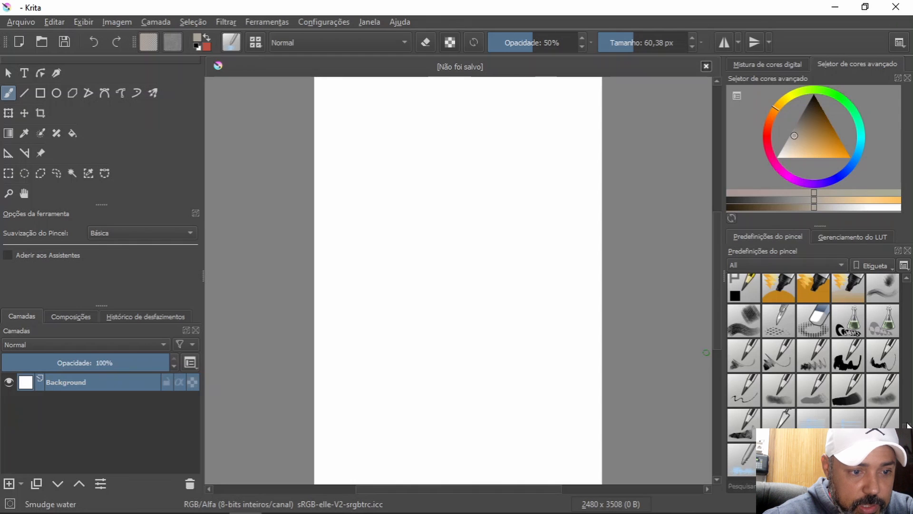
Step: Choose the "1.Basic: old classic-texture" brush preset and paint a wavy ground line across the canvas
{"action": "scroll", "coordinate": [908, 424], "scroll_direction": "down", "scroll_amount": 10}
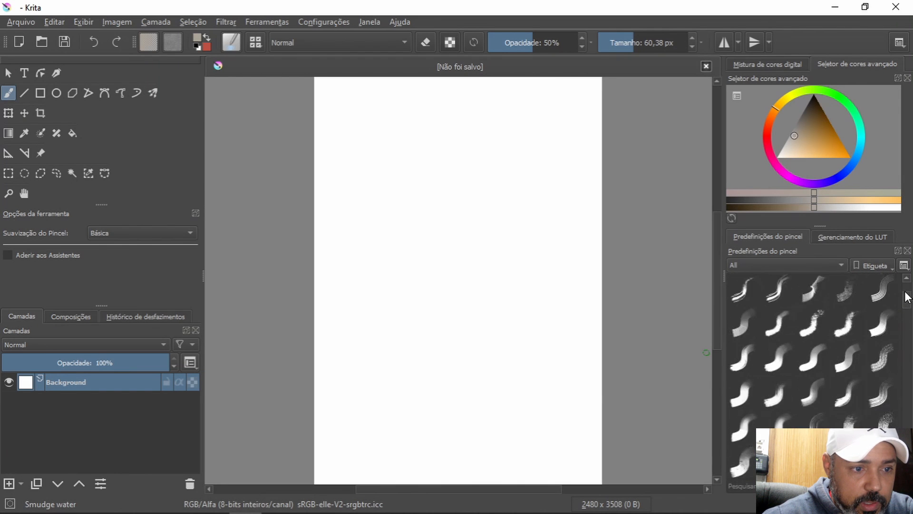
{"action": "left_click_drag", "start_coordinate": [906, 291], "coordinate": [912, 284]}
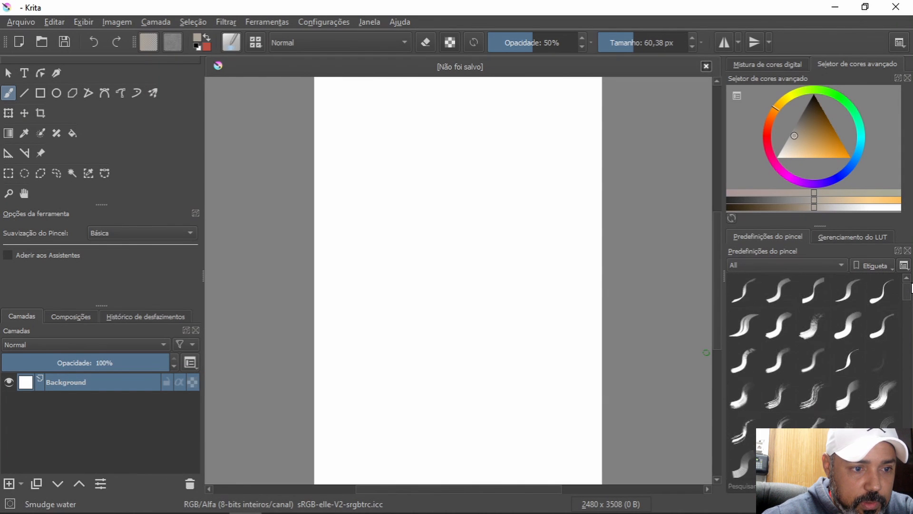
{"action": "left_click", "coordinate": [810, 336]}
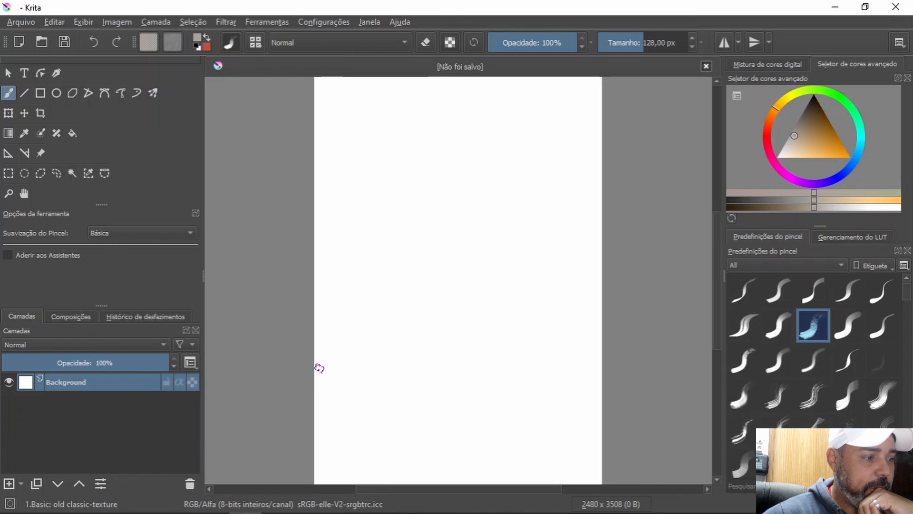
{"action": "mouse_move", "coordinate": [304, 366]}
{"action": "left_mouse_down"}
{"action": "mouse_move", "coordinate": [371, 355]}
{"action": "mouse_move", "coordinate": [604, 349]}
{"action": "left_mouse_up"}
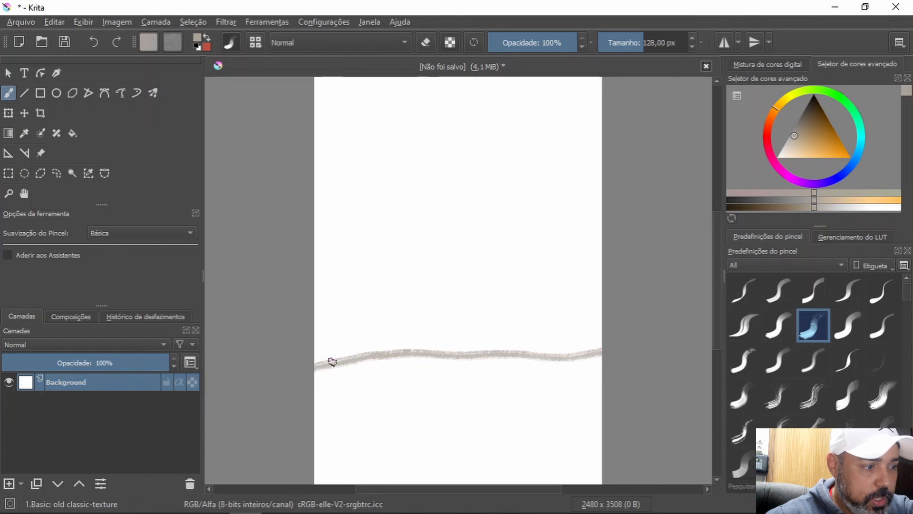
{"action": "mouse_move", "coordinate": [330, 361]}
{"action": "left_mouse_down"}
{"action": "mouse_move", "coordinate": [322, 359]}
{"action": "mouse_move", "coordinate": [571, 352]}
{"action": "left_mouse_up"}
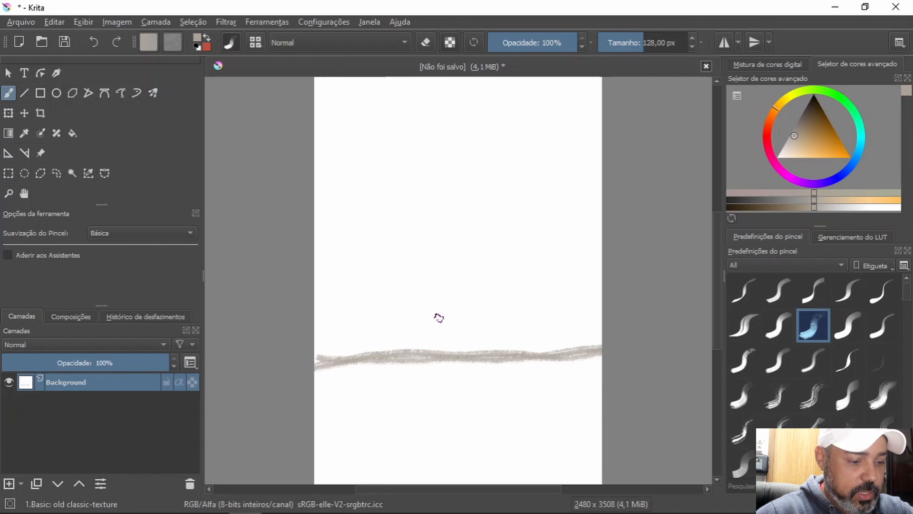
Step: Sketch a house standing on the ground line at the canvas's right edge, with gable, roof edges, walls, window and door
{"action": "scroll", "coordinate": [440, 319], "scroll_direction": "up", "scroll_amount": 2}
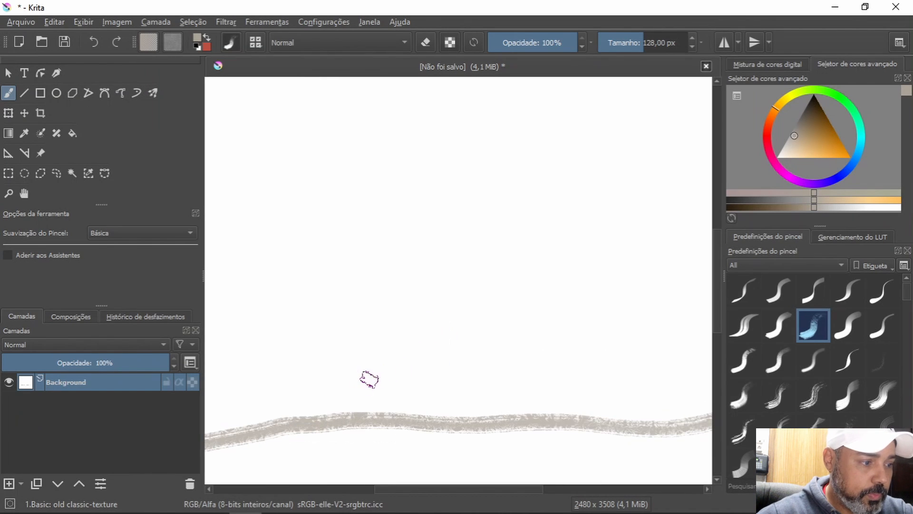
{"action": "key", "text": "space"}
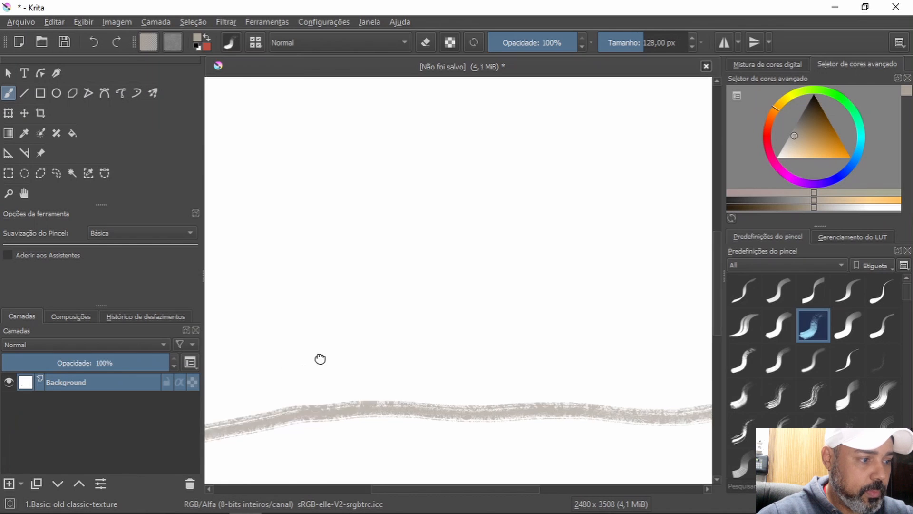
{"action": "mouse_move", "coordinate": [320, 359]}
{"action": "left_mouse_down"}
{"action": "mouse_move", "coordinate": [448, 270]}
{"action": "mouse_move", "coordinate": [261, 350]}
{"action": "left_mouse_up"}
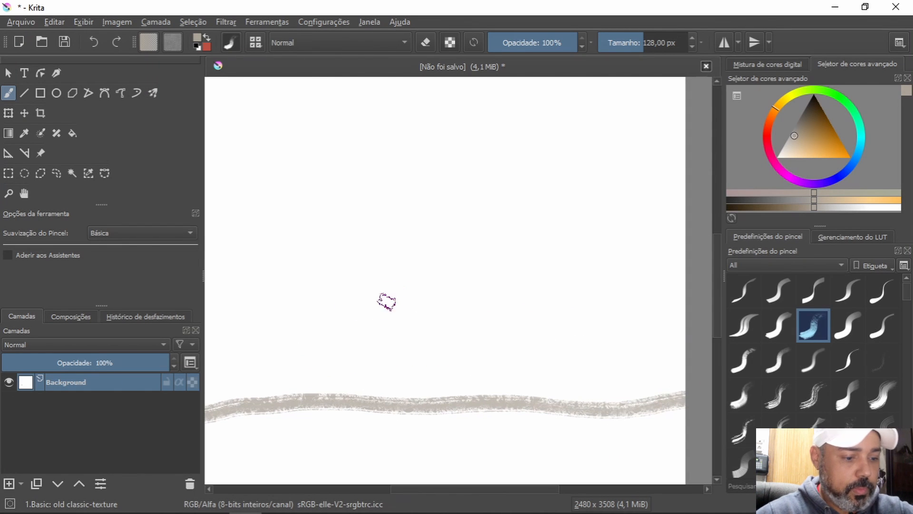
{"action": "scroll", "coordinate": [386, 304], "scroll_direction": "down", "scroll_amount": 2}
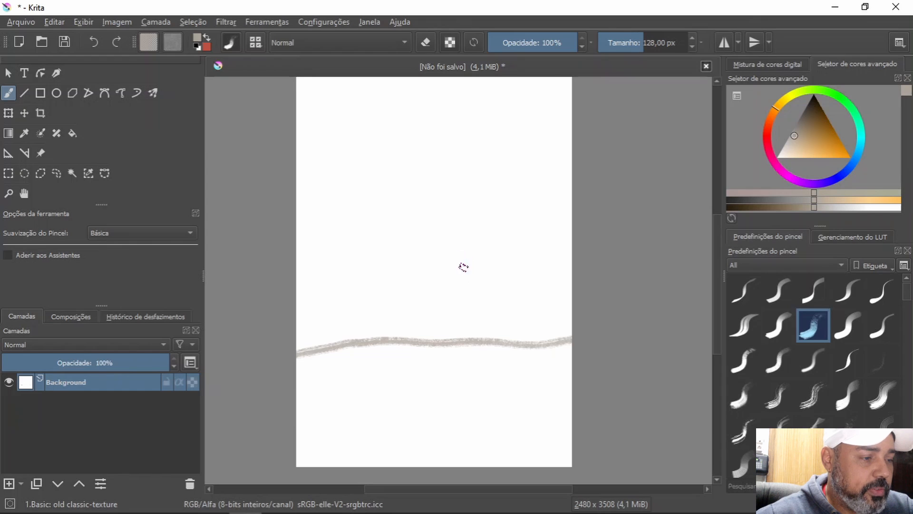
{"action": "mouse_move", "coordinate": [432, 288]}
{"action": "left_mouse_down"}
{"action": "mouse_move", "coordinate": [481, 226]}
{"action": "mouse_move", "coordinate": [526, 309]}
{"action": "left_mouse_up"}
{"action": "left_click_drag", "start_coordinate": [482, 230], "coordinate": [573, 217]}
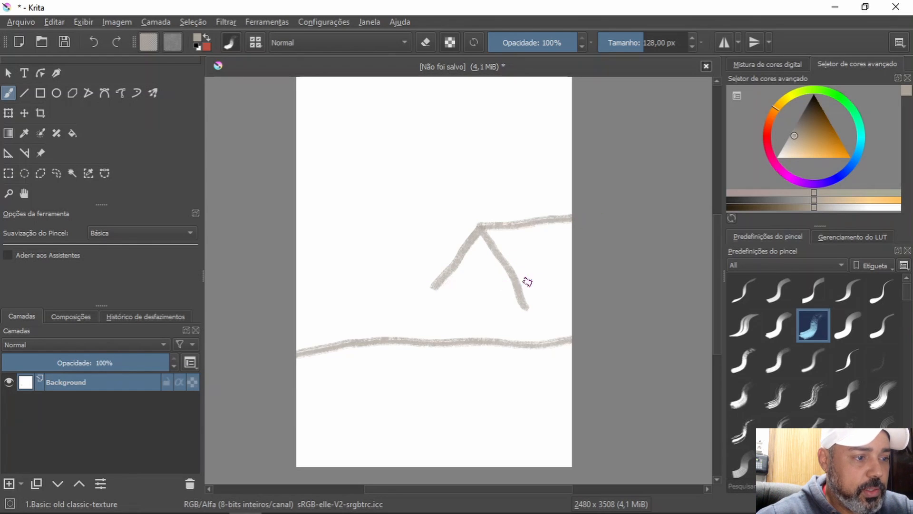
{"action": "left_click_drag", "start_coordinate": [518, 299], "coordinate": [574, 284]}
{"action": "mouse_move", "coordinate": [439, 291]}
{"action": "left_mouse_down"}
{"action": "mouse_move", "coordinate": [448, 341]}
{"action": "mouse_move", "coordinate": [513, 342]}
{"action": "mouse_move", "coordinate": [528, 331]}
{"action": "mouse_move", "coordinate": [519, 300]}
{"action": "mouse_move", "coordinate": [563, 314]}
{"action": "left_mouse_up"}
{"action": "mouse_move", "coordinate": [475, 320]}
{"action": "left_mouse_down"}
{"action": "mouse_move", "coordinate": [487, 326]}
{"action": "mouse_move", "coordinate": [481, 322]}
{"action": "mouse_move", "coordinate": [482, 337]}
{"action": "left_mouse_up"}
Step: Fill the house's roof with a grid of diagonal and crossing lines
{"action": "left_click_drag", "start_coordinate": [495, 224], "coordinate": [533, 281]}
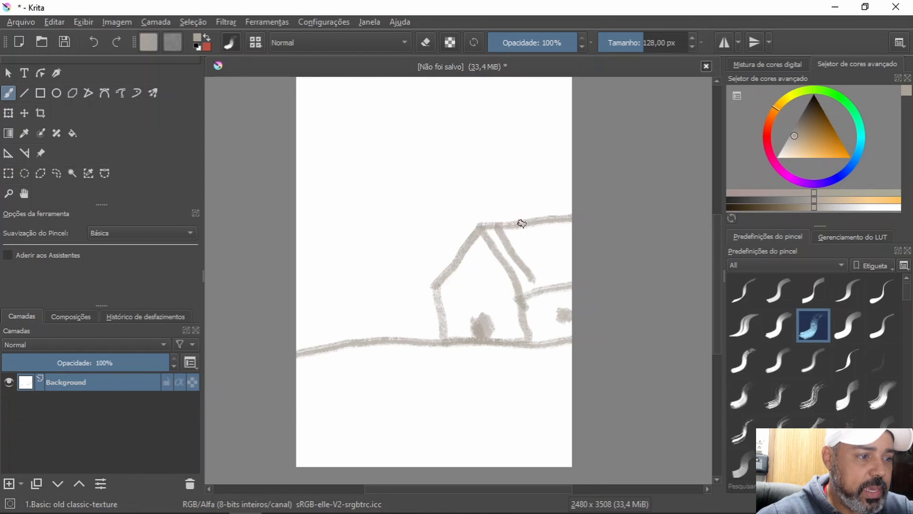
{"action": "mouse_move", "coordinate": [522, 221]}
{"action": "left_mouse_down"}
{"action": "mouse_move", "coordinate": [547, 283]}
{"action": "mouse_move", "coordinate": [571, 266]}
{"action": "left_mouse_up"}
{"action": "left_click_drag", "start_coordinate": [497, 261], "coordinate": [574, 236]}
{"action": "left_click_drag", "start_coordinate": [507, 276], "coordinate": [573, 258]}
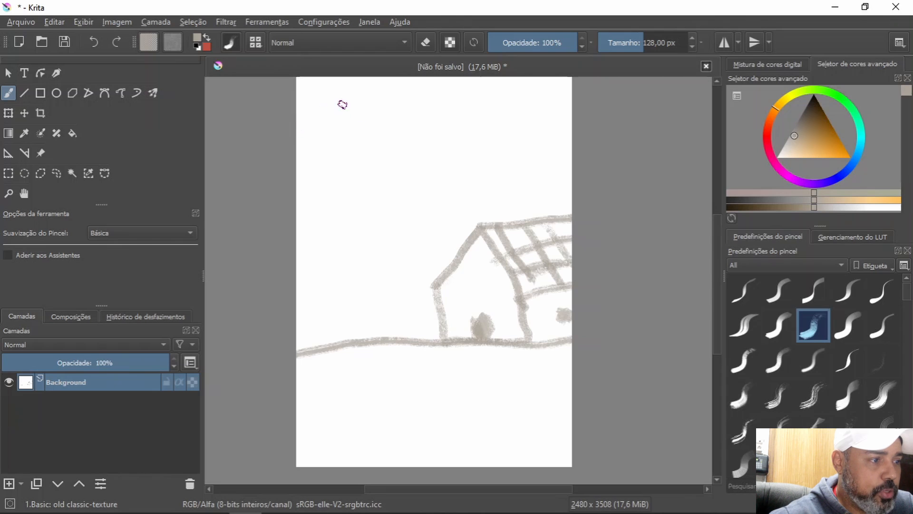
Step: Sketch a tall building left of the house with a hatched doorway and small details at its base, and thicken the house's eave corners
{"action": "mouse_move", "coordinate": [454, 253]}
{"action": "left_mouse_down"}
{"action": "mouse_move", "coordinate": [440, 144]}
{"action": "mouse_move", "coordinate": [399, 150]}
{"action": "mouse_move", "coordinate": [394, 345]}
{"action": "left_mouse_up"}
{"action": "left_click_drag", "start_coordinate": [404, 152], "coordinate": [292, 157]}
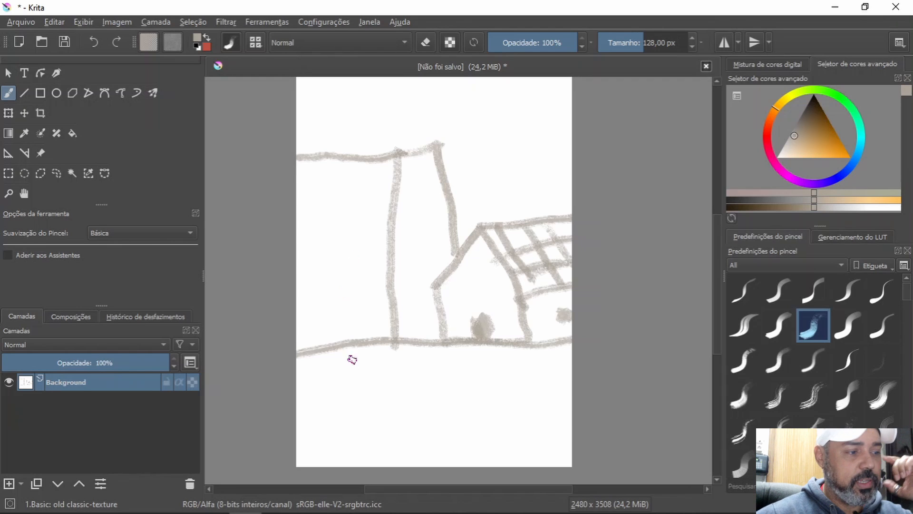
{"action": "mouse_move", "coordinate": [309, 351]}
{"action": "left_mouse_down"}
{"action": "mouse_move", "coordinate": [304, 328]}
{"action": "mouse_move", "coordinate": [320, 279]}
{"action": "mouse_move", "coordinate": [348, 310]}
{"action": "mouse_move", "coordinate": [361, 354]}
{"action": "left_mouse_up"}
{"action": "mouse_move", "coordinate": [305, 346]}
{"action": "left_mouse_down"}
{"action": "mouse_move", "coordinate": [331, 338]}
{"action": "mouse_move", "coordinate": [313, 333]}
{"action": "mouse_move", "coordinate": [358, 321]}
{"action": "mouse_move", "coordinate": [309, 311]}
{"action": "mouse_move", "coordinate": [315, 297]}
{"action": "mouse_move", "coordinate": [306, 295]}
{"action": "mouse_move", "coordinate": [342, 313]}
{"action": "mouse_move", "coordinate": [348, 299]}
{"action": "mouse_move", "coordinate": [349, 312]}
{"action": "mouse_move", "coordinate": [381, 302]}
{"action": "mouse_move", "coordinate": [394, 310]}
{"action": "mouse_move", "coordinate": [359, 335]}
{"action": "mouse_move", "coordinate": [381, 340]}
{"action": "mouse_move", "coordinate": [364, 294]}
{"action": "left_mouse_up"}
{"action": "mouse_move", "coordinate": [348, 263]}
{"action": "left_mouse_down"}
{"action": "mouse_move", "coordinate": [303, 269]}
{"action": "mouse_move", "coordinate": [301, 256]}
{"action": "mouse_move", "coordinate": [385, 264]}
{"action": "left_mouse_up"}
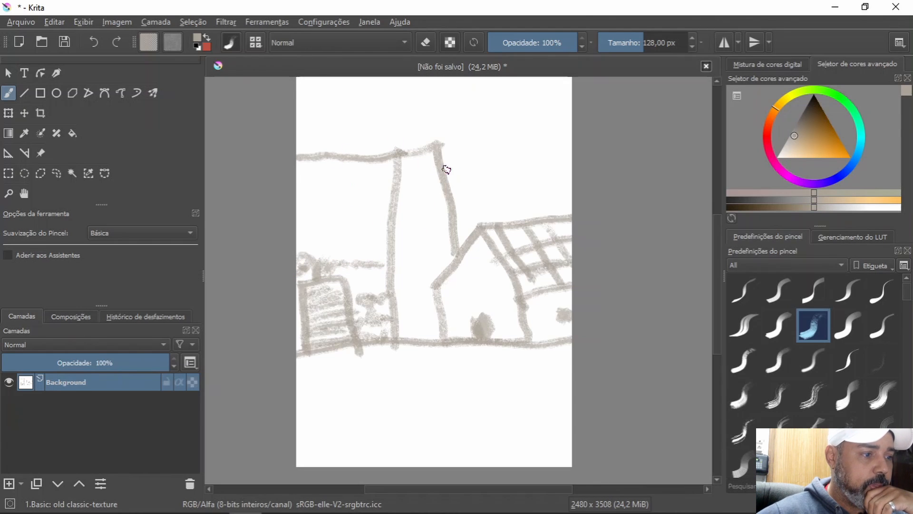
{"action": "left_click_drag", "start_coordinate": [437, 281], "coordinate": [430, 295]}
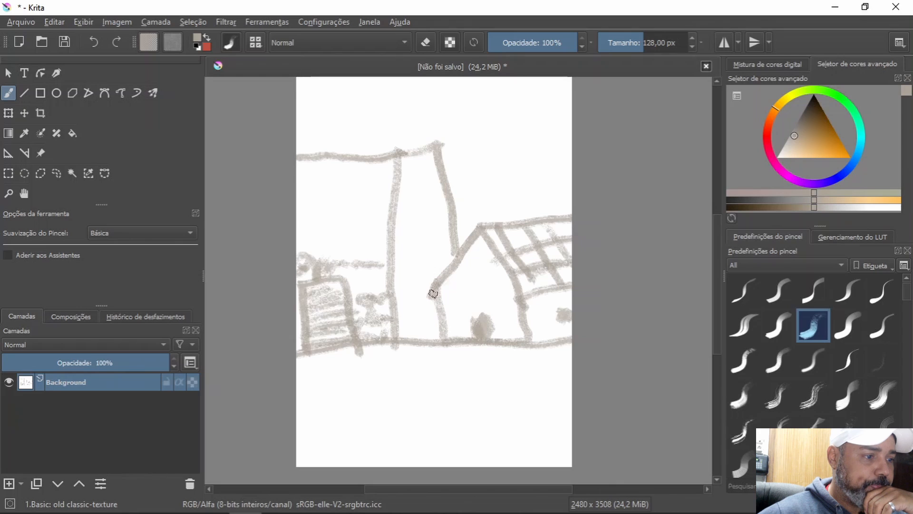
{"action": "left_click_drag", "start_coordinate": [512, 270], "coordinate": [517, 280]}
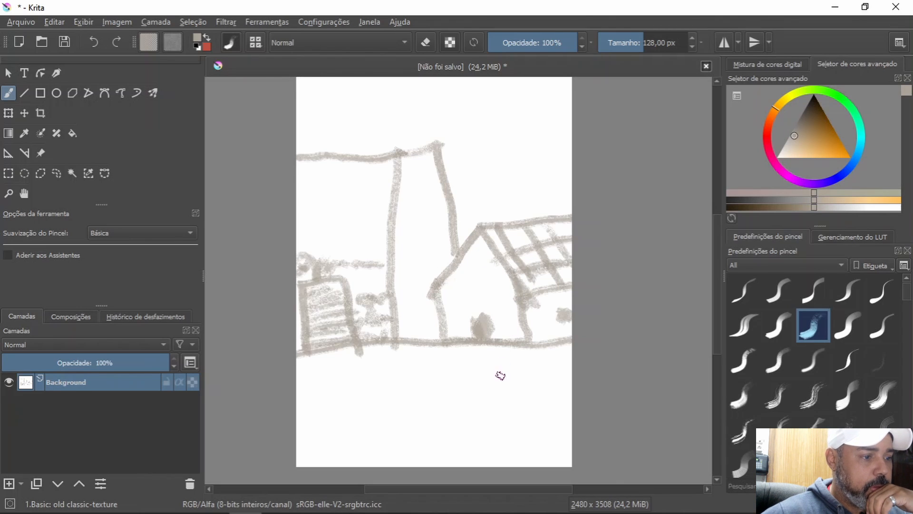
Step: Draw a stick figure with a round head and face below the house, plus an arrow pointing left from its head
{"action": "mouse_move", "coordinate": [440, 358]}
{"action": "left_mouse_down"}
{"action": "mouse_move", "coordinate": [430, 357]}
{"action": "mouse_move", "coordinate": [438, 347]}
{"action": "mouse_move", "coordinate": [459, 391]}
{"action": "mouse_move", "coordinate": [461, 454]}
{"action": "left_mouse_up"}
{"action": "mouse_move", "coordinate": [455, 399]}
{"action": "left_mouse_down"}
{"action": "mouse_move", "coordinate": [438, 440]}
{"action": "mouse_move", "coordinate": [486, 423]}
{"action": "mouse_move", "coordinate": [487, 453]}
{"action": "mouse_move", "coordinate": [523, 456]}
{"action": "left_mouse_up"}
{"action": "mouse_move", "coordinate": [459, 442]}
{"action": "left_mouse_down"}
{"action": "mouse_move", "coordinate": [456, 465]}
{"action": "mouse_move", "coordinate": [479, 462]}
{"action": "left_mouse_up"}
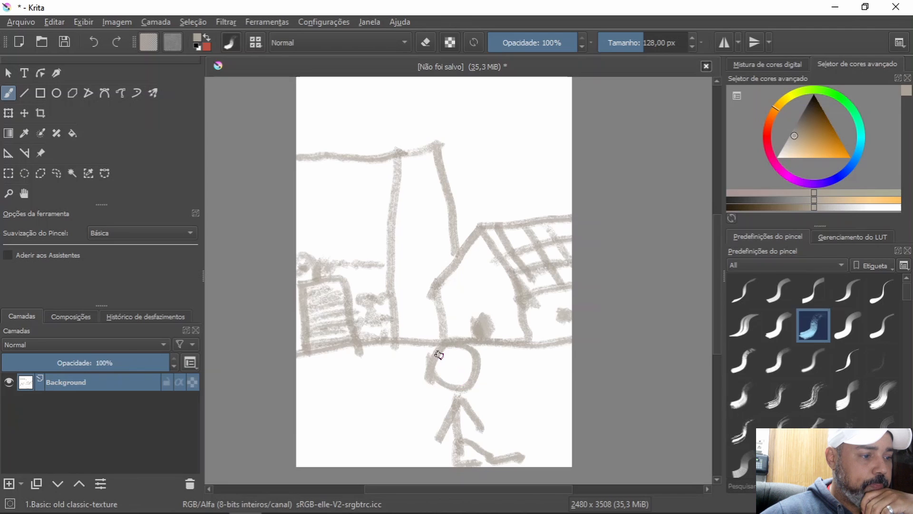
{"action": "mouse_move", "coordinate": [431, 368]}
{"action": "left_mouse_down"}
{"action": "mouse_move", "coordinate": [428, 358]}
{"action": "mouse_move", "coordinate": [451, 342]}
{"action": "mouse_move", "coordinate": [468, 342]}
{"action": "left_mouse_up"}
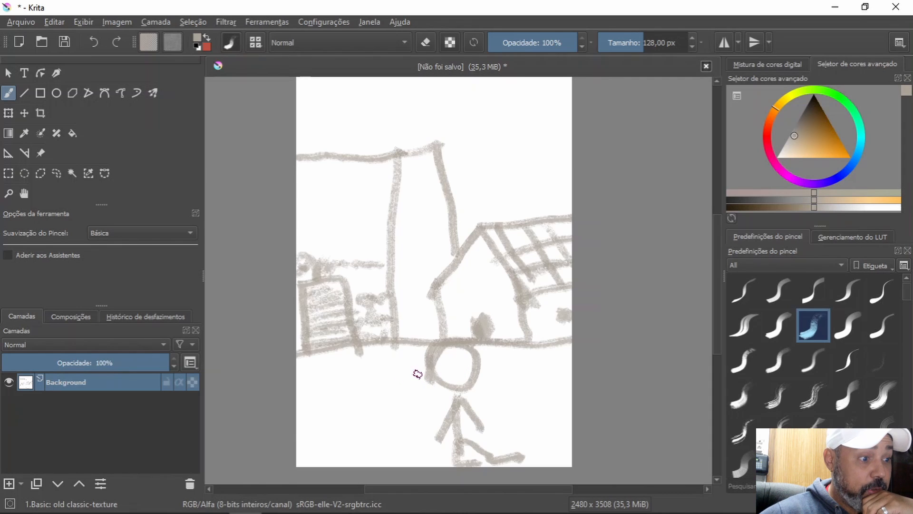
{"action": "mouse_move", "coordinate": [418, 374]}
{"action": "left_mouse_down"}
{"action": "mouse_move", "coordinate": [364, 385]}
{"action": "mouse_move", "coordinate": [377, 383]}
{"action": "mouse_move", "coordinate": [367, 385]}
{"action": "mouse_move", "coordinate": [380, 368]}
{"action": "mouse_move", "coordinate": [375, 395]}
{"action": "left_mouse_up"}
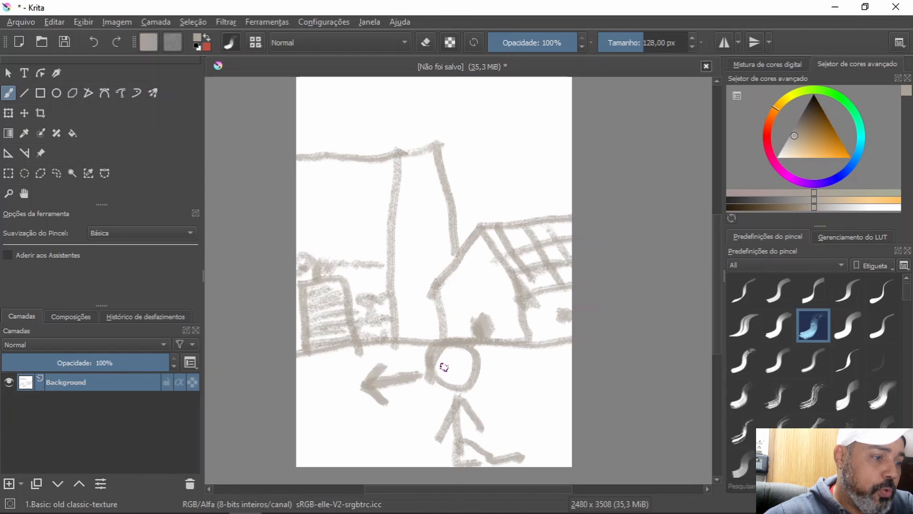
{"action": "mouse_move", "coordinate": [442, 364]}
{"action": "left_mouse_down"}
{"action": "mouse_move", "coordinate": [464, 365]}
{"action": "mouse_move", "coordinate": [469, 376]}
{"action": "mouse_move", "coordinate": [450, 379]}
{"action": "left_mouse_up"}
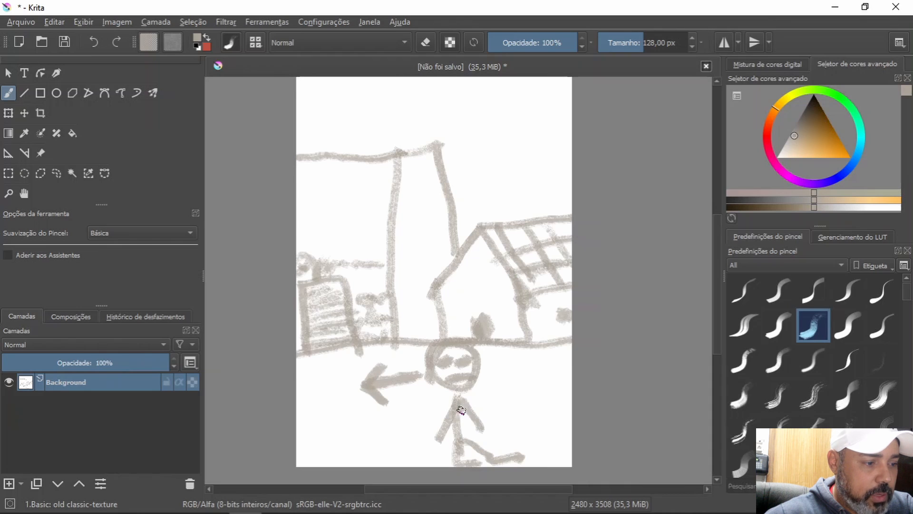
Step: Fill out the stick figure's torso, leg and foot with thick strokes
{"action": "mouse_move", "coordinate": [459, 405]}
{"action": "left_mouse_down"}
{"action": "mouse_move", "coordinate": [481, 430]}
{"action": "mouse_move", "coordinate": [466, 447]}
{"action": "left_mouse_up"}
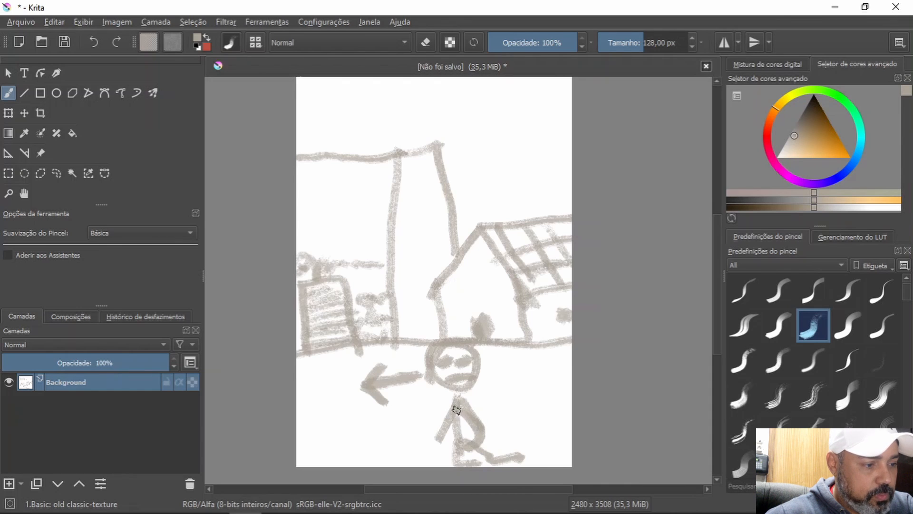
{"action": "mouse_move", "coordinate": [460, 408]}
{"action": "left_mouse_down"}
{"action": "mouse_move", "coordinate": [460, 448]}
{"action": "mouse_move", "coordinate": [456, 420]}
{"action": "mouse_move", "coordinate": [457, 438]}
{"action": "mouse_move", "coordinate": [459, 424]}
{"action": "mouse_move", "coordinate": [479, 431]}
{"action": "mouse_move", "coordinate": [457, 464]}
{"action": "mouse_move", "coordinate": [472, 447]}
{"action": "mouse_move", "coordinate": [505, 441]}
{"action": "mouse_move", "coordinate": [502, 452]}
{"action": "mouse_move", "coordinate": [482, 455]}
{"action": "mouse_move", "coordinate": [503, 468]}
{"action": "left_mouse_up"}
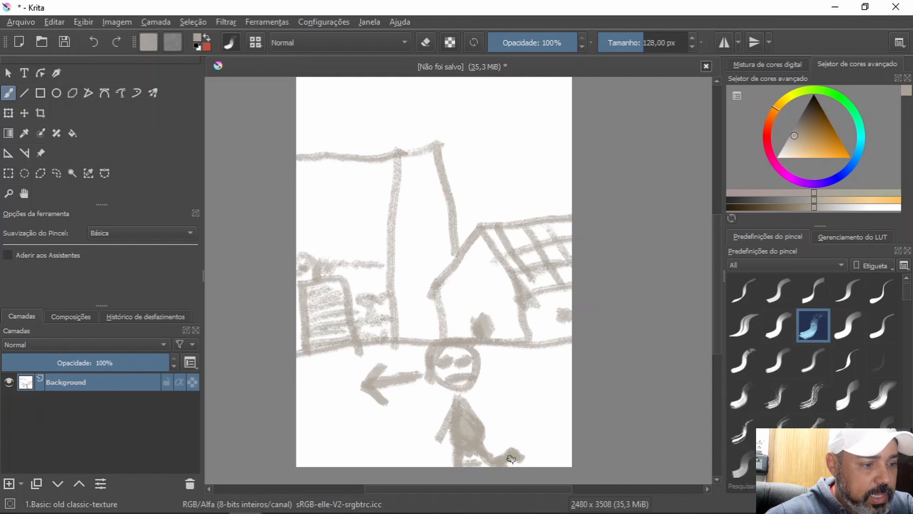
{"action": "left_click_drag", "start_coordinate": [518, 459], "coordinate": [504, 463]}
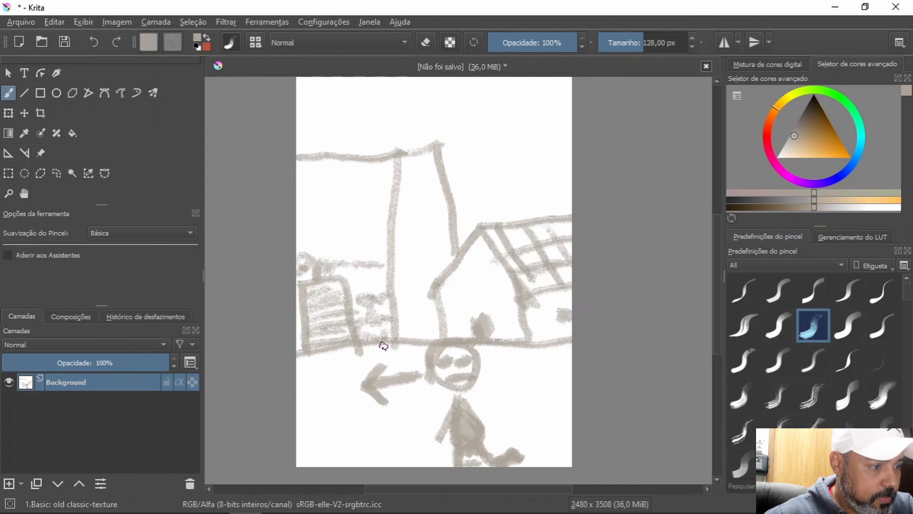
Step: Paint a filled-in second figure with legs in front of the tall building, and sketch the path edge across the canvas
{"action": "mouse_move", "coordinate": [379, 351]}
{"action": "left_mouse_down"}
{"action": "mouse_move", "coordinate": [375, 299]}
{"action": "mouse_move", "coordinate": [371, 330]}
{"action": "mouse_move", "coordinate": [366, 320]}
{"action": "mouse_move", "coordinate": [371, 329]}
{"action": "mouse_move", "coordinate": [373, 298]}
{"action": "mouse_move", "coordinate": [391, 272]}
{"action": "mouse_move", "coordinate": [372, 295]}
{"action": "mouse_move", "coordinate": [398, 327]}
{"action": "mouse_move", "coordinate": [371, 309]}
{"action": "mouse_move", "coordinate": [393, 272]}
{"action": "mouse_move", "coordinate": [373, 326]}
{"action": "mouse_move", "coordinate": [387, 276]}
{"action": "mouse_move", "coordinate": [393, 306]}
{"action": "mouse_move", "coordinate": [395, 275]}
{"action": "mouse_move", "coordinate": [387, 320]}
{"action": "mouse_move", "coordinate": [391, 280]}
{"action": "mouse_move", "coordinate": [395, 327]}
{"action": "mouse_move", "coordinate": [392, 278]}
{"action": "mouse_move", "coordinate": [393, 319]}
{"action": "mouse_move", "coordinate": [388, 291]}
{"action": "mouse_move", "coordinate": [391, 313]}
{"action": "mouse_move", "coordinate": [379, 320]}
{"action": "mouse_move", "coordinate": [398, 272]}
{"action": "mouse_move", "coordinate": [373, 297]}
{"action": "mouse_move", "coordinate": [396, 271]}
{"action": "left_mouse_up"}
{"action": "mouse_move", "coordinate": [392, 316]}
{"action": "left_mouse_down"}
{"action": "mouse_move", "coordinate": [408, 316]}
{"action": "mouse_move", "coordinate": [388, 285]}
{"action": "mouse_move", "coordinate": [385, 342]}
{"action": "left_mouse_up"}
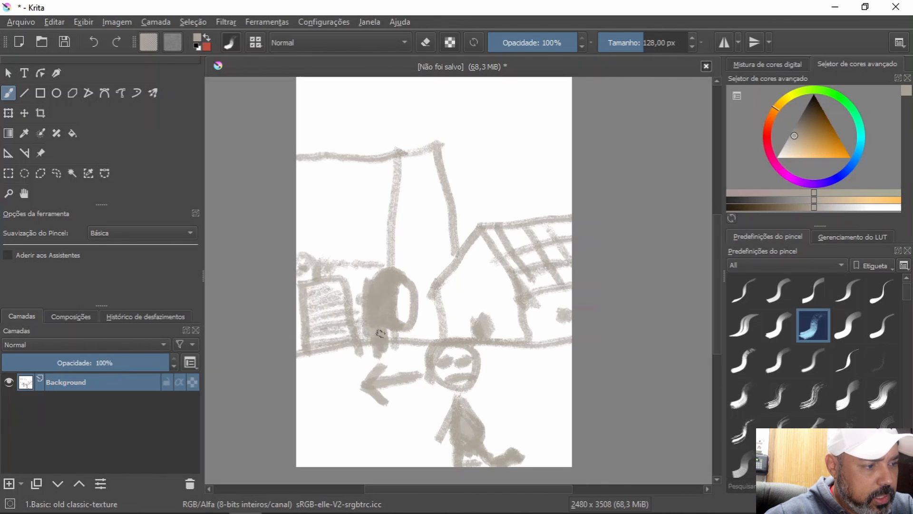
{"action": "mouse_move", "coordinate": [380, 338]}
{"action": "left_mouse_down"}
{"action": "mouse_move", "coordinate": [378, 385]}
{"action": "mouse_move", "coordinate": [385, 372]}
{"action": "left_mouse_up"}
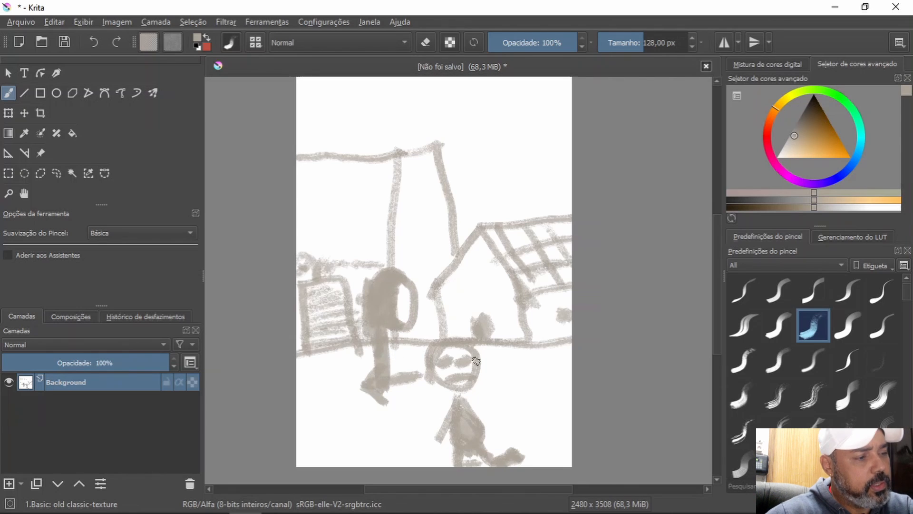
{"action": "mouse_move", "coordinate": [400, 317]}
{"action": "left_mouse_down"}
{"action": "mouse_move", "coordinate": [401, 361]}
{"action": "mouse_move", "coordinate": [398, 346]}
{"action": "mouse_move", "coordinate": [414, 358]}
{"action": "mouse_move", "coordinate": [401, 354]}
{"action": "mouse_move", "coordinate": [408, 344]}
{"action": "mouse_move", "coordinate": [403, 356]}
{"action": "mouse_move", "coordinate": [417, 364]}
{"action": "mouse_move", "coordinate": [404, 346]}
{"action": "left_mouse_up"}
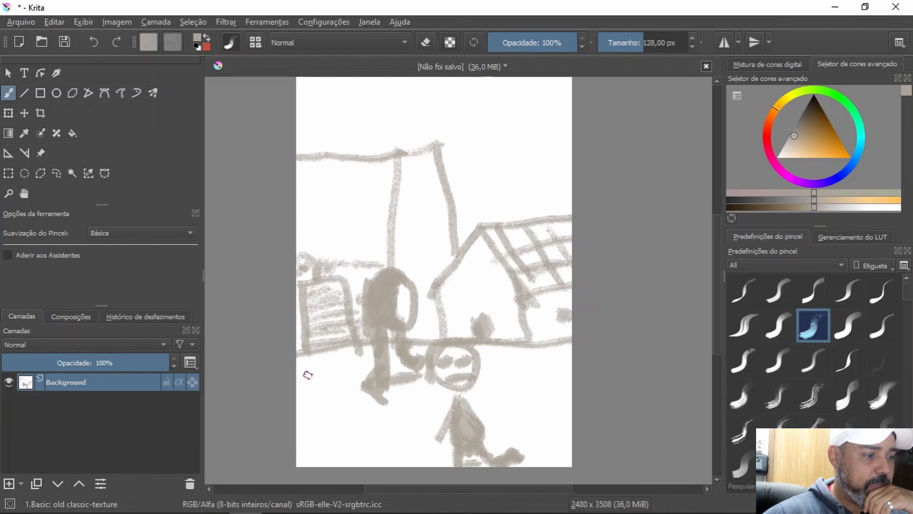
{"action": "mouse_move", "coordinate": [305, 372]}
{"action": "left_mouse_down"}
{"action": "mouse_move", "coordinate": [449, 360]}
{"action": "mouse_move", "coordinate": [280, 377]}
{"action": "mouse_move", "coordinate": [386, 364]}
{"action": "left_mouse_up"}
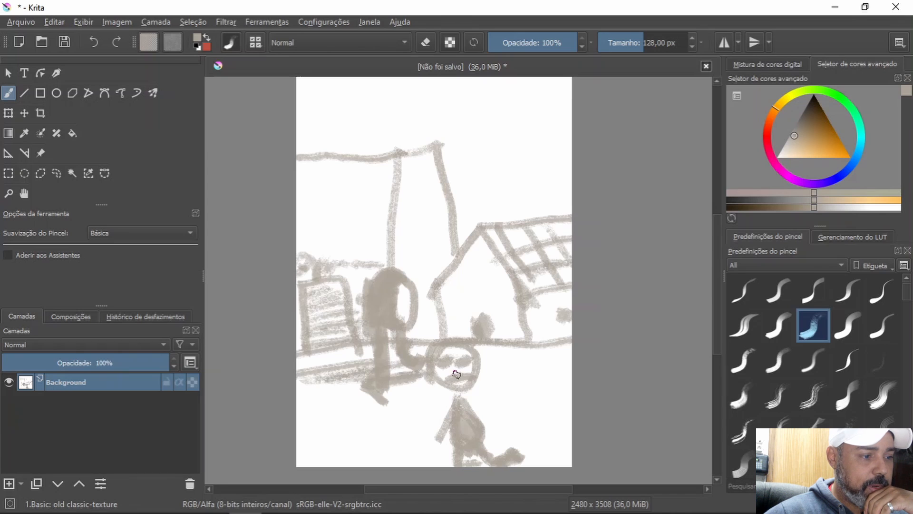
{"action": "left_click_drag", "start_coordinate": [483, 378], "coordinate": [587, 369]}
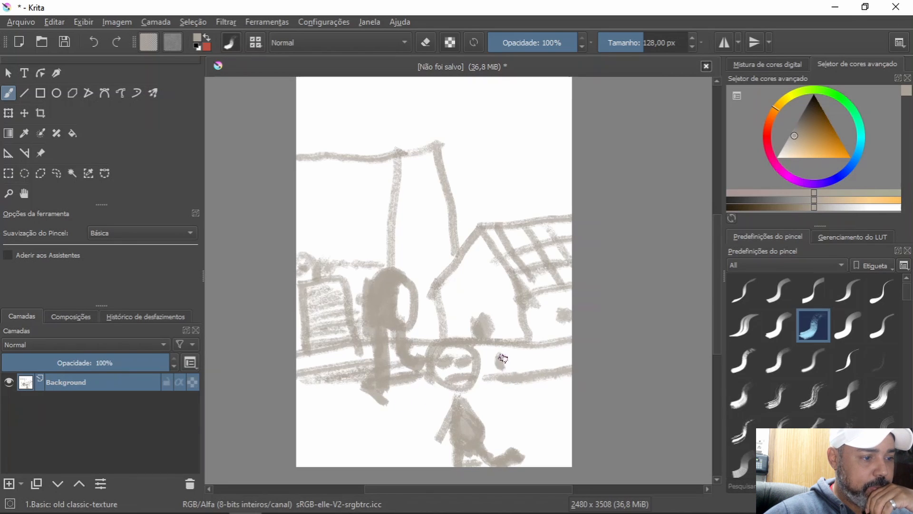
Step: Draw thick arrows pointing right beside the first figure and from the second figure, plus a curved arrow back to the left
{"action": "mouse_move", "coordinate": [485, 411]}
{"action": "left_mouse_down"}
{"action": "mouse_move", "coordinate": [500, 368]}
{"action": "mouse_move", "coordinate": [492, 363]}
{"action": "mouse_move", "coordinate": [451, 388]}
{"action": "mouse_move", "coordinate": [491, 380]}
{"action": "mouse_move", "coordinate": [488, 370]}
{"action": "mouse_move", "coordinate": [557, 357]}
{"action": "mouse_move", "coordinate": [536, 363]}
{"action": "mouse_move", "coordinate": [546, 363]}
{"action": "mouse_move", "coordinate": [526, 352]}
{"action": "mouse_move", "coordinate": [534, 359]}
{"action": "mouse_move", "coordinate": [534, 386]}
{"action": "left_mouse_up"}
{"action": "mouse_move", "coordinate": [526, 353]}
{"action": "left_mouse_down"}
{"action": "mouse_move", "coordinate": [544, 355]}
{"action": "mouse_move", "coordinate": [532, 381]}
{"action": "left_mouse_up"}
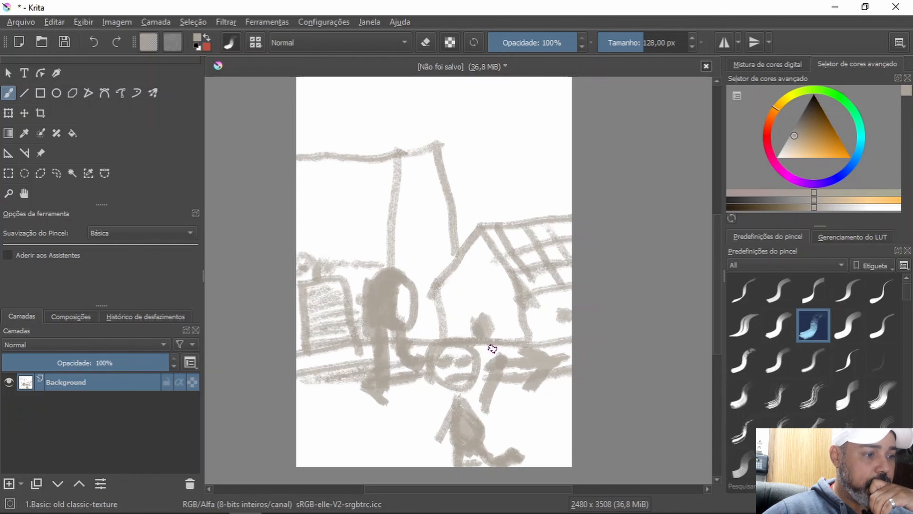
{"action": "mouse_move", "coordinate": [414, 302]}
{"action": "left_mouse_down"}
{"action": "mouse_move", "coordinate": [525, 309]}
{"action": "mouse_move", "coordinate": [526, 297]}
{"action": "mouse_move", "coordinate": [533, 308]}
{"action": "mouse_move", "coordinate": [522, 320]}
{"action": "mouse_move", "coordinate": [535, 306]}
{"action": "mouse_move", "coordinate": [515, 292]}
{"action": "mouse_move", "coordinate": [532, 313]}
{"action": "left_mouse_up"}
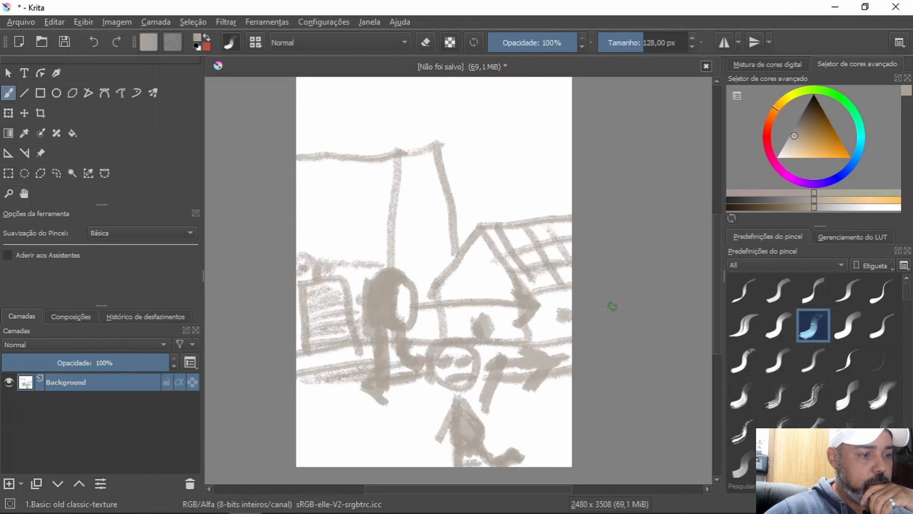
{"action": "mouse_move", "coordinate": [495, 265]}
{"action": "left_mouse_down"}
{"action": "mouse_move", "coordinate": [427, 228]}
{"action": "mouse_move", "coordinate": [376, 241]}
{"action": "mouse_move", "coordinate": [399, 241]}
{"action": "mouse_move", "coordinate": [387, 242]}
{"action": "mouse_move", "coordinate": [385, 221]}
{"action": "mouse_move", "coordinate": [362, 255]}
{"action": "mouse_move", "coordinate": [401, 262]}
{"action": "left_mouse_up"}
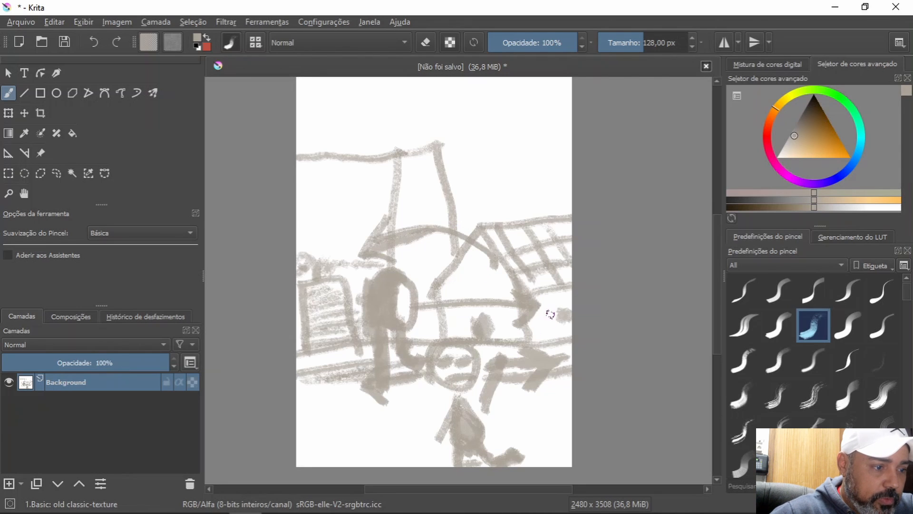
Step: Shade the house's side wall, gable and roof, and sketch a tower edge with loose lettering above it
{"action": "mouse_move", "coordinate": [543, 305]}
{"action": "left_mouse_down"}
{"action": "mouse_move", "coordinate": [545, 326]}
{"action": "mouse_move", "coordinate": [571, 302]}
{"action": "left_mouse_up"}
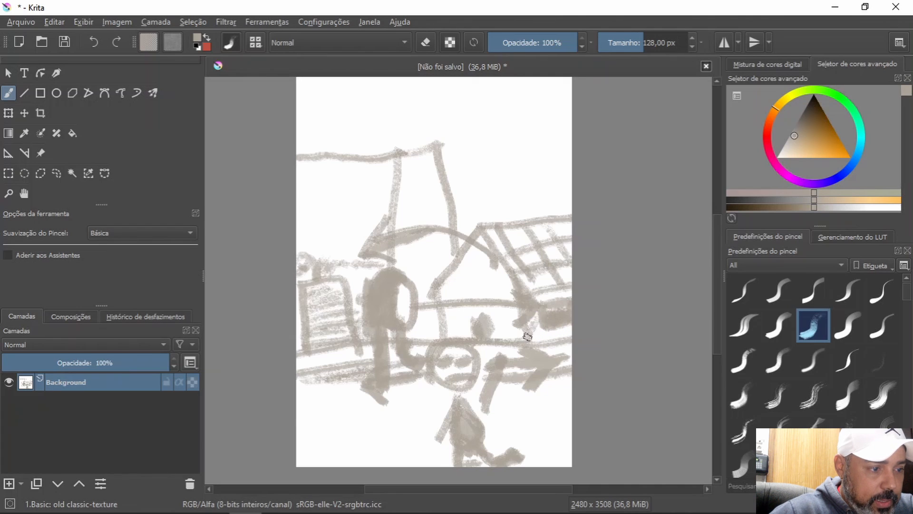
{"action": "mouse_move", "coordinate": [543, 323]}
{"action": "left_mouse_down"}
{"action": "mouse_move", "coordinate": [547, 337]}
{"action": "mouse_move", "coordinate": [567, 337]}
{"action": "left_mouse_up"}
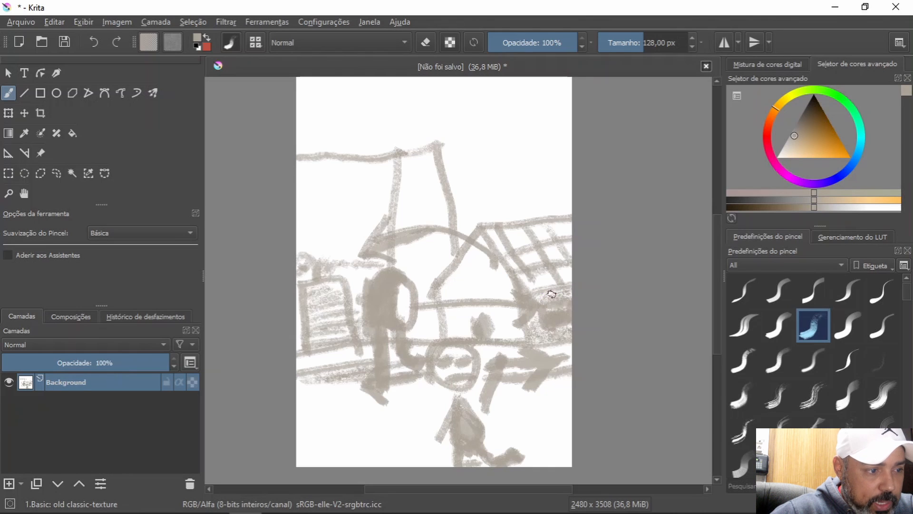
{"action": "mouse_move", "coordinate": [441, 284]}
{"action": "left_mouse_down"}
{"action": "mouse_move", "coordinate": [458, 267]}
{"action": "mouse_move", "coordinate": [490, 271]}
{"action": "mouse_move", "coordinate": [504, 297]}
{"action": "mouse_move", "coordinate": [465, 310]}
{"action": "mouse_move", "coordinate": [462, 333]}
{"action": "left_mouse_up"}
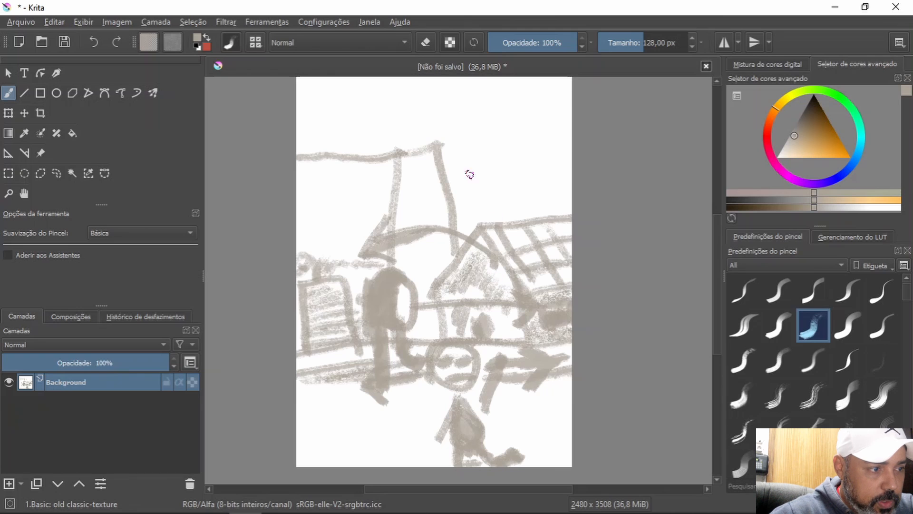
{"action": "mouse_move", "coordinate": [444, 137]}
{"action": "left_mouse_down"}
{"action": "mouse_move", "coordinate": [443, 171]}
{"action": "mouse_move", "coordinate": [440, 136]}
{"action": "mouse_move", "coordinate": [461, 169]}
{"action": "mouse_move", "coordinate": [454, 134]}
{"action": "mouse_move", "coordinate": [460, 164]}
{"action": "mouse_move", "coordinate": [451, 147]}
{"action": "mouse_move", "coordinate": [481, 144]}
{"action": "mouse_move", "coordinate": [504, 118]}
{"action": "mouse_move", "coordinate": [513, 140]}
{"action": "mouse_move", "coordinate": [489, 227]}
{"action": "mouse_move", "coordinate": [498, 289]}
{"action": "mouse_move", "coordinate": [477, 265]}
{"action": "mouse_move", "coordinate": [495, 284]}
{"action": "left_mouse_up"}
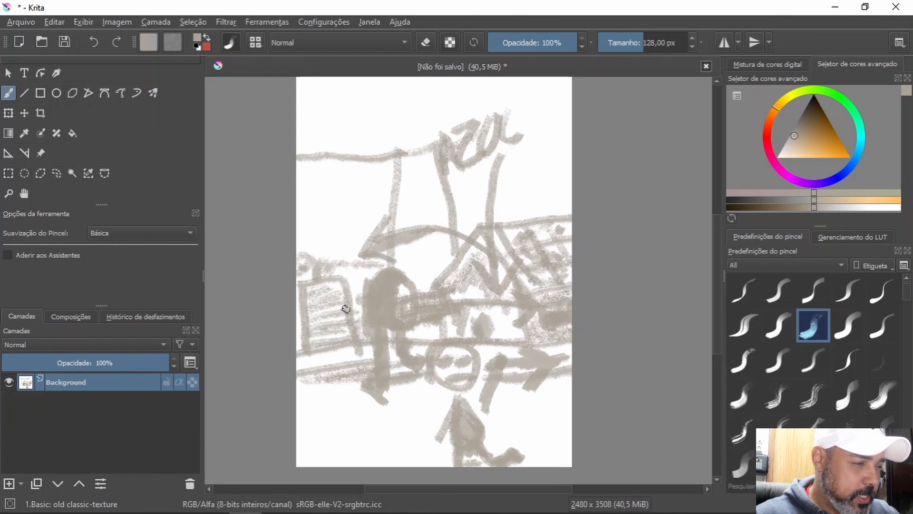
Step: Hatch the small box at the canvas's left side with horizontal strokes, and add underlined slanted lettering above it
{"action": "mouse_move", "coordinate": [311, 298]}
{"action": "left_mouse_down"}
{"action": "mouse_move", "coordinate": [319, 319]}
{"action": "mouse_move", "coordinate": [350, 318]}
{"action": "mouse_move", "coordinate": [323, 336]}
{"action": "mouse_move", "coordinate": [336, 350]}
{"action": "mouse_move", "coordinate": [353, 342]}
{"action": "left_mouse_up"}
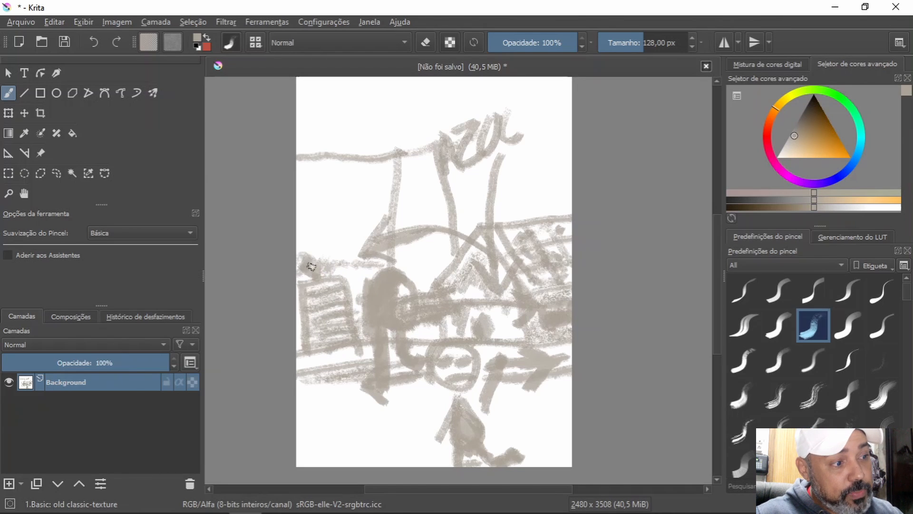
{"action": "mouse_move", "coordinate": [313, 262]}
{"action": "left_mouse_down"}
{"action": "mouse_move", "coordinate": [302, 238]}
{"action": "mouse_move", "coordinate": [314, 258]}
{"action": "mouse_move", "coordinate": [315, 240]}
{"action": "mouse_move", "coordinate": [327, 242]}
{"action": "mouse_move", "coordinate": [324, 215]}
{"action": "mouse_move", "coordinate": [332, 226]}
{"action": "mouse_move", "coordinate": [345, 192]}
{"action": "mouse_move", "coordinate": [367, 233]}
{"action": "left_mouse_up"}
{"action": "left_click_drag", "start_coordinate": [326, 269], "coordinate": [368, 220]}
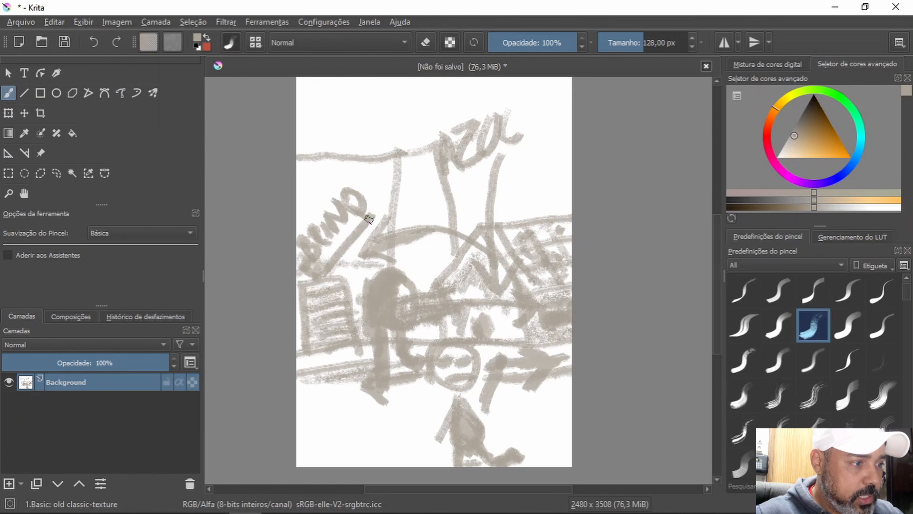
{"action": "mouse_move", "coordinate": [348, 257]}
{"action": "left_mouse_down"}
{"action": "mouse_move", "coordinate": [361, 284]}
{"action": "mouse_move", "coordinate": [349, 283]}
{"action": "mouse_move", "coordinate": [358, 273]}
{"action": "mouse_move", "coordinate": [348, 300]}
{"action": "left_mouse_up"}
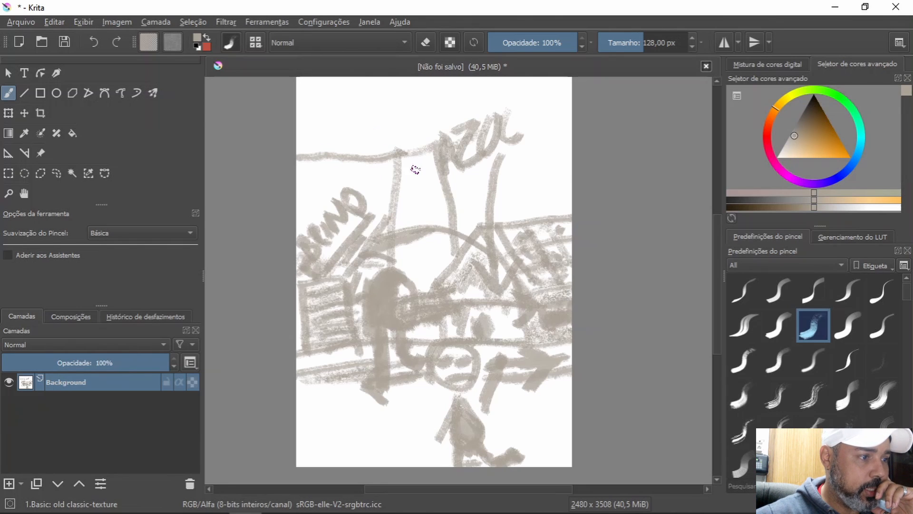
Step: Extend the building's vertical edge to the top of the canvas and draw a framed window with a filled shape inside beside it
{"action": "left_click_drag", "start_coordinate": [400, 165], "coordinate": [387, 78]}
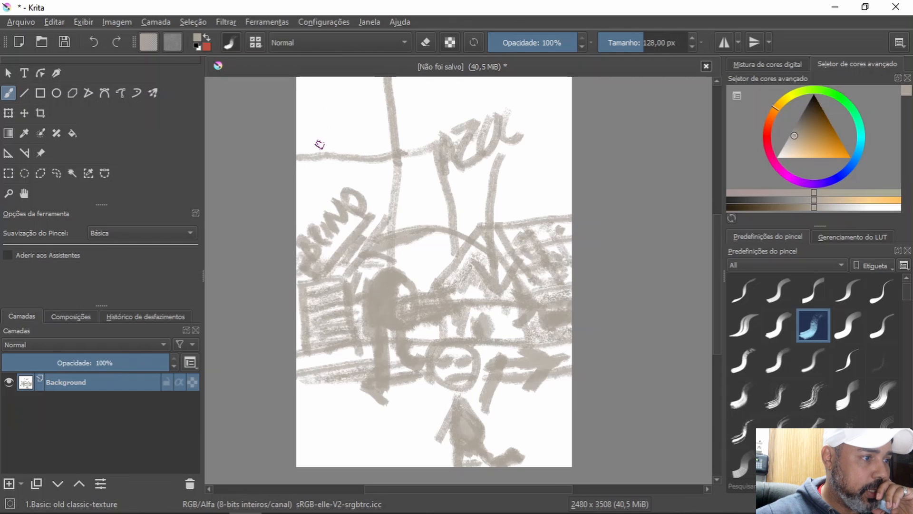
{"action": "mouse_move", "coordinate": [320, 122]}
{"action": "left_mouse_down"}
{"action": "mouse_move", "coordinate": [324, 170]}
{"action": "mouse_move", "coordinate": [374, 165]}
{"action": "mouse_move", "coordinate": [368, 107]}
{"action": "mouse_move", "coordinate": [312, 105]}
{"action": "mouse_move", "coordinate": [320, 137]}
{"action": "mouse_move", "coordinate": [317, 105]}
{"action": "mouse_move", "coordinate": [369, 98]}
{"action": "mouse_move", "coordinate": [341, 155]}
{"action": "left_mouse_up"}
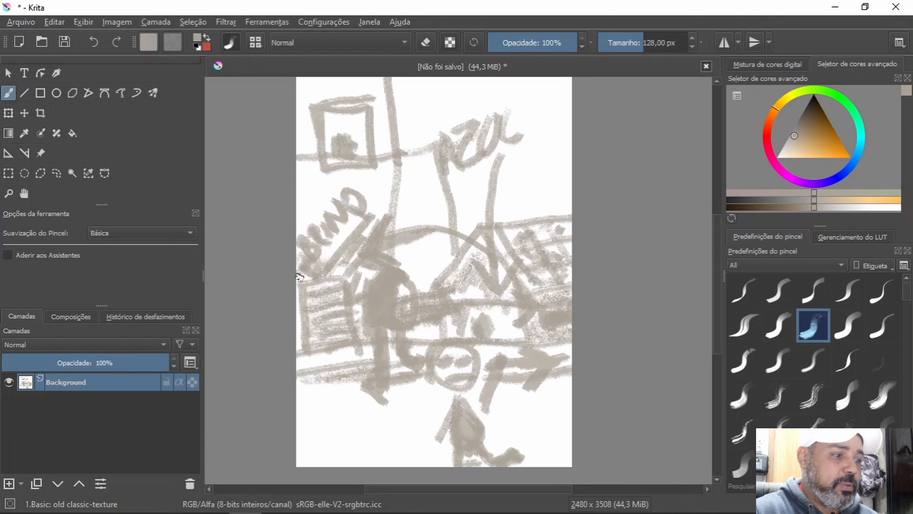
Step: Draw another ground line beneath the path and texture the ground with zigzag and short strokes on both sides
{"action": "left_click_drag", "start_coordinate": [296, 388], "coordinate": [496, 378]}
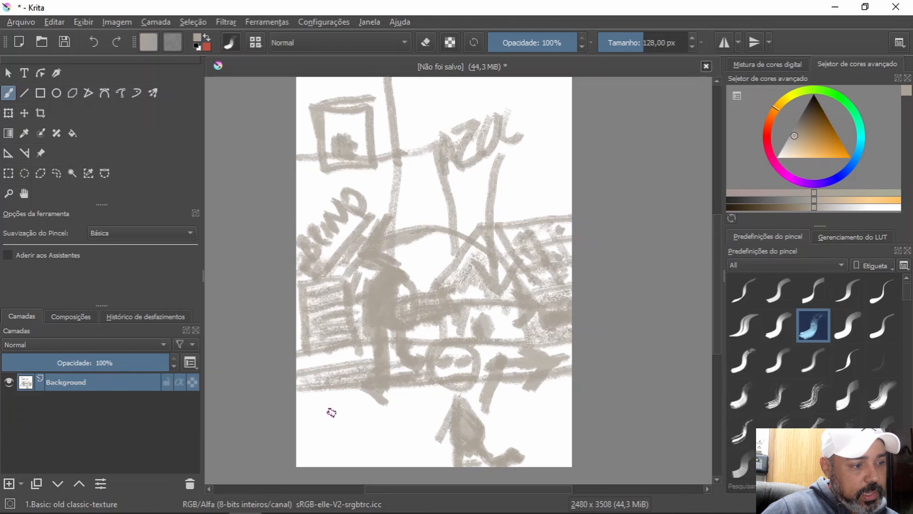
{"action": "left_click_drag", "start_coordinate": [349, 431], "coordinate": [383, 427]}
{"action": "mouse_move", "coordinate": [405, 427]}
{"action": "left_mouse_down"}
{"action": "mouse_move", "coordinate": [423, 424]}
{"action": "mouse_move", "coordinate": [350, 428]}
{"action": "mouse_move", "coordinate": [436, 414]}
{"action": "mouse_move", "coordinate": [379, 406]}
{"action": "mouse_move", "coordinate": [321, 446]}
{"action": "mouse_move", "coordinate": [358, 453]}
{"action": "left_mouse_up"}
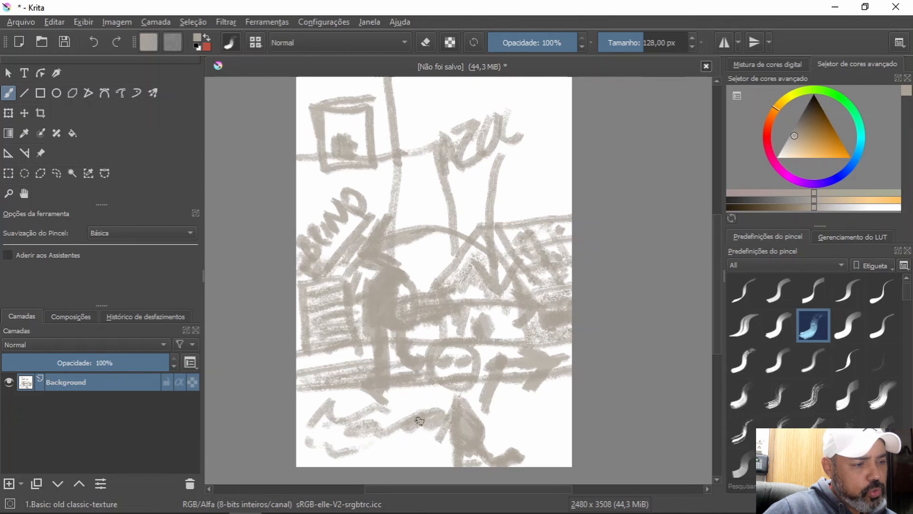
{"action": "left_click_drag", "start_coordinate": [526, 396], "coordinate": [551, 388]}
{"action": "left_click_drag", "start_coordinate": [538, 418], "coordinate": [529, 433]}
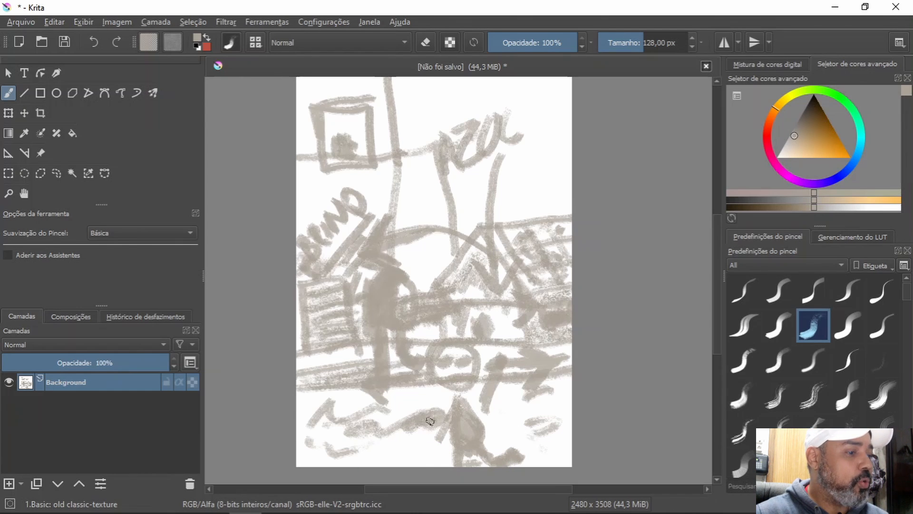
Step: Draw a large arch around the figure at the bottom and add slanted, underlined lettering beside it
{"action": "left_click_drag", "start_coordinate": [430, 422], "coordinate": [419, 464]}
{"action": "mouse_move", "coordinate": [430, 420]}
{"action": "left_mouse_down"}
{"action": "mouse_move", "coordinate": [474, 404]}
{"action": "mouse_move", "coordinate": [502, 410]}
{"action": "mouse_move", "coordinate": [543, 441]}
{"action": "mouse_move", "coordinate": [550, 467]}
{"action": "left_mouse_up"}
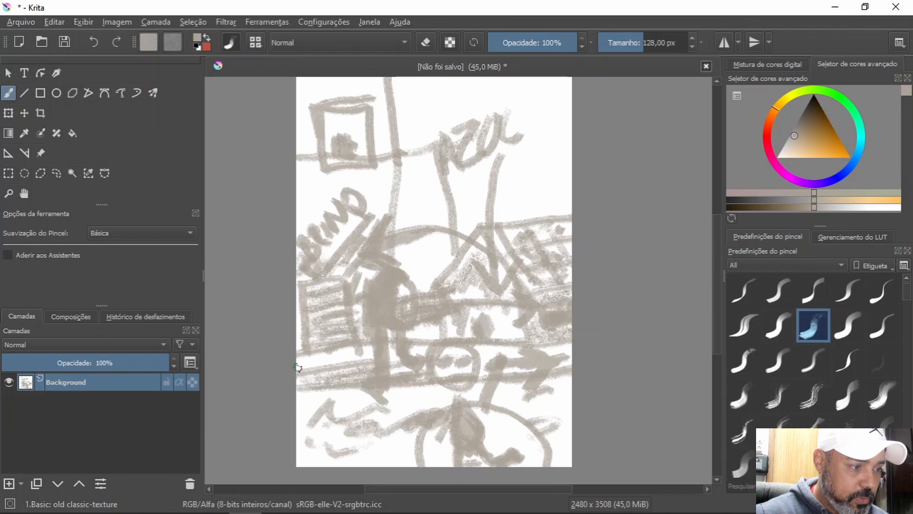
{"action": "left_click_drag", "start_coordinate": [343, 415], "coordinate": [352, 398]}
{"action": "mouse_move", "coordinate": [300, 382]}
{"action": "left_mouse_down"}
{"action": "mouse_move", "coordinate": [305, 401]}
{"action": "mouse_move", "coordinate": [363, 411]}
{"action": "mouse_move", "coordinate": [330, 410]}
{"action": "mouse_move", "coordinate": [350, 435]}
{"action": "mouse_move", "coordinate": [364, 398]}
{"action": "mouse_move", "coordinate": [415, 423]}
{"action": "left_mouse_up"}
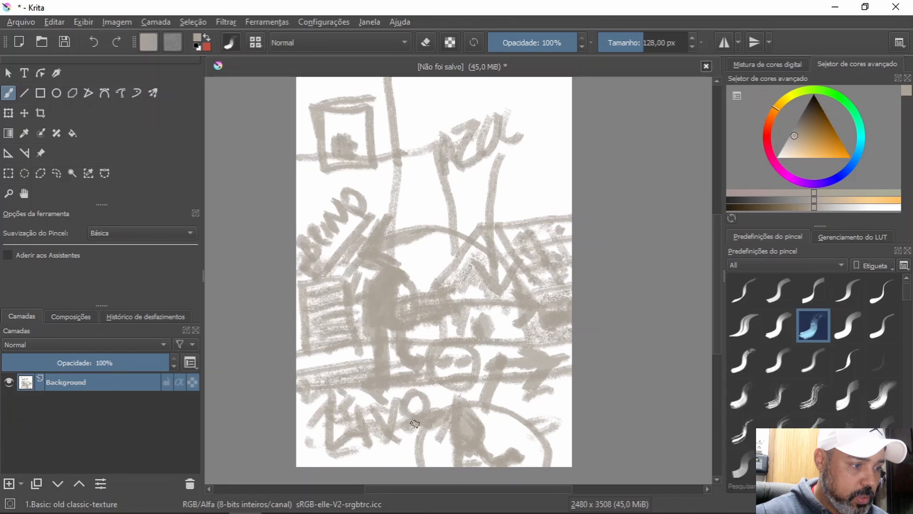
{"action": "left_click_drag", "start_coordinate": [354, 454], "coordinate": [410, 445]}
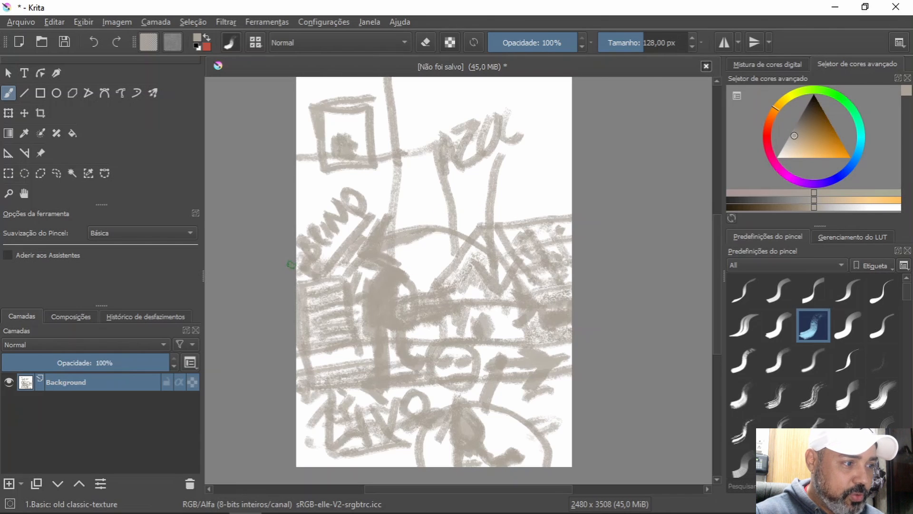
Step: Frame the street scene with thick vertical strokes near both sides, a horizontal line across, and a dark arrow by the roof
{"action": "mouse_move", "coordinate": [290, 264]}
{"action": "left_mouse_down"}
{"action": "mouse_move", "coordinate": [314, 325]}
{"action": "mouse_move", "coordinate": [313, 220]}
{"action": "mouse_move", "coordinate": [303, 231]}
{"action": "mouse_move", "coordinate": [316, 349]}
{"action": "left_mouse_up"}
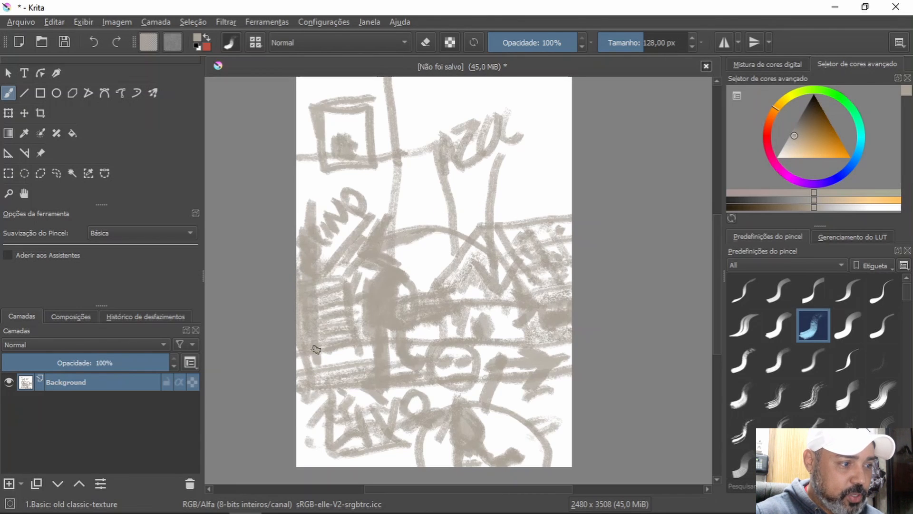
{"action": "mouse_move", "coordinate": [302, 205]}
{"action": "left_mouse_down"}
{"action": "mouse_move", "coordinate": [543, 209]}
{"action": "mouse_move", "coordinate": [543, 363]}
{"action": "mouse_move", "coordinate": [546, 351]}
{"action": "mouse_move", "coordinate": [554, 372]}
{"action": "left_mouse_up"}
{"action": "left_click_drag", "start_coordinate": [544, 212], "coordinate": [573, 206]}
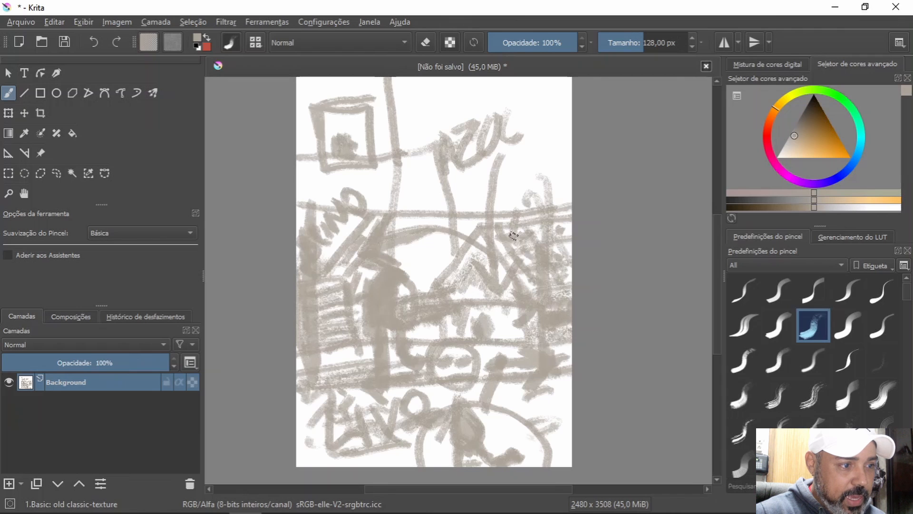
{"action": "left_click_drag", "start_coordinate": [501, 240], "coordinate": [508, 245]}
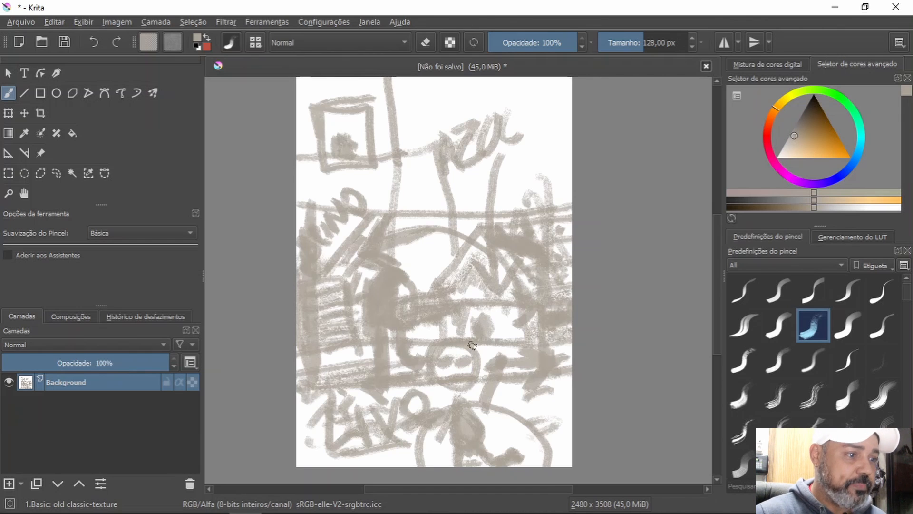
Step: Draw a small downward arrow above the roof and add slanted, underlined, densely scribbled lettering in the canvas's upper-right corner
{"action": "mouse_move", "coordinate": [517, 167]}
{"action": "left_mouse_down"}
{"action": "mouse_move", "coordinate": [522, 206]}
{"action": "mouse_move", "coordinate": [512, 194]}
{"action": "mouse_move", "coordinate": [534, 194]}
{"action": "left_mouse_up"}
{"action": "mouse_move", "coordinate": [524, 149]}
{"action": "left_mouse_down"}
{"action": "mouse_move", "coordinate": [541, 172]}
{"action": "mouse_move", "coordinate": [540, 145]}
{"action": "mouse_move", "coordinate": [547, 161]}
{"action": "mouse_move", "coordinate": [549, 129]}
{"action": "mouse_move", "coordinate": [570, 108]}
{"action": "left_mouse_up"}
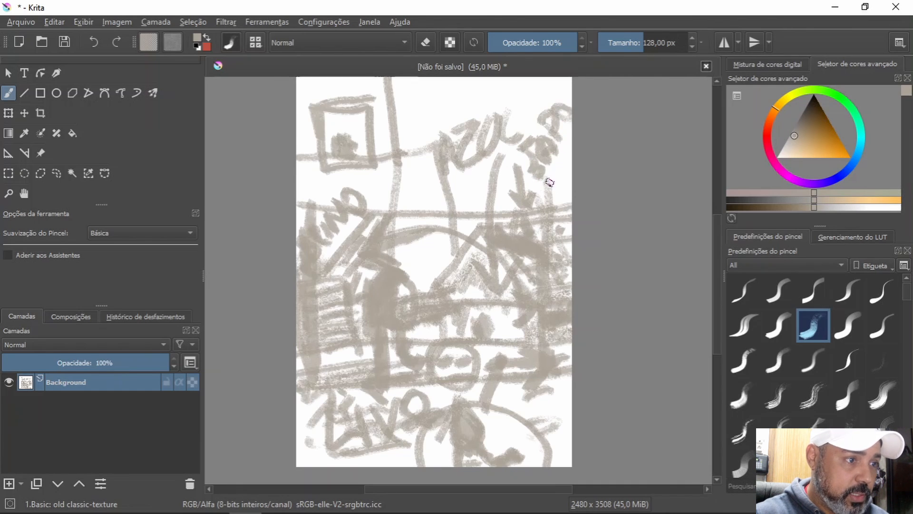
{"action": "left_click_drag", "start_coordinate": [540, 183], "coordinate": [573, 142]}
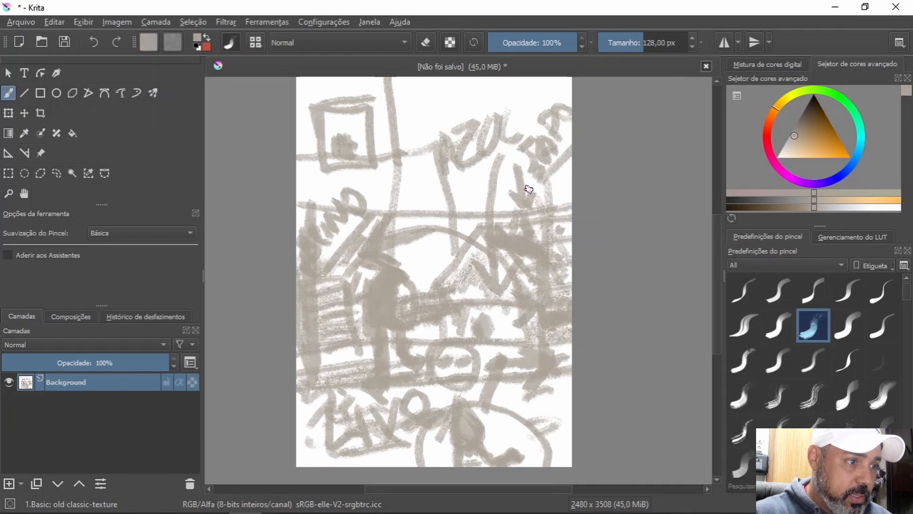
{"action": "mouse_move", "coordinate": [515, 108]}
{"action": "left_mouse_down"}
{"action": "mouse_move", "coordinate": [524, 130]}
{"action": "mouse_move", "coordinate": [530, 98]}
{"action": "mouse_move", "coordinate": [533, 114]}
{"action": "mouse_move", "coordinate": [560, 98]}
{"action": "left_mouse_up"}
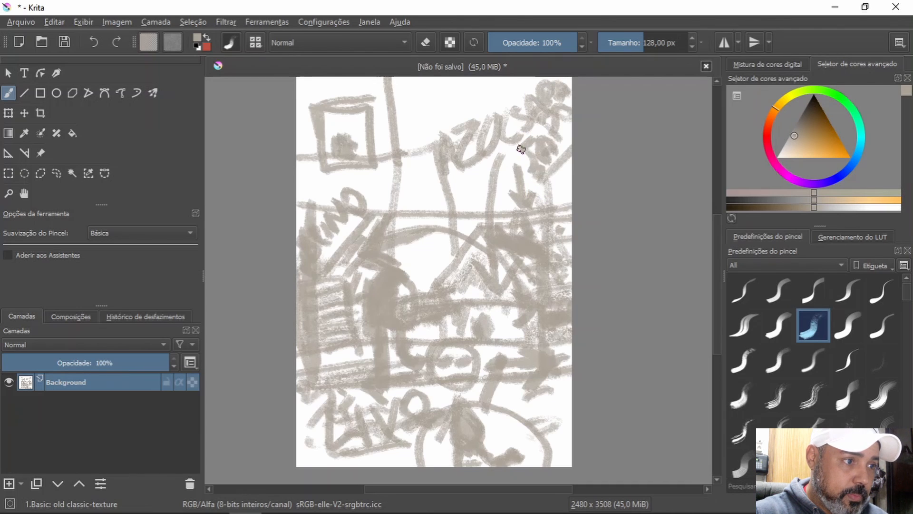
{"action": "mouse_move", "coordinate": [522, 147]}
{"action": "left_mouse_down"}
{"action": "mouse_move", "coordinate": [532, 147]}
{"action": "mouse_move", "coordinate": [536, 164]}
{"action": "left_mouse_up"}
{"action": "left_click_drag", "start_coordinate": [549, 123], "coordinate": [568, 127]}
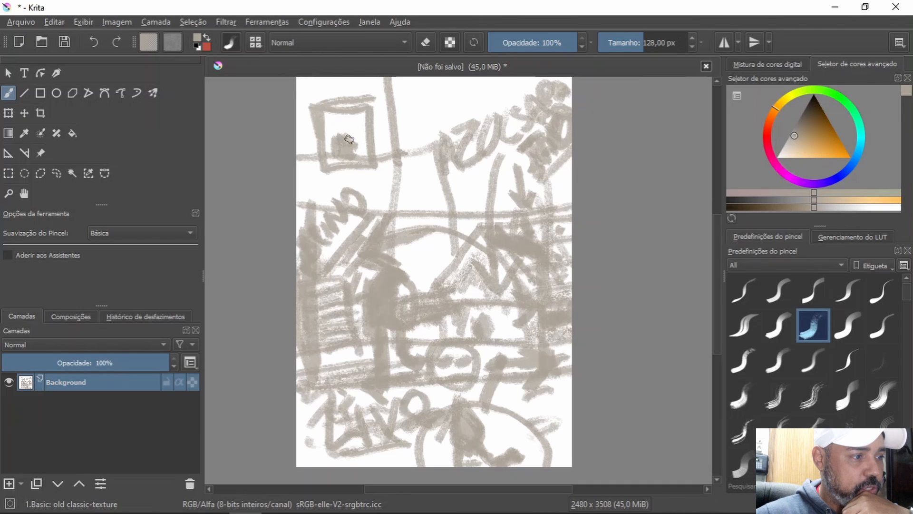
Step: Draw arrows from the shape in the framed window toward the lower right and lower left, and thicken the frame's top edge
{"action": "left_click_drag", "start_coordinate": [348, 139], "coordinate": [411, 179]}
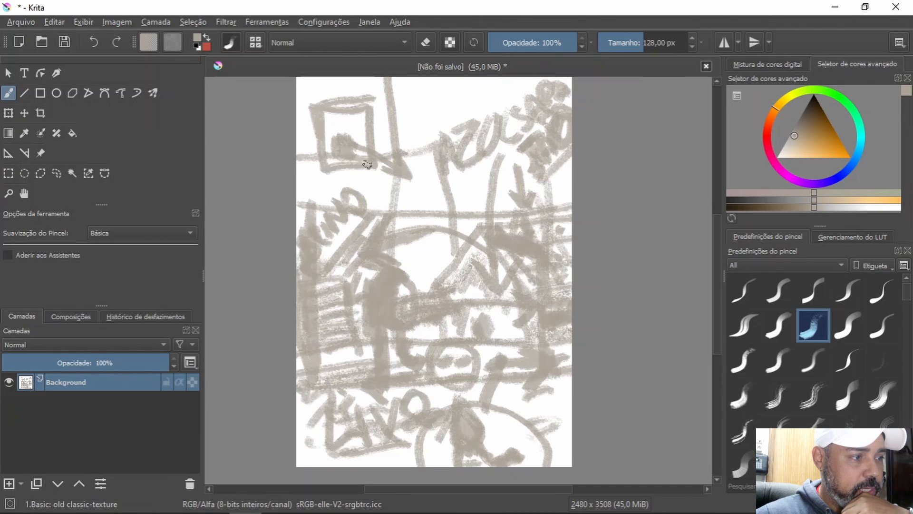
{"action": "mouse_move", "coordinate": [345, 143]}
{"action": "left_mouse_down"}
{"action": "mouse_move", "coordinate": [316, 209]}
{"action": "mouse_move", "coordinate": [312, 184]}
{"action": "mouse_move", "coordinate": [325, 208]}
{"action": "left_mouse_up"}
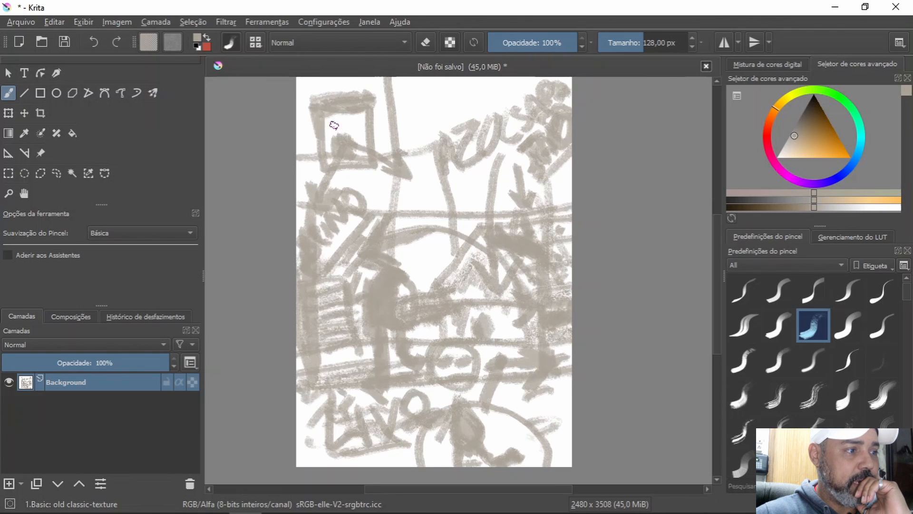
{"action": "mouse_move", "coordinate": [338, 108]}
{"action": "left_mouse_down"}
{"action": "mouse_move", "coordinate": [351, 157]}
{"action": "mouse_move", "coordinate": [342, 123]}
{"action": "mouse_move", "coordinate": [326, 131]}
{"action": "mouse_move", "coordinate": [367, 128]}
{"action": "mouse_move", "coordinate": [337, 155]}
{"action": "mouse_move", "coordinate": [332, 140]}
{"action": "mouse_move", "coordinate": [362, 136]}
{"action": "mouse_move", "coordinate": [335, 133]}
{"action": "left_mouse_up"}
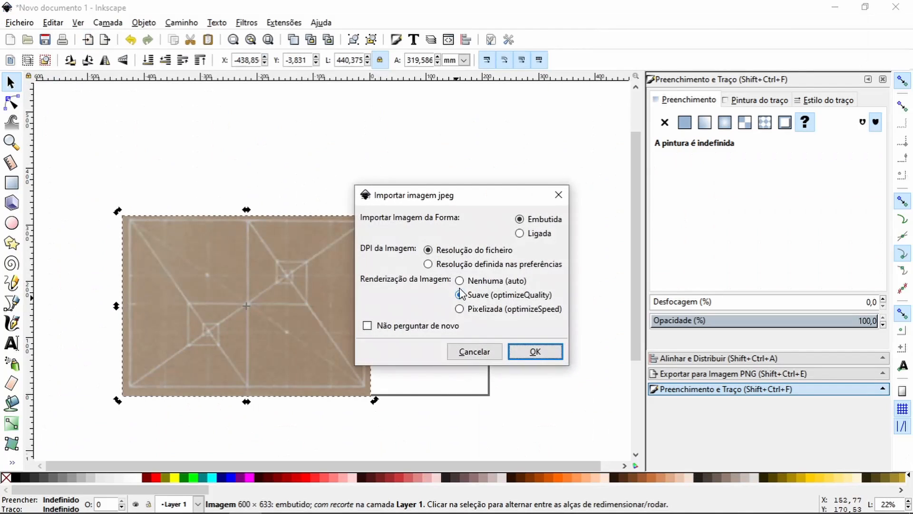
Step: Switch to Inkscape, import the walking woman photo as an embedded image at file resolution, and place it on the composition guide
{"action": "left_click", "coordinate": [532, 351]}
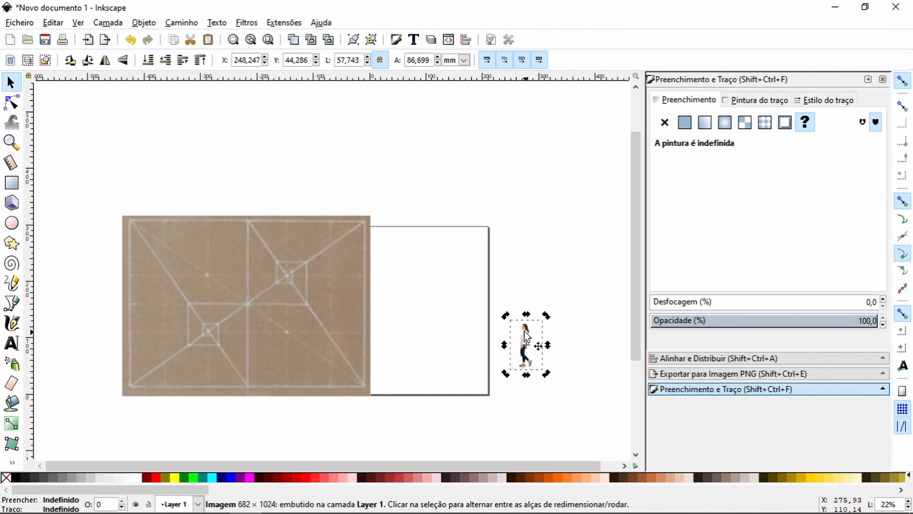
{"action": "left_click_drag", "start_coordinate": [531, 330], "coordinate": [368, 326]}
{"action": "left_click_drag", "start_coordinate": [335, 322], "coordinate": [246, 325]}
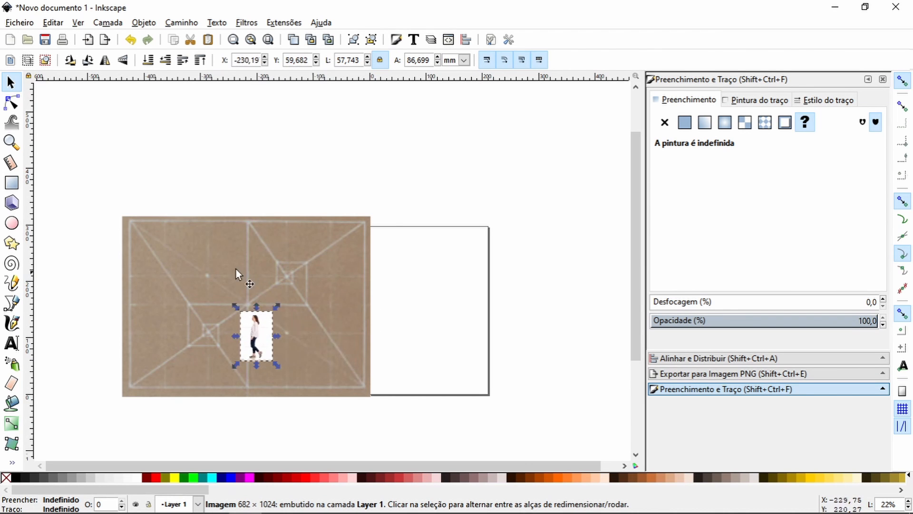
Step: Flip the walking woman photo horizontally and move it over the small square in the guide's lower-left part
{"action": "left_click", "coordinate": [11, 142]}
{"action": "left_click_drag", "start_coordinate": [123, 216], "coordinate": [383, 404]}
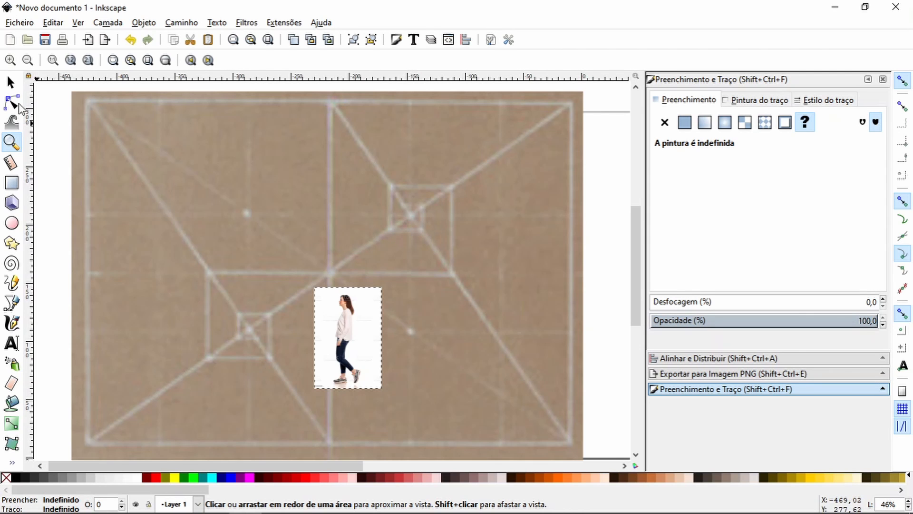
{"action": "left_click", "coordinate": [10, 84]}
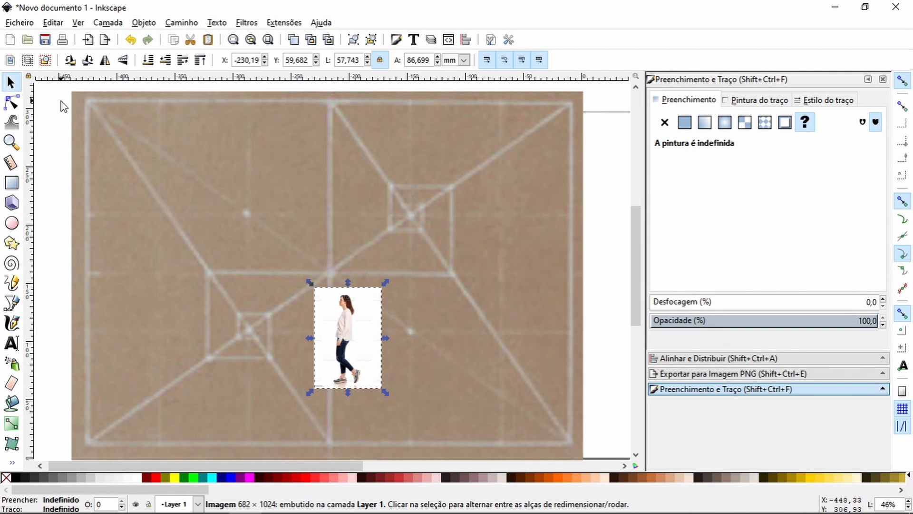
{"action": "left_click", "coordinate": [105, 61]}
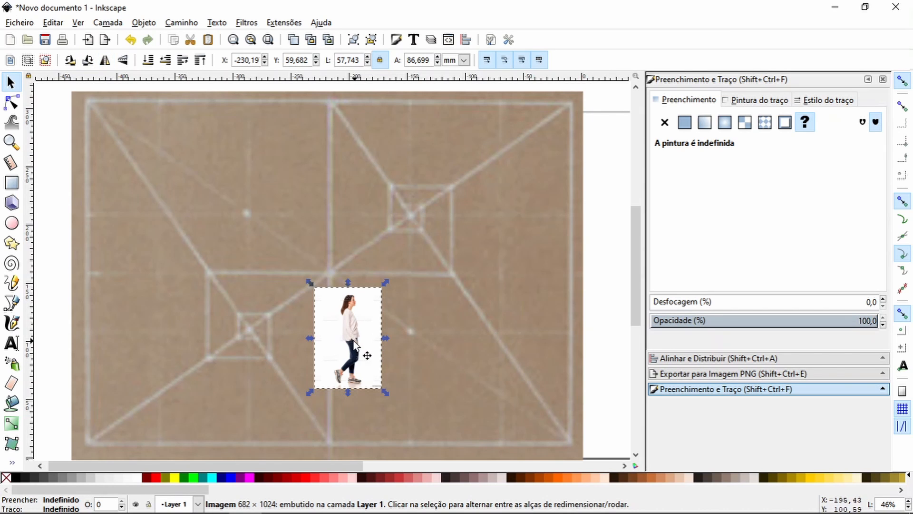
{"action": "left_click_drag", "start_coordinate": [354, 336], "coordinate": [236, 313]}
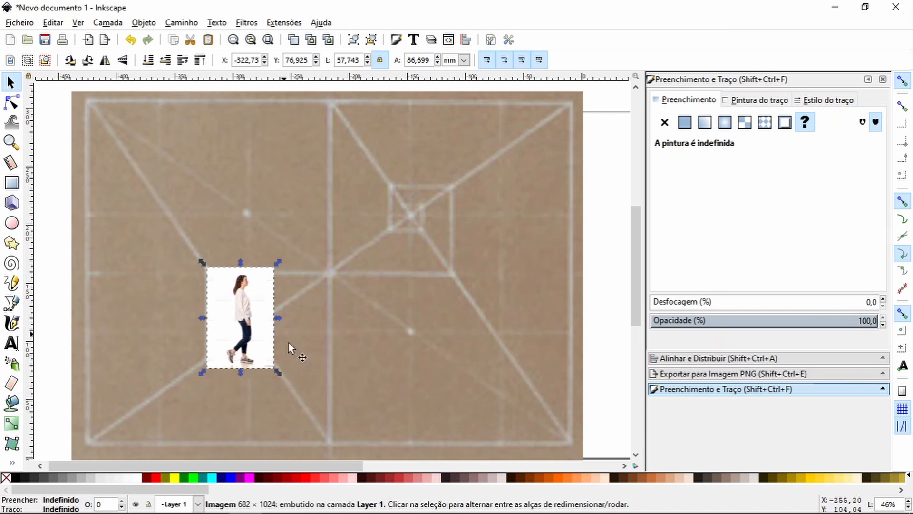
Step: Enlarge the woman photo to about 139 × 209 mm and position it at the guide's lower centre
{"action": "left_click_drag", "start_coordinate": [280, 372], "coordinate": [403, 462]}
{"action": "left_click_drag", "start_coordinate": [284, 409], "coordinate": [278, 363]}
{"action": "left_click_drag", "start_coordinate": [331, 409], "coordinate": [376, 445]}
{"action": "left_click_drag", "start_coordinate": [316, 357], "coordinate": [373, 350]}
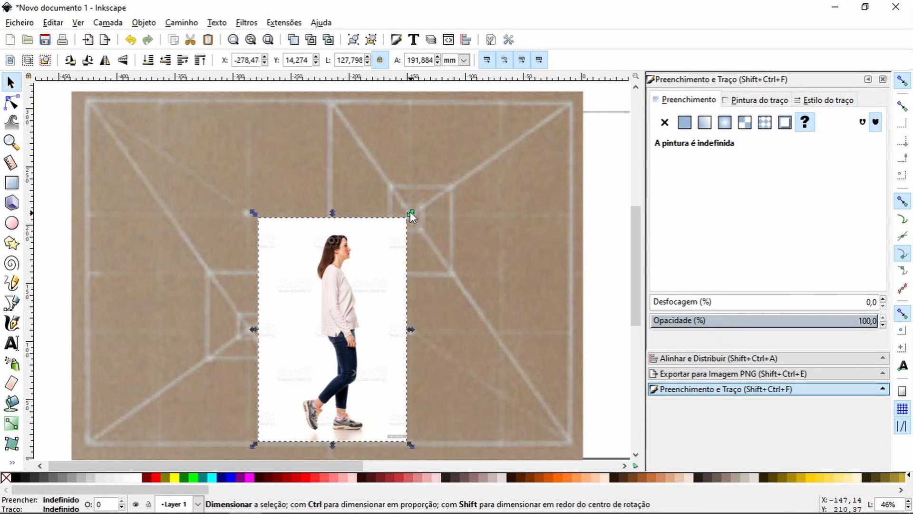
{"action": "left_click_drag", "start_coordinate": [411, 213], "coordinate": [420, 199]}
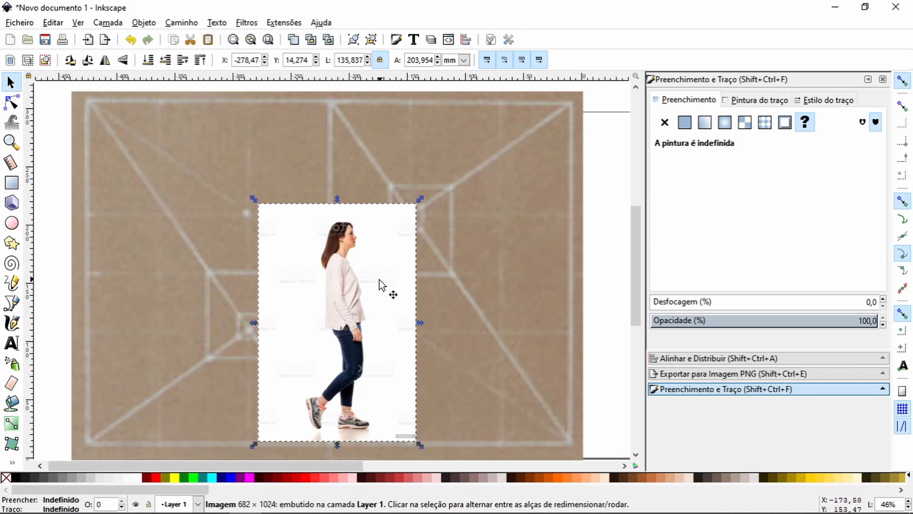
{"action": "mouse_move", "coordinate": [380, 283]}
{"action": "left_mouse_down"}
{"action": "mouse_move", "coordinate": [367, 290]}
{"action": "mouse_move", "coordinate": [373, 273]}
{"action": "mouse_move", "coordinate": [375, 281]}
{"action": "left_mouse_up"}
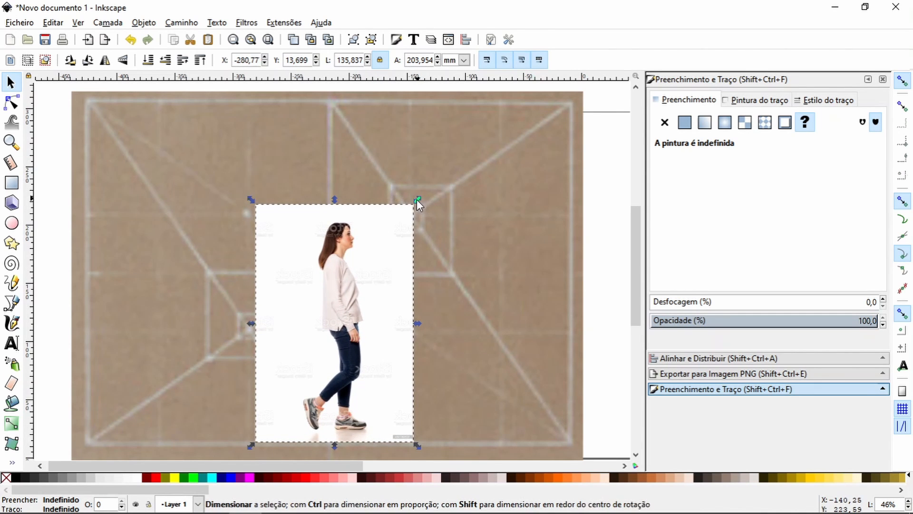
{"action": "left_click_drag", "start_coordinate": [417, 199], "coordinate": [412, 210]}
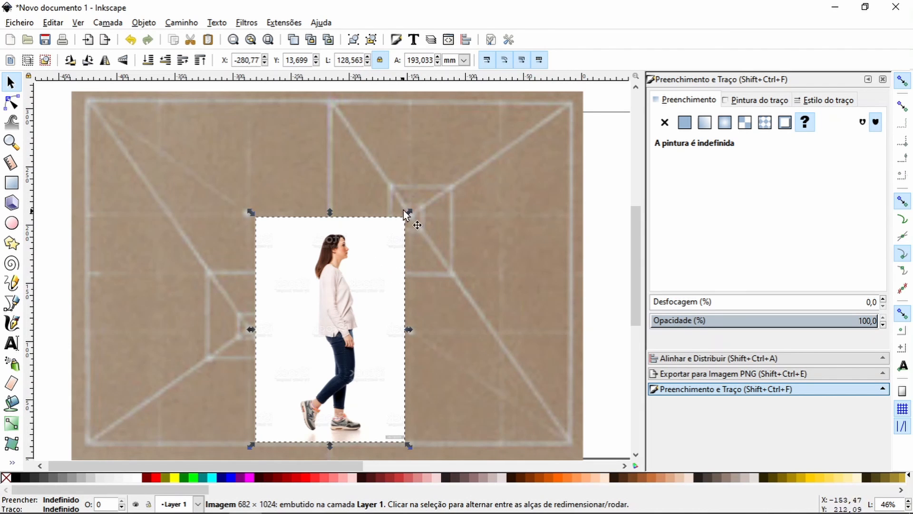
{"action": "left_click_drag", "start_coordinate": [409, 210], "coordinate": [424, 192]}
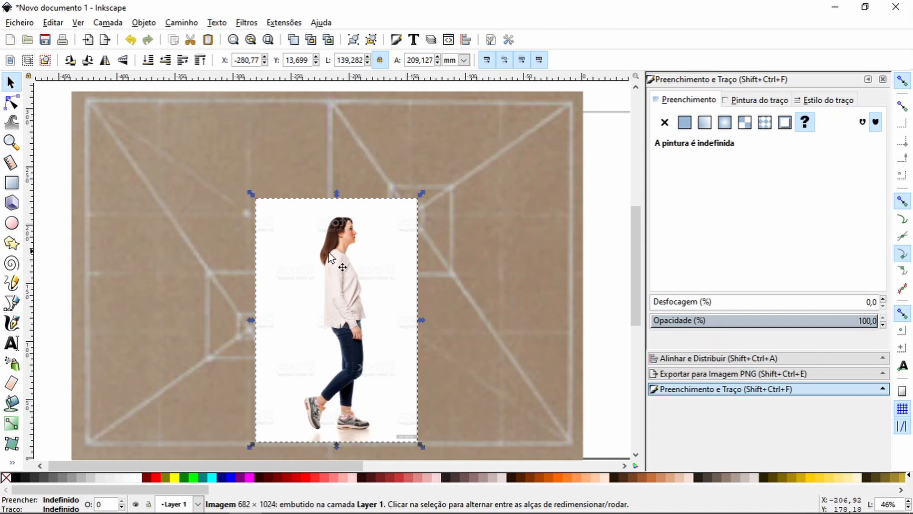
Step: Import the image door-house-architecture-window-entrance-facade-old-town-nicosia-lefkosia for inspection of its lower-left corner
{"action": "key", "text": "Escape"}
{"action": "key", "text": "ctrl+i"}
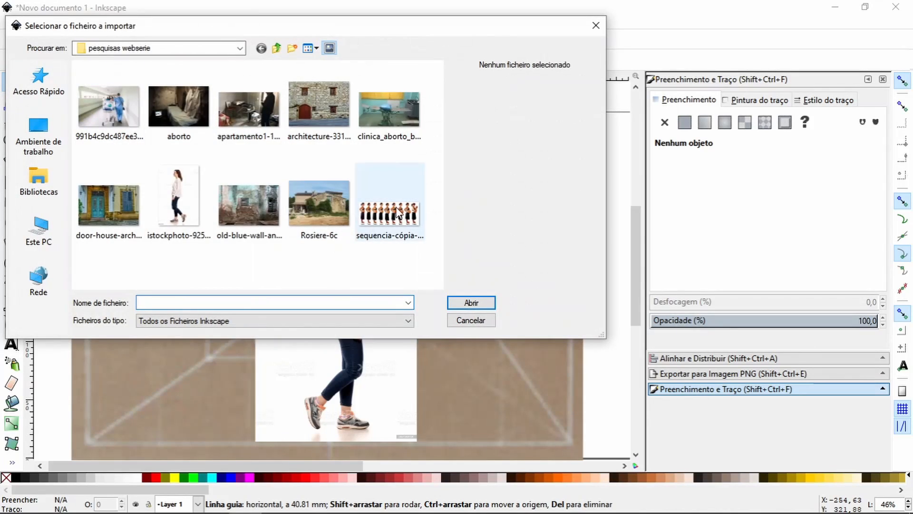
{"action": "left_click", "coordinate": [112, 199]}
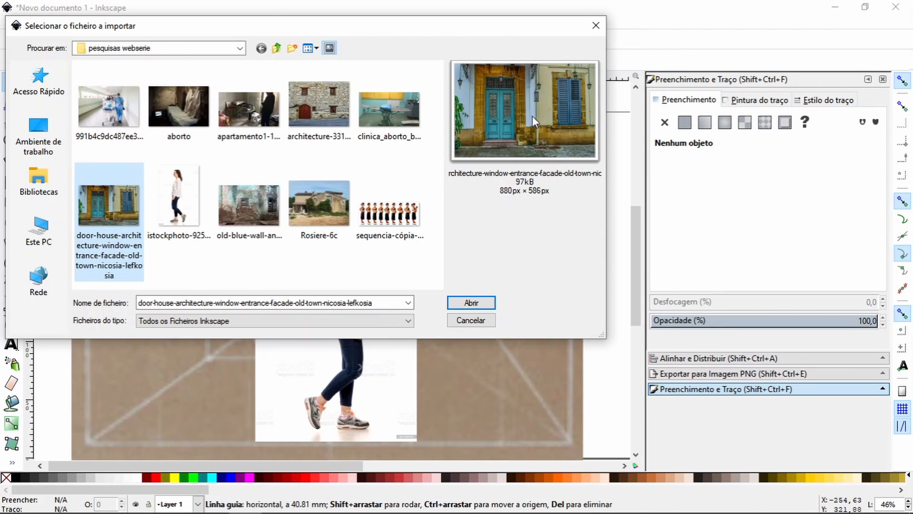
{"action": "key", "text": "Return"}
{"action": "left_click_drag", "start_coordinate": [65, 381], "coordinate": [147, 430]}
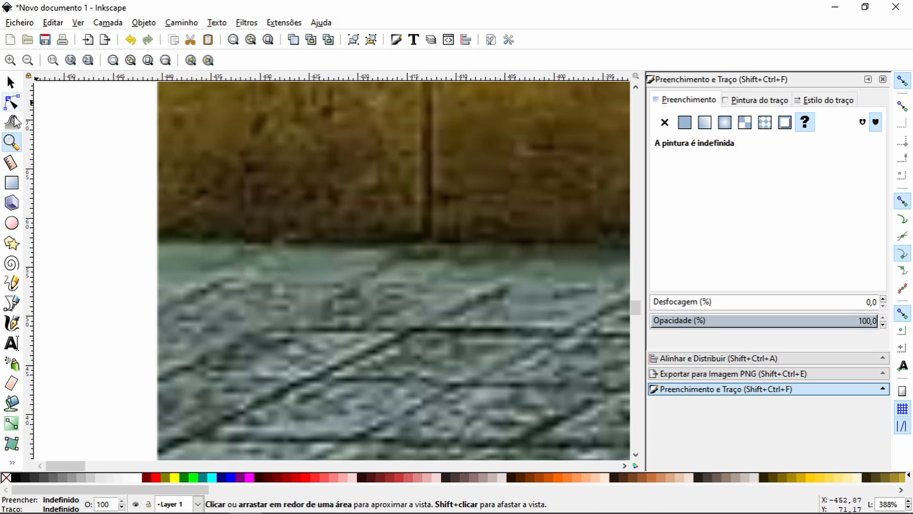
Step: Trace a path along the wall's lower edge, from just outside the photo's left side to the green weeds above the red slabs
{"action": "left_click", "coordinate": [12, 302]}
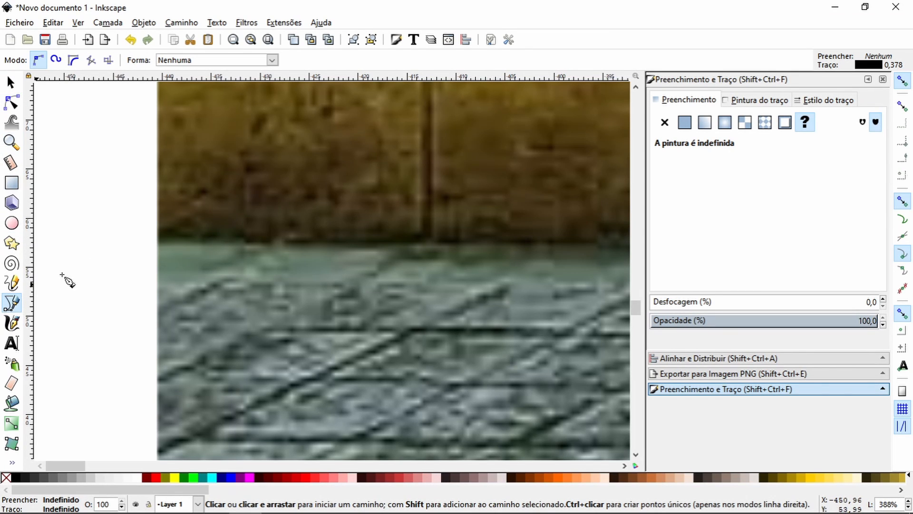
{"action": "left_click", "coordinate": [143, 244]}
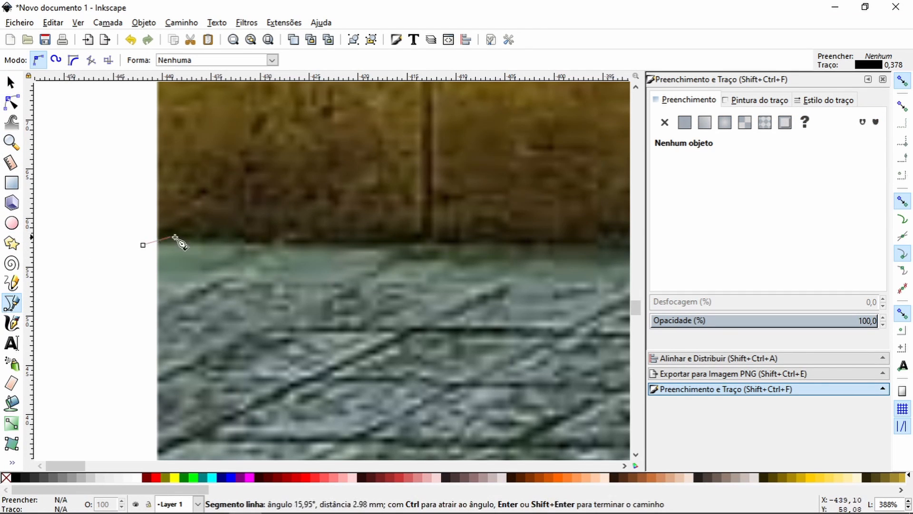
{"action": "left_click", "coordinate": [286, 245]}
{"action": "key", "text": "space"}
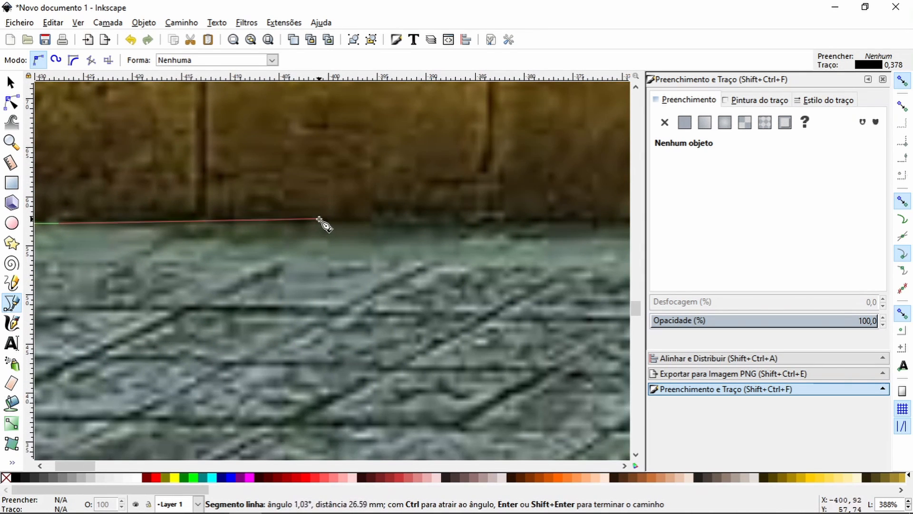
{"action": "left_click", "coordinate": [329, 218]}
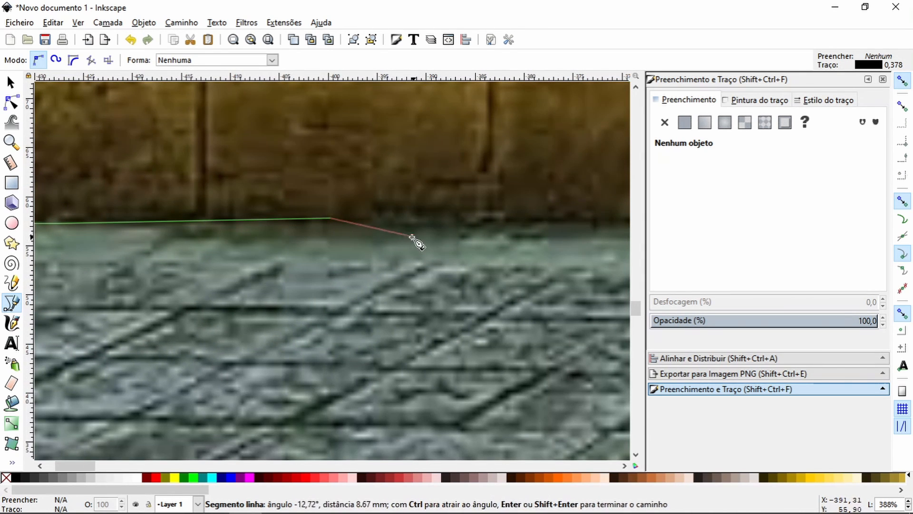
{"action": "key", "text": "space"}
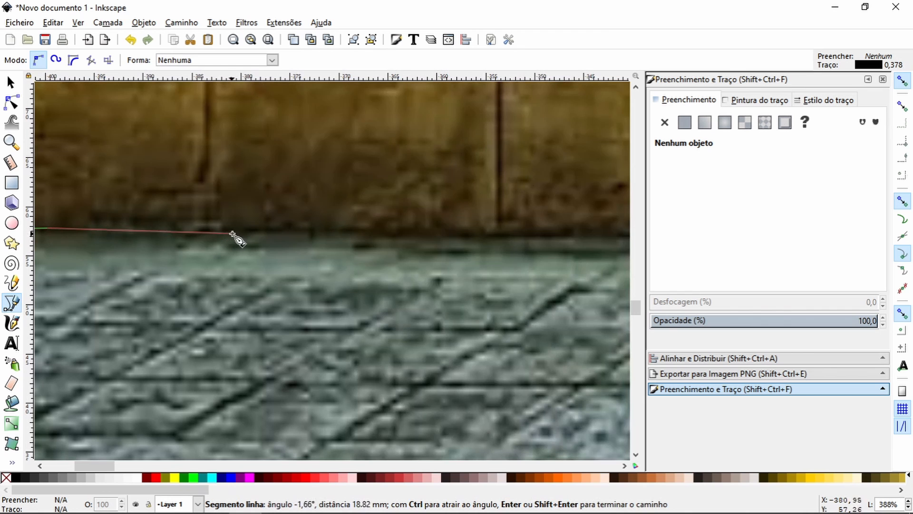
{"action": "left_click", "coordinate": [238, 232]}
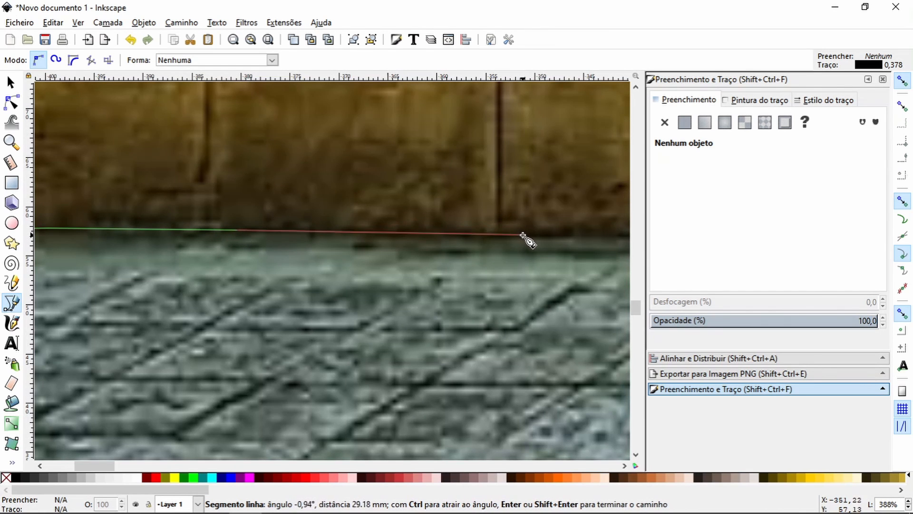
{"action": "key", "text": "space"}
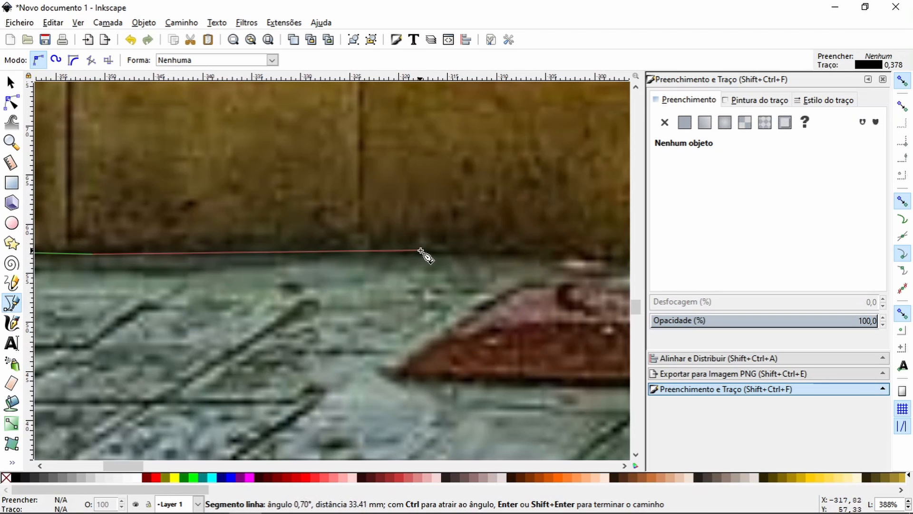
{"action": "left_click", "coordinate": [421, 251]}
{"action": "key", "text": "space"}
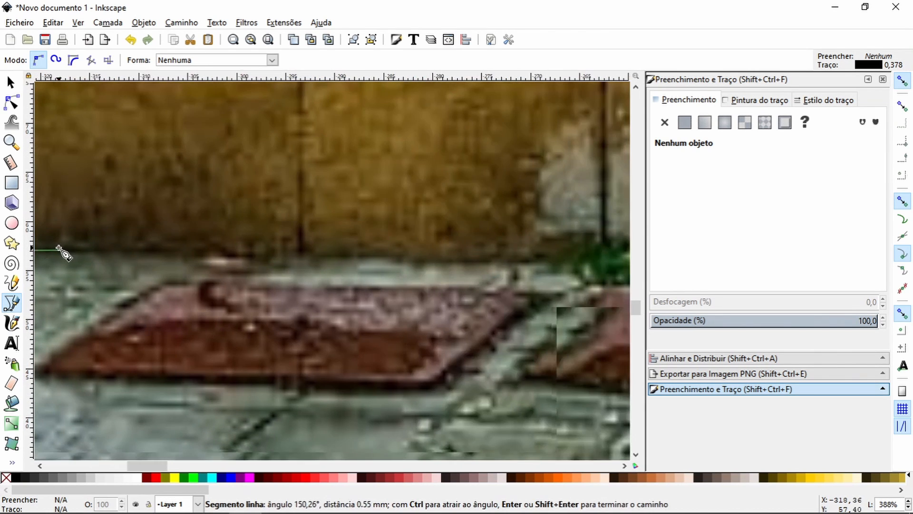
{"action": "left_click", "coordinate": [285, 256]}
{"action": "left_click", "coordinate": [538, 260]}
{"action": "key", "text": "space"}
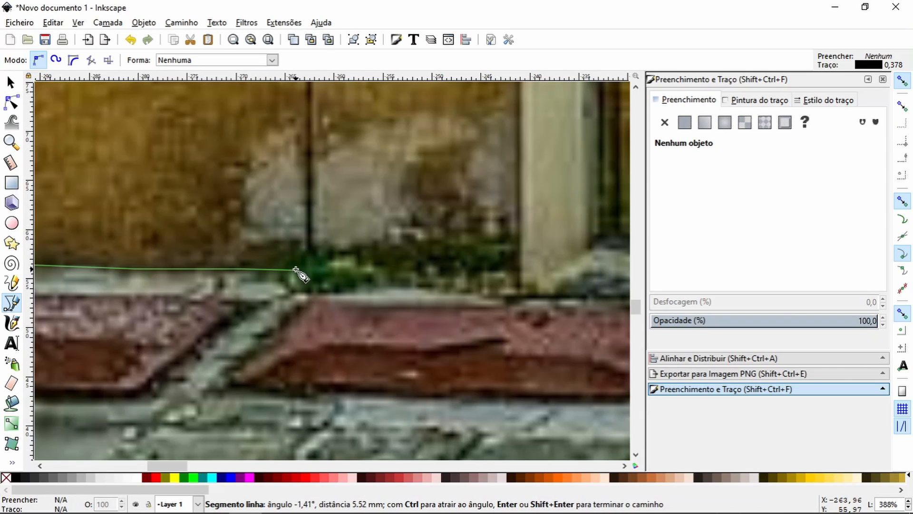
Step: Trace curves over the tops of the weeds up to the pale drainpipe and finish the open path
{"action": "left_click_drag", "start_coordinate": [318, 260], "coordinate": [322, 260]}
{"action": "left_click_drag", "start_coordinate": [332, 262], "coordinate": [336, 261]}
{"action": "left_click_drag", "start_coordinate": [412, 258], "coordinate": [414, 254]}
{"action": "left_click_drag", "start_coordinate": [430, 224], "coordinate": [443, 234]}
{"action": "left_click_drag", "start_coordinate": [488, 245], "coordinate": [492, 243]}
{"action": "left_click_drag", "start_coordinate": [502, 244], "coordinate": [505, 248]}
{"action": "left_click", "coordinate": [522, 246]}
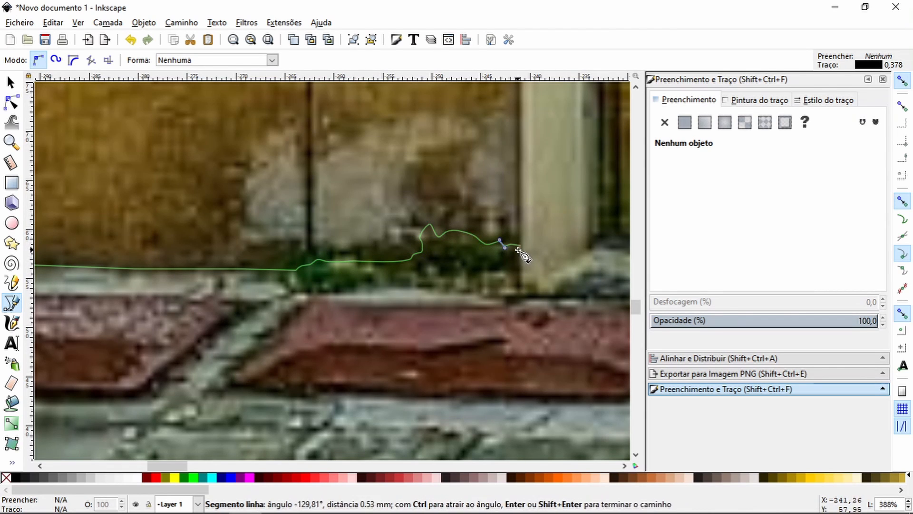
{"action": "key", "text": "Return"}
Step: Continue the open path from its end node down the drainpipe's edge and along the upper edge of the red slab
{"action": "key", "text": "space"}
{"action": "key", "text": "minus"}
{"action": "key", "text": "minus"}
{"action": "key", "text": "minus"}
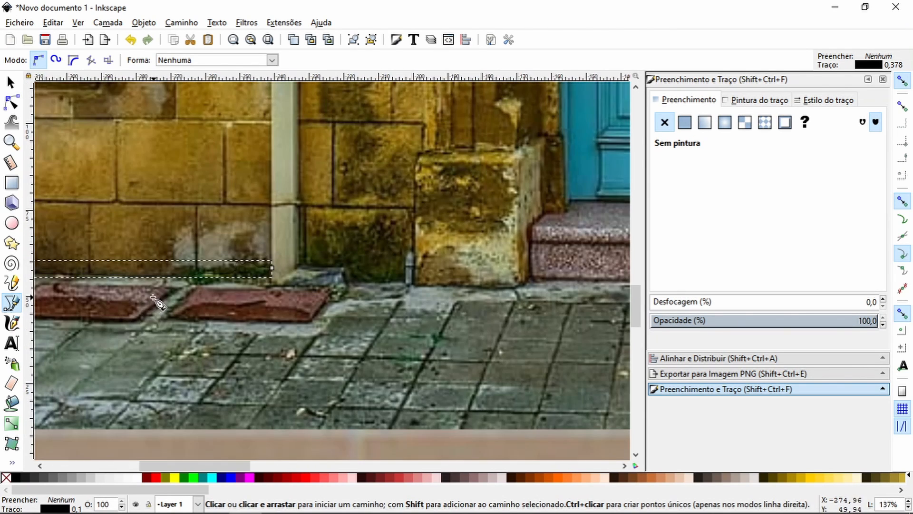
{"action": "key", "text": "plus"}
{"action": "key", "text": "plus"}
{"action": "key", "text": "plus"}
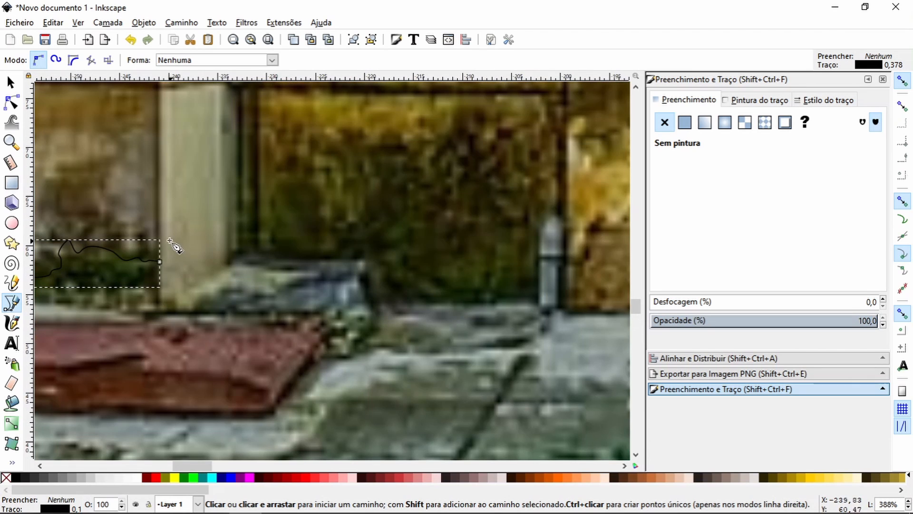
{"action": "left_click", "coordinate": [159, 261]}
{"action": "left_click", "coordinate": [160, 314]}
{"action": "left_click_drag", "start_coordinate": [201, 313], "coordinate": [205, 314]}
{"action": "left_click", "coordinate": [264, 312]}
{"action": "left_click", "coordinate": [317, 312]}
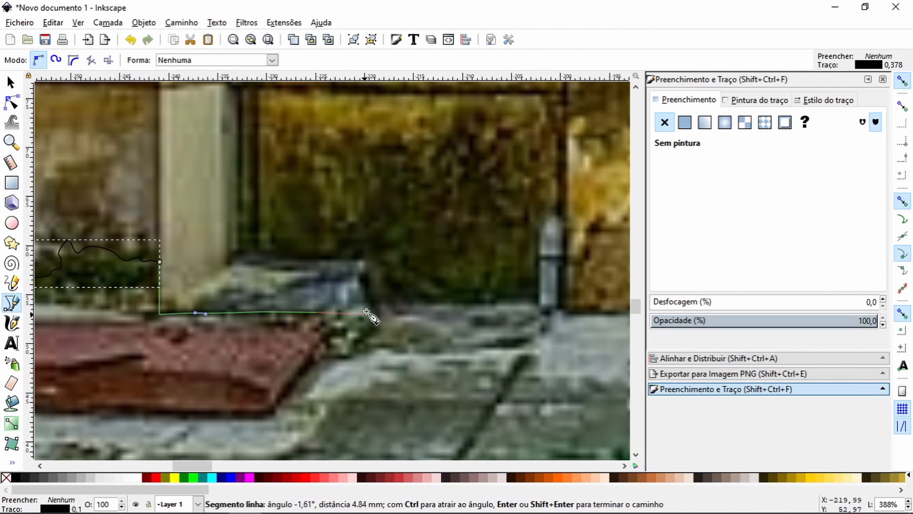
Step: Extend the path along the foot of the mossy wall block and around the small rounded metal pipe
{"action": "left_click_drag", "start_coordinate": [334, 302], "coordinate": [415, 301]}
{"action": "left_click", "coordinate": [514, 301]}
{"action": "left_click", "coordinate": [542, 231]}
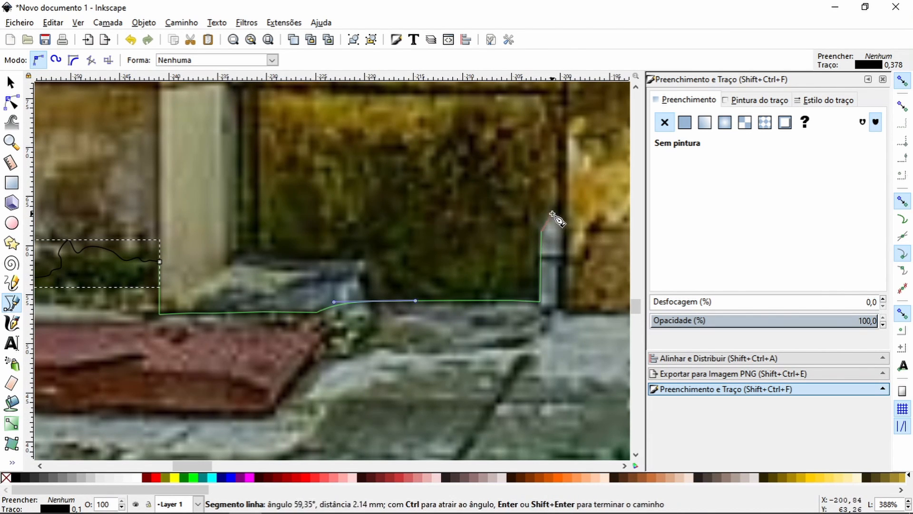
{"action": "left_click_drag", "start_coordinate": [550, 214], "coordinate": [563, 255]}
{"action": "left_click", "coordinate": [563, 276]}
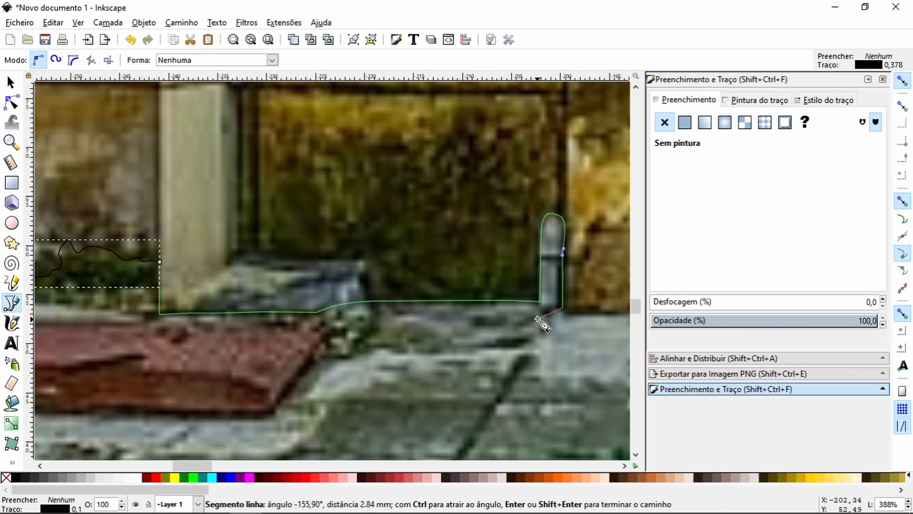
Step: Continue the path along the base of the protruding yellow stone block to its corner beside the granite step
{"action": "key", "text": "space"}
{"action": "left_click_drag", "start_coordinate": [194, 307], "coordinate": [202, 310]}
{"action": "left_click", "coordinate": [287, 308]}
{"action": "left_click", "coordinate": [440, 311]}
{"action": "left_click_drag", "start_coordinate": [474, 311], "coordinate": [482, 307]}
{"action": "left_click", "coordinate": [498, 301]}
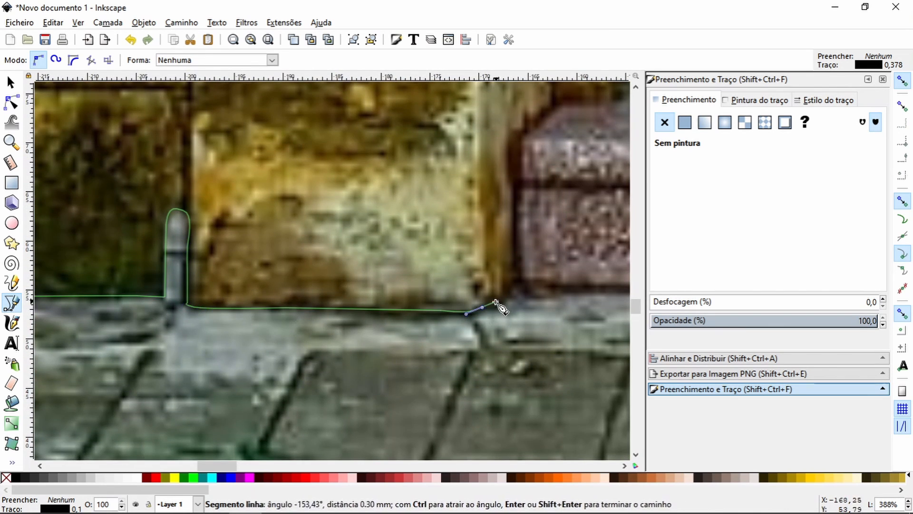
Step: Trace the bottom edge of the granite doorstep from its left end to its right end
{"action": "key", "text": "space"}
{"action": "left_click_drag", "start_coordinate": [254, 310], "coordinate": [265, 308]}
{"action": "left_click", "coordinate": [315, 310]}
{"action": "key", "text": "space"}
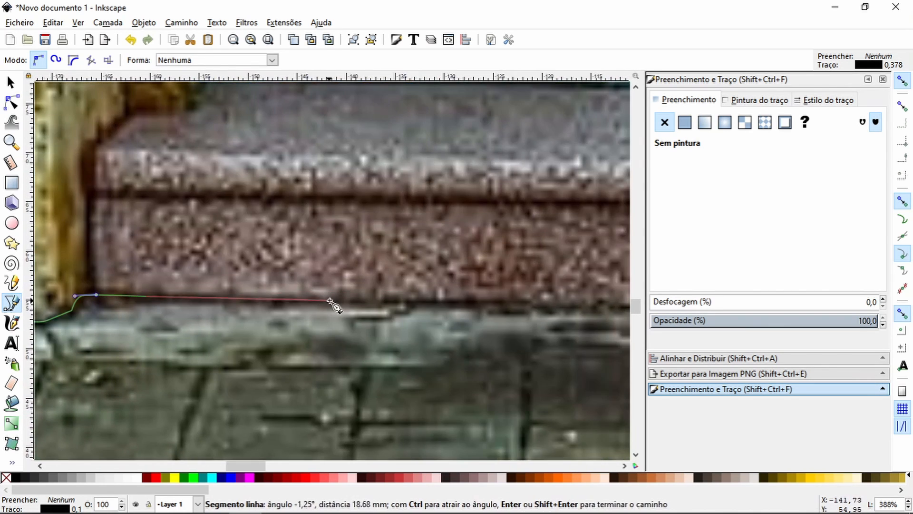
{"action": "left_click", "coordinate": [528, 304]}
{"action": "key", "text": "space"}
{"action": "left_click", "coordinate": [446, 293]}
{"action": "key", "text": "space"}
{"action": "left_click_drag", "start_coordinate": [118, 308], "coordinate": [149, 312]}
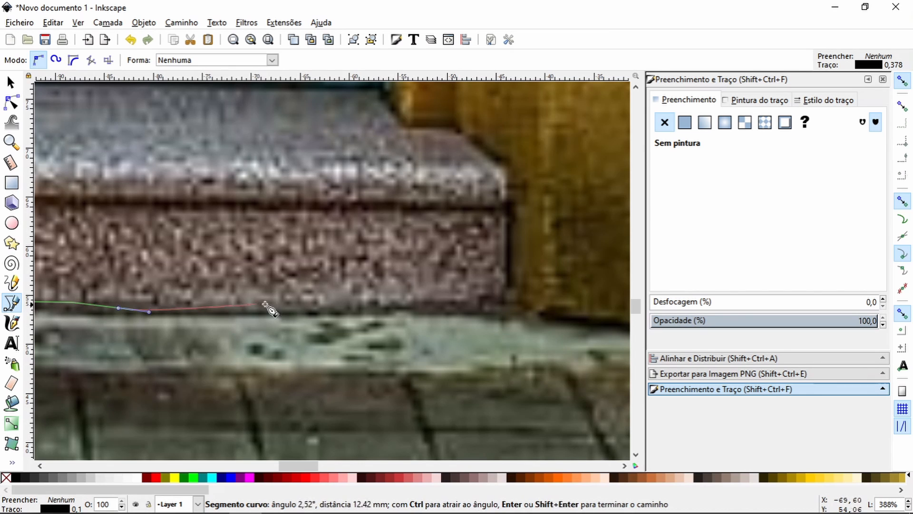
{"action": "left_click_drag", "start_coordinate": [311, 312], "coordinate": [328, 312]}
{"action": "left_click", "coordinate": [464, 311]}
{"action": "left_click_drag", "start_coordinate": [506, 309], "coordinate": [516, 308]}
{"action": "left_click", "coordinate": [536, 309]}
Step: Extend the path along the base of the stone wall past the potted plant to just outside the photo's right edge
{"action": "key", "text": "space"}
{"action": "left_click_drag", "start_coordinate": [351, 262], "coordinate": [366, 267]}
{"action": "left_click_drag", "start_coordinate": [431, 269], "coordinate": [448, 270]}
{"action": "left_click", "coordinate": [506, 269]}
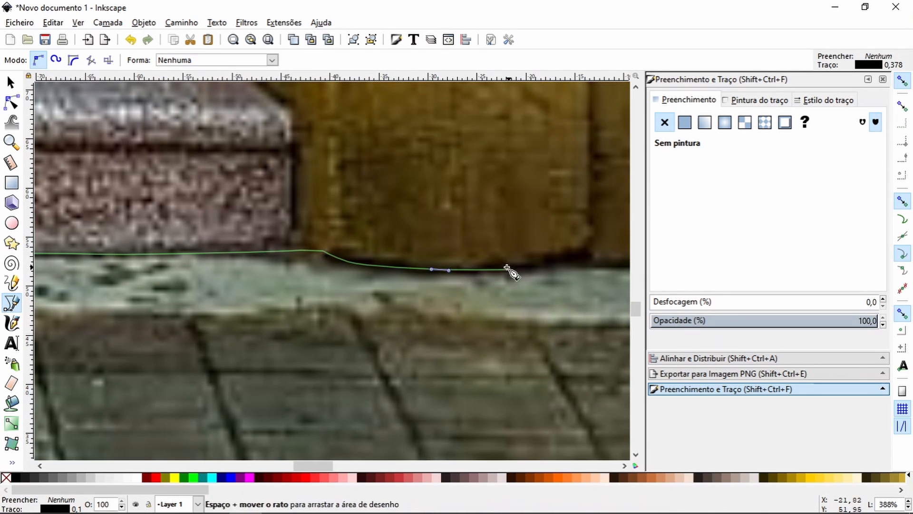
{"action": "key", "text": "space"}
{"action": "left_click_drag", "start_coordinate": [360, 276], "coordinate": [375, 275]}
{"action": "left_click", "coordinate": [438, 276]}
{"action": "key", "text": "space"}
{"action": "left_click", "coordinate": [435, 265]}
{"action": "key", "text": "space"}
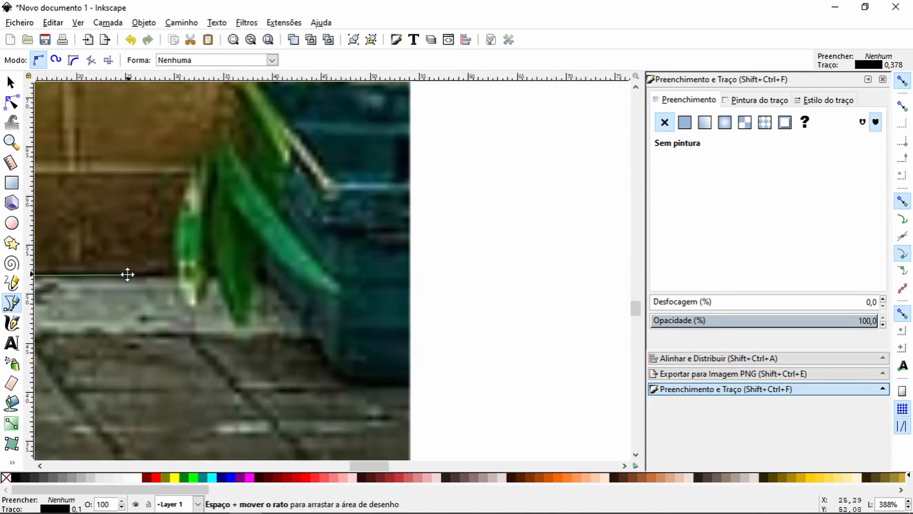
{"action": "left_click", "coordinate": [445, 278]}
Step: Route the path below the photo back to the left side and close it at its starting node around the pavement
{"action": "scroll", "coordinate": [420, 312], "scroll_direction": "down", "scroll_amount": 5}
{"action": "left_click", "coordinate": [439, 400]}
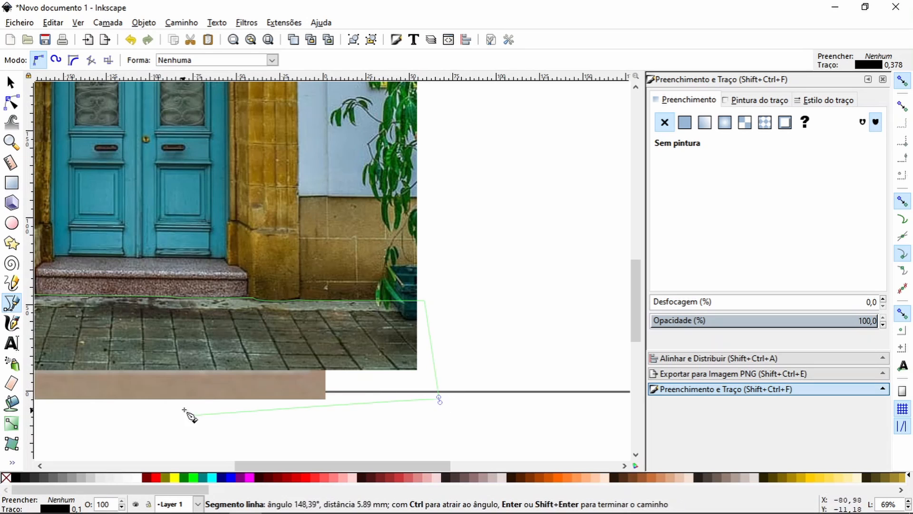
{"action": "key", "text": "space"}
{"action": "left_click", "coordinate": [170, 359]}
{"action": "key", "text": "space"}
{"action": "left_click", "coordinate": [263, 300]}
{"action": "left_click", "coordinate": [275, 186]}
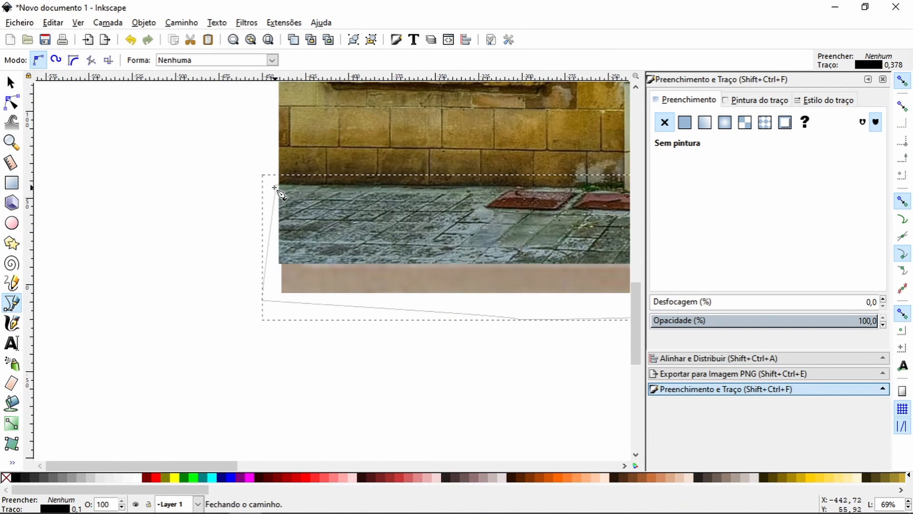
Step: Fill the closed pavement shape with solid red (ff0000ff) and view the whole shape against the facade photo
{"action": "left_click", "coordinate": [11, 142]}
{"action": "left_click", "coordinate": [155, 477]}
{"action": "key", "text": "minus"}
{"action": "key", "text": "minus"}
{"action": "key", "text": "minus"}
{"action": "key", "text": "minus"}
{"action": "left_click", "coordinate": [114, 64]}
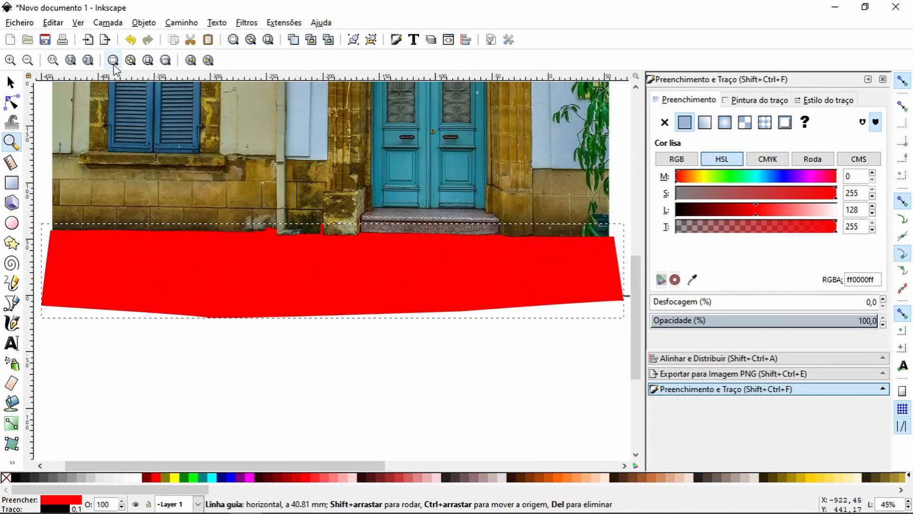
{"action": "left_click", "coordinate": [52, 61]}
{"action": "left_click", "coordinate": [70, 62]}
{"action": "left_click", "coordinate": [88, 62]}
{"action": "left_click", "coordinate": [148, 62]}
{"action": "left_click", "coordinate": [131, 62]}
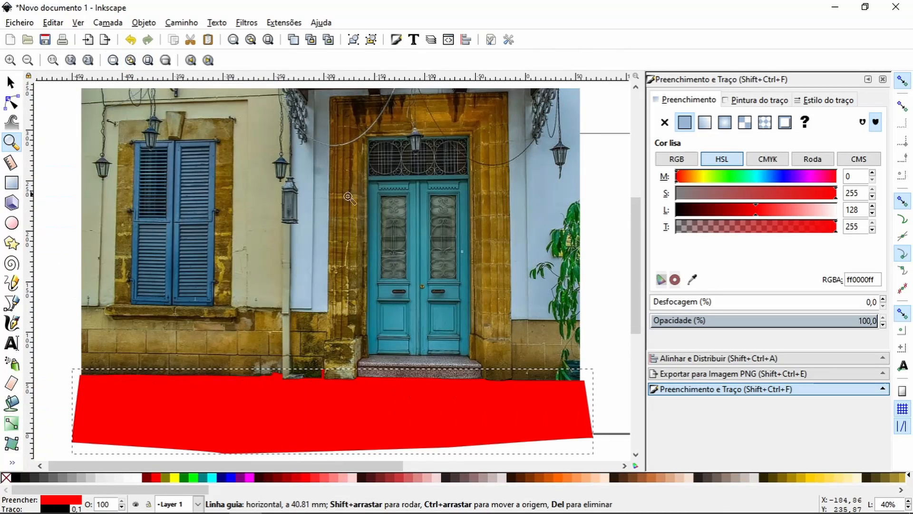
Step: Duplicate the facade photo and clip the copy to the red pavement shape, testing the cut-out with a move that is undone
{"action": "left_click", "coordinate": [13, 84]}
{"action": "left_click", "coordinate": [275, 201]}
{"action": "left_click_drag", "start_coordinate": [797, 320], "coordinate": [730, 322]}
{"action": "left_click_drag", "start_coordinate": [838, 325], "coordinate": [879, 320]}
{"action": "left_click", "coordinate": [350, 206]}
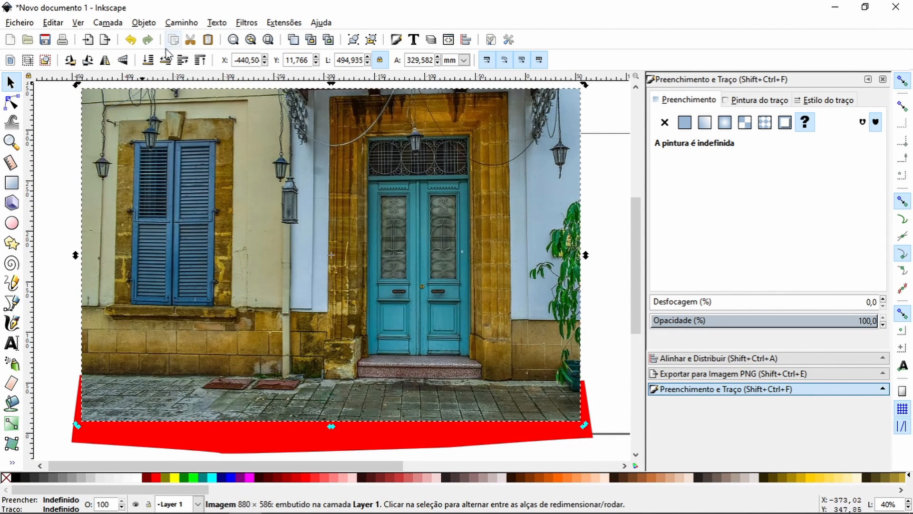
{"action": "left_click", "coordinate": [272, 383], "text": "shift"}
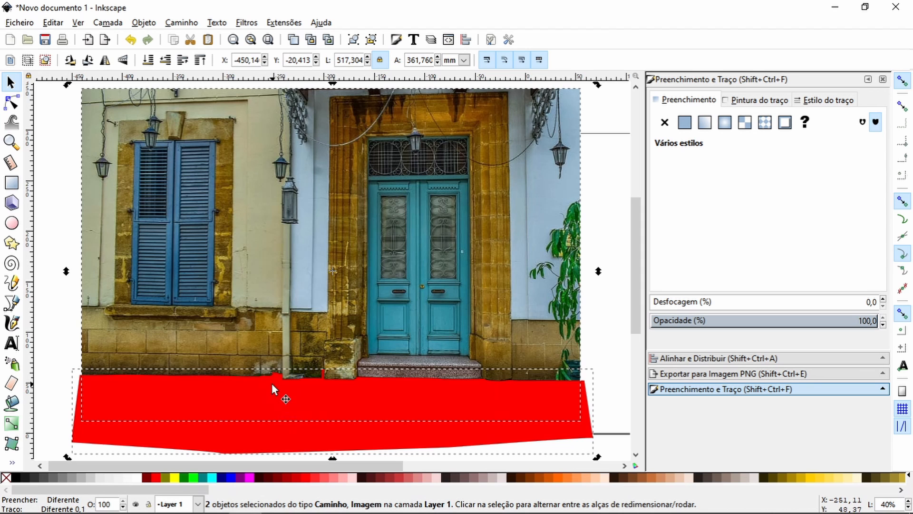
{"action": "key", "text": "ctrl+7"}
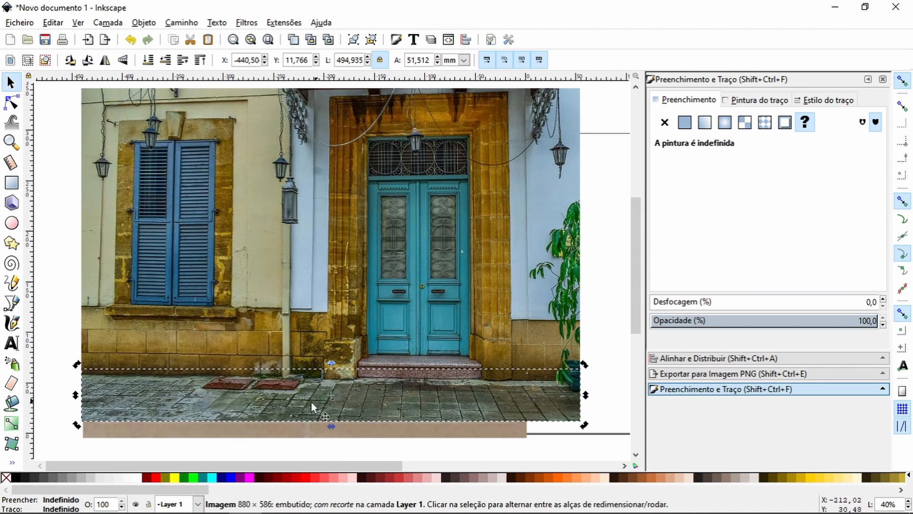
{"action": "left_click_drag", "start_coordinate": [263, 388], "coordinate": [265, 418]}
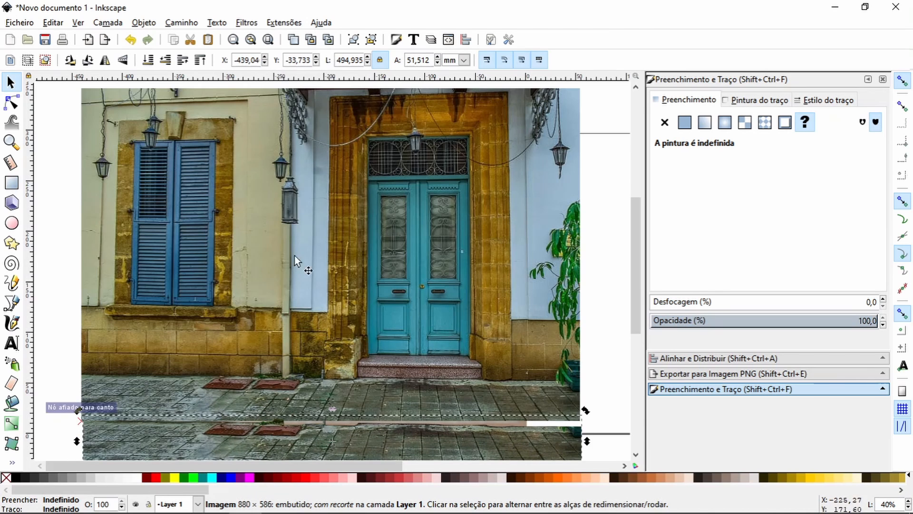
{"action": "left_click", "coordinate": [129, 40]}
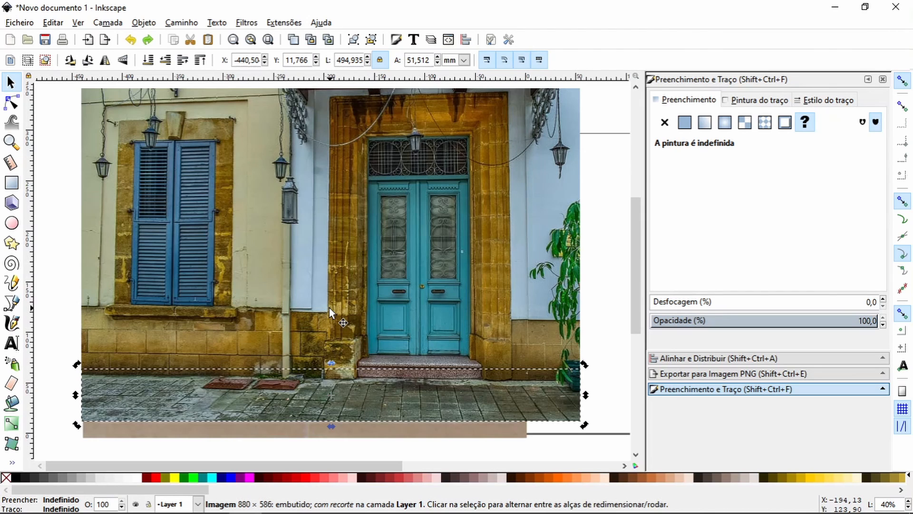
Step: Draw a straight path along the horizontal guide from the door surround's left edge to its right edge
{"action": "key", "text": "z"}
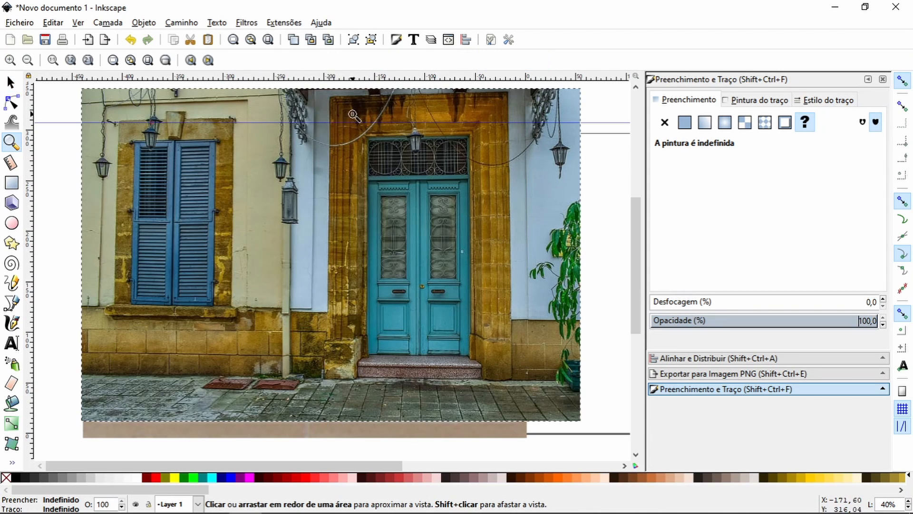
{"action": "left_click_drag", "start_coordinate": [323, 114], "coordinate": [385, 160]}
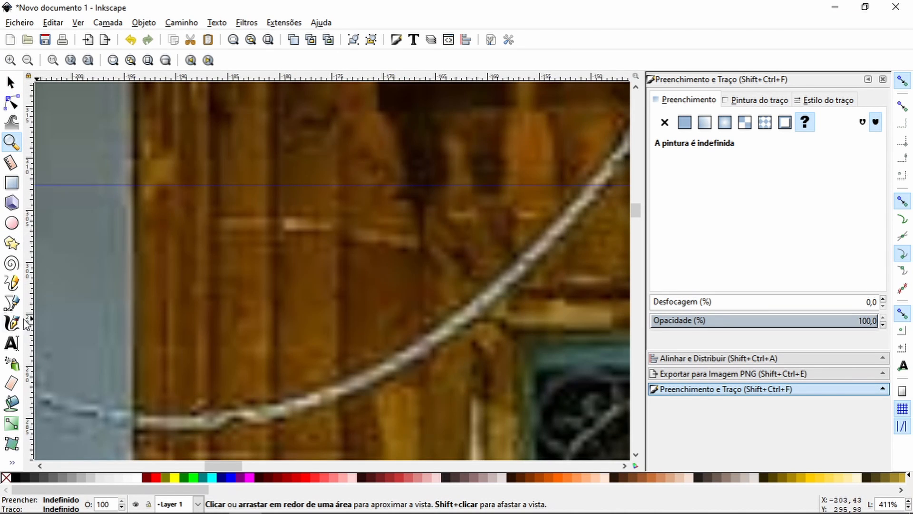
{"action": "left_click", "coordinate": [12, 302]}
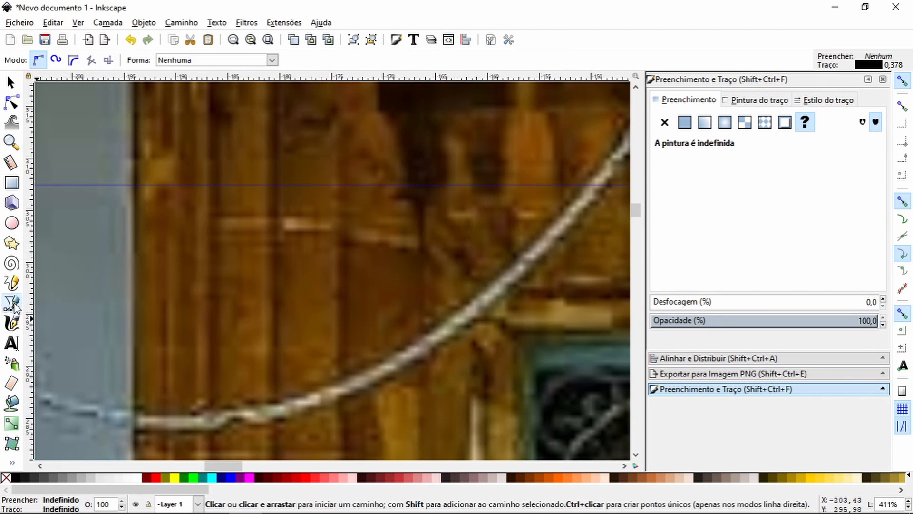
{"action": "left_click", "coordinate": [134, 184]}
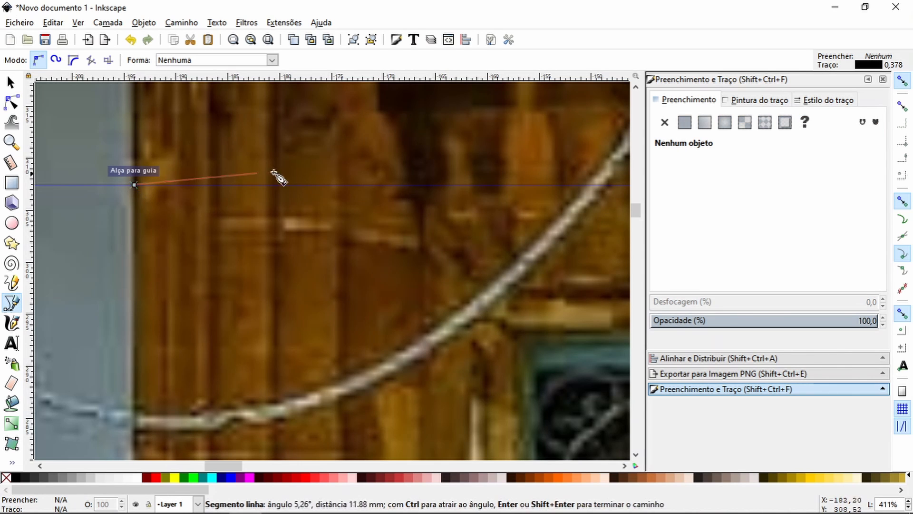
{"action": "key", "text": "space"}
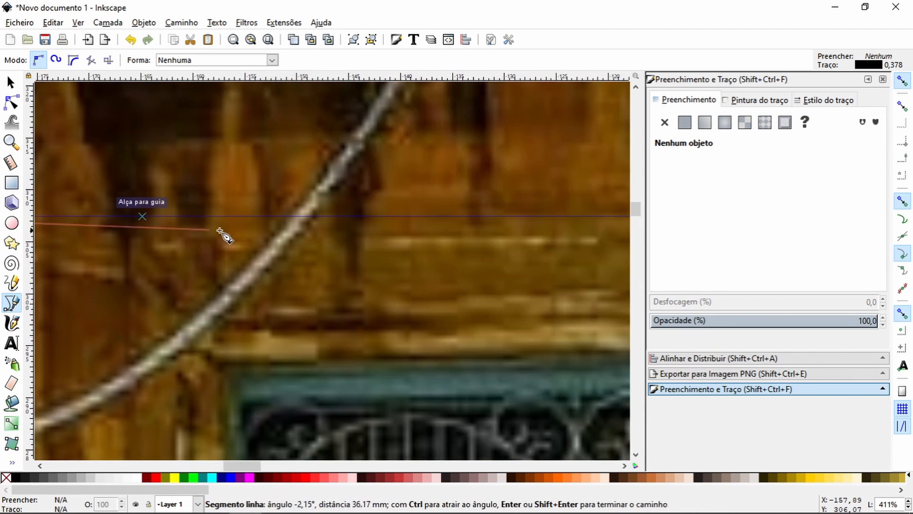
{"action": "key", "text": "space"}
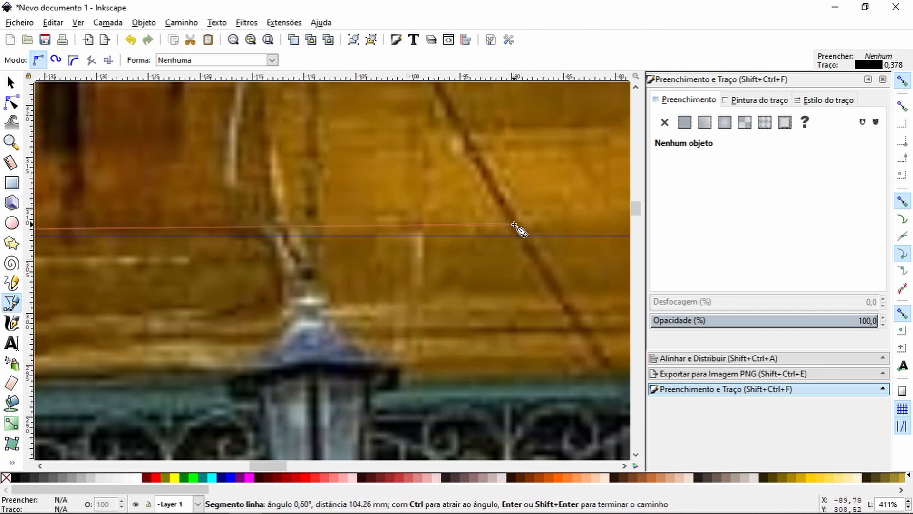
{"action": "key", "text": "space"}
{"action": "mouse_move", "coordinate": [75, 238]}
{"action": "left_mouse_down"}
{"action": "mouse_move", "coordinate": [242, 253]}
{"action": "mouse_move", "coordinate": [68, 255]}
{"action": "left_mouse_up"}
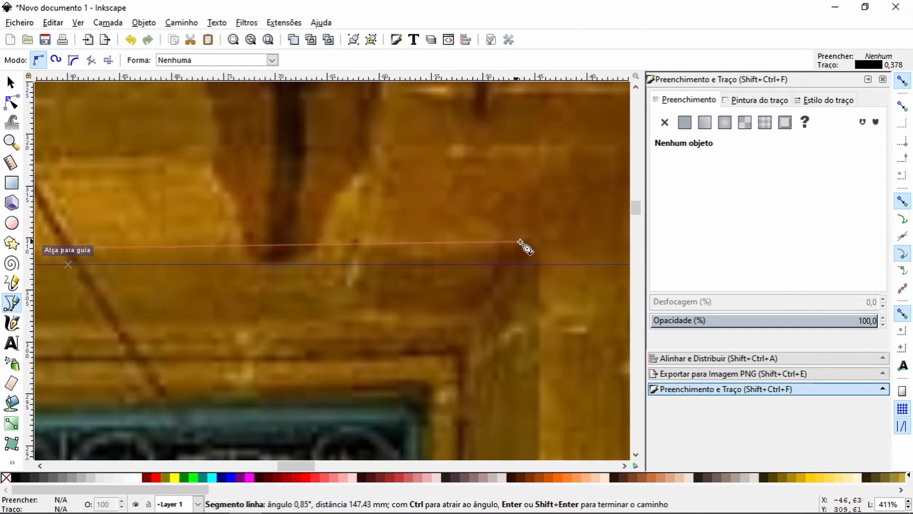
{"action": "mouse_move", "coordinate": [524, 245]}
{"action": "left_mouse_down"}
{"action": "mouse_move", "coordinate": [181, 247]}
{"action": "mouse_move", "coordinate": [96, 264]}
{"action": "mouse_move", "coordinate": [84, 256]}
{"action": "left_mouse_up"}
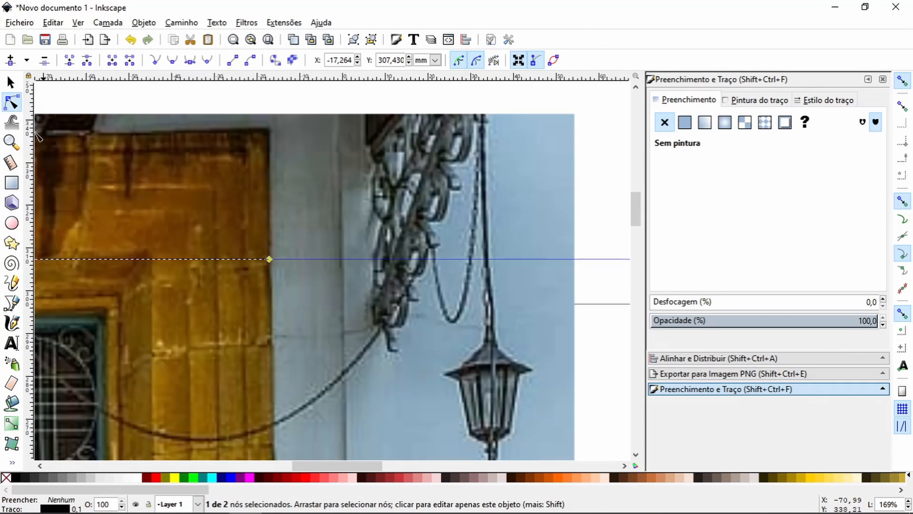
{"action": "key", "text": "b"}
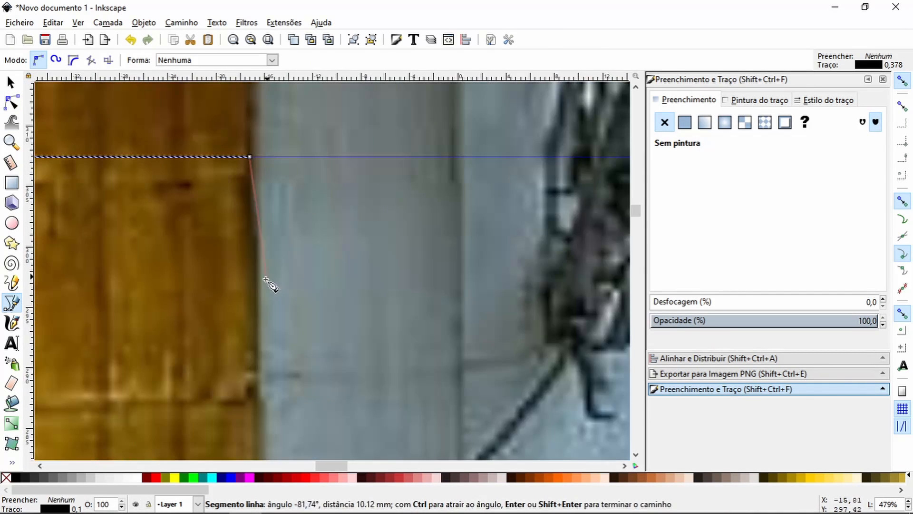
Step: Extend the path from its right end down the door surround's right edge, past the hanging cable
{"action": "left_click", "coordinate": [255, 334]}
{"action": "left_click_drag", "start_coordinate": [267, 284], "coordinate": [352, 82]}
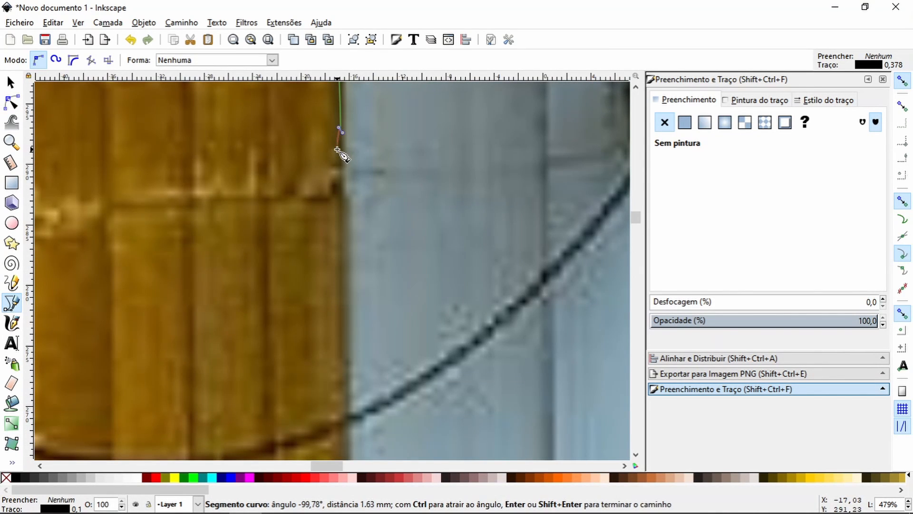
{"action": "left_click", "coordinate": [341, 261]}
{"action": "left_click_drag", "start_coordinate": [343, 287], "coordinate": [321, 94]}
{"action": "left_click", "coordinate": [324, 216]}
{"action": "left_click", "coordinate": [325, 362]}
{"action": "left_click_drag", "start_coordinate": [328, 404], "coordinate": [307, 255]}
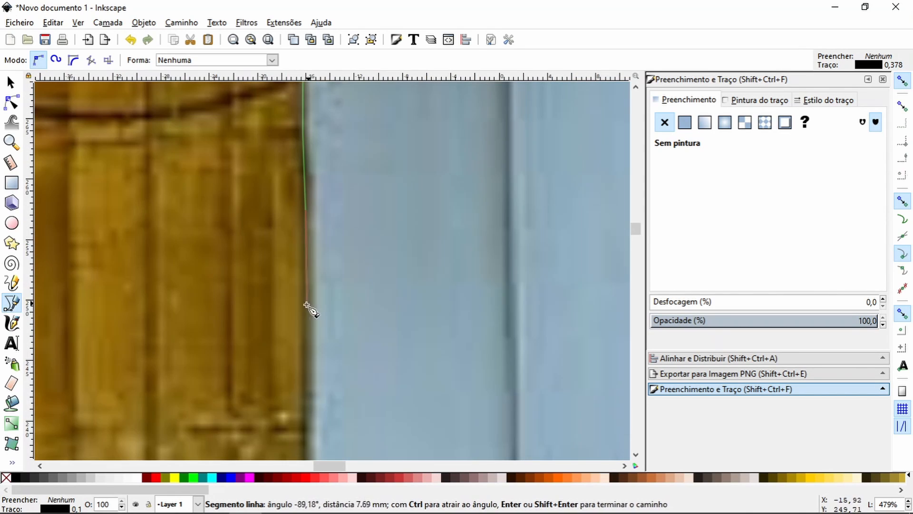
Step: Finish the path and delete its last nodes below the point where the hanging cable crosses the surround's right edge
{"action": "key", "text": "Return"}
{"action": "key", "text": "n"}
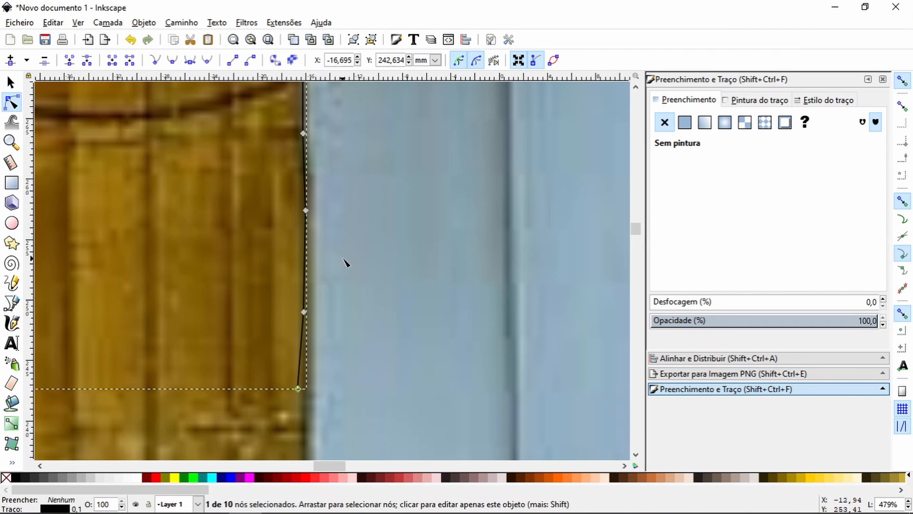
{"action": "left_click_drag", "start_coordinate": [314, 121], "coordinate": [316, 366]}
{"action": "left_click", "coordinate": [307, 378]}
{"action": "key", "text": "Delete"}
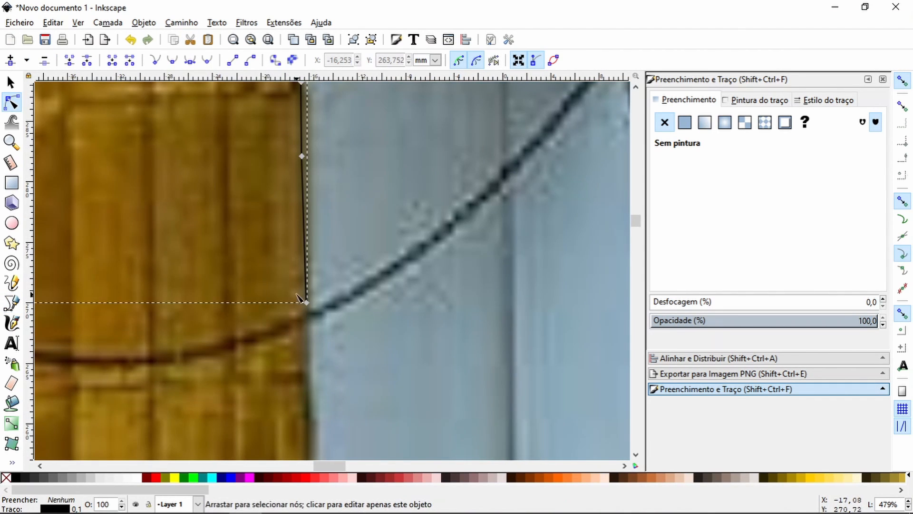
Step: Continue the path from its lower end along the upper side of the hanging cable to the iron bracket
{"action": "key", "text": "minus"}
{"action": "key", "text": "minus"}
{"action": "key", "text": "minus"}
{"action": "key", "text": "minus"}
{"action": "key", "text": "minus"}
{"action": "left_click", "coordinate": [13, 142]}
{"action": "left_click_drag", "start_coordinate": [308, 251], "coordinate": [375, 294]}
{"action": "left_click", "coordinate": [11, 103]}
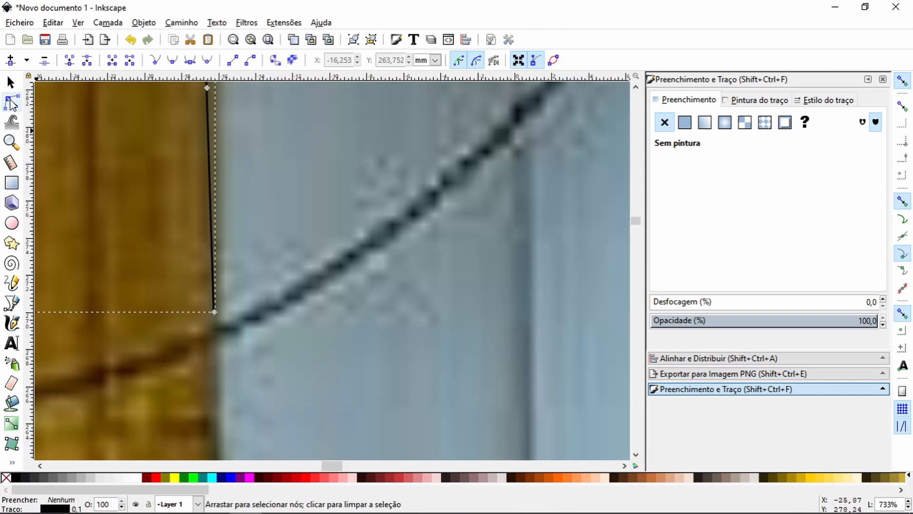
{"action": "left_click", "coordinate": [11, 303]}
{"action": "left_click", "coordinate": [214, 312]}
{"action": "left_click", "coordinate": [475, 153]}
{"action": "left_click_drag", "start_coordinate": [476, 153], "coordinate": [215, 296]}
{"action": "left_click_drag", "start_coordinate": [278, 233], "coordinate": [283, 228]}
{"action": "left_click_drag", "start_coordinate": [317, 180], "coordinate": [83, 320]}
{"action": "left_click", "coordinate": [143, 249]}
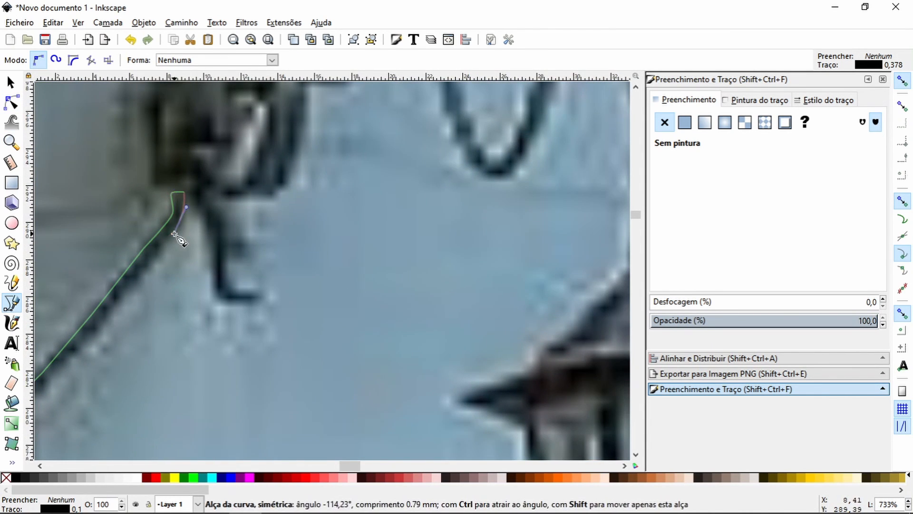
Step: Trace the path back along the lower side of the hanging cable to the surround's right edge
{"action": "left_click", "coordinate": [130, 285]}
{"action": "left_click_drag", "start_coordinate": [128, 288], "coordinate": [409, 141]}
{"action": "left_click", "coordinate": [344, 213]}
{"action": "left_click", "coordinate": [227, 329]}
{"action": "left_click", "coordinate": [327, 274]}
{"action": "left_click_drag", "start_coordinate": [224, 329], "coordinate": [195, 340]}
{"action": "left_click_drag", "start_coordinate": [204, 329], "coordinate": [292, 184]}
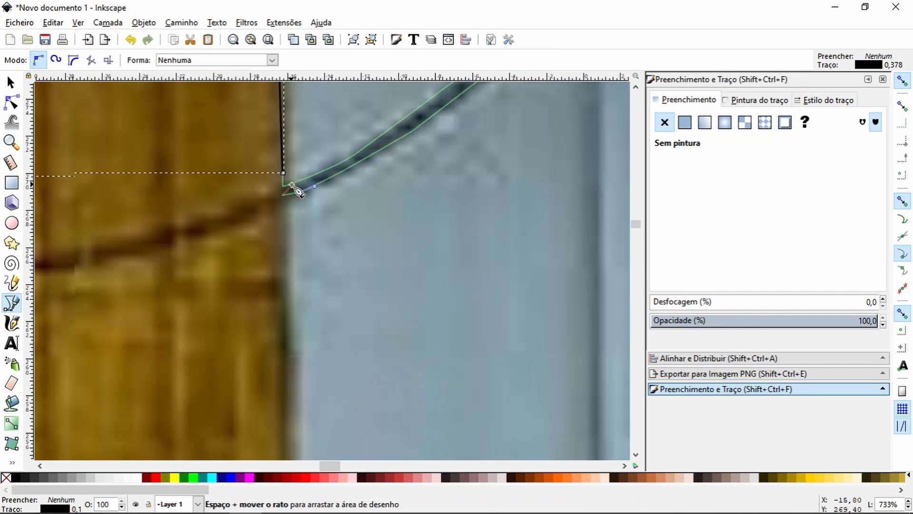
Step: Trace the path down the surround's right edge from the cable along the upper part of the pale blue wall
{"action": "left_click", "coordinate": [285, 431]}
{"action": "left_click_drag", "start_coordinate": [288, 421], "coordinate": [278, 159]}
{"action": "left_click", "coordinate": [283, 410]}
{"action": "left_click_drag", "start_coordinate": [285, 400], "coordinate": [302, 135]}
{"action": "left_click", "coordinate": [302, 395]}
{"action": "left_click_drag", "start_coordinate": [304, 383], "coordinate": [303, 101]}
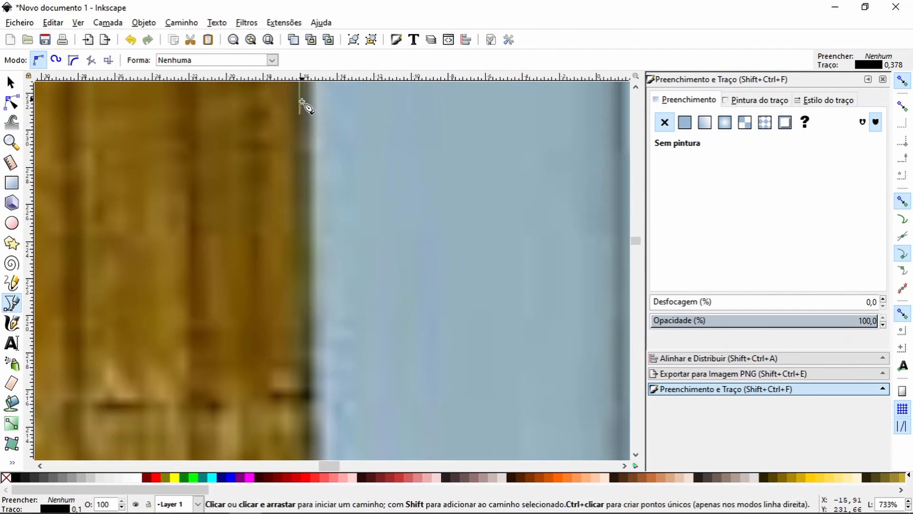
{"action": "left_click", "coordinate": [303, 294]}
{"action": "left_click_drag", "start_coordinate": [303, 295], "coordinate": [283, 92]}
{"action": "left_click", "coordinate": [289, 443]}
{"action": "left_click_drag", "start_coordinate": [290, 443], "coordinate": [313, 90]}
{"action": "left_click", "coordinate": [291, 433]}
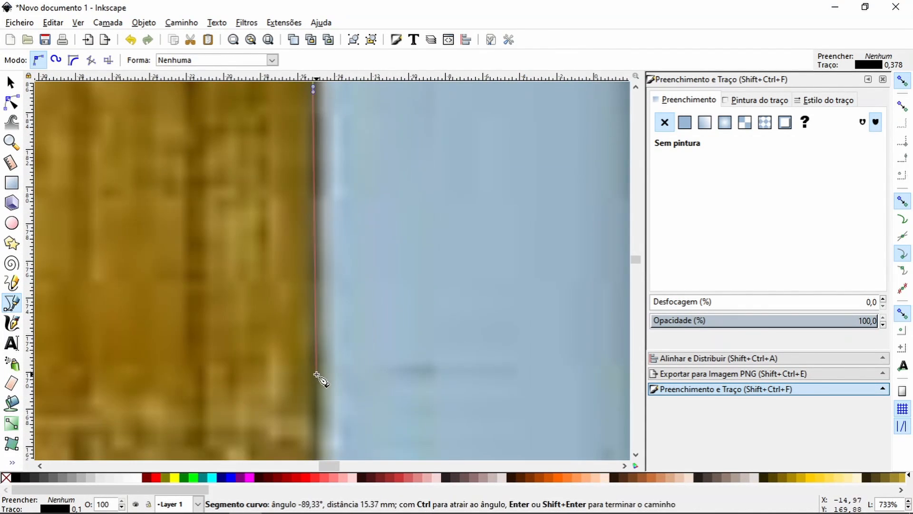
Step: Extend the path down the surround's right edge to the foot of the pale blue wall
{"action": "left_click", "coordinate": [303, 381]}
{"action": "left_click_drag", "start_coordinate": [303, 381], "coordinate": [371, 130]}
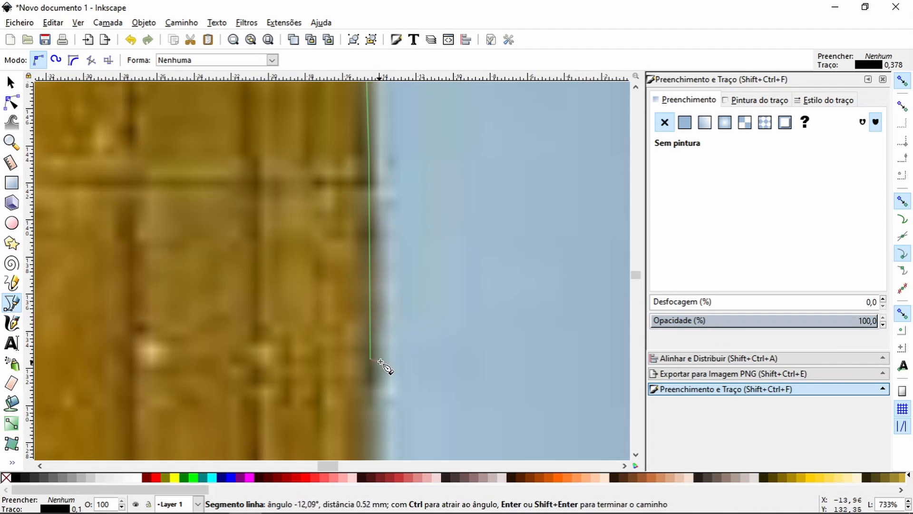
{"action": "left_click_drag", "start_coordinate": [381, 361], "coordinate": [307, 110]}
{"action": "left_click", "coordinate": [302, 287]}
{"action": "left_click", "coordinate": [303, 378]}
{"action": "left_click_drag", "start_coordinate": [304, 380], "coordinate": [285, 179]}
{"action": "left_click", "coordinate": [293, 430]}
{"action": "left_click_drag", "start_coordinate": [293, 430], "coordinate": [285, 300]}
{"action": "scroll", "coordinate": [305, 287], "scroll_direction": "down", "scroll_amount": 3}
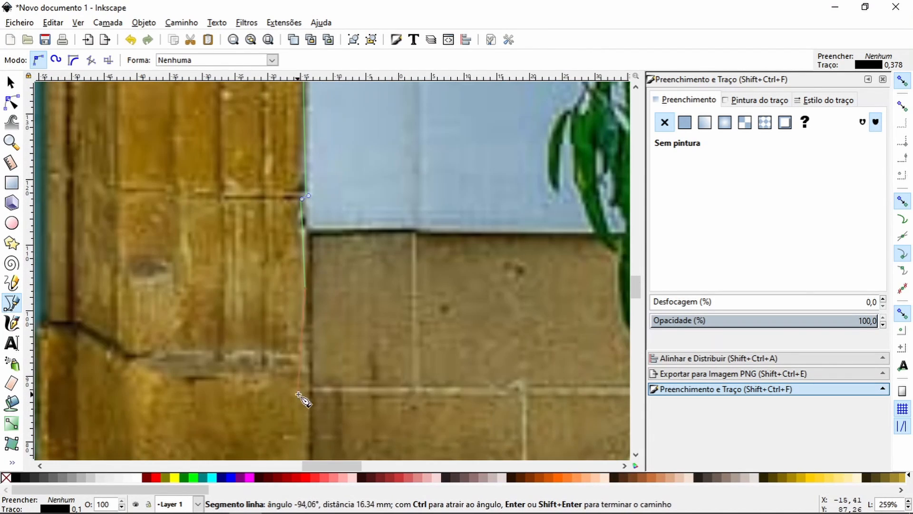
Step: Trace the path down beside the stone wall to the pavement and along the right pillar's base to the doorstep
{"action": "left_click", "coordinate": [308, 378]}
{"action": "key", "text": "space"}
{"action": "left_click", "coordinate": [299, 282]}
{"action": "left_click_drag", "start_coordinate": [264, 370], "coordinate": [258, 370]}
{"action": "left_click_drag", "start_coordinate": [204, 370], "coordinate": [198, 370]}
{"action": "left_click", "coordinate": [120, 367]}
{"action": "left_click_drag", "start_coordinate": [148, 367], "coordinate": [105, 356]}
{"action": "key", "text": "Return"}
Step: Turn off snapping and extend the path from the right pillar along the bottom of the doorstep
{"action": "key", "text": "F2"}
{"action": "left_click", "coordinate": [902, 81]}
{"action": "key", "text": "b"}
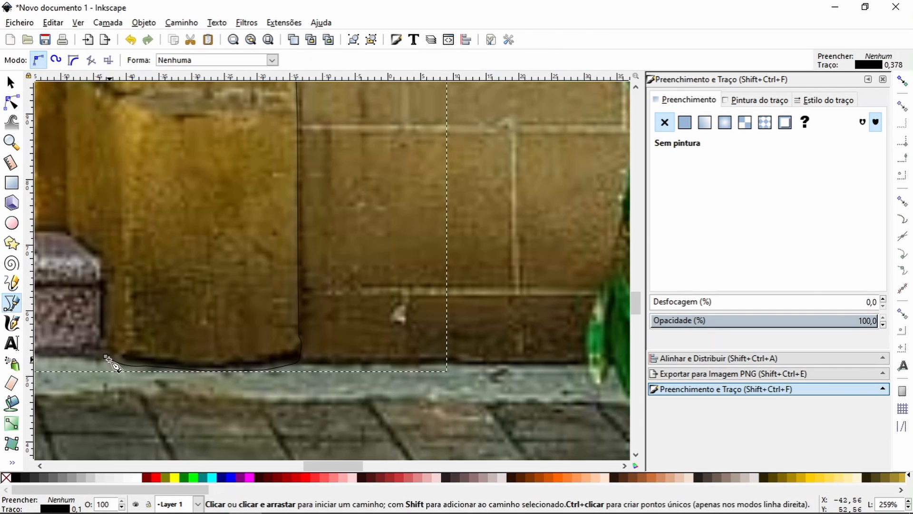
{"action": "left_click", "coordinate": [105, 357]}
{"action": "key", "text": "space"}
{"action": "left_click", "coordinate": [175, 325]}
{"action": "key", "text": "space"}
{"action": "left_click", "coordinate": [322, 341]}
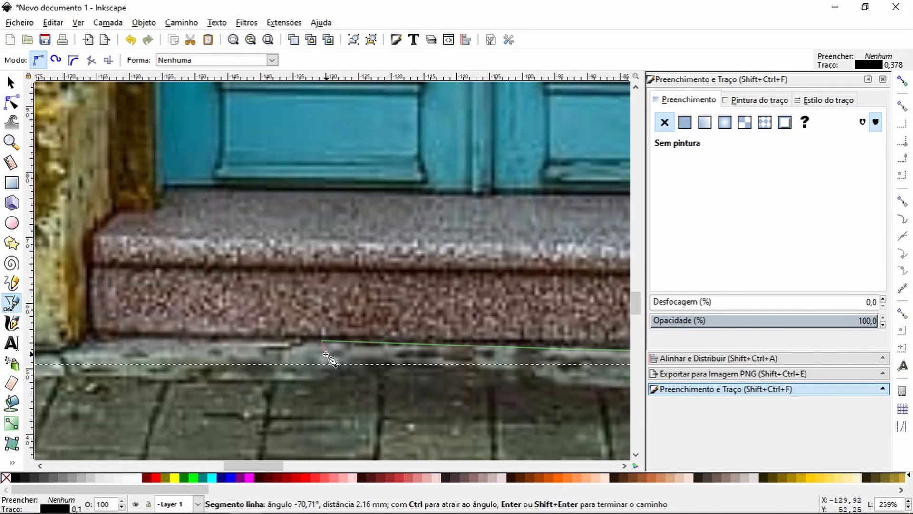
Step: Delete the path's misplaced end node and redraw the line along the bottom of the doorstep towards the left pillar
{"action": "key", "text": "Return"}
{"action": "key", "text": "F2"}
{"action": "left_click", "coordinate": [322, 340]}
{"action": "key", "text": "Delete"}
{"action": "key", "text": "space"}
{"action": "left_click", "coordinate": [148, 318]}
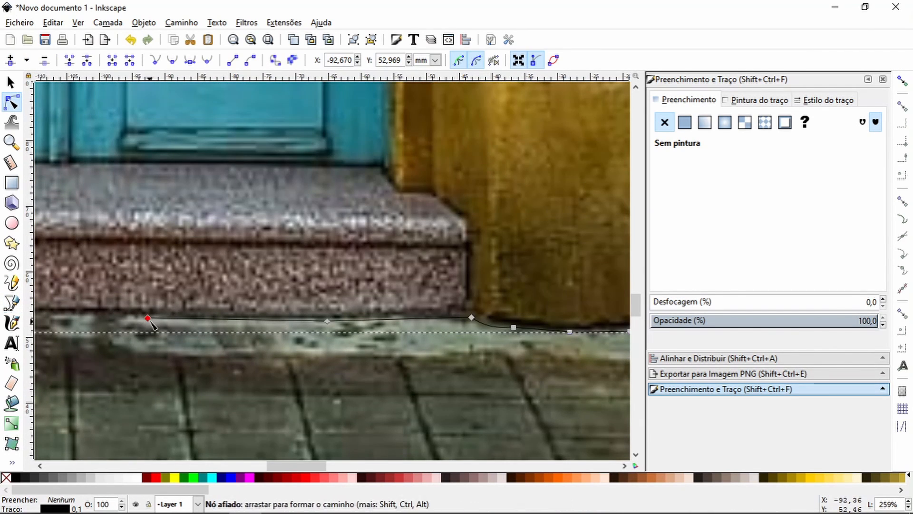
{"action": "left_click", "coordinate": [11, 303]}
{"action": "left_click", "coordinate": [148, 318]}
{"action": "key", "text": "space"}
{"action": "left_click", "coordinate": [258, 321]}
{"action": "key", "text": "Return"}
{"action": "left_click", "coordinate": [256, 321]}
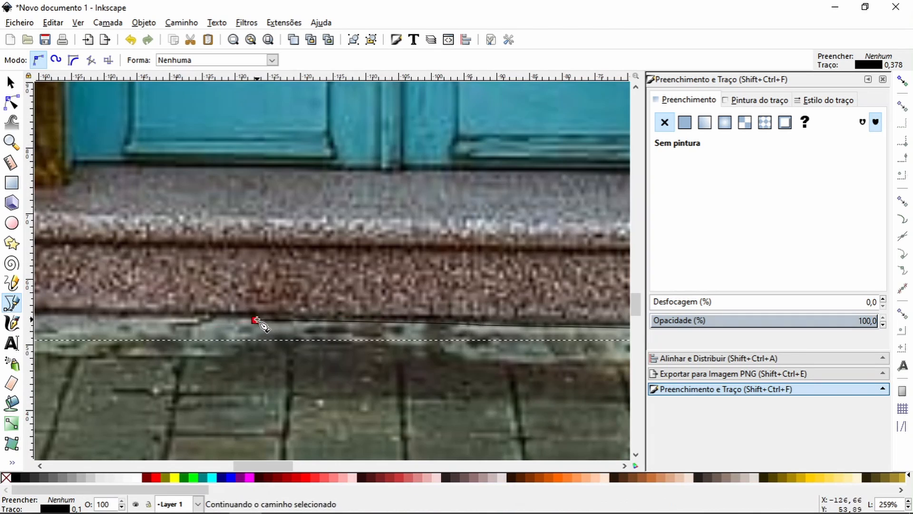
{"action": "left_click", "coordinate": [146, 316]}
Step: Trace the path around the left pillar's base and up the outer edge of its plinth
{"action": "key", "text": "space"}
{"action": "scroll", "coordinate": [147, 324], "scroll_direction": "up", "scroll_amount": 2}
{"action": "left_click_drag", "start_coordinate": [107, 247], "coordinate": [106, 239]}
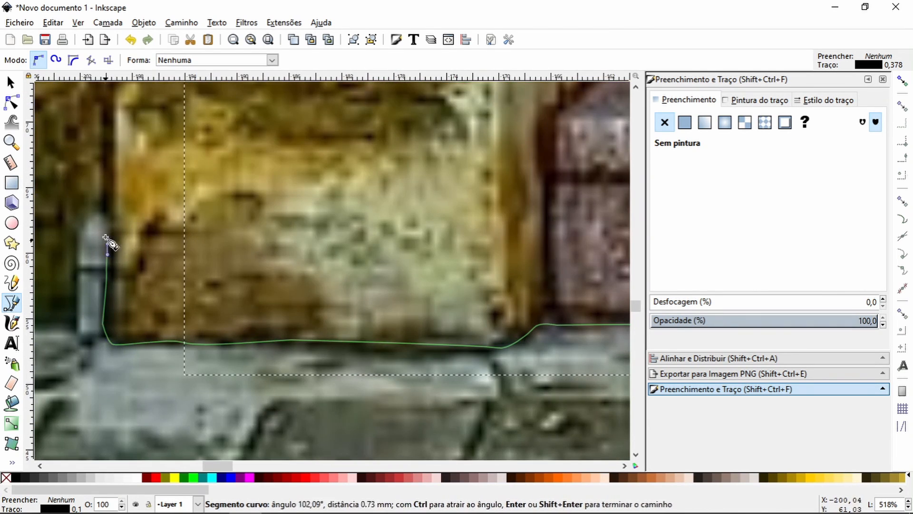
{"action": "left_click_drag", "start_coordinate": [107, 192], "coordinate": [108, 188]}
{"action": "key", "text": "space"}
{"action": "left_click", "coordinate": [264, 208]}
{"action": "key", "text": "space"}
{"action": "left_click", "coordinate": [218, 256]}
{"action": "left_click_drag", "start_coordinate": [195, 278], "coordinate": [253, 241]}
{"action": "scroll", "coordinate": [210, 272], "scroll_direction": "down", "scroll_amount": 4}
{"action": "scroll", "coordinate": [212, 274], "scroll_direction": "up", "scroll_amount": 4}
{"action": "left_click_drag", "start_coordinate": [278, 234], "coordinate": [319, 228]}
{"action": "scroll", "coordinate": [297, 224], "scroll_direction": "down", "scroll_amount": 4}
{"action": "left_click", "coordinate": [304, 223]}
{"action": "left_click", "coordinate": [11, 102]}
{"action": "left_click_drag", "start_coordinate": [254, 212], "coordinate": [313, 251]}
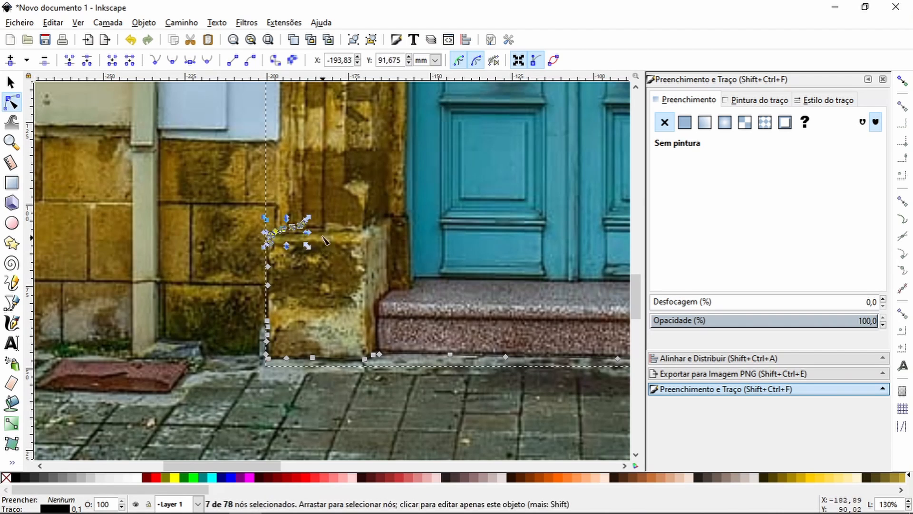
{"action": "key", "text": "Delete"}
Step: Retrace the path around the upper outer corner of the left plinth and onto the surround's left edge
{"action": "left_click", "coordinate": [12, 303]}
{"action": "left_click", "coordinate": [12, 142]}
{"action": "left_click_drag", "start_coordinate": [245, 221], "coordinate": [311, 278]}
{"action": "left_click", "coordinate": [28, 60]}
{"action": "left_click", "coordinate": [28, 60]}
{"action": "left_click", "coordinate": [11, 303]}
{"action": "left_click", "coordinate": [301, 324]}
{"action": "left_click_drag", "start_coordinate": [315, 222], "coordinate": [321, 216]}
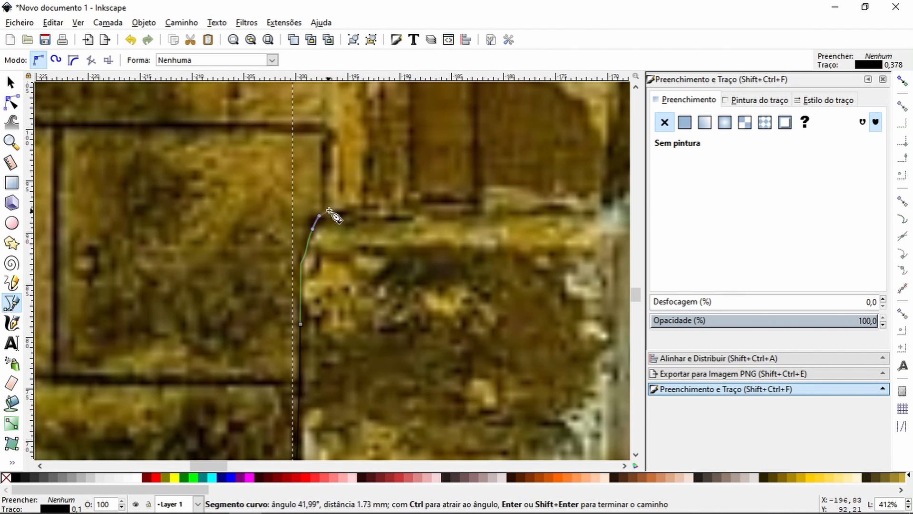
{"action": "left_click", "coordinate": [329, 213]}
{"action": "scroll", "coordinate": [333, 208], "scroll_direction": "up", "scroll_amount": 1}
{"action": "left_click", "coordinate": [334, 168]}
{"action": "left_click_drag", "start_coordinate": [352, 135], "coordinate": [247, 385]}
{"action": "left_click", "coordinate": [232, 196]}
{"action": "left_click_drag", "start_coordinate": [226, 184], "coordinate": [224, 395]}
Step: Extend the path up the surround's left edge alongside the lower part of the pale blue wall
{"action": "scroll", "coordinate": [224, 396], "scroll_direction": "up", "scroll_amount": 10}
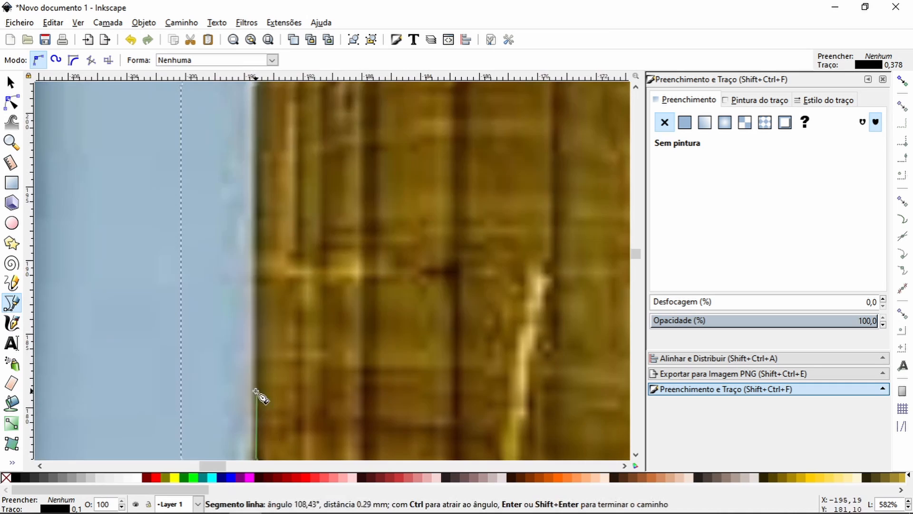
{"action": "left_click", "coordinate": [256, 100]}
{"action": "key", "text": "space"}
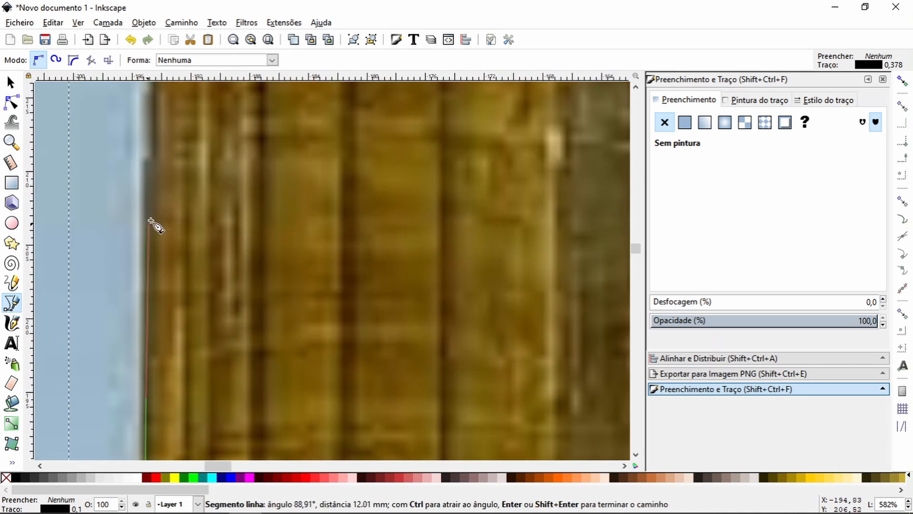
{"action": "left_click_drag", "start_coordinate": [149, 138], "coordinate": [151, 125]}
{"action": "key", "text": "space"}
{"action": "left_click_drag", "start_coordinate": [113, 181], "coordinate": [114, 172]}
{"action": "left_click", "coordinate": [115, 97]}
Step: Continue the path up the surround's left edge, past the hanging cable to above the horizontal guide
{"action": "key", "text": "space"}
{"action": "left_click", "coordinate": [123, 142]}
{"action": "key", "text": "space"}
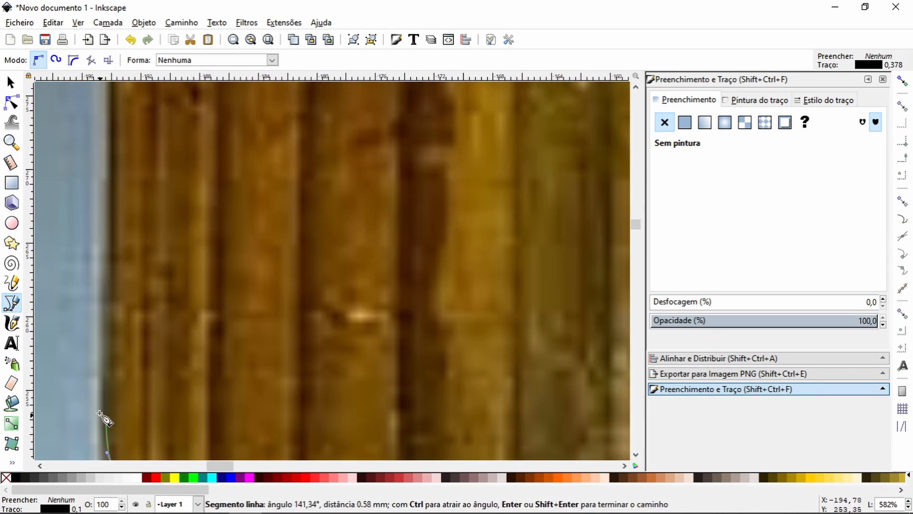
{"action": "left_click", "coordinate": [112, 133]}
{"action": "key", "text": "space"}
{"action": "left_click", "coordinate": [95, 221]}
{"action": "scroll", "coordinate": [111, 217], "scroll_direction": "down", "scroll_amount": 6}
{"action": "scroll", "coordinate": [114, 218], "scroll_direction": "down", "scroll_amount": 2}
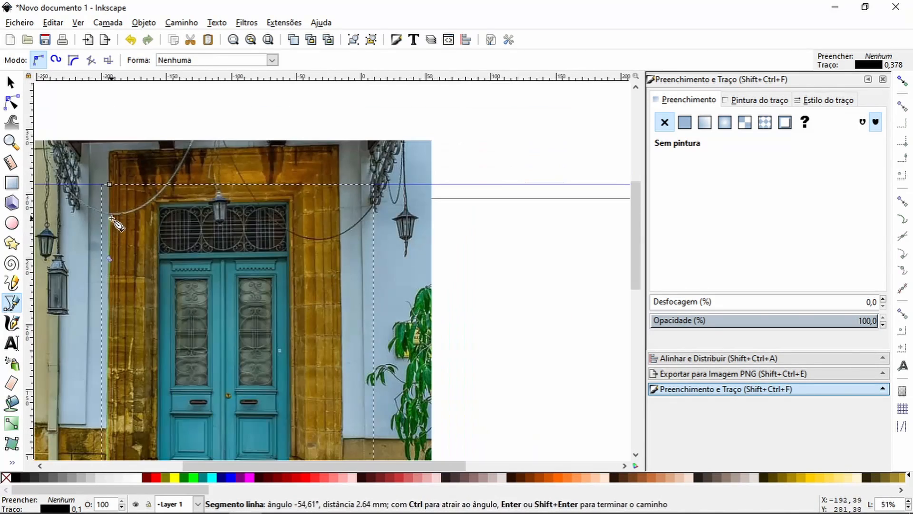
{"action": "scroll", "coordinate": [119, 228], "scroll_direction": "up", "scroll_amount": 5}
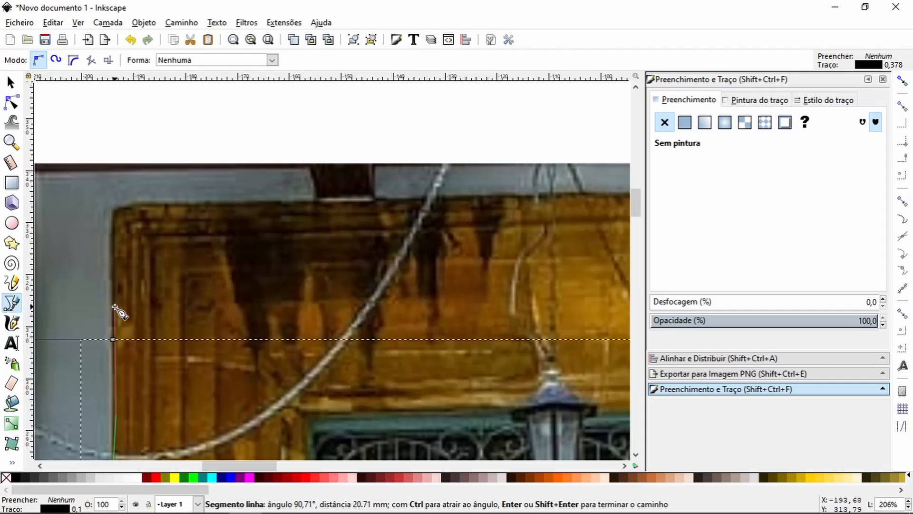
{"action": "left_click", "coordinate": [115, 241]}
{"action": "key", "text": "space"}
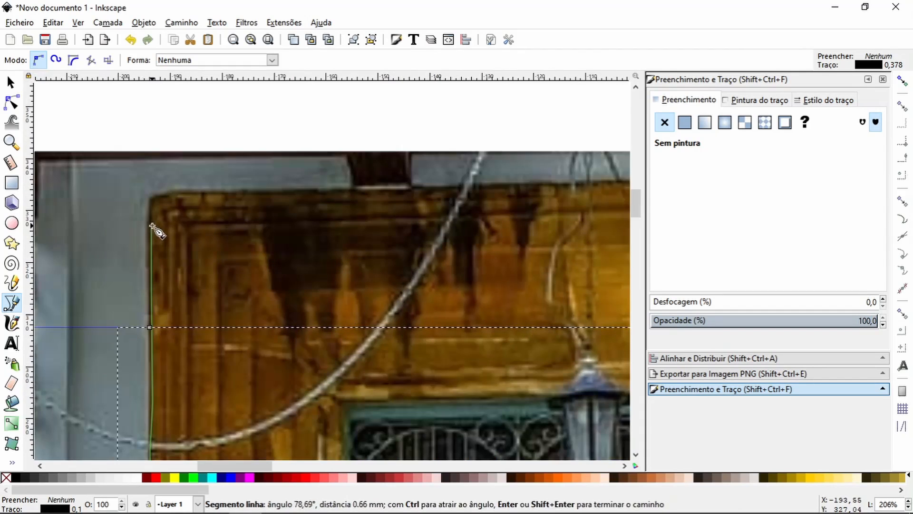
Step: Delete the end node above the guide and join the path's two open ends at the starting point
{"action": "key", "text": "Return"}
{"action": "key", "text": "n"}
{"action": "left_click_drag", "start_coordinate": [136, 211], "coordinate": [164, 240]}
{"action": "key", "text": "Delete"}
{"action": "left_click", "coordinate": [11, 145]}
{"action": "left_click_drag", "start_coordinate": [102, 304], "coordinate": [279, 440]}
{"action": "left_click", "coordinate": [12, 102]}
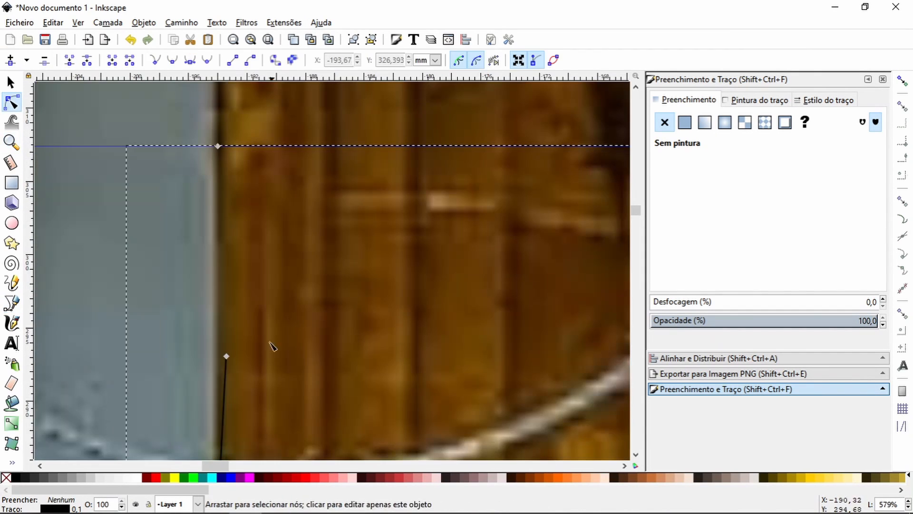
{"action": "left_click_drag", "start_coordinate": [227, 357], "coordinate": [220, 147]}
{"action": "left_click_drag", "start_coordinate": [190, 119], "coordinate": [267, 171]}
{"action": "left_click", "coordinate": [69, 60]}
Step: Clip a duplicate of the facade photo to the door-surround path and move the cut-out to the empty area above the page
{"action": "left_click", "coordinate": [12, 142]}
{"action": "left_click", "coordinate": [29, 60]}
{"action": "left_click", "coordinate": [28, 60]}
{"action": "left_click", "coordinate": [29, 60]}
{"action": "left_click", "coordinate": [28, 60]}
{"action": "left_click", "coordinate": [12, 83]}
{"action": "left_click", "coordinate": [287, 286]}
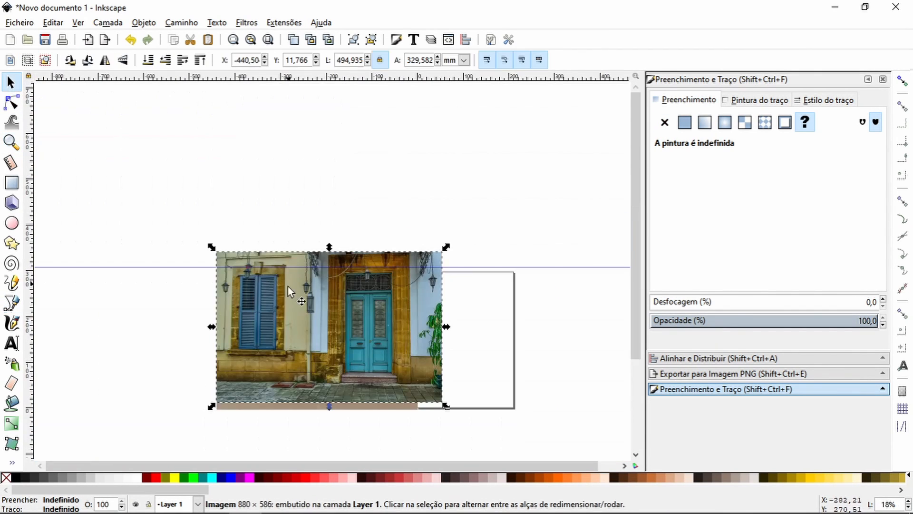
{"action": "left_click", "coordinate": [165, 60]}
{"action": "left_click", "coordinate": [360, 267], "text": "shift"}
{"action": "left_click", "coordinate": [144, 23]}
{"action": "left_click", "coordinate": [305, 138]}
{"action": "left_click_drag", "start_coordinate": [335, 327], "coordinate": [477, 179]}
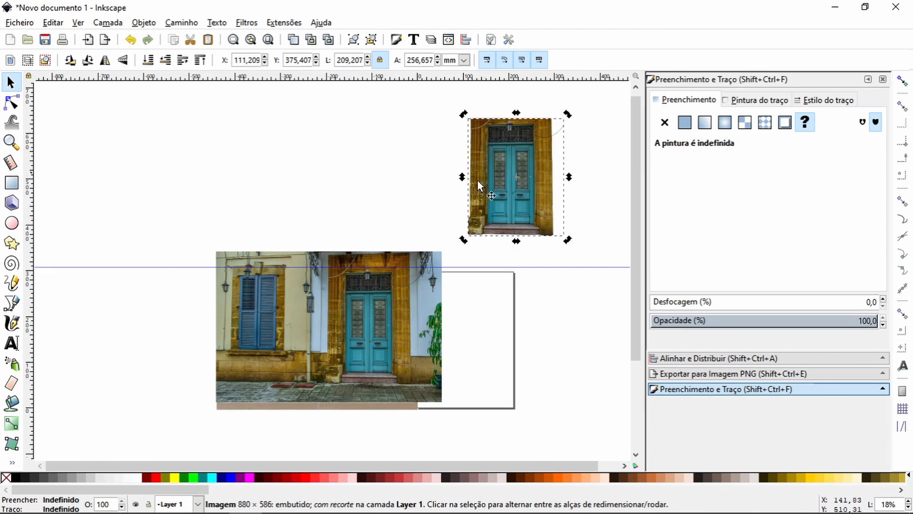
Step: Undo the door-surround cut-out's move above the page, returning it to its place over the facade photo
{"action": "left_click", "coordinate": [130, 39]}
{"action": "left_click", "coordinate": [148, 40]}
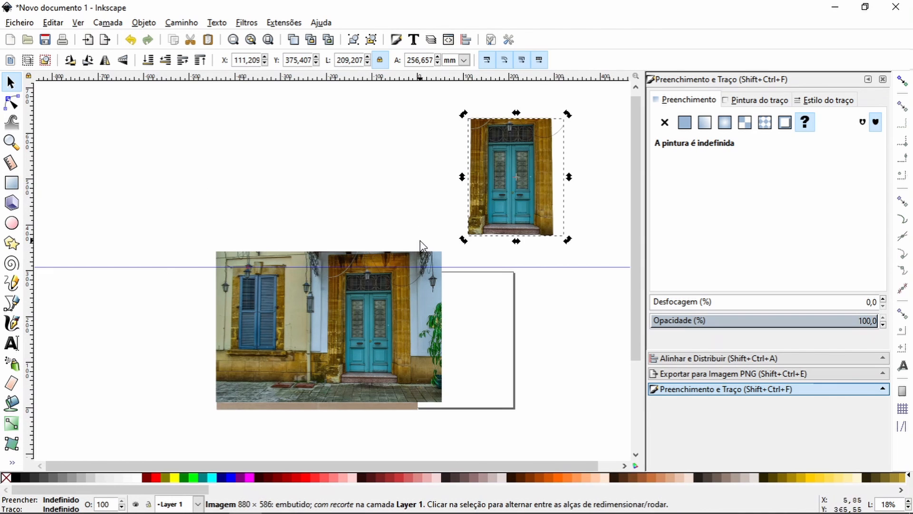
{"action": "left_click", "coordinate": [131, 40]}
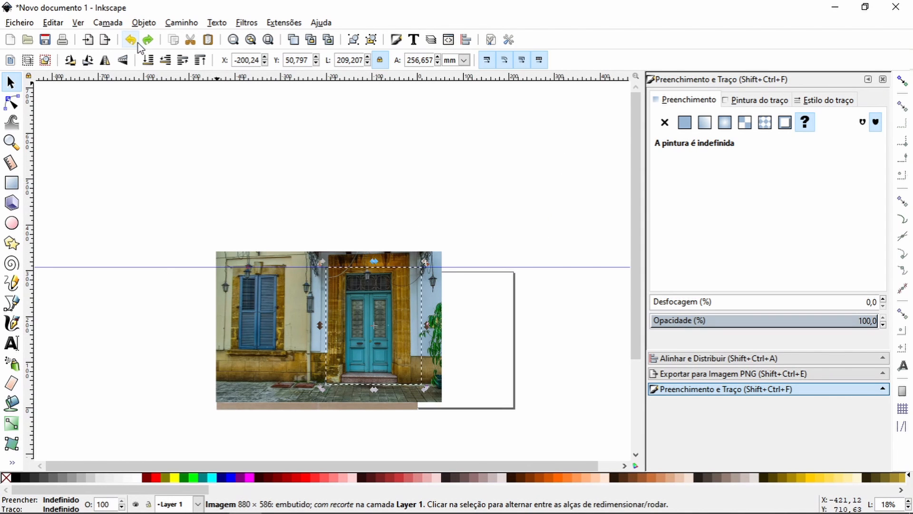
Step: Try a lower opacity on the whole facade photo and restore it to 100%
{"action": "left_click", "coordinate": [12, 142]}
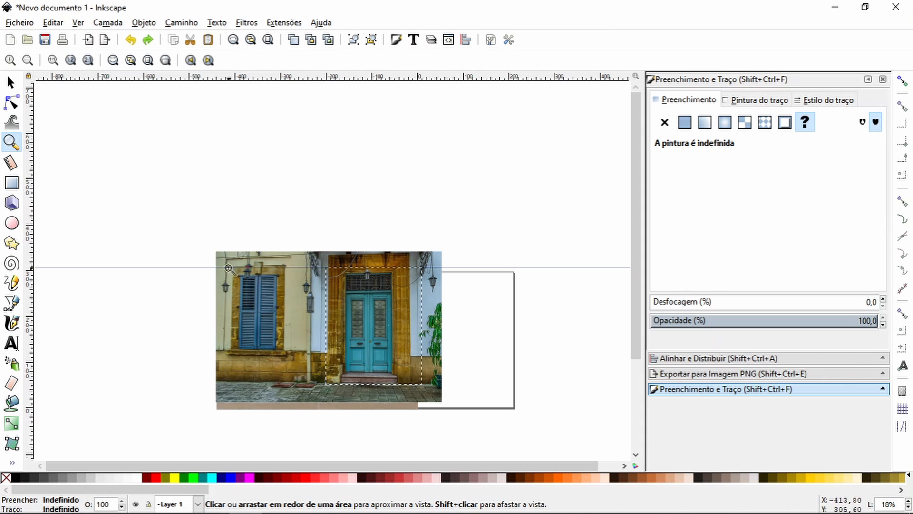
{"action": "left_click_drag", "start_coordinate": [207, 248], "coordinate": [346, 407]}
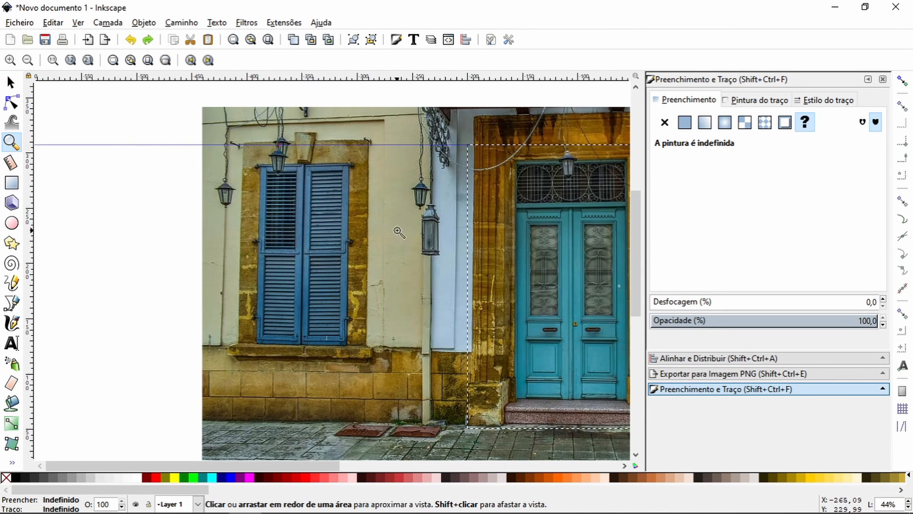
{"action": "left_click", "coordinate": [14, 88]}
{"action": "left_click", "coordinate": [375, 240]}
{"action": "left_click", "coordinate": [737, 320]}
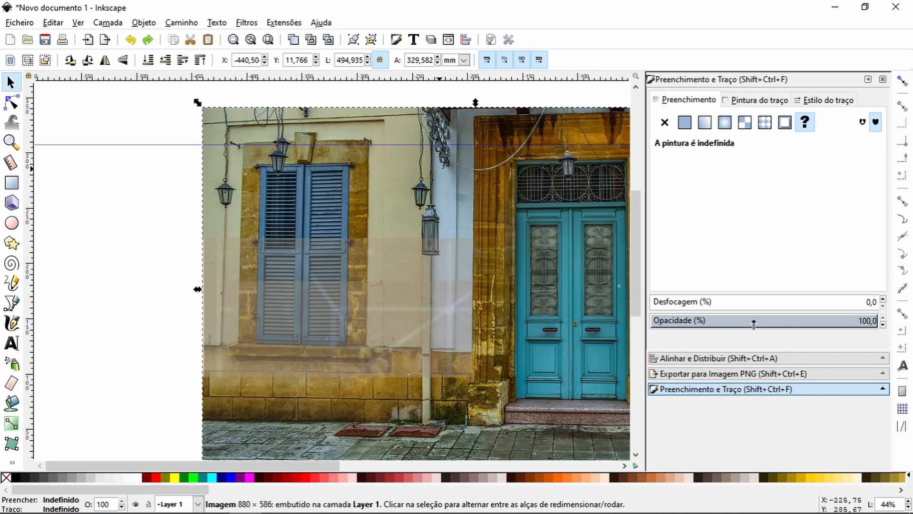
{"action": "left_click_drag", "start_coordinate": [784, 322], "coordinate": [883, 329]}
Step: Draw a straight path along the horizontal guide across the window surround, ending exactly at the surround's right edge
{"action": "left_click", "coordinate": [12, 142]}
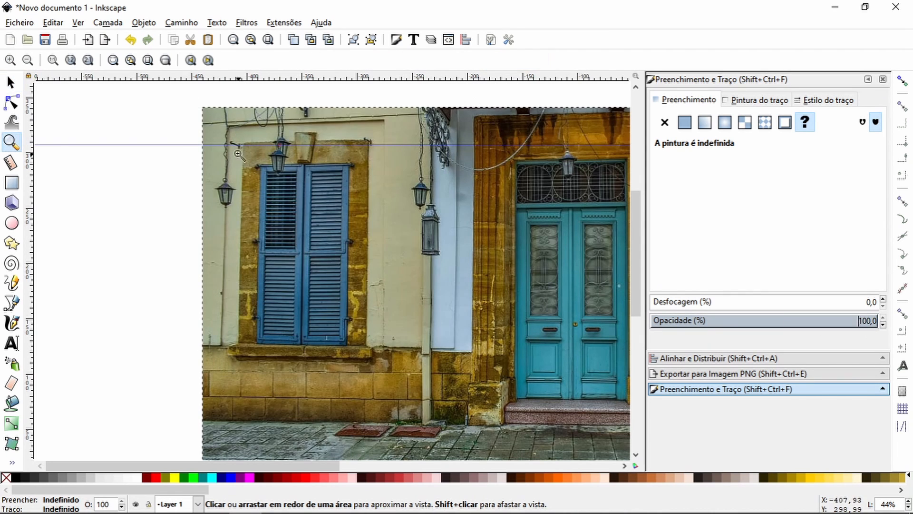
{"action": "left_click_drag", "start_coordinate": [230, 121], "coordinate": [387, 177]}
{"action": "key", "text": "b"}
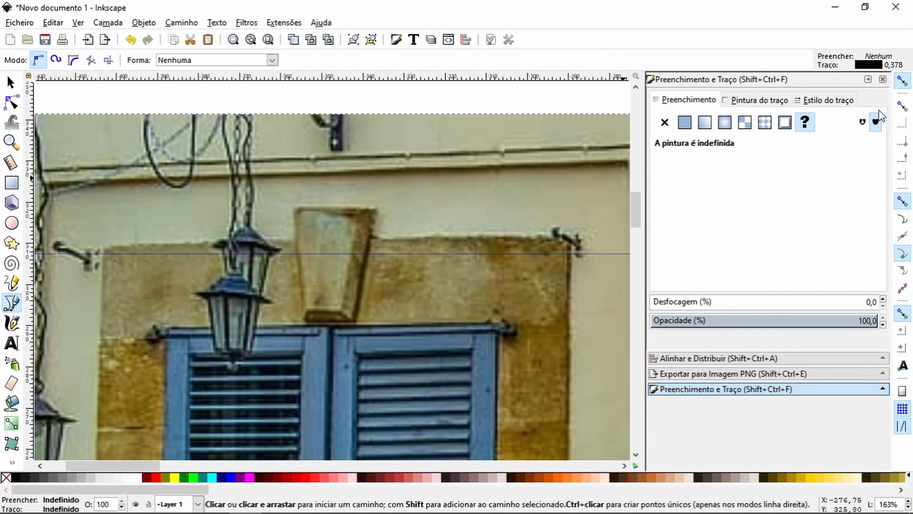
{"action": "left_click", "coordinate": [100, 253]}
{"action": "left_click", "coordinate": [577, 253]}
{"action": "scroll", "coordinate": [586, 272], "scroll_direction": "up", "scroll_amount": 4, "text": "ctrl"}
{"action": "scroll", "coordinate": [560, 227], "scroll_direction": "up", "scroll_amount": 1}
{"action": "key", "text": "n"}
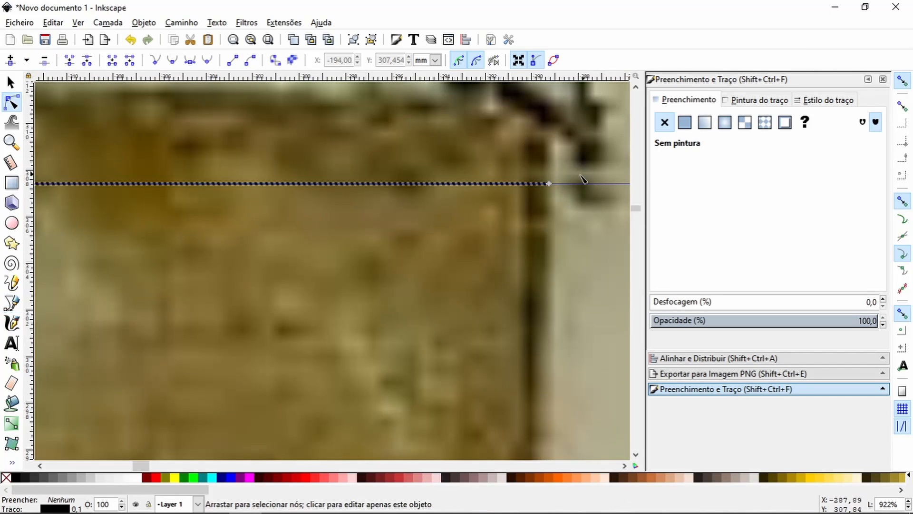
{"action": "left_click_drag", "start_coordinate": [548, 184], "coordinate": [529, 184]}
Step: Continue the path from its right end down the upper part of the window surround's right edge
{"action": "key", "text": "b"}
{"action": "left_click", "coordinate": [529, 184]}
{"action": "key", "text": "space"}
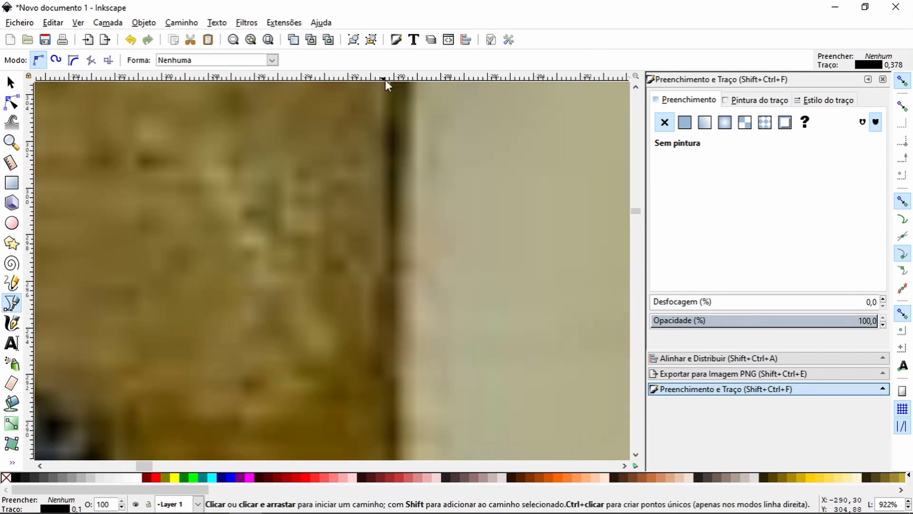
{"action": "key", "text": "space"}
{"action": "left_click", "coordinate": [356, 118]}
{"action": "key", "text": "space"}
{"action": "key", "text": "space"}
{"action": "left_click", "coordinate": [312, 98]}
{"action": "left_click", "coordinate": [311, 304]}
Step: Trace the path down the middle stretch of the window surround's right edge, following the stone against the pale wall
{"action": "key", "text": "space"}
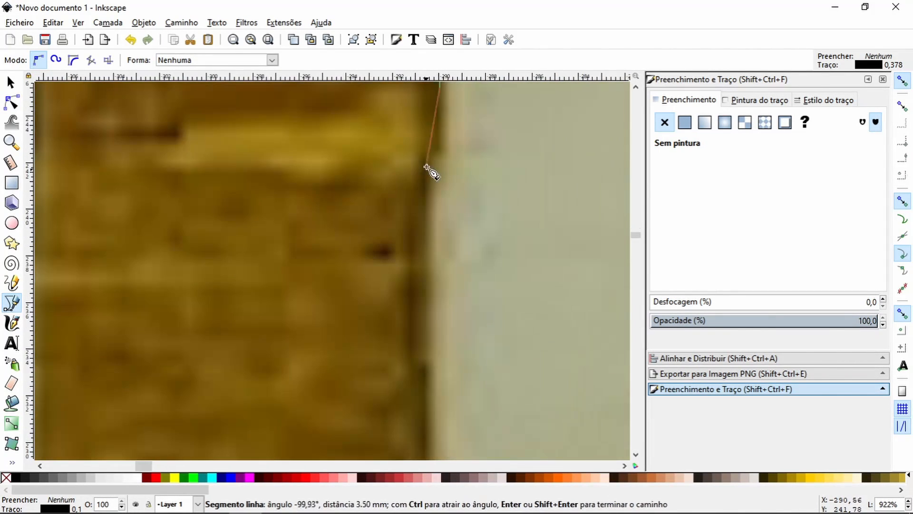
{"action": "left_click", "coordinate": [438, 151]}
{"action": "left_click", "coordinate": [424, 159]}
{"action": "key", "text": "space"}
{"action": "left_click", "coordinate": [298, 244]}
{"action": "key", "text": "space"}
{"action": "left_click", "coordinate": [341, 298]}
{"action": "key", "text": "space"}
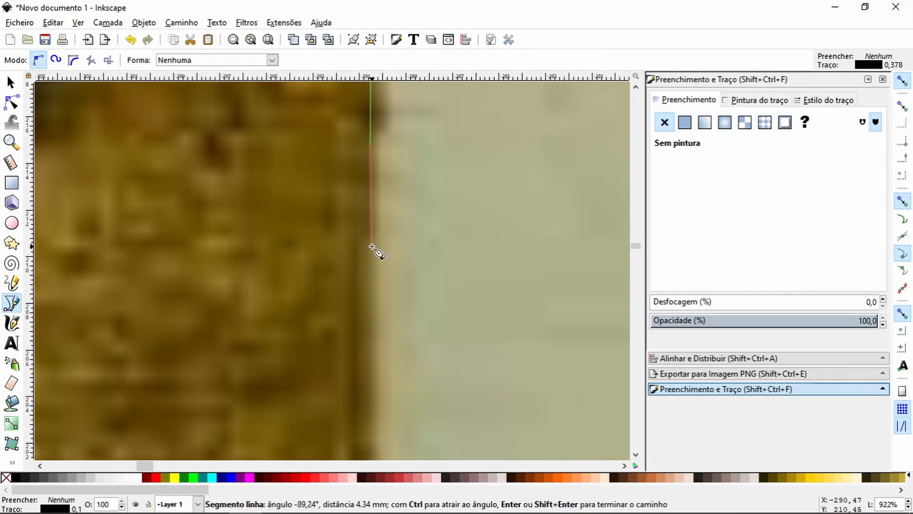
{"action": "left_click", "coordinate": [372, 246]}
{"action": "left_click", "coordinate": [356, 299]}
{"action": "key", "text": "space"}
{"action": "left_click", "coordinate": [351, 340]}
{"action": "key", "text": "space"}
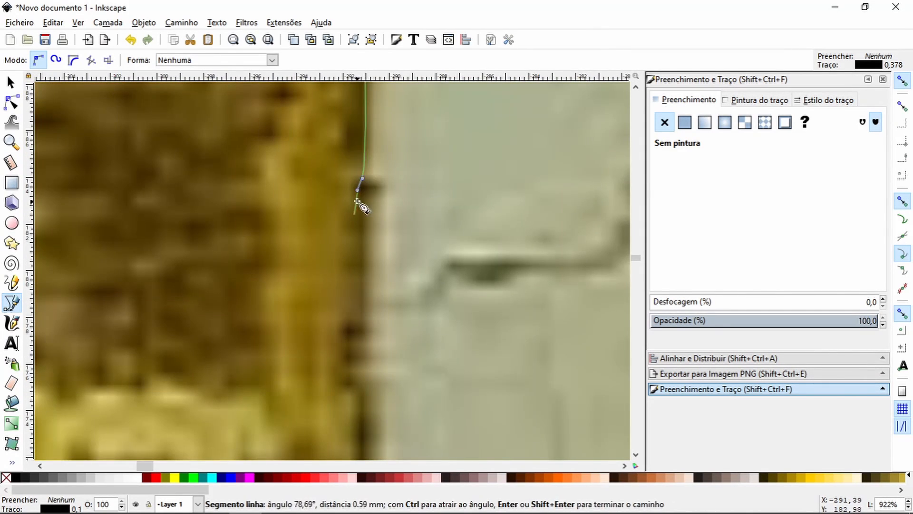
Step: Carry the path down the lower part of the surround's right edge and around the right end of the window sill
{"action": "scroll", "coordinate": [358, 202], "scroll_direction": "down", "scroll_amount": 3, "text": "ctrl"}
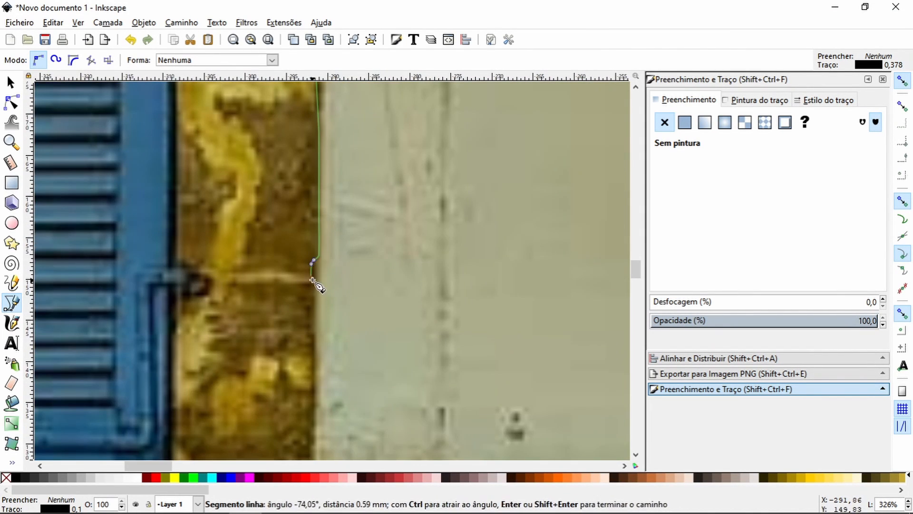
{"action": "left_click", "coordinate": [314, 279]}
{"action": "left_click", "coordinate": [310, 292]}
{"action": "left_click", "coordinate": [312, 303]}
{"action": "key", "text": "space"}
{"action": "left_click", "coordinate": [208, 291]}
{"action": "left_click_drag", "start_coordinate": [216, 304], "coordinate": [221, 305]}
{"action": "left_click", "coordinate": [270, 373]}
{"action": "key", "text": "space"}
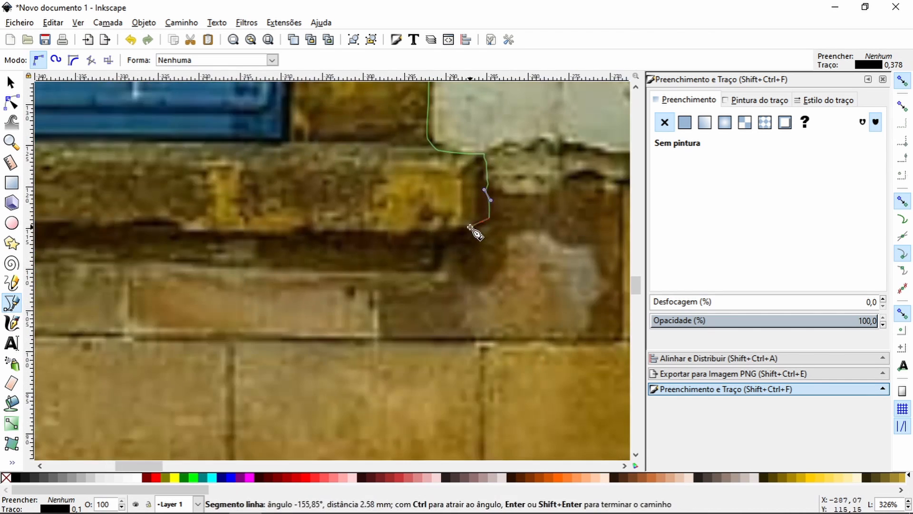
Step: Continue the path leftward along the shadowed underside of the window sill, towards its left end
{"action": "left_click", "coordinate": [423, 269]}
{"action": "key", "text": "space"}
{"action": "left_click", "coordinate": [252, 228]}
{"action": "key", "text": "space"}
{"action": "left_click", "coordinate": [360, 257]}
{"action": "left_click", "coordinate": [238, 255]}
{"action": "key", "text": "space"}
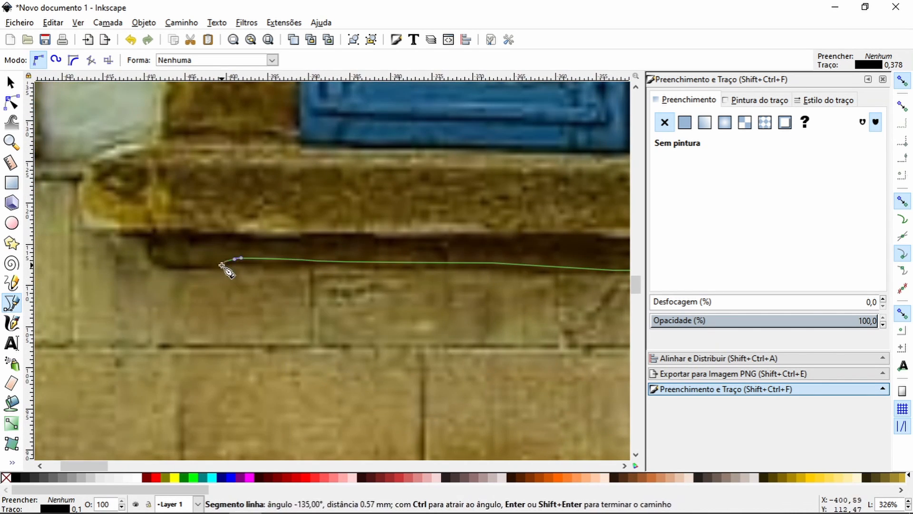
Step: Trace the path around the sill's left end and onto the bottom of the surround's left edge
{"action": "key", "text": "space"}
{"action": "left_click", "coordinate": [326, 305]}
{"action": "left_click_drag", "start_coordinate": [327, 240], "coordinate": [330, 237]}
{"action": "left_click", "coordinate": [378, 218]}
{"action": "key", "text": "space"}
{"action": "left_click", "coordinate": [246, 174]}
{"action": "key", "text": "space"}
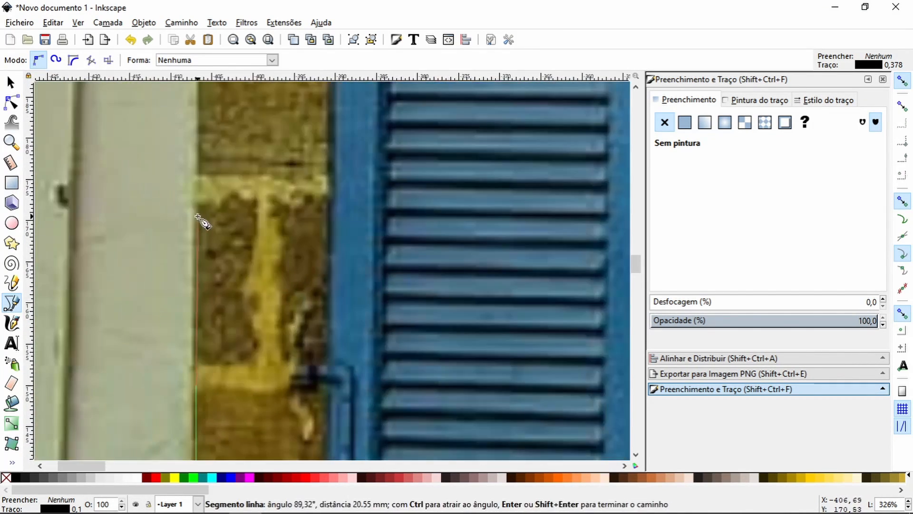
Step: Extend the path up the window surround's left edge beside the pale wall and finish it below the guide
{"action": "left_click", "coordinate": [198, 164]}
{"action": "key", "text": "space"}
{"action": "left_click", "coordinate": [148, 220]}
{"action": "key", "text": "space"}
{"action": "left_click", "coordinate": [207, 218]}
{"action": "key", "text": "space"}
{"action": "left_click", "coordinate": [120, 211]}
{"action": "key", "text": "space"}
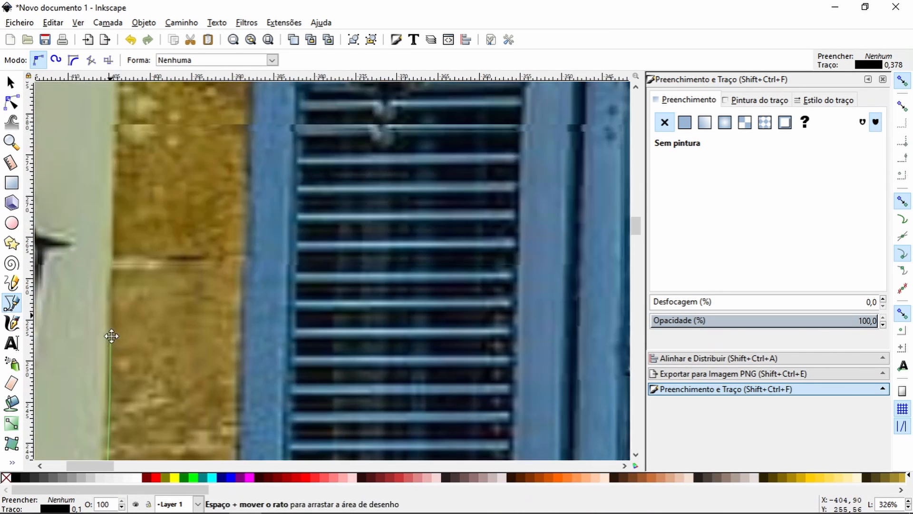
{"action": "left_click", "coordinate": [112, 164]}
{"action": "key", "text": "space"}
{"action": "left_click", "coordinate": [176, 261]}
{"action": "key", "text": "Return"}
Step: Continue the path from its open left end up to the horizontal guide and close it at the starting point
{"action": "left_click", "coordinate": [11, 142]}
{"action": "left_click", "coordinate": [28, 60]}
{"action": "left_click", "coordinate": [27, 60]}
{"action": "left_click", "coordinate": [28, 60]}
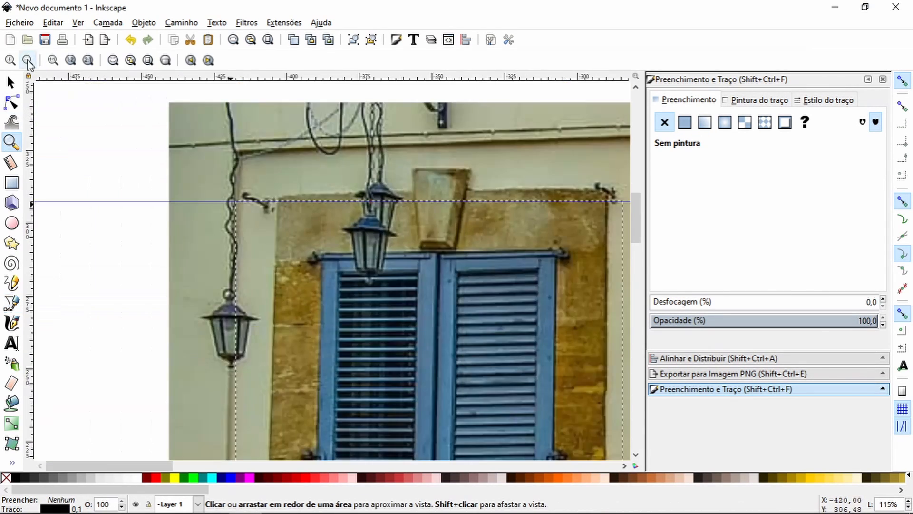
{"action": "left_click_drag", "start_coordinate": [259, 227], "coordinate": [333, 293]}
{"action": "left_click", "coordinate": [12, 301]}
{"action": "left_click", "coordinate": [261, 314]}
{"action": "left_click", "coordinate": [261, 219]}
{"action": "key", "text": "space"}
{"action": "left_click", "coordinate": [164, 216]}
{"action": "left_click", "coordinate": [160, 120]}
{"action": "left_click", "coordinate": [178, 120]}
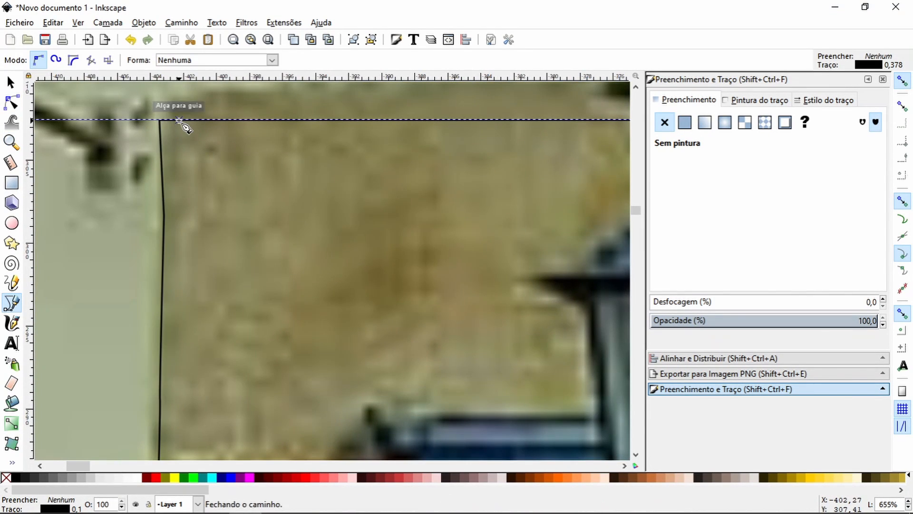
Step: Draw a closed outline about 27 mm wide around the first dark gap above the top slat of the left shutter
{"action": "left_click", "coordinate": [11, 142]}
{"action": "left_click", "coordinate": [28, 60]}
{"action": "left_click", "coordinate": [28, 60]}
{"action": "left_click", "coordinate": [28, 60]}
{"action": "left_click", "coordinate": [27, 59]}
{"action": "left_click", "coordinate": [28, 60]}
{"action": "left_click_drag", "start_coordinate": [636, 223], "coordinate": [636, 259]}
{"action": "key", "text": "space"}
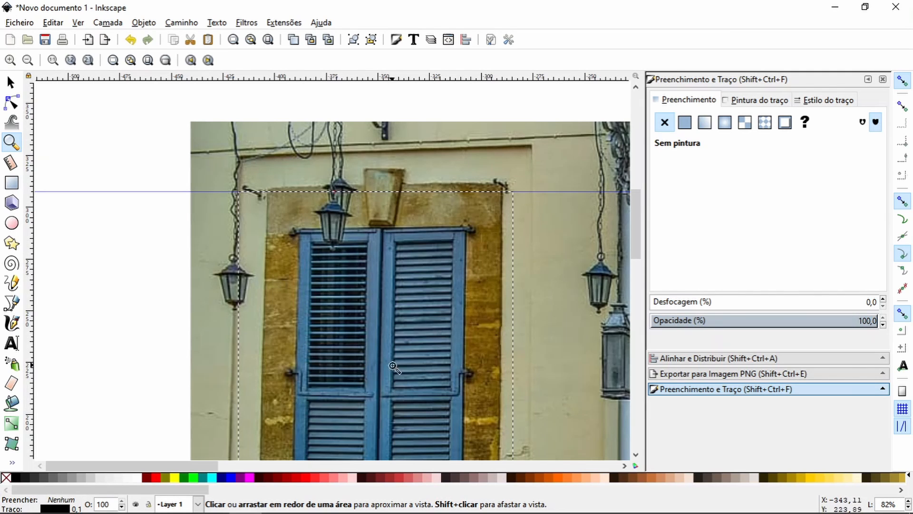
{"action": "left_click", "coordinate": [306, 223]}
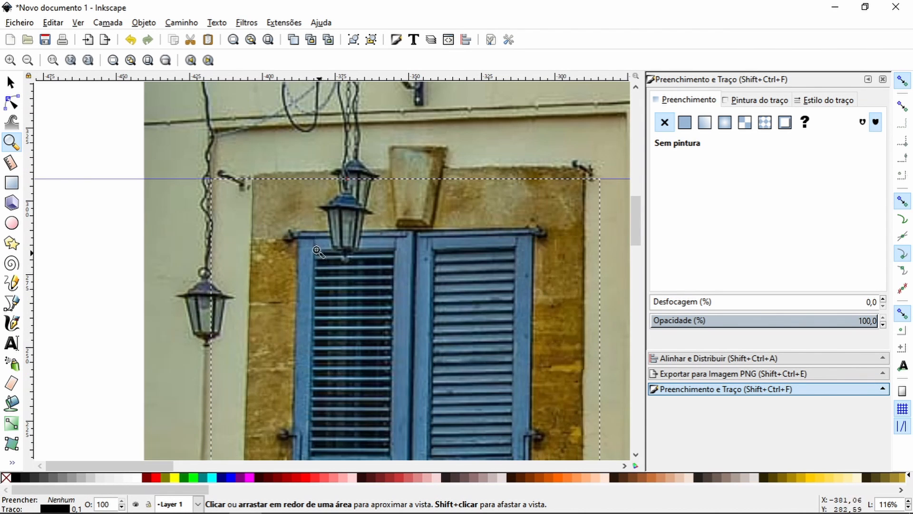
{"action": "left_click_drag", "start_coordinate": [310, 251], "coordinate": [410, 292]}
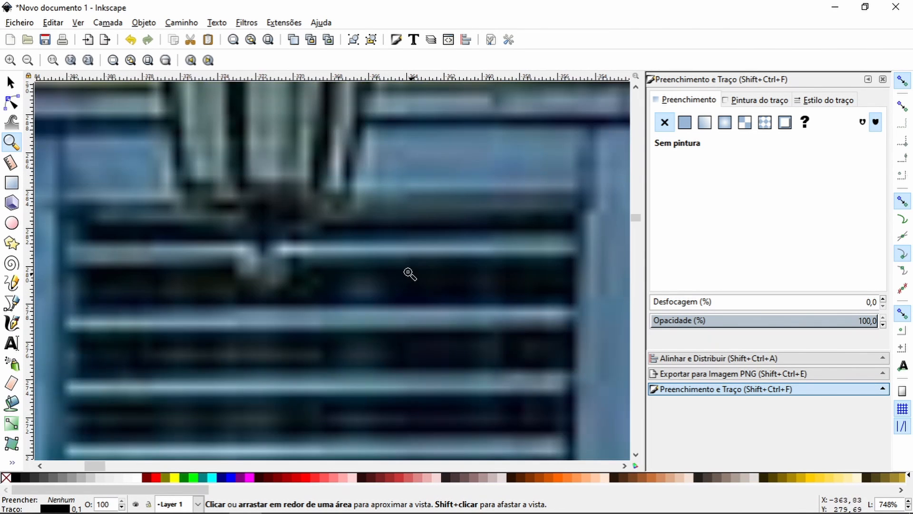
{"action": "left_click", "coordinate": [12, 303]}
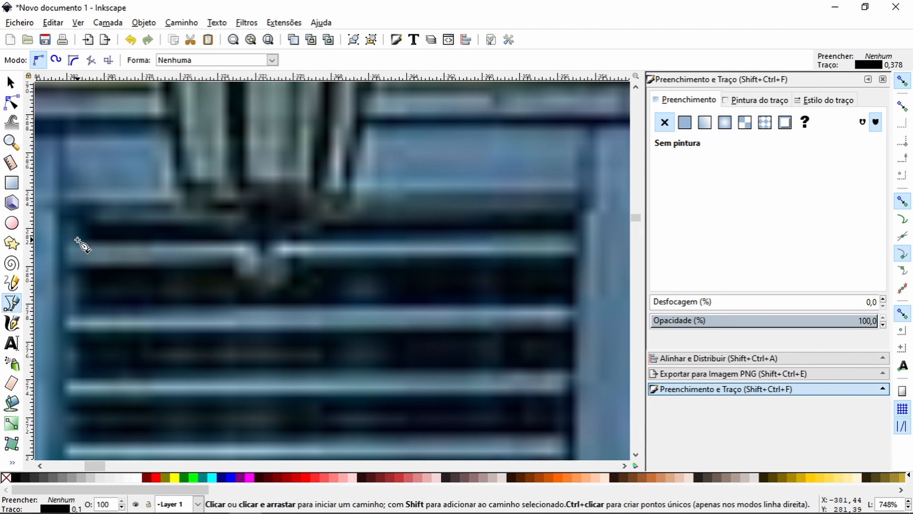
{"action": "left_click", "coordinate": [76, 241]}
{"action": "left_click_drag", "start_coordinate": [89, 217], "coordinate": [97, 218]}
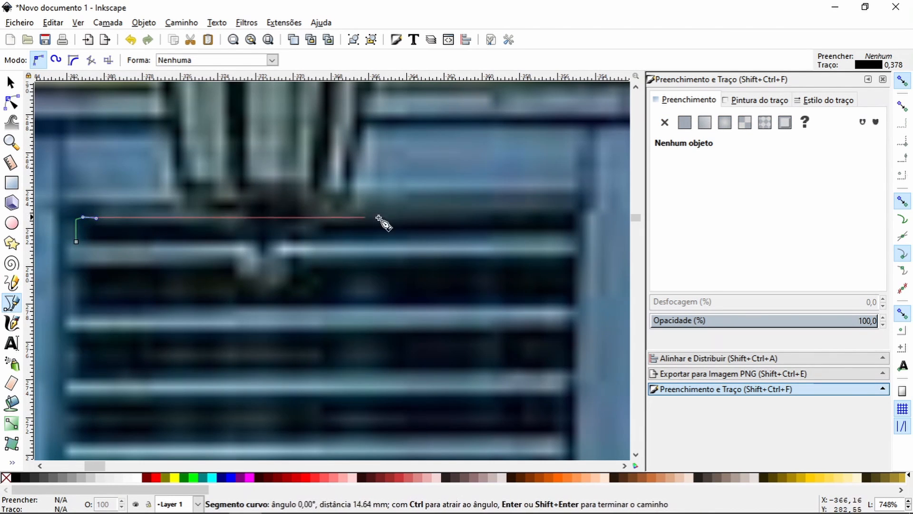
{"action": "left_click", "coordinate": [577, 210]}
{"action": "left_click", "coordinate": [577, 234]}
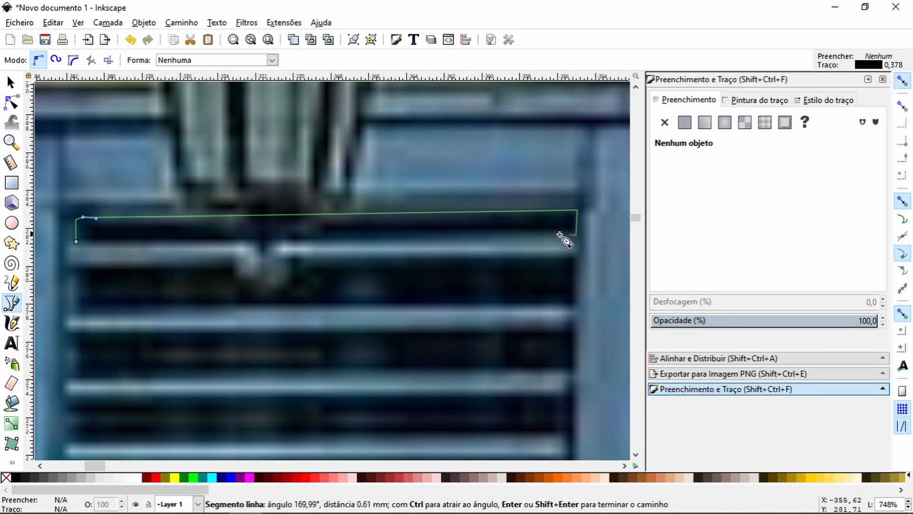
{"action": "left_click", "coordinate": [78, 243]}
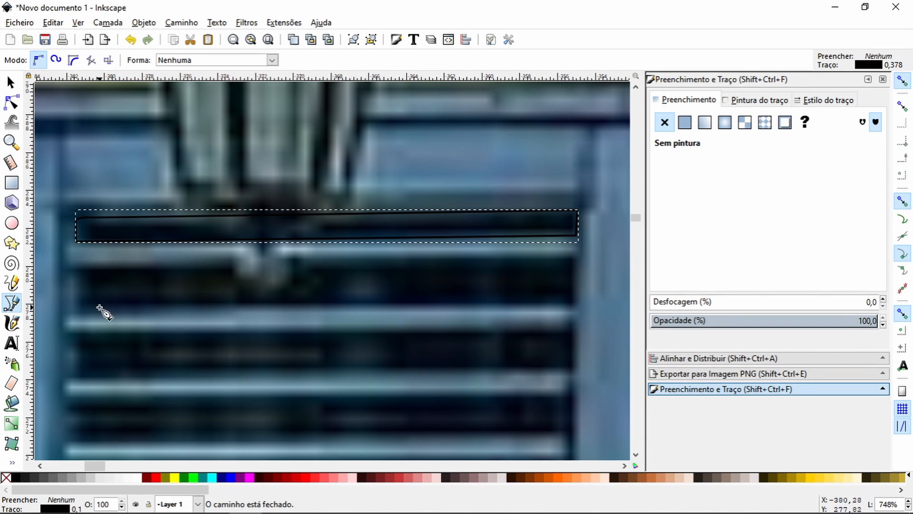
Step: Draw a closed four-sided outline about 26 mm wide around the shutter's second dark gap, between the first and second slats
{"action": "left_click", "coordinate": [76, 267]}
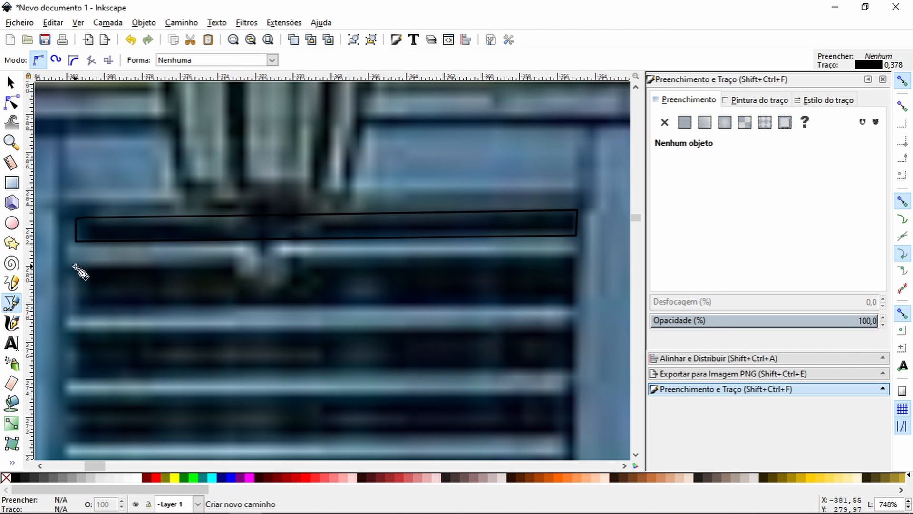
{"action": "left_click", "coordinate": [77, 310]}
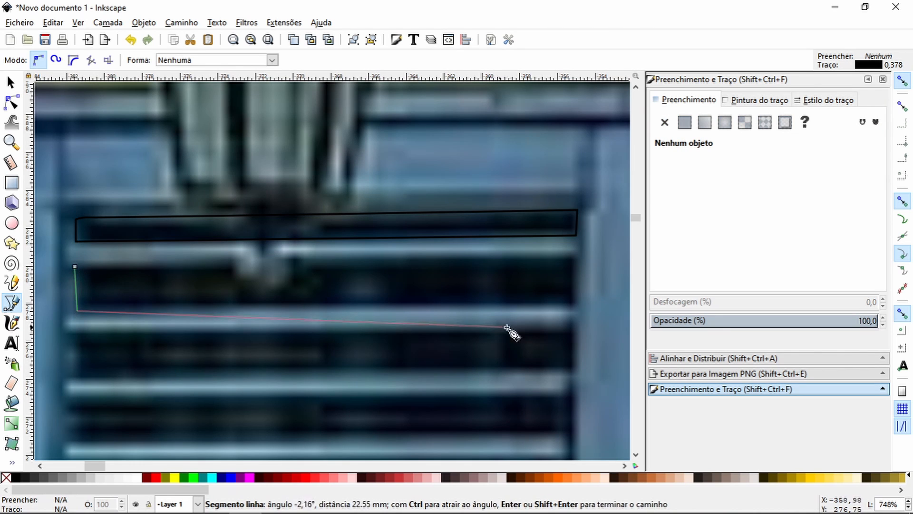
{"action": "left_click", "coordinate": [576, 308]}
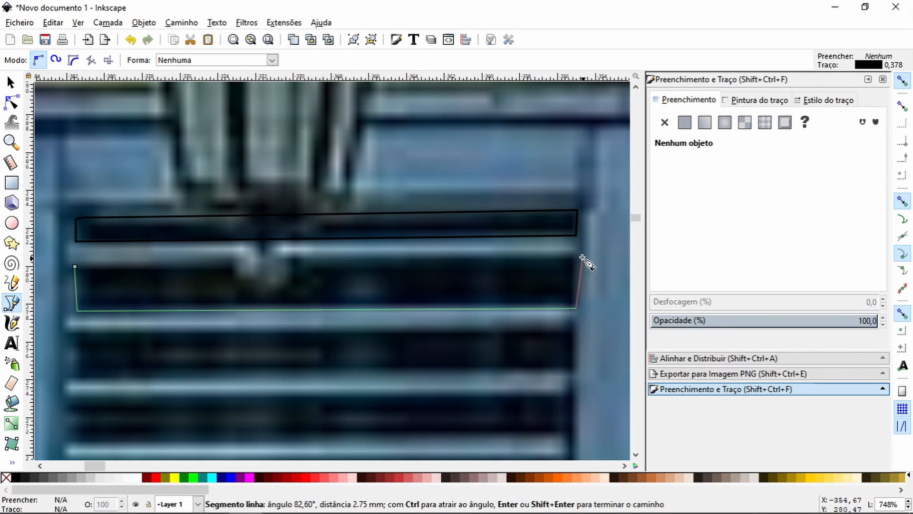
{"action": "left_click", "coordinate": [577, 257]}
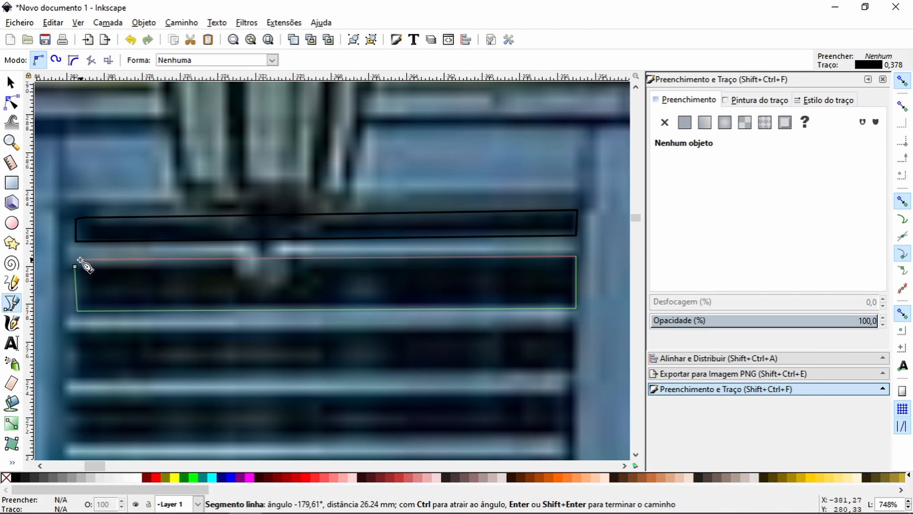
{"action": "left_click_drag", "start_coordinate": [75, 266], "coordinate": [75, 267]}
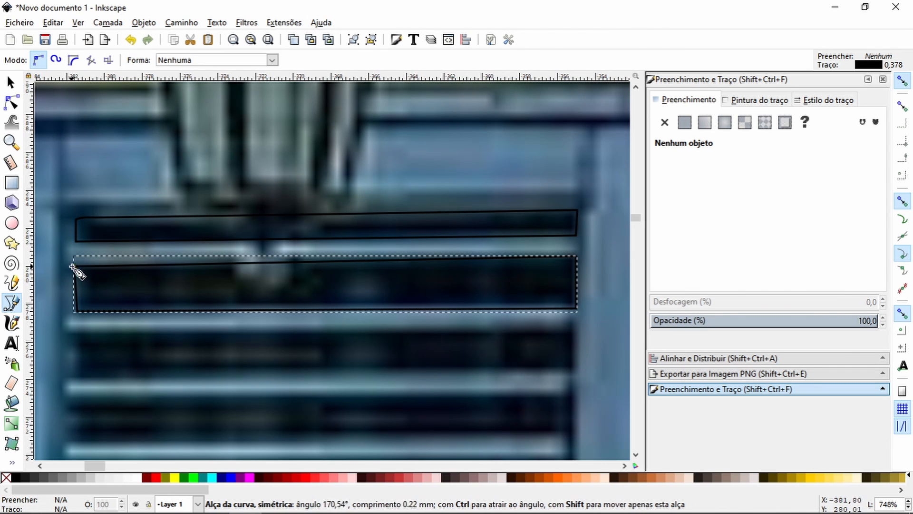
Step: Draw a closed outline about 26 mm wide around the shutter's third dark gap, between the second and third slats
{"action": "left_click", "coordinate": [78, 332]}
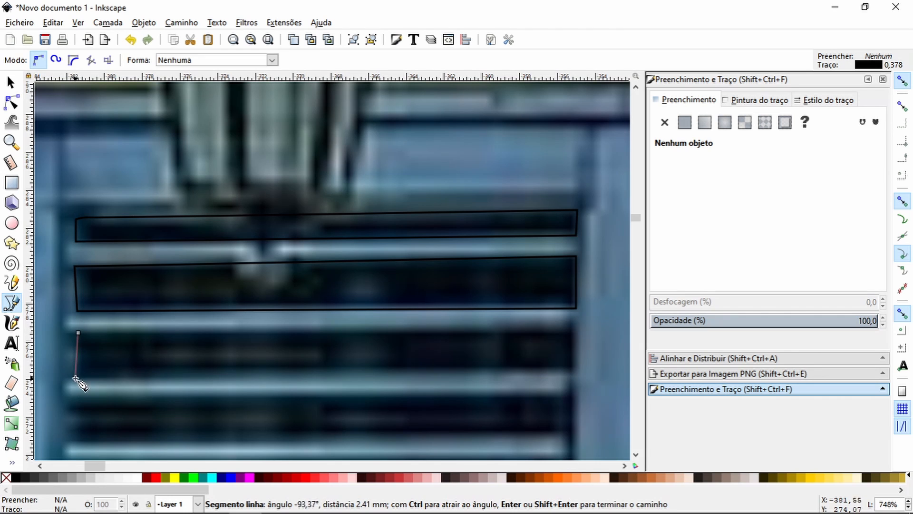
{"action": "left_click", "coordinate": [76, 378]}
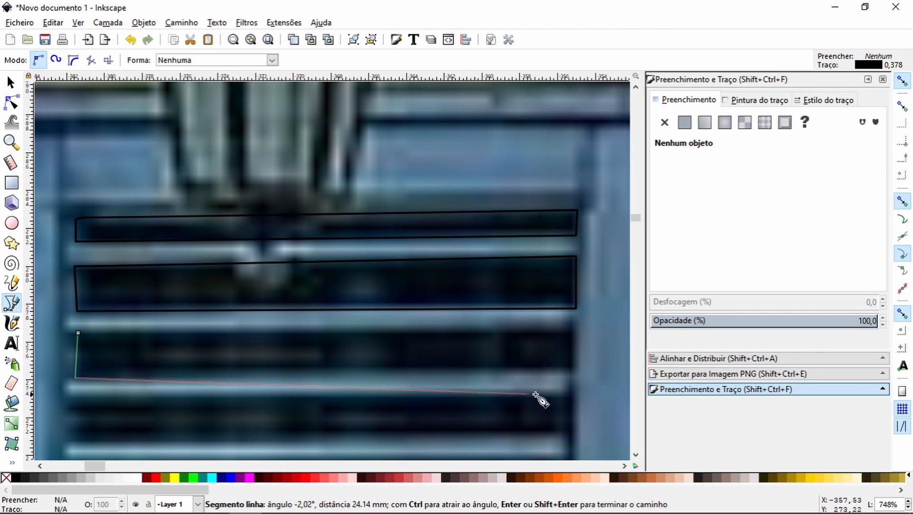
{"action": "left_click", "coordinate": [576, 373]}
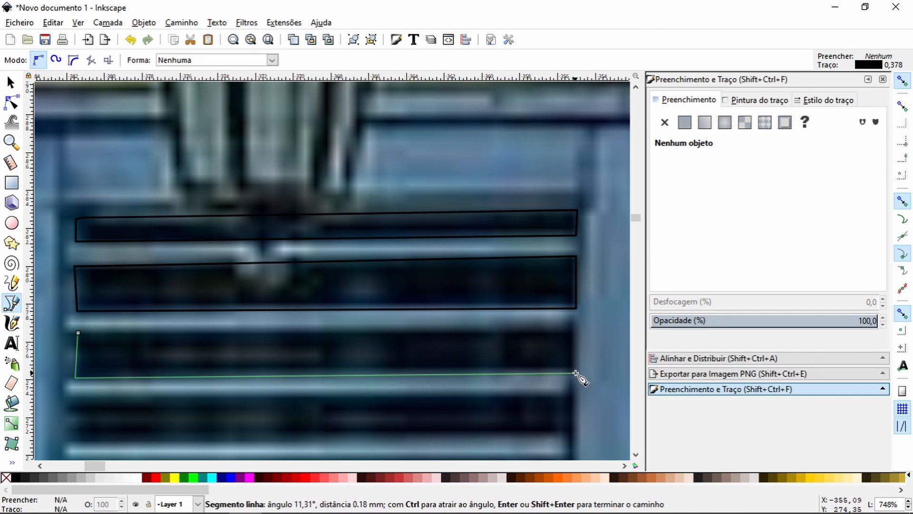
{"action": "left_click", "coordinate": [577, 325]}
{"action": "left_click_drag", "start_coordinate": [508, 328], "coordinate": [498, 326]}
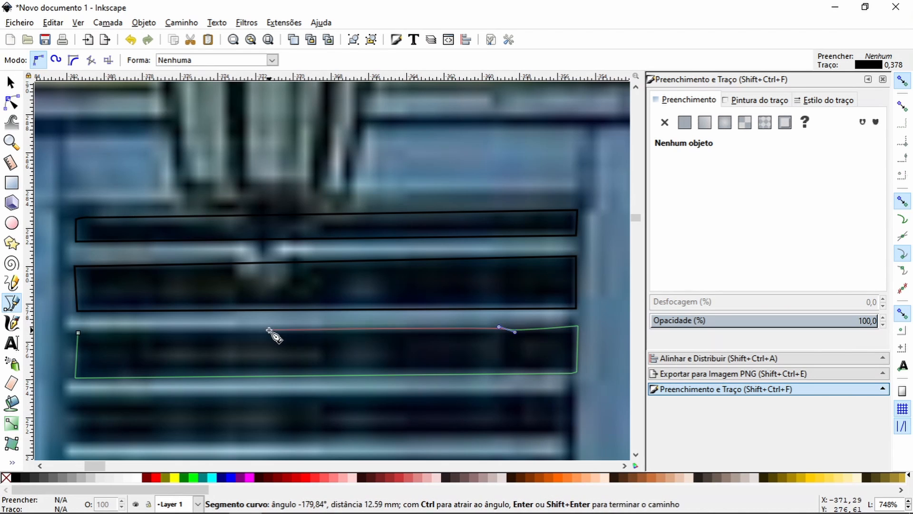
{"action": "left_click", "coordinate": [79, 331]}
{"action": "key", "text": "space"}
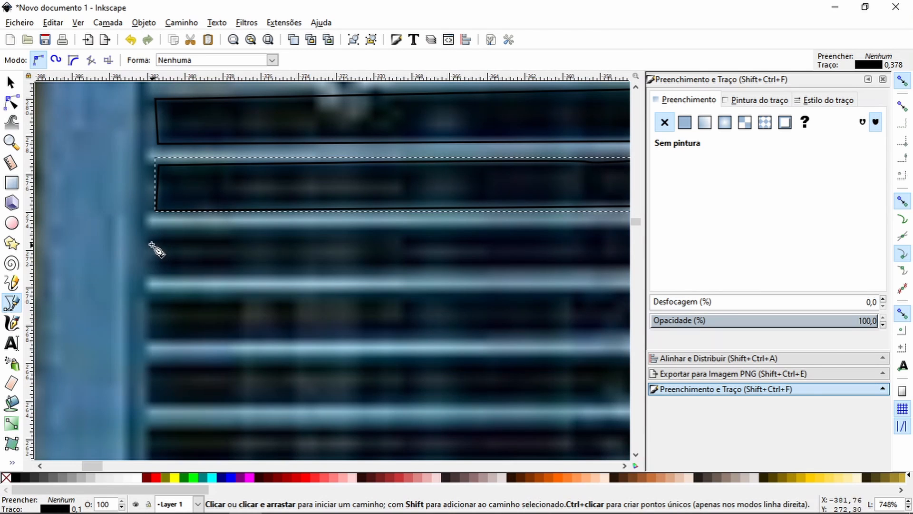
Step: Start an outline around the shutter's fourth dark gap, down its left end and about 15 mm along its lower edge
{"action": "left_click", "coordinate": [149, 238]}
{"action": "left_click_drag", "start_coordinate": [150, 263], "coordinate": [150, 266]}
{"action": "left_click", "coordinate": [149, 275]}
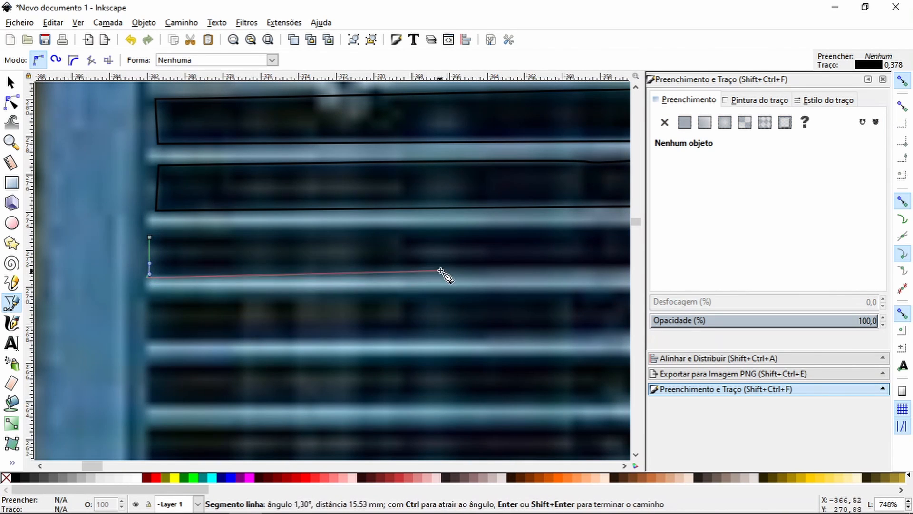
{"action": "key", "text": "space"}
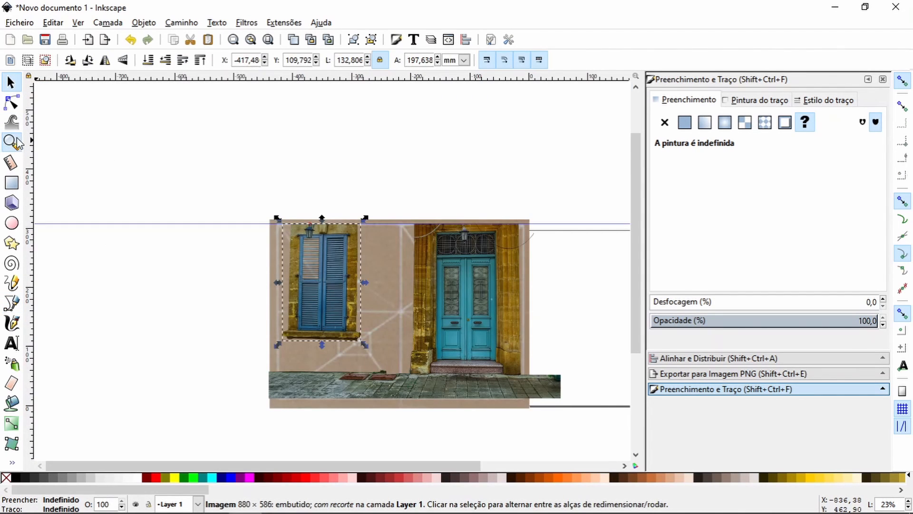
Step: Try moving the pavement piece down, the door-surround piece to the right and the window piece up to the left
{"action": "left_click", "coordinate": [15, 141]}
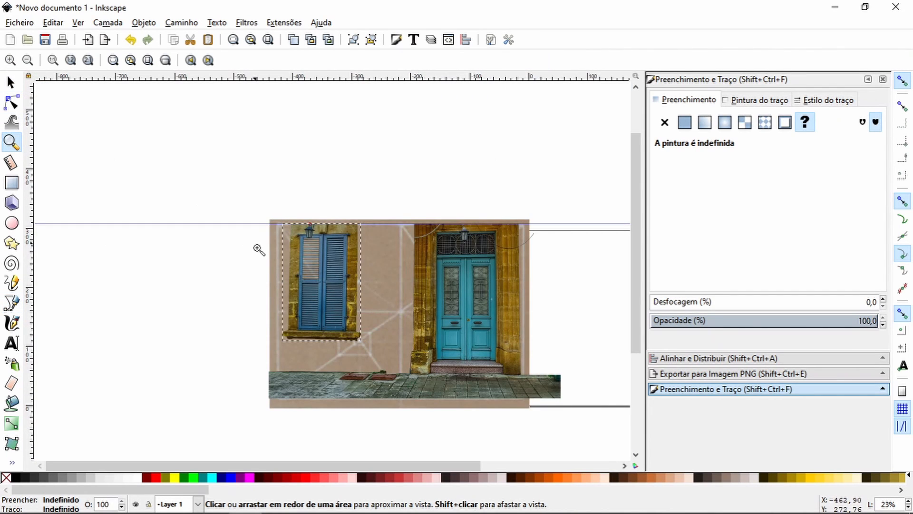
{"action": "left_click_drag", "start_coordinate": [269, 220], "coordinate": [561, 388]}
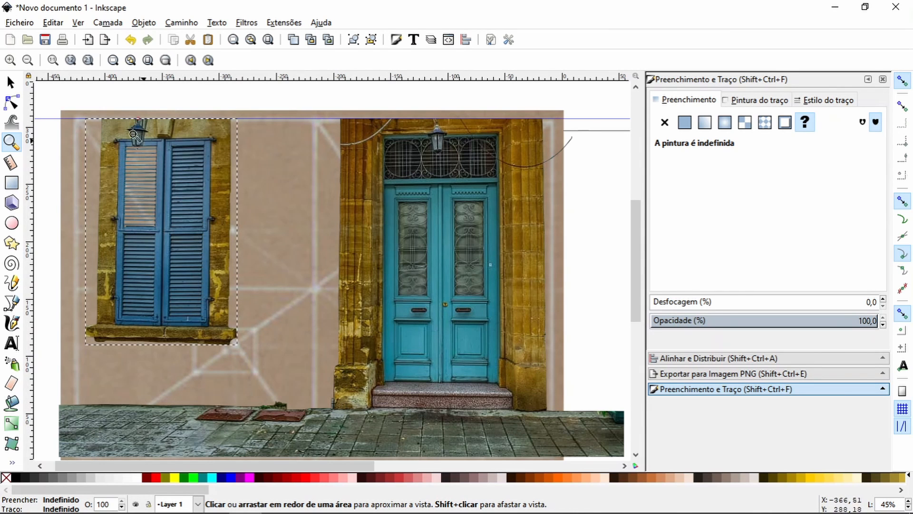
{"action": "left_click", "coordinate": [27, 60]}
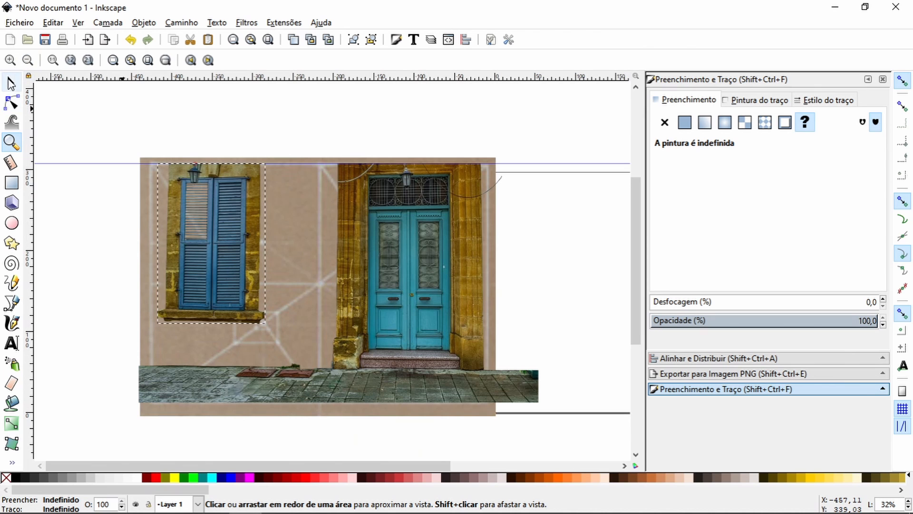
{"action": "key", "text": "s"}
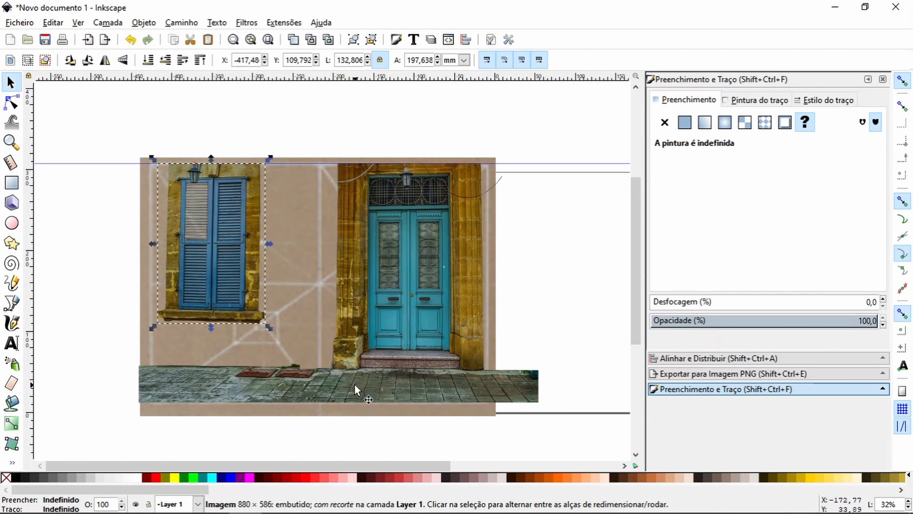
{"action": "mouse_move", "coordinate": [355, 384]}
{"action": "left_mouse_down"}
{"action": "mouse_move", "coordinate": [363, 413]}
{"action": "mouse_move", "coordinate": [370, 388]}
{"action": "left_mouse_up"}
{"action": "left_click_drag", "start_coordinate": [437, 288], "coordinate": [532, 289]}
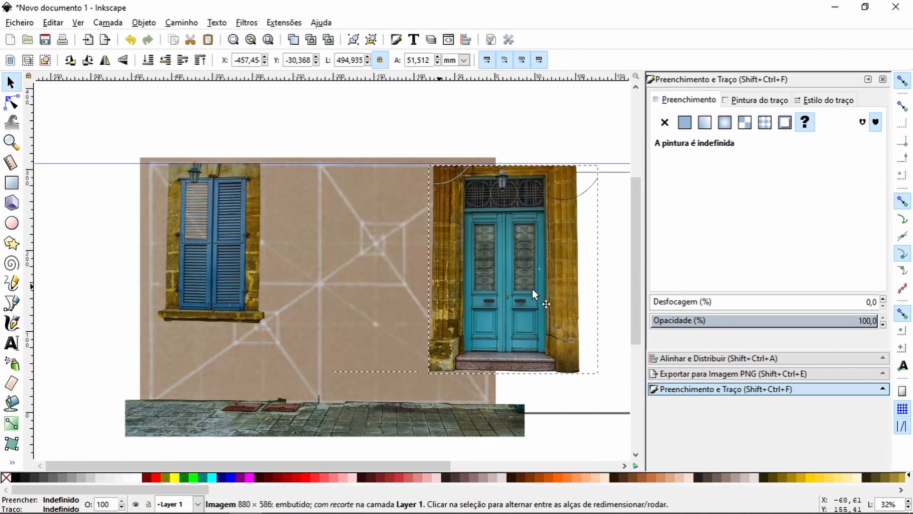
{"action": "left_click_drag", "start_coordinate": [216, 241], "coordinate": [172, 248]}
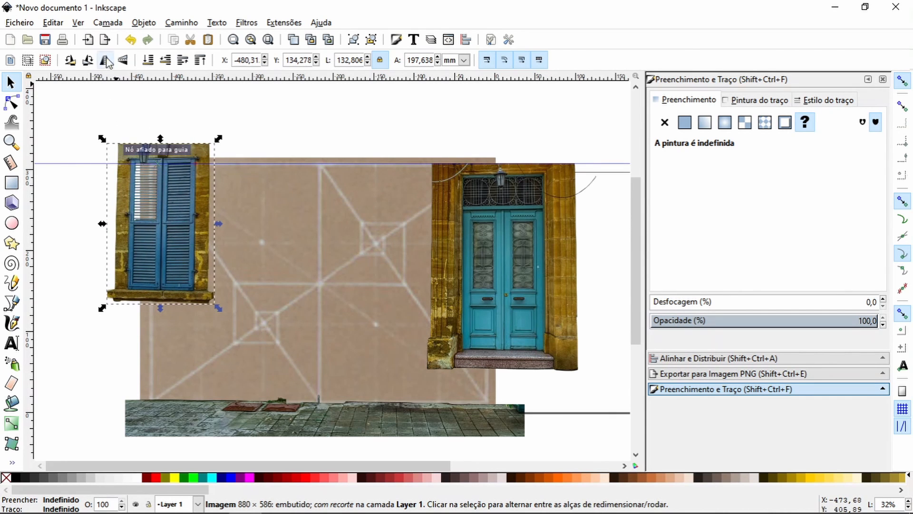
Step: Undo the moves of the window, door-surround and pavement pieces
{"action": "left_click", "coordinate": [127, 41]}
{"action": "left_click", "coordinate": [126, 41]}
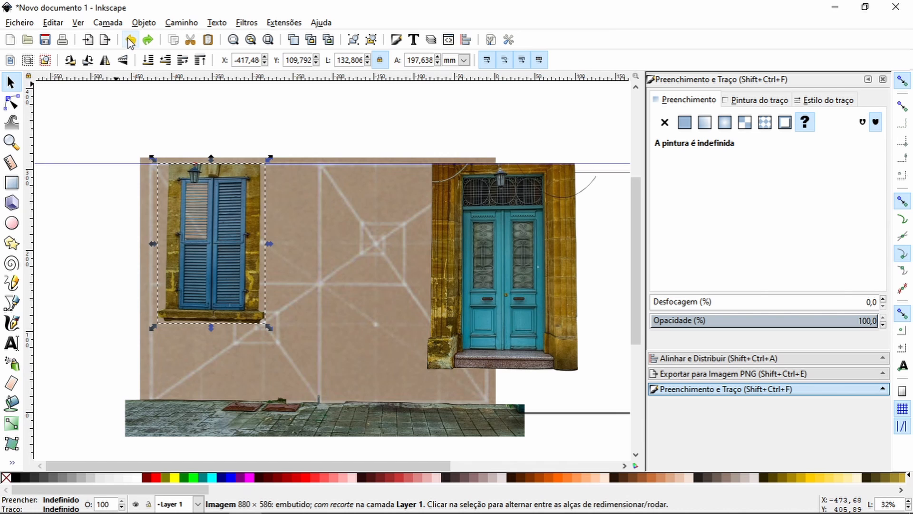
{"action": "left_click", "coordinate": [129, 41]}
{"action": "left_click", "coordinate": [130, 41]}
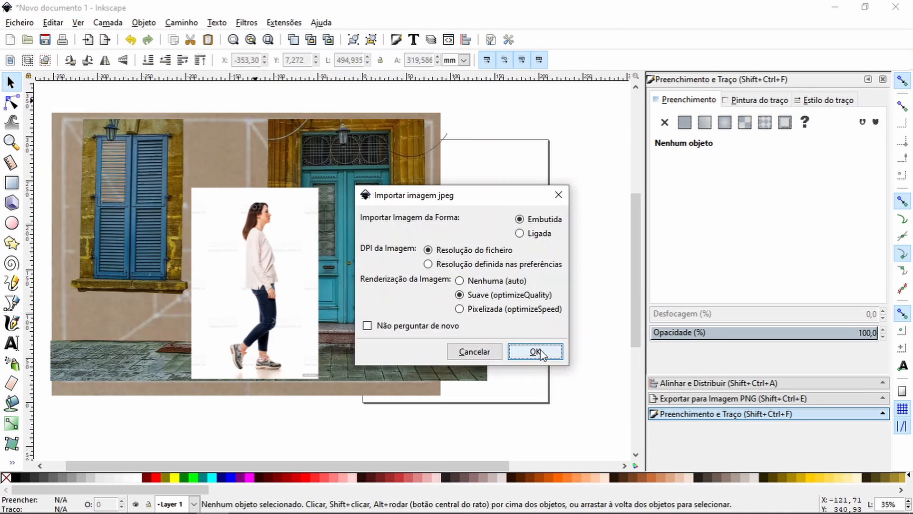
Step: Import the wall JPEG embedded at file resolution with smooth rendering, and place it at the background's upper-left corner
{"action": "left_click", "coordinate": [534, 351]}
{"action": "left_click_drag", "start_coordinate": [524, 349], "coordinate": [119, 156]}
{"action": "left_click_drag", "start_coordinate": [106, 153], "coordinate": [98, 147]}
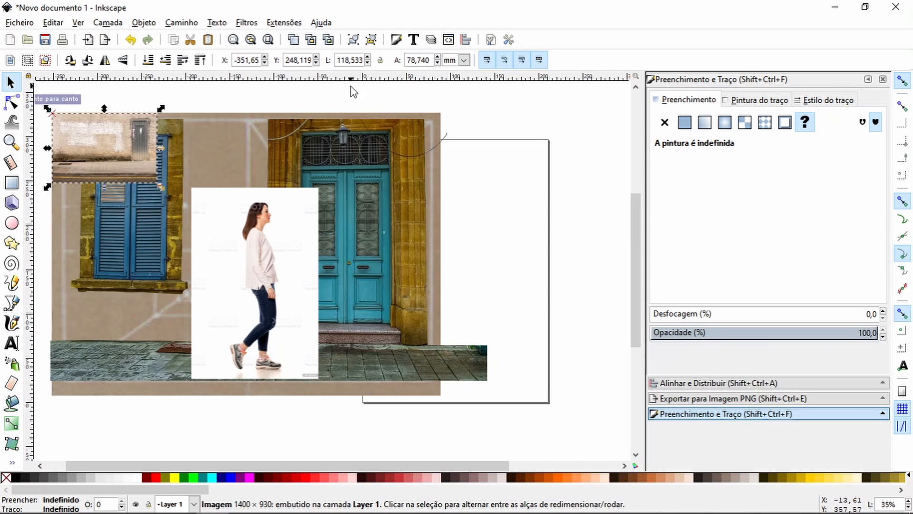
Step: Scale the wall photo proportionally to about 480 mm wide and lower it behind the woman, pavement, door and window pieces
{"action": "left_click", "coordinate": [380, 59]}
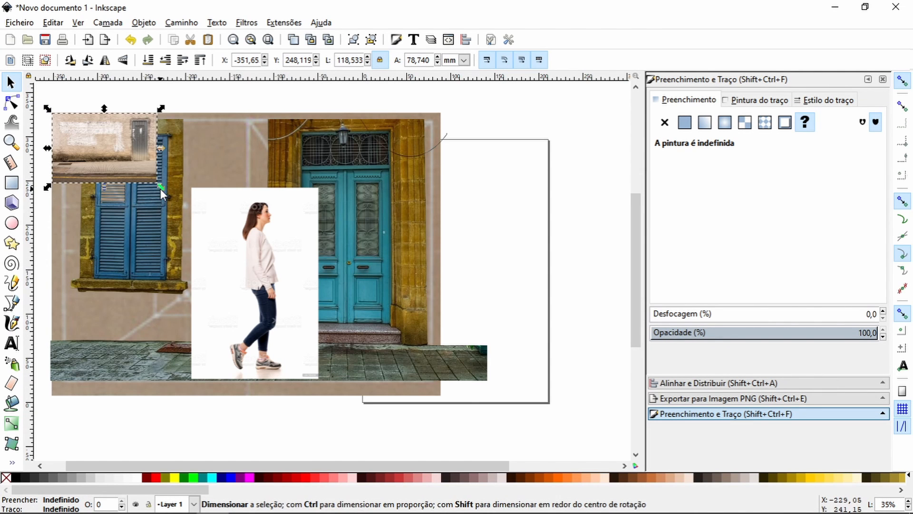
{"action": "left_click_drag", "start_coordinate": [160, 189], "coordinate": [480, 416]}
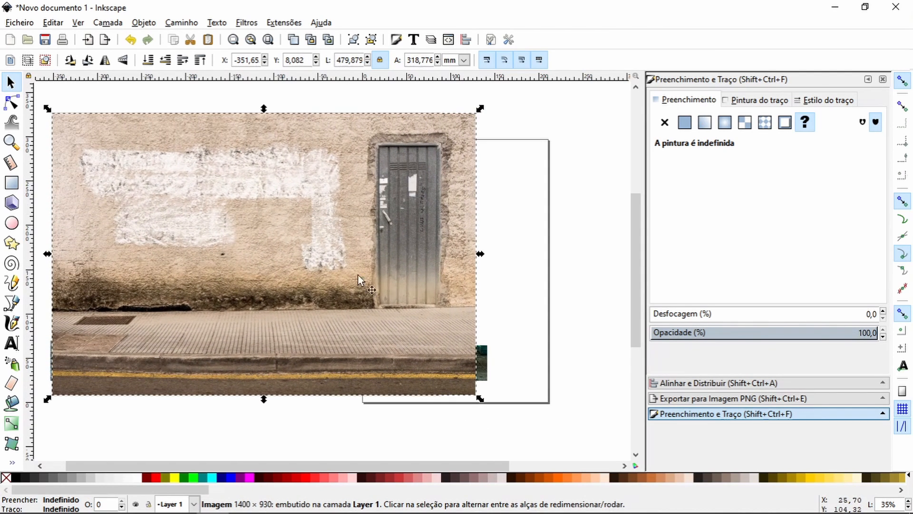
{"action": "left_click", "coordinate": [165, 61]}
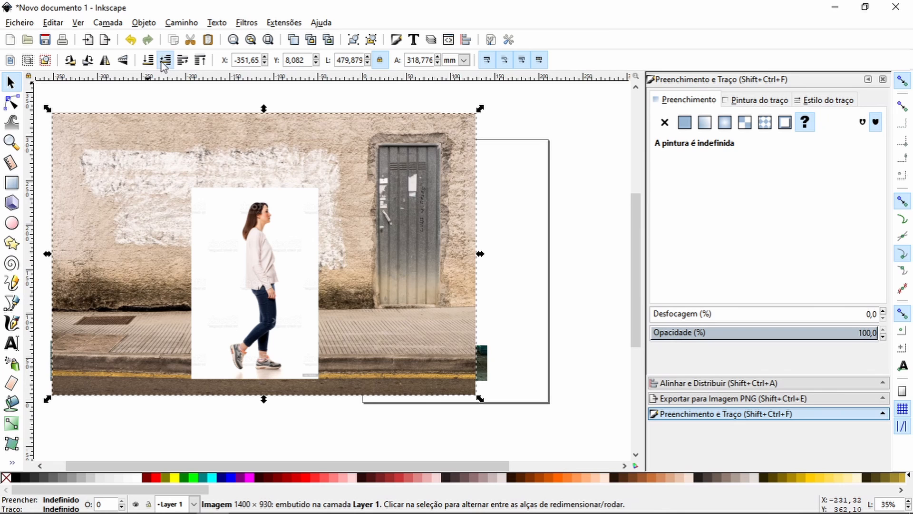
{"action": "left_click", "coordinate": [165, 61]}
{"action": "left_click", "coordinate": [165, 61]}
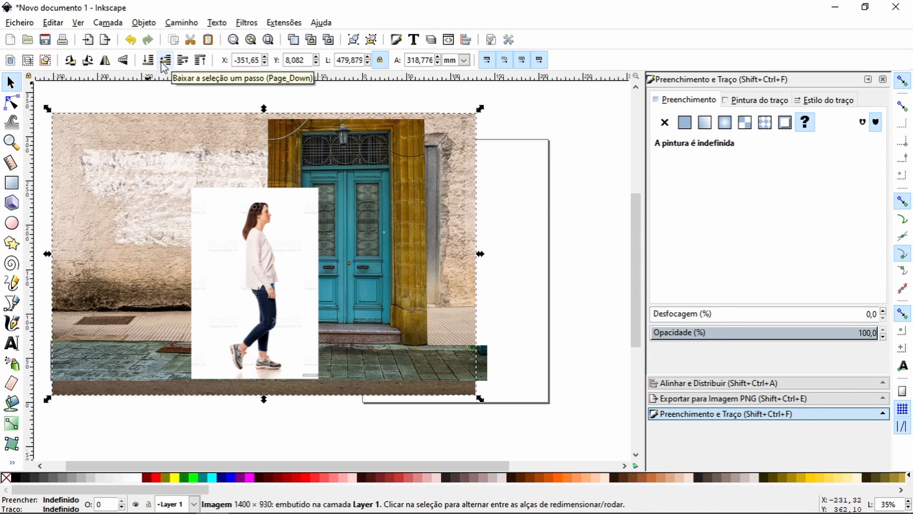
{"action": "left_click", "coordinate": [165, 60]}
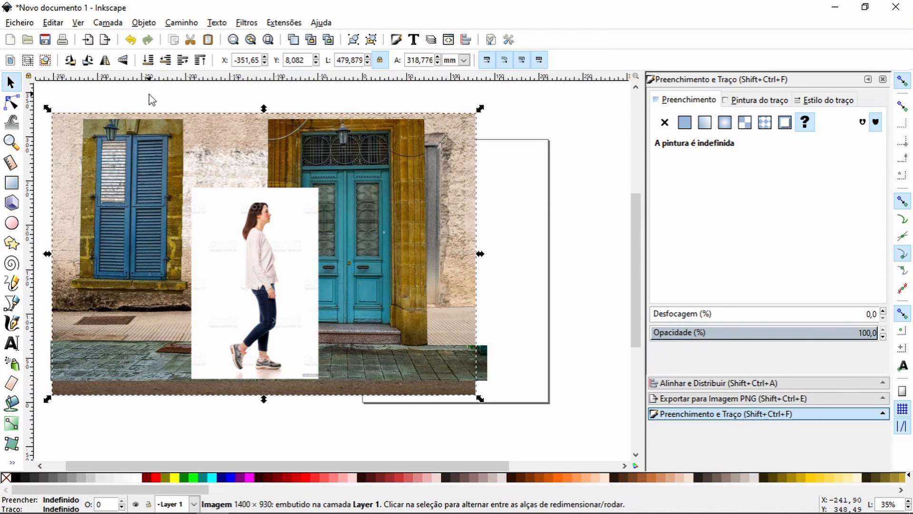
Step: Move the walking woman's photo out of the scene, to the right of the wall photo
{"action": "left_click", "coordinate": [239, 275]}
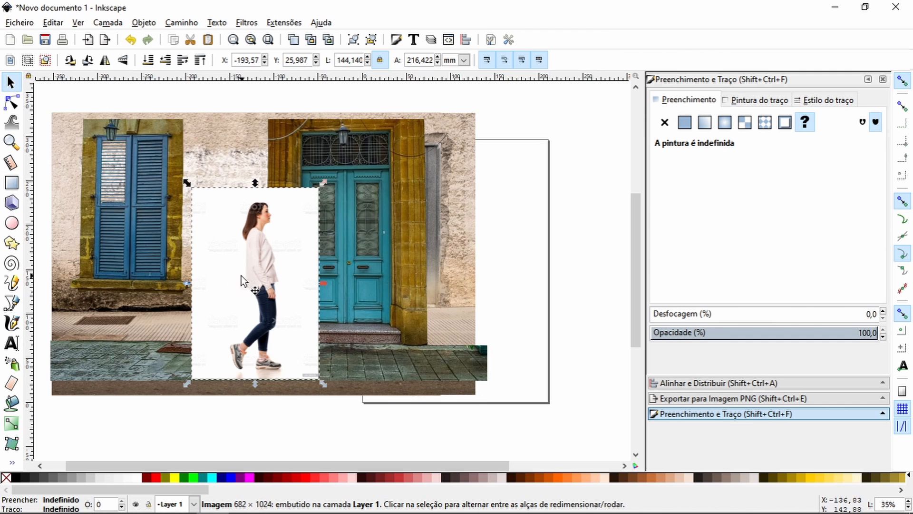
{"action": "left_click_drag", "start_coordinate": [238, 267], "coordinate": [213, 275]}
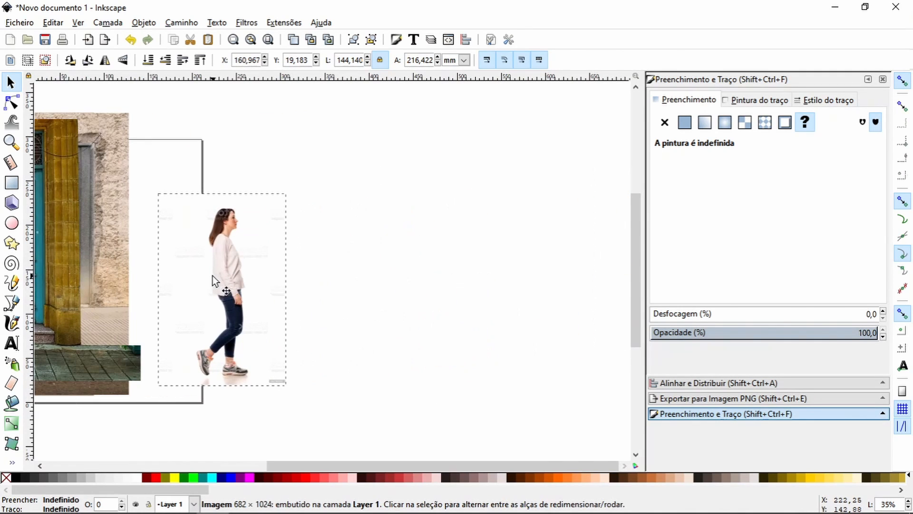
{"action": "left_click_drag", "start_coordinate": [316, 462], "coordinate": [80, 449]}
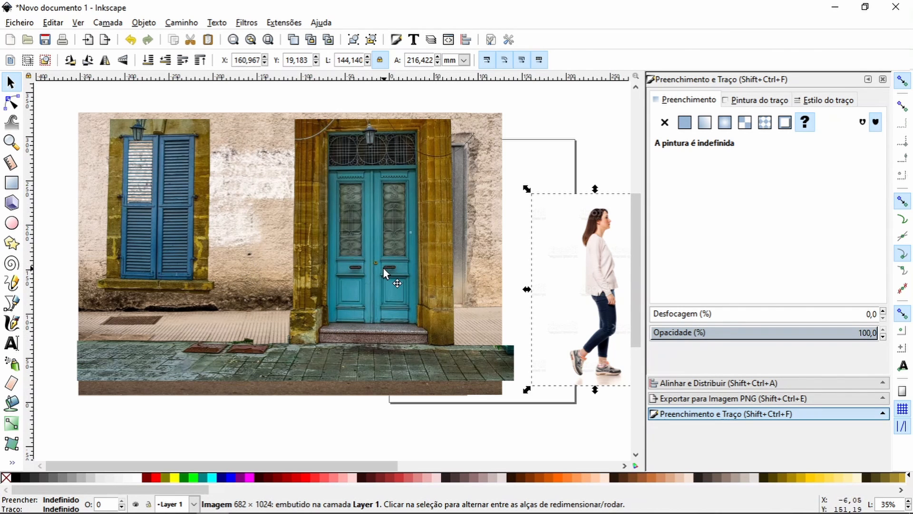
Step: Try shifting the door-surround piece up to the right and moving the pavement piece up
{"action": "left_click_drag", "start_coordinate": [383, 267], "coordinate": [407, 239]}
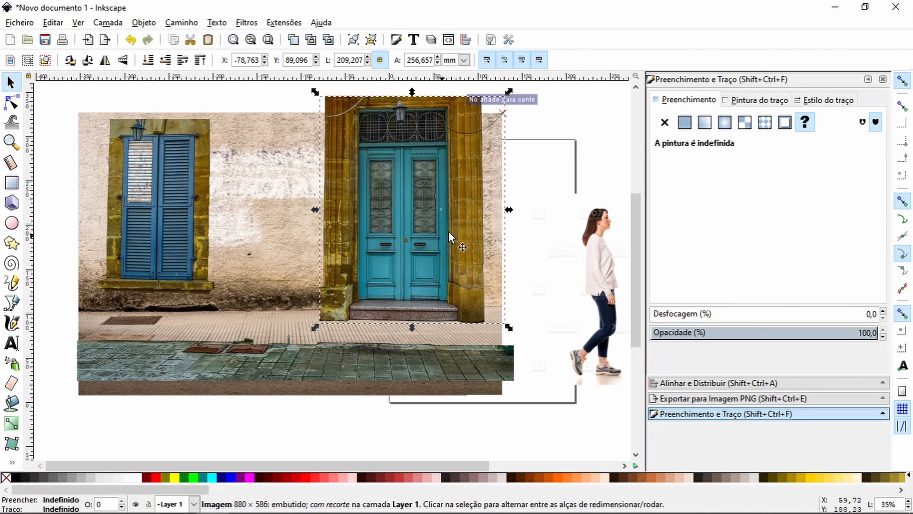
{"action": "mouse_move", "coordinate": [387, 156]}
{"action": "left_mouse_down"}
{"action": "mouse_move", "coordinate": [389, 165]}
{"action": "mouse_move", "coordinate": [403, 158]}
{"action": "mouse_move", "coordinate": [398, 165]}
{"action": "left_mouse_up"}
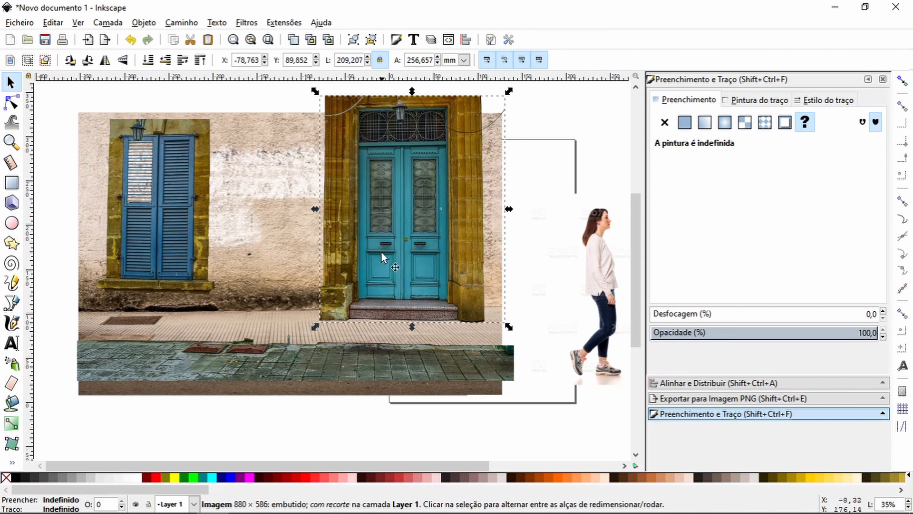
{"action": "left_click_drag", "start_coordinate": [326, 375], "coordinate": [356, 347]}
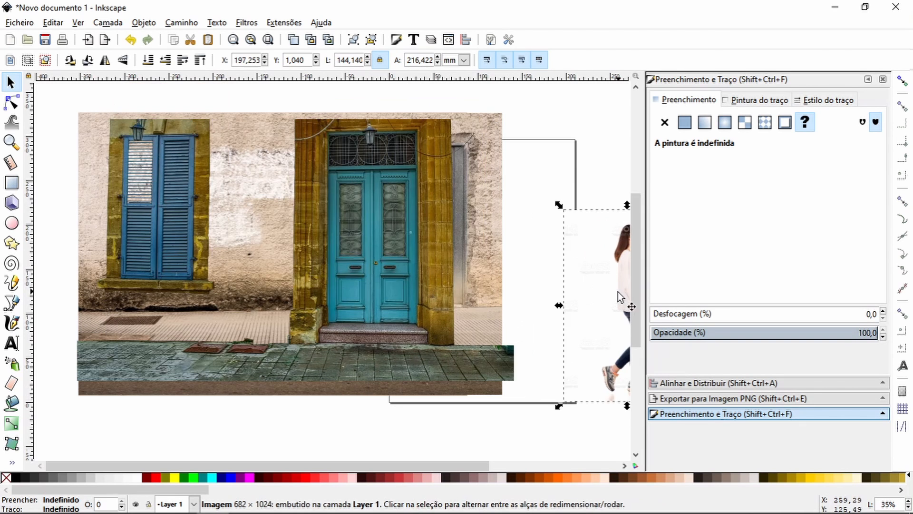
Step: Move the walking woman's photo back into the scene, between the window and the blue door
{"action": "left_click_drag", "start_coordinate": [619, 294], "coordinate": [255, 267]}
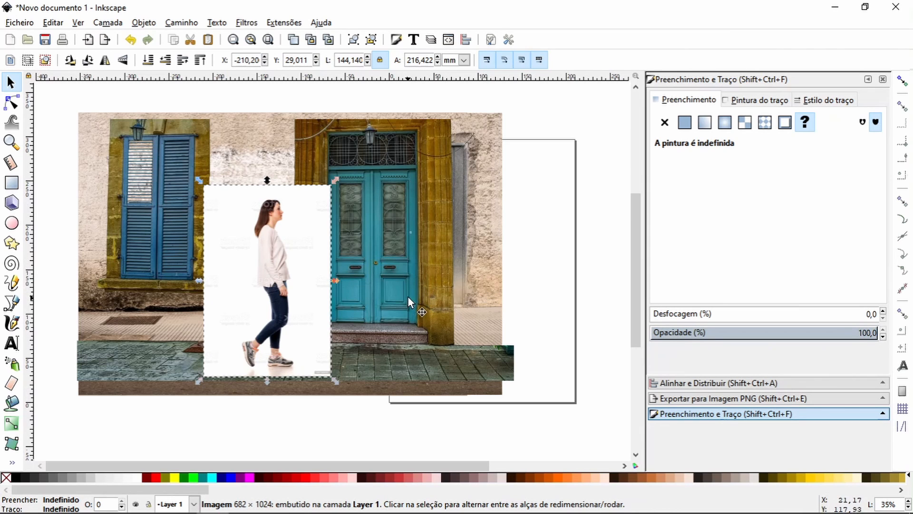
Step: Bring the wall photo in front of all other pieces and position it over the scene at about X -341, Y -10 mm
{"action": "left_click", "coordinate": [478, 210]}
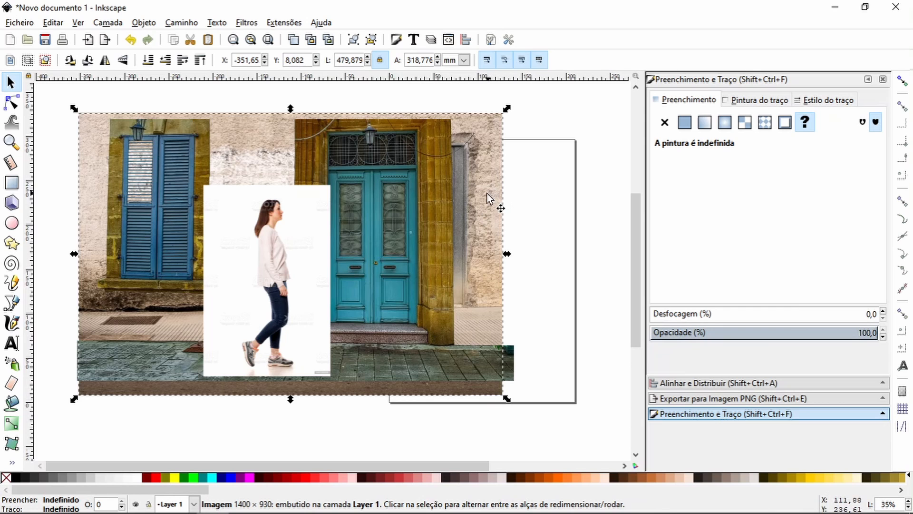
{"action": "left_click_drag", "start_coordinate": [473, 196], "coordinate": [588, 175]}
{"action": "left_click_drag", "start_coordinate": [521, 189], "coordinate": [511, 232]}
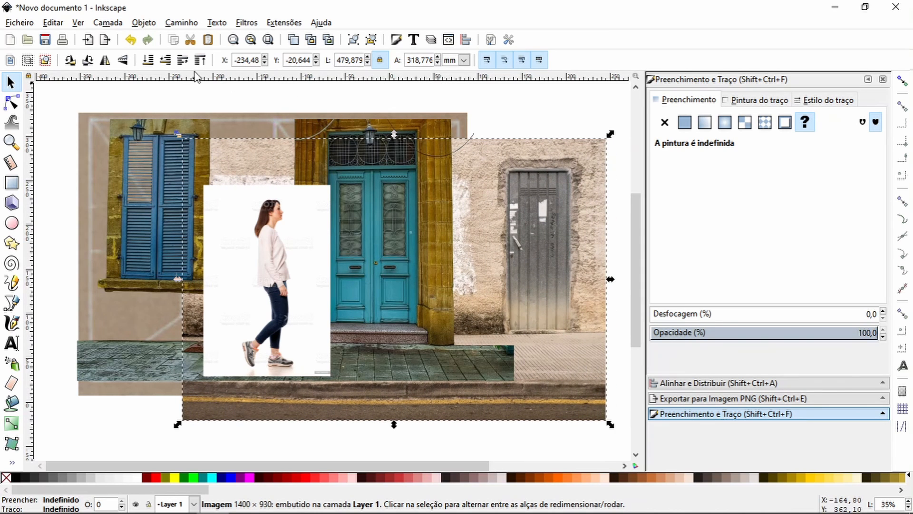
{"action": "left_click", "coordinate": [183, 60]}
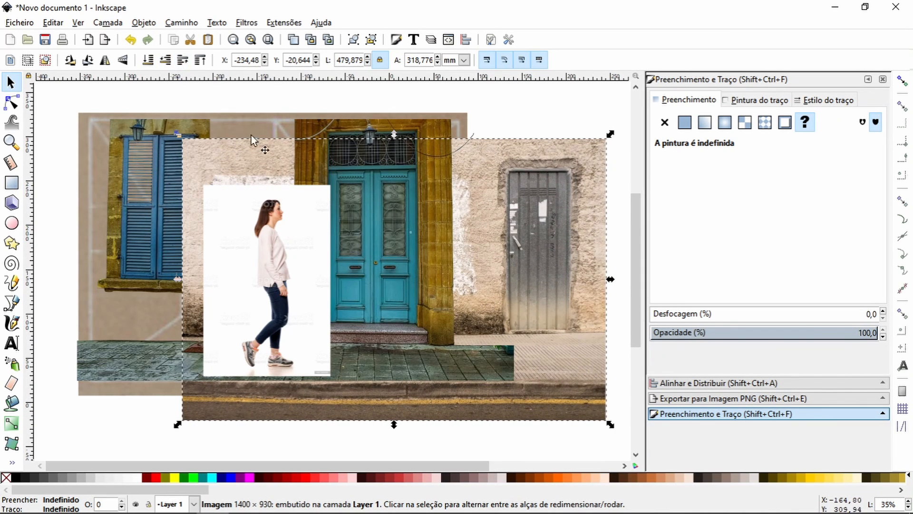
{"action": "left_click", "coordinate": [200, 60]}
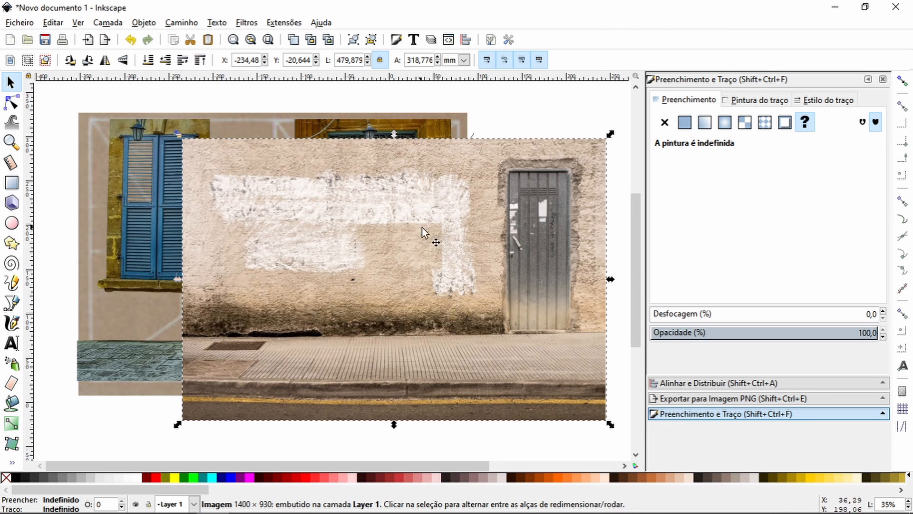
{"action": "left_click_drag", "start_coordinate": [473, 231], "coordinate": [378, 219]}
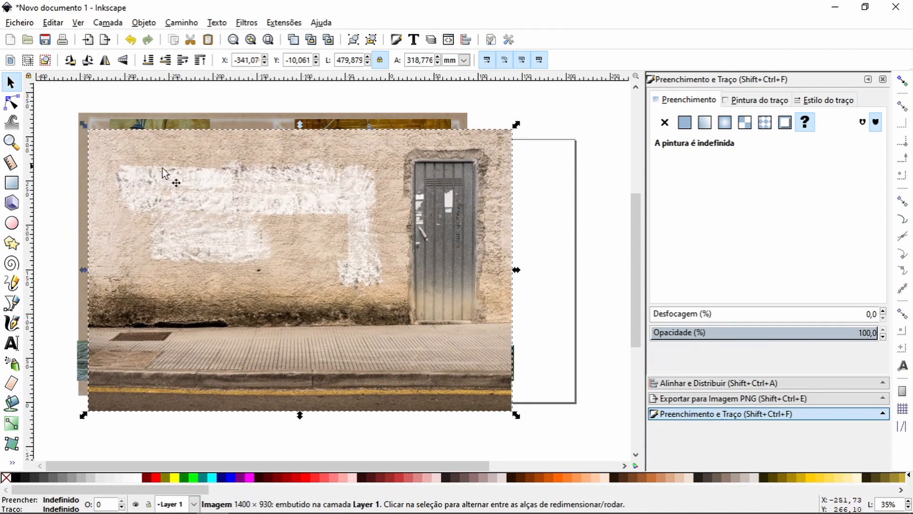
Step: Draw a closed straight-segment path with the Bezier tool around the wall photo's plaster area, from the pavement line to the grey door's edge
{"action": "left_click", "coordinate": [12, 303]}
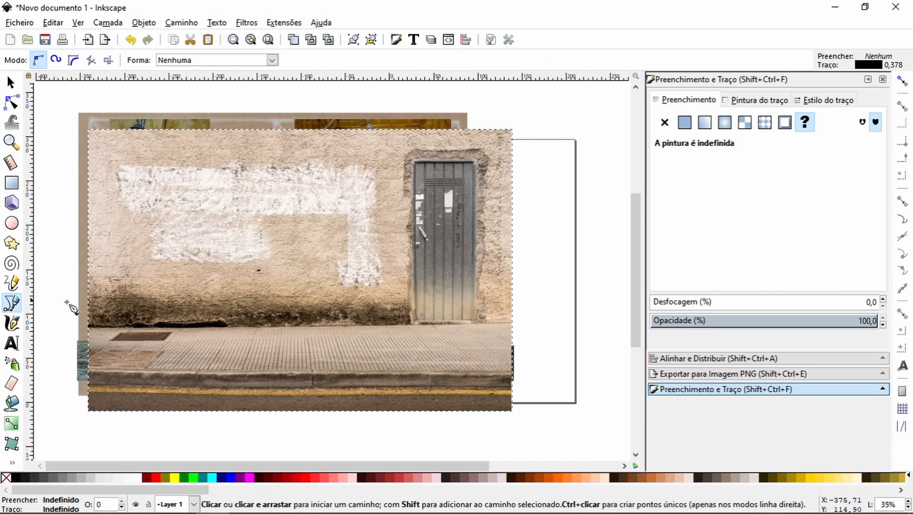
{"action": "left_click", "coordinate": [83, 328]}
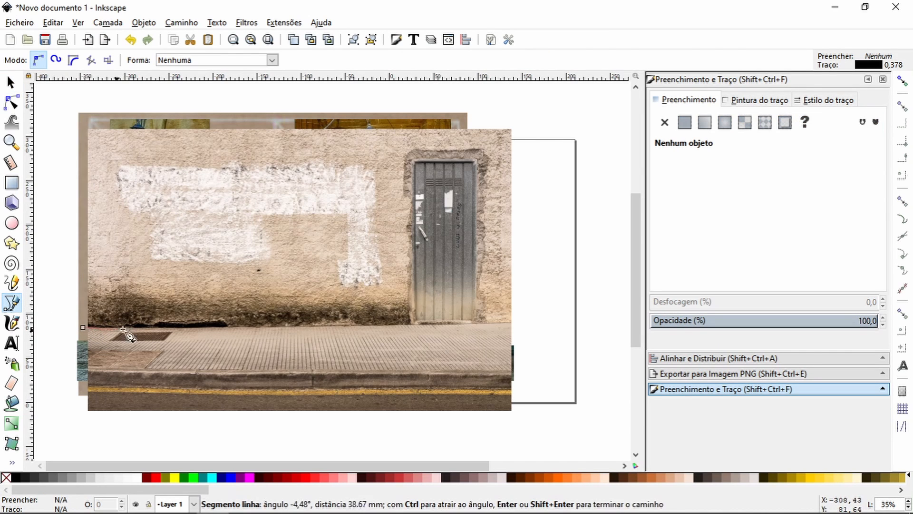
{"action": "left_click", "coordinate": [159, 328]}
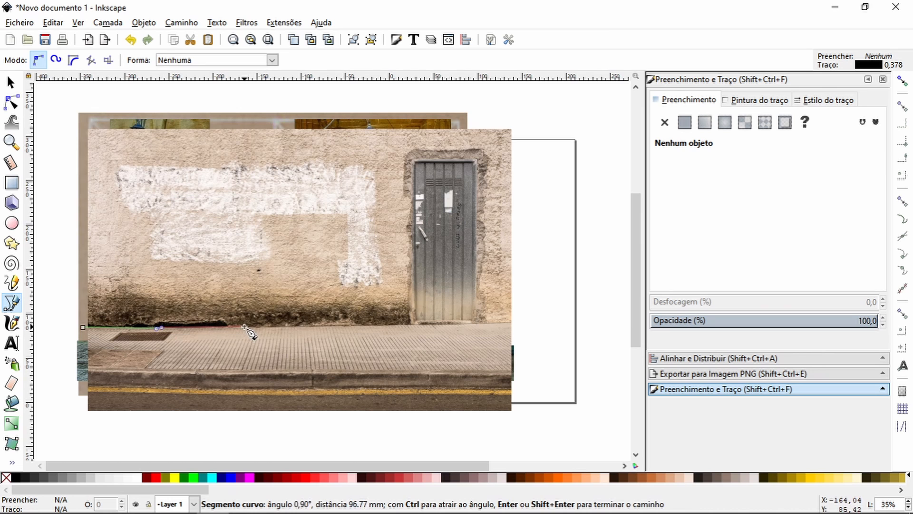
{"action": "left_click", "coordinate": [244, 328]}
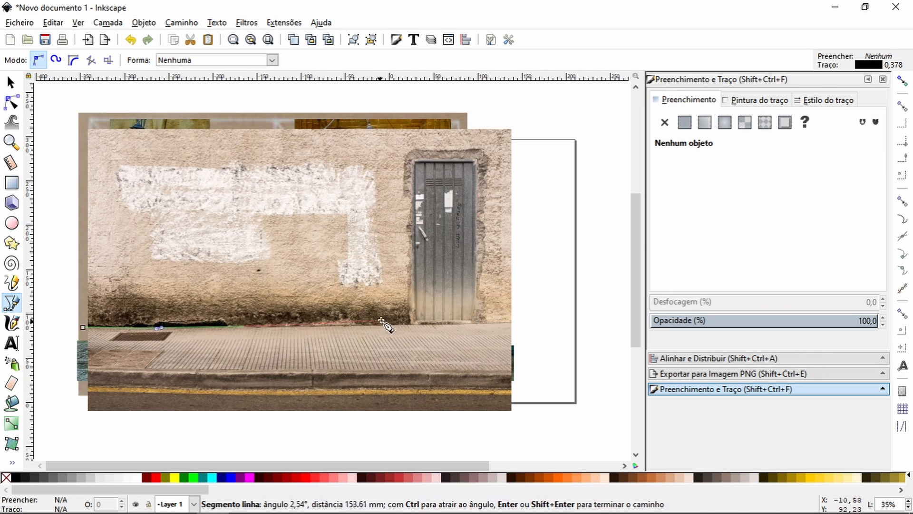
{"action": "left_click", "coordinate": [410, 325]}
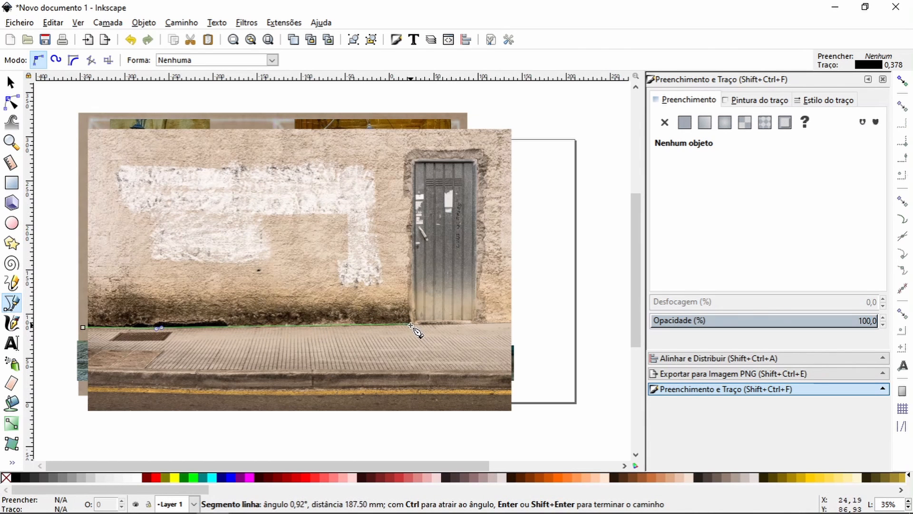
{"action": "left_click", "coordinate": [408, 125]}
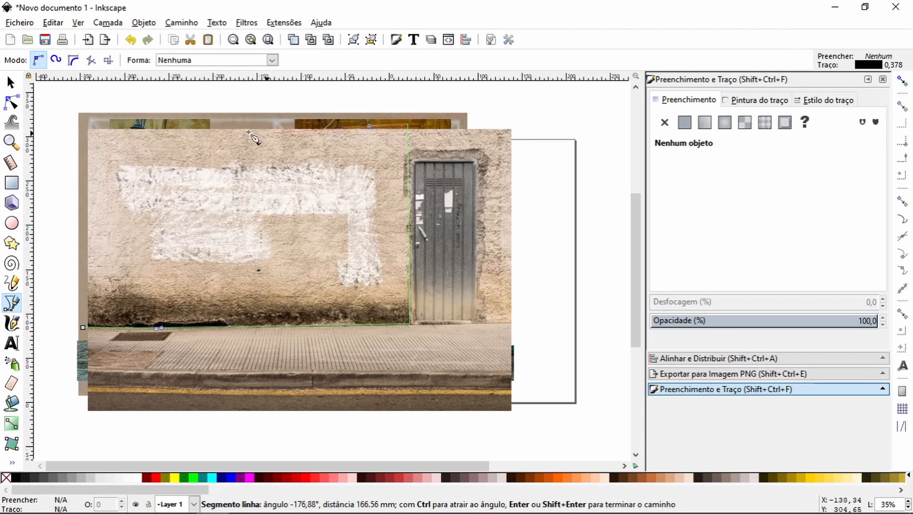
{"action": "left_click", "coordinate": [82, 125]}
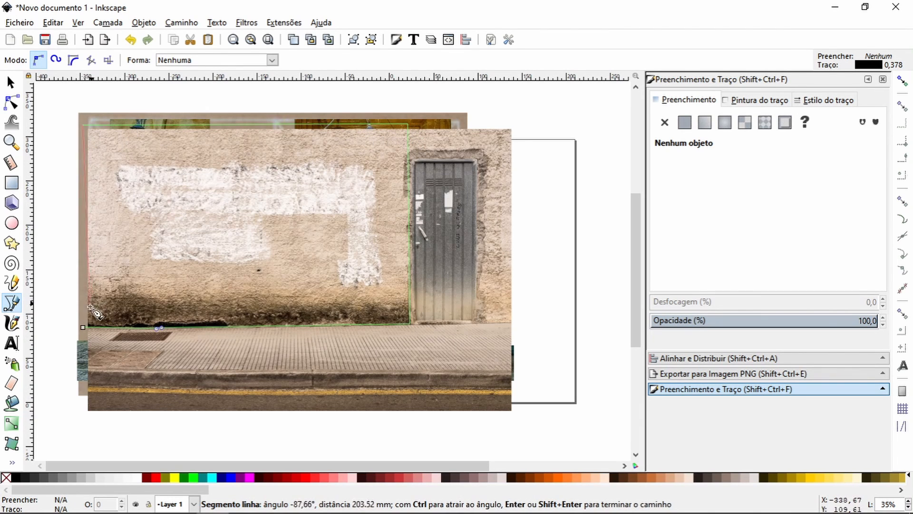
{"action": "left_click", "coordinate": [84, 328]}
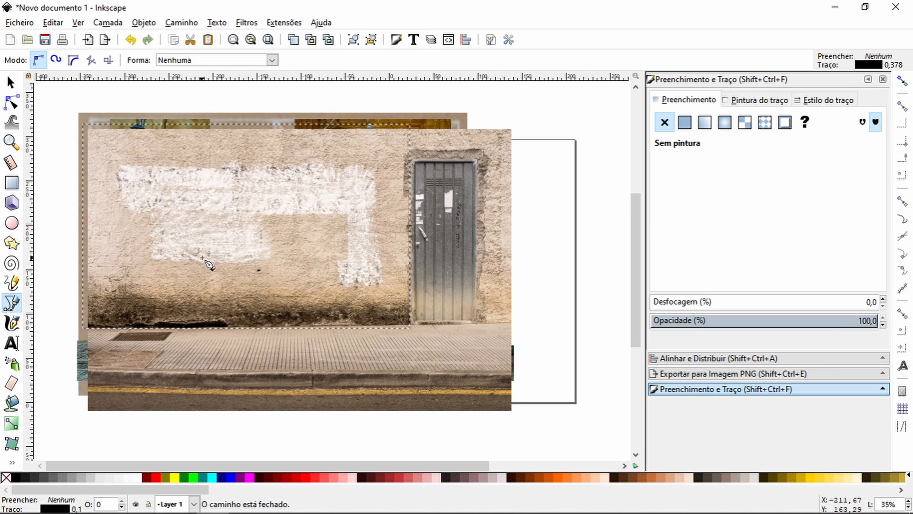
Step: Clip the wall photo to the plaster-area outline
{"action": "left_click", "coordinate": [11, 85]}
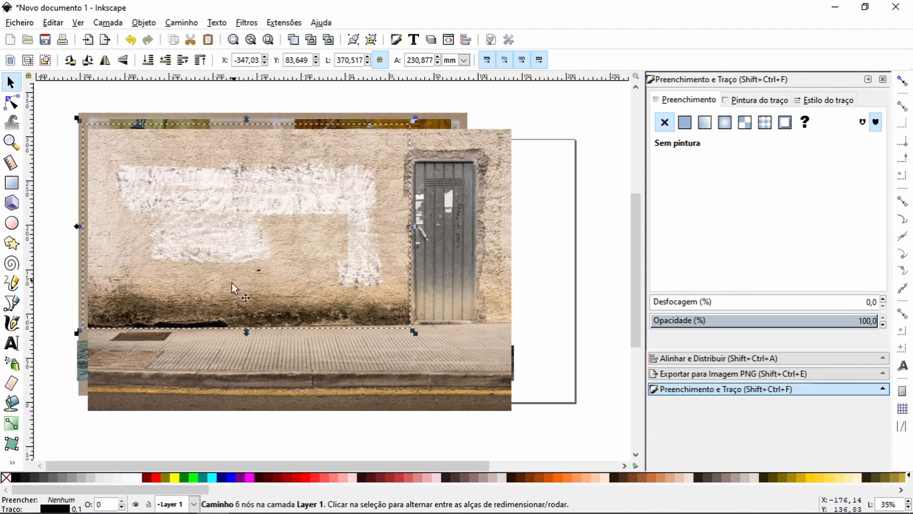
{"action": "left_click", "coordinate": [338, 361], "text": "shift"}
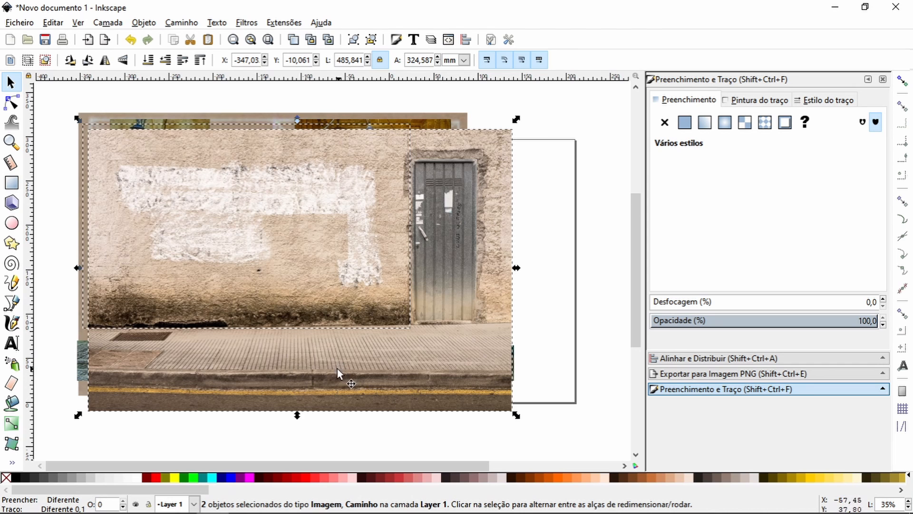
{"action": "key", "text": "ctrl+7"}
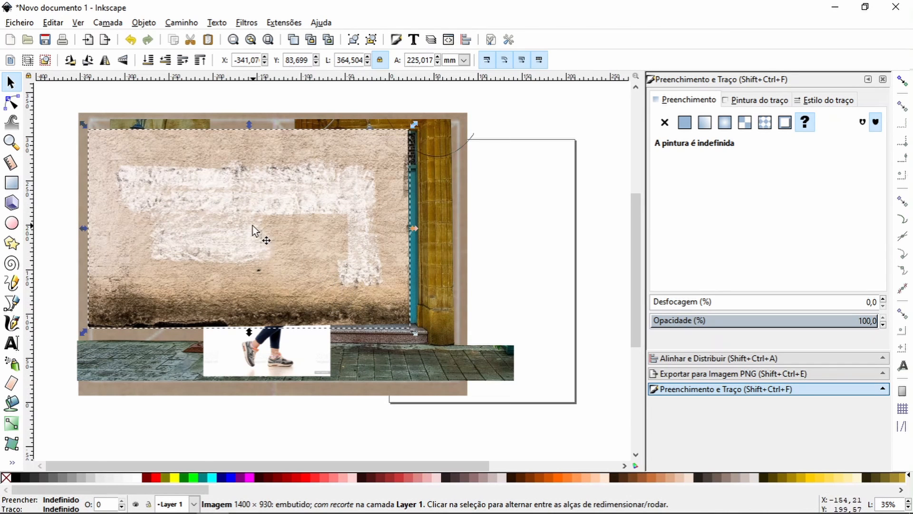
Step: Try positioning the clipped plaster piece over the scene with snapping enabled, and turn snapping back off
{"action": "left_click", "coordinate": [902, 82]}
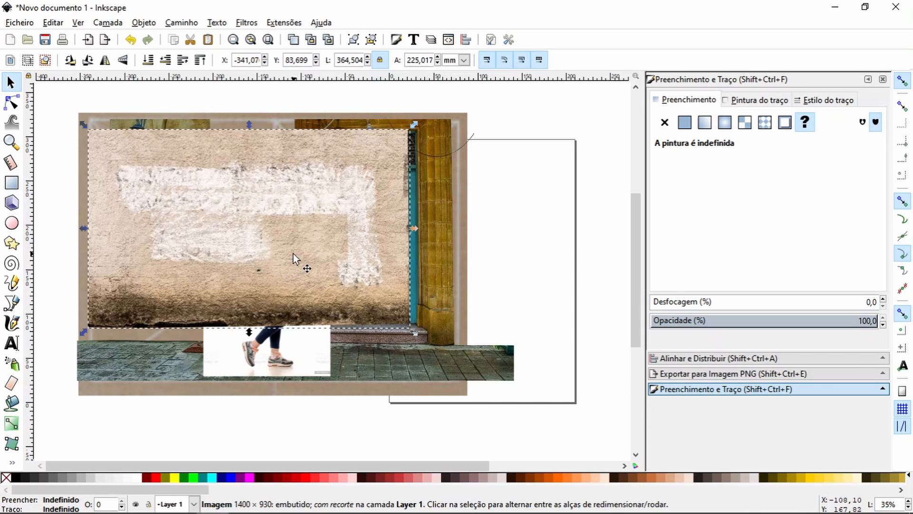
{"action": "mouse_move", "coordinate": [286, 255]}
{"action": "left_mouse_down"}
{"action": "mouse_move", "coordinate": [274, 237]}
{"action": "mouse_move", "coordinate": [281, 240]}
{"action": "left_mouse_up"}
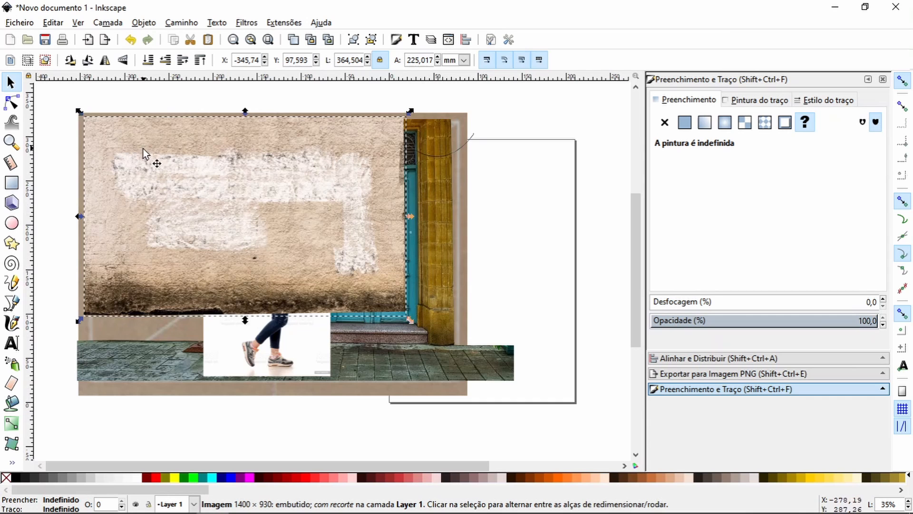
{"action": "left_click_drag", "start_coordinate": [147, 159], "coordinate": [210, 210]}
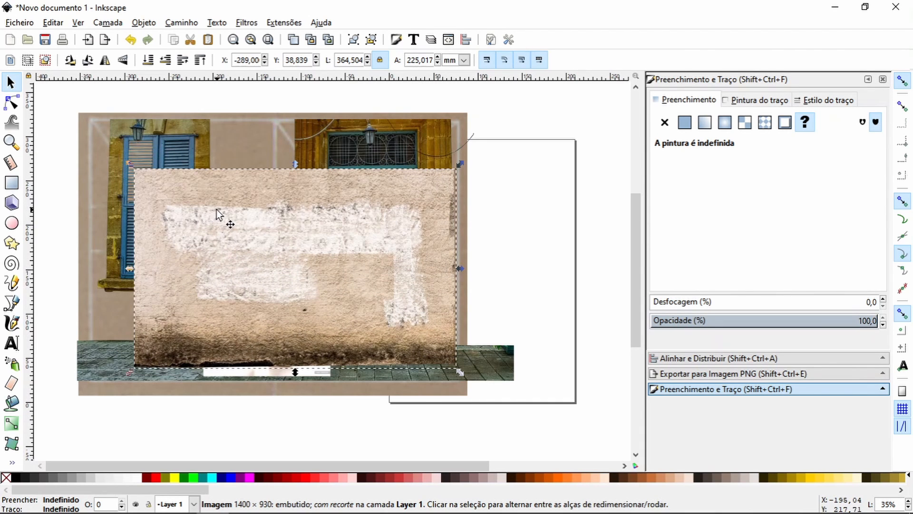
{"action": "left_click_drag", "start_coordinate": [214, 211], "coordinate": [151, 153]}
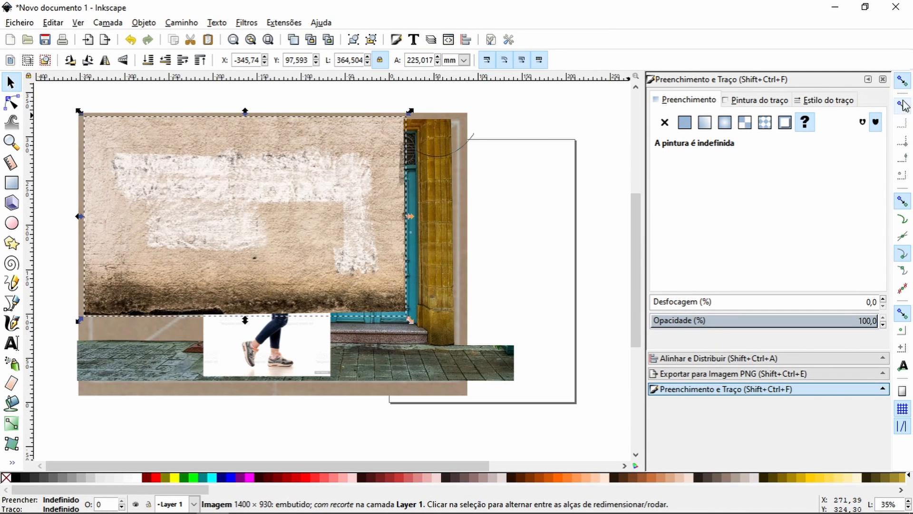
{"action": "left_click", "coordinate": [907, 82]}
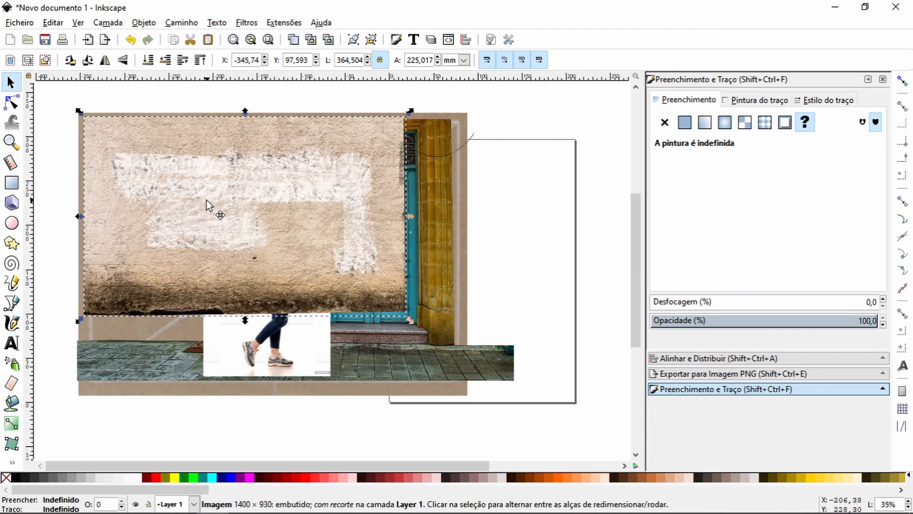
Step: Move the plaster piece to about X -357 mm and stretch it to about 450 × 269 mm, down to the pavement's upper edge
{"action": "left_click_drag", "start_coordinate": [206, 199], "coordinate": [195, 191]}
{"action": "left_click_drag", "start_coordinate": [401, 207], "coordinate": [476, 203]}
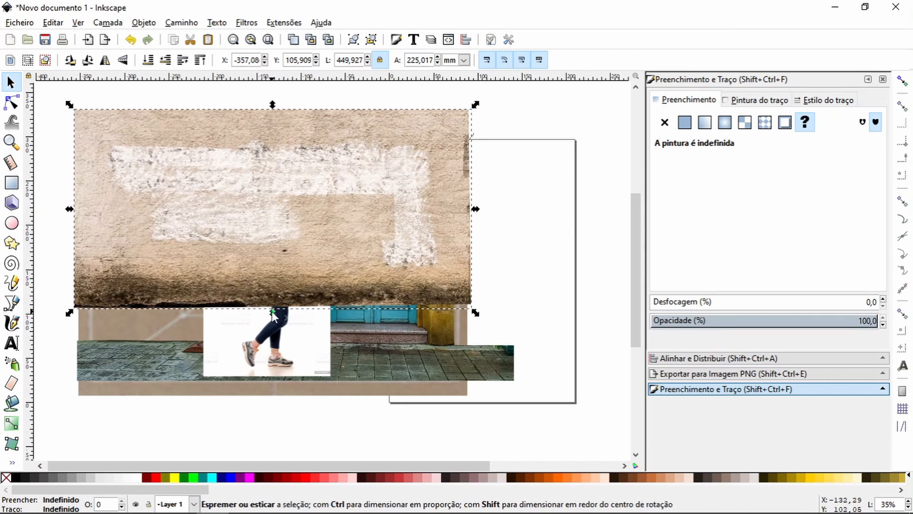
{"action": "left_click_drag", "start_coordinate": [272, 311], "coordinate": [275, 349]}
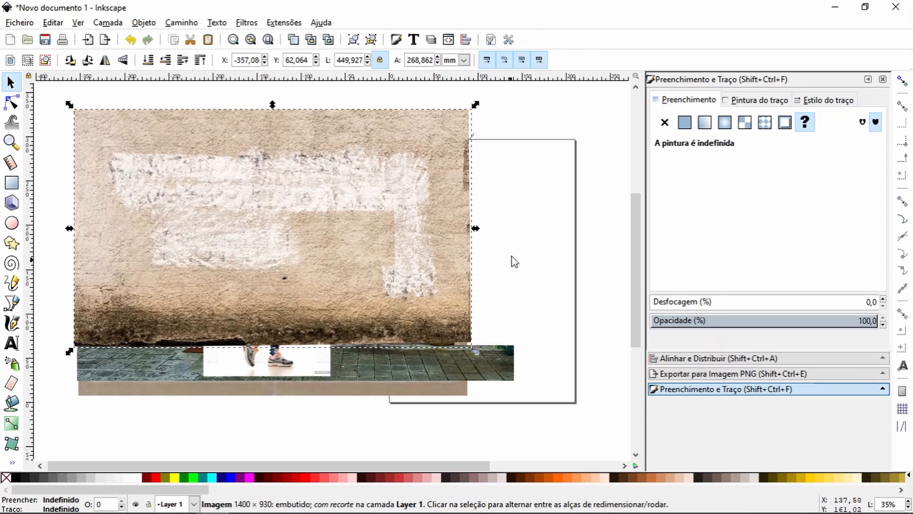
Step: Lower the plaster piece behind the window, door, pavement and woman, keeping it just above the brown backdrop
{"action": "left_click", "coordinate": [148, 60]}
{"action": "left_click", "coordinate": [182, 61]}
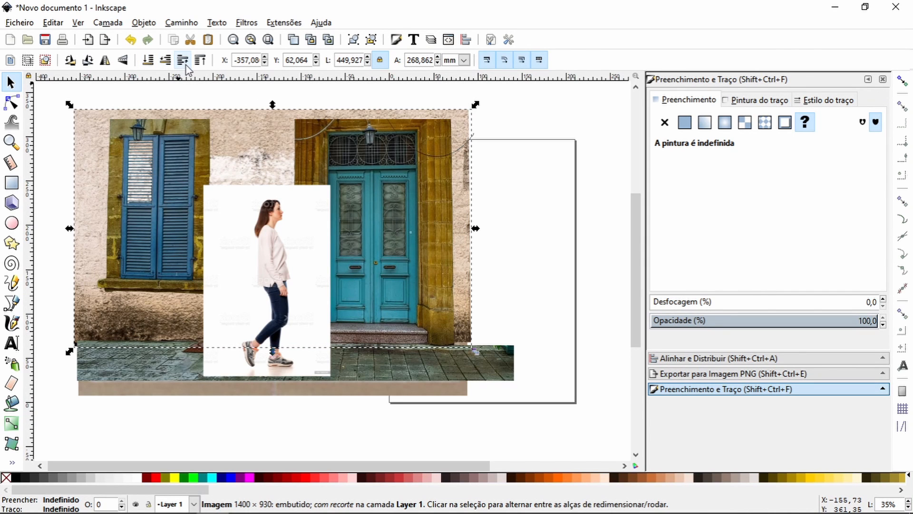
{"action": "left_click", "coordinate": [547, 247]}
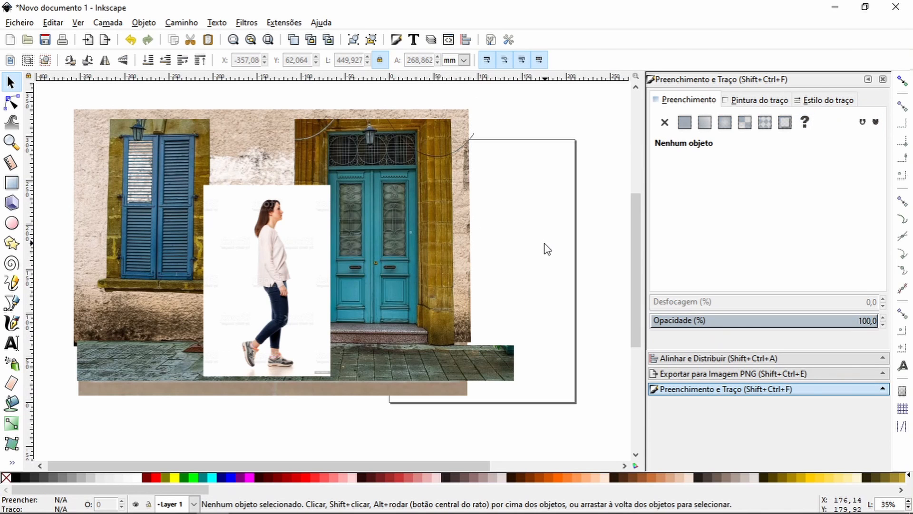
Step: Move the walking woman's photo out of the scene, to the right of the blue door
{"action": "left_click_drag", "start_coordinate": [263, 288], "coordinate": [615, 260]}
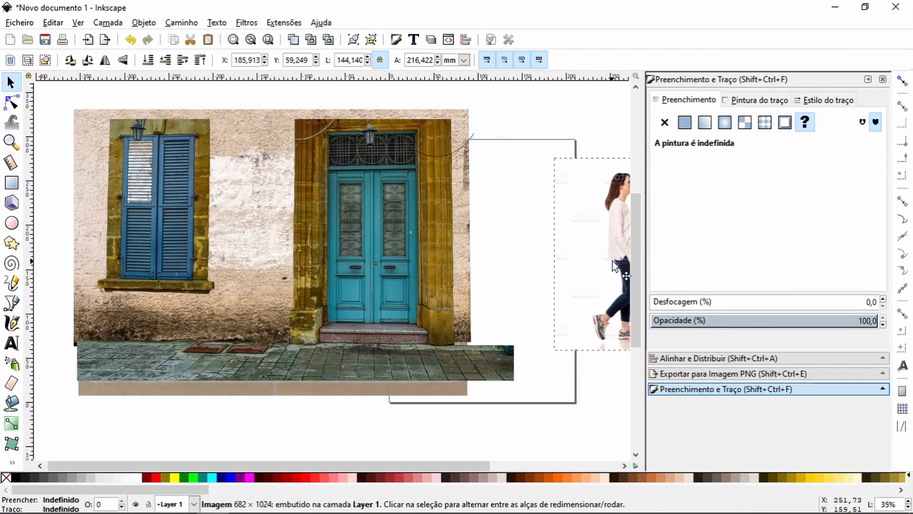
{"action": "left_click", "coordinate": [264, 255]}
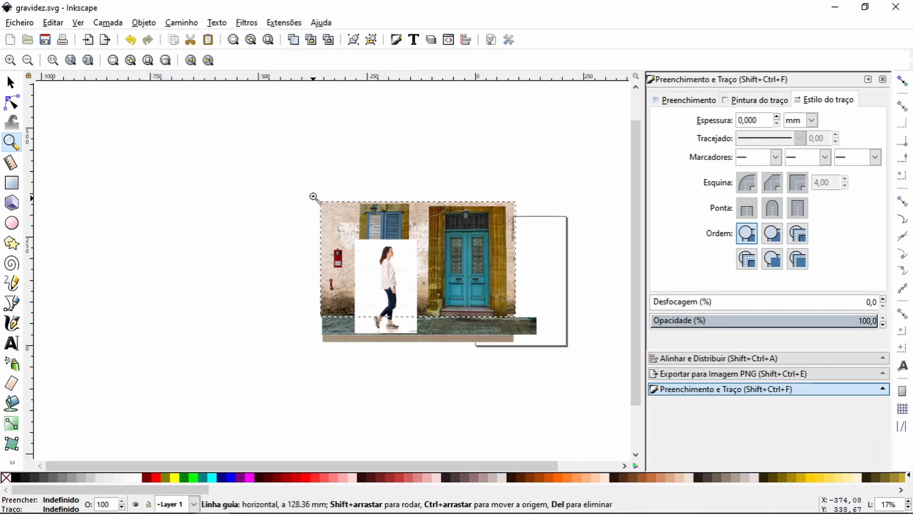
{"action": "left_click_drag", "start_coordinate": [313, 197], "coordinate": [522, 353]}
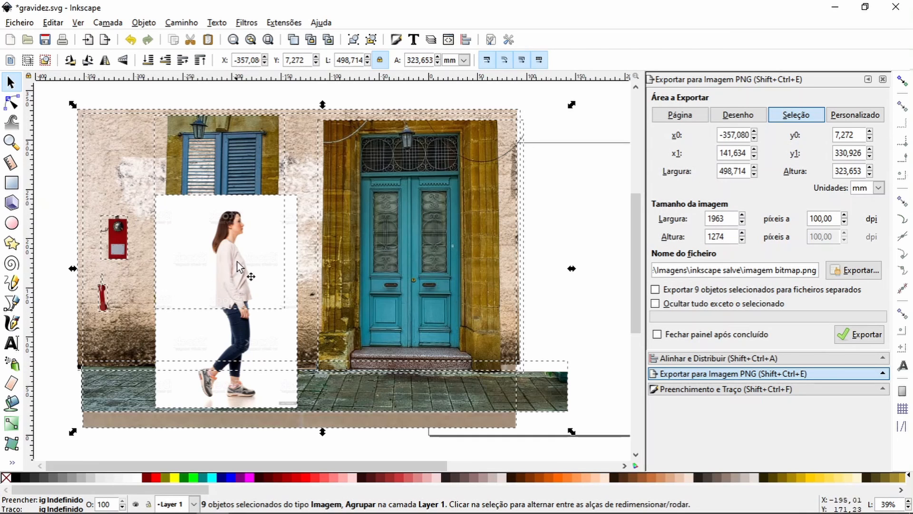
{"action": "left_click", "coordinate": [253, 93]}
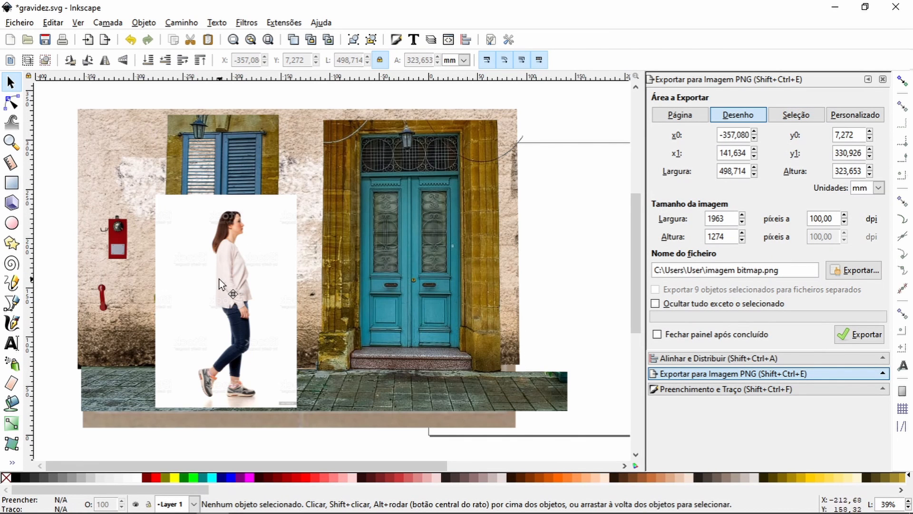
Step: Try scaling the woman's photo against the blue door to about 126 × 190 mm and placing it between window and door
{"action": "left_click_drag", "start_coordinate": [219, 278], "coordinate": [378, 228]}
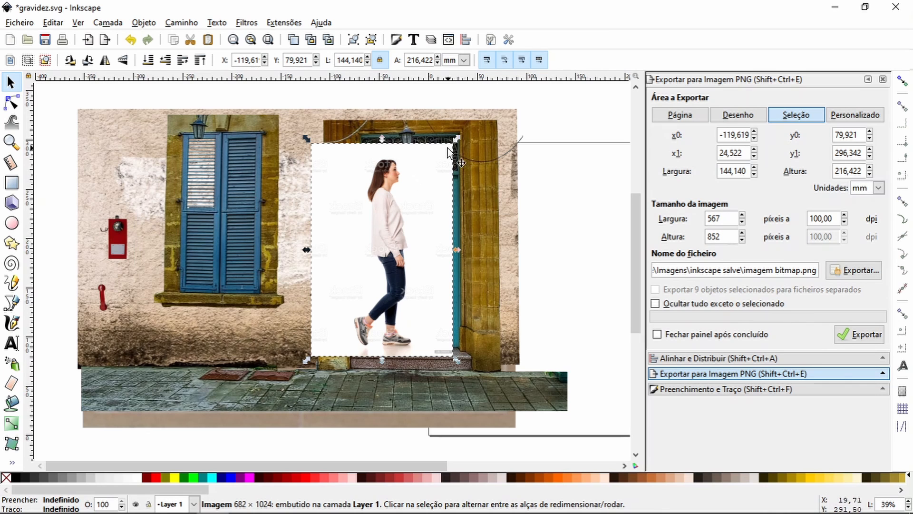
{"action": "left_click_drag", "start_coordinate": [455, 140], "coordinate": [431, 166]}
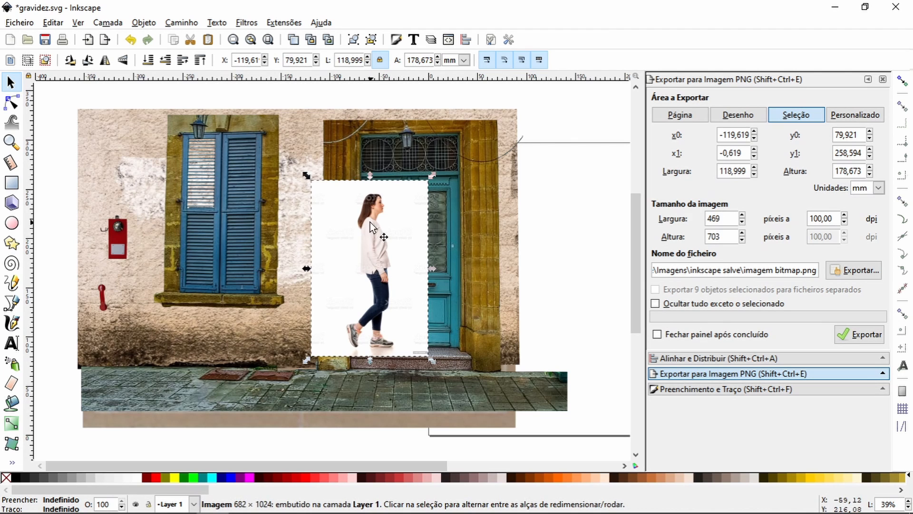
{"action": "left_click_drag", "start_coordinate": [372, 227], "coordinate": [270, 281]}
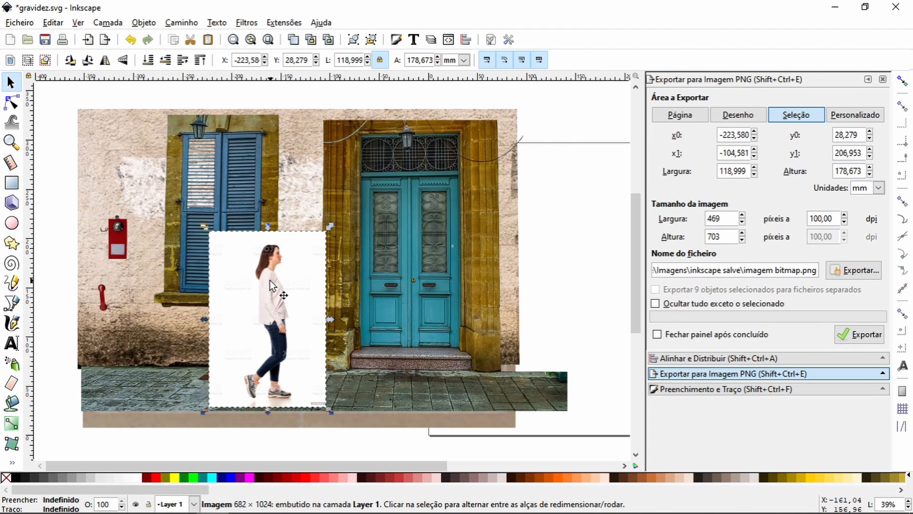
{"action": "left_click_drag", "start_coordinate": [325, 231], "coordinate": [336, 215]}
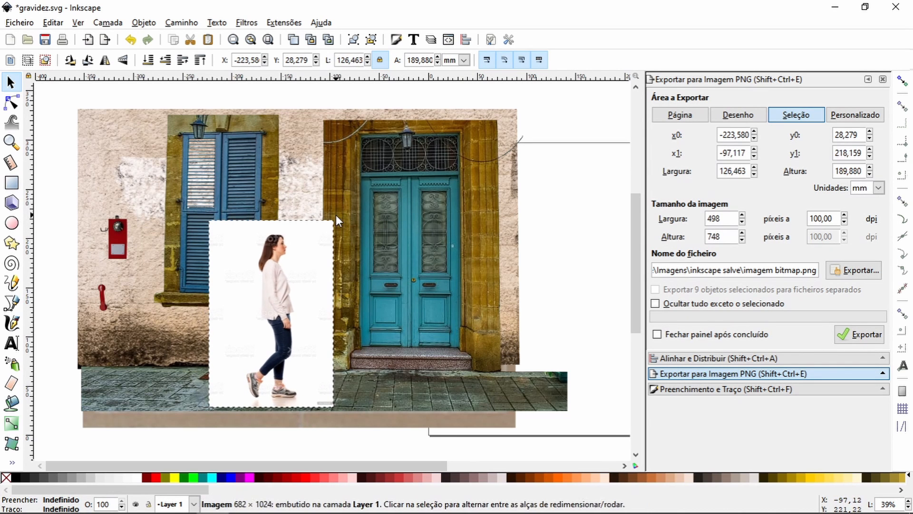
Step: Try comparing the woman's photo with the door again, resizing it to about 121 × 182 mm and returning it beside the window
{"action": "left_click_drag", "start_coordinate": [287, 283], "coordinate": [392, 237]}
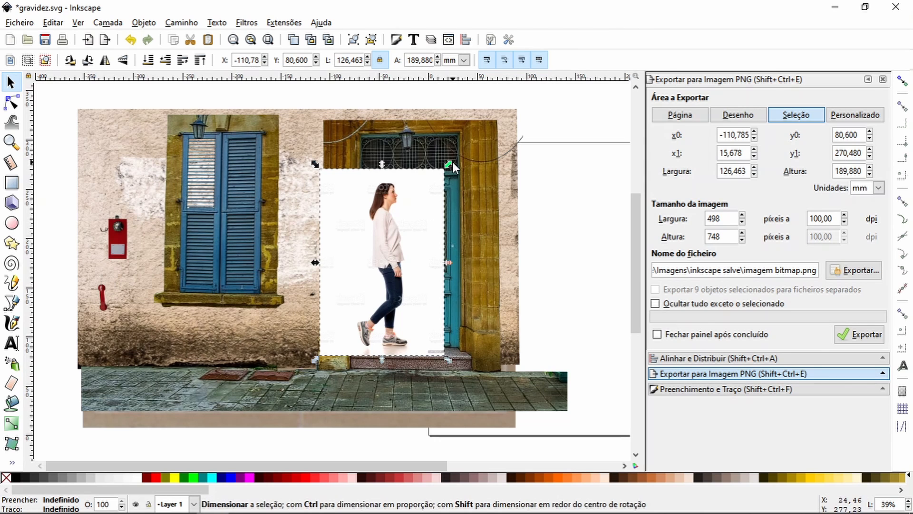
{"action": "left_click_drag", "start_coordinate": [450, 162], "coordinate": [438, 172]}
{"action": "left_click_drag", "start_coordinate": [381, 236], "coordinate": [258, 291]}
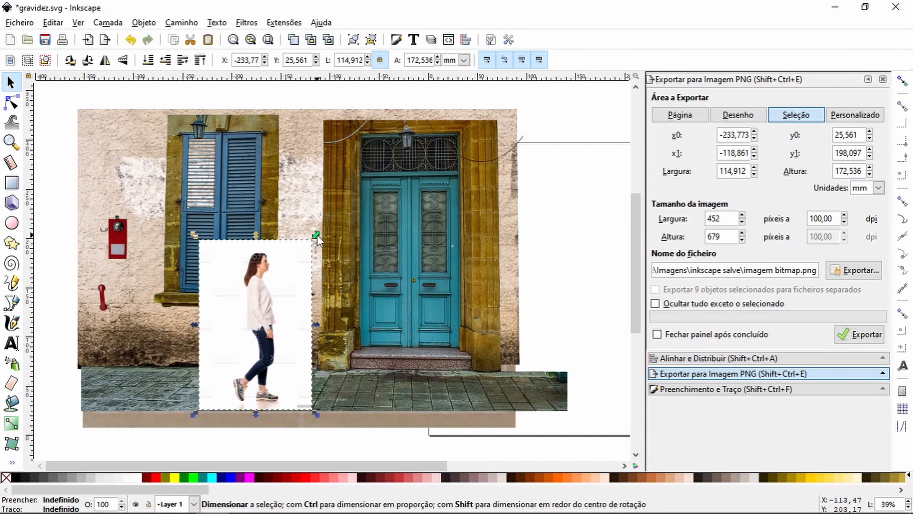
{"action": "left_click_drag", "start_coordinate": [316, 236], "coordinate": [325, 225]}
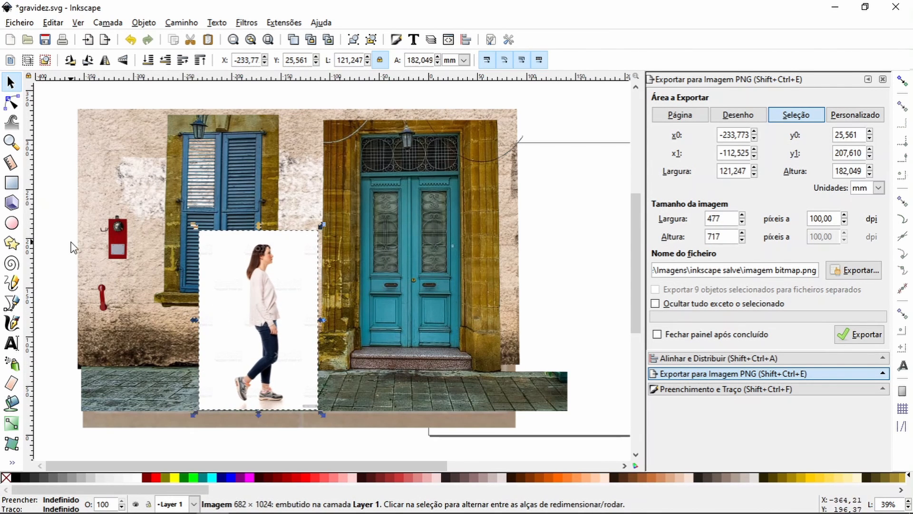
Step: Try moving the red wall telephone and its handset down the plaster to about X -338, Y 98 mm
{"action": "left_click", "coordinate": [52, 203]}
{"action": "left_click_drag", "start_coordinate": [52, 200], "coordinate": [160, 337]}
{"action": "left_click_drag", "start_coordinate": [116, 241], "coordinate": [115, 275]}
{"action": "left_click", "coordinate": [51, 236]}
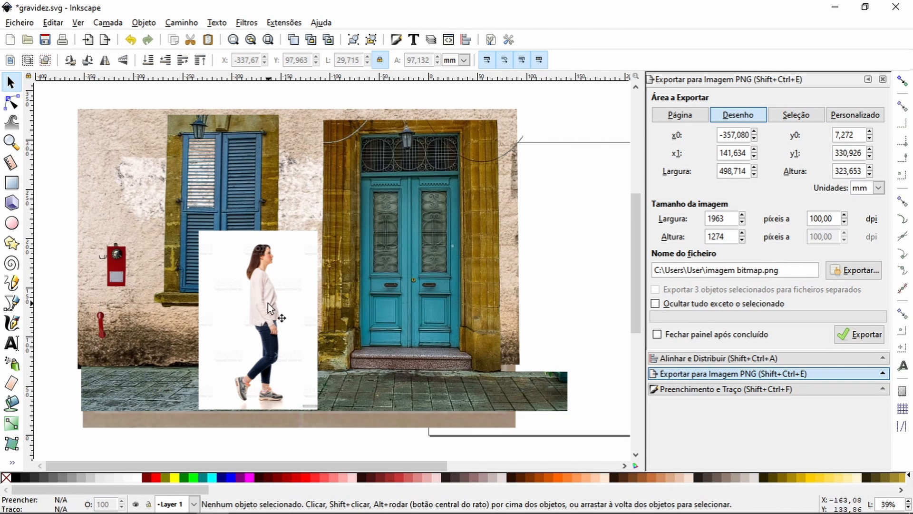
Step: Scale the woman's photo against the door to about 125 × 188 mm and place it at about X -219, Y 32 mm
{"action": "left_click", "coordinate": [295, 286]}
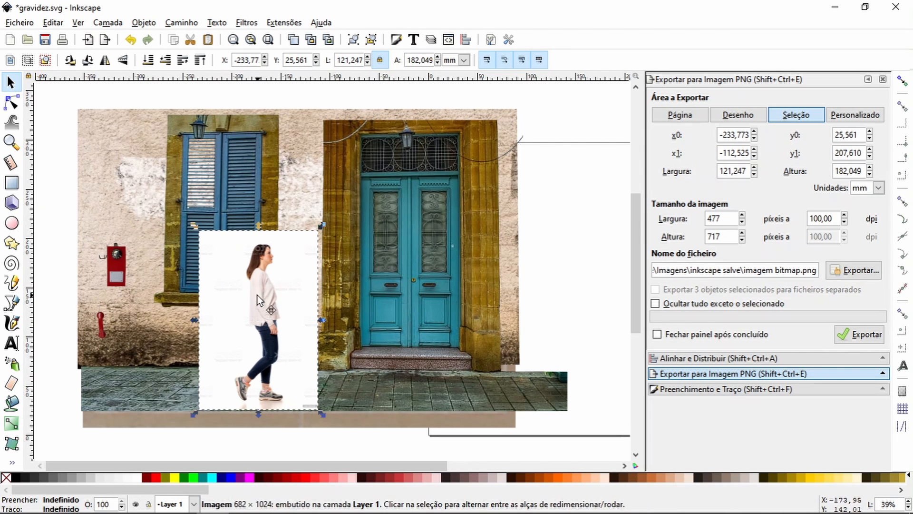
{"action": "left_click_drag", "start_coordinate": [261, 294], "coordinate": [381, 248]}
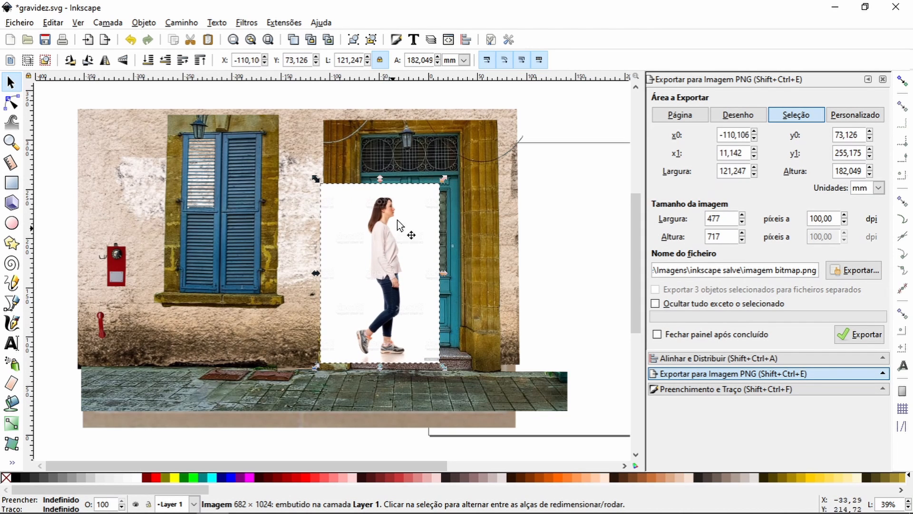
{"action": "left_click_drag", "start_coordinate": [444, 180], "coordinate": [449, 173]}
{"action": "left_click_drag", "start_coordinate": [382, 254], "coordinate": [273, 291]}
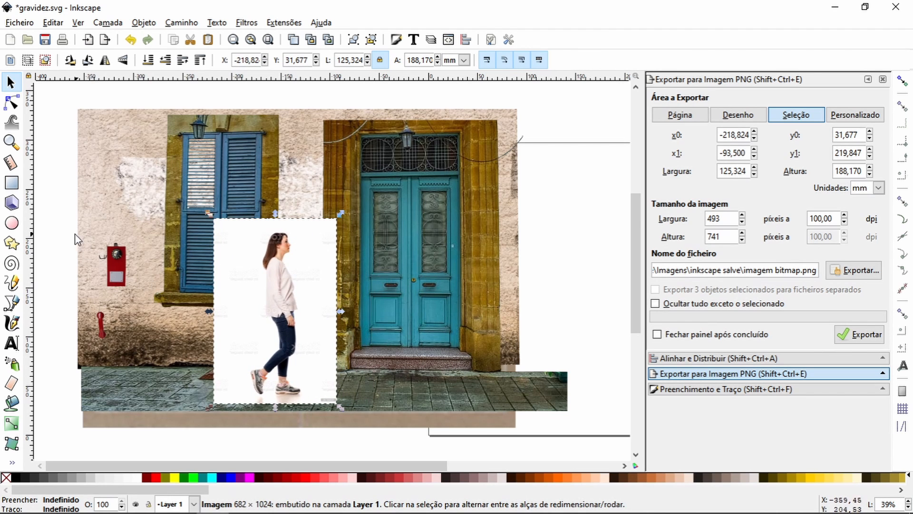
Step: Move the red wall telephone and its handset together to about X -332, Y 111 mm on the plaster
{"action": "left_click_drag", "start_coordinate": [48, 228], "coordinate": [152, 376]}
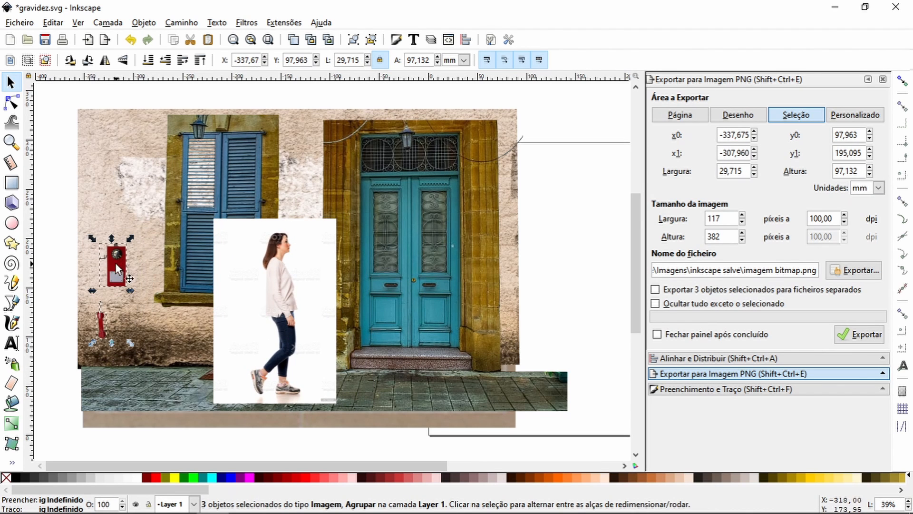
{"action": "left_click_drag", "start_coordinate": [116, 265], "coordinate": [122, 248]}
{"action": "left_click", "coordinate": [54, 253]}
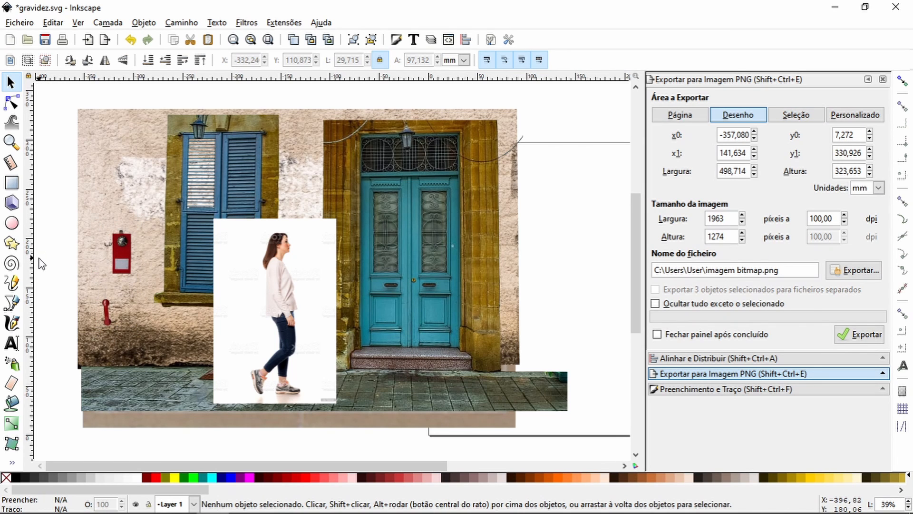
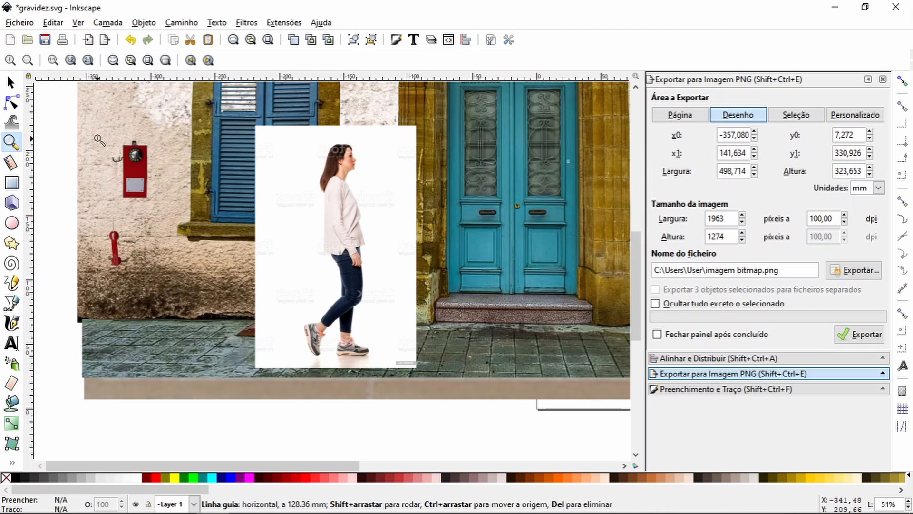
Step: Move the red handset together with its short metal cord down the plaster to about X -331, Y 100 mm
{"action": "left_click_drag", "start_coordinate": [90, 133], "coordinate": [175, 269]}
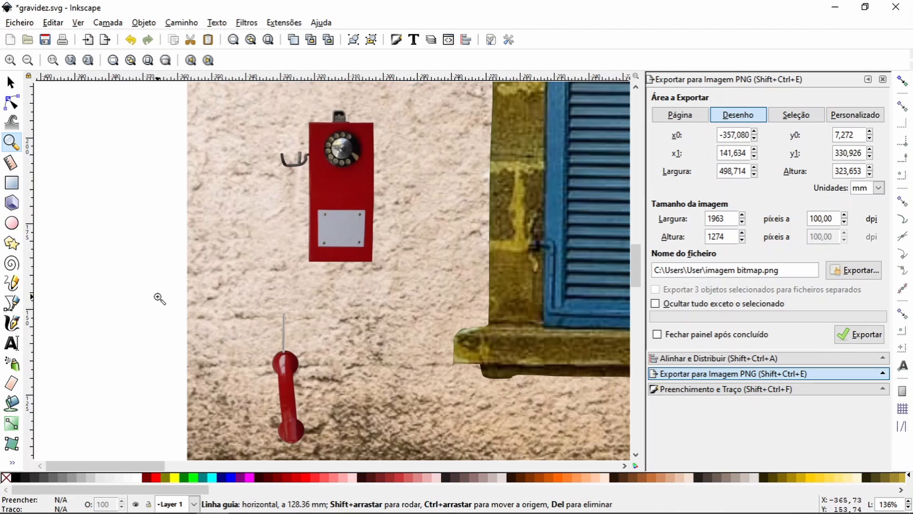
{"action": "left_click", "coordinate": [10, 82]}
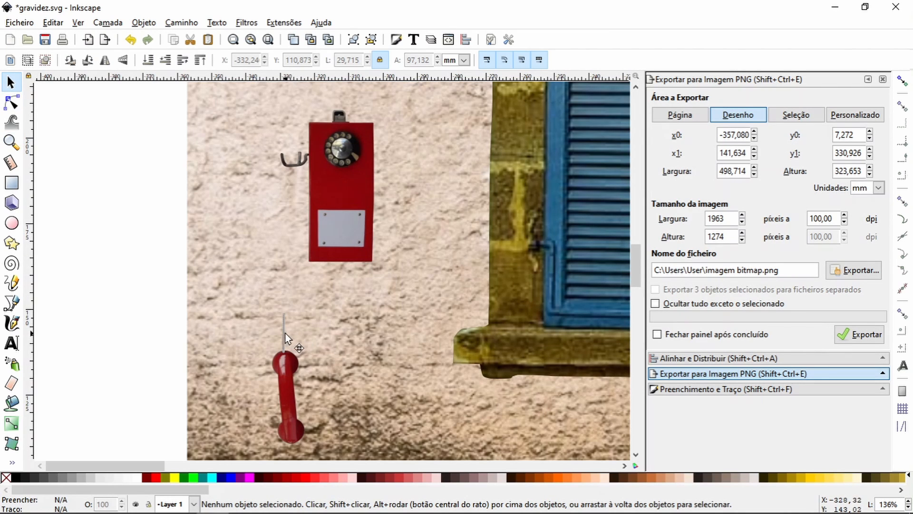
{"action": "left_click", "coordinate": [312, 349]}
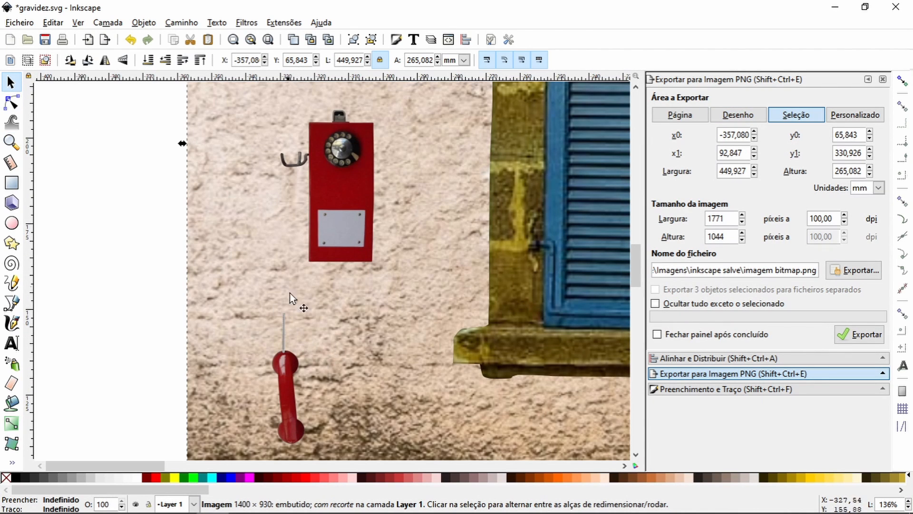
{"action": "left_click", "coordinate": [284, 329]}
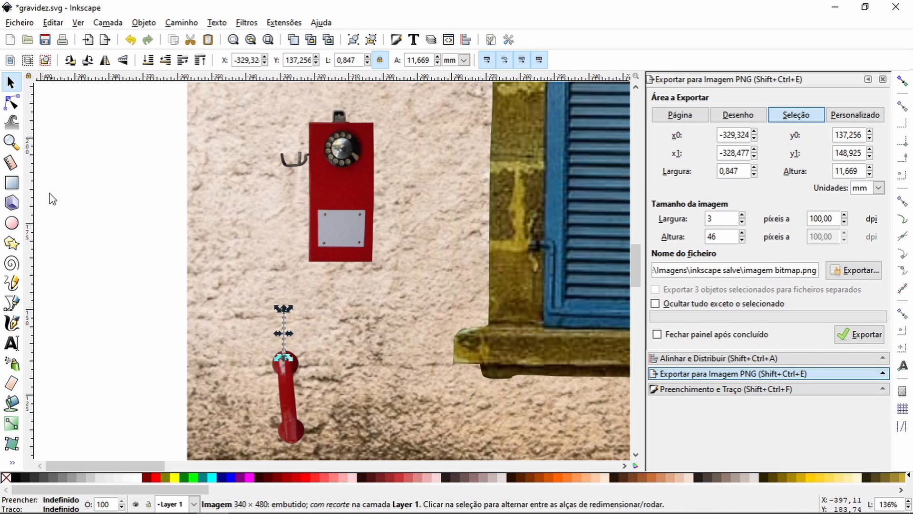
{"action": "left_click", "coordinate": [11, 143]}
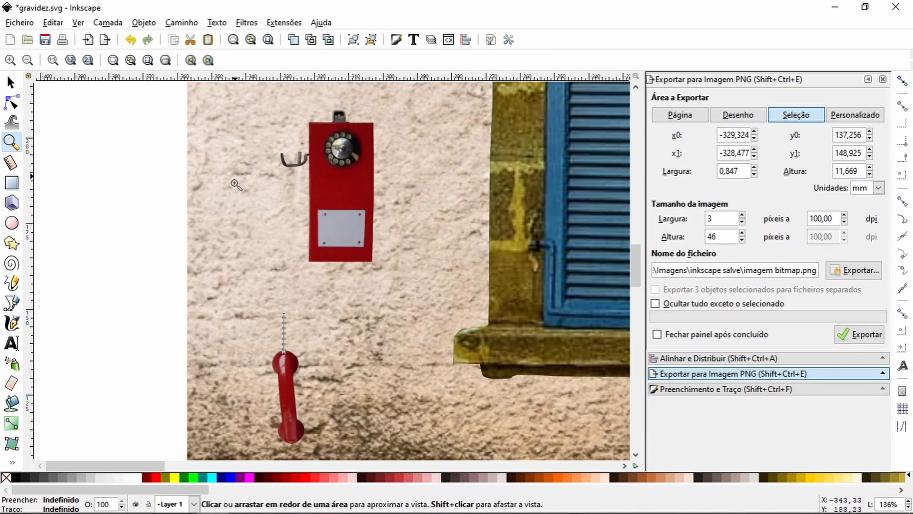
{"action": "left_click_drag", "start_coordinate": [235, 176], "coordinate": [352, 397]}
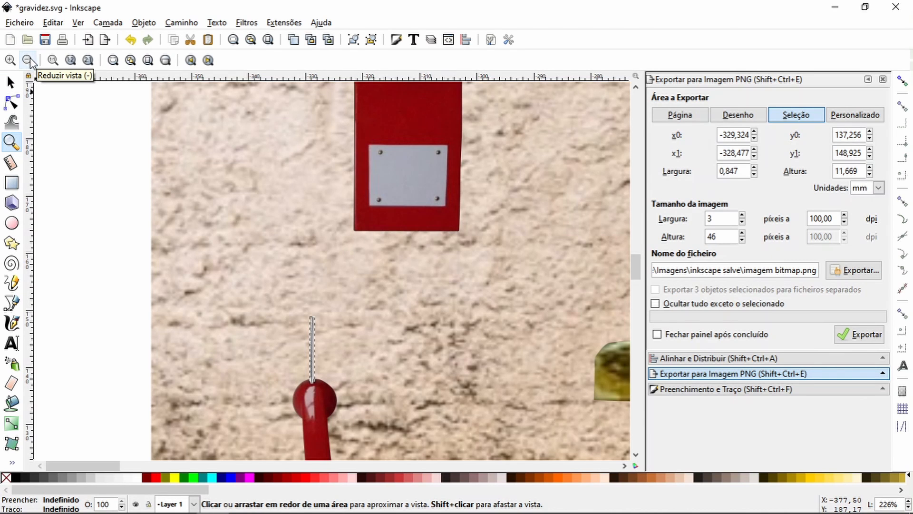
{"action": "scroll", "coordinate": [174, 293], "scroll_direction": "down", "scroll_amount": 8}
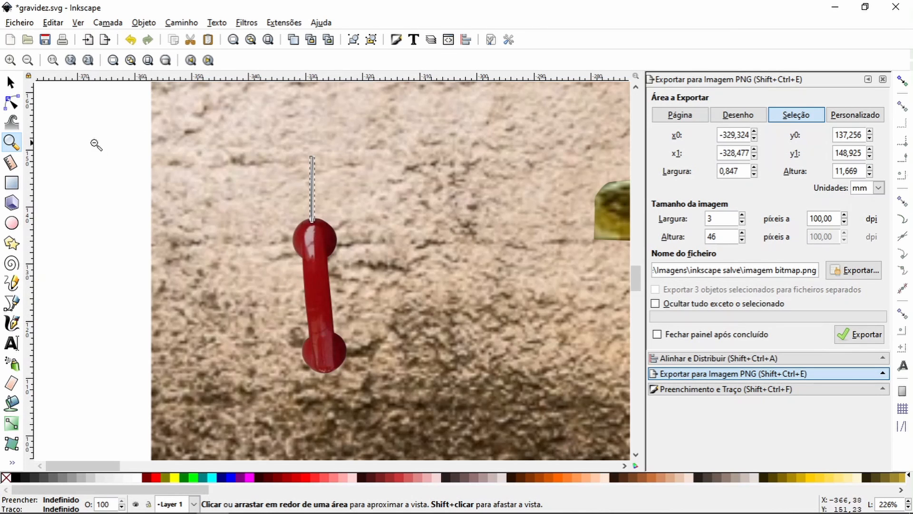
{"action": "left_click", "coordinate": [11, 82]}
{"action": "left_click", "coordinate": [320, 314], "text": "shift"}
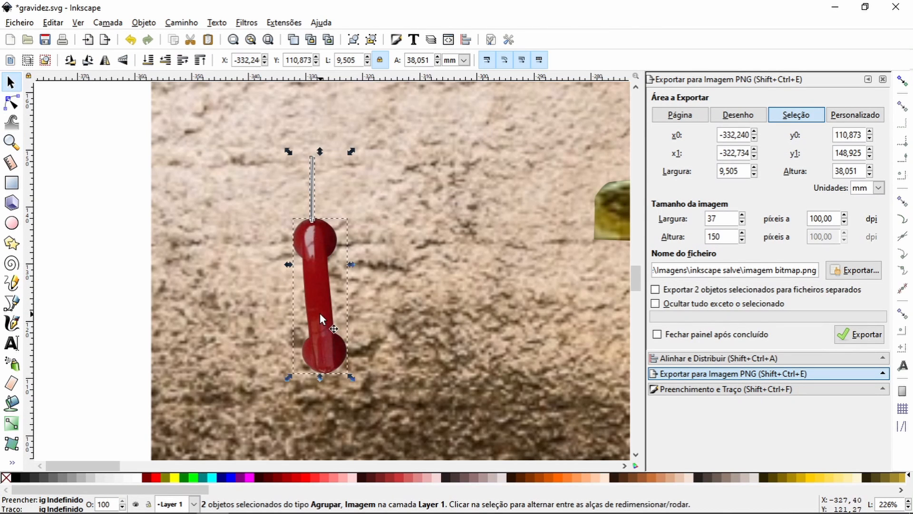
{"action": "left_click_drag", "start_coordinate": [320, 313], "coordinate": [329, 376]}
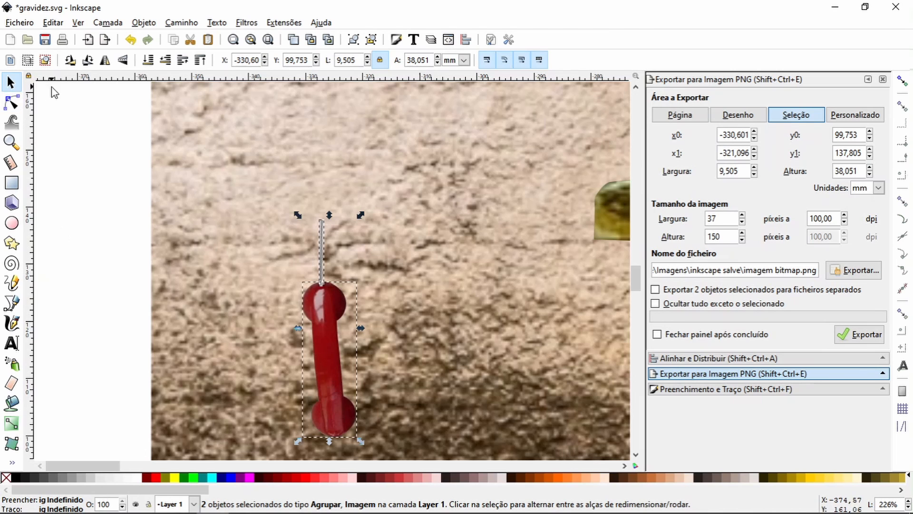
Step: Duplicate the handset's short metal cord piece and move the copy straight up to about Y 134 mm, overlapping the original
{"action": "left_click", "coordinate": [12, 142]}
{"action": "left_click", "coordinate": [27, 60]}
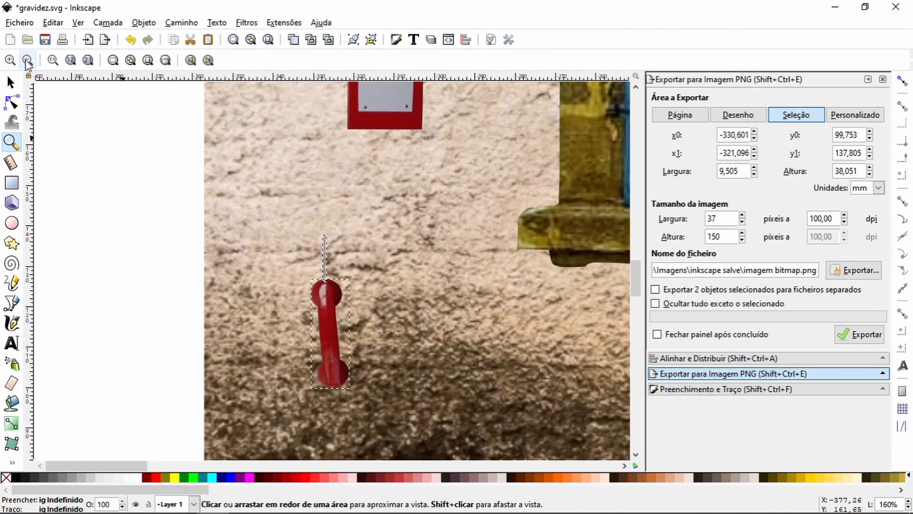
{"action": "left_click", "coordinate": [28, 60]}
{"action": "left_click", "coordinate": [27, 60]}
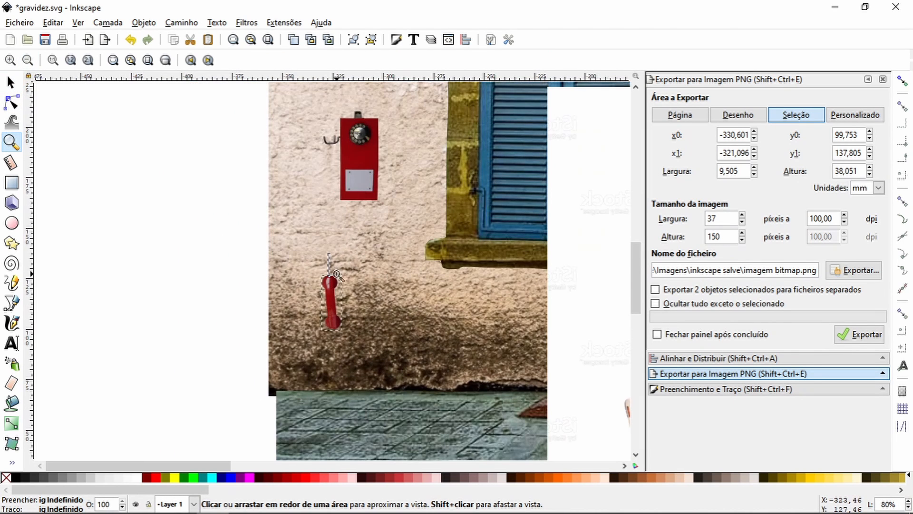
{"action": "left_click_drag", "start_coordinate": [302, 162], "coordinate": [367, 288]}
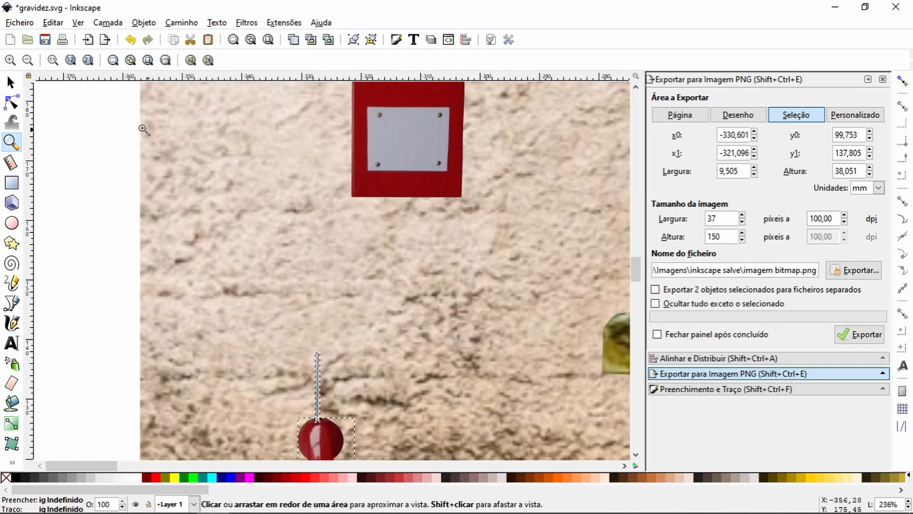
{"action": "left_click", "coordinate": [10, 82]}
{"action": "left_click", "coordinate": [84, 312]}
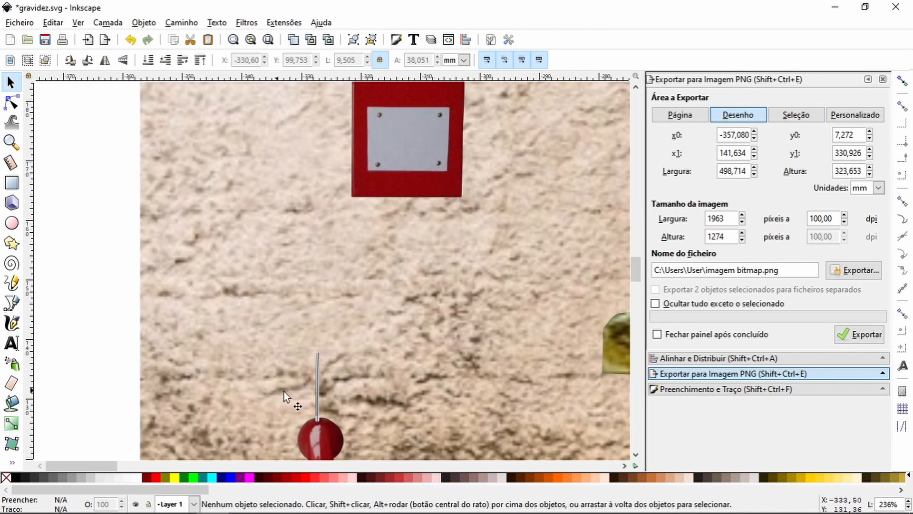
{"action": "left_click", "coordinate": [316, 387]}
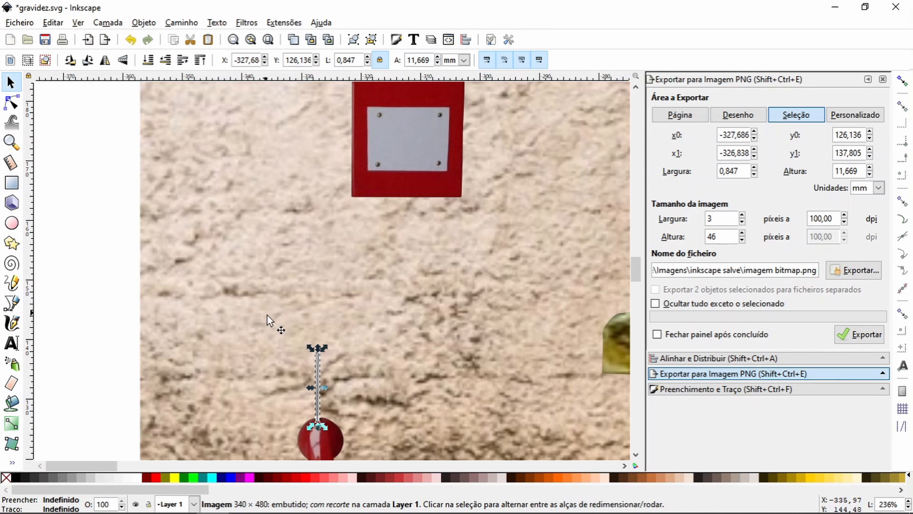
{"action": "left_click", "coordinate": [136, 363]}
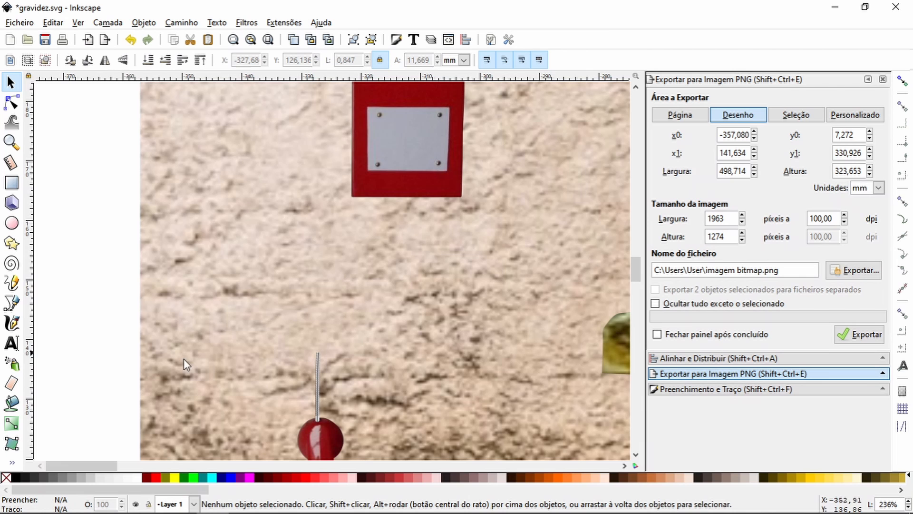
{"action": "left_click", "coordinate": [318, 384]}
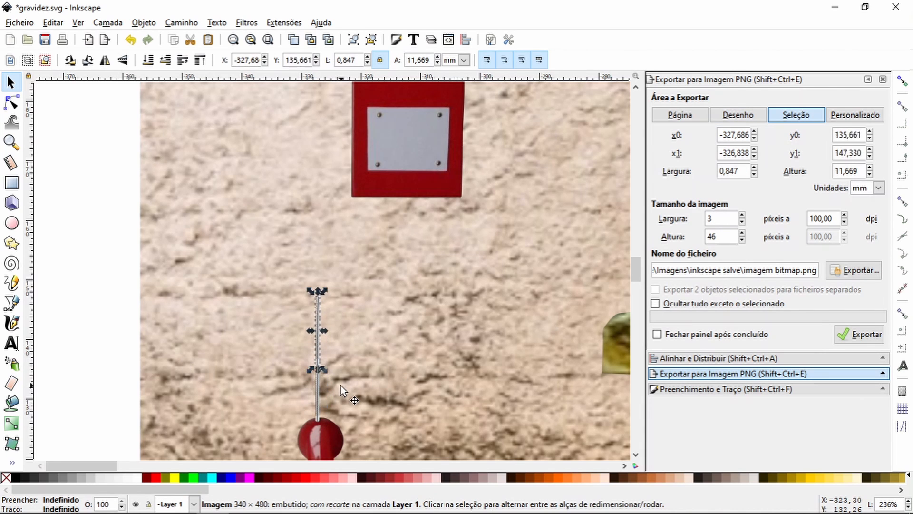
{"action": "key", "text": "Up"}
{"action": "key", "text": "Up"}
{"action": "key", "text": "Up"}
{"action": "key", "text": "Up"}
{"action": "key", "text": "Up"}
{"action": "key", "text": "Up"}
{"action": "key", "text": "Up"}
{"action": "key", "text": "Up"}
{"action": "key", "text": "Up"}
{"action": "key", "text": "Up"}
{"action": "key", "text": "Up"}
{"action": "key", "text": "Up"}
{"action": "key", "text": "Up"}
{"action": "key", "text": "Up"}
{"action": "key", "text": "Down"}
{"action": "key", "text": "Down"}
{"action": "key", "text": "Down"}
{"action": "key", "text": "Down"}
{"action": "key", "text": "Down"}
{"action": "key", "text": "Down"}
{"action": "key", "text": "Down"}
{"action": "key", "text": "Down"}
{"action": "key", "text": "Down"}
{"action": "key", "text": "Down"}
{"action": "key", "text": "Down"}
{"action": "key", "text": "Down"}
{"action": "key", "text": "Down"}
{"action": "key", "text": "Down"}
{"action": "key", "text": "Down"}
{"action": "key", "text": "Down"}
{"action": "key", "text": "Down"}
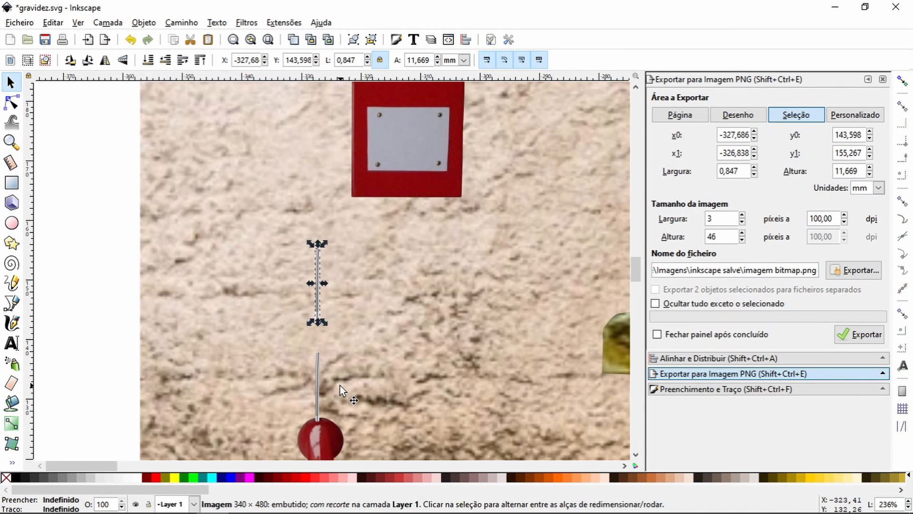
{"action": "key", "text": "Down"}
{"action": "key", "text": "Down"}
{"action": "key", "text": "Down"}
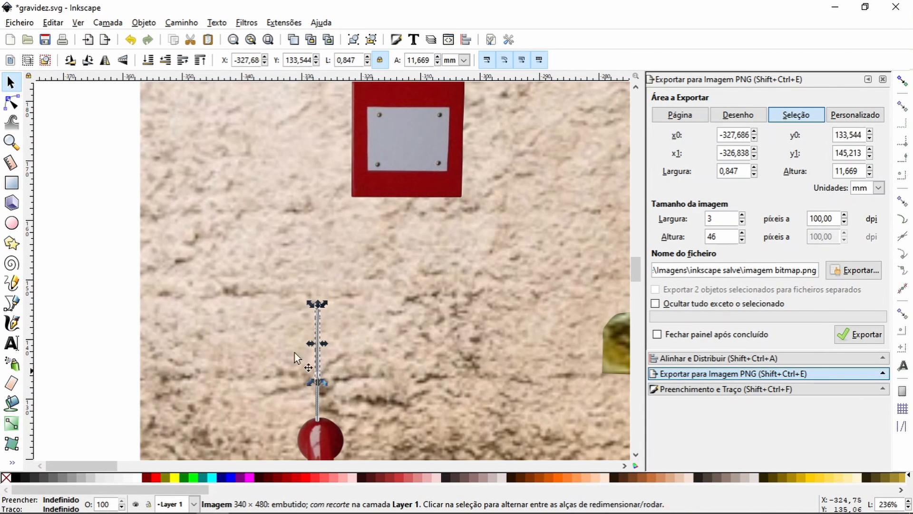
Step: Lower the copied cord piece behind the original in the stacking order and nudge it up to about Y 137 mm
{"action": "left_click", "coordinate": [11, 142]}
{"action": "left_click_drag", "start_coordinate": [291, 336], "coordinate": [368, 402]}
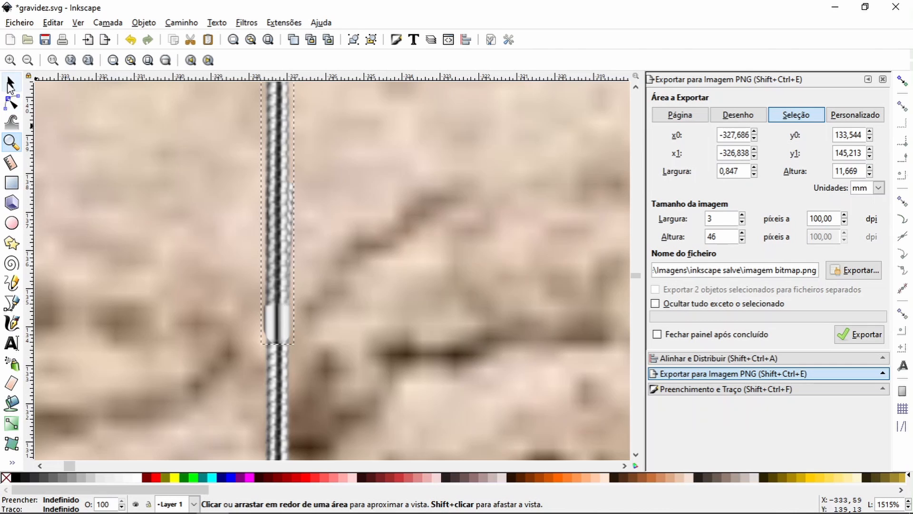
{"action": "left_click", "coordinate": [11, 85]}
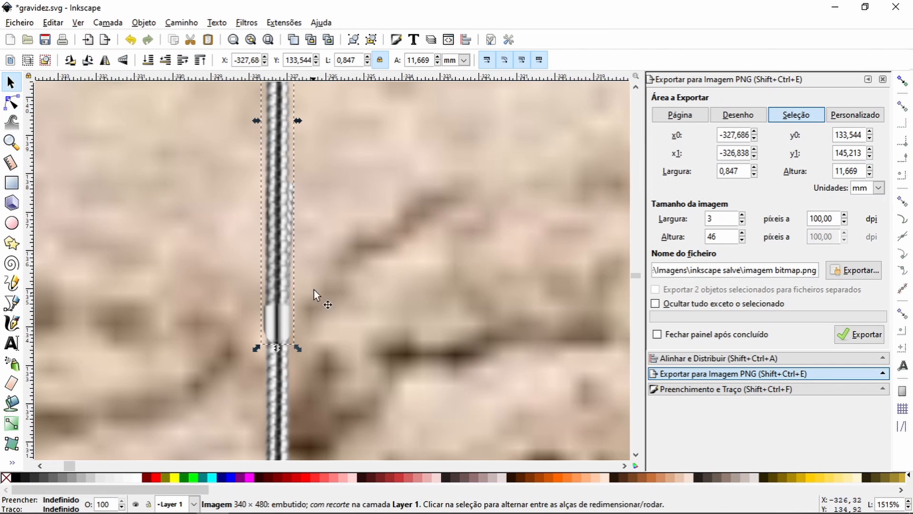
{"action": "left_click", "coordinate": [164, 61]}
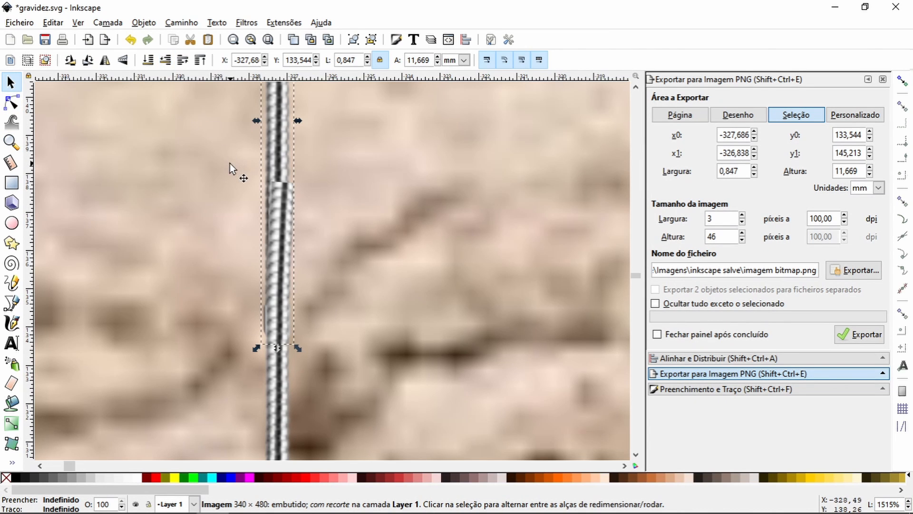
{"action": "key", "text": "Up"}
{"action": "key", "text": "Up"}
{"action": "key", "text": "Up"}
{"action": "key", "text": "Up"}
{"action": "key", "text": "Up"}
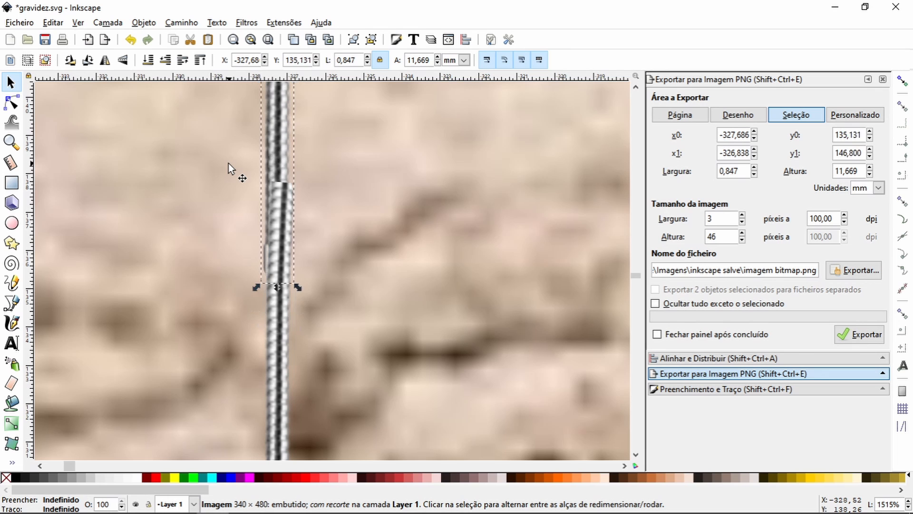
{"action": "key", "text": "Up"}
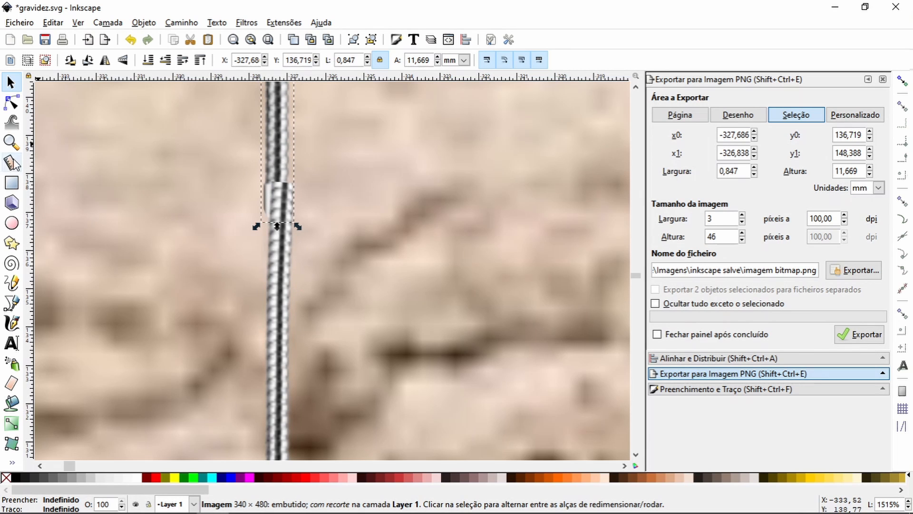
Step: Align the copied cord piece with the strands of the lower one at about X -327.54, Y 136.63 mm
{"action": "left_click", "coordinate": [11, 142]}
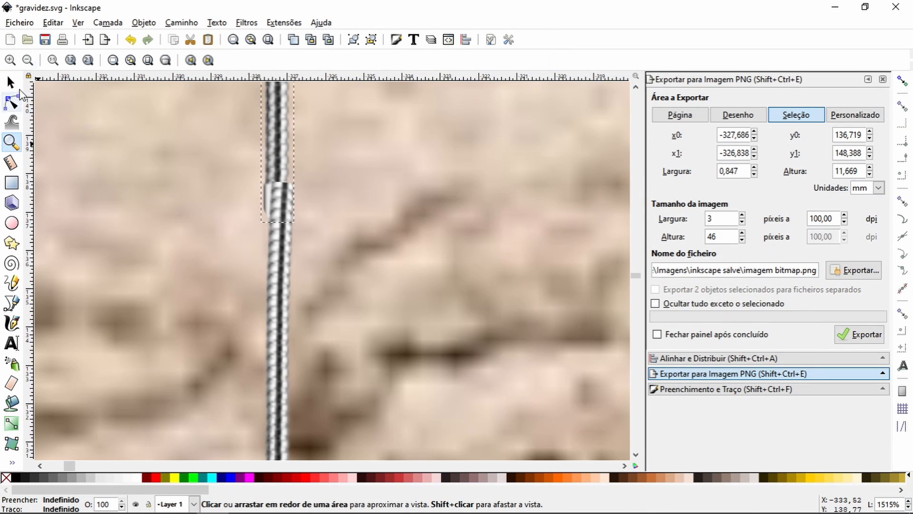
{"action": "left_click", "coordinate": [27, 60]}
{"action": "left_click", "coordinate": [27, 60]}
{"action": "left_click", "coordinate": [27, 60]}
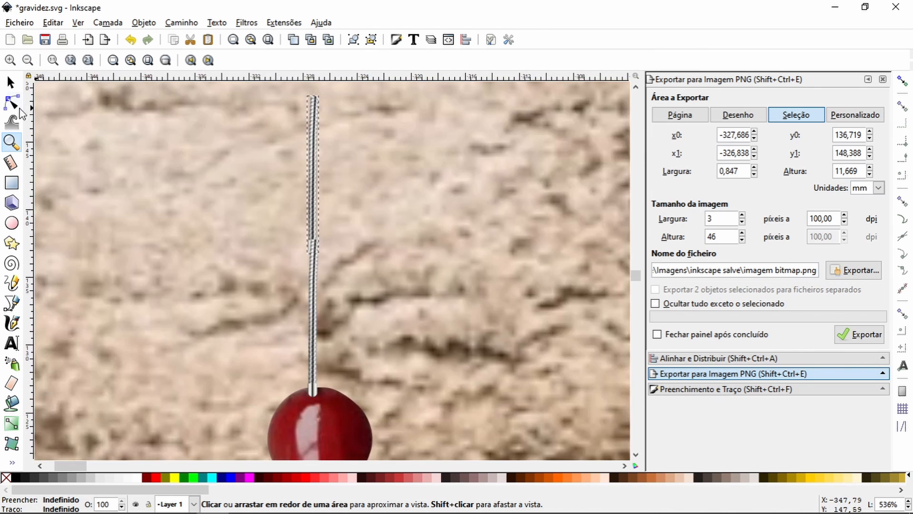
{"action": "left_click", "coordinate": [10, 82]}
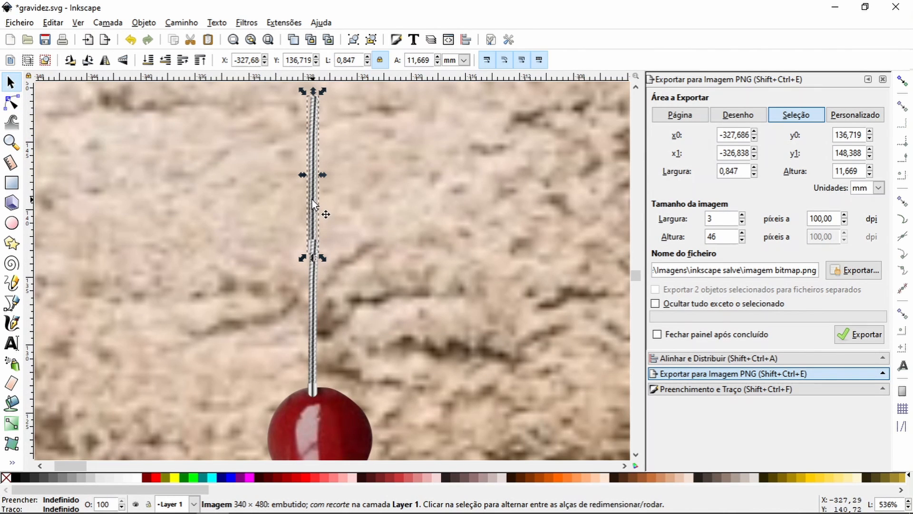
{"action": "left_click_drag", "start_coordinate": [313, 202], "coordinate": [323, 276]}
{"action": "left_click", "coordinate": [11, 141]}
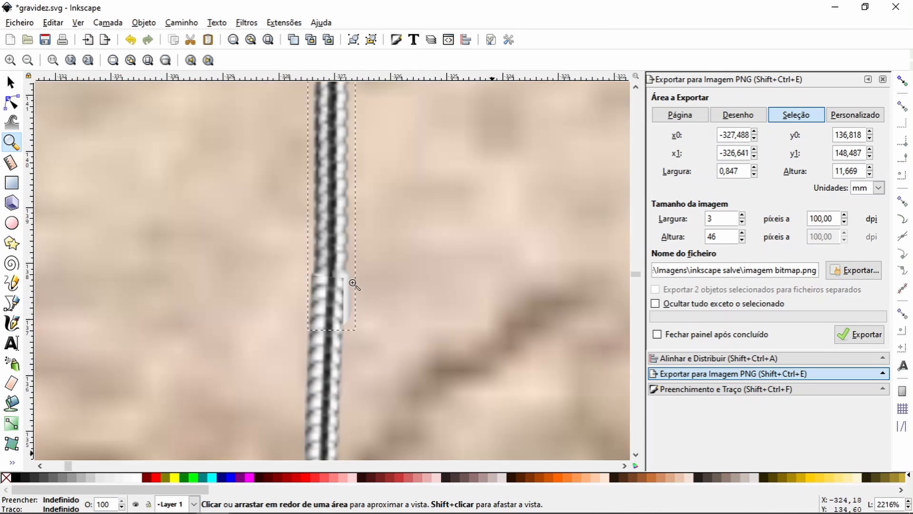
{"action": "left_click", "coordinate": [10, 83]}
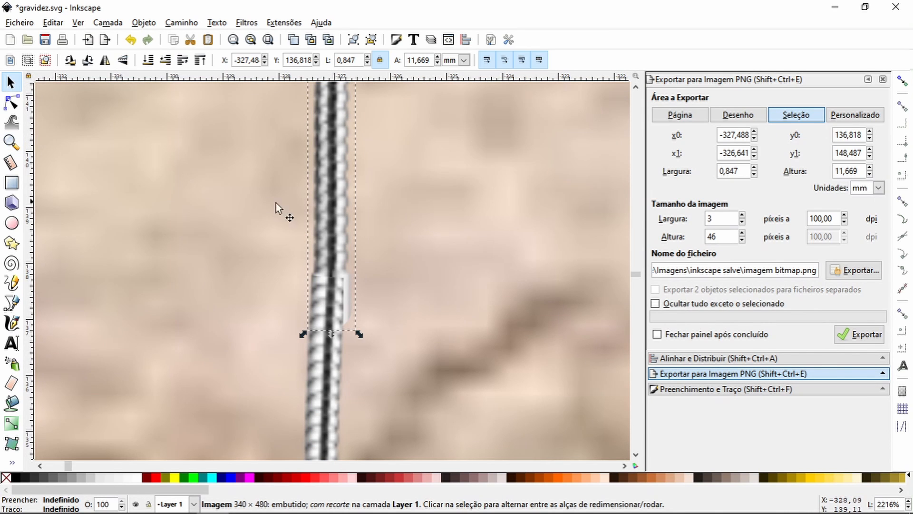
{"action": "left_click_drag", "start_coordinate": [338, 236], "coordinate": [333, 244]}
{"action": "left_click_drag", "start_coordinate": [335, 244], "coordinate": [334, 246]}
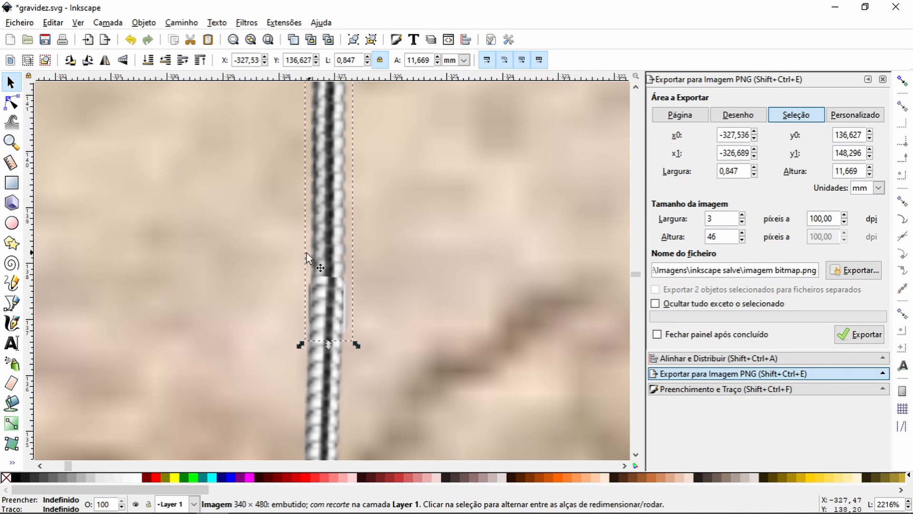
Step: Add clip-path nodes along both sides near the copied cord's lower end and pull its lower-right node inward to about X -327, Y 137.3 mm
{"action": "left_click", "coordinate": [12, 102]}
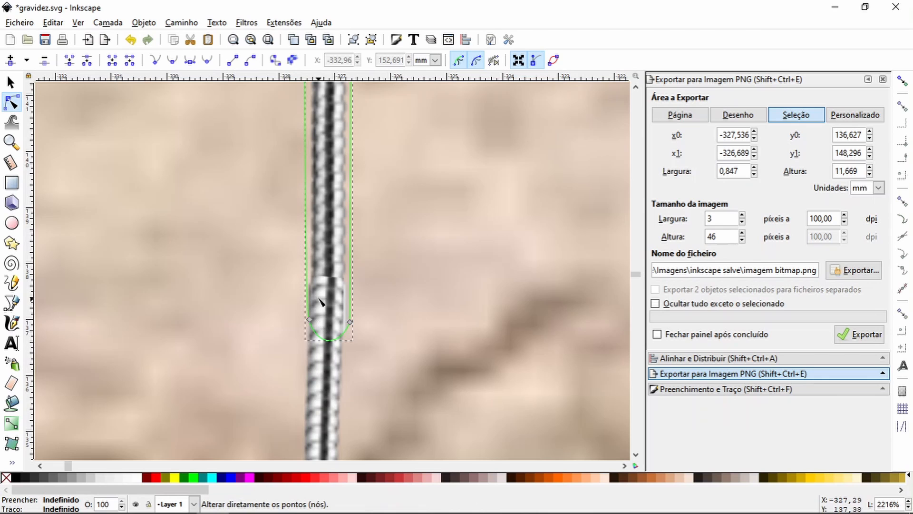
{"action": "double_click", "coordinate": [307, 273]}
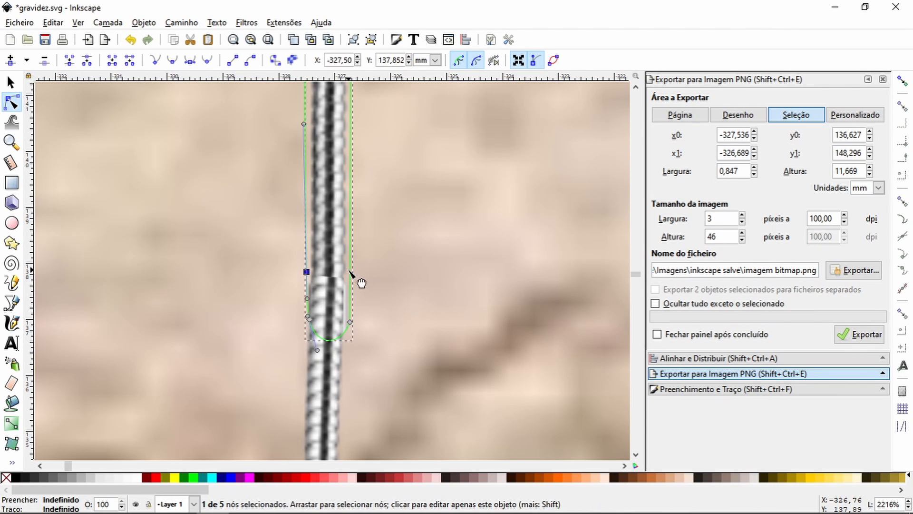
{"action": "left_click_drag", "start_coordinate": [350, 322], "coordinate": [334, 302]}
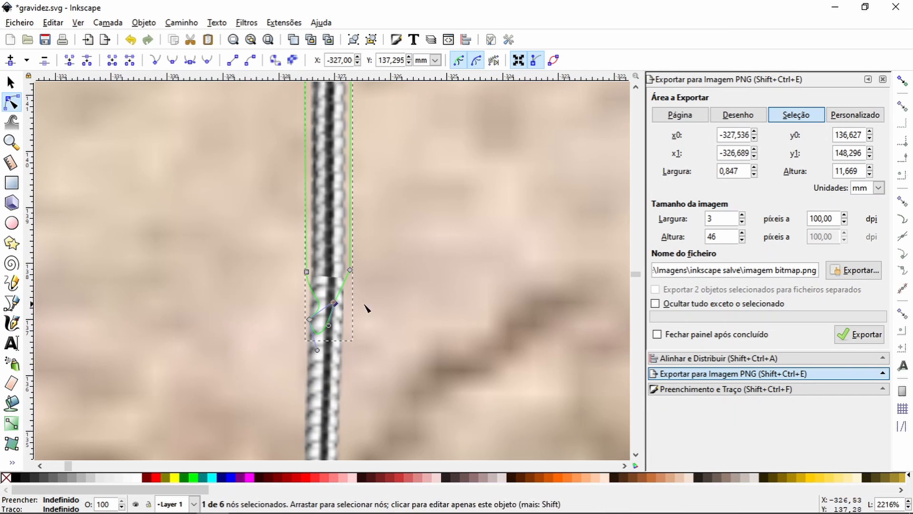
Step: Shift the trimmed cord piece slightly downward to join the lower cord piece
{"action": "key", "text": "s"}
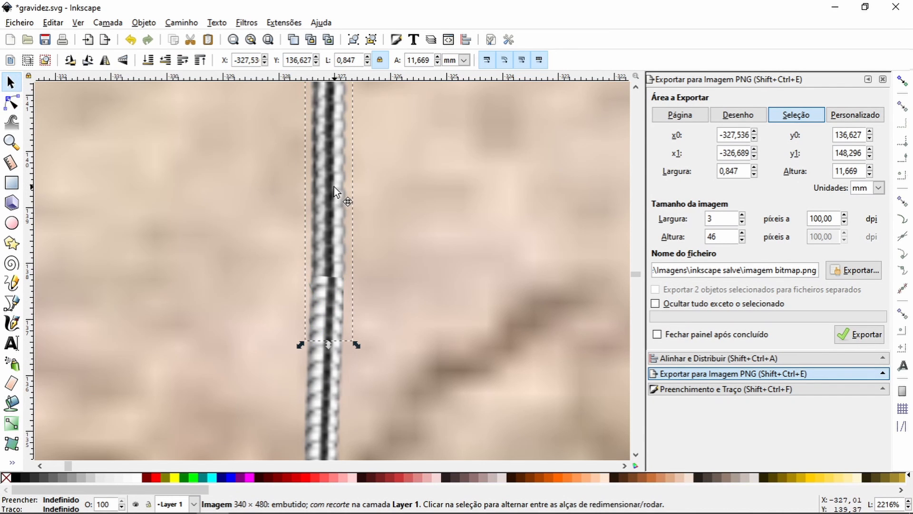
{"action": "left_click_drag", "start_coordinate": [336, 185], "coordinate": [337, 197]}
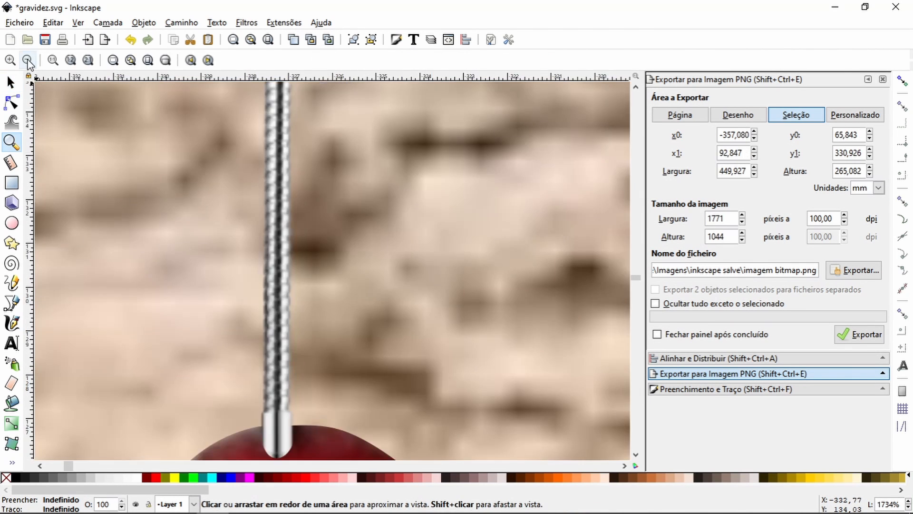
{"action": "left_click", "coordinate": [27, 60]}
{"action": "left_click", "coordinate": [27, 60]}
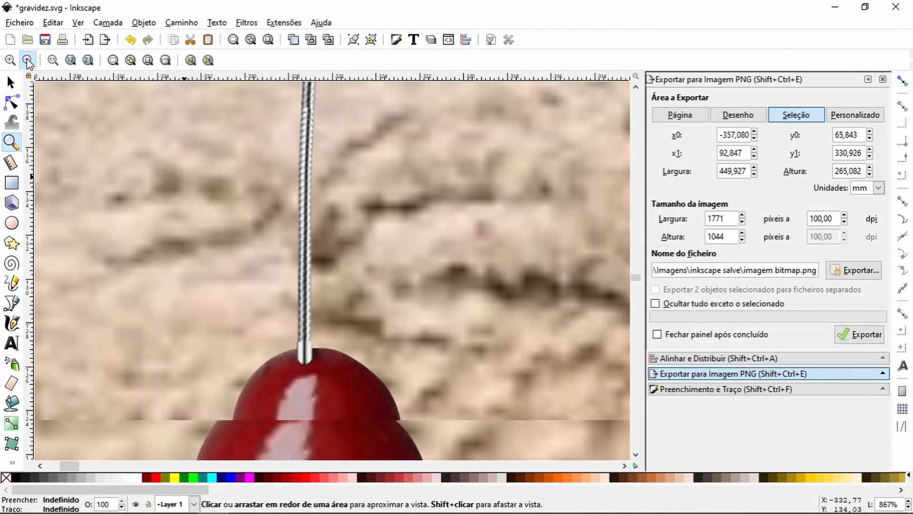
{"action": "left_click", "coordinate": [26, 60]}
{"action": "left_click", "coordinate": [26, 60]}
{"action": "left_click", "coordinate": [27, 60]}
{"action": "left_click", "coordinate": [27, 60]}
{"action": "left_click", "coordinate": [27, 60]}
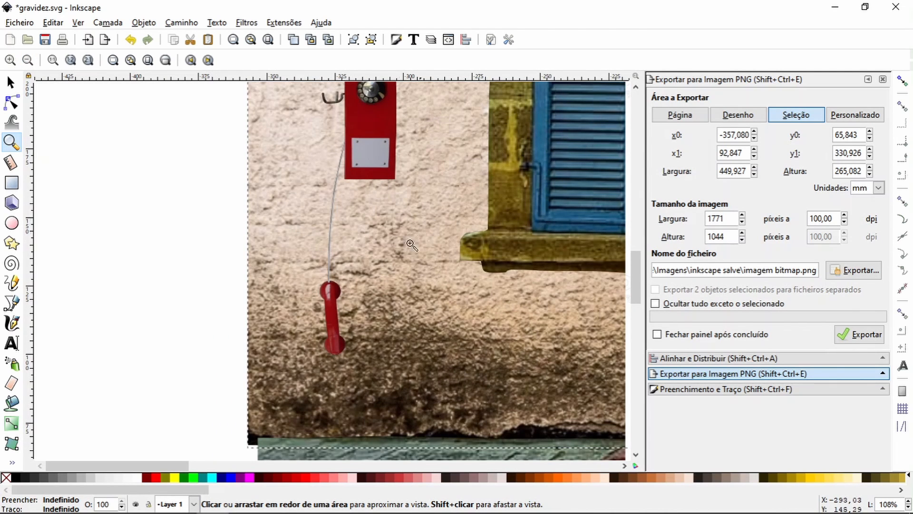
Step: Rotate the handset with its cord slightly counterclockwise and shift them to about X -324.78, Y 98.26 mm beside the telephone box
{"action": "left_click", "coordinate": [12, 85]}
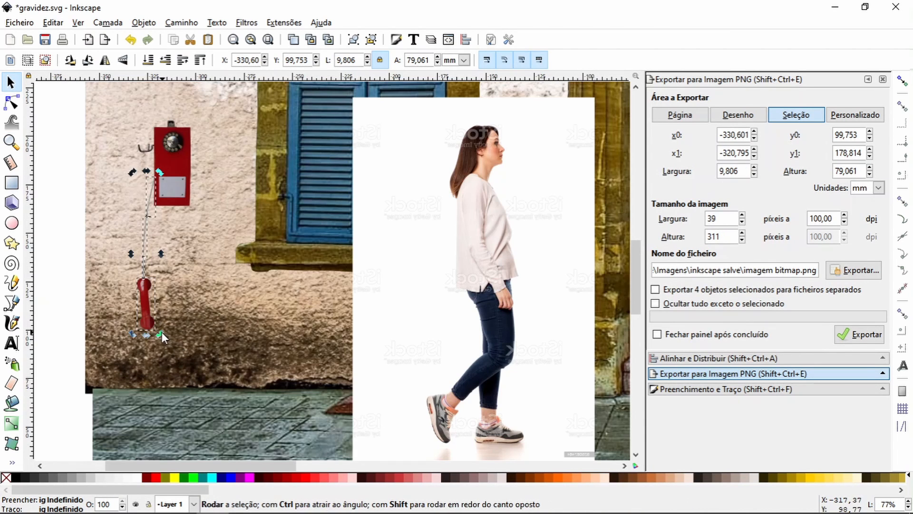
{"action": "left_click_drag", "start_coordinate": [162, 333], "coordinate": [170, 332]}
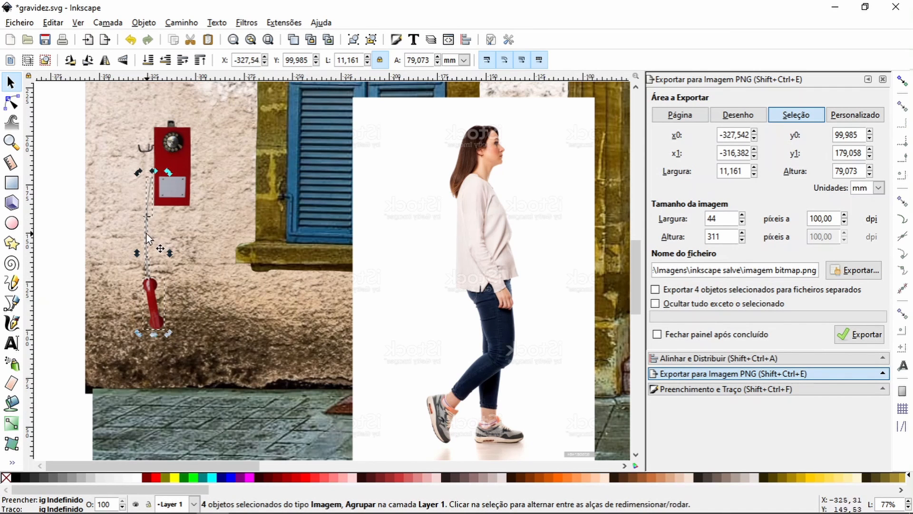
{"action": "left_click_drag", "start_coordinate": [146, 234], "coordinate": [152, 240]}
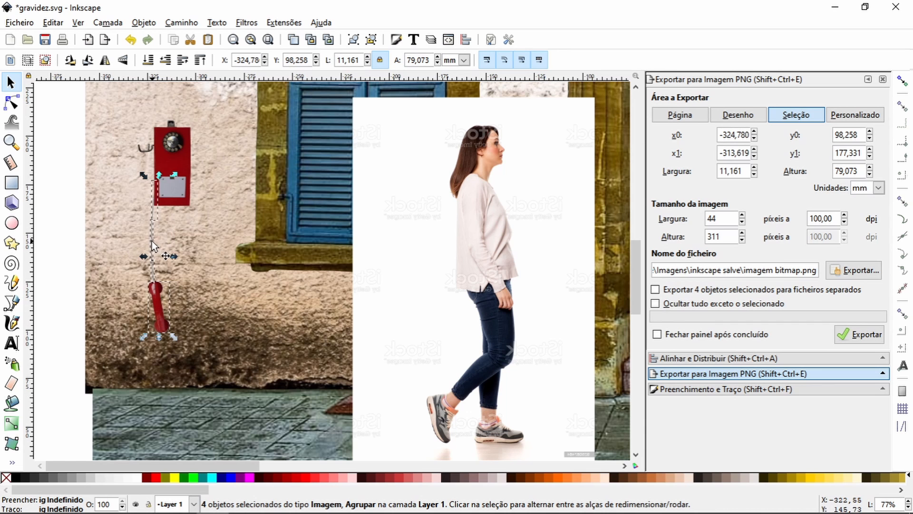
{"action": "left_click", "coordinate": [11, 142]}
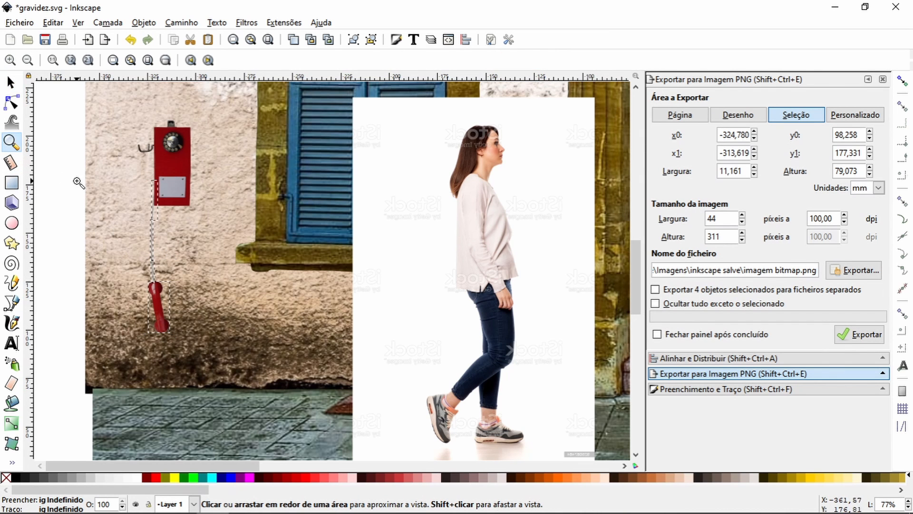
Step: Move the woman's image towards the telephone, to about X -248.18, Y 39.27 mm, and scale down the telephone with its handset
{"action": "left_click", "coordinate": [11, 82]}
{"action": "left_click_drag", "start_coordinate": [494, 258], "coordinate": [461, 250]}
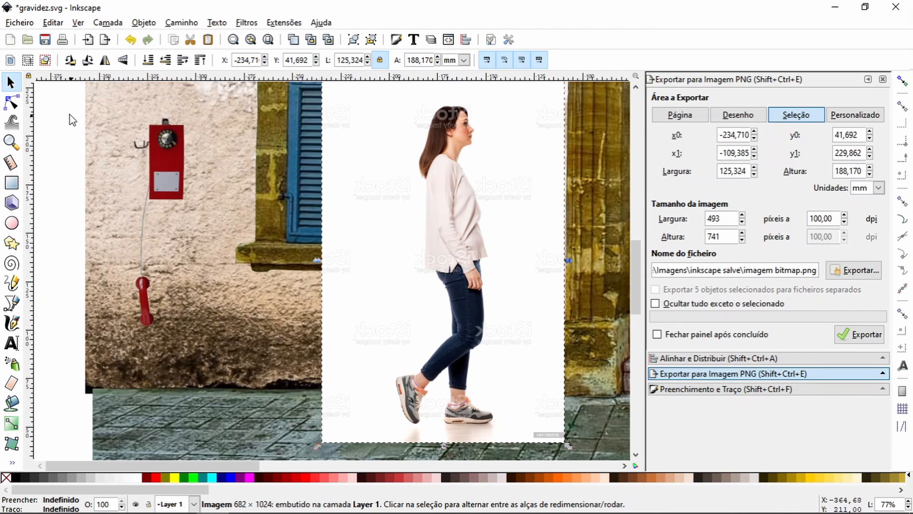
{"action": "left_click_drag", "start_coordinate": [57, 107], "coordinate": [184, 317]}
{"action": "left_click_drag", "start_coordinate": [445, 279], "coordinate": [418, 277]}
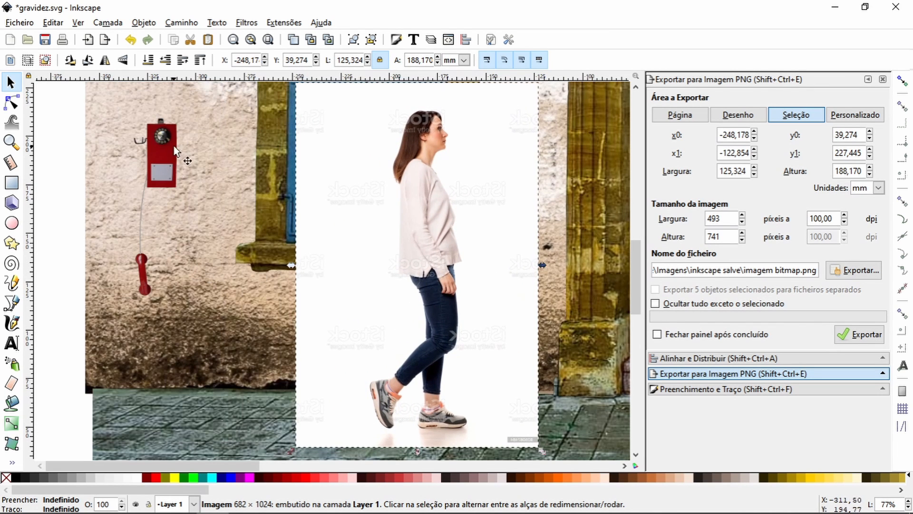
Step: Resize the telephone with its handset to about 22.8 × 94.7 mm and move the woman's image to about X -226.42, Y 34.44 mm
{"action": "left_click_drag", "start_coordinate": [63, 104], "coordinate": [212, 319]}
{"action": "left_click_drag", "start_coordinate": [185, 117], "coordinate": [187, 108]}
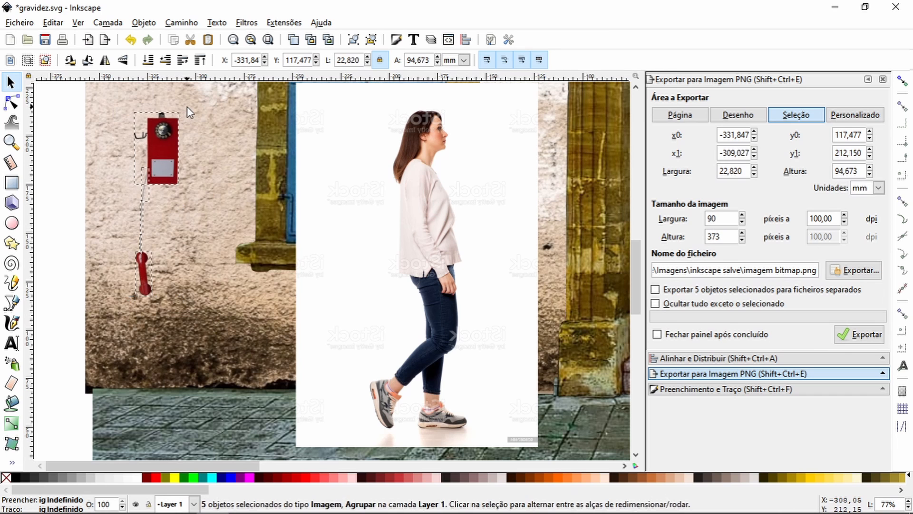
{"action": "key", "text": "Escape"}
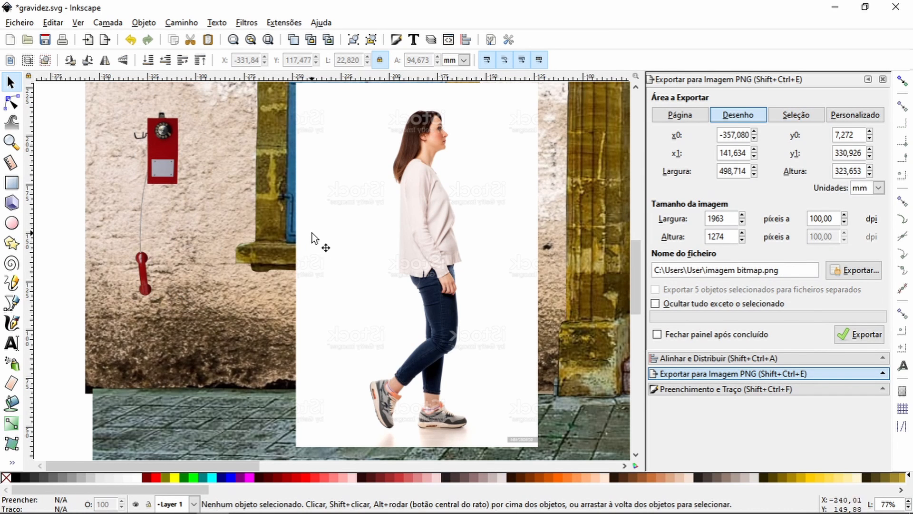
{"action": "left_click_drag", "start_coordinate": [312, 238], "coordinate": [359, 232]}
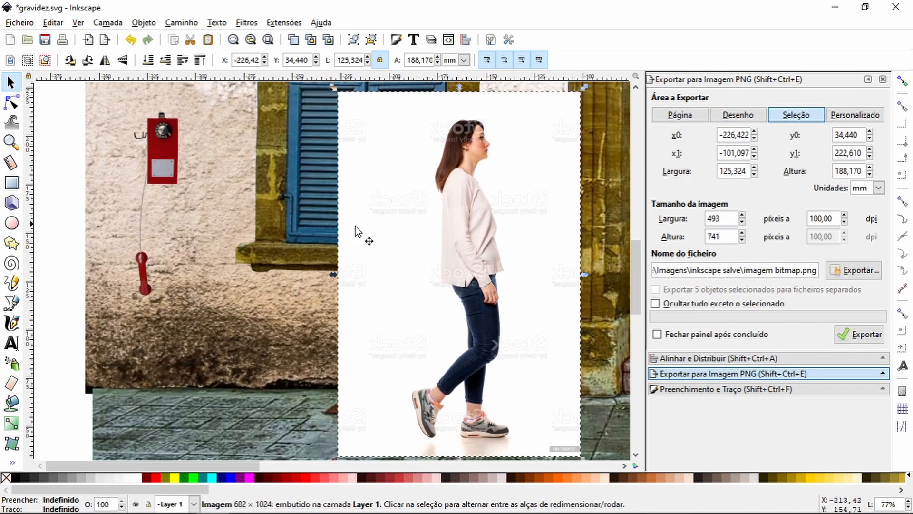
Step: Draw a closed four-sided path over the red telephone box, about 17.6 × 36 mm, extending slightly past its right and lower edges
{"action": "left_click", "coordinate": [17, 141]}
{"action": "left_click_drag", "start_coordinate": [91, 112], "coordinate": [222, 307]}
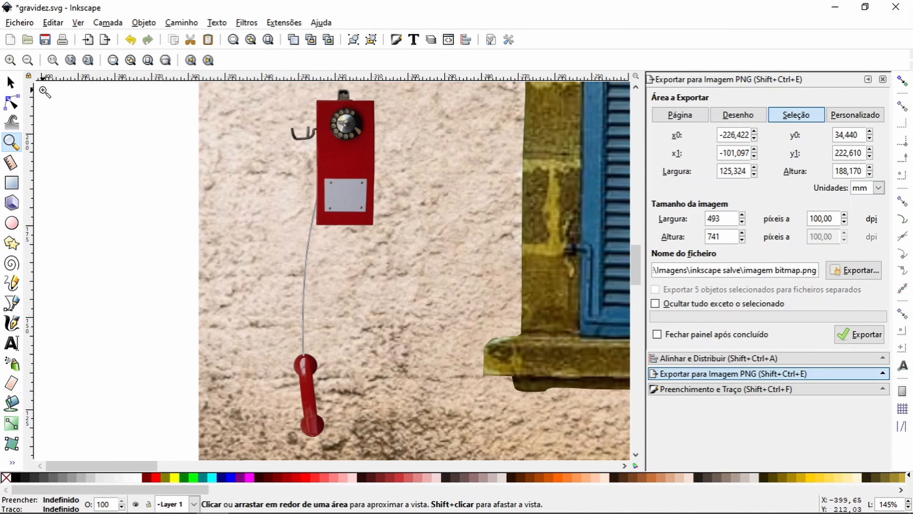
{"action": "key", "text": "b"}
{"action": "left_click", "coordinate": [320, 99]}
{"action": "left_click", "coordinate": [382, 100]}
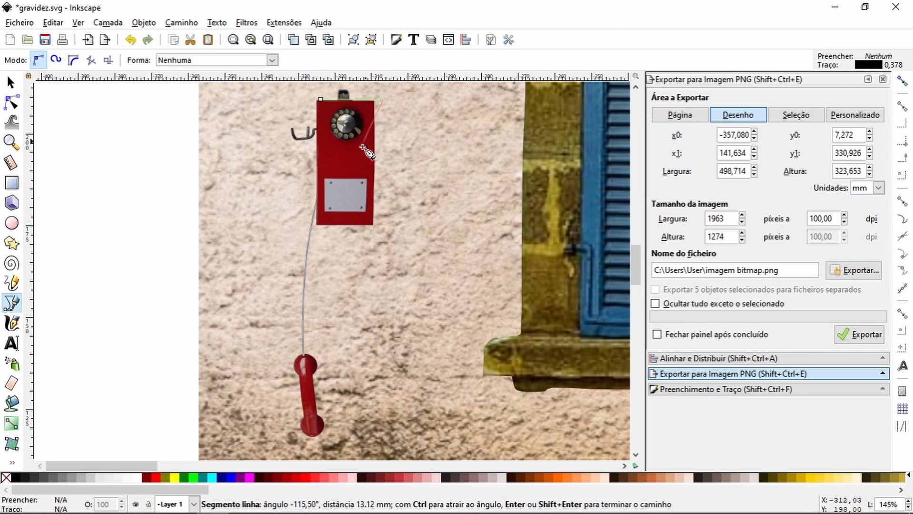
{"action": "left_click", "coordinate": [375, 230]}
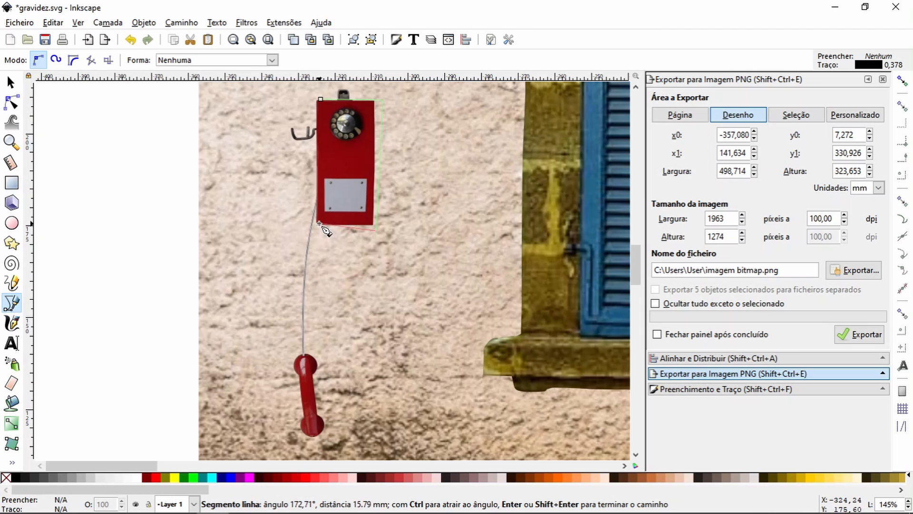
{"action": "left_click", "coordinate": [319, 224]}
{"action": "left_click", "coordinate": [321, 100]}
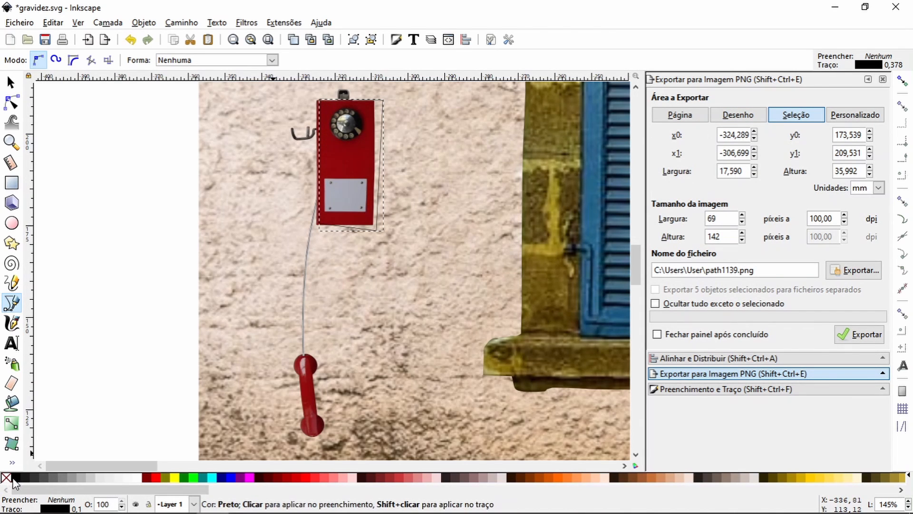
Step: Fill the four-sided shape with black and set its blur to 9% and its opacity to 54.4%
{"action": "left_click", "coordinate": [16, 477]}
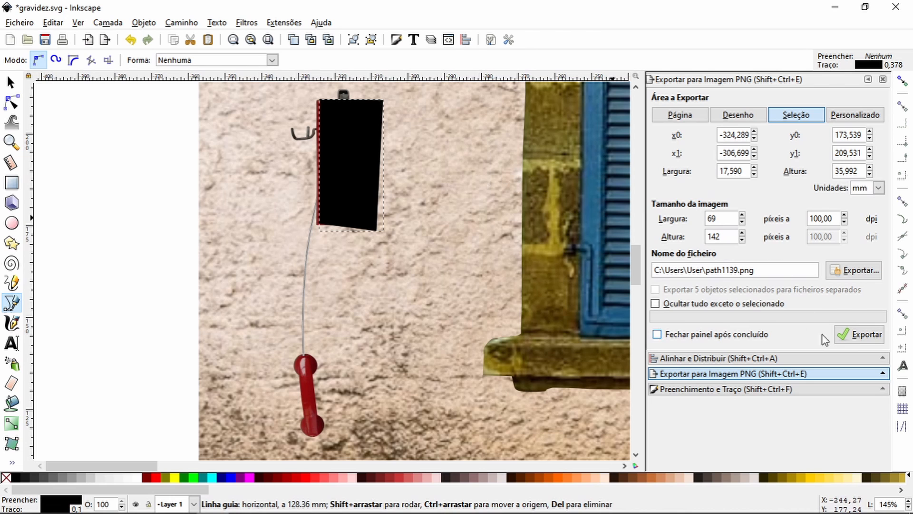
{"action": "left_click", "coordinate": [777, 386]}
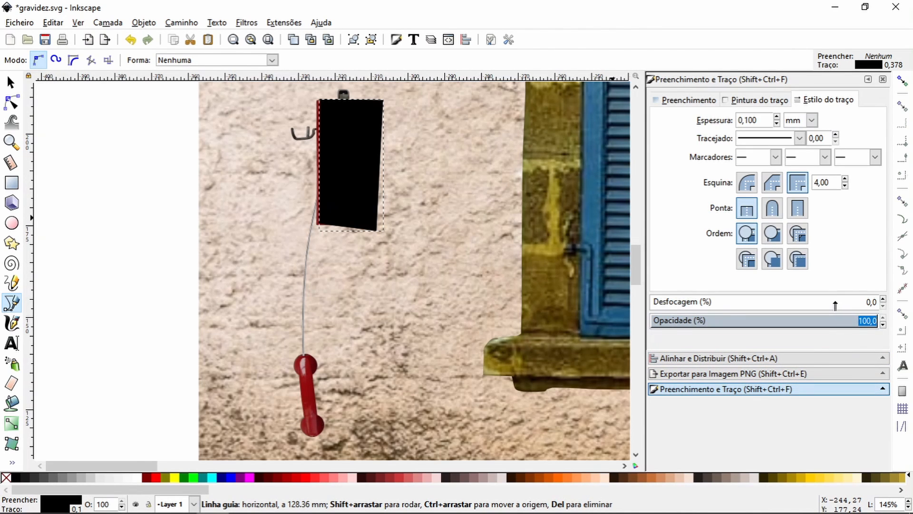
{"action": "scroll", "coordinate": [835, 304], "scroll_direction": "up", "scroll_amount": 7}
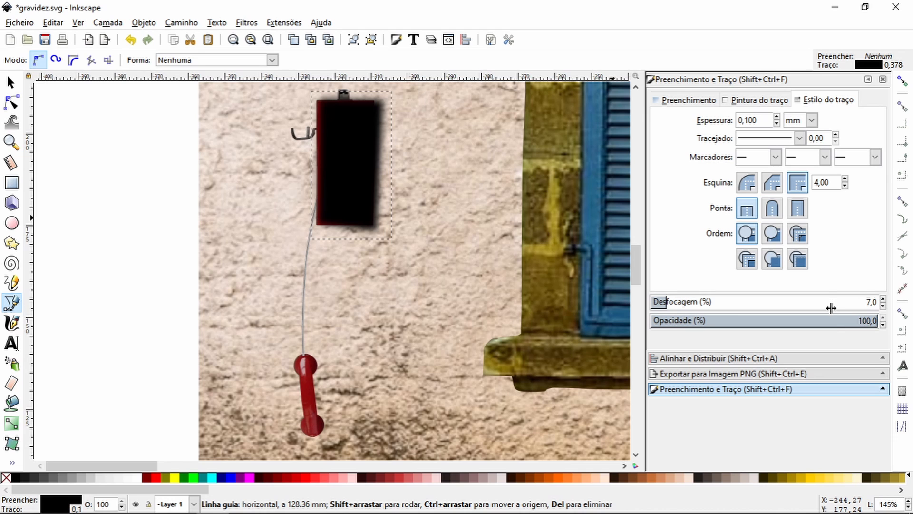
{"action": "left_click_drag", "start_coordinate": [831, 328], "coordinate": [780, 328]}
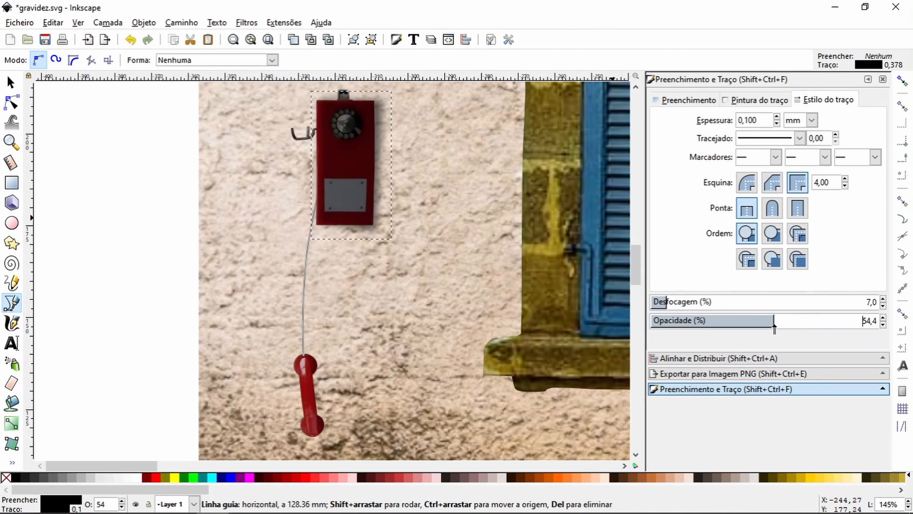
{"action": "scroll", "coordinate": [756, 303], "scroll_direction": "up", "scroll_amount": 2}
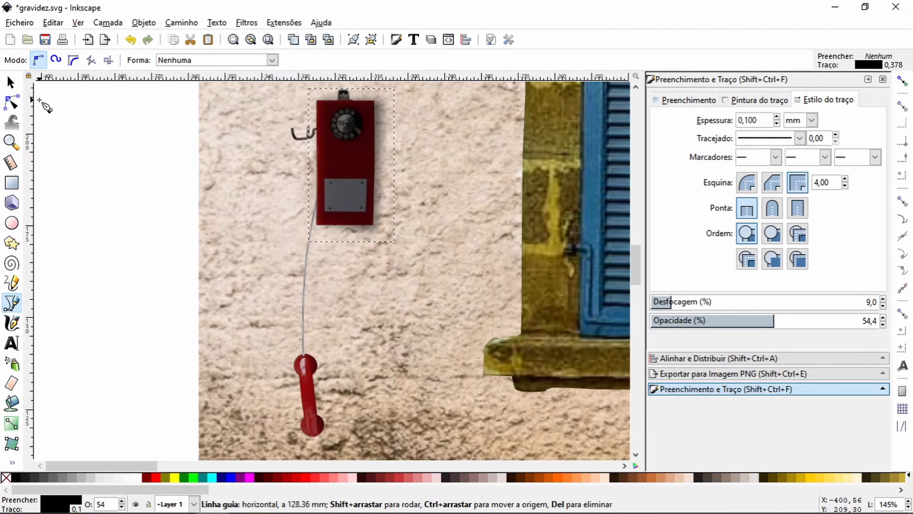
Step: Place the blurred black shape directly behind the telephone box and in front of the wall in the stacking order
{"action": "left_click", "coordinate": [11, 82]}
{"action": "left_click", "coordinate": [166, 60]}
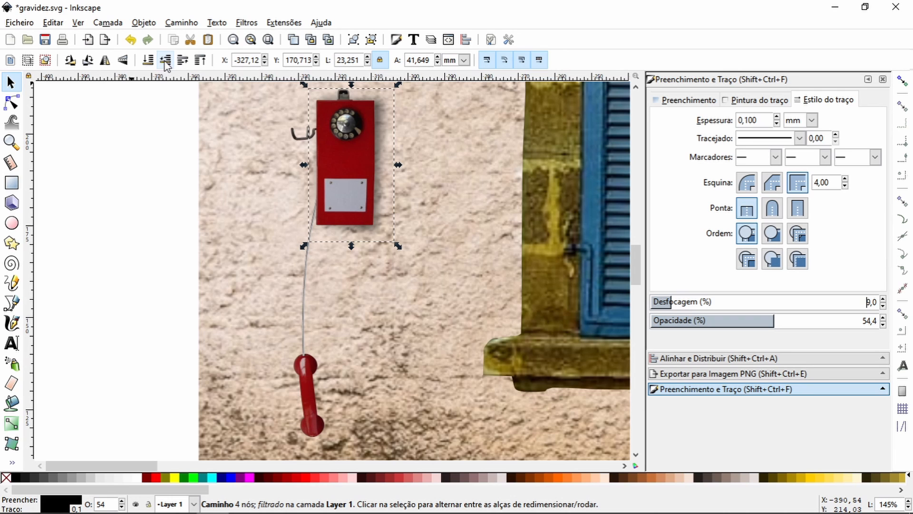
{"action": "left_click", "coordinate": [165, 60]}
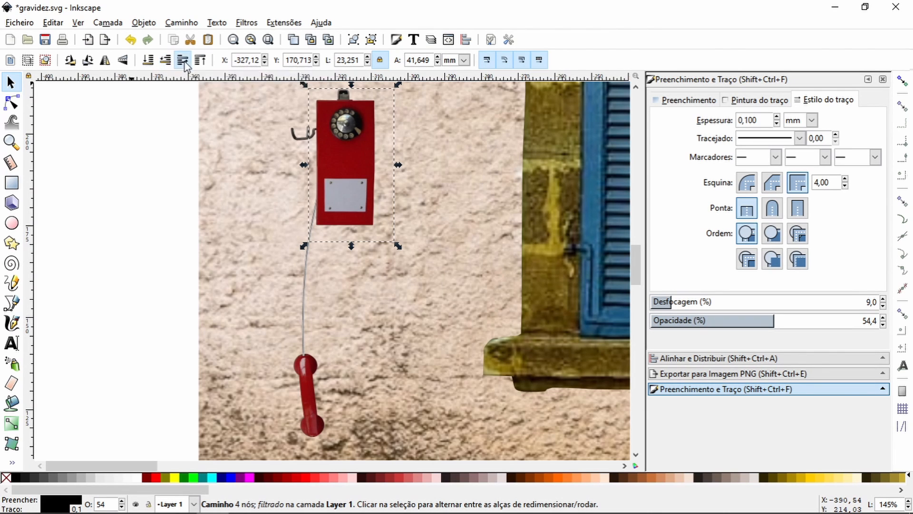
{"action": "left_click", "coordinate": [184, 60]}
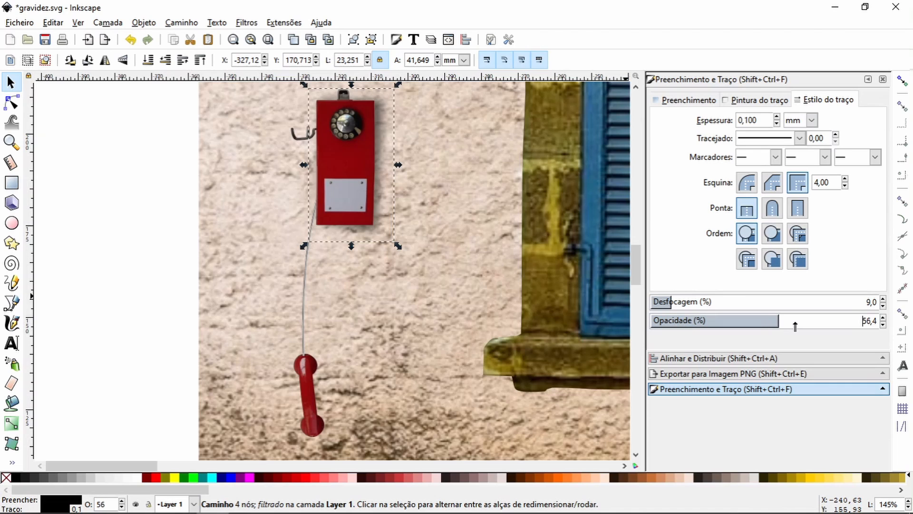
Step: Set the opacity of the telephone box's shadow to 62.4%
{"action": "left_click_drag", "start_coordinate": [795, 324], "coordinate": [793, 324]}
{"action": "scroll", "coordinate": [792, 324], "scroll_direction": "down", "scroll_amount": 6}
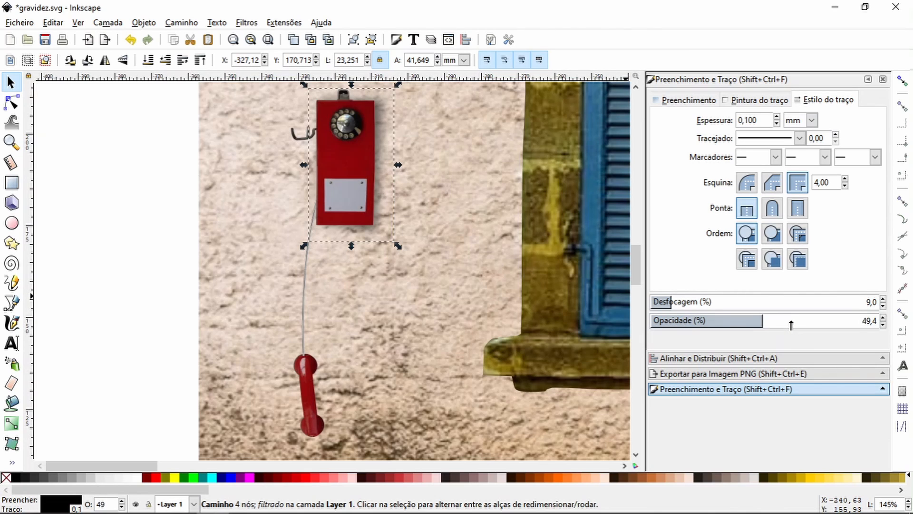
{"action": "scroll", "coordinate": [792, 324], "scroll_direction": "up", "scroll_amount": 4}
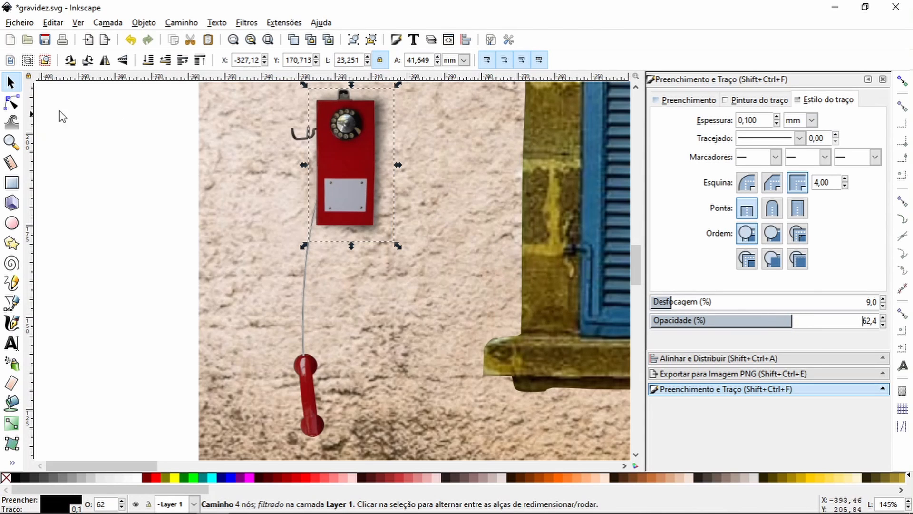
Step: Move the shadow's upper-right node to about X -306.38, Y 208.02 mm and its lower-right node to about X -307.48, Y 173.05 mm
{"action": "left_click", "coordinate": [12, 102]}
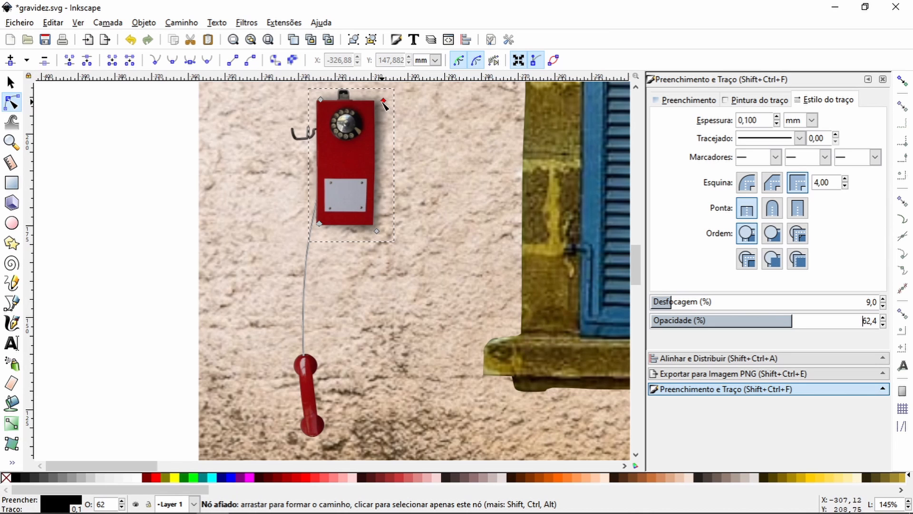
{"action": "left_click_drag", "start_coordinate": [385, 101], "coordinate": [385, 104]}
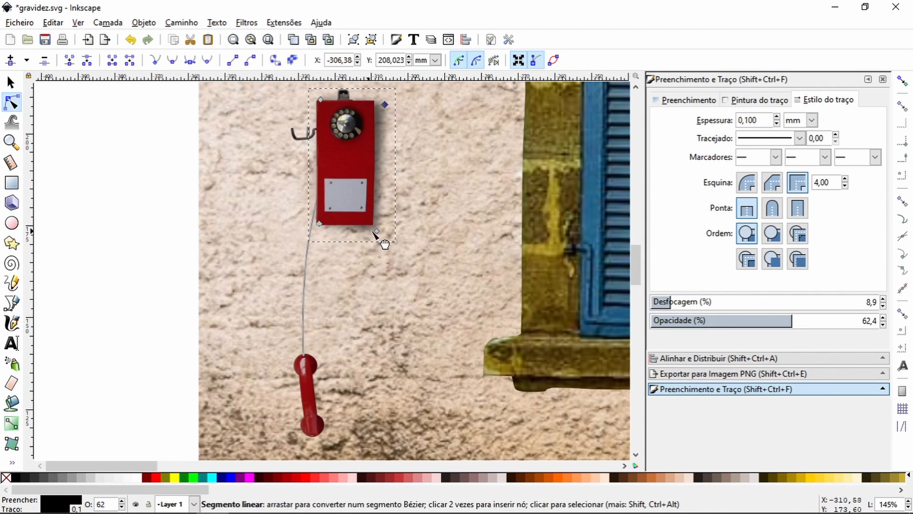
{"action": "left_click_drag", "start_coordinate": [379, 235], "coordinate": [381, 234]}
{"action": "left_click", "coordinate": [113, 230]}
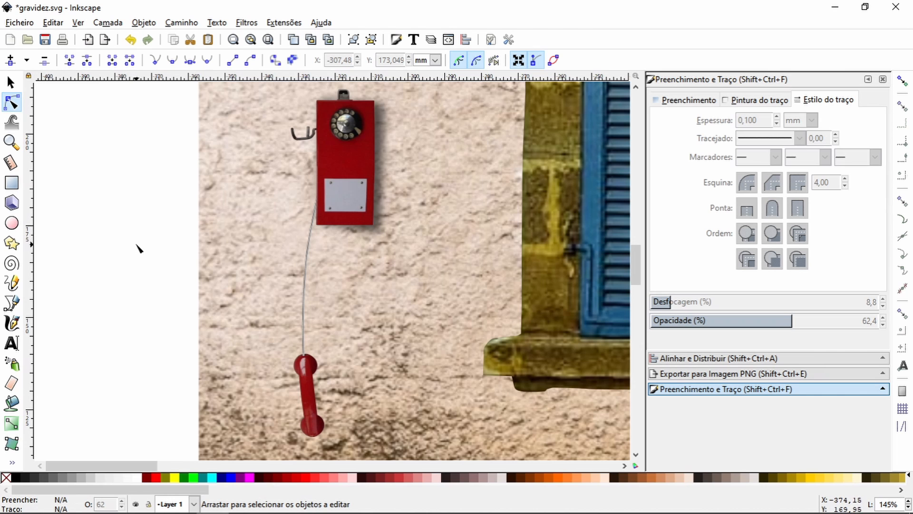
Step: Draw an open curve with the Bezier tool around the right side of the hanging handset's upper end
{"action": "left_click", "coordinate": [12, 142]}
{"action": "left_click", "coordinate": [27, 60]}
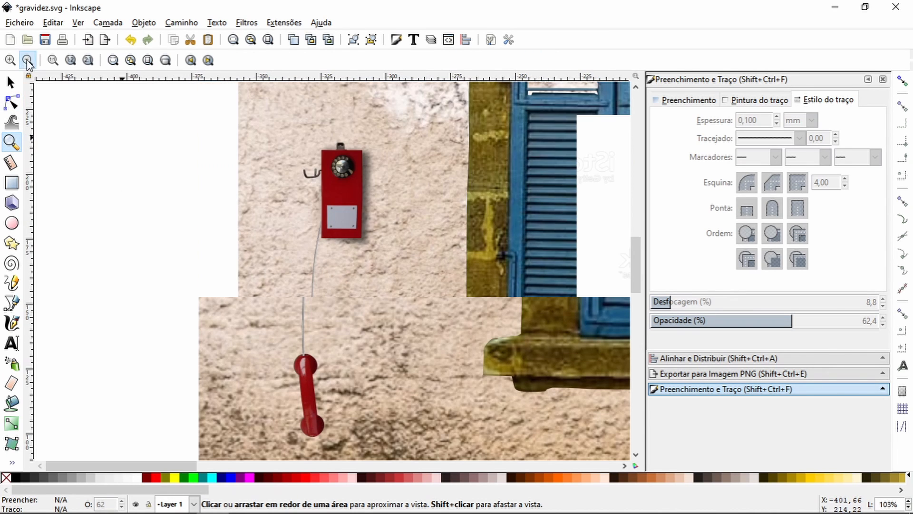
{"action": "scroll", "coordinate": [349, 237], "scroll_direction": "down", "scroll_amount": 5}
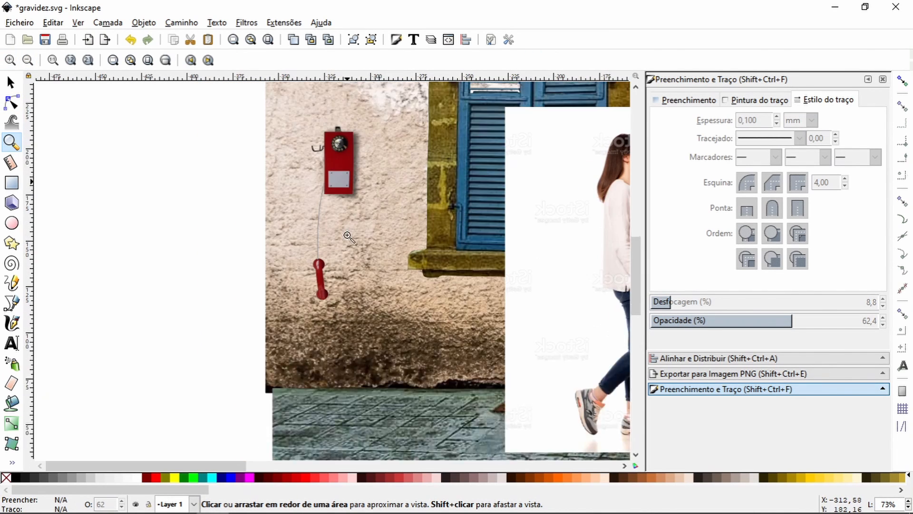
{"action": "scroll", "coordinate": [349, 235], "scroll_direction": "up", "scroll_amount": 3}
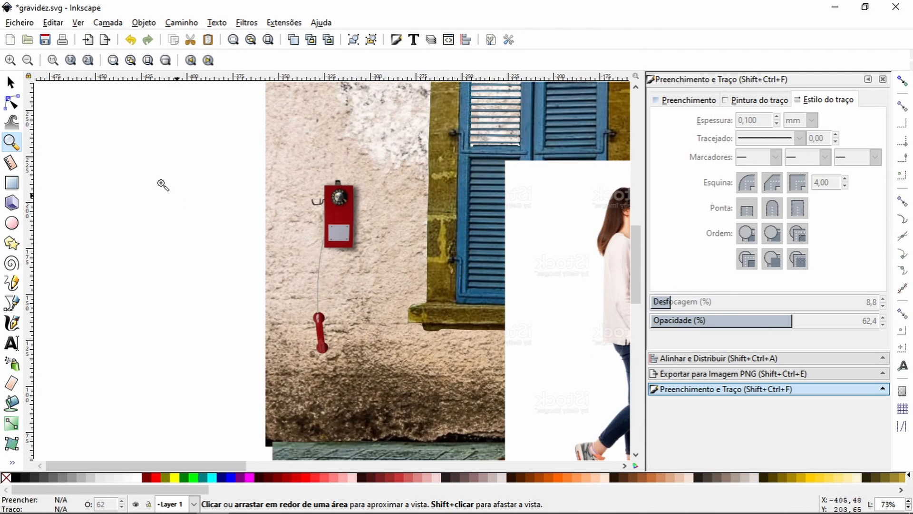
{"action": "left_click_drag", "start_coordinate": [256, 280], "coordinate": [317, 374]}
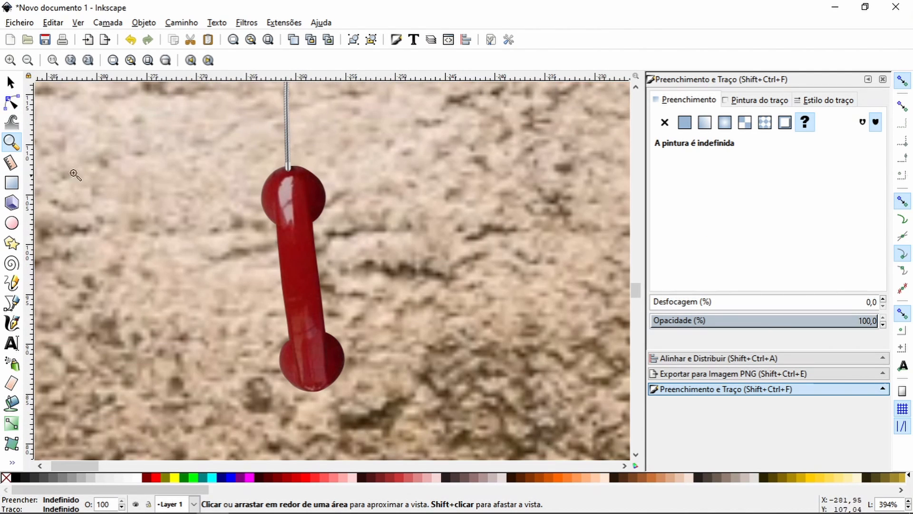
{"action": "left_click", "coordinate": [11, 303]}
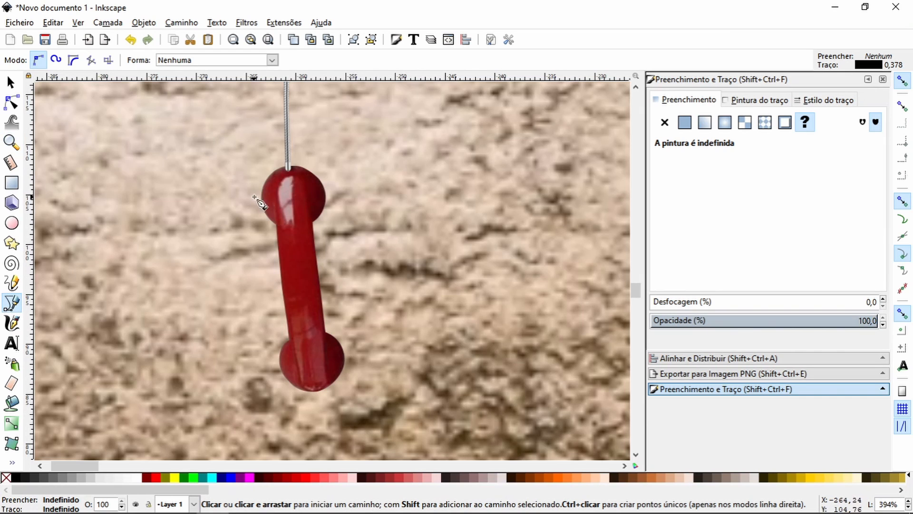
{"action": "left_click", "coordinate": [314, 222]}
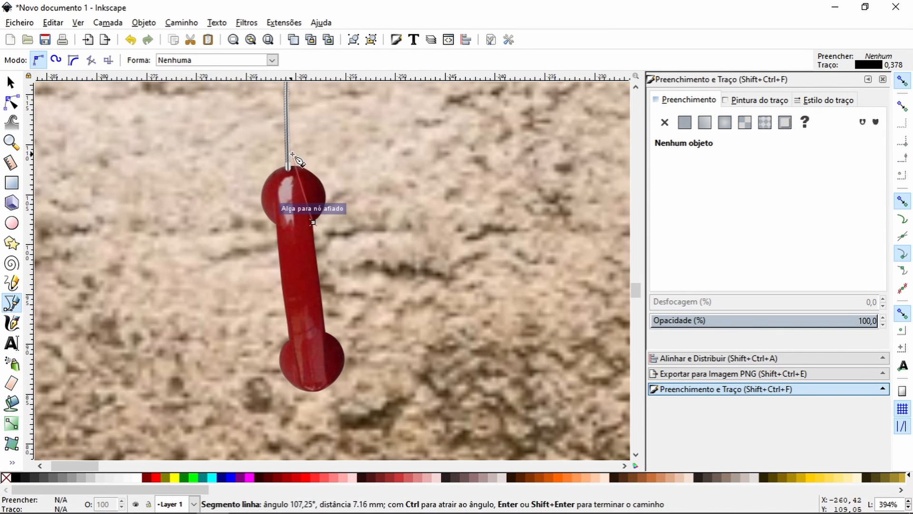
{"action": "left_click_drag", "start_coordinate": [300, 159], "coordinate": [241, 126]}
{"action": "key", "text": "Return"}
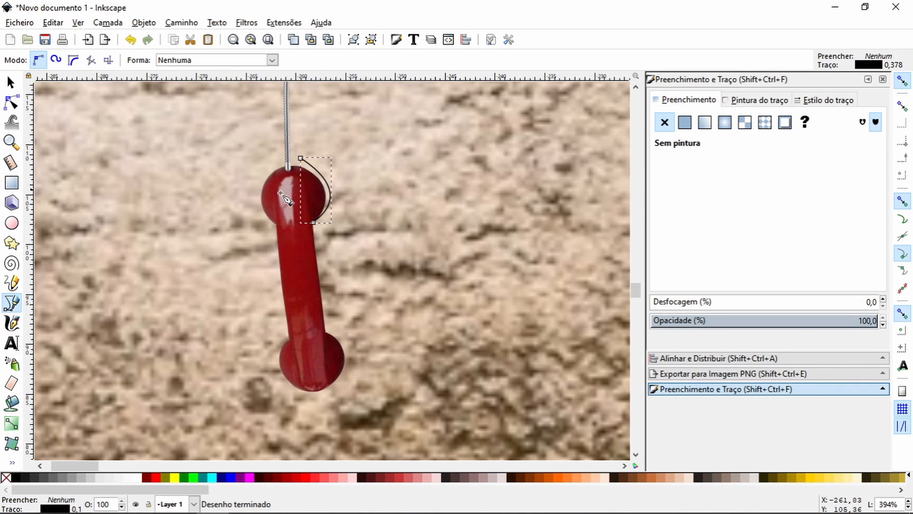
Step: Turn off snapping and extend the curve around the left side of the handset's upper end to the handle
{"action": "left_click", "coordinate": [302, 158]}
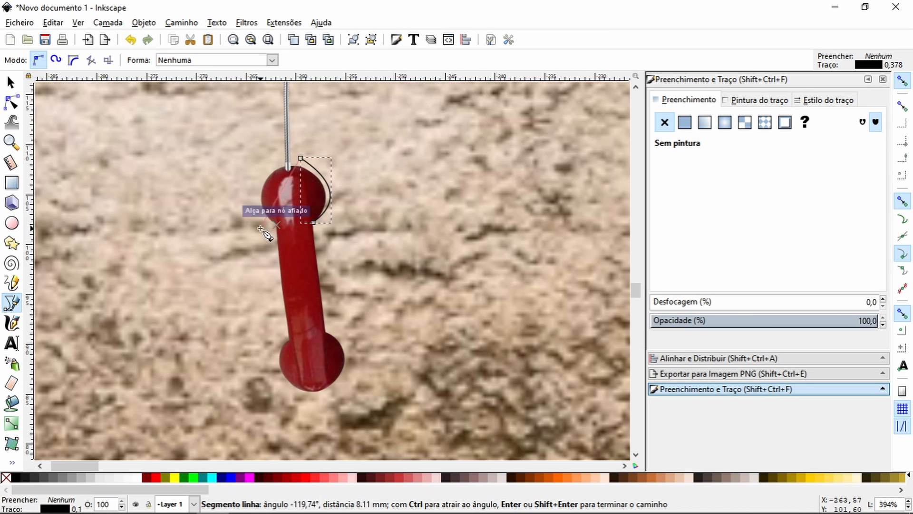
{"action": "left_click", "coordinate": [902, 81]}
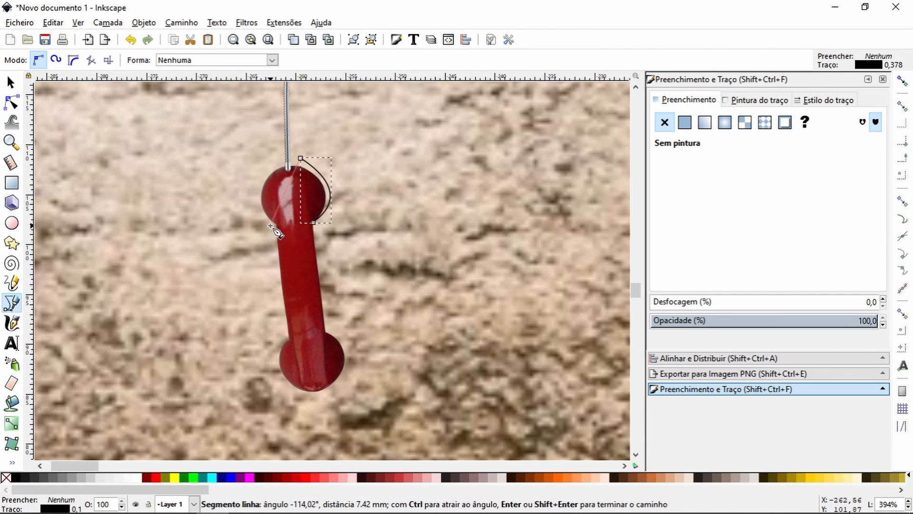
{"action": "left_click_drag", "start_coordinate": [274, 229], "coordinate": [315, 287]}
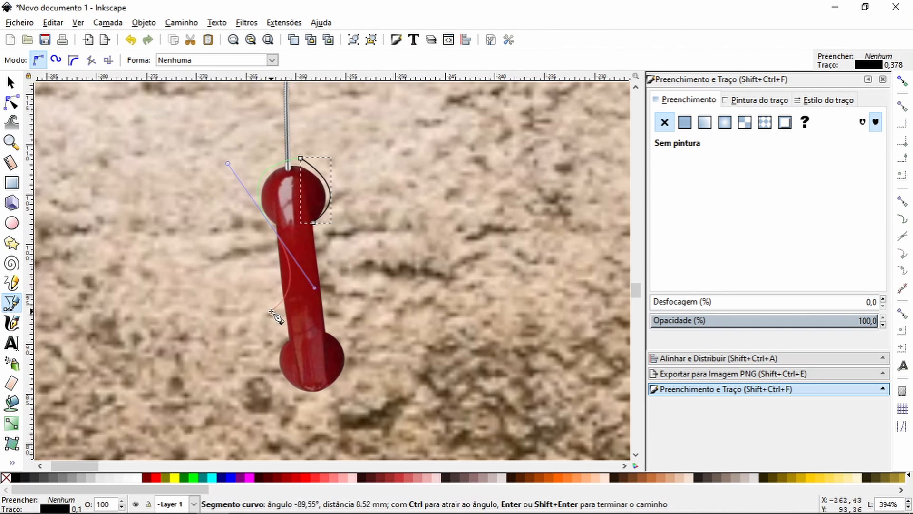
{"action": "key", "text": "Return"}
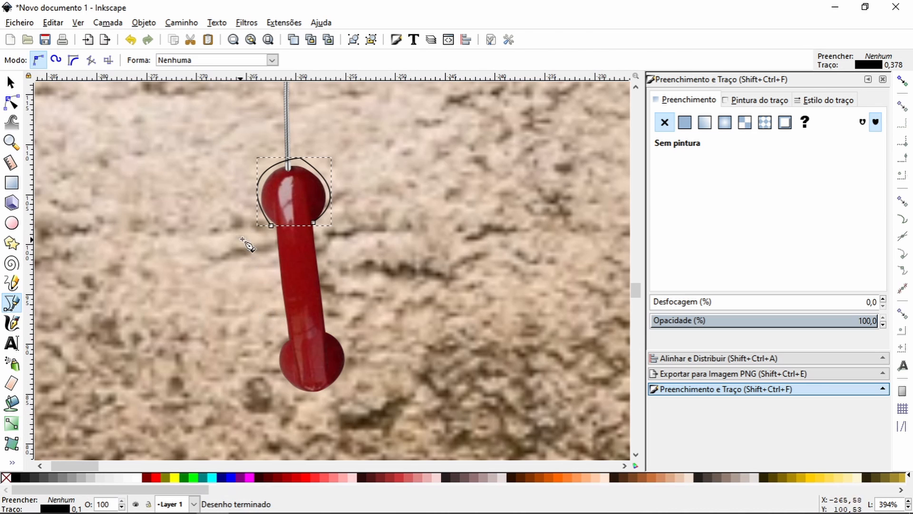
Step: Continue the path around the handle and lower end, closing a handset outline about 9.4 mm wide and 23.9 mm tall
{"action": "left_click", "coordinate": [270, 225]}
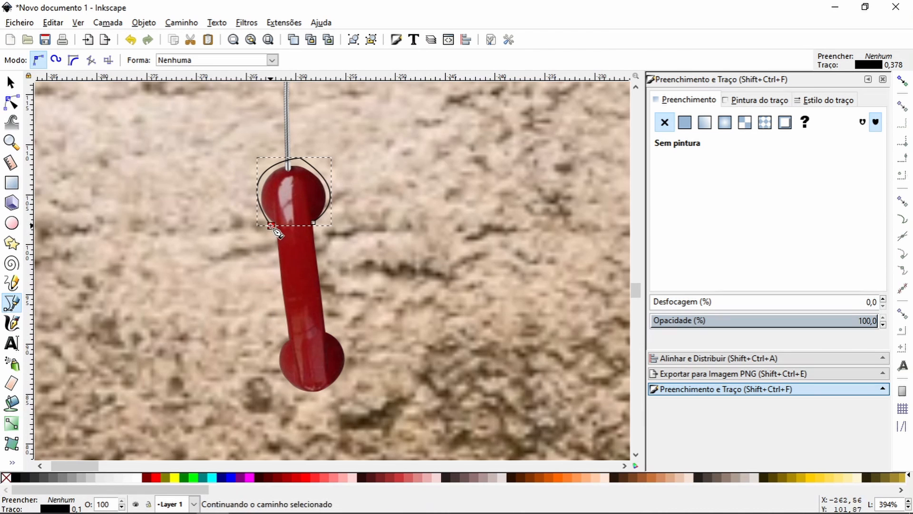
{"action": "left_click", "coordinate": [284, 347]}
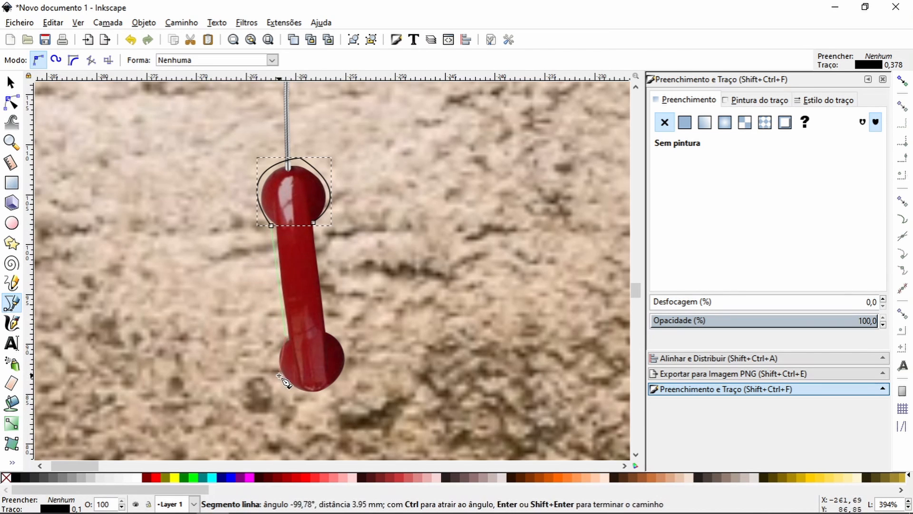
{"action": "left_click_drag", "start_coordinate": [281, 376], "coordinate": [336, 385]}
{"action": "left_click_drag", "start_coordinate": [348, 355], "coordinate": [339, 334]}
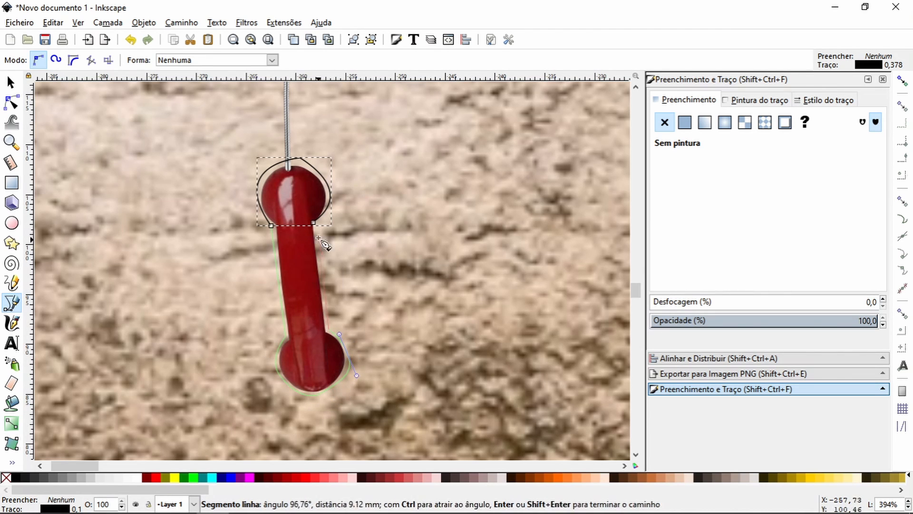
{"action": "left_click", "coordinate": [314, 224]}
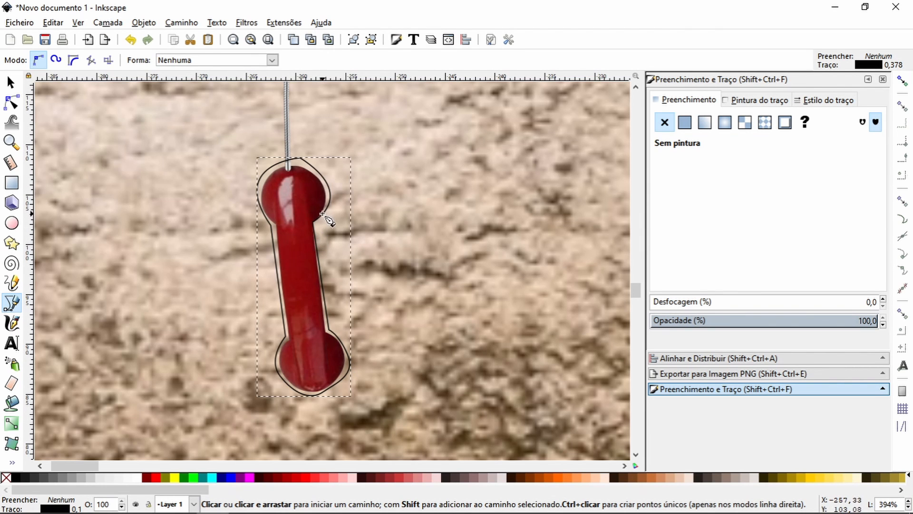
Step: Trace the left side of the telephone cord with the Bezier tool from the handset up to the telephone box
{"action": "scroll", "coordinate": [325, 228], "scroll_direction": "up", "scroll_amount": 10}
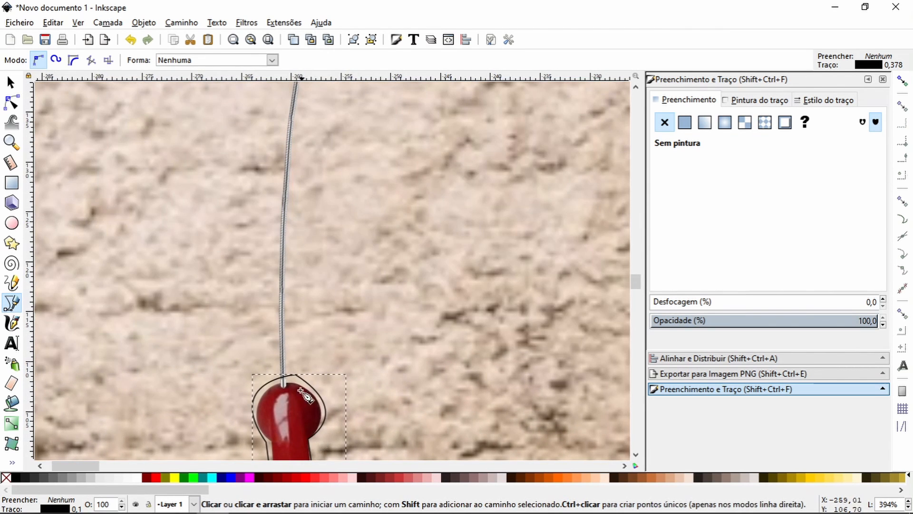
{"action": "left_click", "coordinate": [279, 380]}
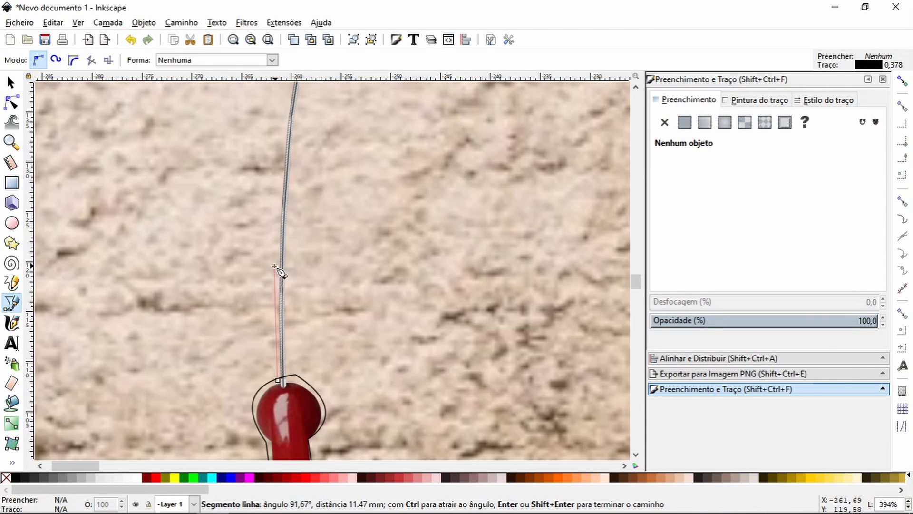
{"action": "left_click", "coordinate": [275, 264]}
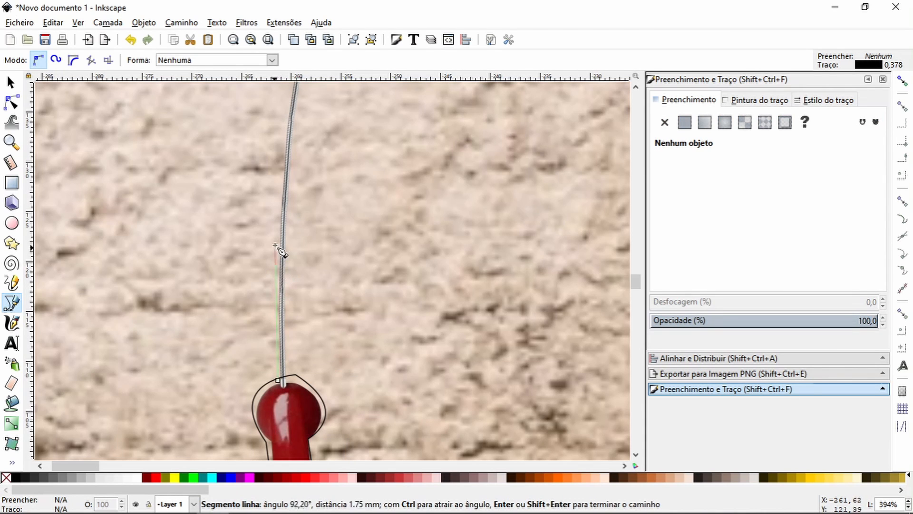
{"action": "left_click", "coordinate": [279, 180]}
{"action": "key", "text": "space"}
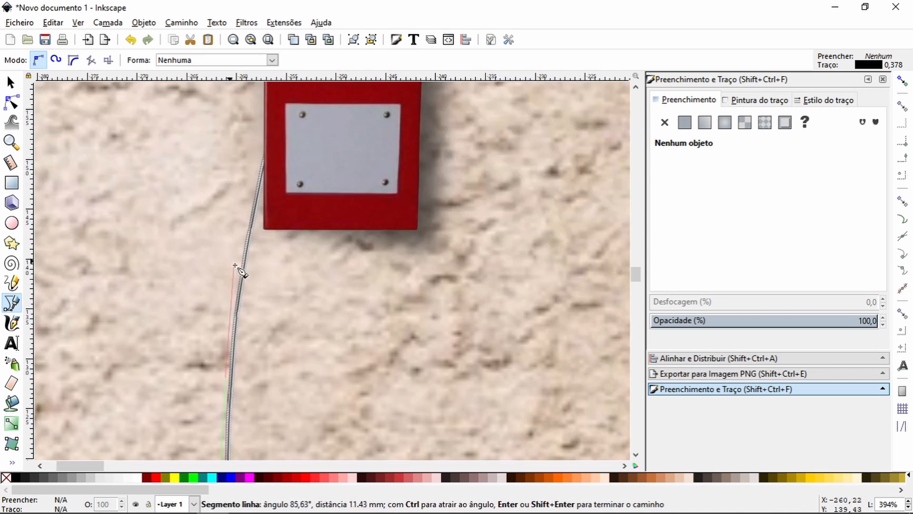
{"action": "left_click", "coordinate": [238, 267]}
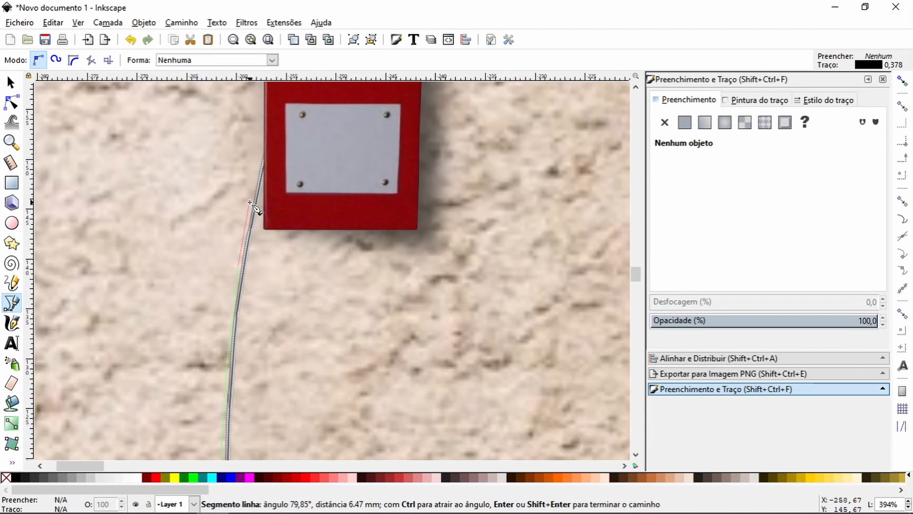
{"action": "left_click", "coordinate": [250, 202]}
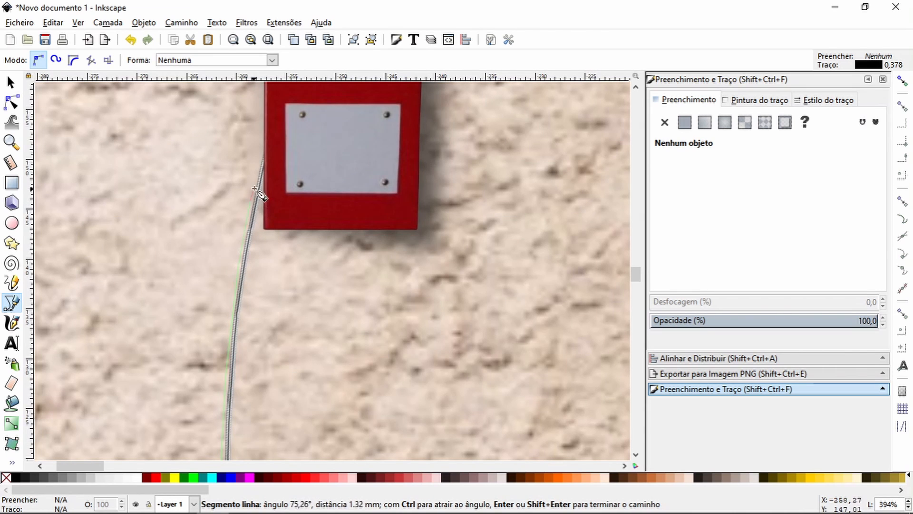
{"action": "left_click", "coordinate": [264, 145]}
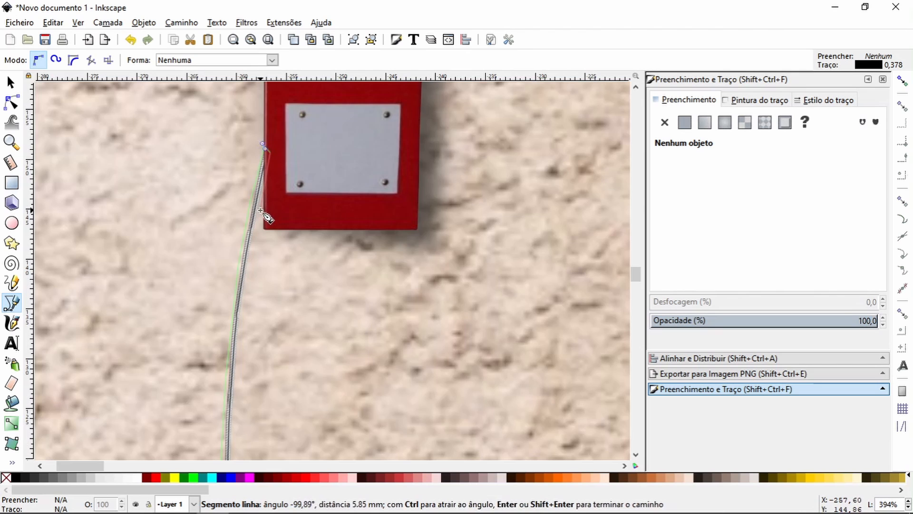
Step: Trace the cord's right side back down to the handset and close the outline, about 5.1 mm wide and 43.4 mm tall
{"action": "key", "text": "space"}
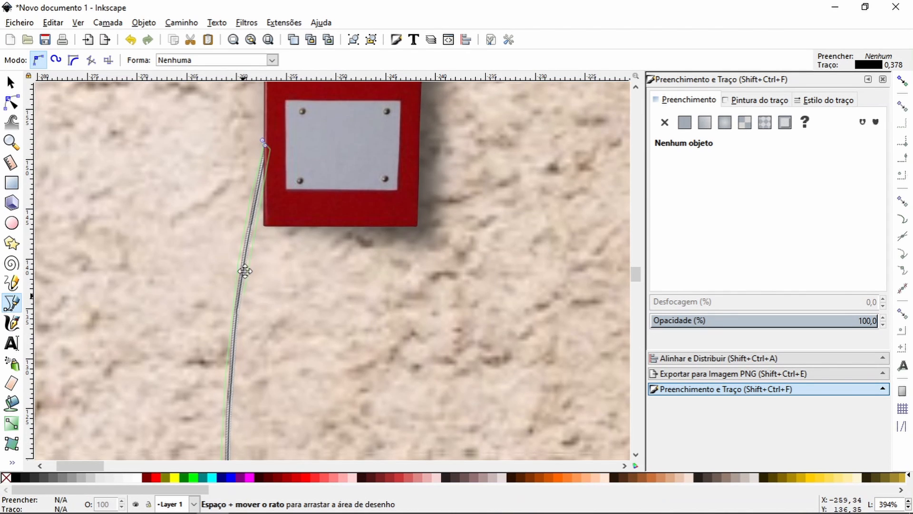
{"action": "left_click_drag", "start_coordinate": [245, 271], "coordinate": [181, 152]}
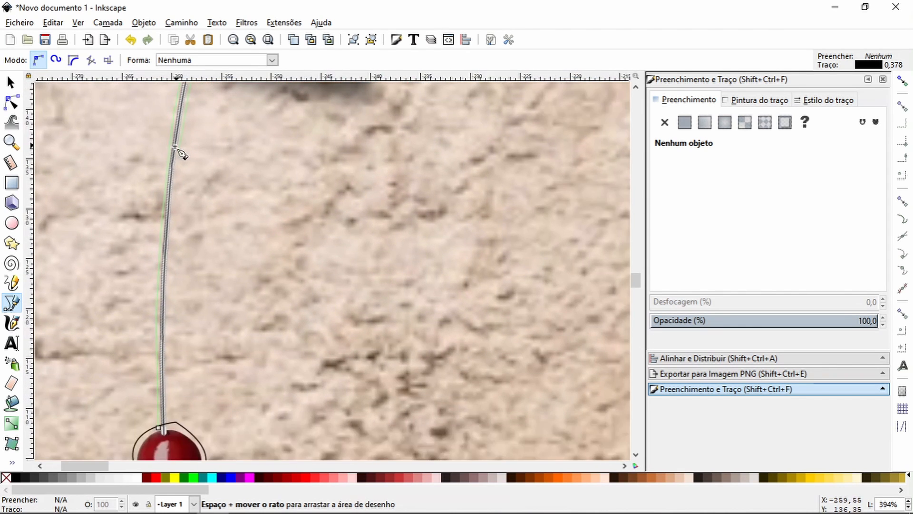
{"action": "left_click", "coordinate": [175, 148]}
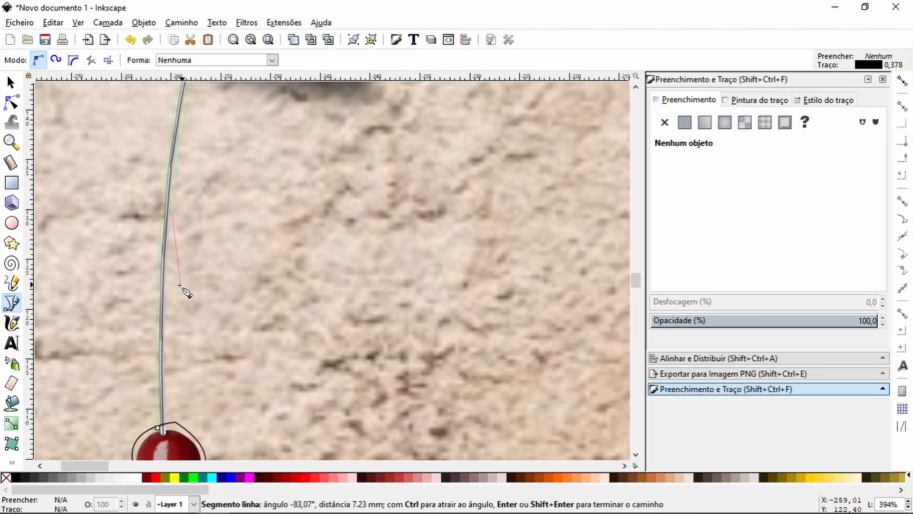
{"action": "left_click", "coordinate": [168, 295]}
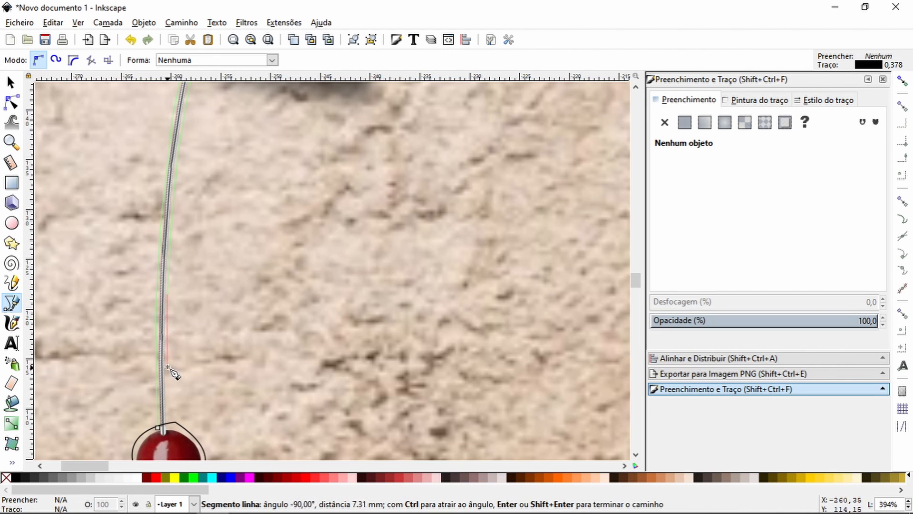
{"action": "left_click", "coordinate": [167, 424]}
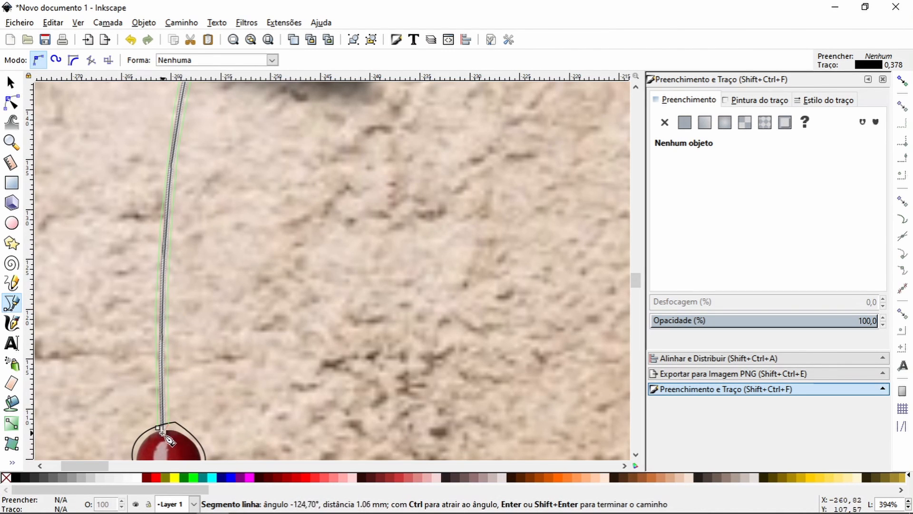
{"action": "left_click", "coordinate": [163, 431]}
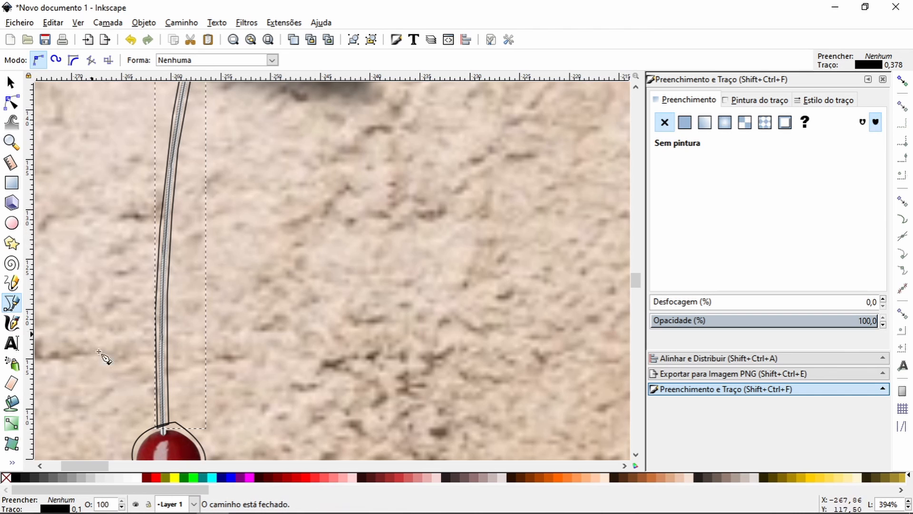
Step: Fill the closed cord outline and the handset outline with black
{"action": "left_click", "coordinate": [16, 477]}
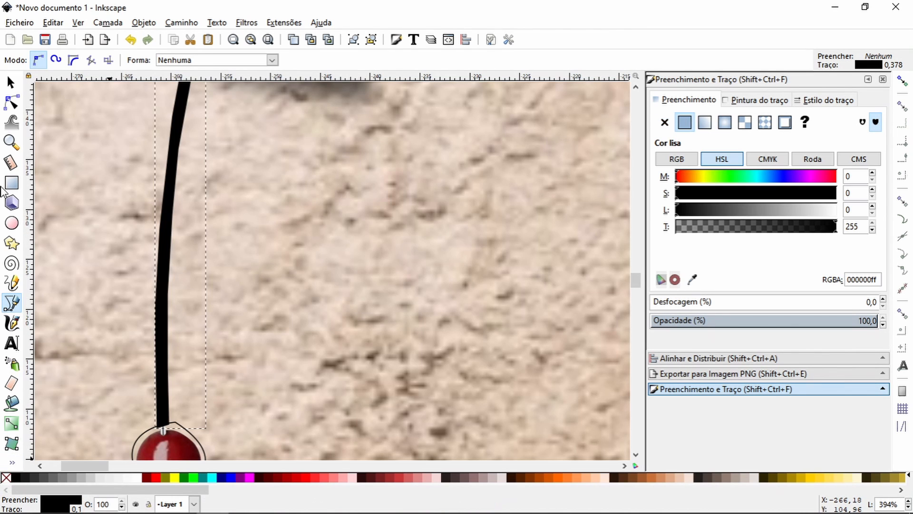
{"action": "left_click", "coordinate": [11, 84]}
{"action": "key", "text": "space"}
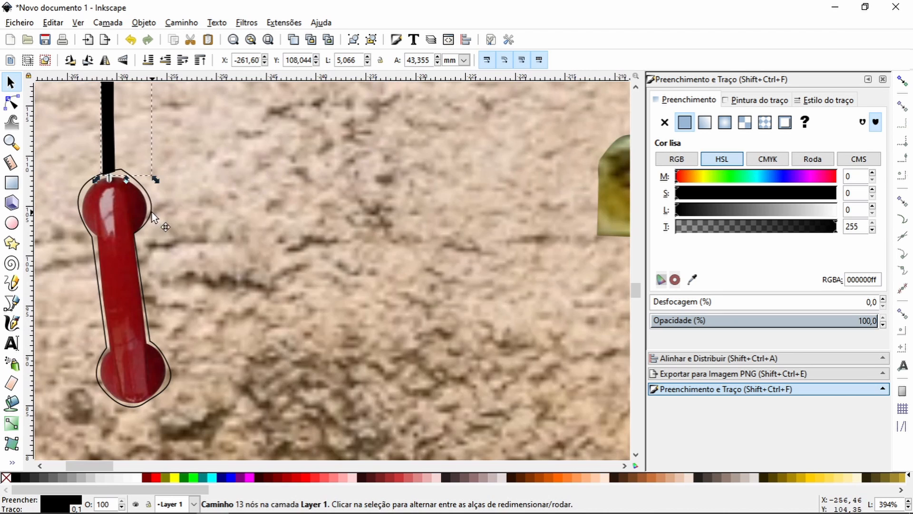
{"action": "left_click", "coordinate": [153, 213]}
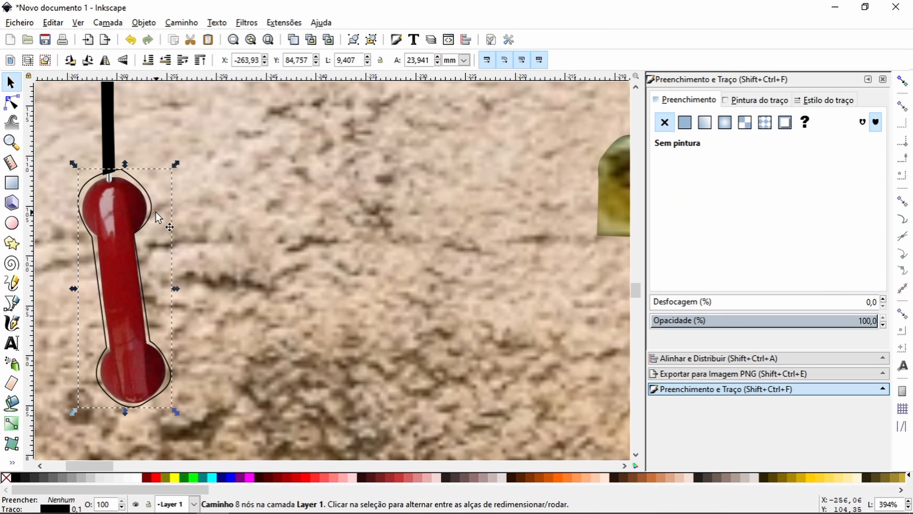
{"action": "left_click", "coordinate": [16, 478]}
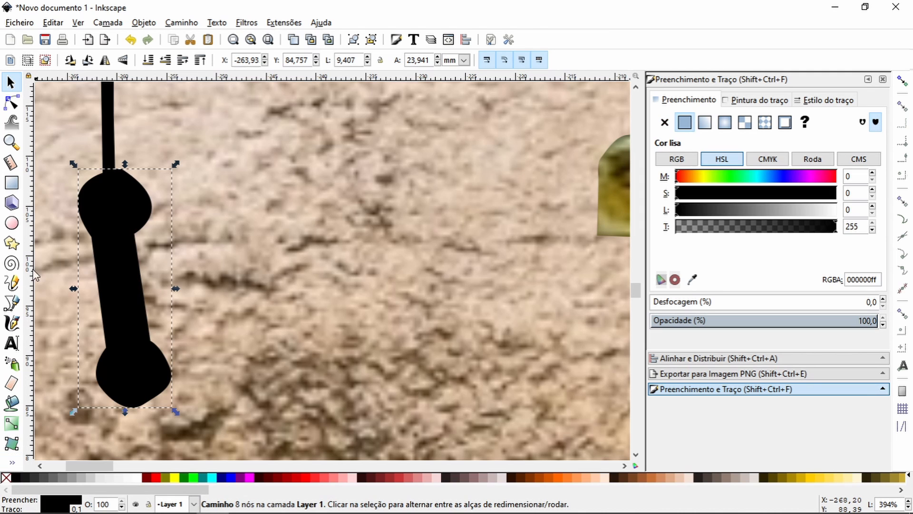
Step: Move the black handset shape off the red handset, about 19 mm to its right on the wall
{"action": "left_click", "coordinate": [11, 142]}
{"action": "left_click", "coordinate": [27, 60]}
{"action": "left_click", "coordinate": [27, 60]}
{"action": "left_click", "coordinate": [27, 60]}
{"action": "left_click", "coordinate": [27, 60]}
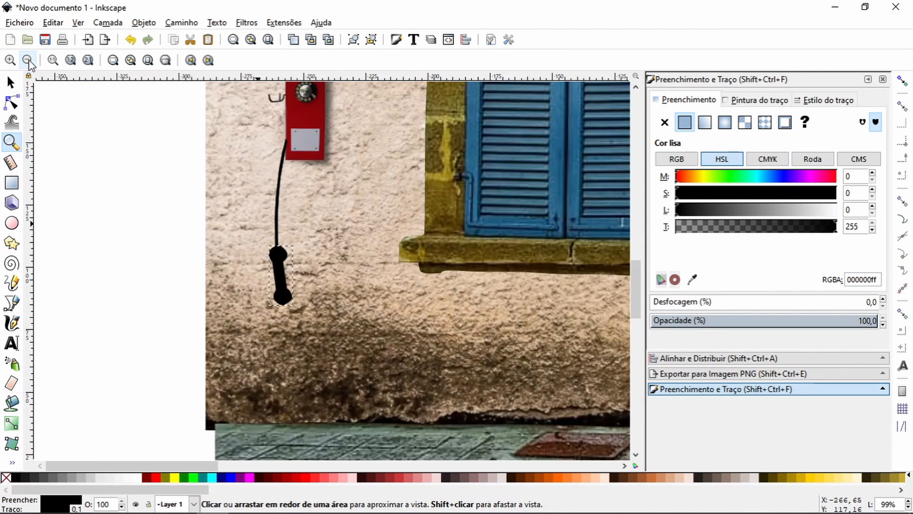
{"action": "left_click", "coordinate": [11, 82]}
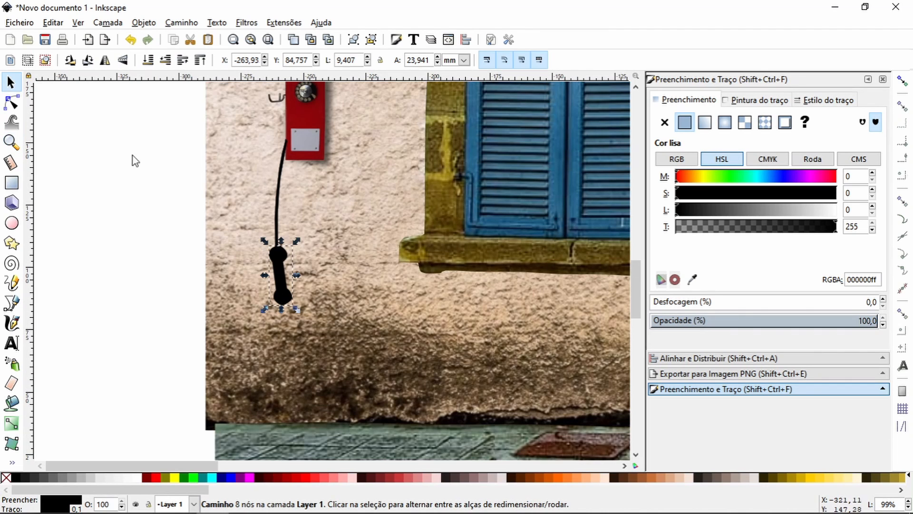
{"action": "left_click", "coordinate": [280, 273]}
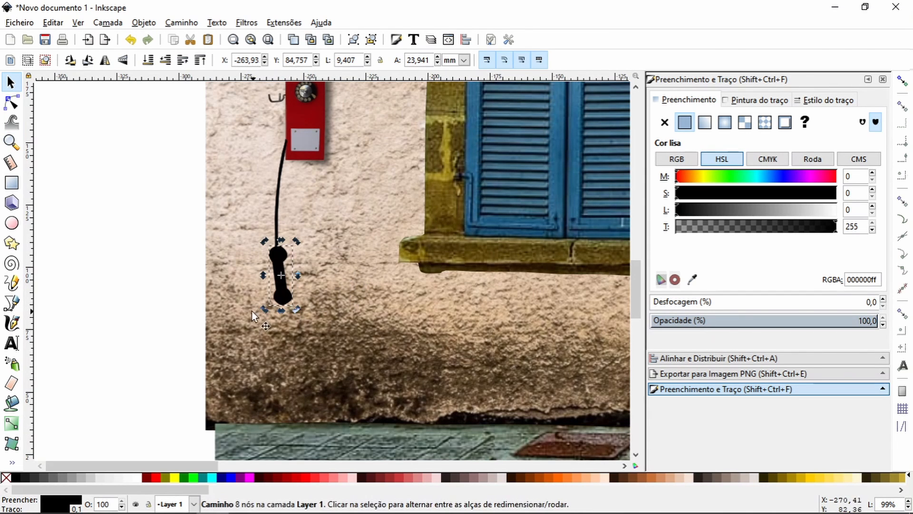
{"action": "left_click", "coordinate": [280, 257]}
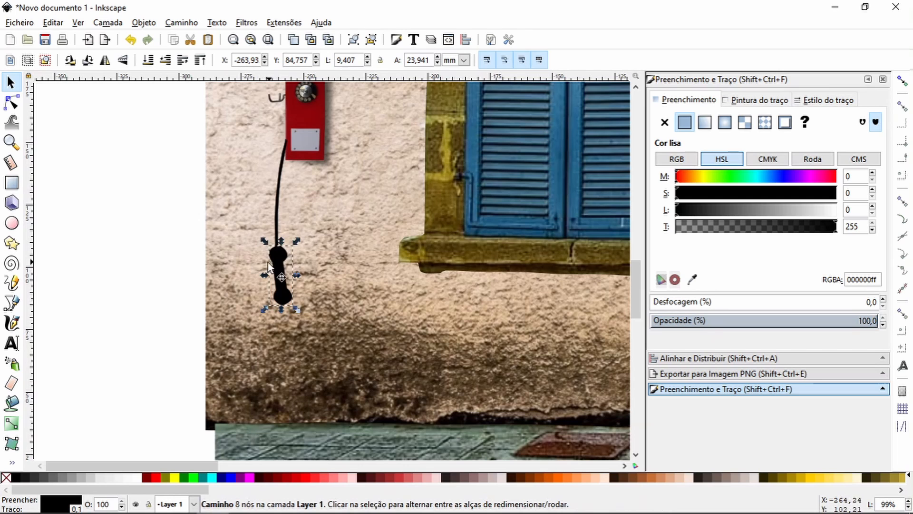
{"action": "left_click_drag", "start_coordinate": [269, 287], "coordinate": [324, 266]}
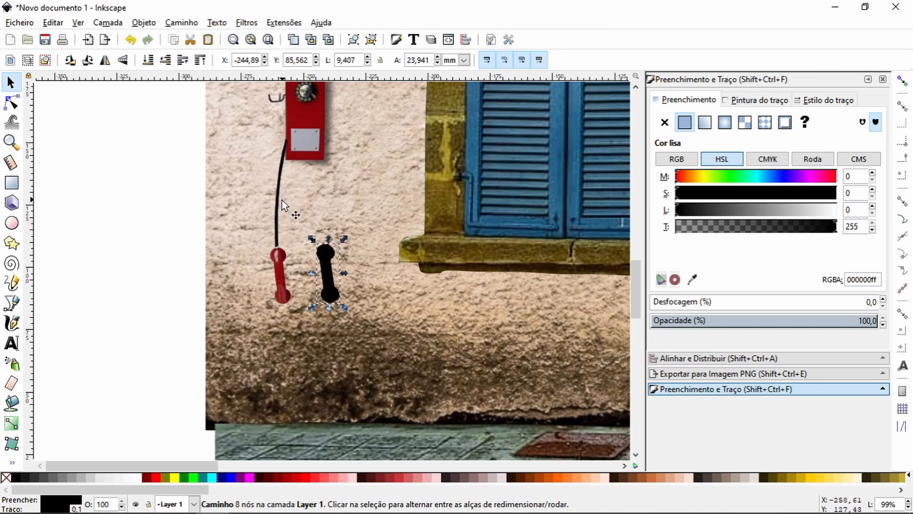
Step: Move the black cord shape to the right so that its lower end meets the black handset shape
{"action": "left_click_drag", "start_coordinate": [279, 204], "coordinate": [319, 206]}
{"action": "key", "text": "Right"}
{"action": "key", "text": "Right"}
{"action": "key", "text": "Right"}
{"action": "key", "text": "Right"}
{"action": "key", "text": "Right"}
{"action": "key", "text": "Right"}
{"action": "key", "text": "Right"}
{"action": "key", "text": "Right"}
{"action": "key", "text": "Right"}
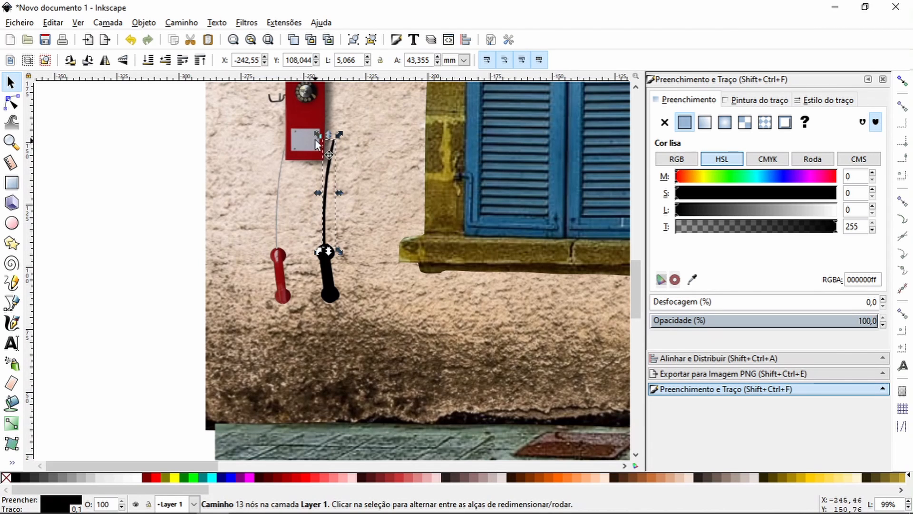
Step: Rotate and skew the black cord to hang from the telephone box's lower corner, and bring the black handset closer to the red one
{"action": "left_click", "coordinate": [331, 175]}
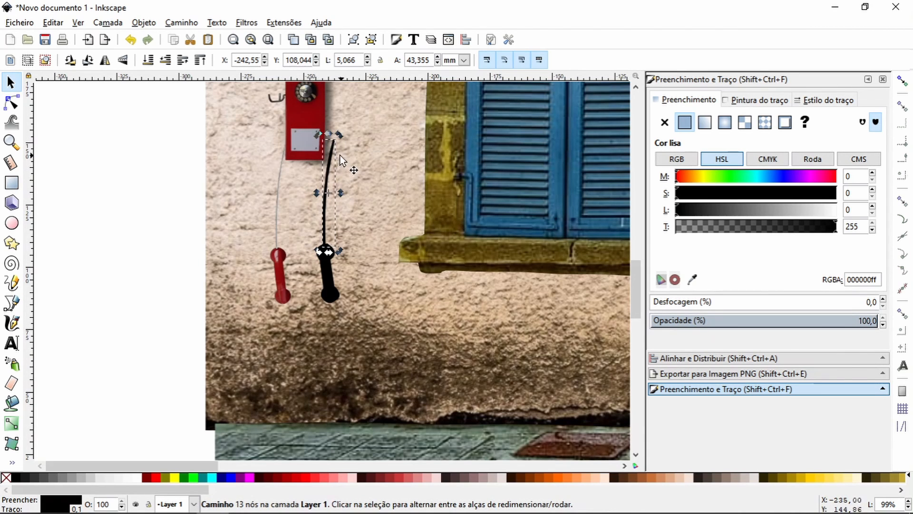
{"action": "left_click_drag", "start_coordinate": [329, 193], "coordinate": [324, 243]}
{"action": "left_click_drag", "start_coordinate": [338, 133], "coordinate": [291, 136]}
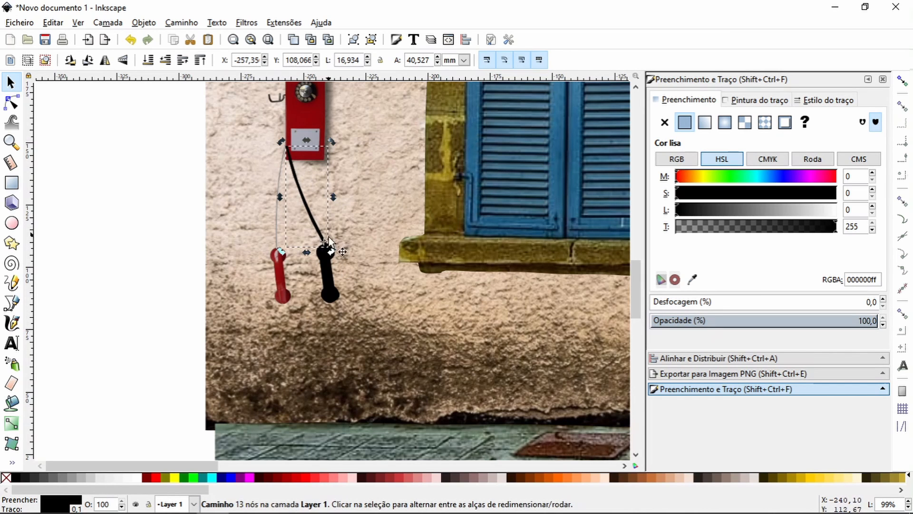
{"action": "left_click_drag", "start_coordinate": [324, 241], "coordinate": [287, 146]}
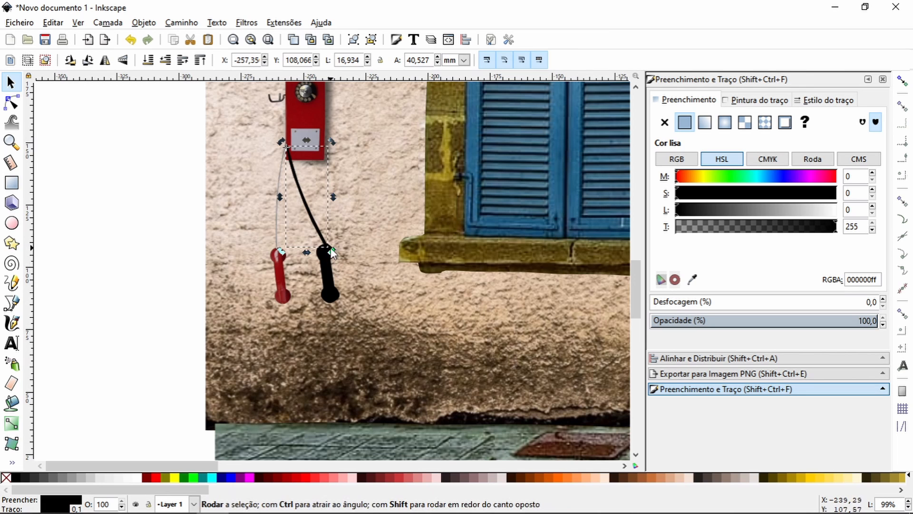
{"action": "left_click_drag", "start_coordinate": [332, 252], "coordinate": [311, 272]}
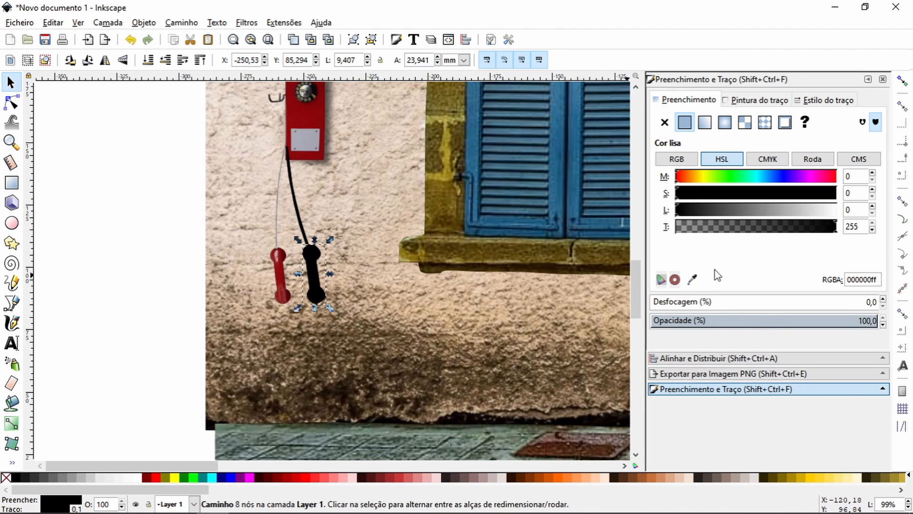
Step: Give the black handset shadow a 15% blur and 66% opacity
{"action": "left_click_drag", "start_coordinate": [883, 299], "coordinate": [883, 299]}
{"action": "left_click", "coordinate": [883, 298]}
{"action": "left_click", "coordinate": [883, 298]}
{"action": "left_click", "coordinate": [883, 299]}
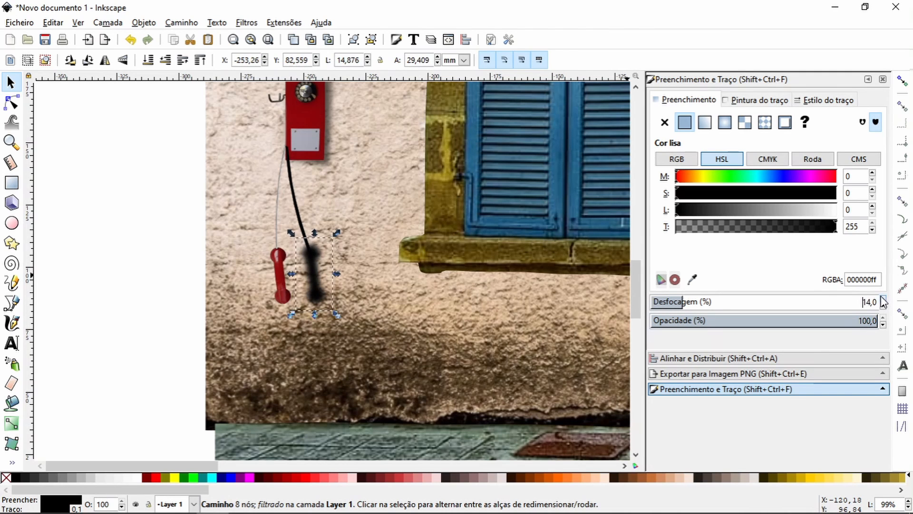
{"action": "left_click", "coordinate": [883, 299]}
{"action": "left_click_drag", "start_coordinate": [885, 326], "coordinate": [887, 327]}
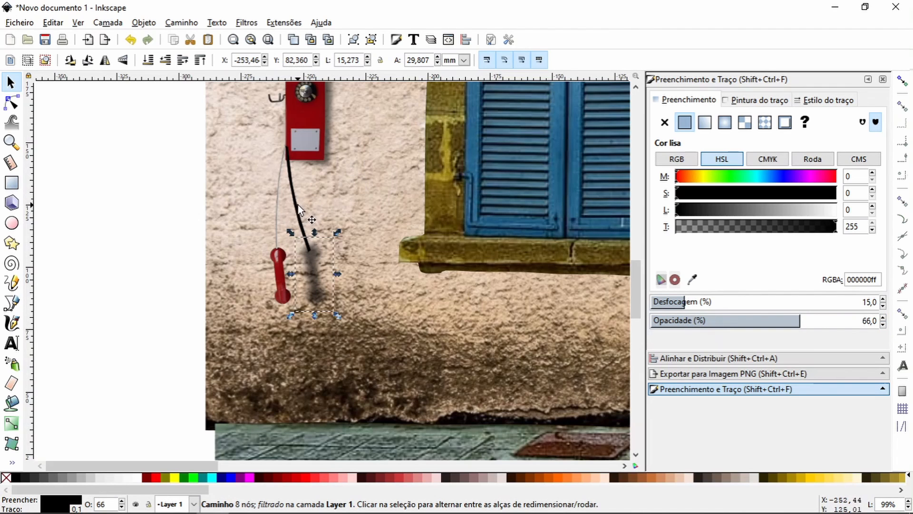
Step: Set the black cord shadow to 3% blur and 20% opacity, and deselect it
{"action": "left_click", "coordinate": [306, 235]}
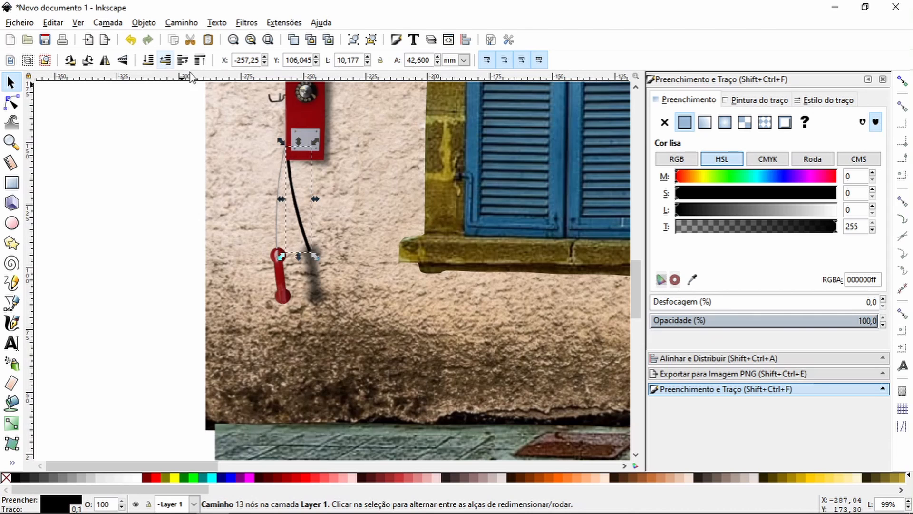
{"action": "left_click", "coordinate": [883, 324]}
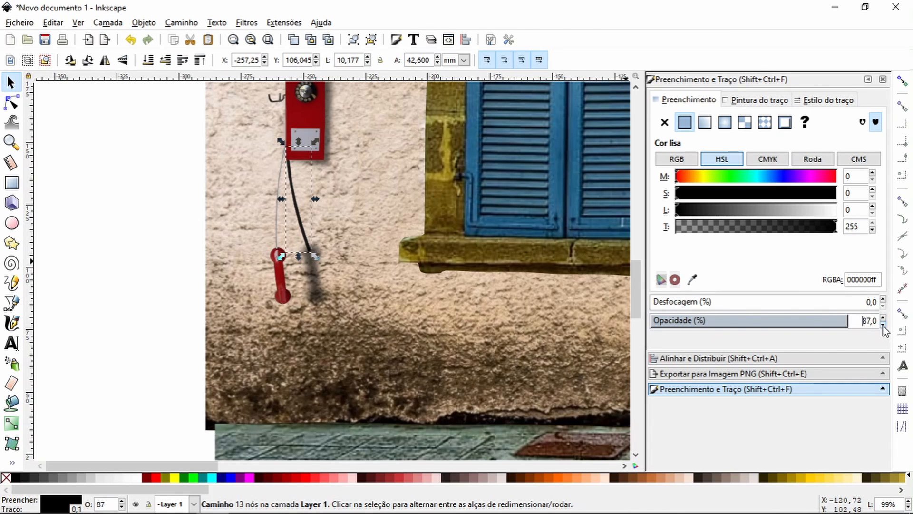
{"action": "left_click", "coordinate": [883, 324]}
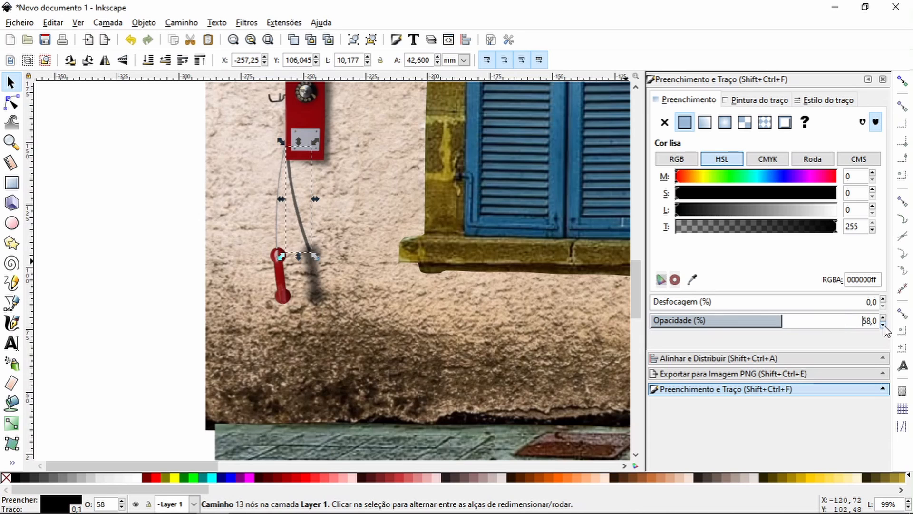
{"action": "left_click", "coordinate": [884, 299]}
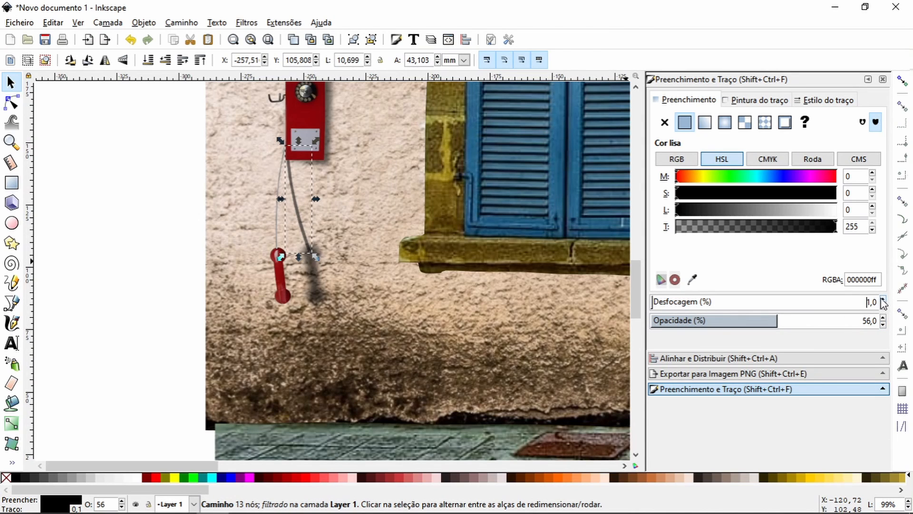
{"action": "left_click", "coordinate": [883, 325]}
{"action": "left_click", "coordinate": [884, 325]}
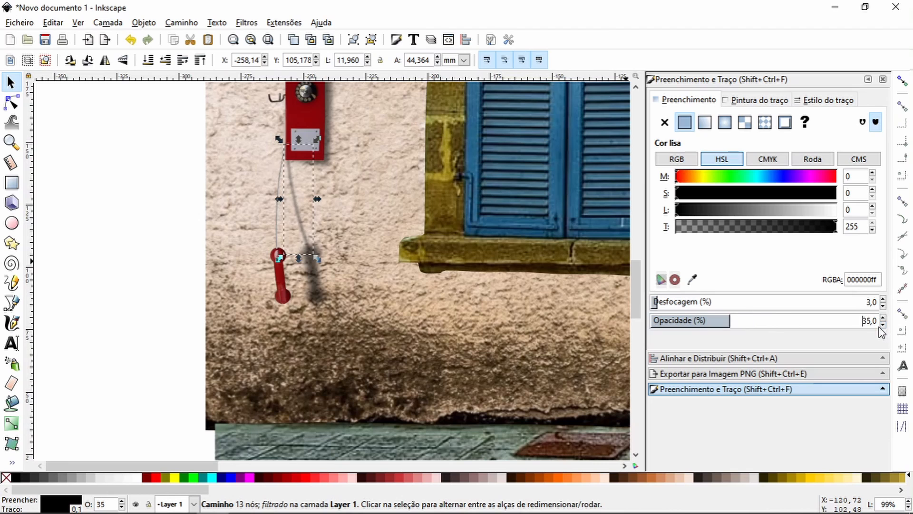
{"action": "left_click", "coordinate": [884, 325]}
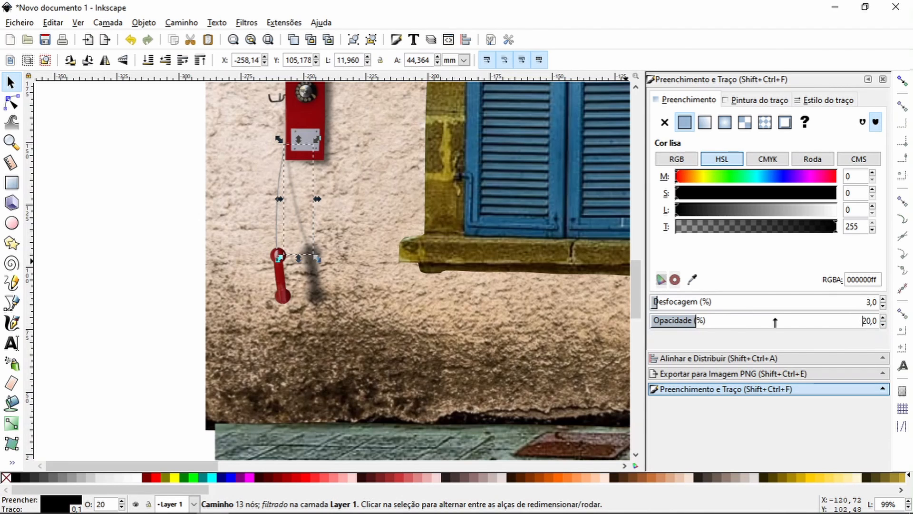
{"action": "left_click", "coordinate": [155, 235]}
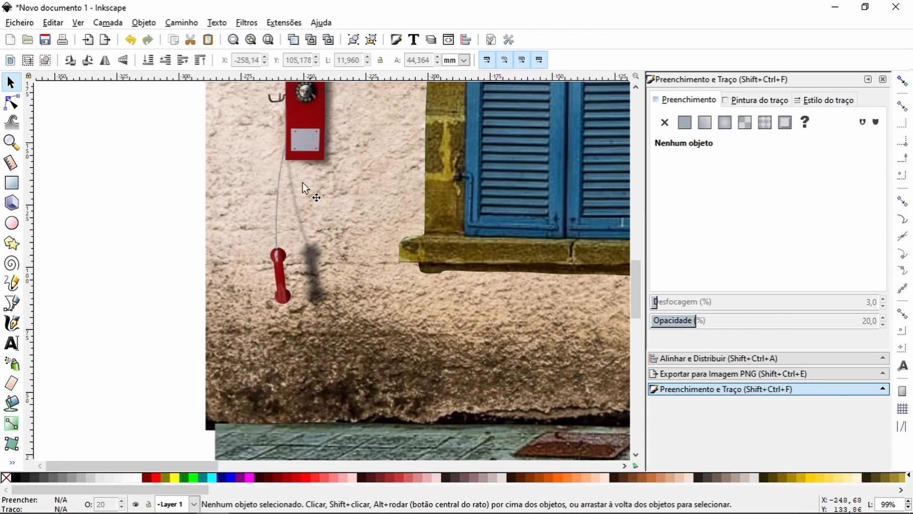
Step: Select the blurred handset shadow and adjust its placement at the lower end of the cord shadow
{"action": "left_click", "coordinate": [316, 291]}
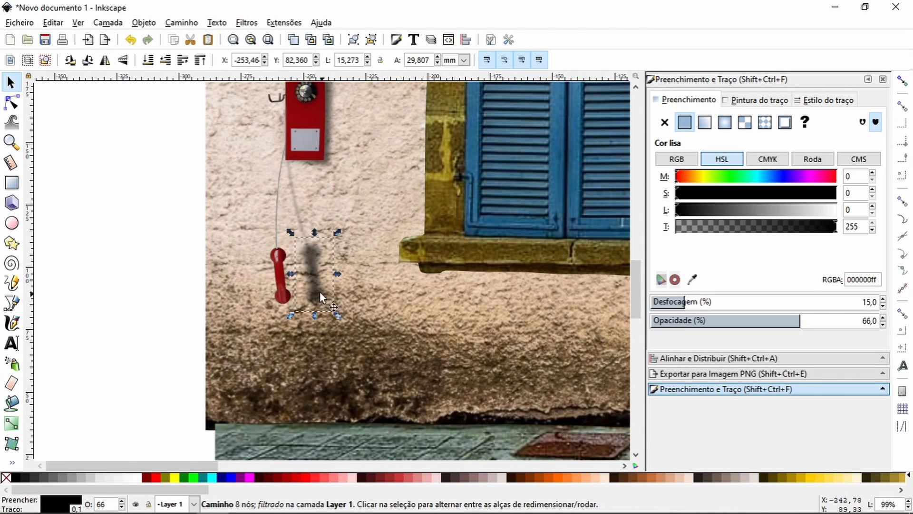
{"action": "left_click", "coordinate": [309, 251]}
{"action": "mouse_move", "coordinate": [325, 263]}
{"action": "left_mouse_down"}
{"action": "mouse_move", "coordinate": [312, 263]}
{"action": "mouse_move", "coordinate": [308, 248]}
{"action": "left_mouse_up"}
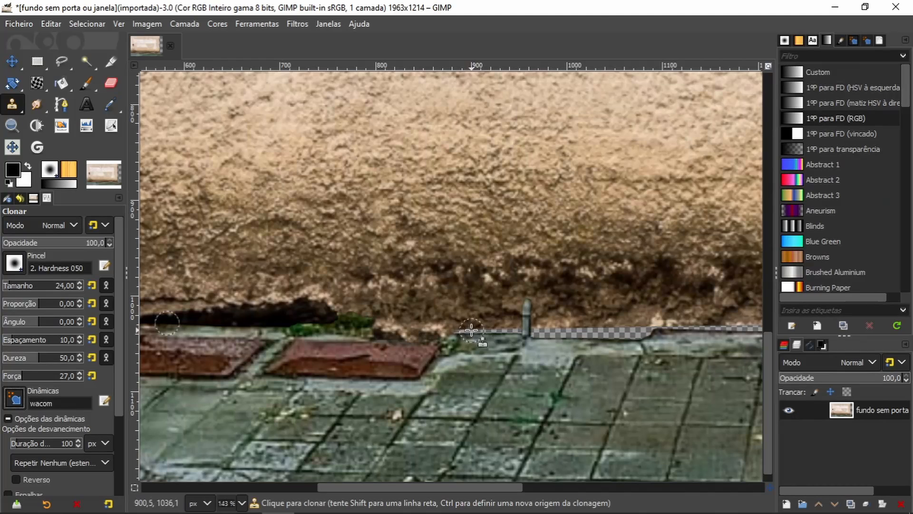
Step: Switch to the wall background in GIMP and clone over the transparent gap at the wall's base on both sides of the small post
{"action": "mouse_move", "coordinate": [460, 332]}
{"action": "left_mouse_down"}
{"action": "mouse_move", "coordinate": [485, 333]}
{"action": "mouse_move", "coordinate": [453, 334]}
{"action": "mouse_move", "coordinate": [519, 332]}
{"action": "mouse_move", "coordinate": [440, 319]}
{"action": "mouse_move", "coordinate": [477, 322]}
{"action": "mouse_move", "coordinate": [444, 318]}
{"action": "left_mouse_up"}
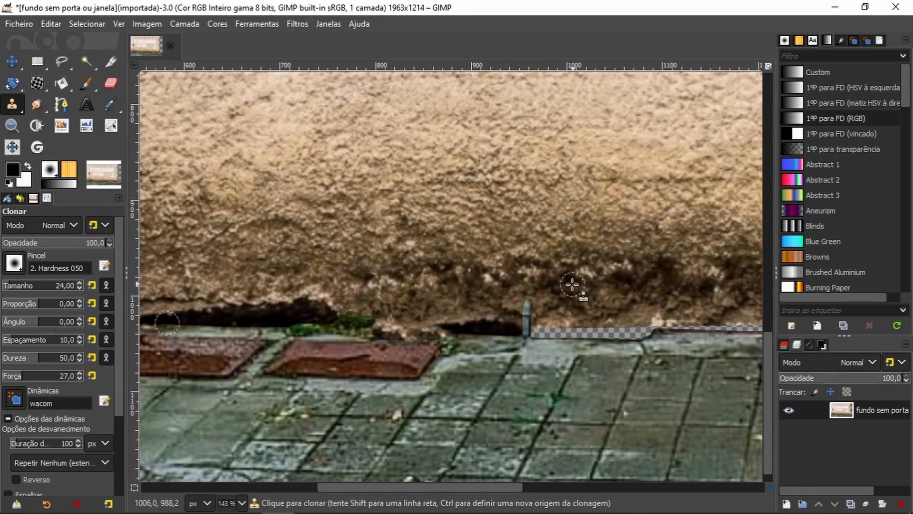
{"action": "mouse_move", "coordinate": [569, 292]}
{"action": "left_mouse_down"}
{"action": "mouse_move", "coordinate": [350, 267]}
{"action": "mouse_move", "coordinate": [281, 244]}
{"action": "mouse_move", "coordinate": [290, 256]}
{"action": "left_mouse_up"}
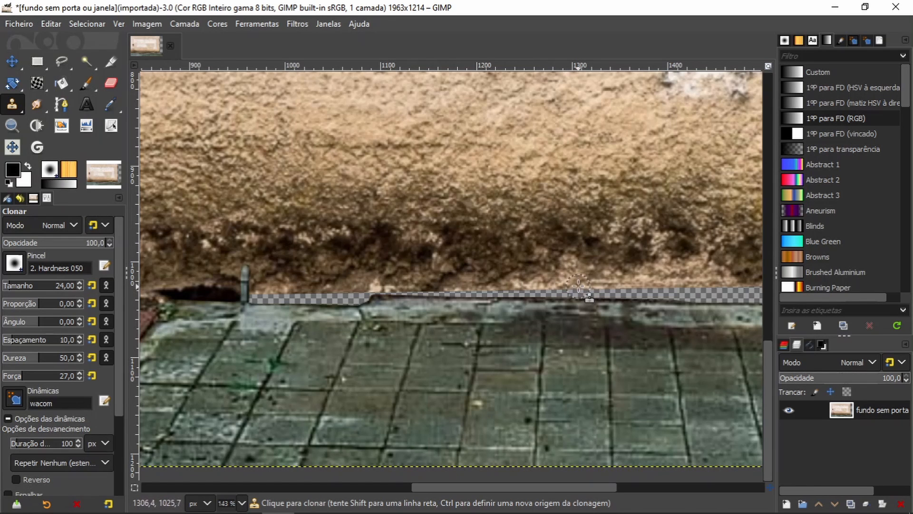
{"action": "key", "text": "ctrl"}
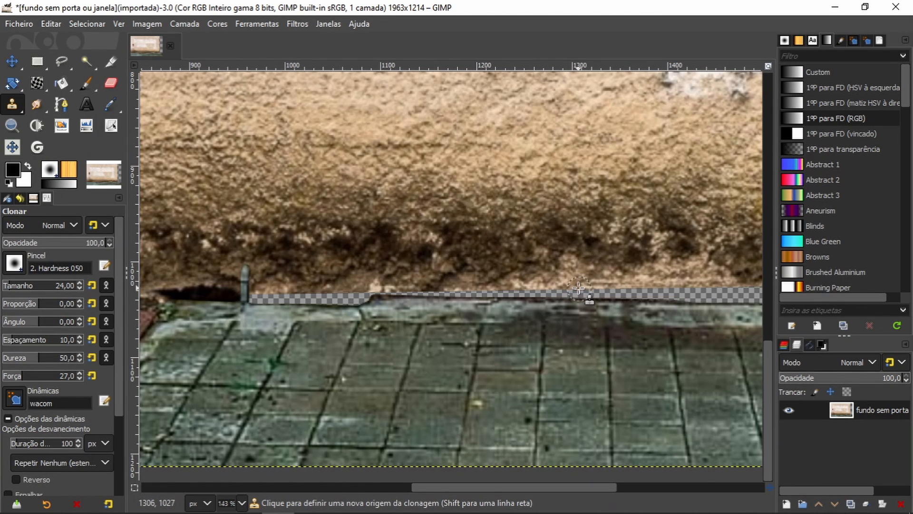
{"action": "left_click", "coordinate": [579, 289], "text": "ctrl"}
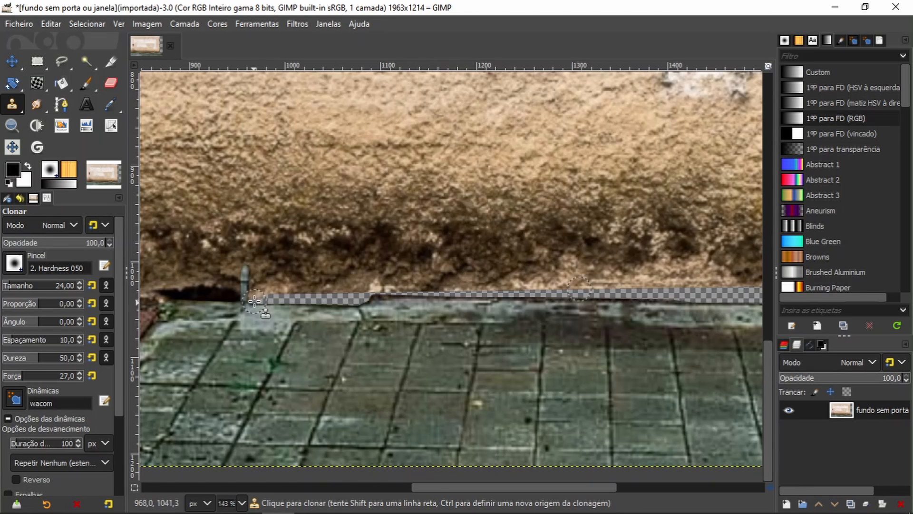
{"action": "left_click_drag", "start_coordinate": [255, 300], "coordinate": [277, 300]}
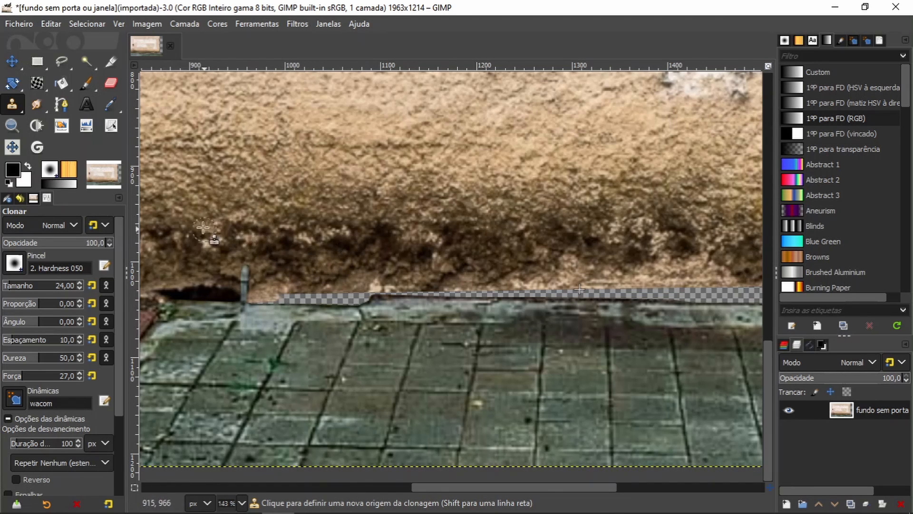
Step: Sample the stained plaster above and clone it along the wall's base from the small post rightward, covering the middle of the transparent gap
{"action": "left_click", "coordinate": [231, 221], "text": "ctrl"}
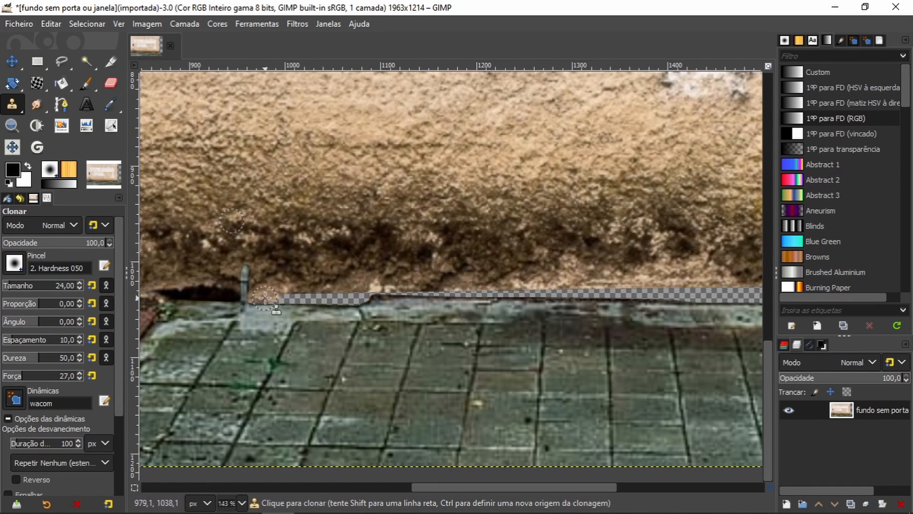
{"action": "mouse_move", "coordinate": [263, 299]}
{"action": "left_mouse_down"}
{"action": "mouse_move", "coordinate": [362, 298]}
{"action": "mouse_move", "coordinate": [394, 283]}
{"action": "left_mouse_up"}
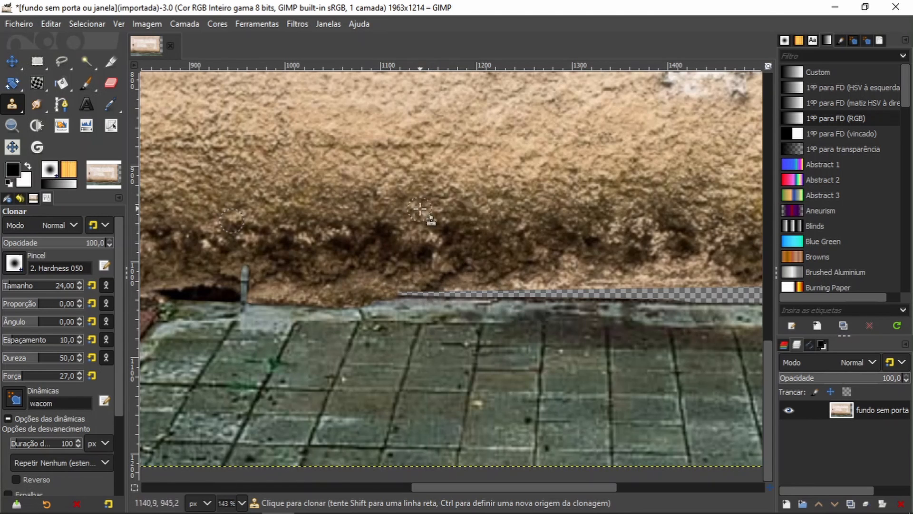
{"action": "left_click", "coordinate": [409, 200], "text": "ctrl"}
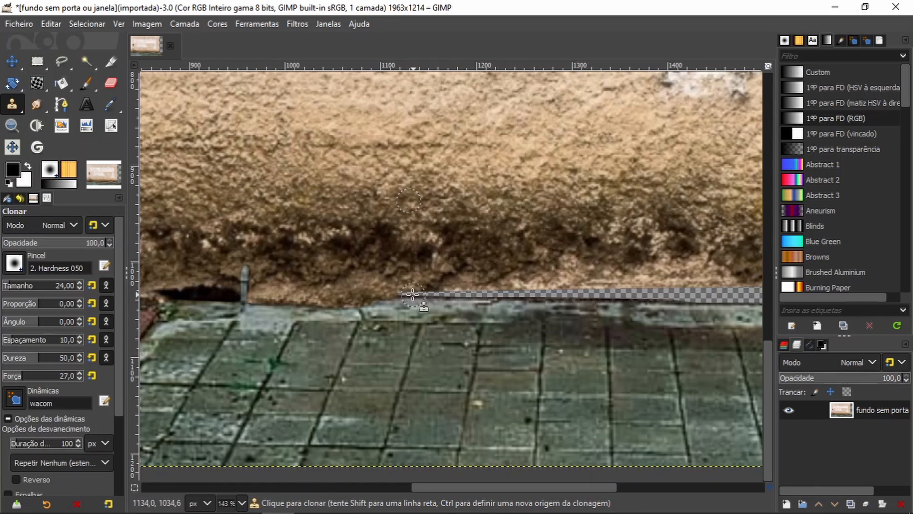
{"action": "mouse_move", "coordinate": [402, 294]}
{"action": "left_mouse_down"}
{"action": "mouse_move", "coordinate": [447, 292]}
{"action": "mouse_move", "coordinate": [384, 291]}
{"action": "mouse_move", "coordinate": [448, 291]}
{"action": "left_mouse_up"}
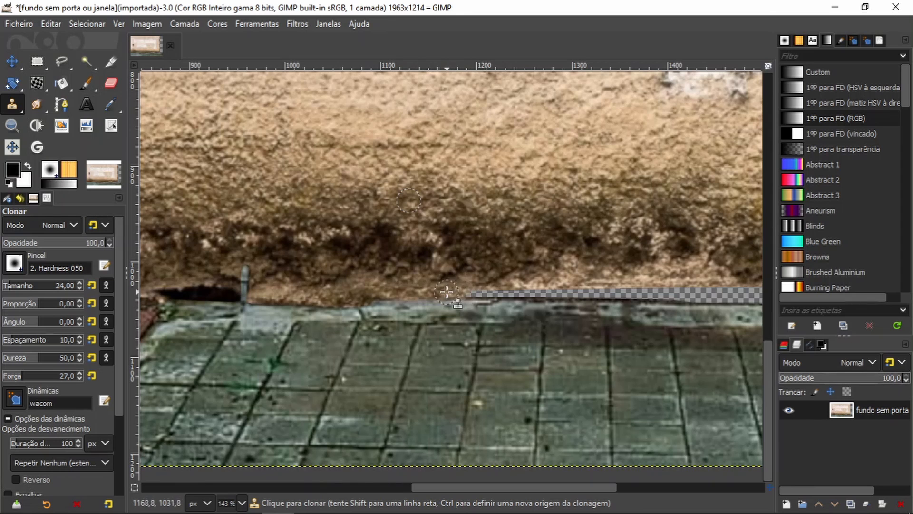
{"action": "left_click_drag", "start_coordinate": [447, 292], "coordinate": [614, 292]}
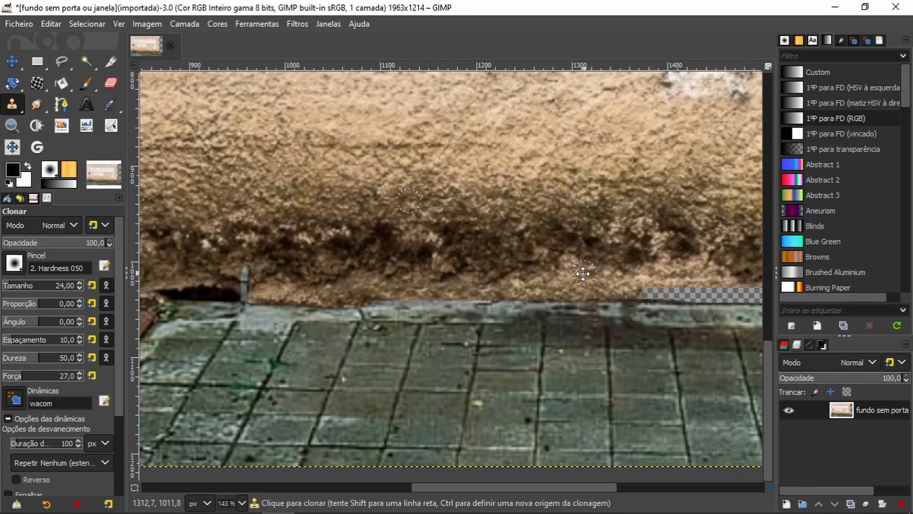
Step: Continue cloning stained plaster over the transparent gap toward the wall's right end, resampling the source for the last stretch
{"action": "left_click_drag", "start_coordinate": [583, 273], "coordinate": [269, 257]}
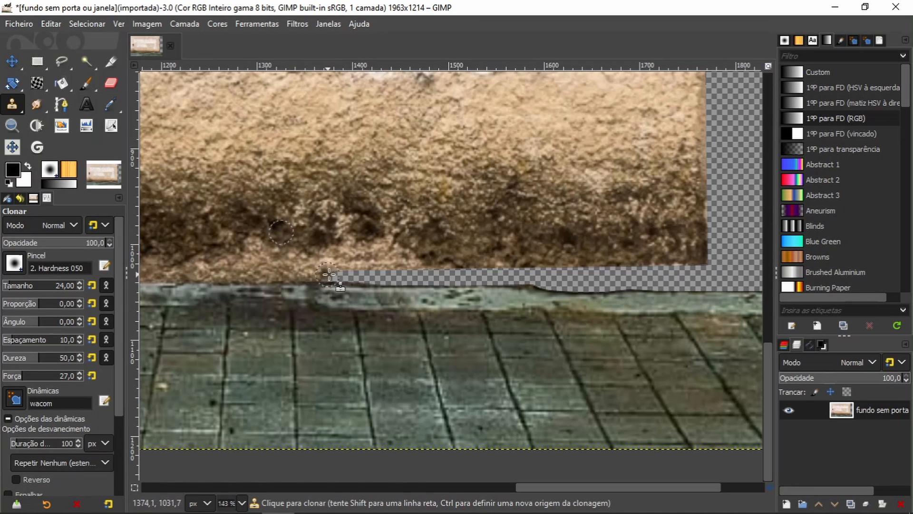
{"action": "mouse_move", "coordinate": [348, 274]}
{"action": "left_mouse_down"}
{"action": "mouse_move", "coordinate": [318, 274]}
{"action": "mouse_move", "coordinate": [385, 274]}
{"action": "mouse_move", "coordinate": [333, 268]}
{"action": "mouse_move", "coordinate": [349, 266]}
{"action": "mouse_move", "coordinate": [324, 261]}
{"action": "mouse_move", "coordinate": [339, 256]}
{"action": "mouse_move", "coordinate": [330, 253]}
{"action": "mouse_move", "coordinate": [402, 277]}
{"action": "mouse_move", "coordinate": [374, 281]}
{"action": "mouse_move", "coordinate": [443, 272]}
{"action": "mouse_move", "coordinate": [425, 281]}
{"action": "mouse_move", "coordinate": [475, 281]}
{"action": "mouse_move", "coordinate": [445, 272]}
{"action": "mouse_move", "coordinate": [470, 272]}
{"action": "left_mouse_up"}
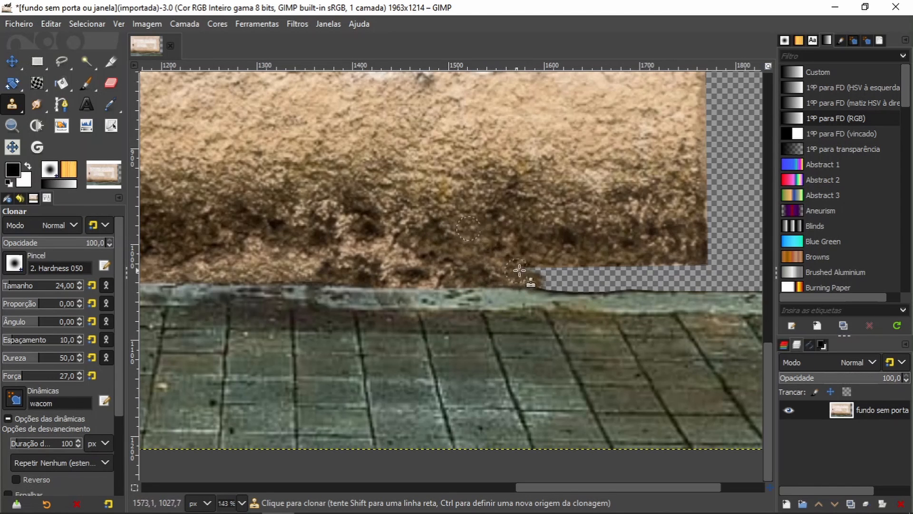
{"action": "mouse_move", "coordinate": [553, 278]}
{"action": "left_mouse_down"}
{"action": "mouse_move", "coordinate": [581, 273]}
{"action": "mouse_move", "coordinate": [545, 281]}
{"action": "mouse_move", "coordinate": [552, 268]}
{"action": "mouse_move", "coordinate": [540, 266]}
{"action": "mouse_move", "coordinate": [700, 269]}
{"action": "mouse_move", "coordinate": [634, 265]}
{"action": "left_mouse_up"}
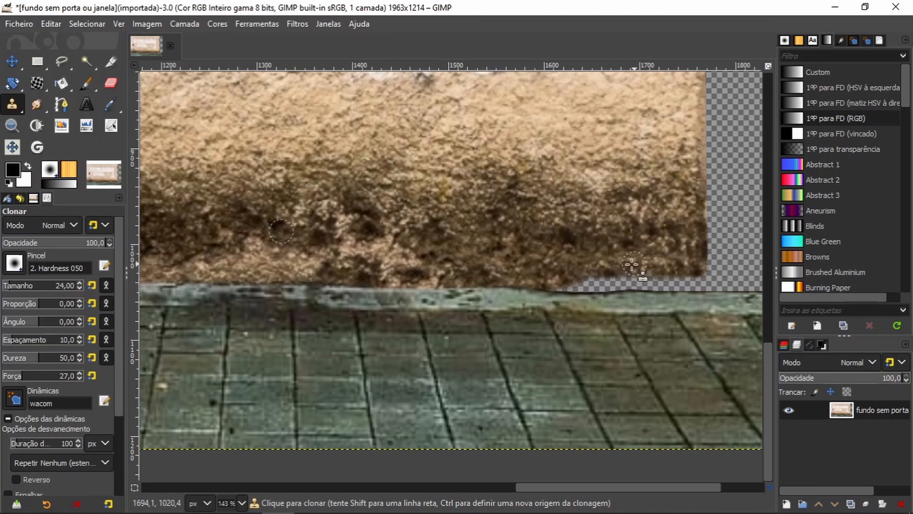
{"action": "left_click", "coordinate": [442, 252], "text": "ctrl"}
{"action": "left_click_drag", "start_coordinate": [546, 278], "coordinate": [581, 286]}
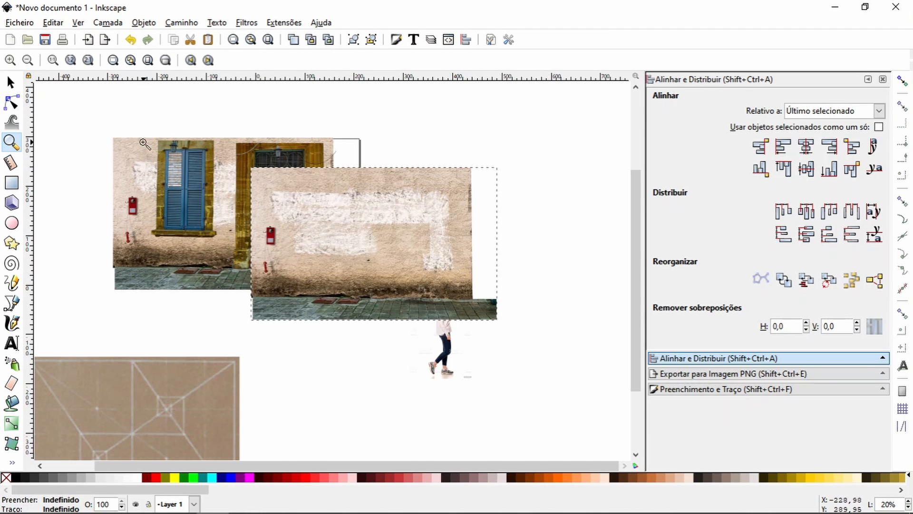
Step: Select the retouched wall picture together with the original wall picture and align their centres horizontally and vertically
{"action": "key", "text": "s"}
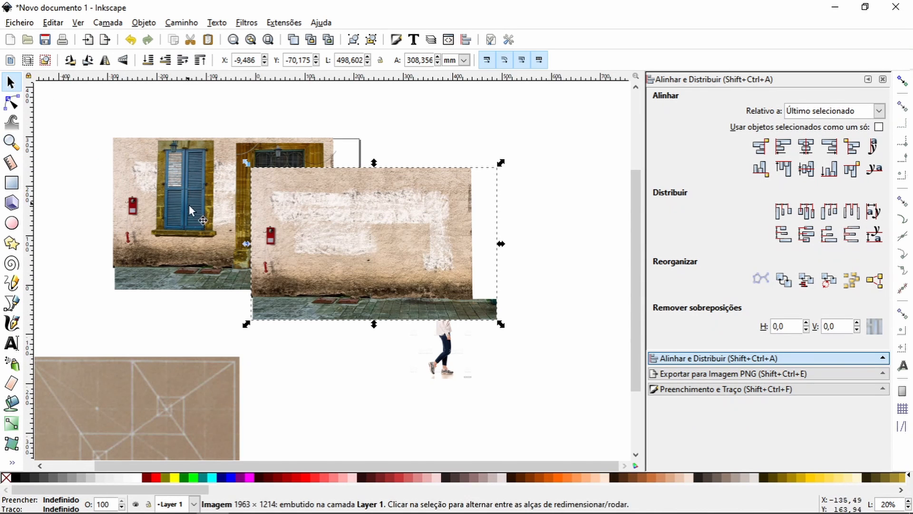
{"action": "left_click", "coordinate": [205, 185], "text": "shift"}
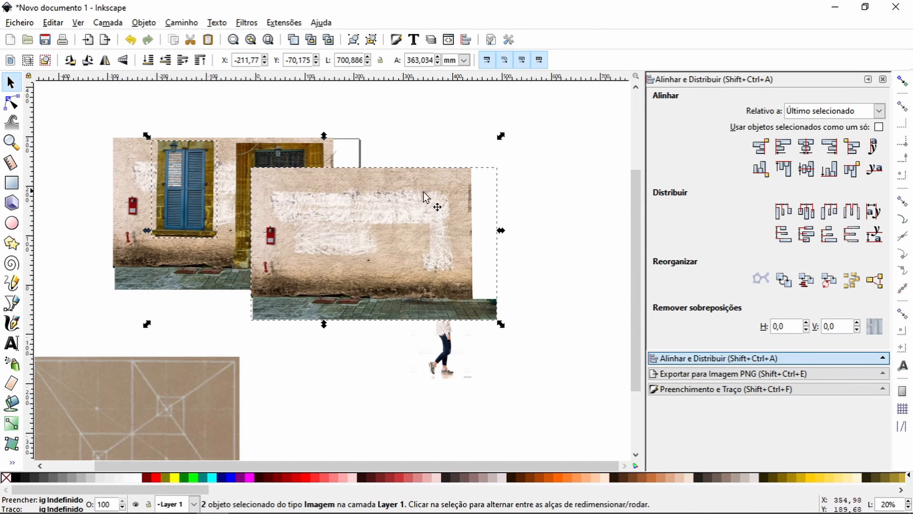
{"action": "left_click", "coordinate": [123, 123]}
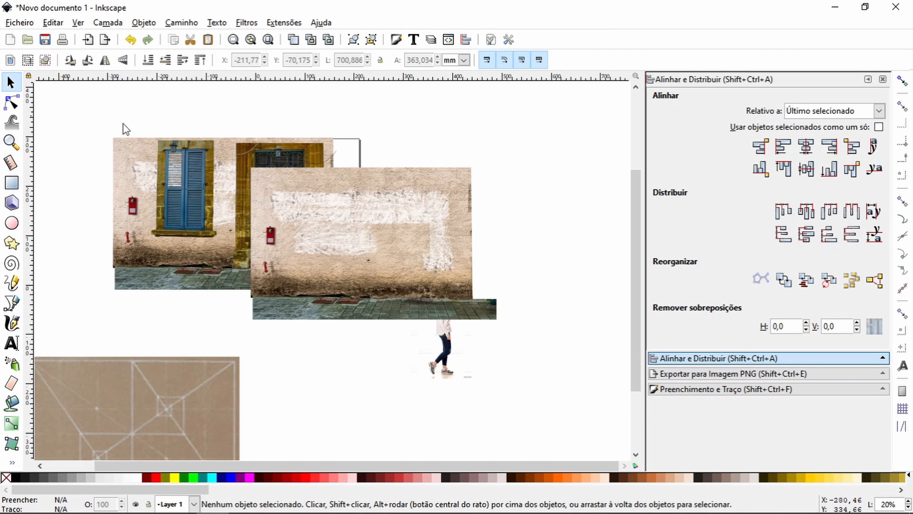
{"action": "left_click", "coordinate": [365, 240]}
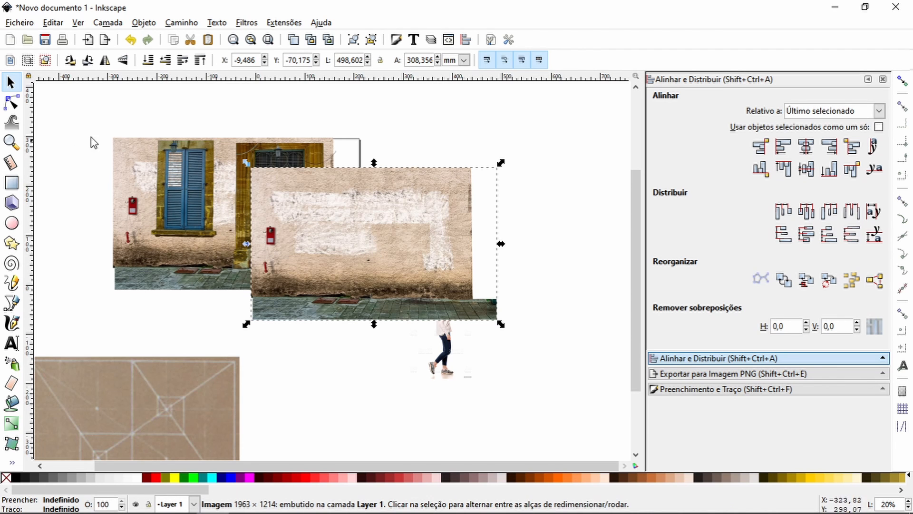
{"action": "left_click", "coordinate": [127, 146], "text": "shift"}
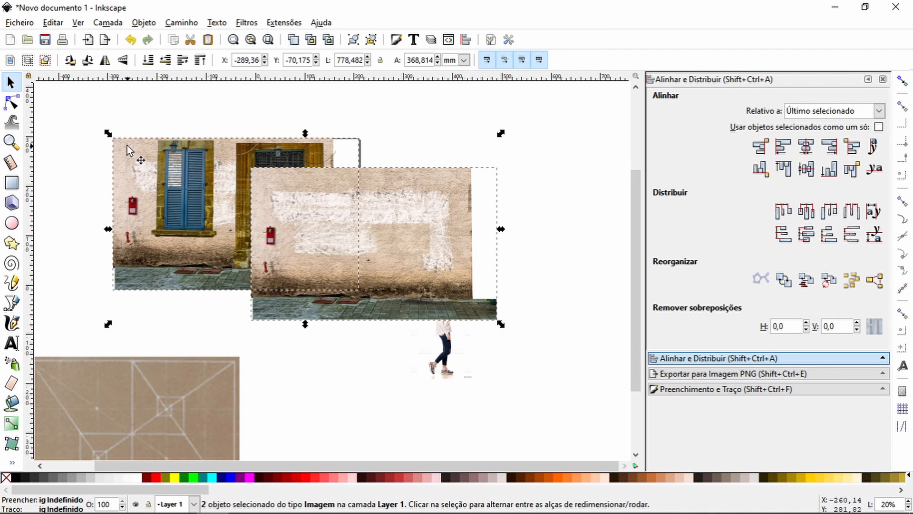
{"action": "left_click", "coordinate": [806, 148]}
{"action": "left_click", "coordinate": [806, 169]}
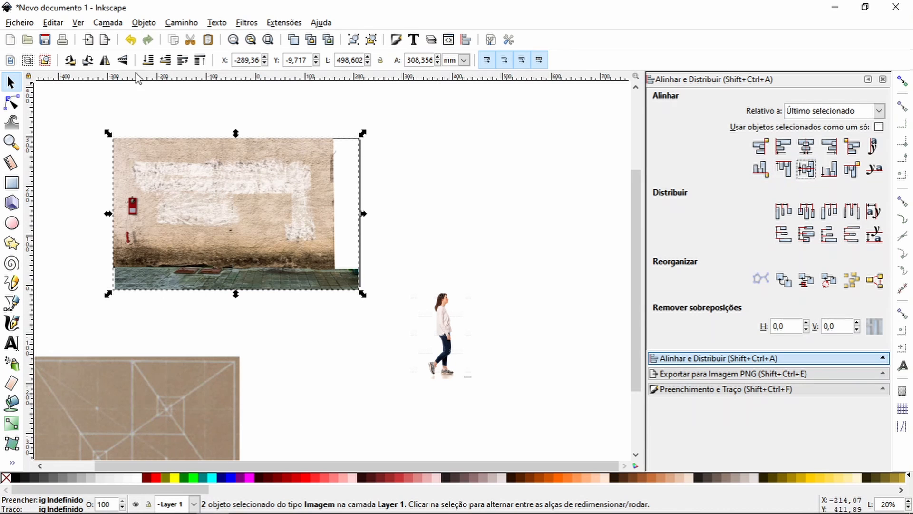
Step: Send both wall pictures behind the window and door, and cut the redundant wall copy
{"action": "left_click", "coordinate": [149, 61]}
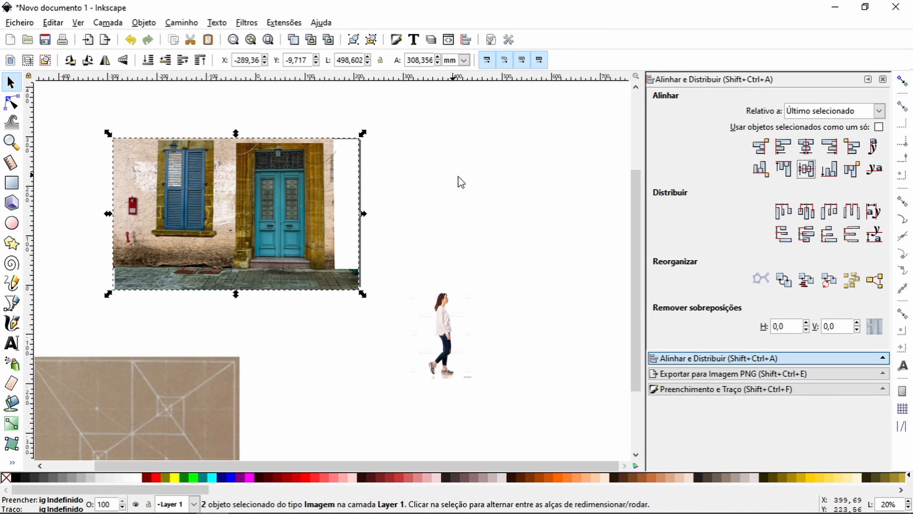
{"action": "left_click", "coordinate": [398, 174]}
{"action": "left_click", "coordinate": [133, 164]}
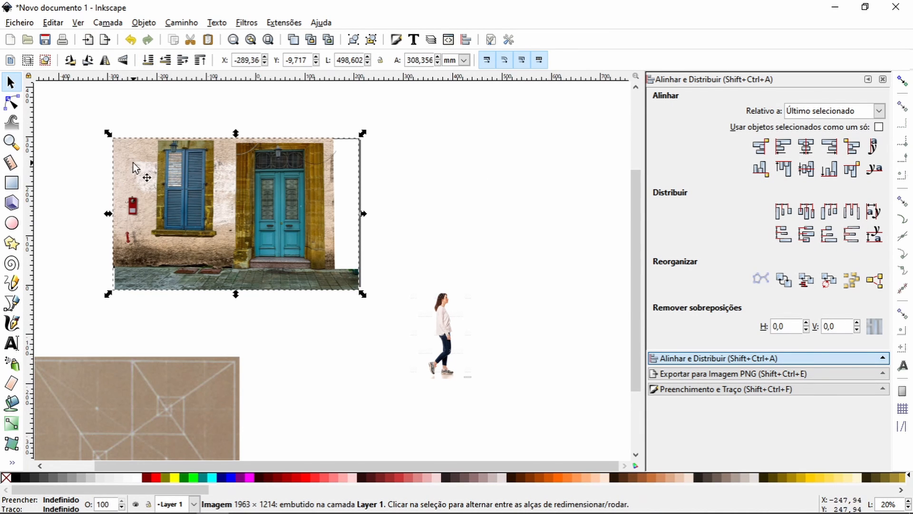
{"action": "left_click", "coordinate": [192, 44]}
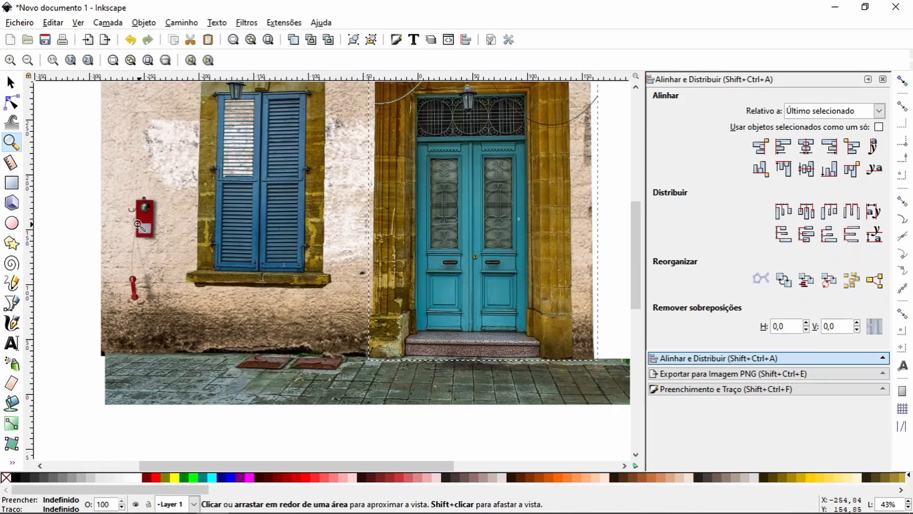
Step: Draw a circle about 5 mm wide on the grey plate of the red wall telephone
{"action": "left_click_drag", "start_coordinate": [137, 218], "coordinate": [162, 239]}
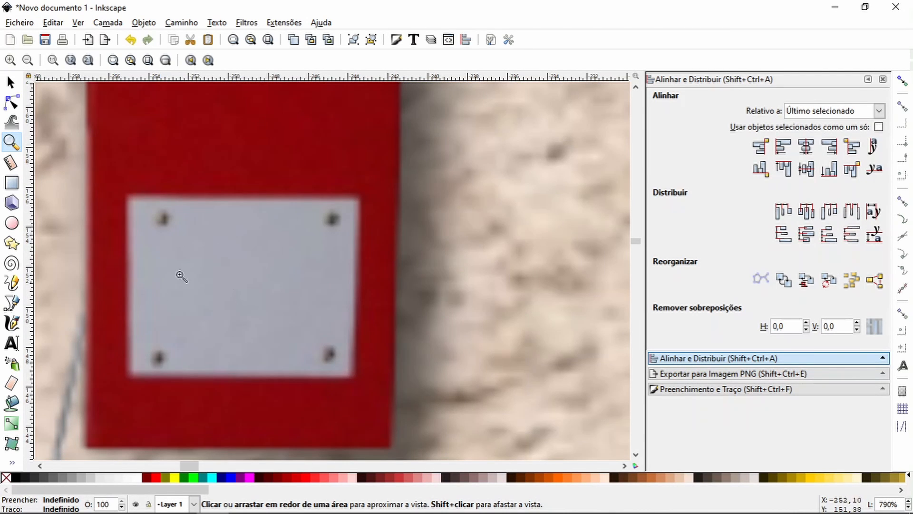
{"action": "left_click", "coordinate": [27, 60]}
{"action": "left_click", "coordinate": [28, 60]}
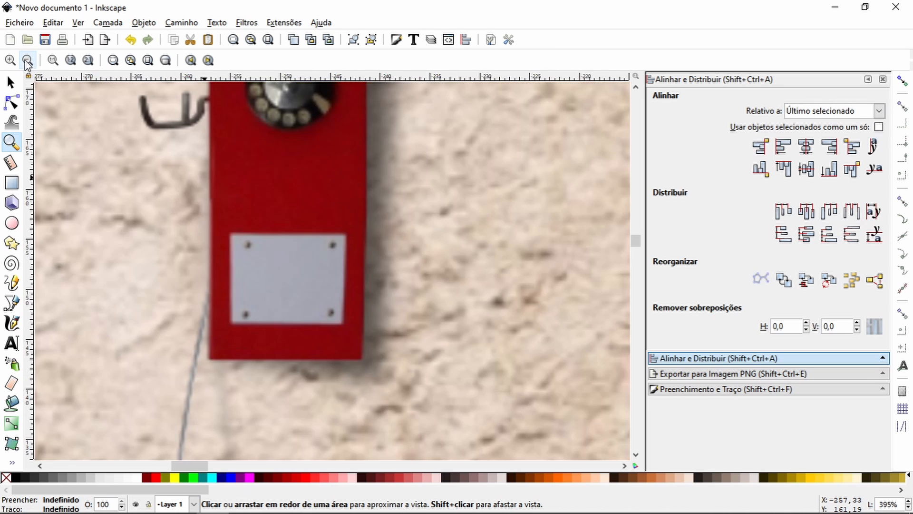
{"action": "left_click", "coordinate": [27, 60]}
{"action": "left_click", "coordinate": [28, 61]}
{"action": "left_click", "coordinate": [27, 60]}
{"action": "left_click", "coordinate": [28, 60]}
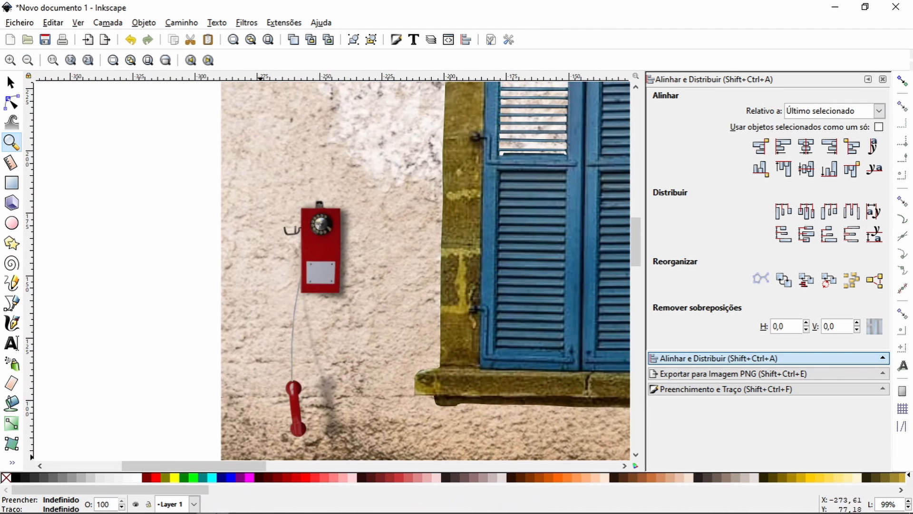
{"action": "left_click_drag", "start_coordinate": [283, 244], "coordinate": [375, 311]}
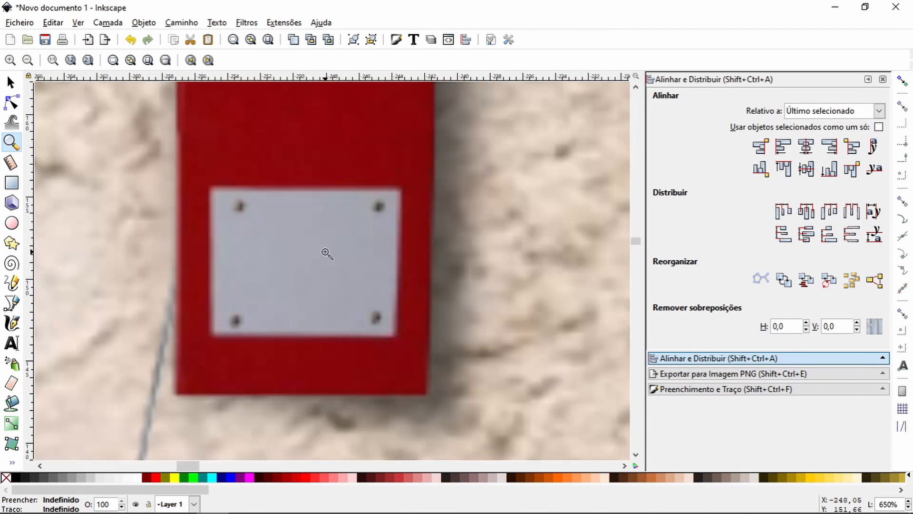
{"action": "left_click", "coordinate": [12, 223]}
{"action": "left_click_drag", "start_coordinate": [263, 231], "coordinate": [345, 312]}
Step: Remove the circle's fill and give it a solid black outline
{"action": "key", "text": "shift+ctrl+f"}
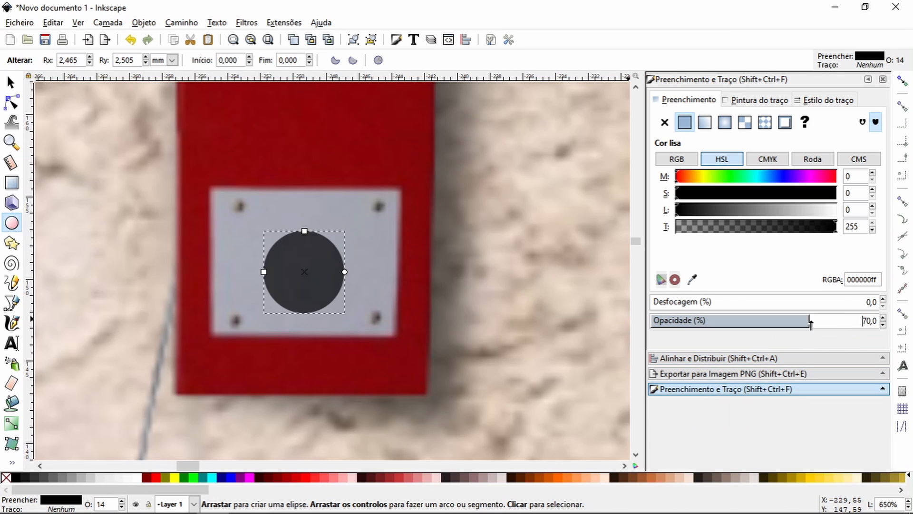
{"action": "left_click", "coordinate": [665, 122]}
{"action": "left_click", "coordinate": [757, 101]}
{"action": "left_click", "coordinate": [685, 122]}
{"action": "left_click", "coordinate": [827, 100]}
Step: Shrink the circle to about 3.9 mm wide and set its outline thickness to 0.18 mm
{"action": "left_click", "coordinate": [777, 123]}
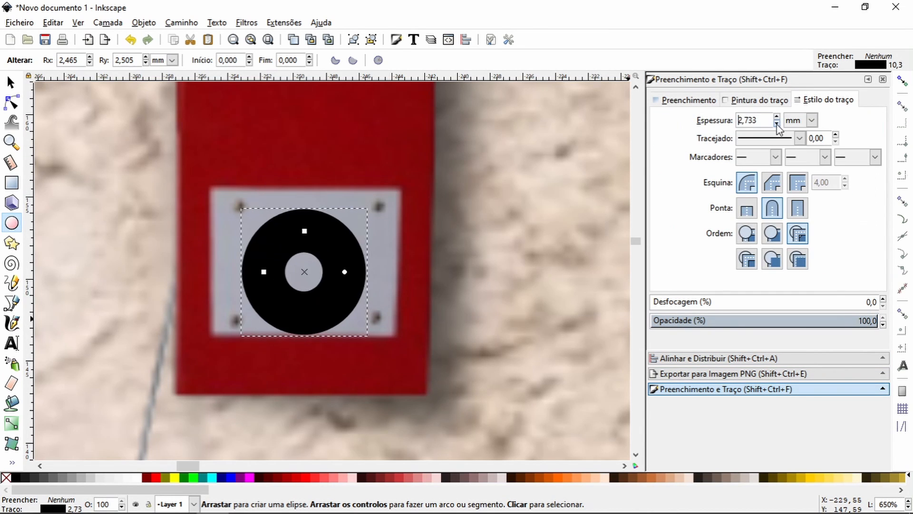
{"action": "left_click", "coordinate": [776, 117]}
{"action": "left_click", "coordinate": [12, 82]}
{"action": "mouse_move", "coordinate": [349, 225]}
{"action": "left_mouse_down"}
{"action": "mouse_move", "coordinate": [332, 248]}
{"action": "mouse_move", "coordinate": [304, 232]}
{"action": "left_mouse_up"}
{"action": "left_click", "coordinate": [757, 121]}
{"action": "key", "text": "BackSpace"}
{"action": "key", "text": "BackSpace"}
{"action": "type", "text": "8"}
{"action": "key", "text": "Return"}
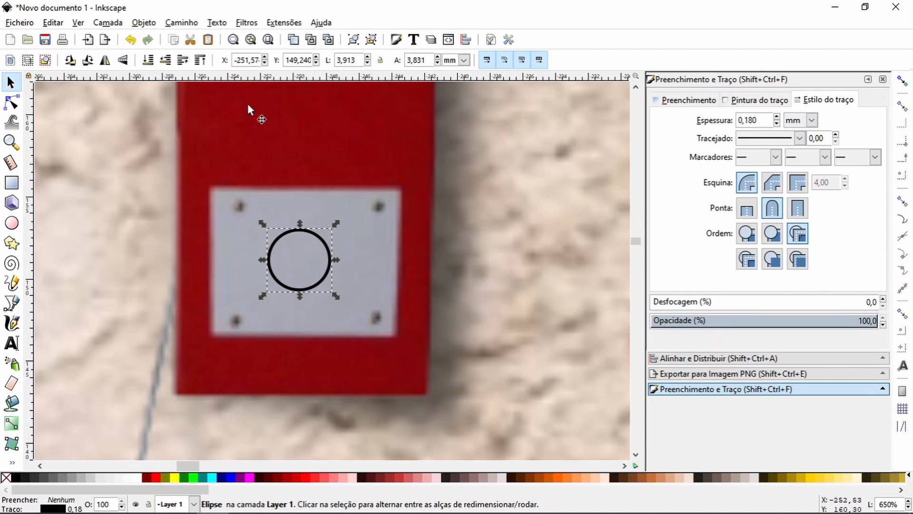
Step: Duplicate the circle, place the copy to its left on the plate, and convert the copy to a path
{"action": "left_click", "coordinate": [293, 40]}
{"action": "left_click_drag", "start_coordinate": [269, 260], "coordinate": [186, 186]}
{"action": "left_click", "coordinate": [177, 22]}
{"action": "left_click", "coordinate": [199, 34]}
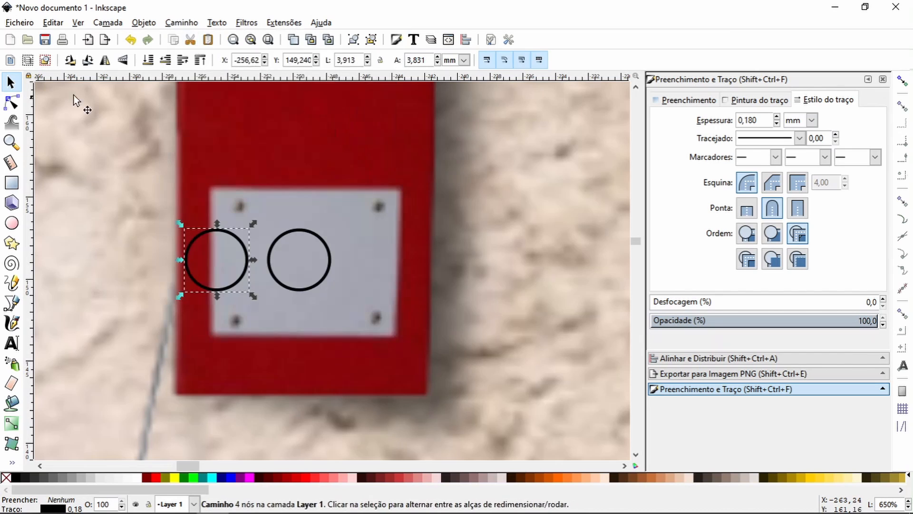
Step: Pull the copied circle's left node inward and angle the upper and lower node handles to form a crescent
{"action": "left_click", "coordinate": [11, 102]}
{"action": "left_click_drag", "start_coordinate": [186, 259], "coordinate": [234, 261]}
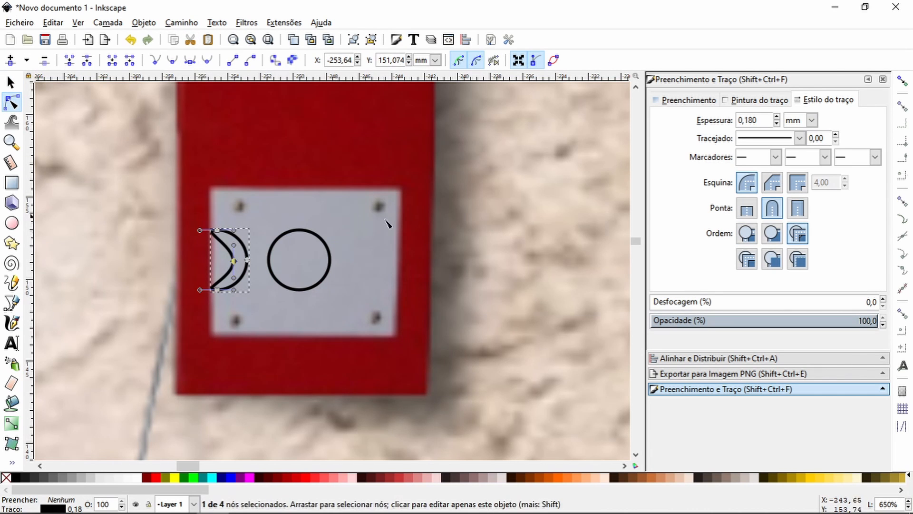
{"action": "left_click", "coordinate": [218, 230]}
{"action": "left_click", "coordinate": [218, 290], "text": "shift"}
{"action": "left_click_drag", "start_coordinate": [200, 230], "coordinate": [231, 244]}
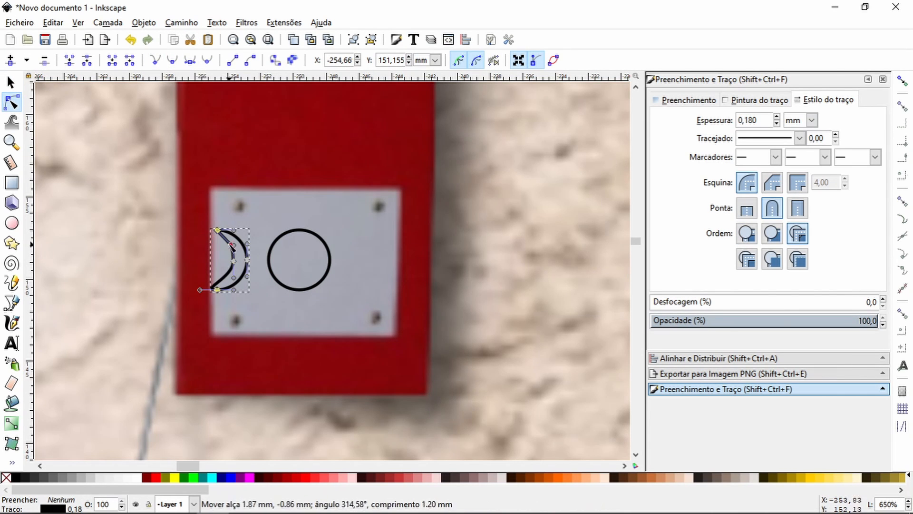
{"action": "left_click_drag", "start_coordinate": [200, 290], "coordinate": [228, 280]}
Step: Delete the crescent's inner middle node, smooth its inner curve with the tip handles, and set square line caps
{"action": "left_click", "coordinate": [12, 142]}
{"action": "left_click_drag", "start_coordinate": [169, 215], "coordinate": [316, 329]}
{"action": "left_click", "coordinate": [11, 102]}
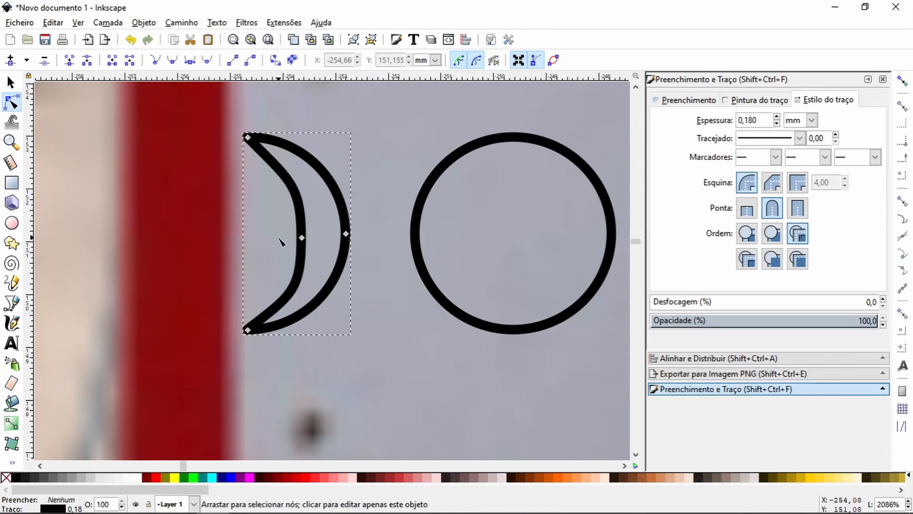
{"action": "left_click_drag", "start_coordinate": [302, 237], "coordinate": [302, 236]}
{"action": "key", "text": "Delete"}
{"action": "left_click_drag", "start_coordinate": [334, 265], "coordinate": [312, 265]}
{"action": "left_click_drag", "start_coordinate": [297, 187], "coordinate": [314, 218]}
{"action": "left_click_drag", "start_coordinate": [312, 265], "coordinate": [320, 242]}
{"action": "left_click_drag", "start_coordinate": [314, 218], "coordinate": [300, 286]}
{"action": "left_click_drag", "start_coordinate": [332, 236], "coordinate": [309, 198]}
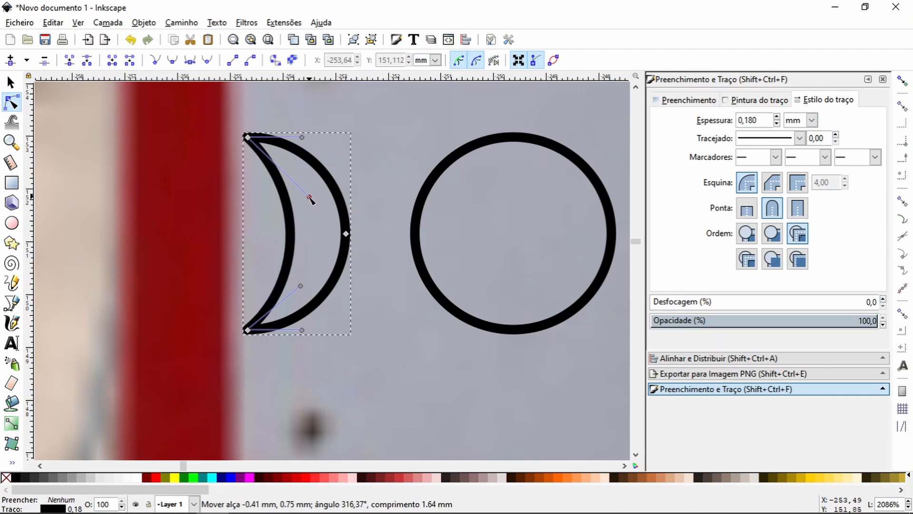
{"action": "left_click", "coordinate": [247, 137]}
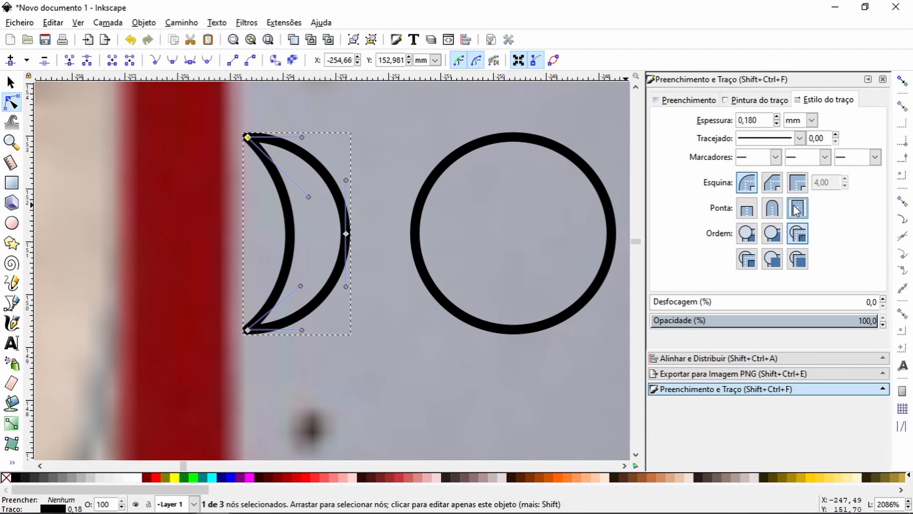
{"action": "double_click", "coordinate": [239, 283]}
Step: Move the crescent beside the circle, centre the two vertically, and align the crescent's right side to the circle's left edge
{"action": "left_click", "coordinate": [11, 82]}
{"action": "left_click_drag", "start_coordinate": [348, 245], "coordinate": [409, 248]}
{"action": "left_click_drag", "start_coordinate": [492, 139], "coordinate": [486, 156]}
{"action": "left_click", "coordinate": [487, 157], "text": "shift"}
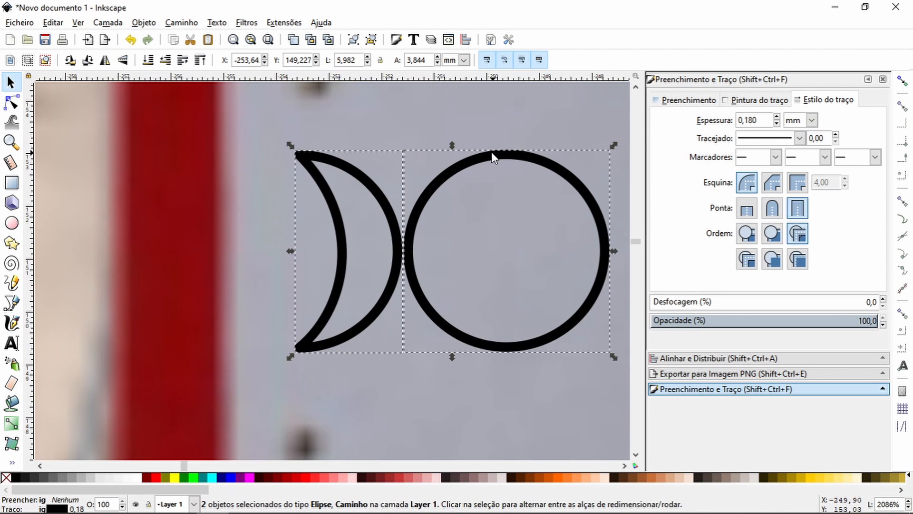
{"action": "left_click", "coordinate": [724, 358]}
{"action": "left_click", "coordinate": [806, 168]}
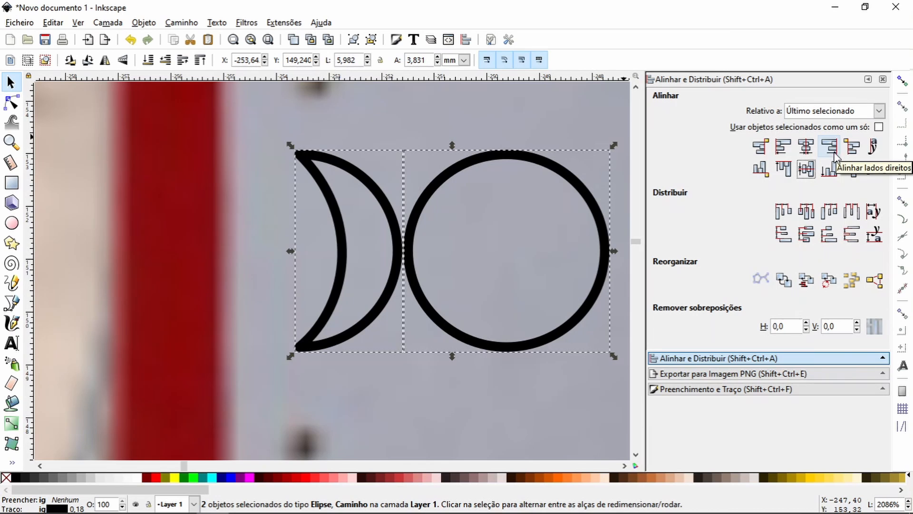
{"action": "left_click", "coordinate": [761, 147]}
Step: Nudge the crescent right to an X position of -253.49 mm so its outline meets the circle's
{"action": "left_click", "coordinate": [12, 142]}
{"action": "double_click", "coordinate": [28, 60]}
{"action": "left_click", "coordinate": [11, 82]}
{"action": "left_click", "coordinate": [216, 221]}
{"action": "left_click", "coordinate": [353, 227]}
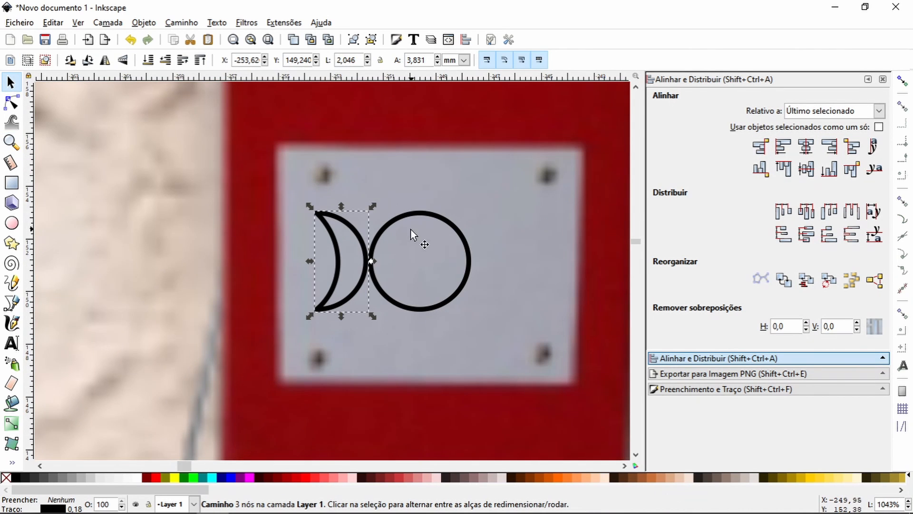
{"action": "key", "text": "Right"}
{"action": "left_click", "coordinate": [316, 62]}
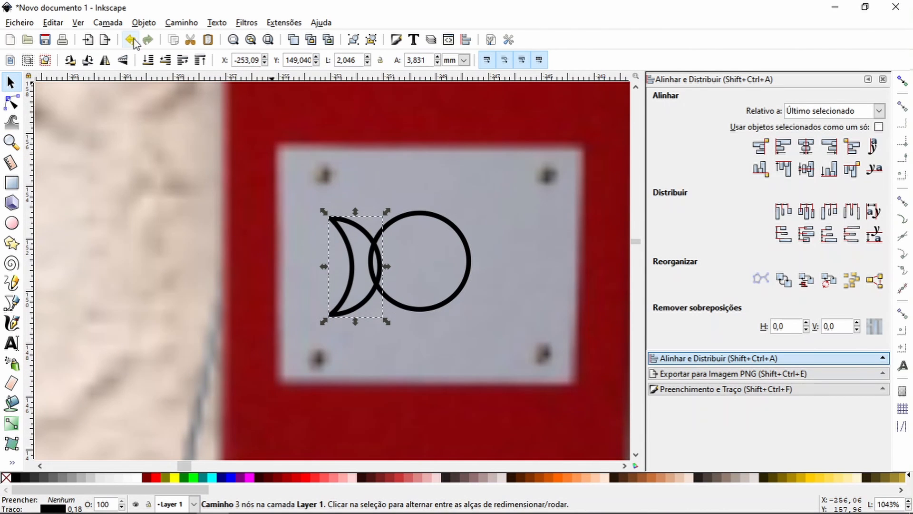
{"action": "left_click", "coordinate": [130, 39]}
{"action": "left_click", "coordinate": [265, 63]}
Step: Duplicate the crescent, flip the copy horizontally, and move it against the circle's right edge at X -247.77 mm
{"action": "key", "text": "ctrl+d"}
{"action": "left_click", "coordinate": [105, 60]}
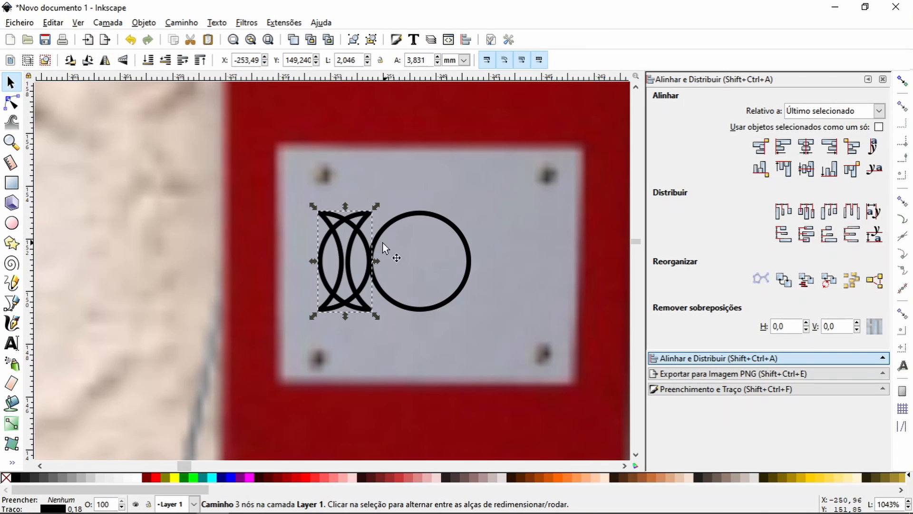
{"action": "key", "text": "Right"}
{"action": "key", "text": "Right"}
{"action": "key", "text": "Right"}
{"action": "key", "text": "Right"}
{"action": "key", "text": "Right"}
{"action": "key", "text": "Right"}
{"action": "key", "text": "Right"}
{"action": "key", "text": "Right"}
{"action": "key", "text": "Right"}
{"action": "key", "text": "Right"}
{"action": "key", "text": "Right"}
{"action": "left_click", "coordinate": [264, 57]}
{"action": "left_click", "coordinate": [265, 63]}
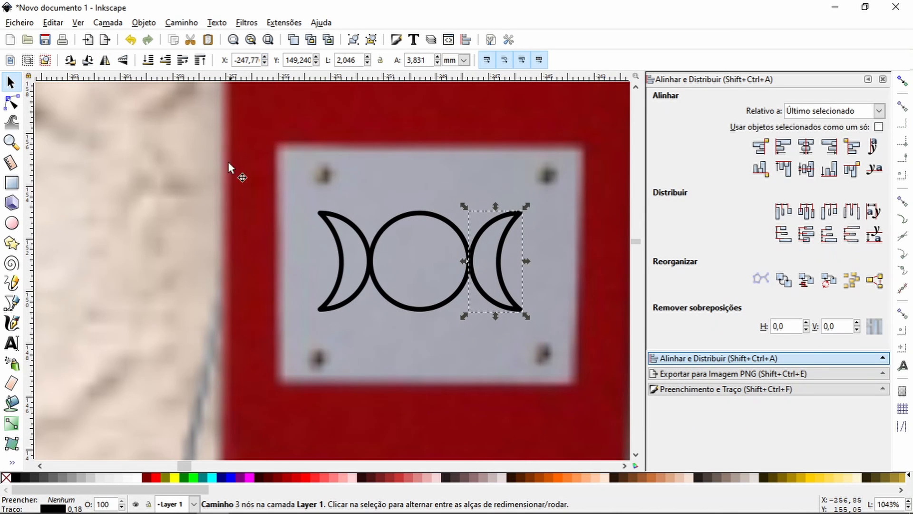
Step: Draw a rectangle about 11.9 by 9 mm matching the telephone's grey plate
{"action": "left_click", "coordinate": [239, 200]}
{"action": "left_click", "coordinate": [11, 143]}
{"action": "left_click", "coordinate": [27, 60]}
{"action": "left_click", "coordinate": [28, 60]}
{"action": "left_click", "coordinate": [28, 60]}
{"action": "left_click", "coordinate": [11, 183]}
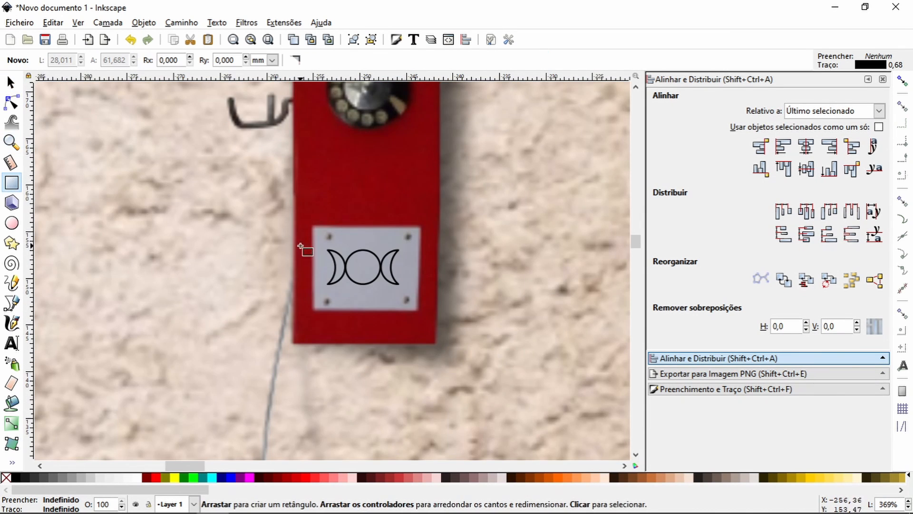
{"action": "left_click_drag", "start_coordinate": [313, 227], "coordinate": [421, 309]}
{"action": "left_click", "coordinate": [12, 82]}
Step: Group the two crescents and circle, and centre the group horizontally on the plate-sized rectangle
{"action": "left_click", "coordinate": [371, 282]}
{"action": "left_click_drag", "start_coordinate": [318, 241], "coordinate": [407, 293]}
{"action": "key", "text": "ctrl+g"}
{"action": "left_click", "coordinate": [381, 228], "text": "shift"}
{"action": "left_click", "coordinate": [806, 147]}
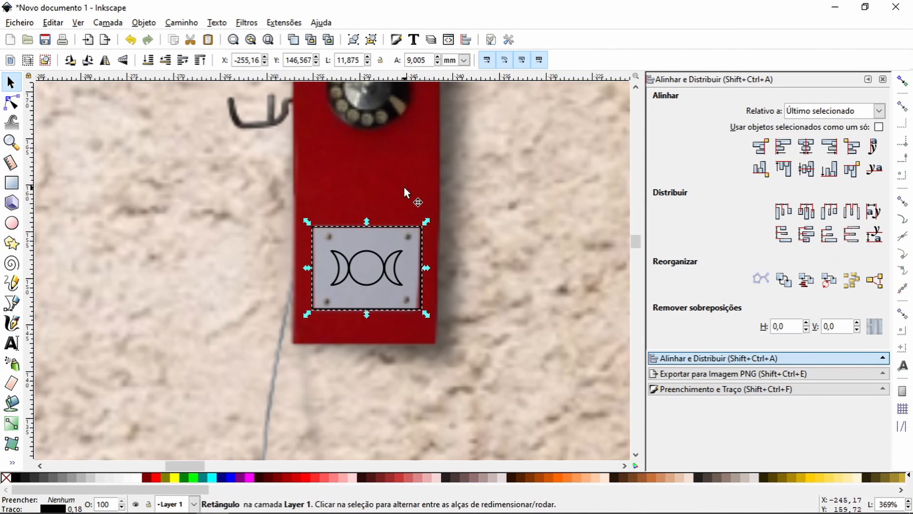
{"action": "key", "text": "Escape"}
Step: Trace the masked surgeon's head with the Bézier tool, from the right-hand ear over the cap and down the mask to the collar
{"action": "left_click", "coordinate": [12, 142]}
{"action": "left_click", "coordinate": [27, 60]}
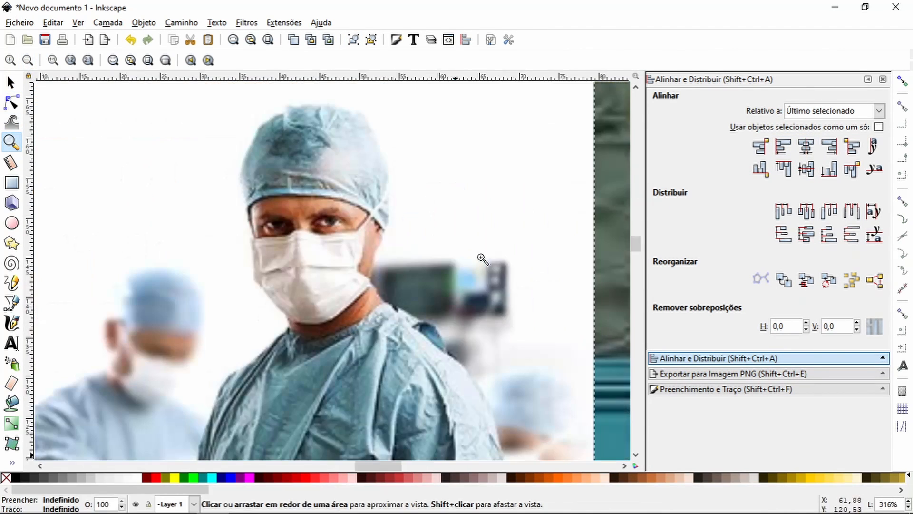
{"action": "left_click", "coordinate": [12, 303]}
{"action": "left_click", "coordinate": [374, 251]}
{"action": "left_click_drag", "start_coordinate": [388, 220], "coordinate": [390, 211]}
{"action": "left_click_drag", "start_coordinate": [384, 153], "coordinate": [365, 116]}
{"action": "left_click_drag", "start_coordinate": [321, 104], "coordinate": [315, 104]}
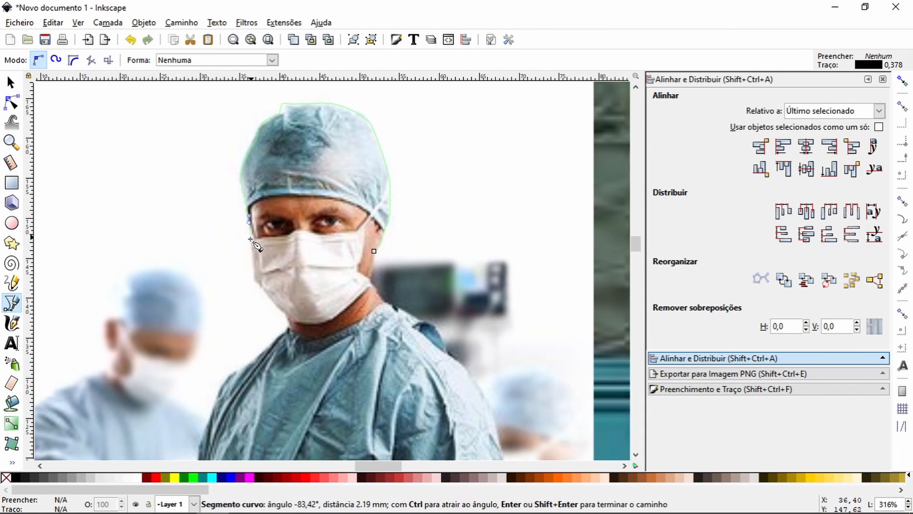
{"action": "left_click", "coordinate": [253, 280]}
{"action": "left_click_drag", "start_coordinate": [288, 322], "coordinate": [288, 327]}
{"action": "double_click", "coordinate": [279, 333]}
{"action": "left_click", "coordinate": [280, 334]}
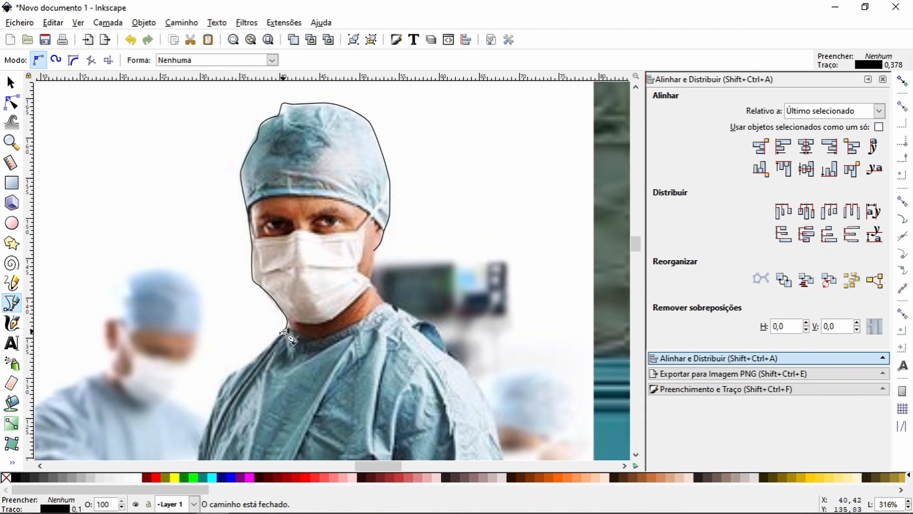
Step: Continue the surgeon's outline from the collar over the adjoining shoulder and down the sleeve to near the photo's lower edge
{"action": "left_click_drag", "start_coordinate": [230, 376], "coordinate": [328, 291]}
{"action": "left_click", "coordinate": [131, 39]}
{"action": "left_click", "coordinate": [11, 83]}
{"action": "left_click", "coordinate": [384, 237]}
{"action": "left_click", "coordinate": [12, 303]}
{"action": "left_click", "coordinate": [379, 247]}
{"action": "left_click_drag", "start_coordinate": [369, 260], "coordinate": [367, 261]}
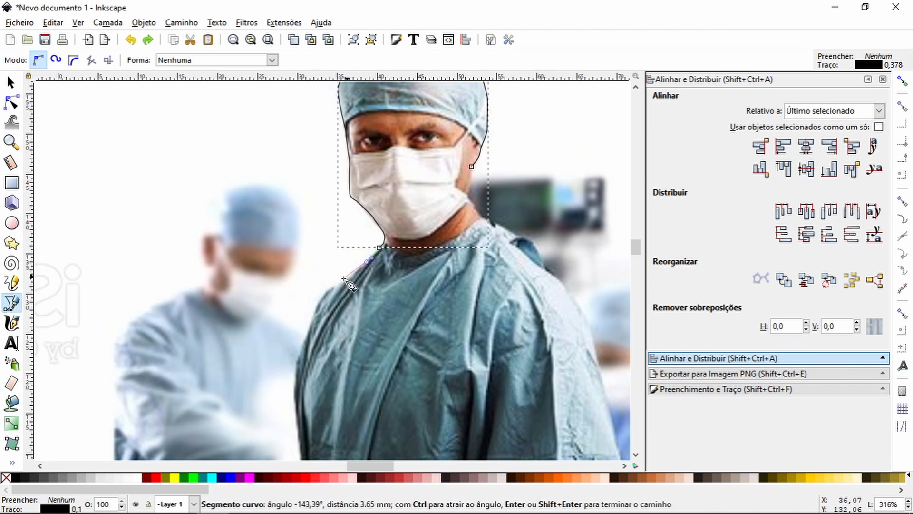
{"action": "left_click_drag", "start_coordinate": [296, 359], "coordinate": [296, 363]}
{"action": "left_click_drag", "start_coordinate": [296, 363], "coordinate": [185, 204]}
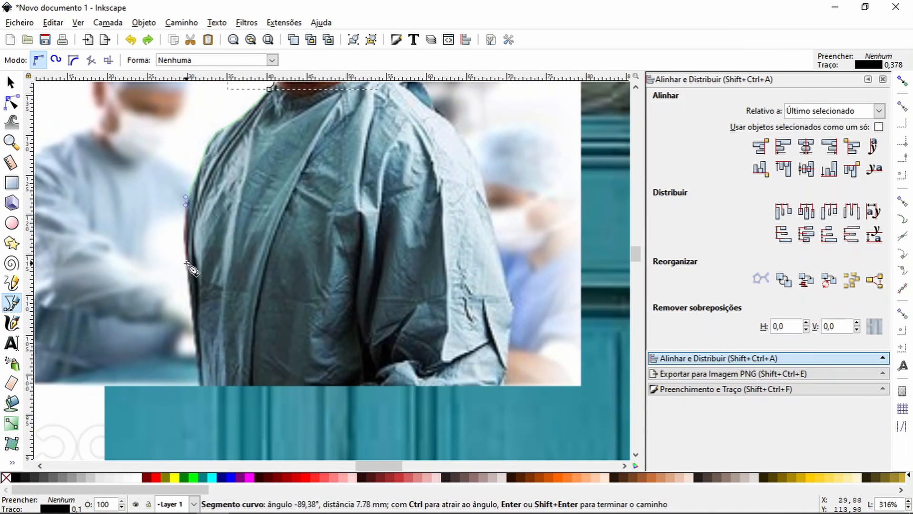
{"action": "left_click", "coordinate": [194, 311]}
Step: Trace across the gown's lower edge, up the opposite arm and over the shoulder, and close the outline at the ear
{"action": "left_click", "coordinate": [500, 391]}
{"action": "left_click_drag", "start_coordinate": [500, 374], "coordinate": [502, 369]}
{"action": "left_click_drag", "start_coordinate": [512, 300], "coordinate": [511, 293]}
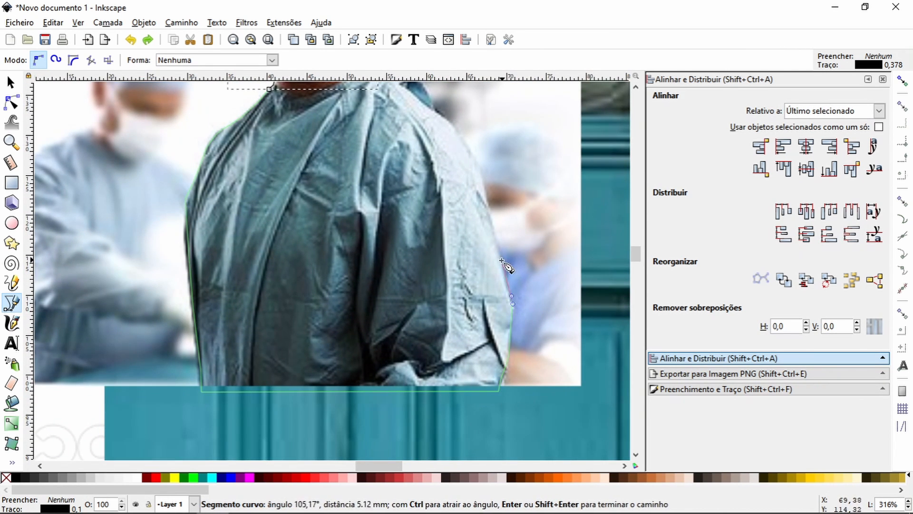
{"action": "left_click_drag", "start_coordinate": [502, 258], "coordinate": [499, 249]}
{"action": "left_click_drag", "start_coordinate": [469, 148], "coordinate": [439, 116]}
{"action": "key", "text": "space"}
{"action": "left_click", "coordinate": [369, 296]}
{"action": "left_click_drag", "start_coordinate": [353, 264], "coordinate": [314, 248]}
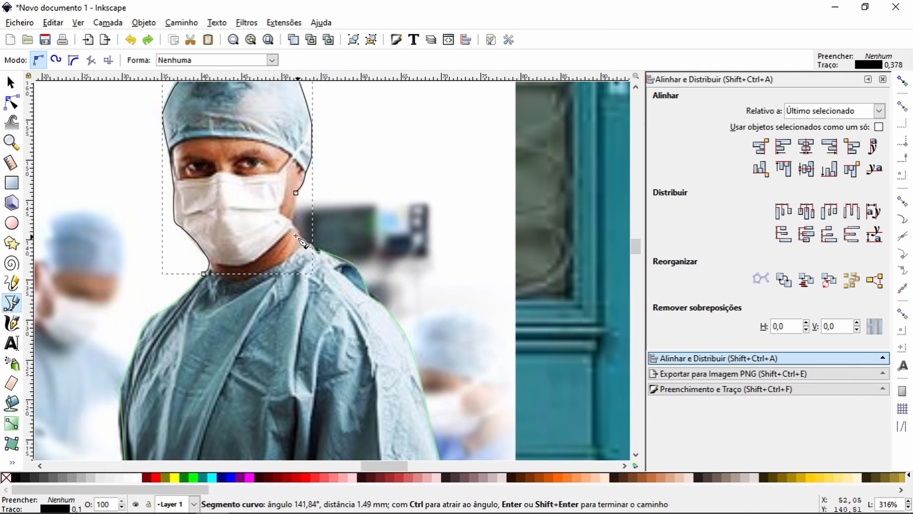
{"action": "left_click", "coordinate": [290, 220]}
{"action": "left_click", "coordinate": [296, 193]}
Step: Fill the closed surgeon outline with black and delete the surgeon photo behind it
{"action": "left_click", "coordinate": [16, 477]}
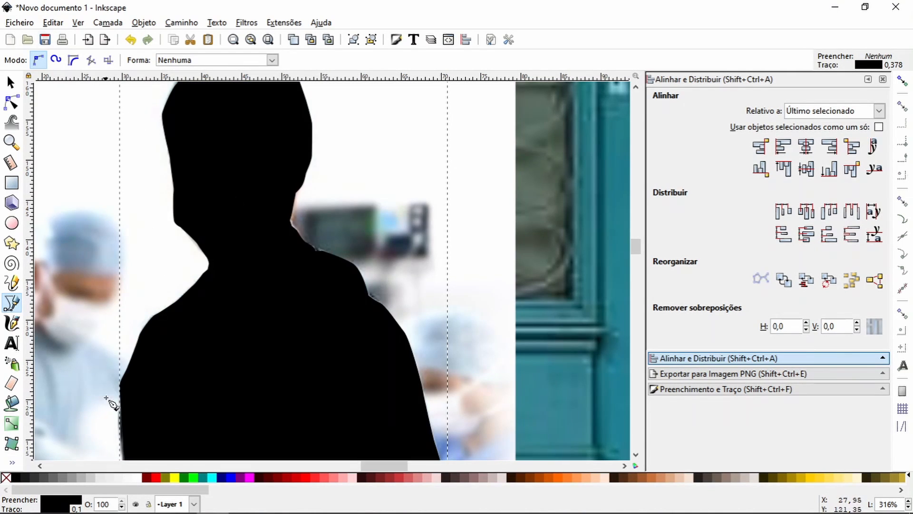
{"action": "key", "text": "ctrl+z"}
{"action": "key", "text": "ctrl+shift+z"}
{"action": "left_click", "coordinate": [12, 142]}
{"action": "left_click", "coordinate": [27, 61]}
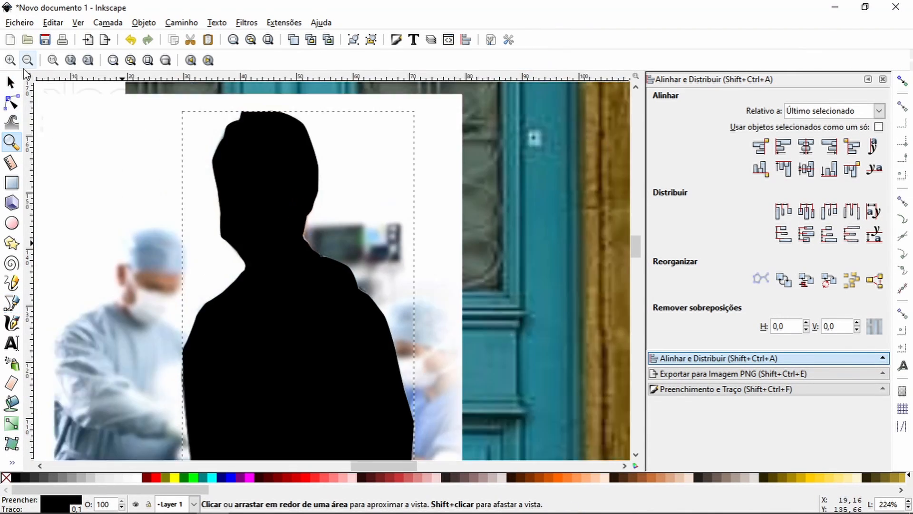
{"action": "left_click", "coordinate": [28, 60]}
{"action": "left_click", "coordinate": [12, 82]}
{"action": "left_click", "coordinate": [401, 214]}
{"action": "key", "text": "Delete"}
Step: Move the black silhouette onto the right door leaf's glass panel, at X 60.865 mm and Y 134.861 mm
{"action": "left_click_drag", "start_coordinate": [328, 350], "coordinate": [429, 251]}
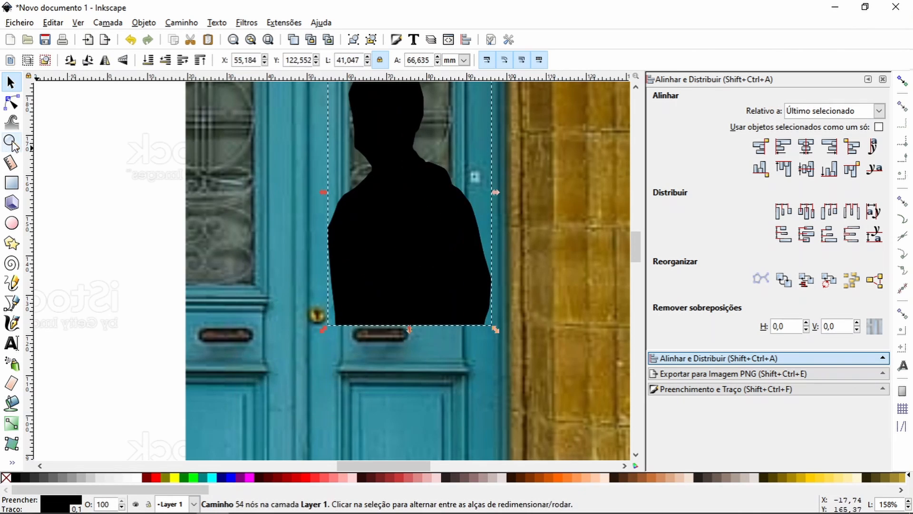
{"action": "left_click", "coordinate": [11, 142]}
{"action": "left_click", "coordinate": [28, 61]}
{"action": "left_click", "coordinate": [28, 60]}
{"action": "left_click", "coordinate": [27, 60]}
{"action": "left_click", "coordinate": [11, 82]}
{"action": "left_click_drag", "start_coordinate": [360, 253], "coordinate": [368, 235]}
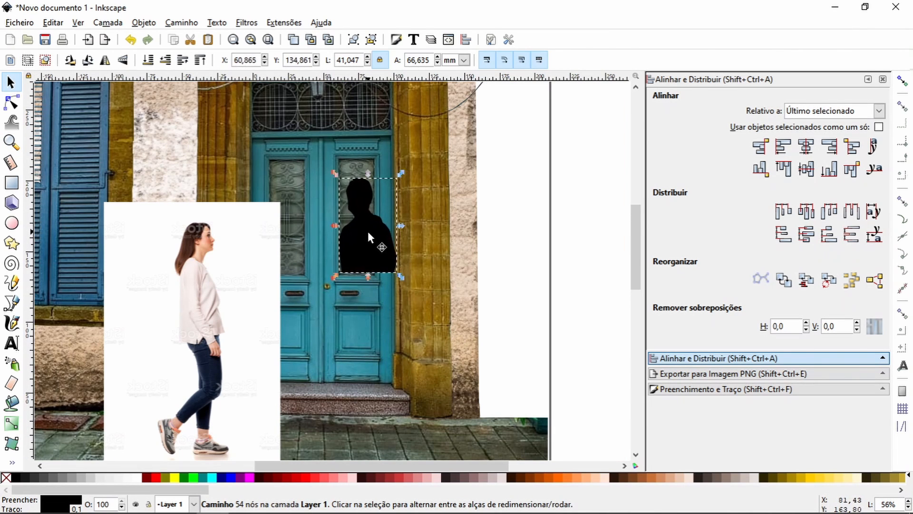
Step: Move the woman's photo clear of the door to X -142.08 mm, and bring a copy of the door image in front of the silhouette
{"action": "double_click", "coordinate": [368, 235]}
{"action": "left_click", "coordinate": [419, 215]}
{"action": "left_click", "coordinate": [11, 83]}
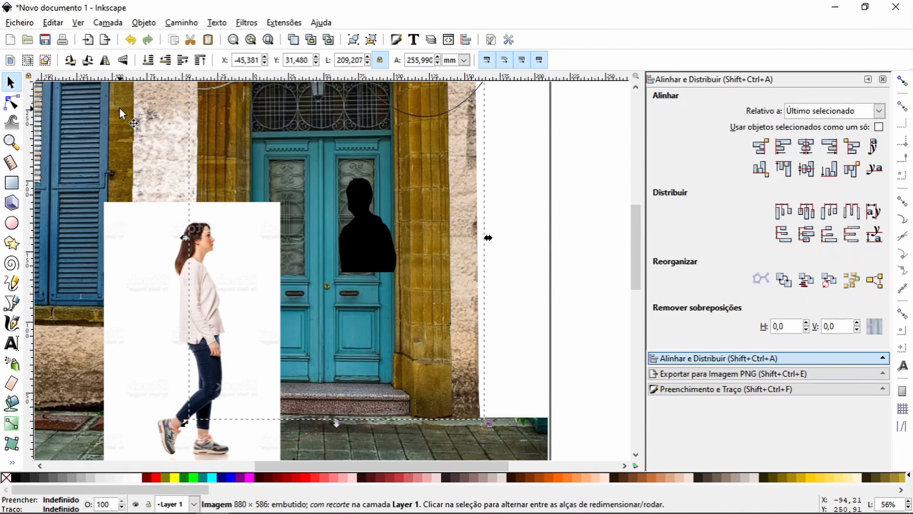
{"action": "left_click_drag", "start_coordinate": [165, 318], "coordinate": [113, 318]}
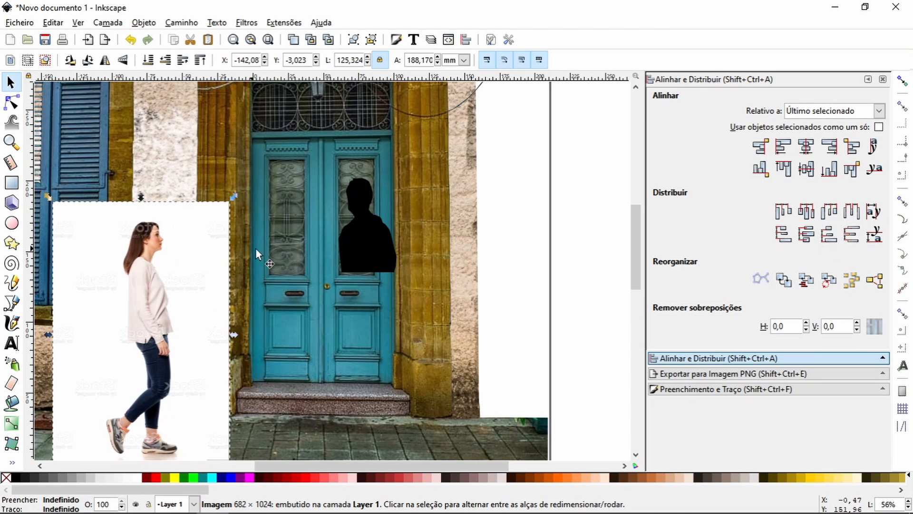
{"action": "left_click", "coordinate": [292, 170]}
{"action": "key", "text": "Home"}
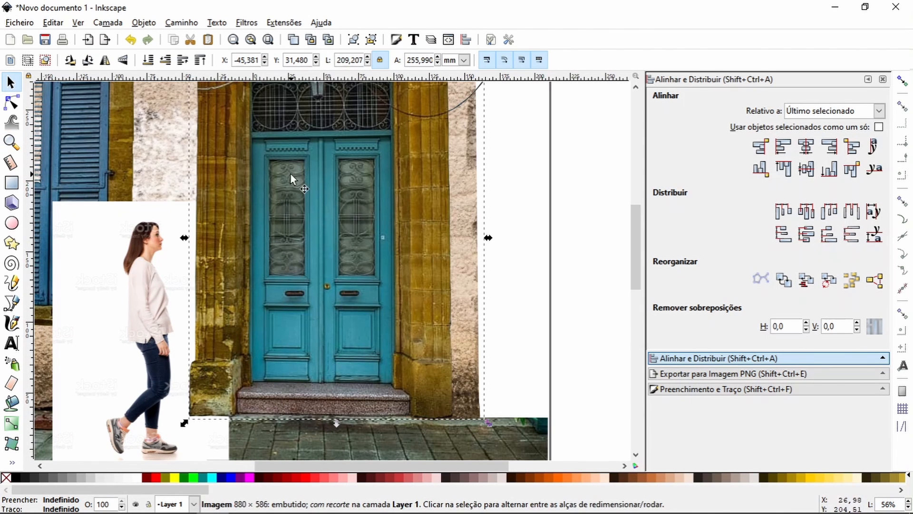
Step: Trace the right leaf's glass panel with the Bézier tool and clip the front door image to that outline
{"action": "key", "text": "c"}
{"action": "key", "text": "b"}
{"action": "key", "text": "z"}
{"action": "left_click_drag", "start_coordinate": [330, 148], "coordinate": [395, 287]}
{"action": "key", "text": "b"}
{"action": "left_click", "coordinate": [267, 115]}
{"action": "left_click", "coordinate": [270, 430]}
{"action": "left_click", "coordinate": [368, 429]}
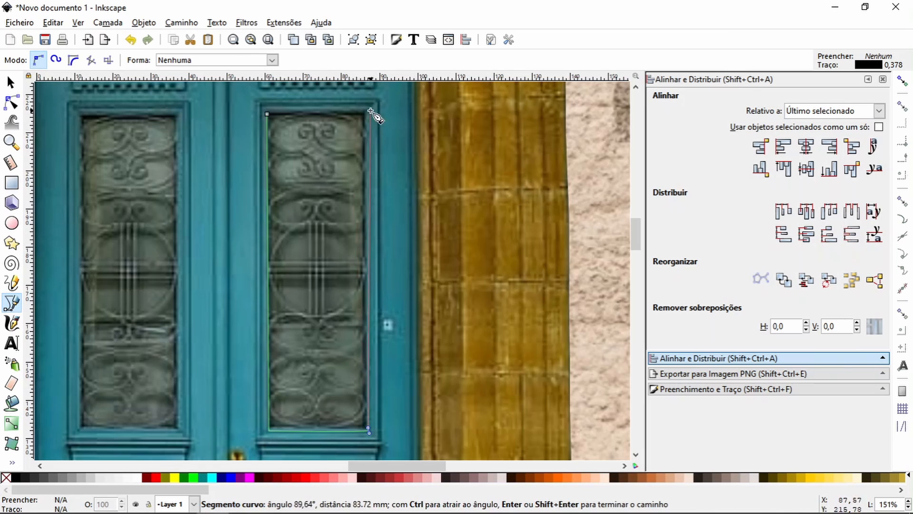
{"action": "left_click", "coordinate": [369, 112]}
{"action": "left_click", "coordinate": [266, 114]}
{"action": "key", "text": "s"}
{"action": "left_click", "coordinate": [466, 209], "text": "shift"}
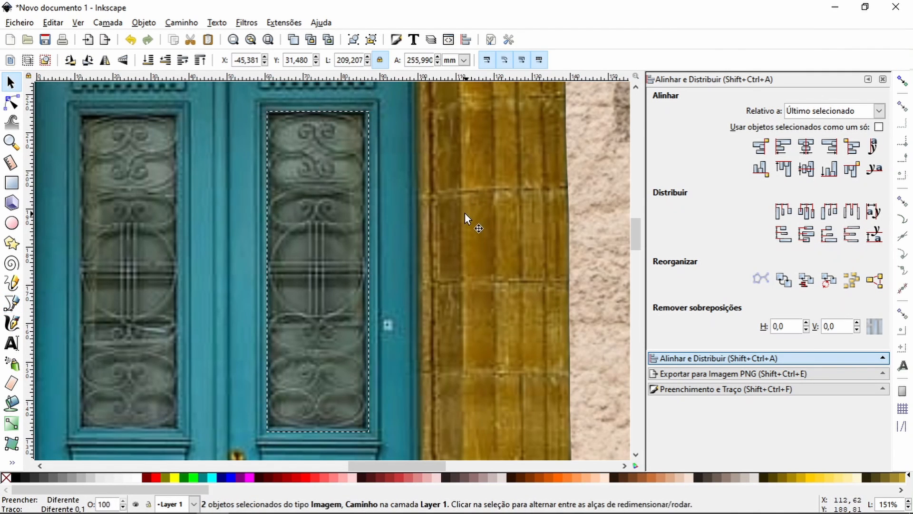
{"action": "key", "text": "ctrl+7"}
Step: Delete the silhouette's nodes that lie outside the right pane and reshape the remaining curve along the pane's side and lower edge
{"action": "left_click", "coordinate": [303, 253], "text": "alt"}
{"action": "key", "text": "n"}
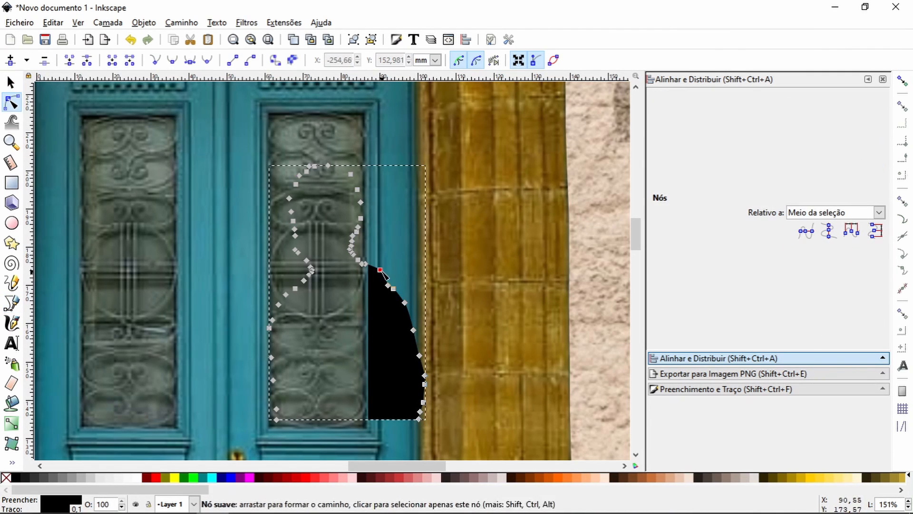
{"action": "left_click_drag", "start_coordinate": [372, 250], "coordinate": [476, 426]}
{"action": "key", "text": "Delete"}
{"action": "left_click_drag", "start_coordinate": [489, 305], "coordinate": [366, 382]}
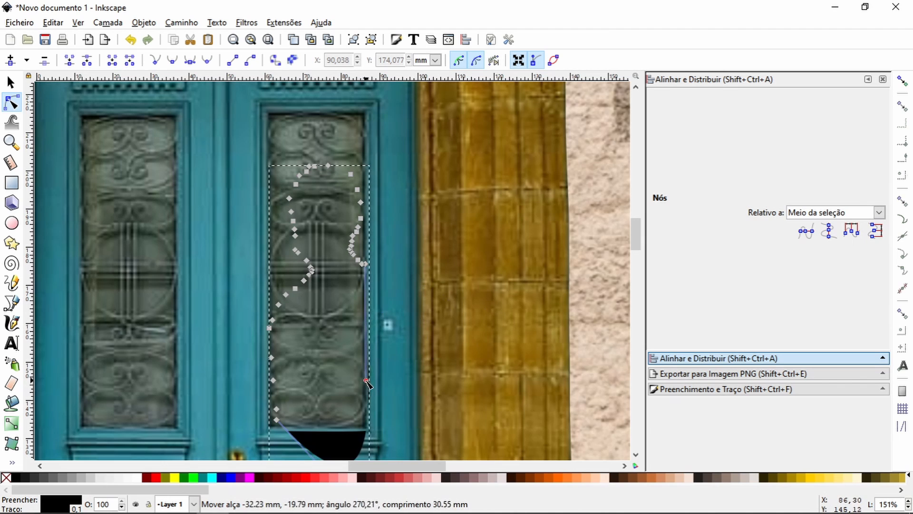
{"action": "key", "text": "space"}
{"action": "left_click_drag", "start_coordinate": [381, 307], "coordinate": [352, 191]}
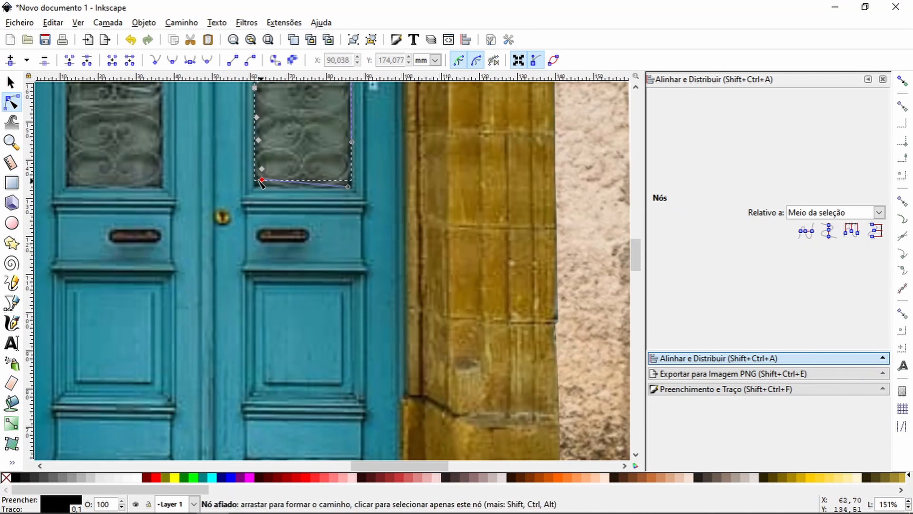
Step: Try lowering the clipped glass panel's opacity to 71%
{"action": "key", "text": "z"}
{"action": "key", "text": "minus"}
{"action": "scroll", "coordinate": [610, 240], "scroll_direction": "up", "scroll_amount": 10}
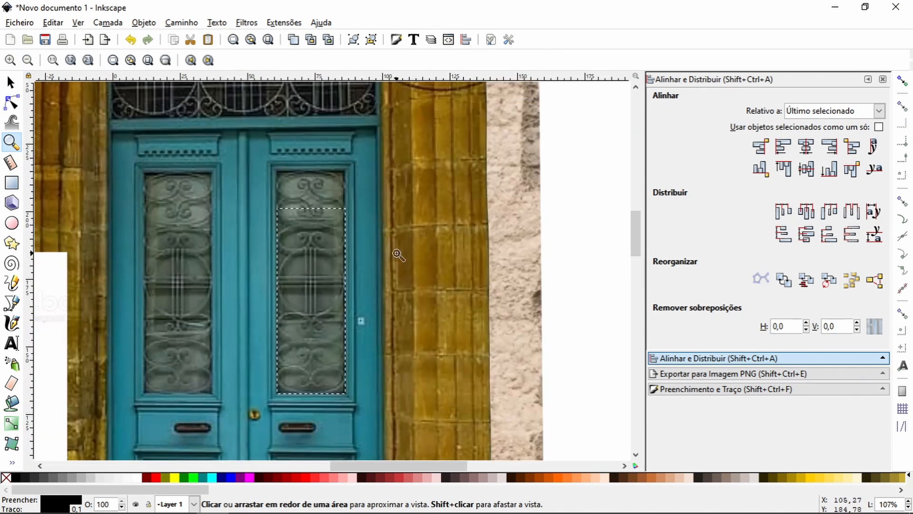
{"action": "key", "text": "s"}
{"action": "key", "text": "ctrl+shift+f"}
{"action": "left_click", "coordinate": [880, 325]}
{"action": "left_click_drag", "start_coordinate": [880, 325], "coordinate": [885, 317]}
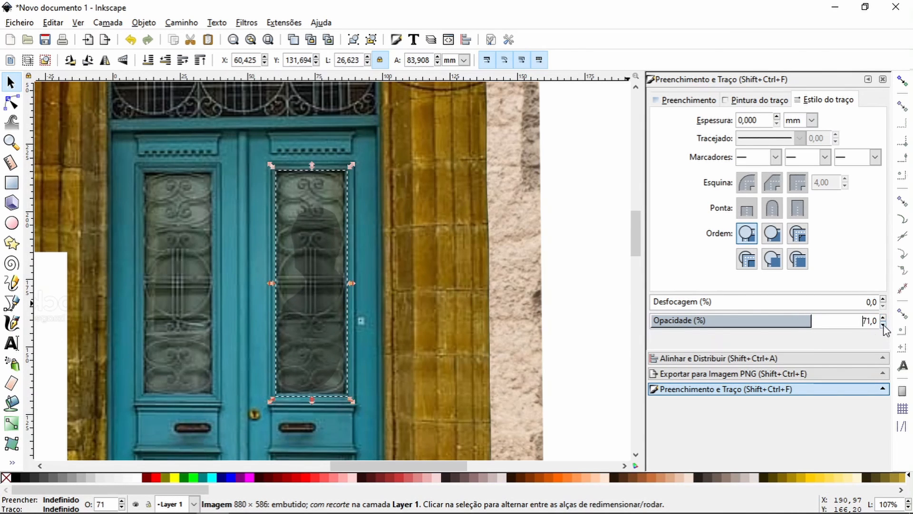
Step: Trace a closed four-corner outline around each of the door's two glass panels
{"action": "left_click", "coordinate": [12, 303]}
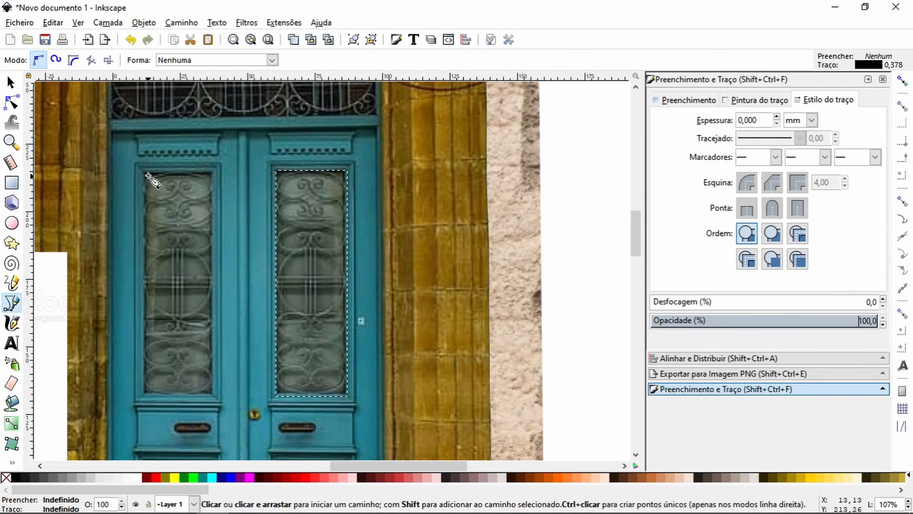
{"action": "left_click", "coordinate": [144, 174]}
{"action": "left_click", "coordinate": [144, 393]}
{"action": "left_click", "coordinate": [211, 392]}
{"action": "left_click", "coordinate": [212, 174]}
{"action": "left_click", "coordinate": [144, 173]}
{"action": "left_click", "coordinate": [278, 170]}
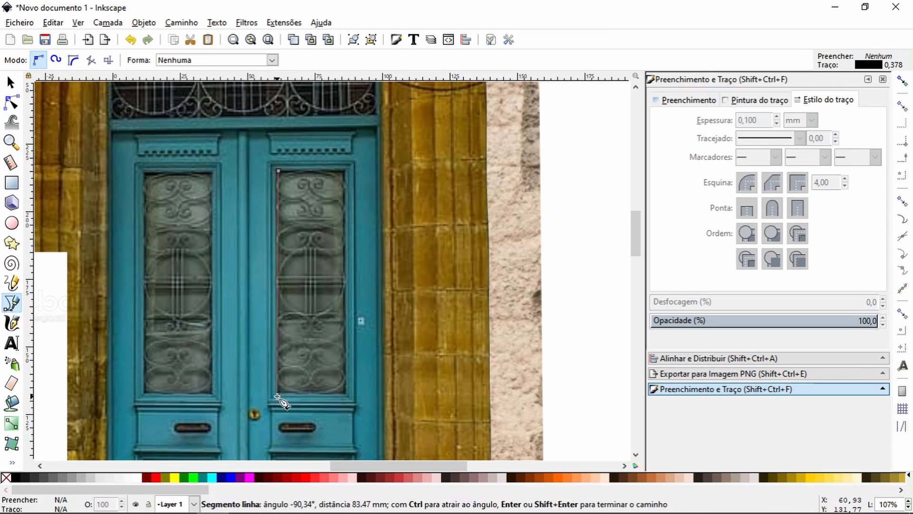
{"action": "left_click", "coordinate": [277, 395]}
{"action": "left_click", "coordinate": [346, 394]}
{"action": "left_click", "coordinate": [346, 169]}
{"action": "left_click", "coordinate": [277, 170]}
Step: Fill both panel outlines with yellow and set their blur to 12.1% and opacity to 62.1%
{"action": "left_click", "coordinate": [12, 83]}
{"action": "left_click", "coordinate": [145, 240], "text": "shift"}
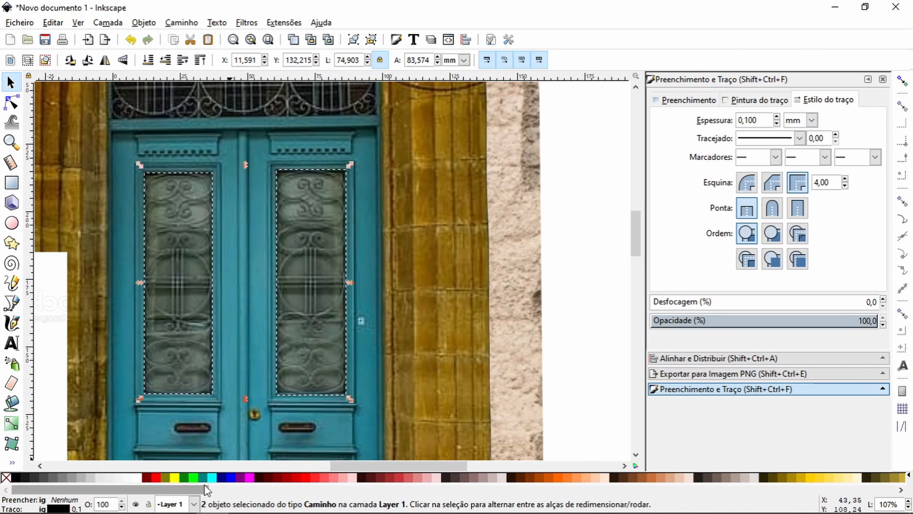
{"action": "left_click_drag", "start_coordinate": [205, 489], "coordinate": [310, 490]}
{"action": "left_click", "coordinate": [346, 478]}
{"action": "left_click_drag", "start_coordinate": [786, 322], "coordinate": [749, 321]}
{"action": "left_click_drag", "start_coordinate": [874, 304], "coordinate": [679, 305]}
{"action": "left_click", "coordinate": [791, 321]}
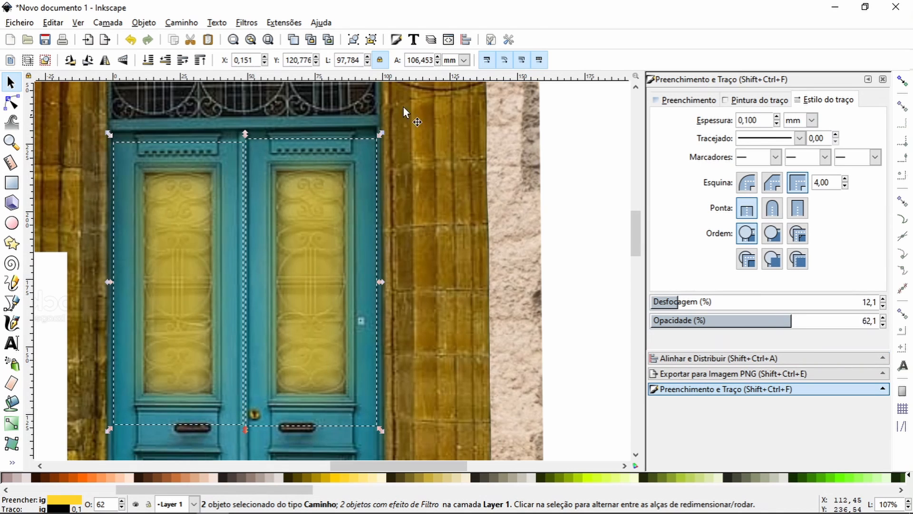
Step: Group the two yellow panels and lower the group one level, behind the clipped glass
{"action": "left_click", "coordinate": [12, 142]}
{"action": "left_click", "coordinate": [28, 61]}
{"action": "left_click", "coordinate": [27, 62]}
{"action": "left_click", "coordinate": [28, 62]}
{"action": "left_click", "coordinate": [28, 62]}
{"action": "left_click", "coordinate": [28, 62]}
{"action": "left_click_drag", "start_coordinate": [287, 235], "coordinate": [358, 321]}
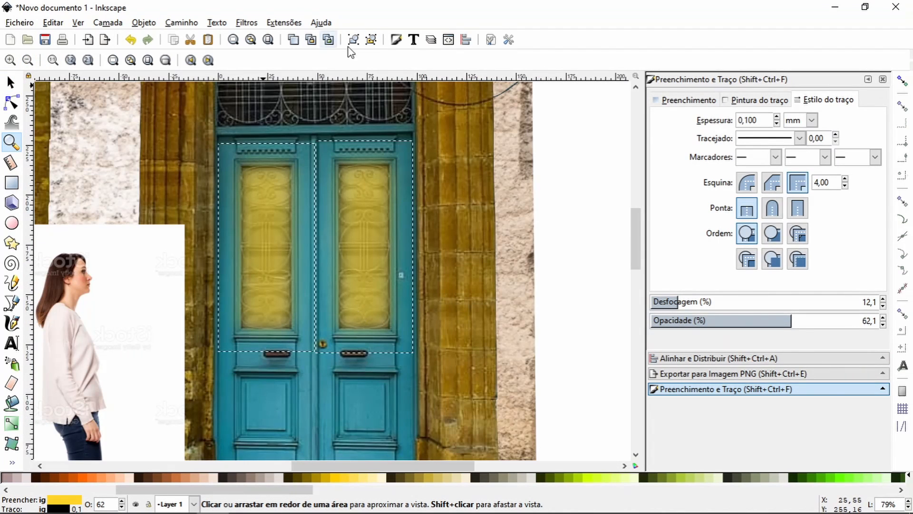
{"action": "left_click", "coordinate": [353, 40]}
{"action": "left_click", "coordinate": [11, 82]}
{"action": "left_click", "coordinate": [165, 60]}
Step: Lower the clipped glass behind the silhouette and reshape the silhouette's lower-right edge so it fills the pane's corner
{"action": "left_click", "coordinate": [364, 229]}
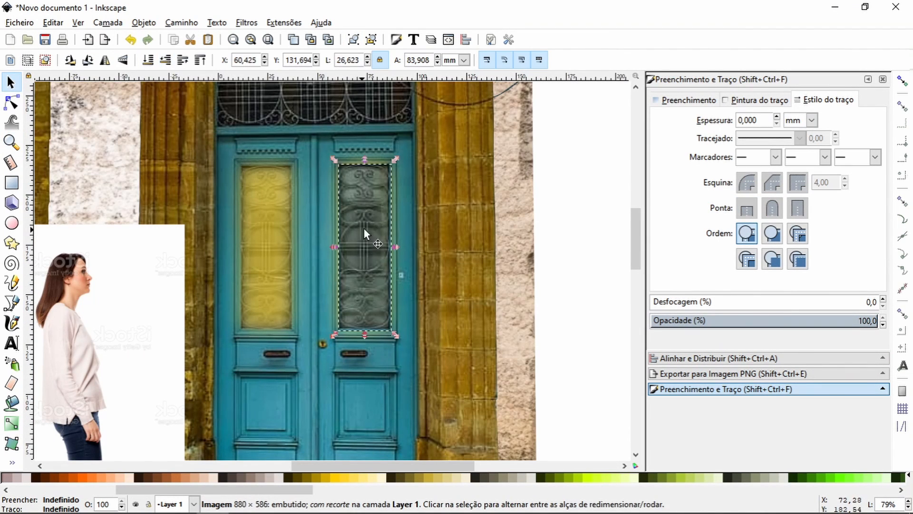
{"action": "left_click", "coordinate": [165, 61]}
{"action": "left_click", "coordinate": [372, 272]}
{"action": "left_click", "coordinate": [11, 102]}
{"action": "left_click", "coordinate": [12, 142]}
{"action": "left_click_drag", "start_coordinate": [323, 232], "coordinate": [414, 381]}
{"action": "left_click", "coordinate": [11, 82]}
{"action": "left_click", "coordinate": [11, 102]}
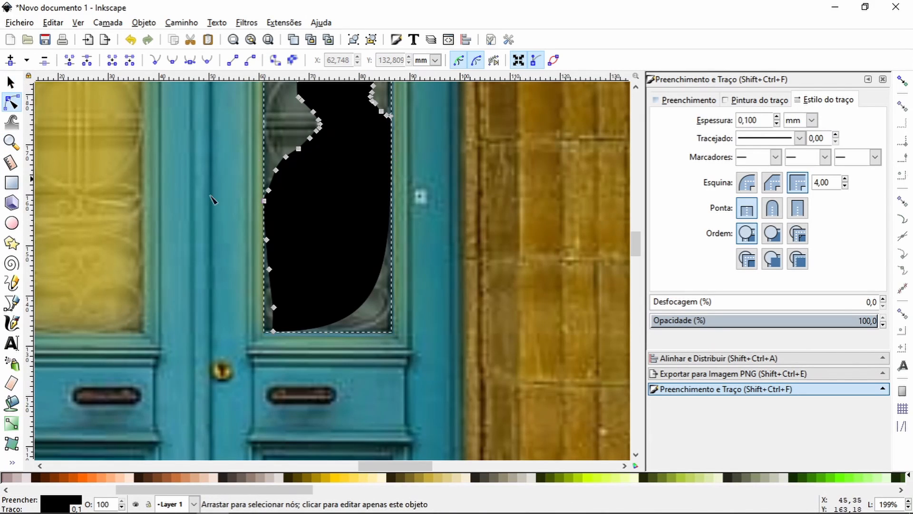
{"action": "left_click_drag", "start_coordinate": [391, 116], "coordinate": [393, 136]}
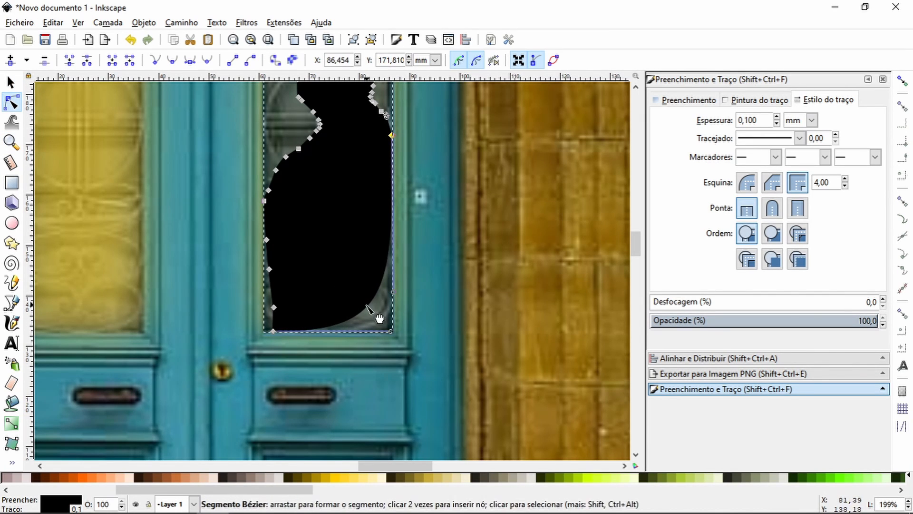
{"action": "mouse_move", "coordinate": [380, 319]}
{"action": "left_mouse_down"}
{"action": "mouse_move", "coordinate": [383, 460]}
{"action": "mouse_move", "coordinate": [384, 332]}
{"action": "left_mouse_up"}
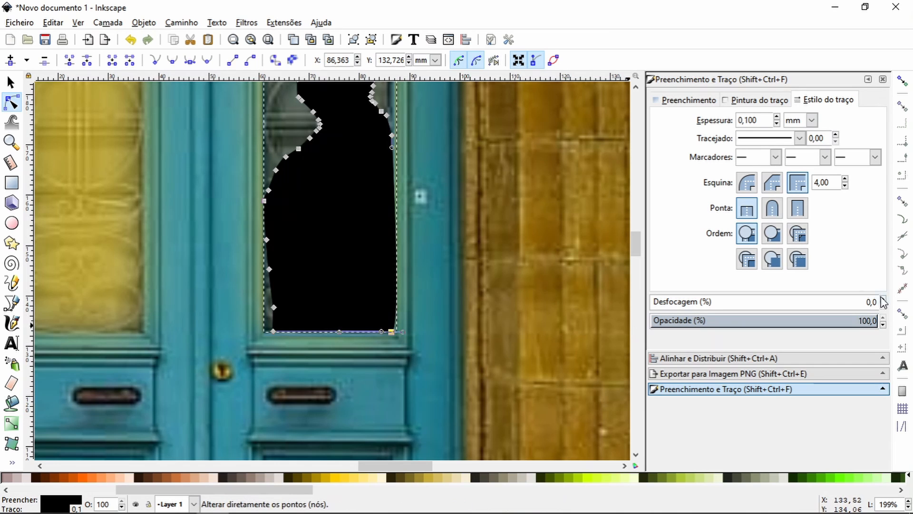
Step: Set the silhouette's blur to 2% and opacity to 79%, and lower it behind the clipped glass
{"action": "left_click", "coordinate": [883, 299]}
{"action": "left_click", "coordinate": [885, 325]}
{"action": "left_click", "coordinate": [11, 82]}
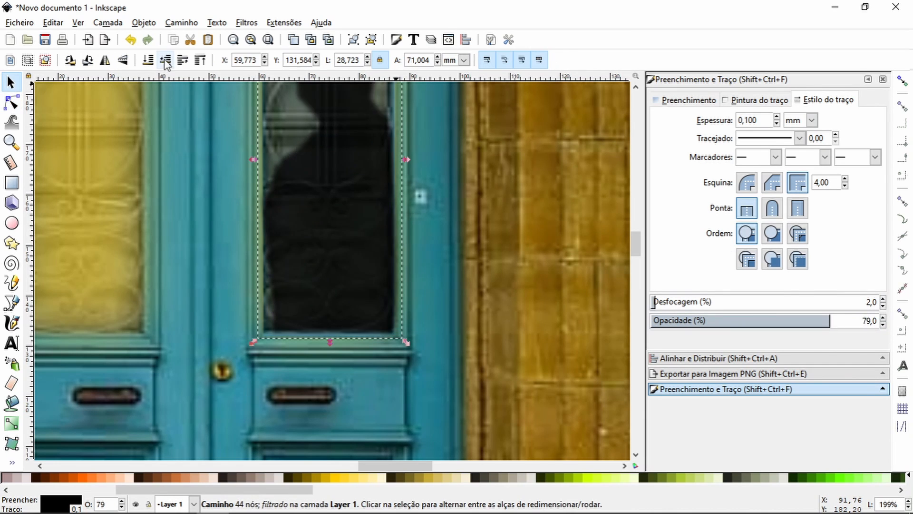
{"action": "left_click", "coordinate": [165, 60]}
Step: Reduce the clipped glass panel's opacity to 53%
{"action": "left_click", "coordinate": [320, 158]}
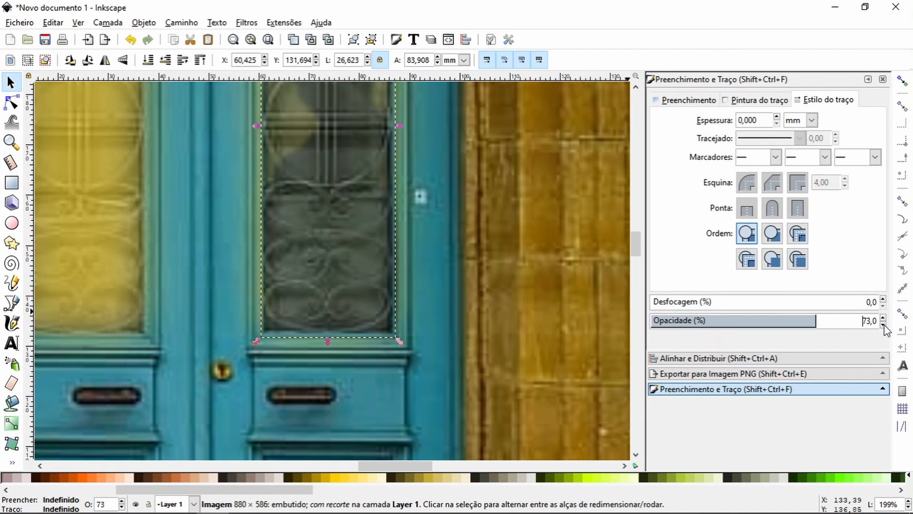
{"action": "left_click", "coordinate": [11, 142]}
{"action": "left_click", "coordinate": [28, 60]}
{"action": "left_click", "coordinate": [28, 60]}
{"action": "left_click", "coordinate": [27, 61]}
{"action": "left_click", "coordinate": [11, 83]}
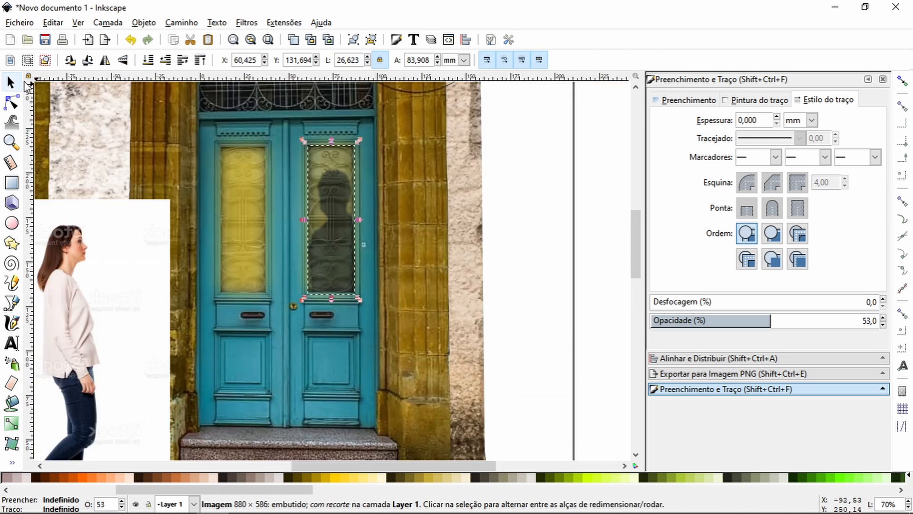
Step: Set the silhouette's blur to 7% and lower it two levels in the stacking order
{"action": "left_click", "coordinate": [353, 265]}
{"action": "left_click", "coordinate": [883, 299]}
{"action": "left_click", "coordinate": [883, 299]}
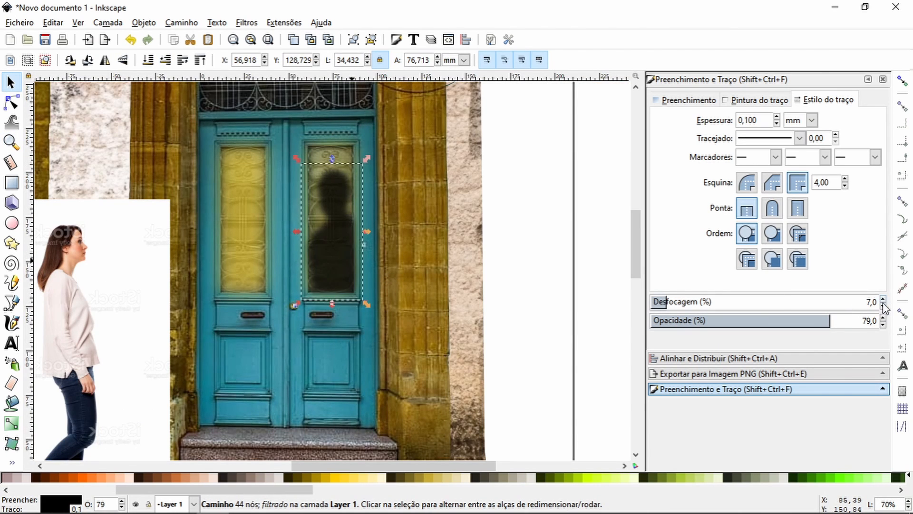
{"action": "left_click", "coordinate": [165, 62]}
{"action": "left_click", "coordinate": [165, 61]}
Step: Lower the clipped glass panel one level in the stacking order
{"action": "left_click", "coordinate": [333, 220]}
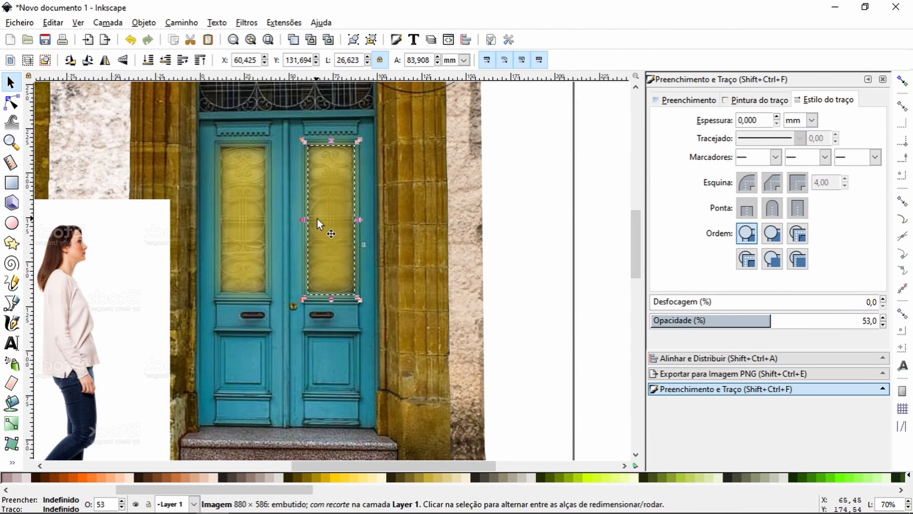
{"action": "left_click", "coordinate": [333, 231]}
{"action": "left_click", "coordinate": [333, 231]}
{"action": "left_click", "coordinate": [165, 62]}
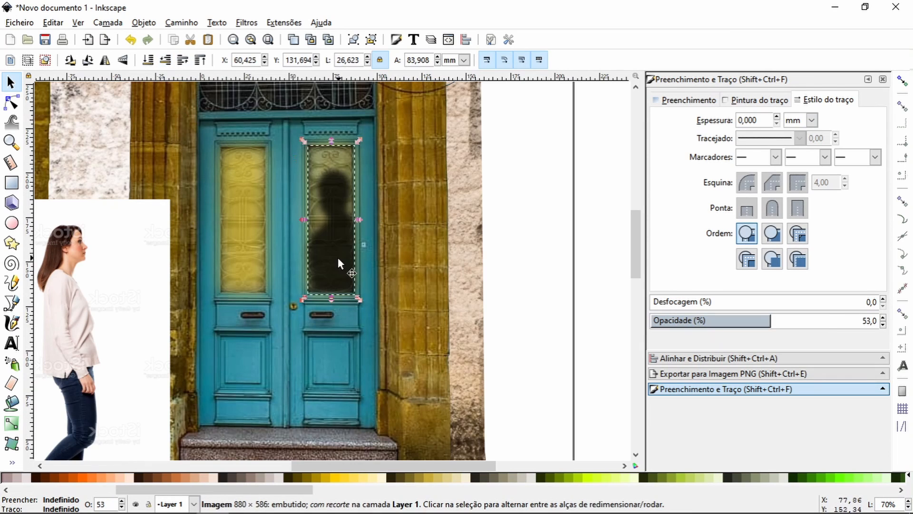
Step: Set the silhouette's opacity to 100% and shift it down the stacking order behind the clipped glass
{"action": "left_click", "coordinate": [339, 260]}
{"action": "left_click", "coordinate": [883, 319]}
{"action": "left_click", "coordinate": [165, 62]}
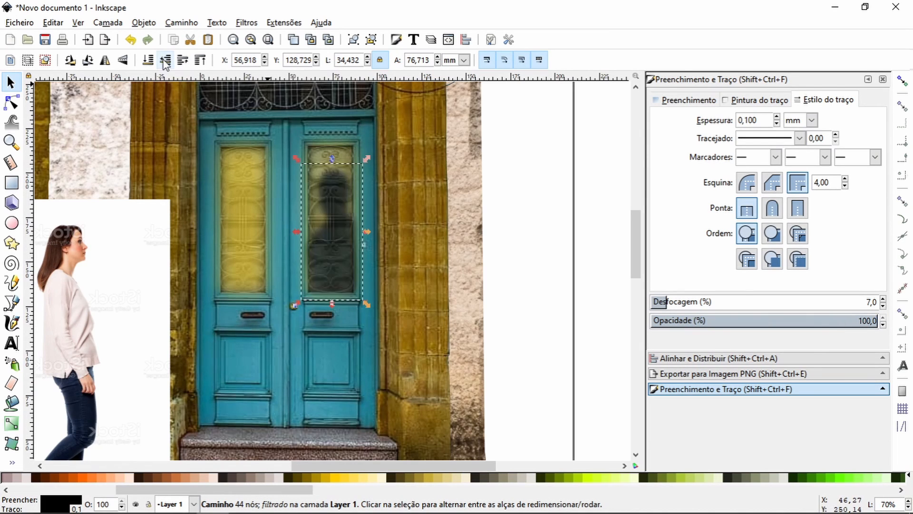
{"action": "left_click", "coordinate": [165, 62]}
{"action": "left_click", "coordinate": [183, 62]}
Step: Raise the group of two yellow panels one level in the stacking order
{"action": "left_click", "coordinate": [250, 167]}
{"action": "left_click", "coordinate": [183, 62]}
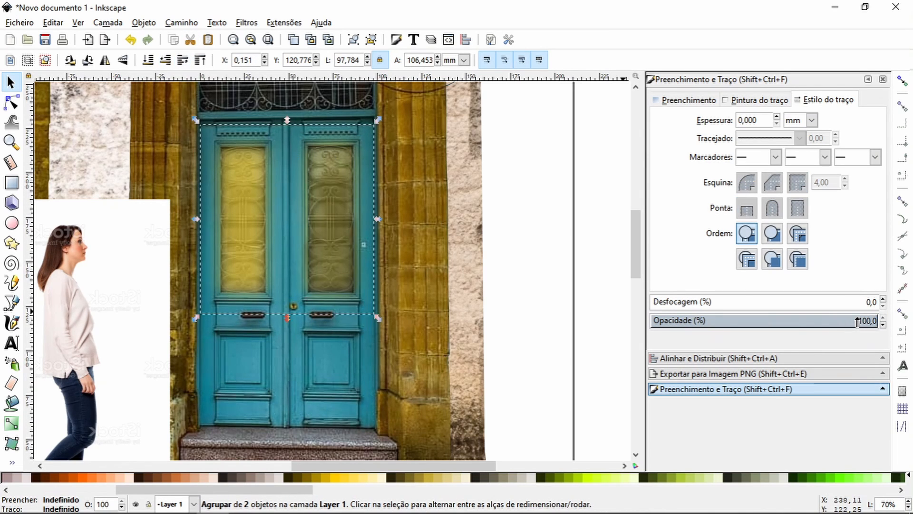
Step: Reduce the opacity of the group of two yellow door panels to 52.4%
{"action": "left_click_drag", "start_coordinate": [858, 323], "coordinate": [905, 323]}
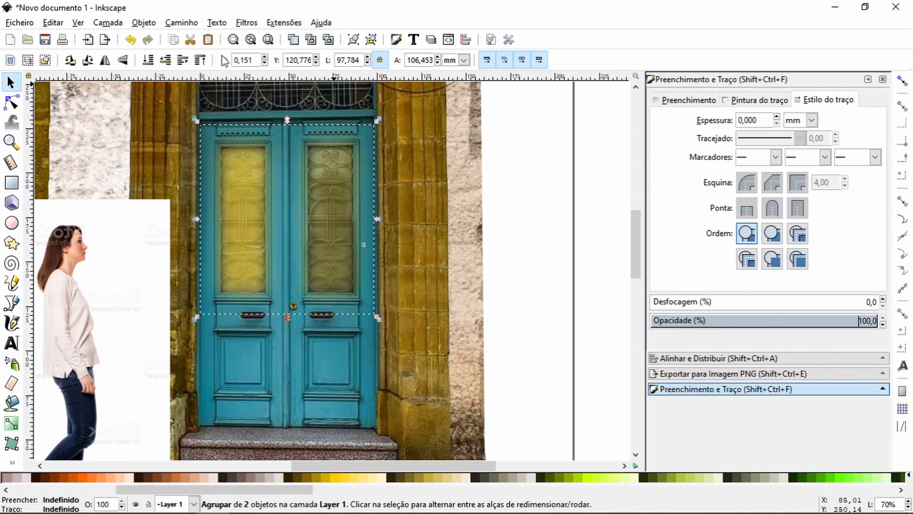
{"action": "left_click", "coordinate": [883, 325]}
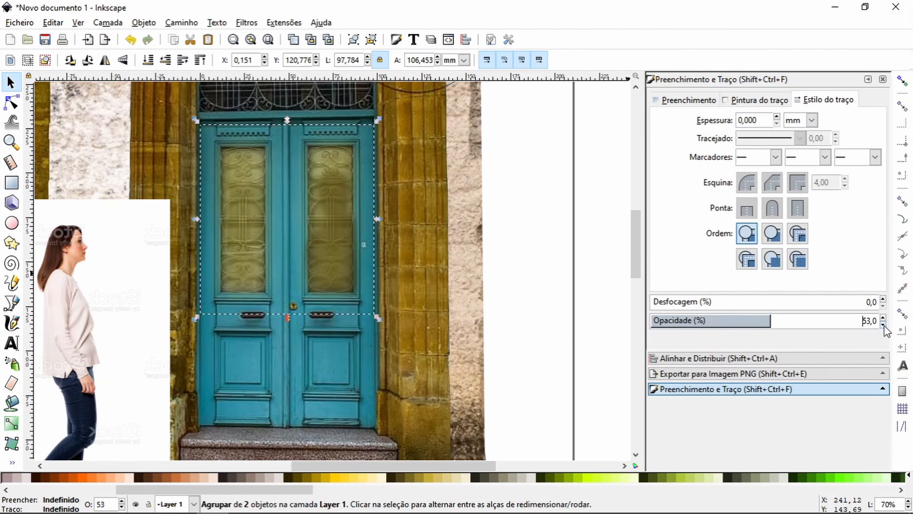
{"action": "mouse_move", "coordinate": [770, 320]}
{"action": "left_mouse_down"}
{"action": "mouse_move", "coordinate": [683, 325]}
{"action": "mouse_move", "coordinate": [771, 326]}
{"action": "left_mouse_up"}
Step: Move the woman's photo to the right of the door, clear of the window and doorway
{"action": "left_click", "coordinate": [11, 142]}
{"action": "left_click", "coordinate": [27, 60]}
{"action": "left_click", "coordinate": [27, 60]}
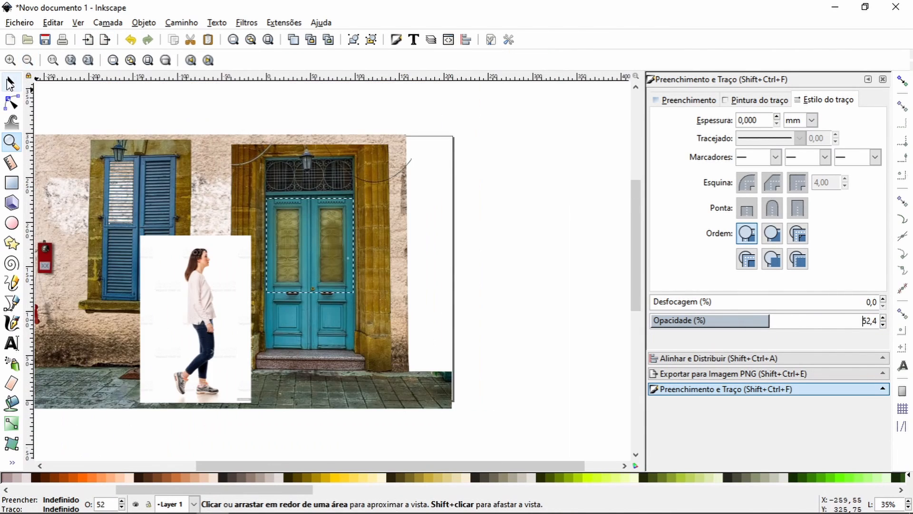
{"action": "left_click", "coordinate": [10, 82]}
{"action": "key", "text": "Escape"}
{"action": "key", "text": "space"}
{"action": "left_click_drag", "start_coordinate": [319, 300], "coordinate": [548, 337]}
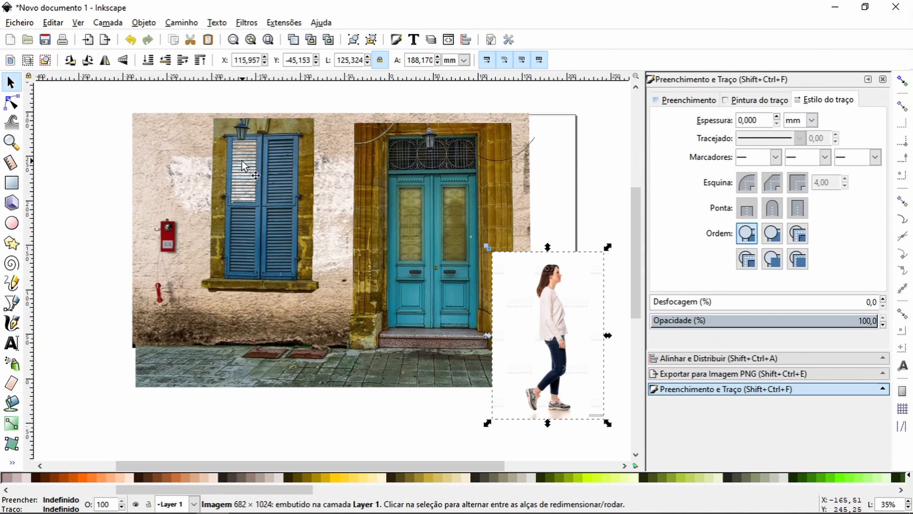
Step: Paste the hospital room photo, enlarge it to about 189 mm square and place it over the lower half of the window
{"action": "right_click", "coordinate": [103, 213]}
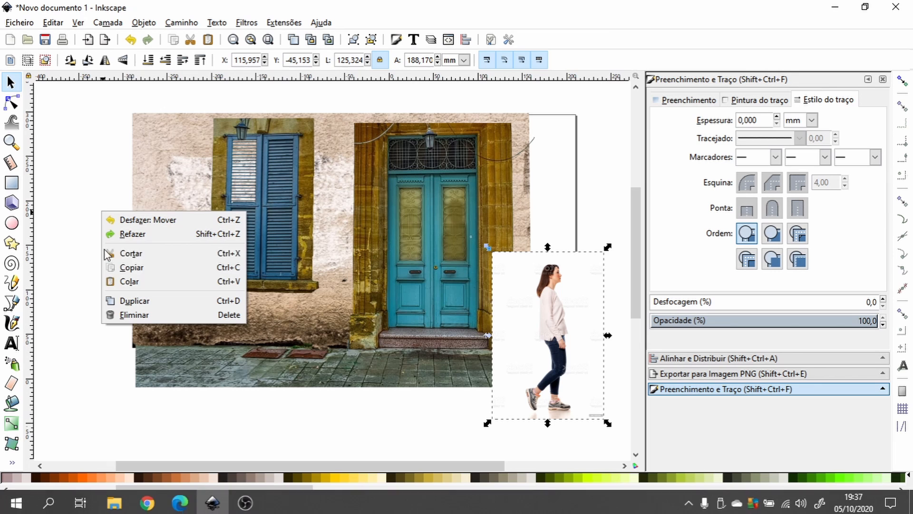
{"action": "left_click", "coordinate": [126, 281]}
{"action": "left_click_drag", "start_coordinate": [124, 277], "coordinate": [353, 277]}
{"action": "left_click_drag", "start_coordinate": [319, 231], "coordinate": [301, 227]}
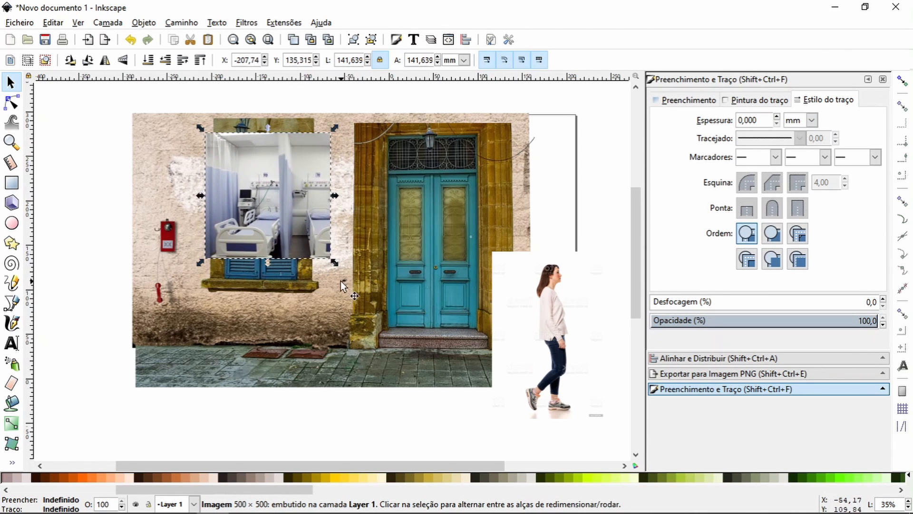
{"action": "left_click_drag", "start_coordinate": [334, 263], "coordinate": [375, 302]}
{"action": "left_click_drag", "start_coordinate": [329, 279], "coordinate": [327, 370]}
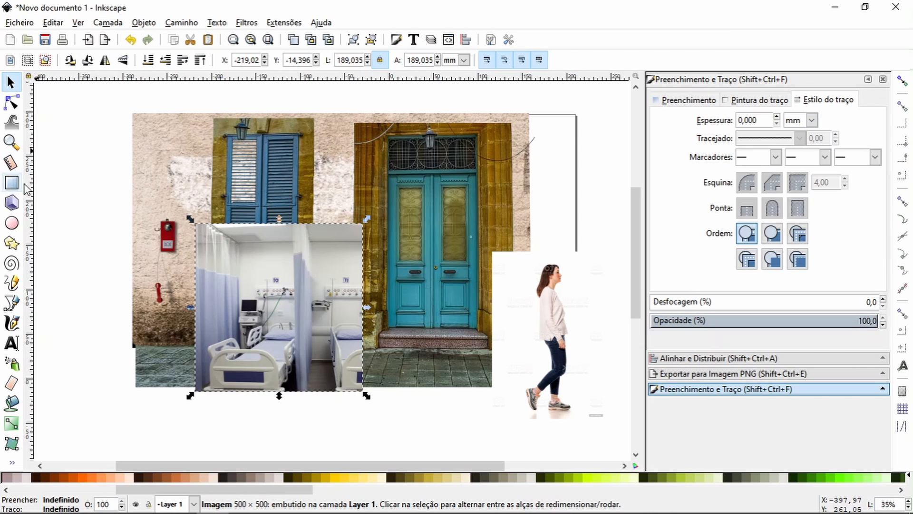
Step: Draw a yellow rectangle about 31 by 74 mm over the left shutter's upper slats and set its opacity to 100%
{"action": "left_click", "coordinate": [12, 145]}
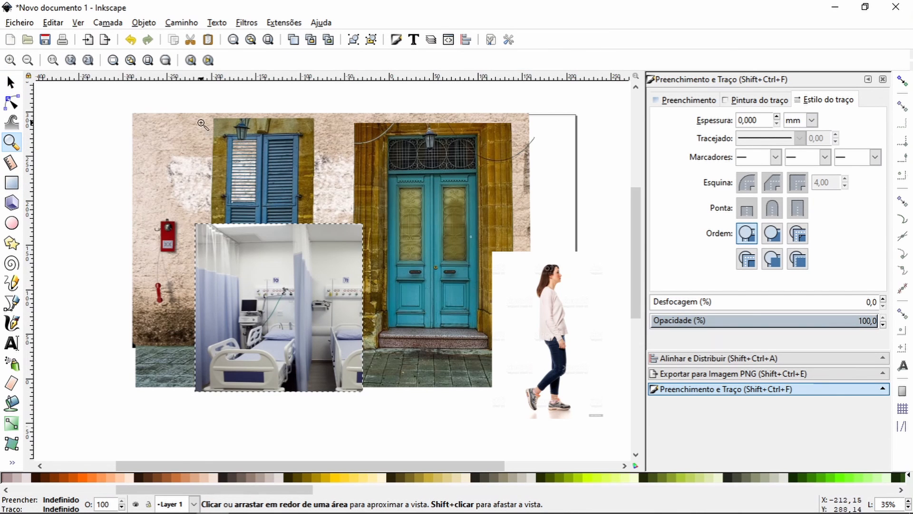
{"action": "left_click_drag", "start_coordinate": [202, 125], "coordinate": [300, 253]}
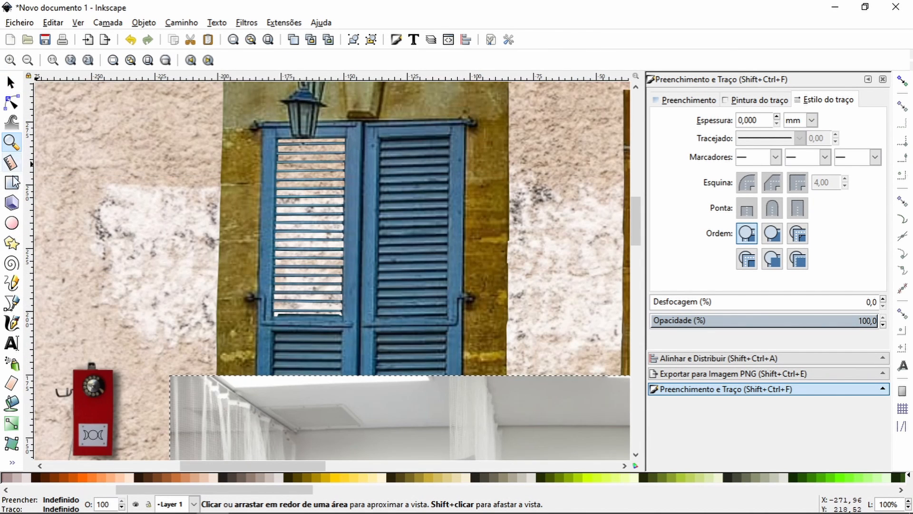
{"action": "key", "text": "r"}
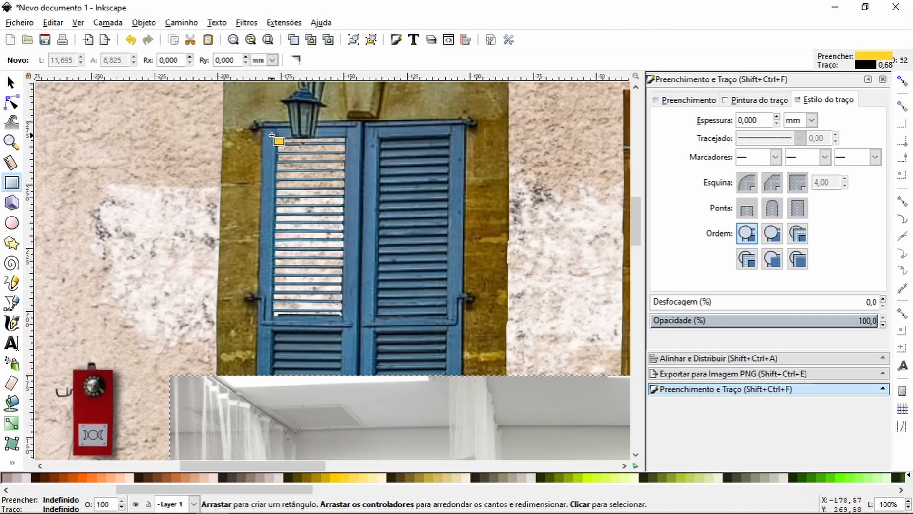
{"action": "mouse_move", "coordinate": [271, 136]}
{"action": "left_mouse_down"}
{"action": "mouse_move", "coordinate": [323, 287]}
{"action": "mouse_move", "coordinate": [348, 322]}
{"action": "left_mouse_up"}
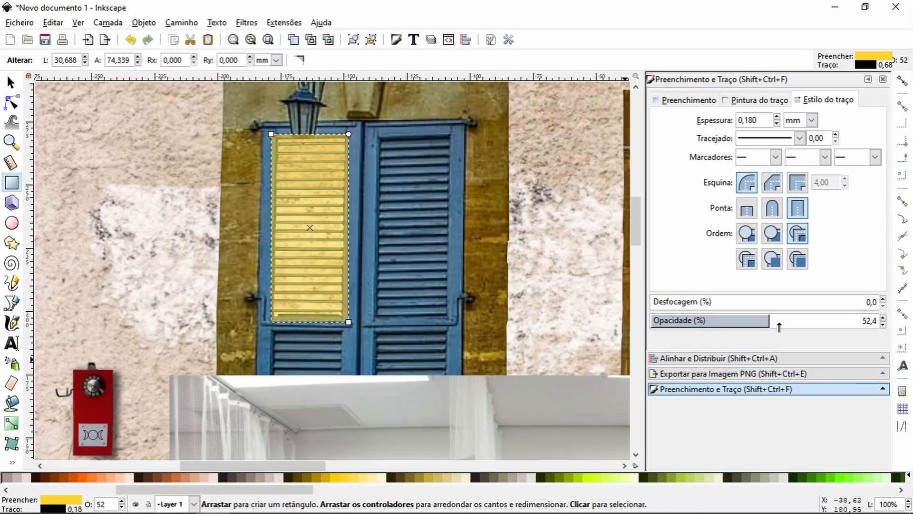
{"action": "left_click_drag", "start_coordinate": [819, 323], "coordinate": [912, 327]}
{"action": "scroll", "coordinate": [562, 269], "scroll_direction": "down", "scroll_amount": 3}
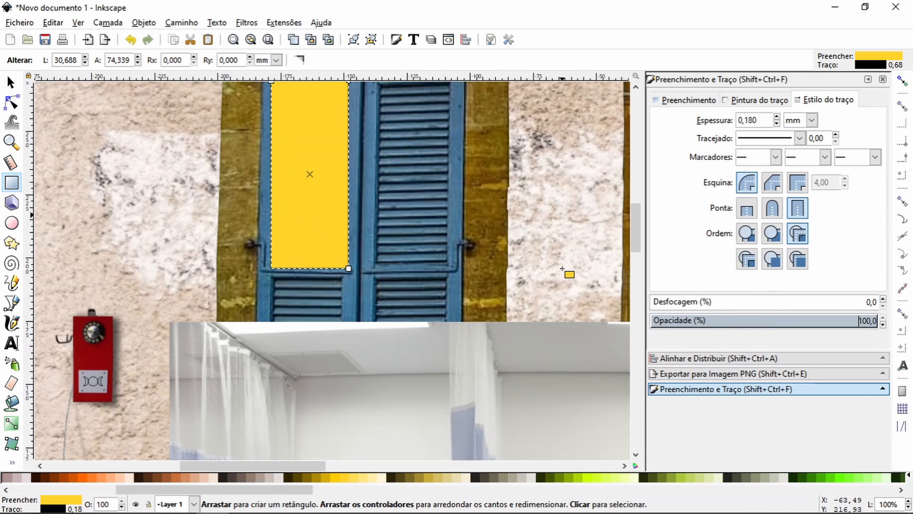
Step: Move the yellow rectangle onto the hospital room photo and clip the photo to the rectangle's shape
{"action": "left_click", "coordinate": [12, 82]}
{"action": "scroll", "coordinate": [342, 155], "scroll_direction": "down", "scroll_amount": 2}
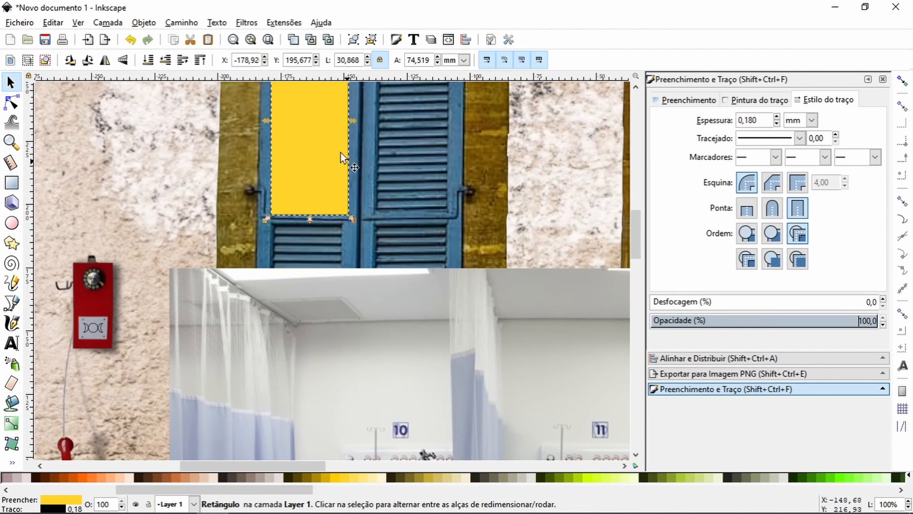
{"action": "left_click_drag", "start_coordinate": [310, 133], "coordinate": [331, 379]}
{"action": "mouse_move", "coordinate": [119, 200]}
{"action": "left_mouse_down"}
{"action": "mouse_move", "coordinate": [117, 217]}
{"action": "mouse_move", "coordinate": [124, 198]}
{"action": "mouse_move", "coordinate": [123, 209]}
{"action": "left_mouse_up"}
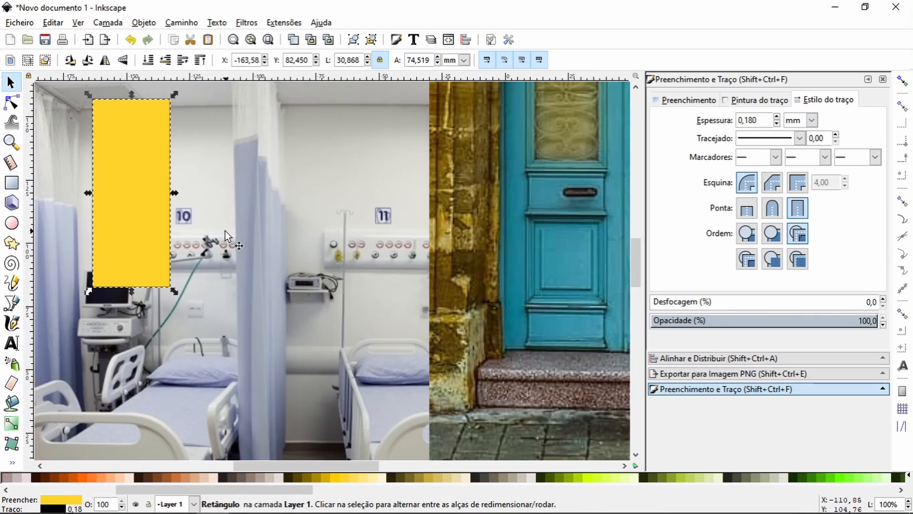
{"action": "left_click", "coordinate": [278, 235], "text": "shift"}
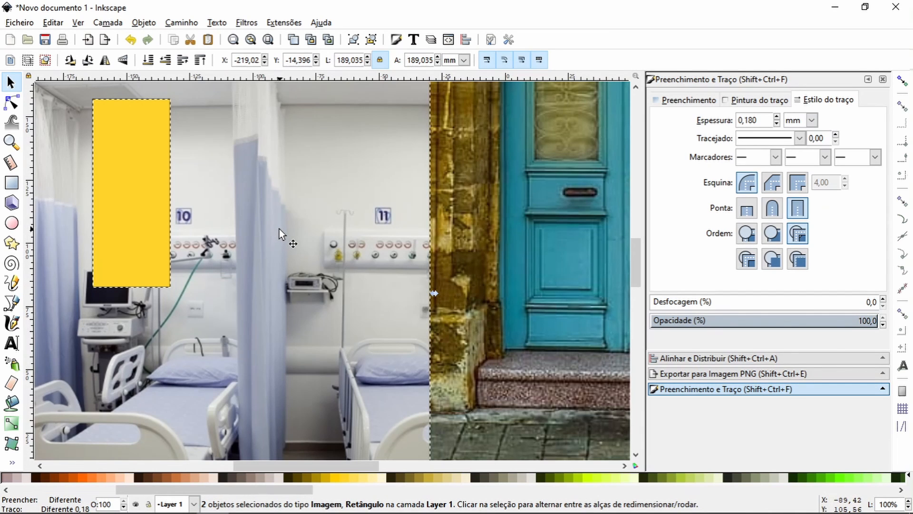
{"action": "key", "text": "ctrl+7"}
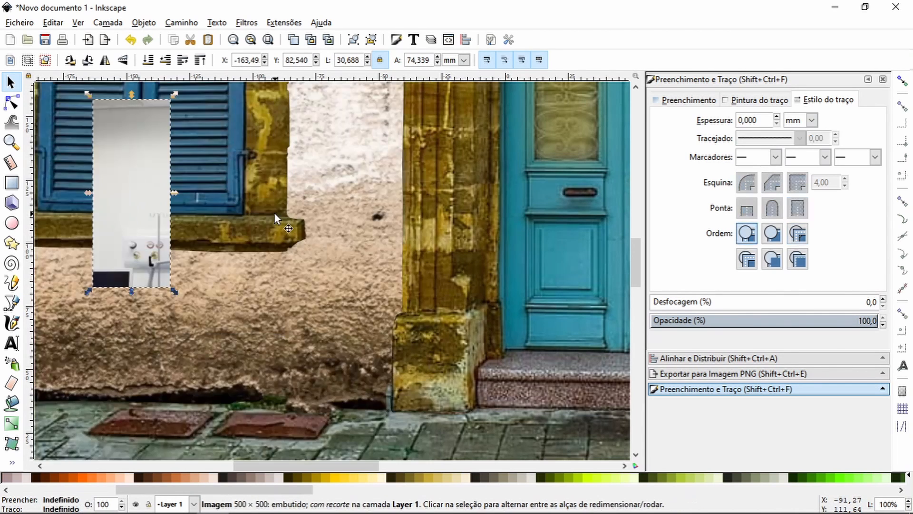
Step: Place the clipped hospital photo over the left shutter's upper opening and lower it one level behind the slats
{"action": "scroll", "coordinate": [209, 279], "scroll_direction": "up", "scroll_amount": 5}
{"action": "scroll", "coordinate": [195, 295], "scroll_direction": "up", "scroll_amount": 6}
{"action": "left_click_drag", "start_coordinate": [130, 440], "coordinate": [143, 218]}
{"action": "scroll", "coordinate": [190, 242], "scroll_direction": "up", "scroll_amount": 4}
{"action": "left_click_drag", "start_coordinate": [162, 368], "coordinate": [107, 307]}
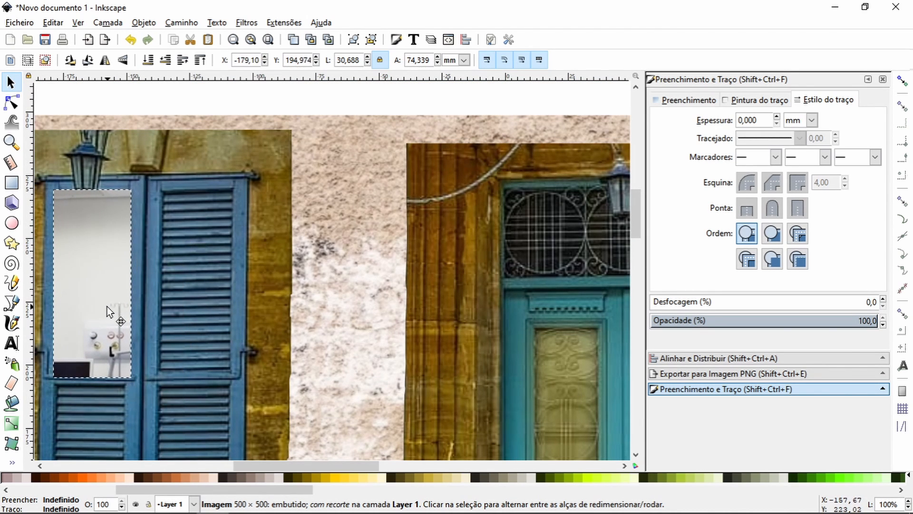
{"action": "left_click", "coordinate": [167, 61]}
{"action": "left_click", "coordinate": [12, 142]}
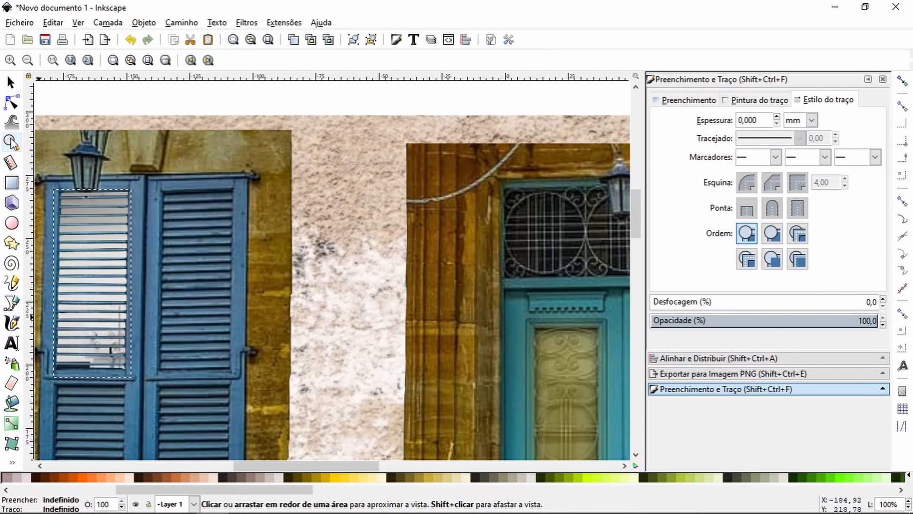
{"action": "left_click", "coordinate": [27, 60]}
{"action": "left_click", "coordinate": [27, 60]}
{"action": "left_click", "coordinate": [27, 61]}
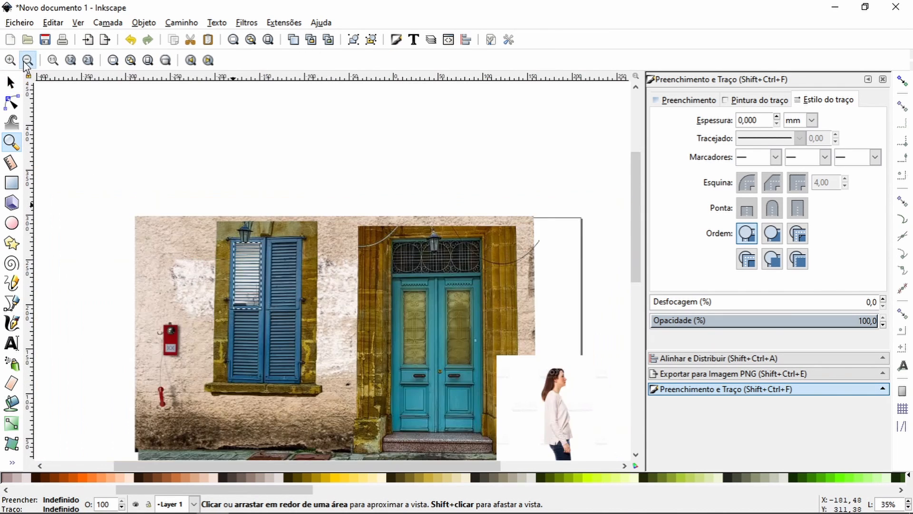
{"action": "left_click", "coordinate": [27, 60]}
{"action": "scroll", "coordinate": [370, 450], "scroll_direction": "down", "scroll_amount": 4}
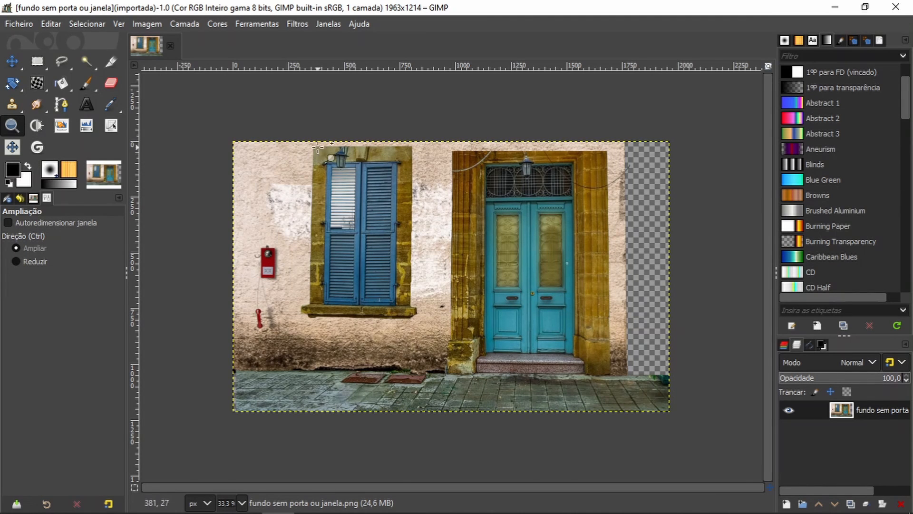
Step: In GIMP, clone the ochre wall over the upper part of the lamp above the left shutter
{"action": "left_click_drag", "start_coordinate": [314, 129], "coordinate": [411, 174]}
{"action": "left_click", "coordinate": [12, 104]}
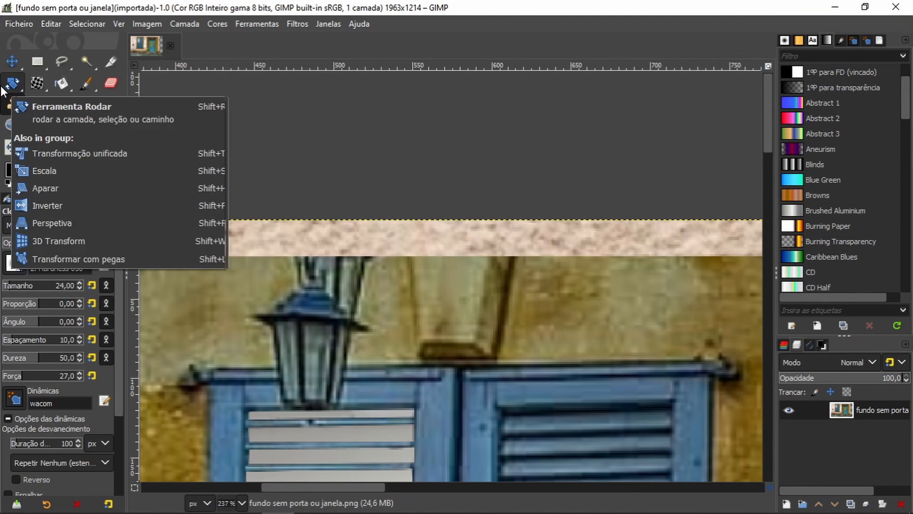
{"action": "key", "text": "z"}
{"action": "key", "text": "c"}
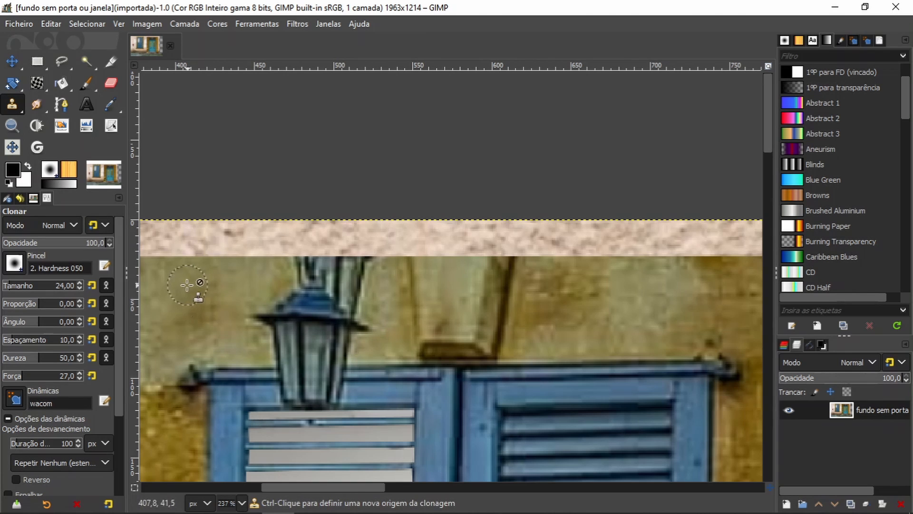
{"action": "left_click", "coordinate": [172, 278]}
{"action": "left_click", "coordinate": [172, 280], "text": "ctrl"}
{"action": "mouse_move", "coordinate": [283, 276]}
{"action": "left_mouse_down"}
{"action": "mouse_move", "coordinate": [319, 267]}
{"action": "mouse_move", "coordinate": [331, 282]}
{"action": "mouse_move", "coordinate": [349, 266]}
{"action": "mouse_move", "coordinate": [322, 290]}
{"action": "mouse_move", "coordinate": [264, 308]}
{"action": "mouse_move", "coordinate": [267, 330]}
{"action": "mouse_move", "coordinate": [292, 312]}
{"action": "left_mouse_up"}
{"action": "mouse_move", "coordinate": [363, 274]}
{"action": "left_mouse_down"}
{"action": "mouse_move", "coordinate": [356, 291]}
{"action": "mouse_move", "coordinate": [324, 306]}
{"action": "mouse_move", "coordinate": [341, 326]}
{"action": "left_mouse_up"}
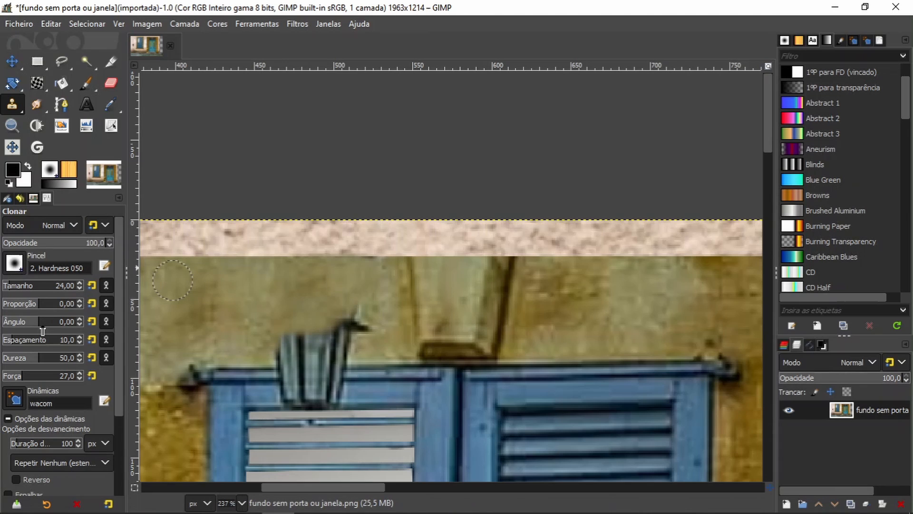
Step: Set the clone brush's hardness to 33.7 and force to 23.3, and clone wall texture over the remaining lamp and the stone block above the shutters
{"action": "left_click_drag", "start_coordinate": [79, 360], "coordinate": [72, 362]}
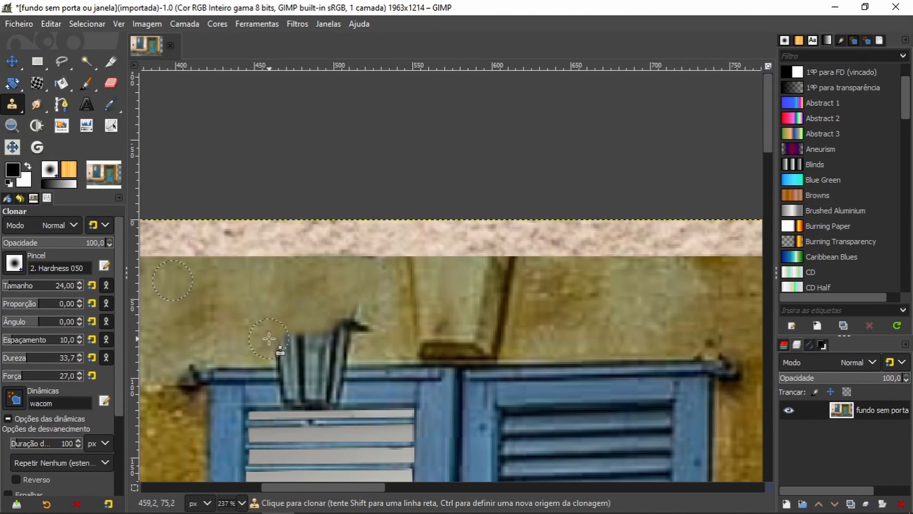
{"action": "mouse_move", "coordinate": [289, 347]}
{"action": "left_mouse_down"}
{"action": "mouse_move", "coordinate": [367, 316]}
{"action": "mouse_move", "coordinate": [366, 336]}
{"action": "mouse_move", "coordinate": [340, 331]}
{"action": "mouse_move", "coordinate": [314, 348]}
{"action": "mouse_move", "coordinate": [293, 343]}
{"action": "left_mouse_up"}
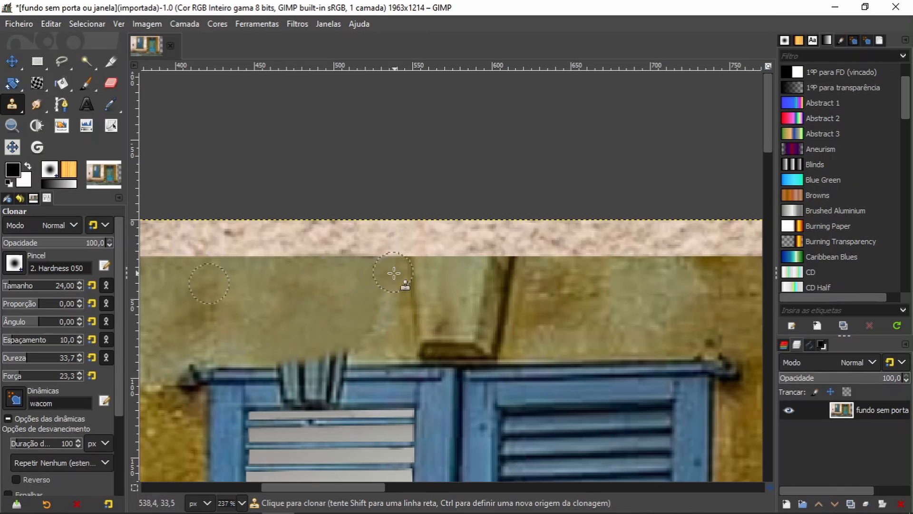
{"action": "mouse_move", "coordinate": [393, 275]}
{"action": "left_mouse_down"}
{"action": "mouse_move", "coordinate": [409, 267]}
{"action": "mouse_move", "coordinate": [398, 306]}
{"action": "mouse_move", "coordinate": [422, 346]}
{"action": "mouse_move", "coordinate": [400, 329]}
{"action": "mouse_move", "coordinate": [403, 286]}
{"action": "mouse_move", "coordinate": [357, 350]}
{"action": "mouse_move", "coordinate": [418, 343]}
{"action": "mouse_move", "coordinate": [356, 362]}
{"action": "mouse_move", "coordinate": [317, 341]}
{"action": "left_mouse_up"}
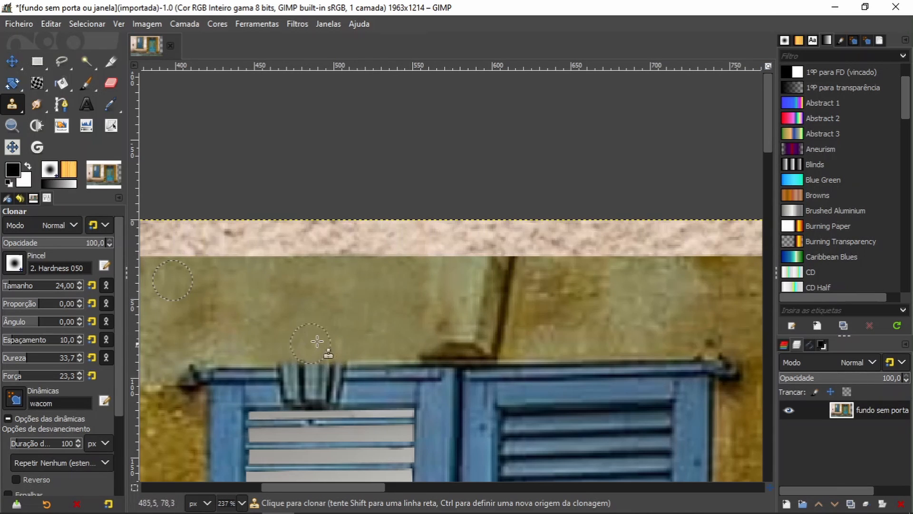
{"action": "left_click", "coordinate": [620, 361], "text": "ctrl"}
{"action": "mouse_move", "coordinate": [486, 361]}
{"action": "left_mouse_down"}
{"action": "mouse_move", "coordinate": [422, 363]}
{"action": "mouse_move", "coordinate": [493, 342]}
{"action": "mouse_move", "coordinate": [509, 295]}
{"action": "mouse_move", "coordinate": [495, 300]}
{"action": "mouse_move", "coordinate": [525, 338]}
{"action": "mouse_move", "coordinate": [507, 267]}
{"action": "left_mouse_up"}
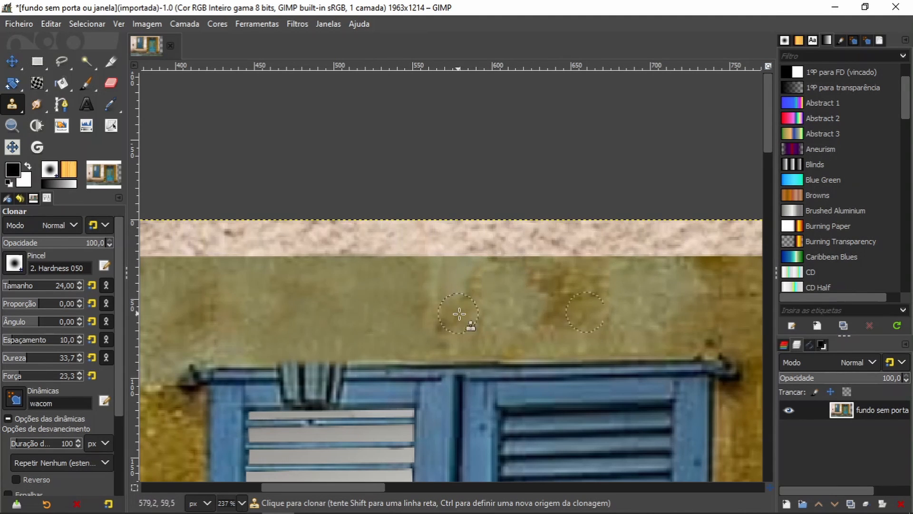
Step: Blend the cloned wall patch above the shutters with the Healing tool, sampling the wall near the window's upper right corner
{"action": "left_click", "coordinate": [18, 109]}
{"action": "left_click", "coordinate": [74, 145]}
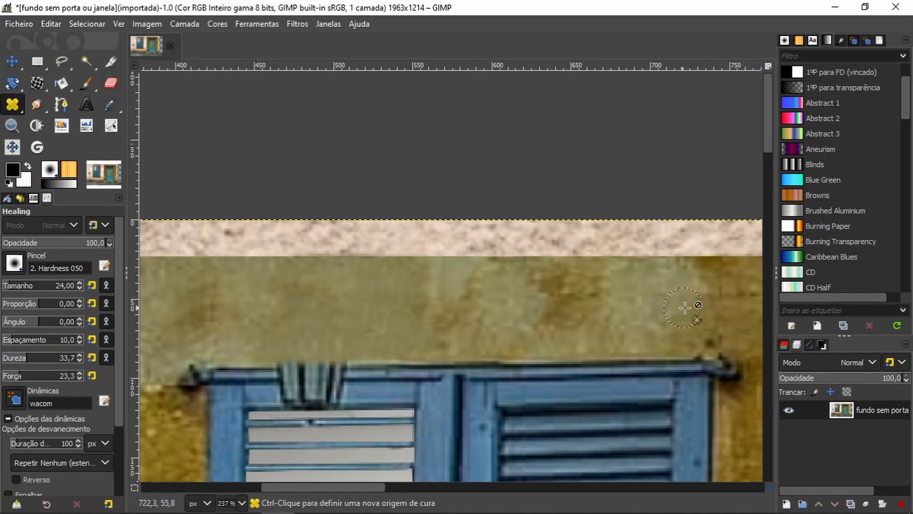
{"action": "left_click", "coordinate": [699, 320], "text": "ctrl"}
{"action": "mouse_move", "coordinate": [519, 325]}
{"action": "left_mouse_down"}
{"action": "mouse_move", "coordinate": [463, 282]}
{"action": "mouse_move", "coordinate": [552, 340]}
{"action": "left_mouse_up"}
Step: Clone the right shutter's top frame over the lamp remains on the left shutter's top frame
{"action": "left_click", "coordinate": [13, 104]}
{"action": "left_click", "coordinate": [71, 103]}
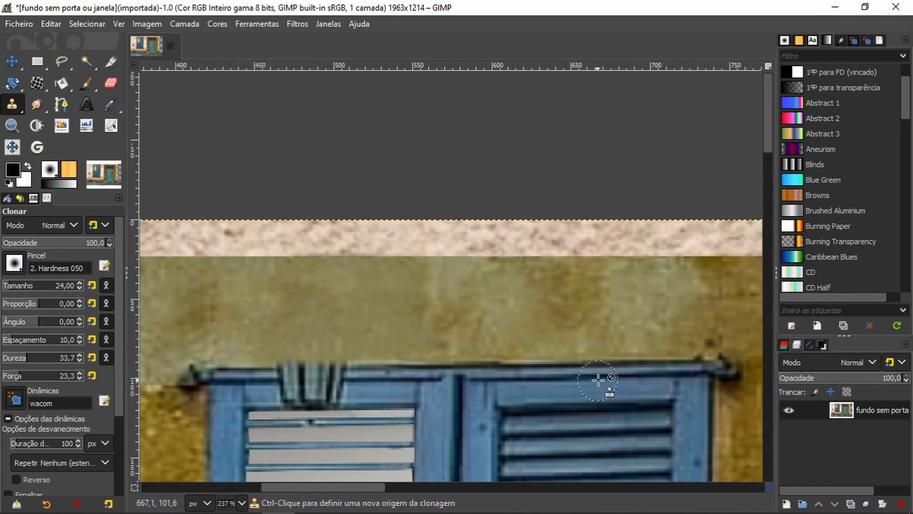
{"action": "left_click", "coordinate": [643, 377]}
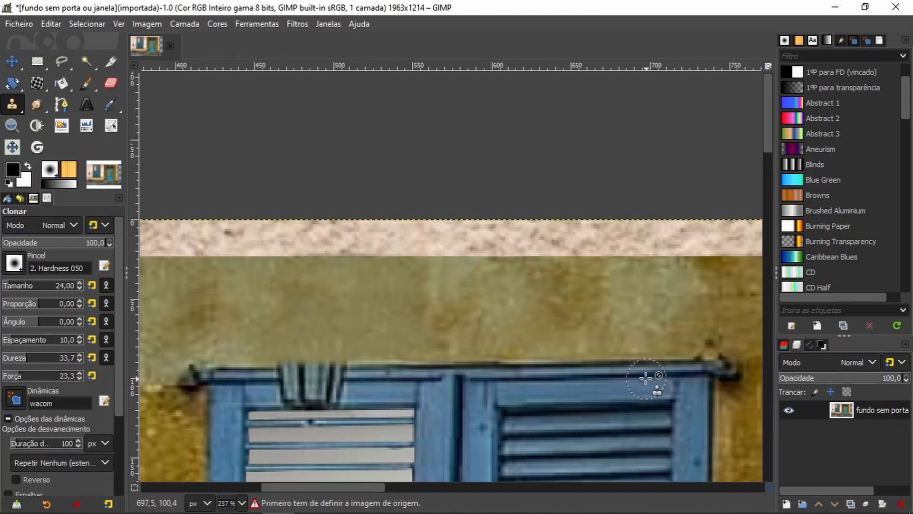
{"action": "left_click", "coordinate": [647, 377], "text": "ctrl"}
{"action": "mouse_move", "coordinate": [344, 382]}
{"action": "left_mouse_down"}
{"action": "mouse_move", "coordinate": [278, 382]}
{"action": "mouse_move", "coordinate": [321, 369]}
{"action": "mouse_move", "coordinate": [341, 378]}
{"action": "mouse_move", "coordinate": [287, 390]}
{"action": "mouse_move", "coordinate": [339, 397]}
{"action": "mouse_move", "coordinate": [346, 388]}
{"action": "mouse_move", "coordinate": [271, 394]}
{"action": "mouse_move", "coordinate": [357, 393]}
{"action": "mouse_move", "coordinate": [312, 402]}
{"action": "left_mouse_up"}
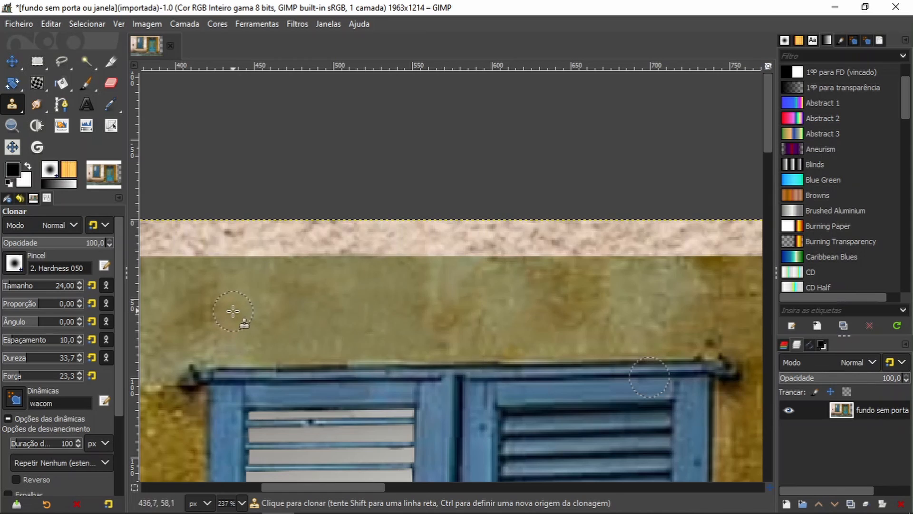
Step: Clone a clean stretch of the left shutter's upper edge along the rail to even out its patched line
{"action": "scroll", "coordinate": [233, 311], "scroll_direction": "down", "scroll_amount": 8}
{"action": "scroll", "coordinate": [213, 140], "scroll_direction": "up", "scroll_amount": 9}
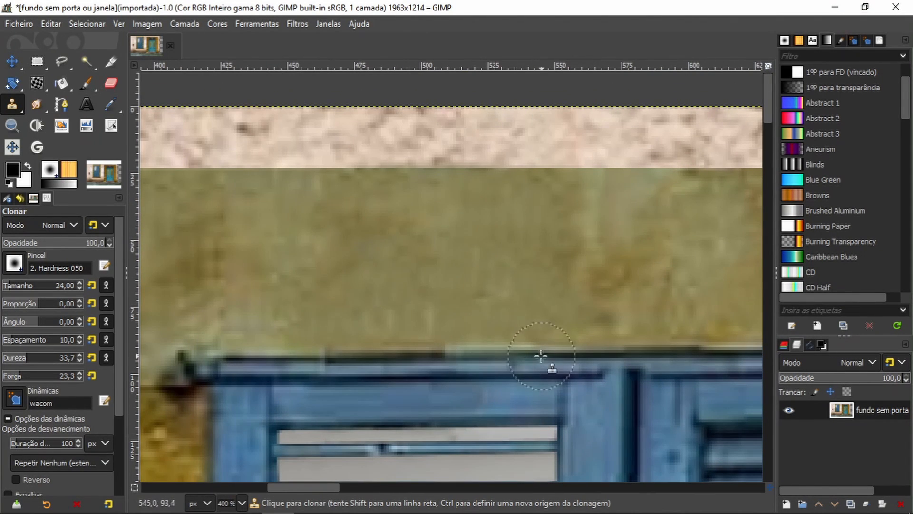
{"action": "left_click", "coordinate": [517, 360], "text": "ctrl"}
{"action": "left_click_drag", "start_coordinate": [443, 362], "coordinate": [315, 359]}
{"action": "key", "text": "i"}
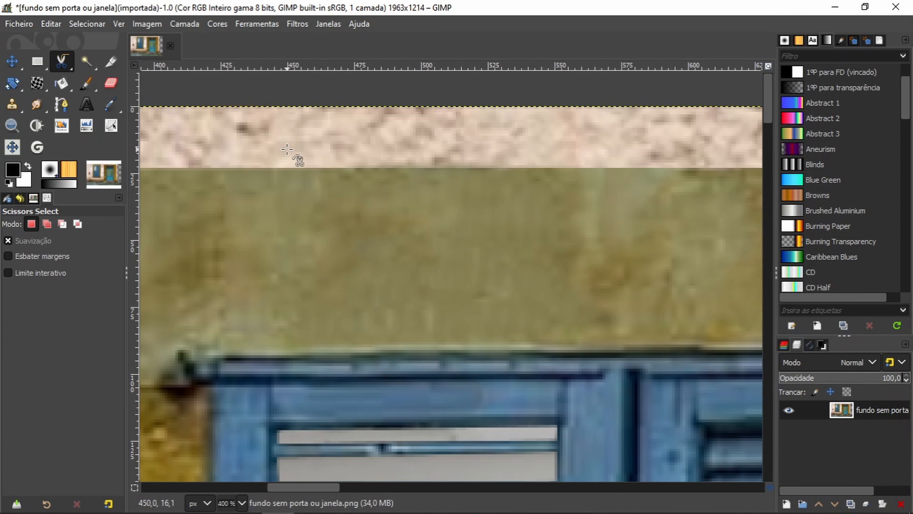
{"action": "left_click", "coordinate": [12, 126]}
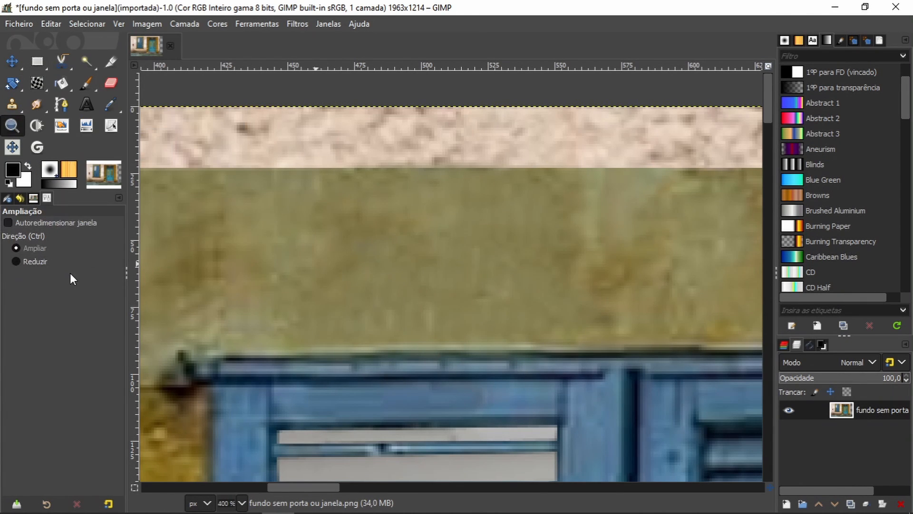
{"action": "key", "text": "shift+2"}
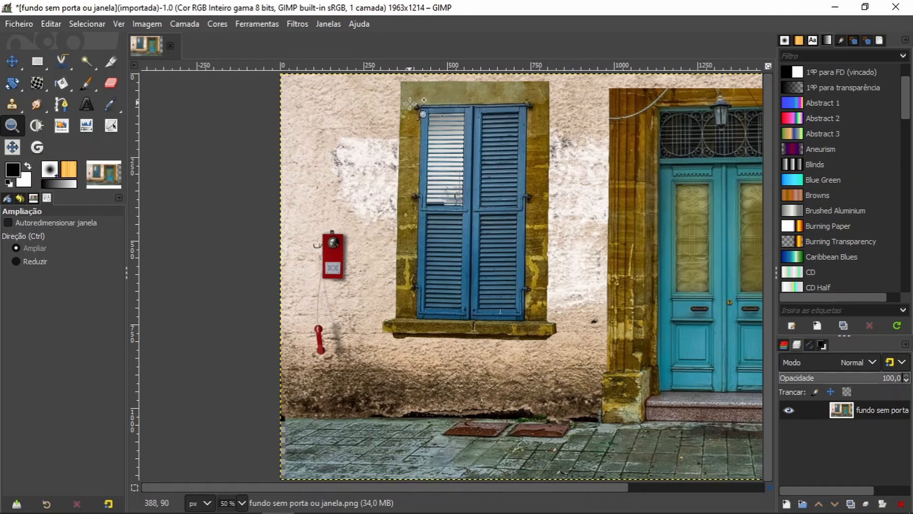
Step: Set the clone brush size to 12 and clone wall texture in straight strokes along the top edge of the window's stone frame
{"action": "left_click_drag", "start_coordinate": [410, 104], "coordinate": [424, 124]}
{"action": "left_click", "coordinate": [12, 104]}
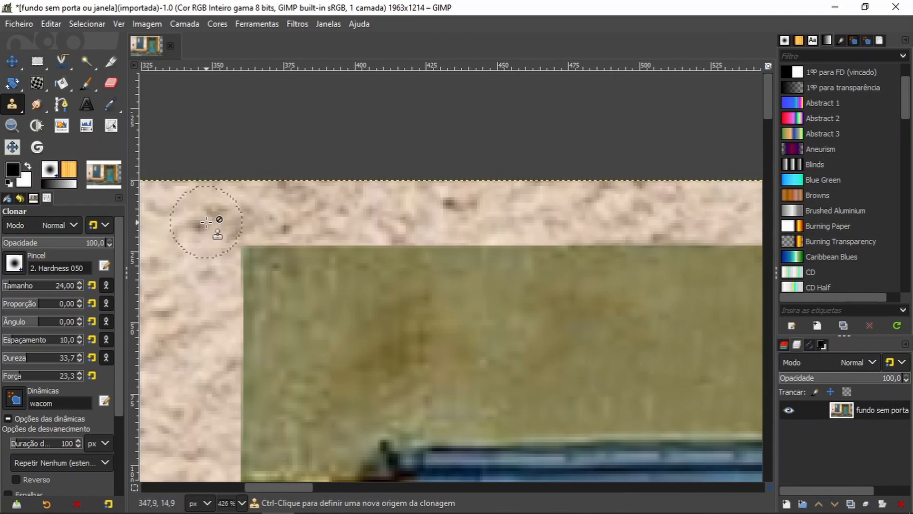
{"action": "left_click", "coordinate": [249, 206], "text": "ctrl"}
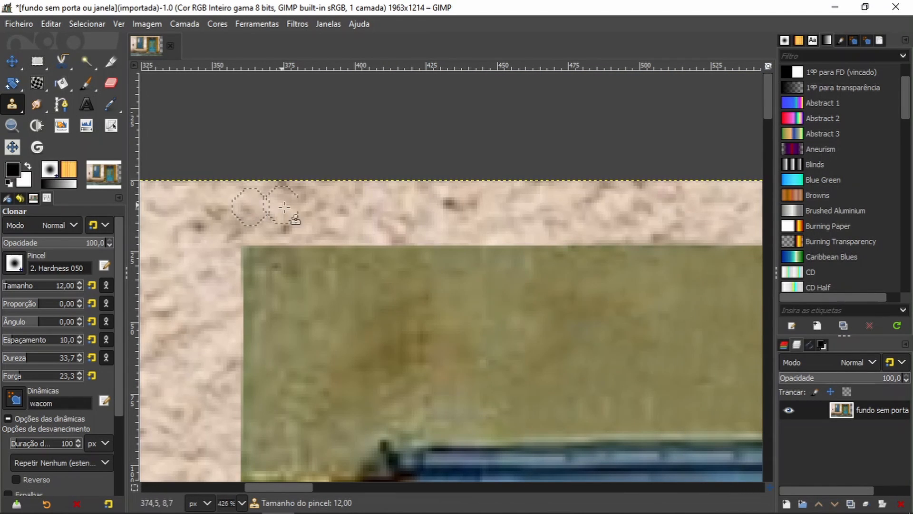
{"action": "left_click", "coordinate": [693, 244], "text": "ctrl"}
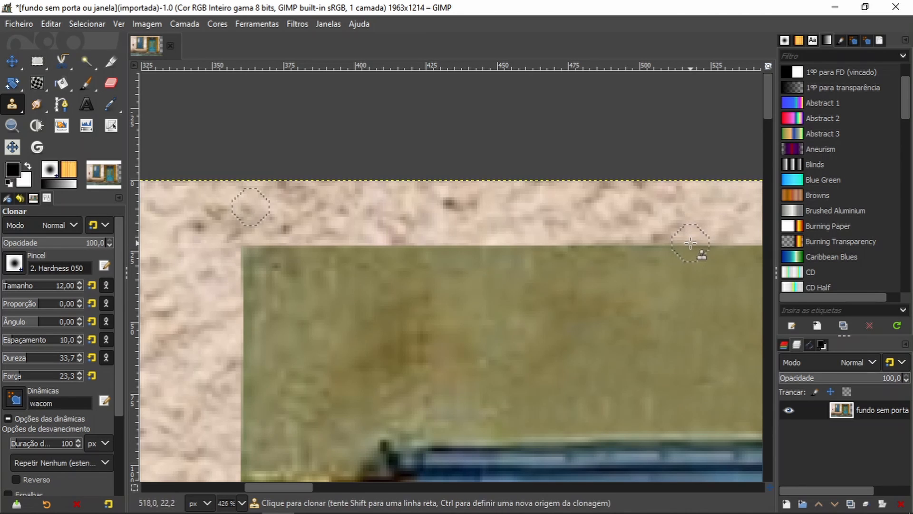
{"action": "left_click", "coordinate": [250, 204], "text": "ctrl"}
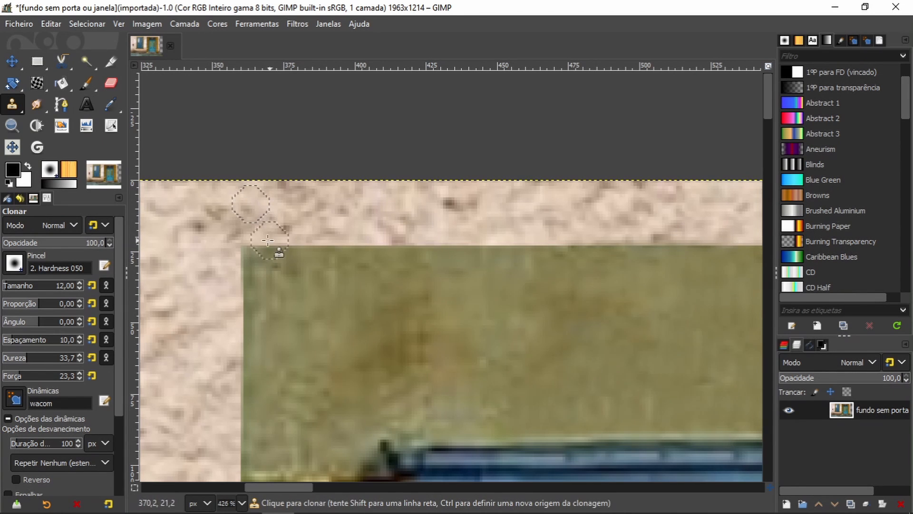
{"action": "left_click", "coordinate": [243, 241]}
{"action": "left_click", "coordinate": [704, 236], "text": "shift"}
{"action": "mouse_move", "coordinate": [637, 318]}
{"action": "left_mouse_down"}
{"action": "mouse_move", "coordinate": [306, 320]}
{"action": "mouse_move", "coordinate": [244, 336]}
{"action": "left_mouse_up"}
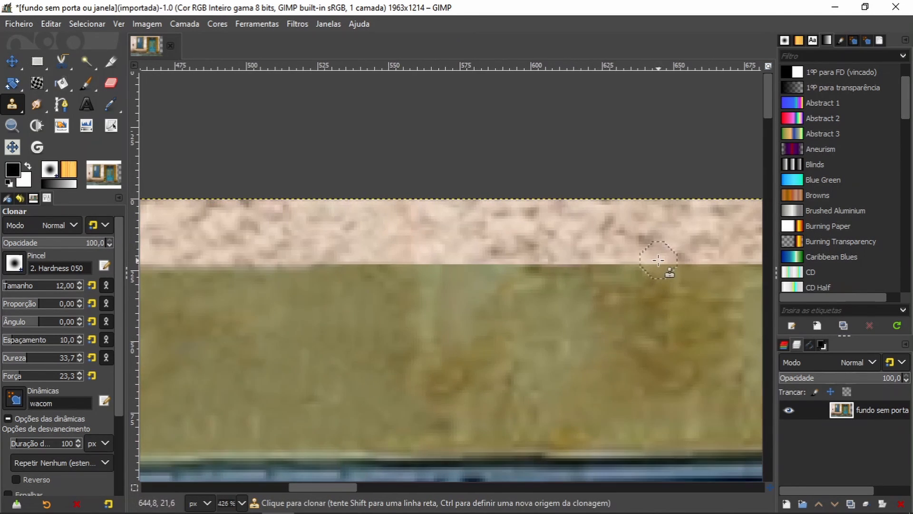
{"action": "left_click", "coordinate": [671, 258], "text": "shift"}
{"action": "left_click_drag", "start_coordinate": [666, 264], "coordinate": [191, 289]}
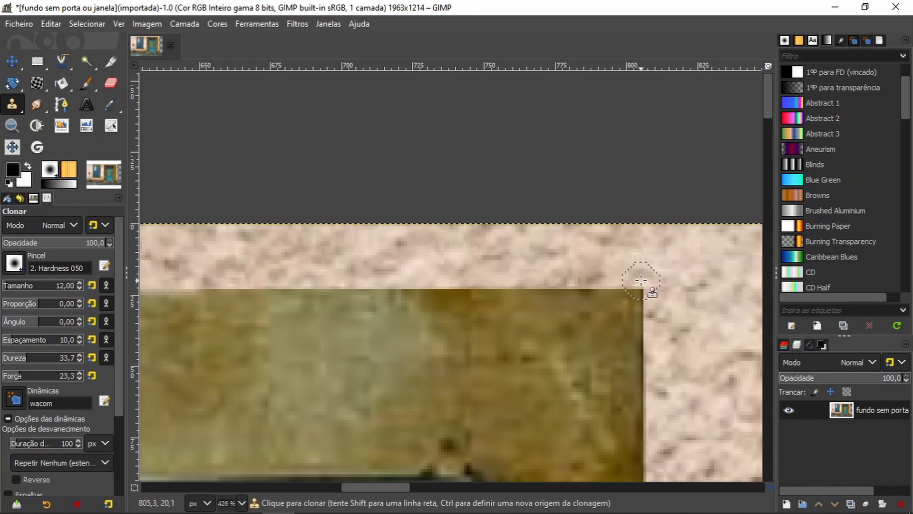
Step: Clone wall texture down the right edge of the window's stone frame, starting at its upper corner, to clean its outline
{"action": "key", "text": "1"}
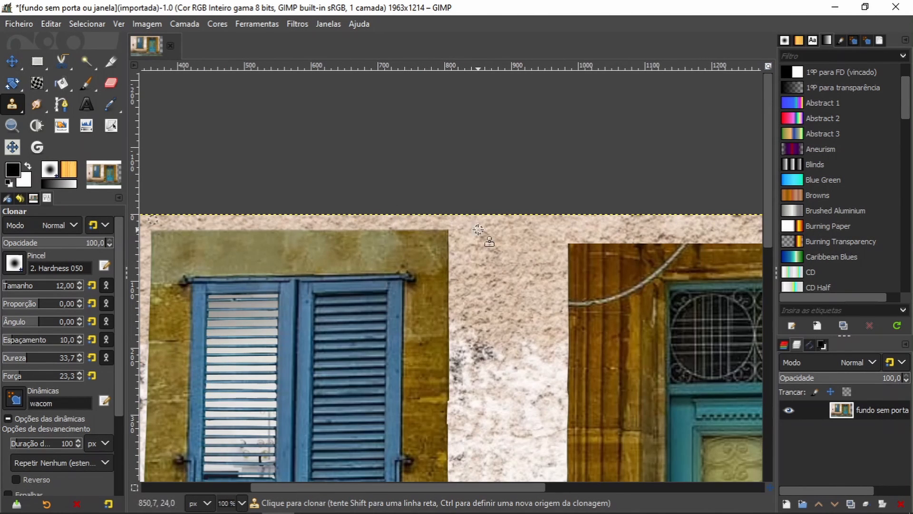
{"action": "scroll", "coordinate": [450, 230], "scroll_direction": "up", "scroll_amount": 3}
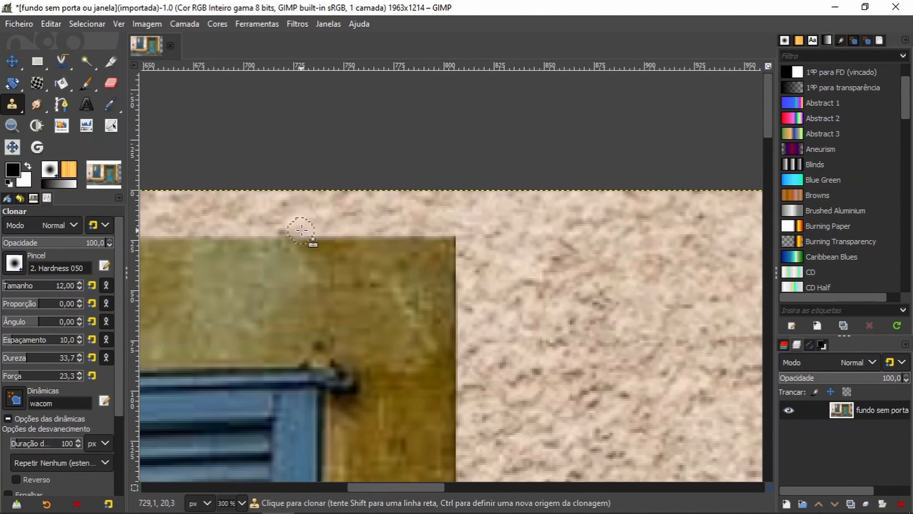
{"action": "mouse_move", "coordinate": [301, 230]}
{"action": "left_mouse_down"}
{"action": "mouse_move", "coordinate": [470, 229]}
{"action": "mouse_move", "coordinate": [466, 345]}
{"action": "mouse_move", "coordinate": [463, 339]}
{"action": "left_mouse_up"}
{"action": "mouse_move", "coordinate": [462, 375]}
{"action": "left_mouse_down"}
{"action": "mouse_move", "coordinate": [462, 421]}
{"action": "mouse_move", "coordinate": [462, 399]}
{"action": "left_mouse_up"}
{"action": "left_click", "coordinate": [538, 361], "text": "ctrl"}
{"action": "scroll", "coordinate": [464, 333], "scroll_direction": "down", "scroll_amount": 5}
{"action": "mouse_move", "coordinate": [456, 273]}
{"action": "left_mouse_down"}
{"action": "mouse_move", "coordinate": [452, 363]}
{"action": "mouse_move", "coordinate": [475, 391]}
{"action": "mouse_move", "coordinate": [448, 226]}
{"action": "mouse_move", "coordinate": [457, 249]}
{"action": "mouse_move", "coordinate": [425, 255]}
{"action": "mouse_move", "coordinate": [422, 227]}
{"action": "mouse_move", "coordinate": [432, 303]}
{"action": "mouse_move", "coordinate": [420, 335]}
{"action": "mouse_move", "coordinate": [422, 388]}
{"action": "left_mouse_up"}
{"action": "left_click_drag", "start_coordinate": [464, 440], "coordinate": [417, 225]}
{"action": "left_click", "coordinate": [434, 239], "text": "ctrl"}
{"action": "left_click_drag", "start_coordinate": [377, 193], "coordinate": [376, 417]}
{"action": "left_click_drag", "start_coordinate": [401, 326], "coordinate": [363, 259]}
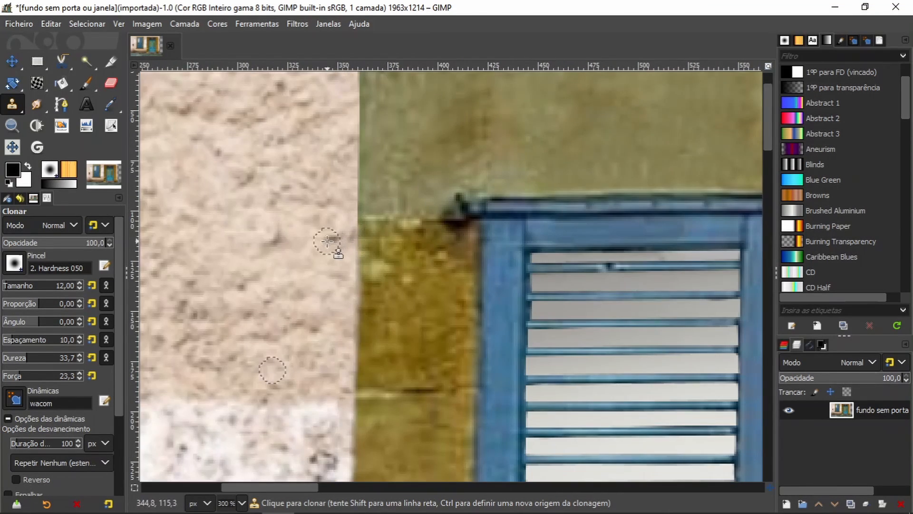
Step: Clone wall texture along the left edge of the window's stone frame to clean its outline
{"action": "mouse_move", "coordinate": [327, 242]}
{"action": "left_mouse_down"}
{"action": "mouse_move", "coordinate": [298, 386]}
{"action": "mouse_move", "coordinate": [325, 348]}
{"action": "mouse_move", "coordinate": [327, 199]}
{"action": "left_mouse_up"}
{"action": "mouse_move", "coordinate": [327, 195]}
{"action": "left_mouse_down"}
{"action": "mouse_move", "coordinate": [320, 309]}
{"action": "mouse_move", "coordinate": [322, 281]}
{"action": "left_mouse_up"}
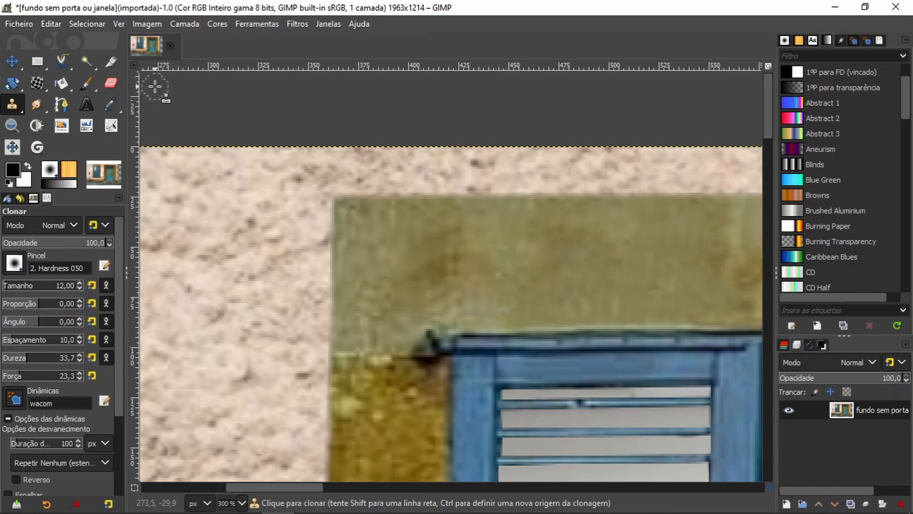
{"action": "scroll", "coordinate": [155, 86], "scroll_direction": "down", "scroll_amount": 4}
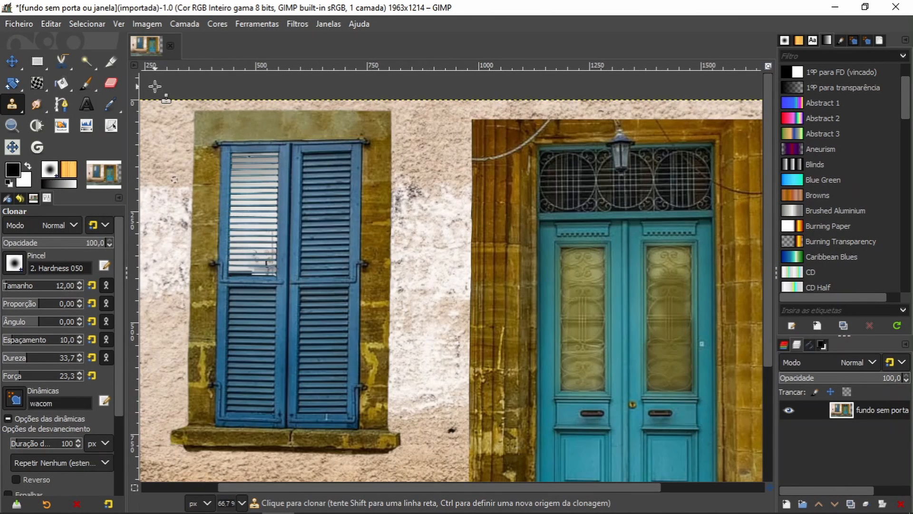
{"action": "scroll", "coordinate": [155, 87], "scroll_direction": "down", "scroll_amount": 1}
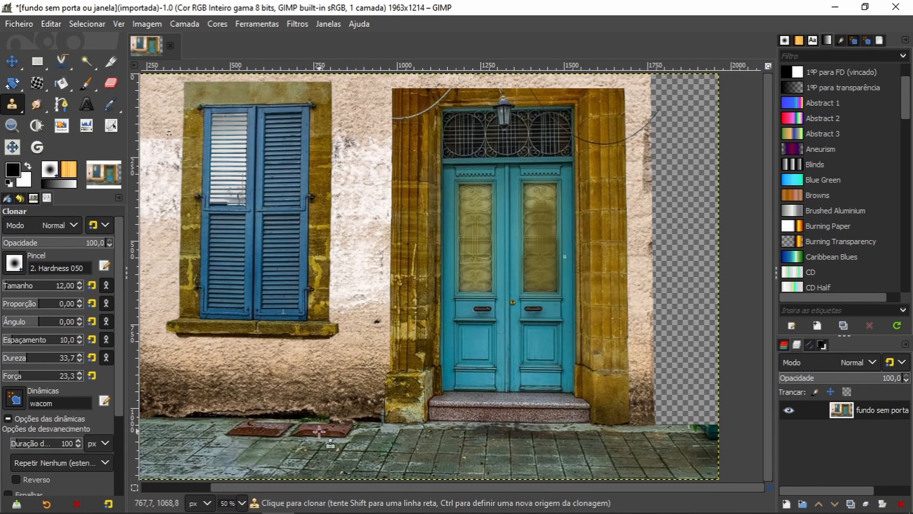
{"action": "left_click_drag", "start_coordinate": [355, 486], "coordinate": [286, 478]}
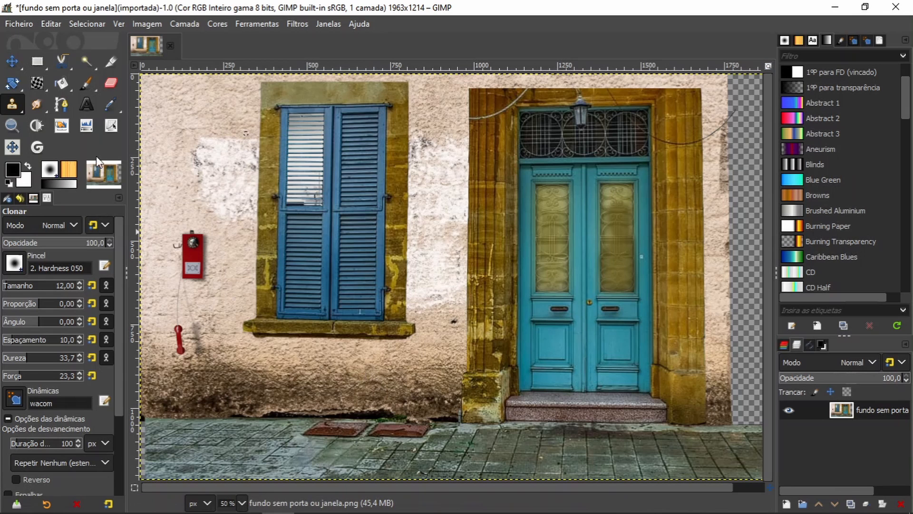
Step: Paste the copied yellow door glass as a layer and place a new transparent 1963 × 1214 px layer beneath it
{"action": "key", "text": "ctrl+v"}
{"action": "left_click", "coordinate": [786, 503]}
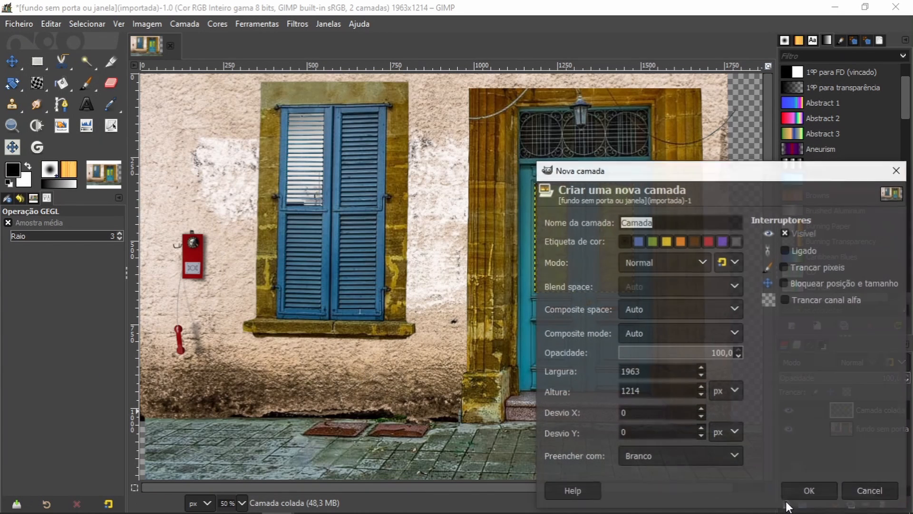
{"action": "left_click", "coordinate": [734, 453]}
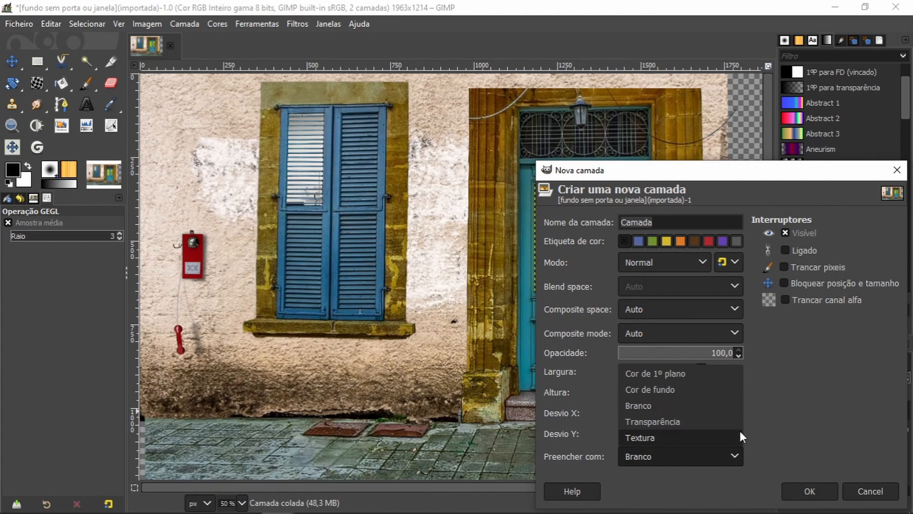
{"action": "left_click", "coordinate": [685, 422]}
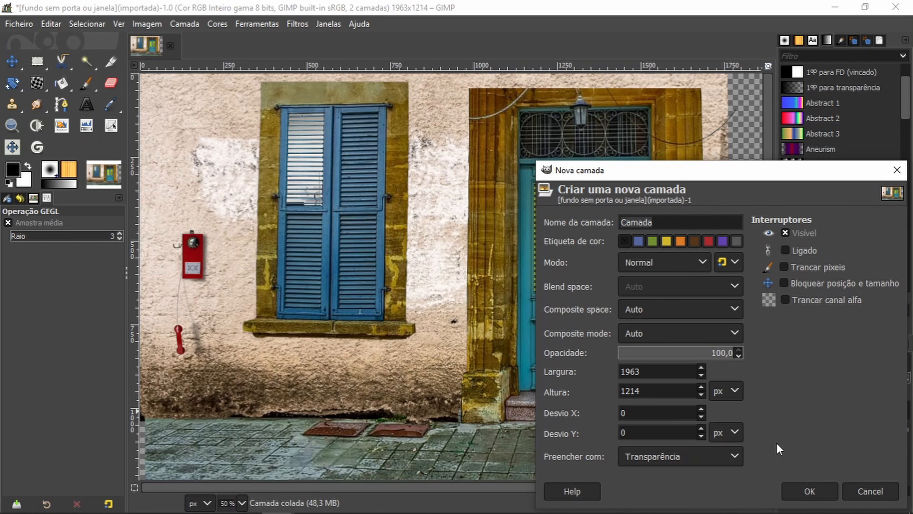
{"action": "left_click", "coordinate": [810, 491]}
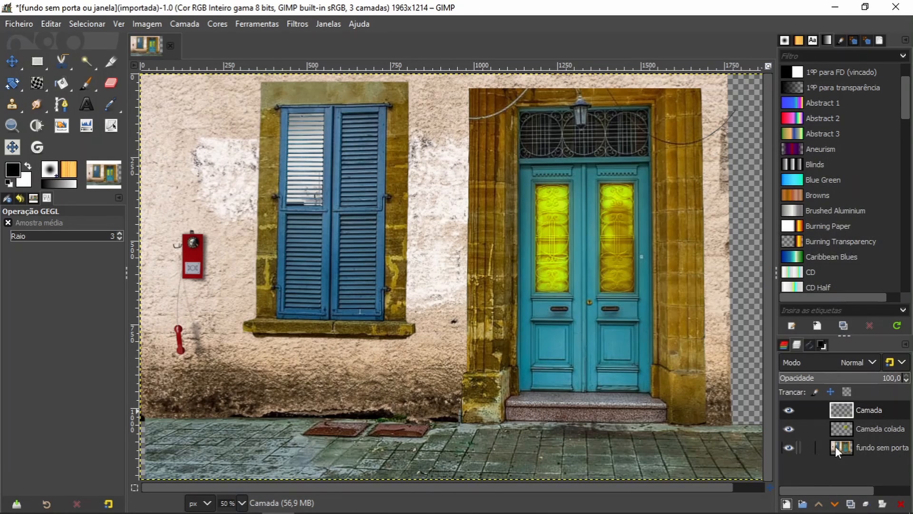
{"action": "left_click_drag", "start_coordinate": [873, 409], "coordinate": [879, 440]}
{"action": "left_click", "coordinate": [865, 410]}
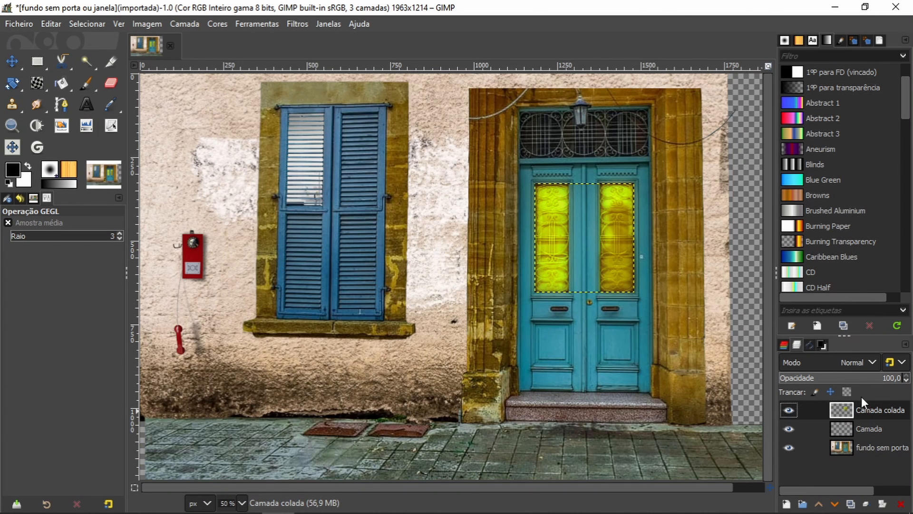
{"action": "right_click", "coordinate": [866, 403]}
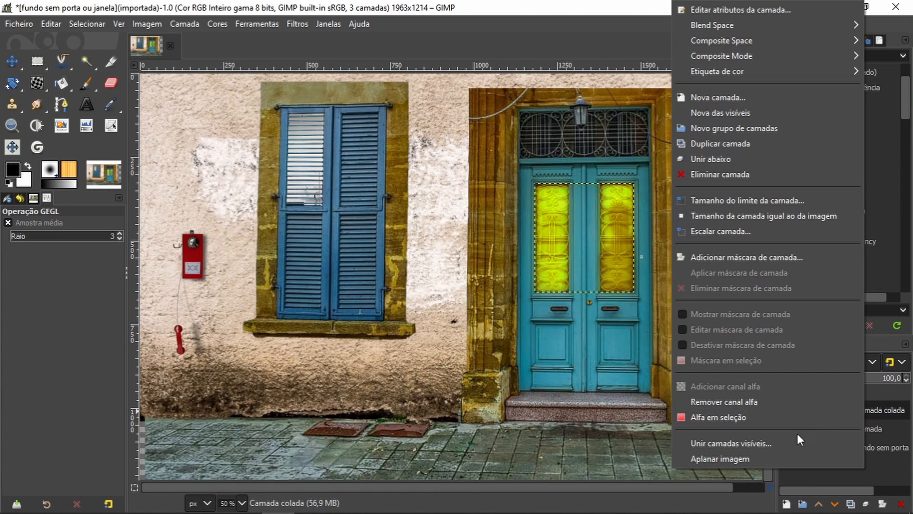
{"action": "left_click", "coordinate": [764, 445]}
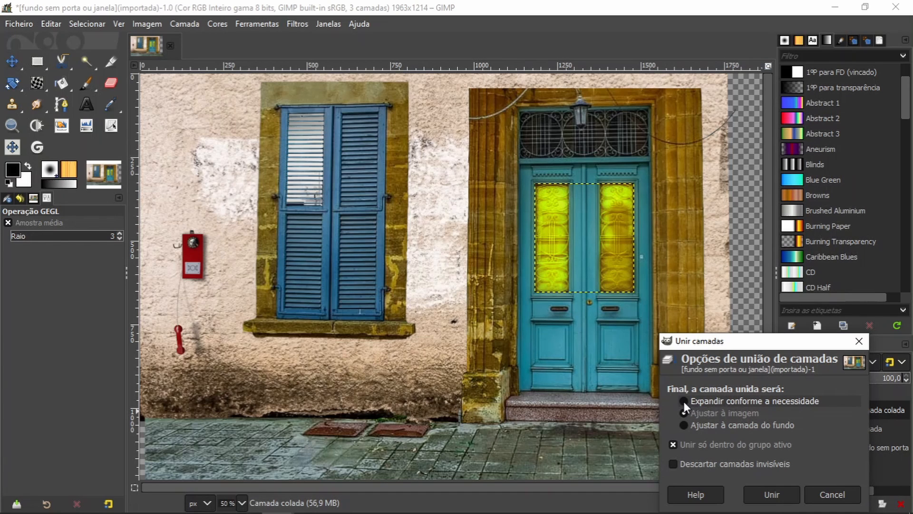
{"action": "left_click", "coordinate": [772, 495]}
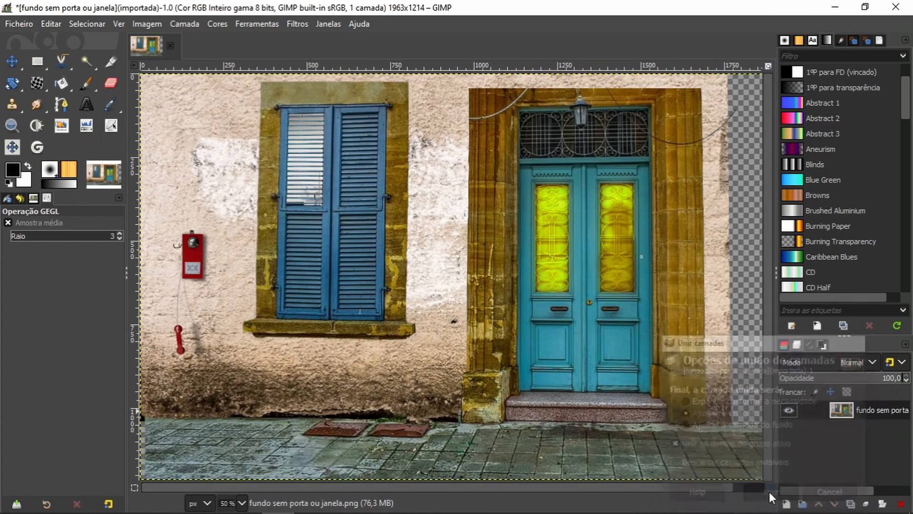
{"action": "key", "text": "c"}
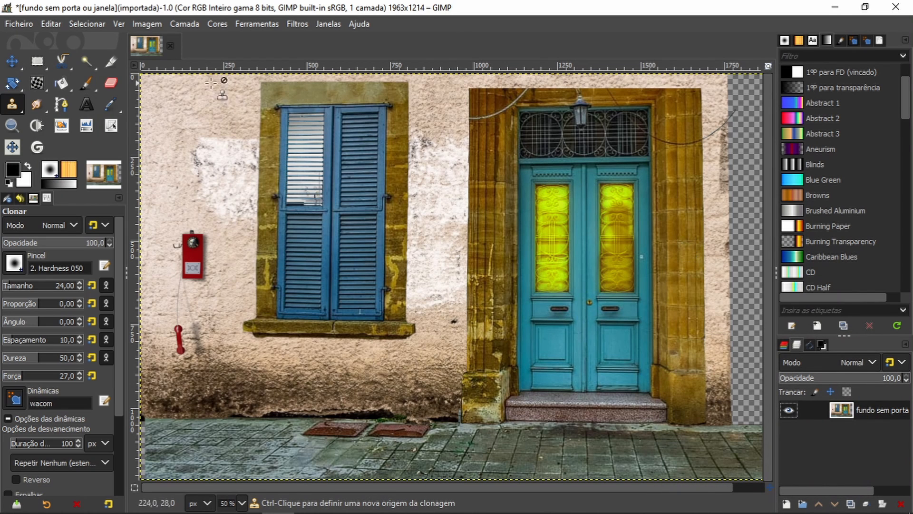
{"action": "left_click", "coordinate": [56, 22]}
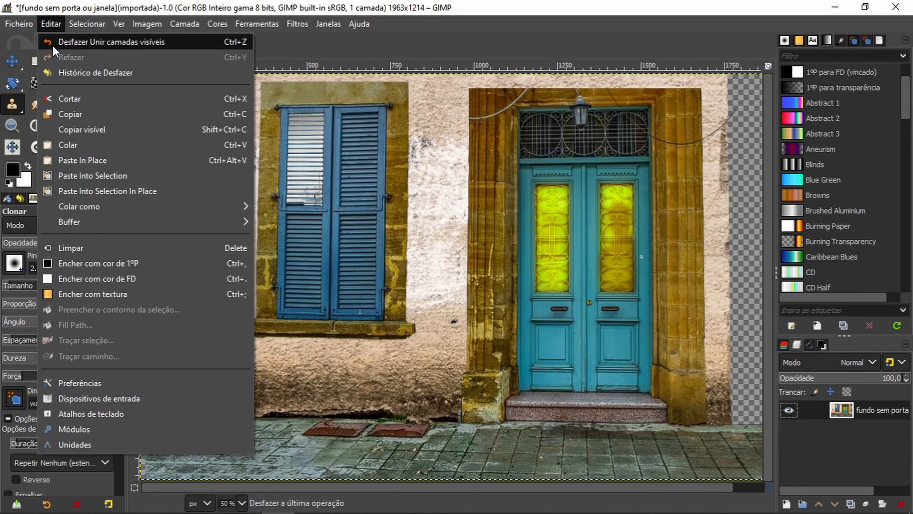
{"action": "left_click", "coordinate": [53, 40]}
Step: With the background layer hidden, merge the pasted glass layer down into the empty transparent layer and show the background again
{"action": "left_click", "coordinate": [789, 448]}
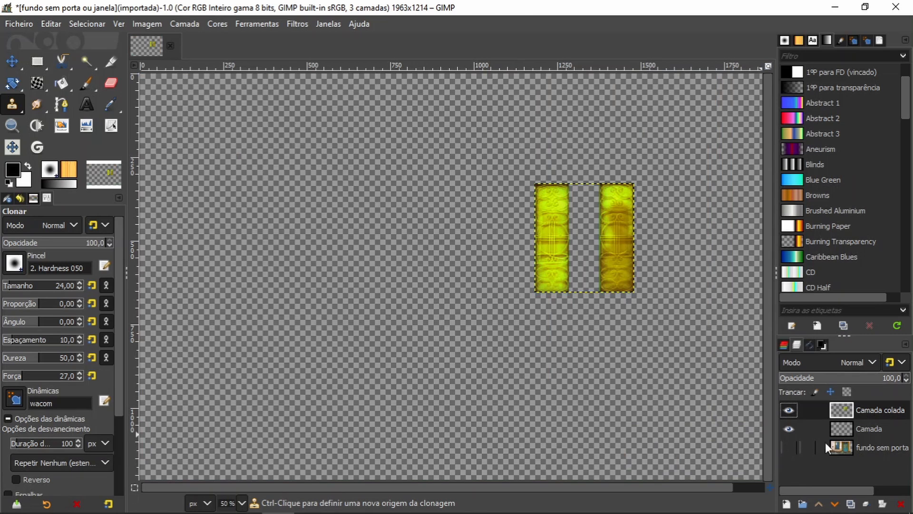
{"action": "right_click", "coordinate": [880, 408]}
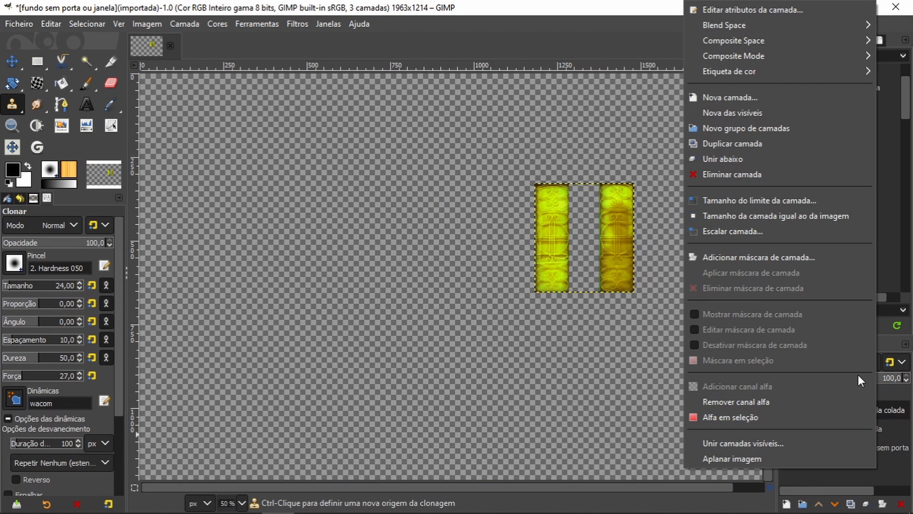
{"action": "left_click", "coordinate": [783, 443]}
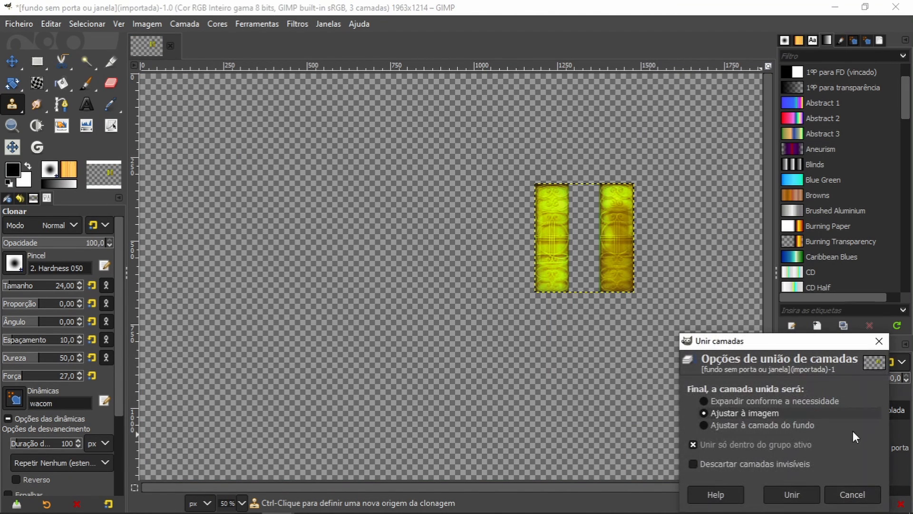
{"action": "left_click", "coordinate": [838, 494]}
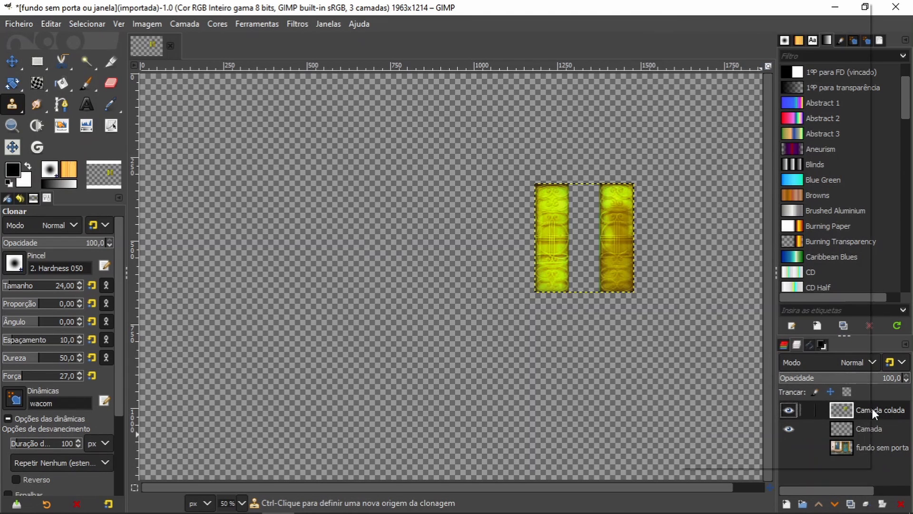
{"action": "right_click", "coordinate": [874, 409]}
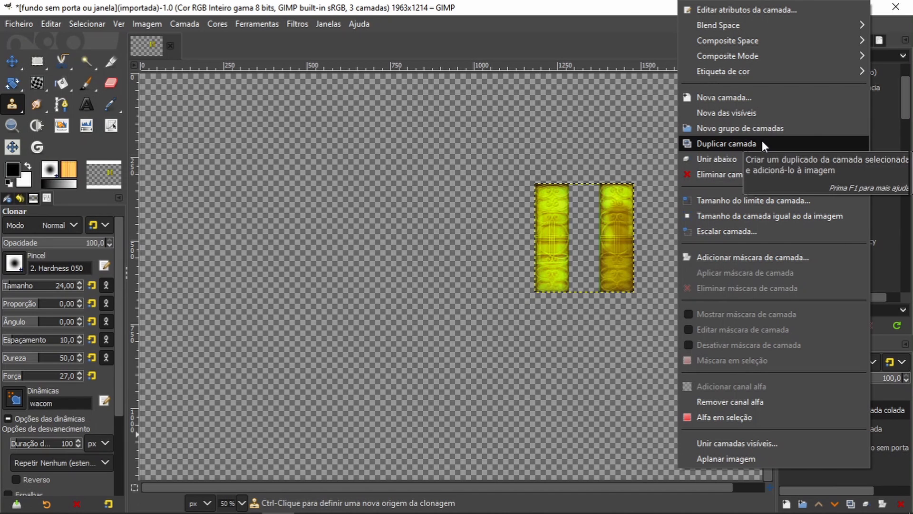
{"action": "left_click", "coordinate": [747, 158]}
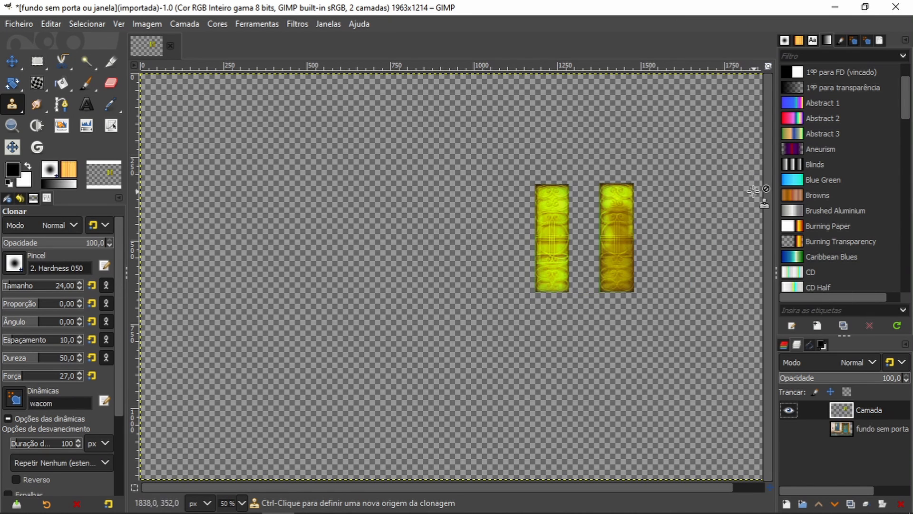
{"action": "left_click", "coordinate": [787, 428]}
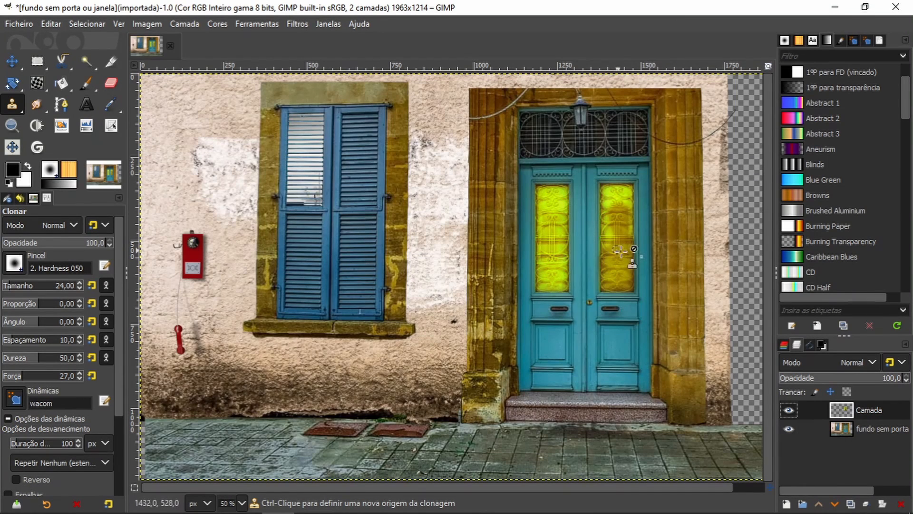
Step: Apply a Gaussian blur of at least 7.50 in X and Y to the merged door glass layer
{"action": "left_click", "coordinate": [297, 25]}
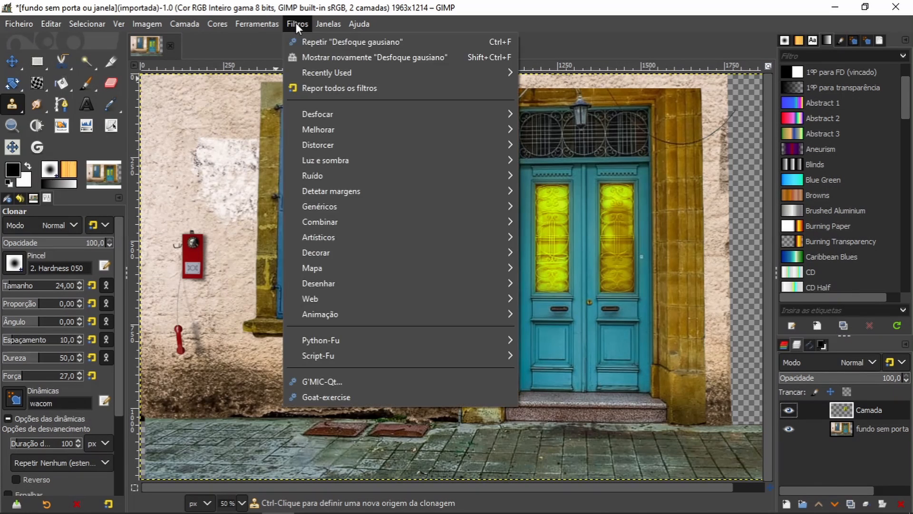
{"action": "left_click", "coordinate": [321, 55]}
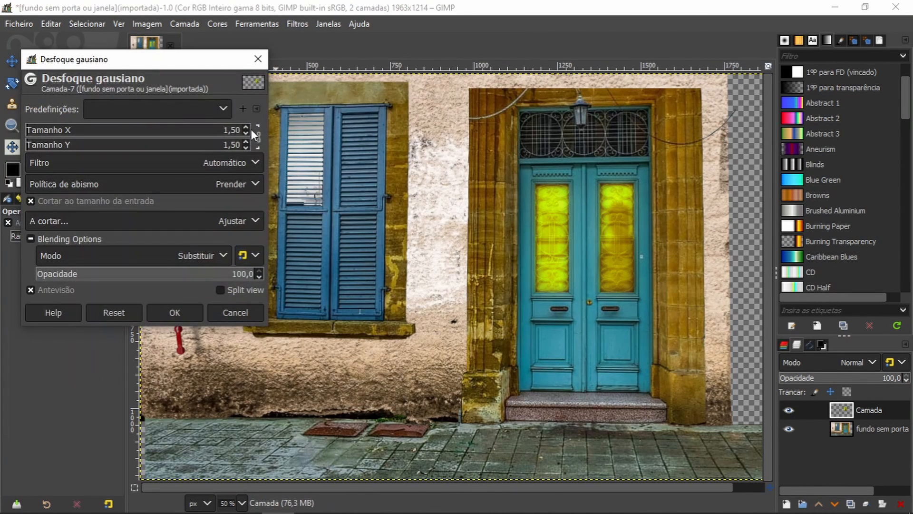
{"action": "left_click", "coordinate": [246, 127]}
{"action": "left_click", "coordinate": [246, 126]}
{"action": "left_click", "coordinate": [247, 126]}
{"action": "left_click", "coordinate": [246, 127]}
{"action": "left_click", "coordinate": [246, 127]}
{"action": "left_click", "coordinate": [246, 126]}
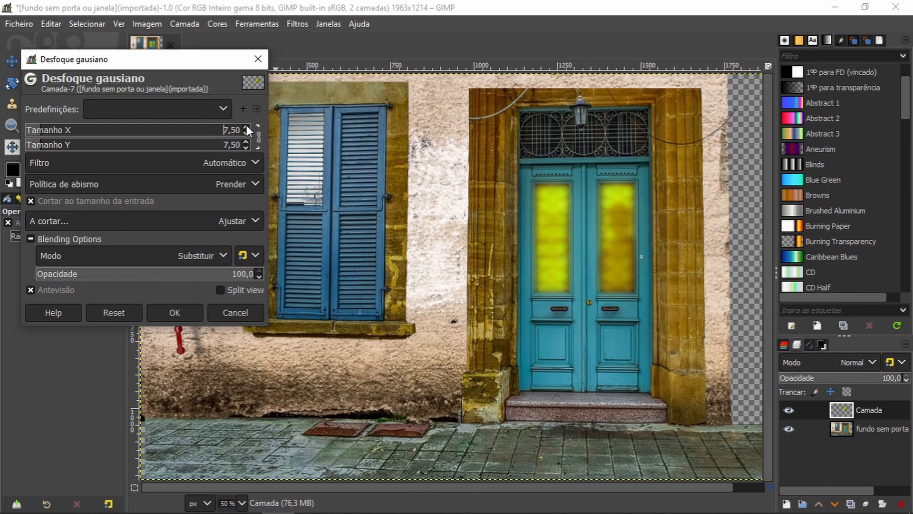
{"action": "left_click", "coordinate": [247, 127]}
{"action": "left_click", "coordinate": [174, 312]}
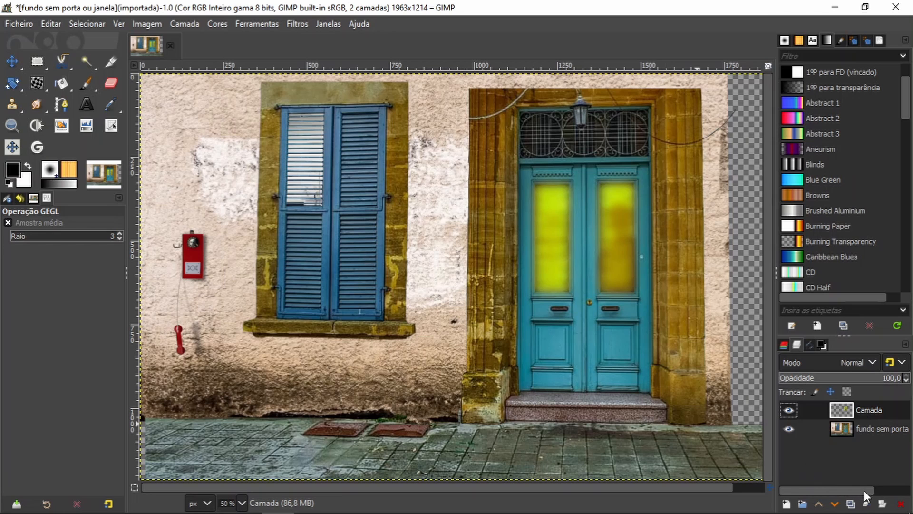
Step: Duplicate the blurred door glass layer and apply a Gaussian blur of 26.50 in X and Y to the copy
{"action": "left_click", "coordinate": [851, 503]}
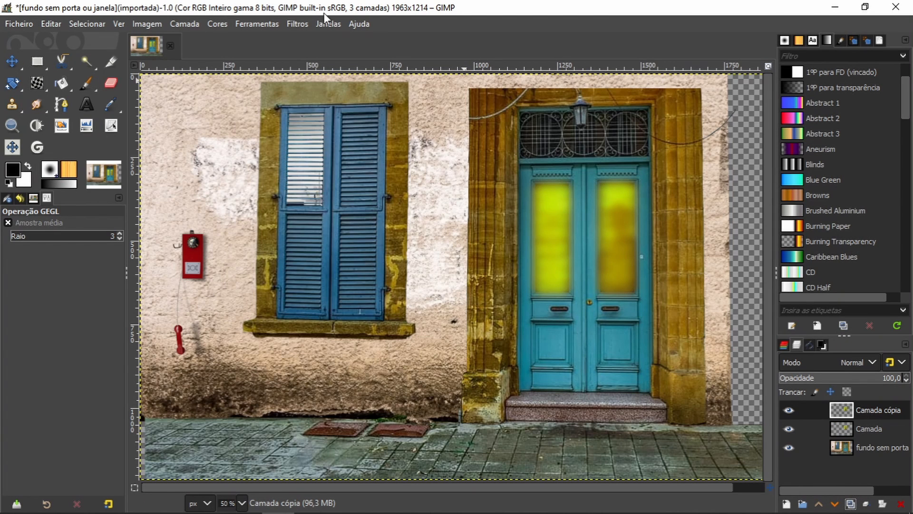
{"action": "left_click", "coordinate": [305, 28]}
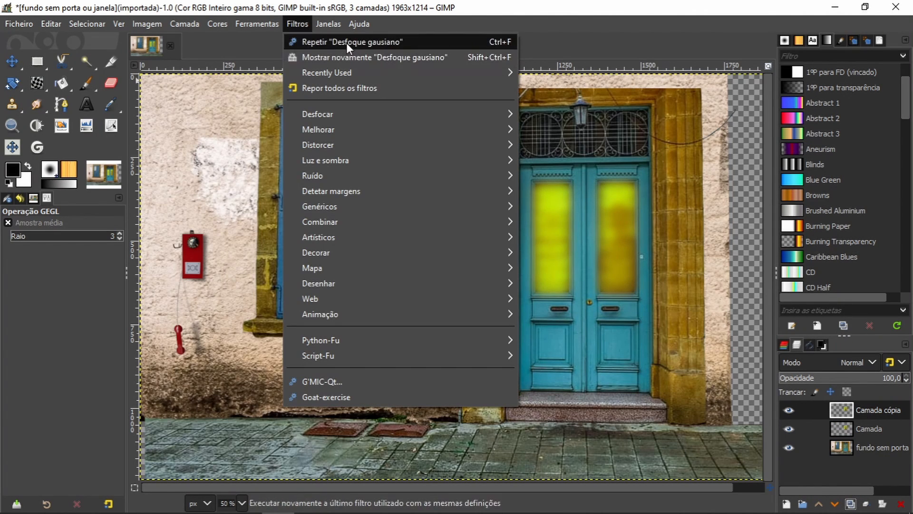
{"action": "left_click", "coordinate": [350, 56]}
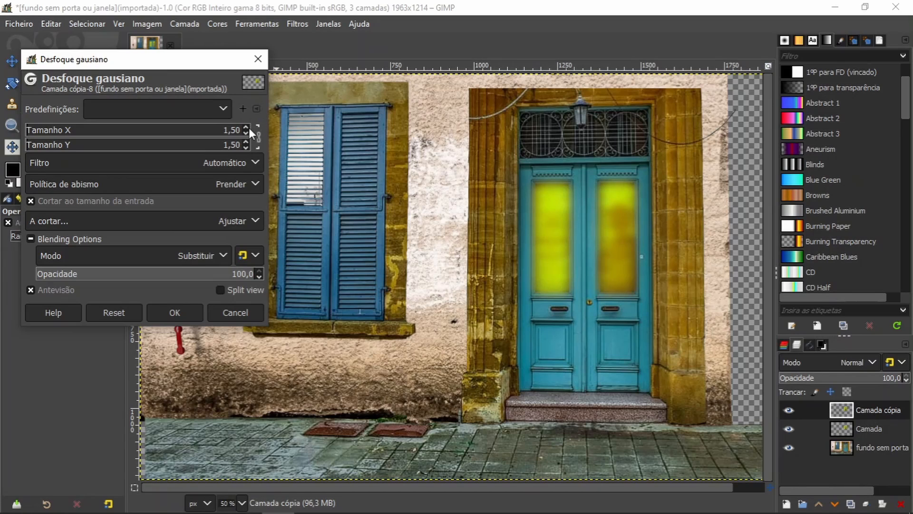
{"action": "left_click", "coordinate": [245, 126]}
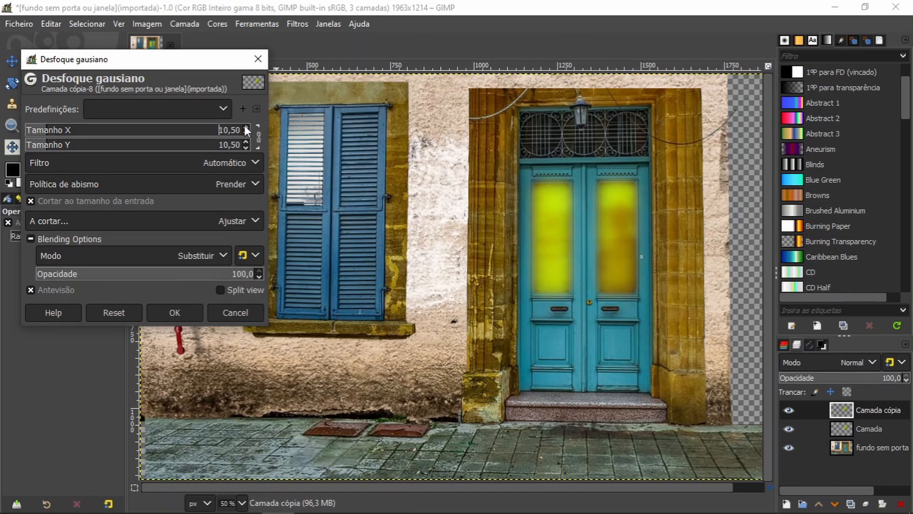
{"action": "left_click_drag", "start_coordinate": [244, 124], "coordinate": [244, 124]}
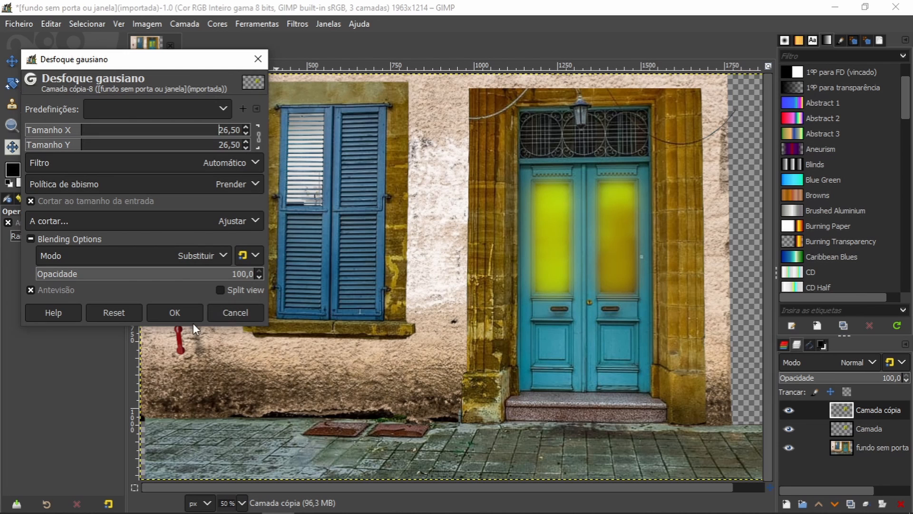
{"action": "left_click", "coordinate": [183, 309]}
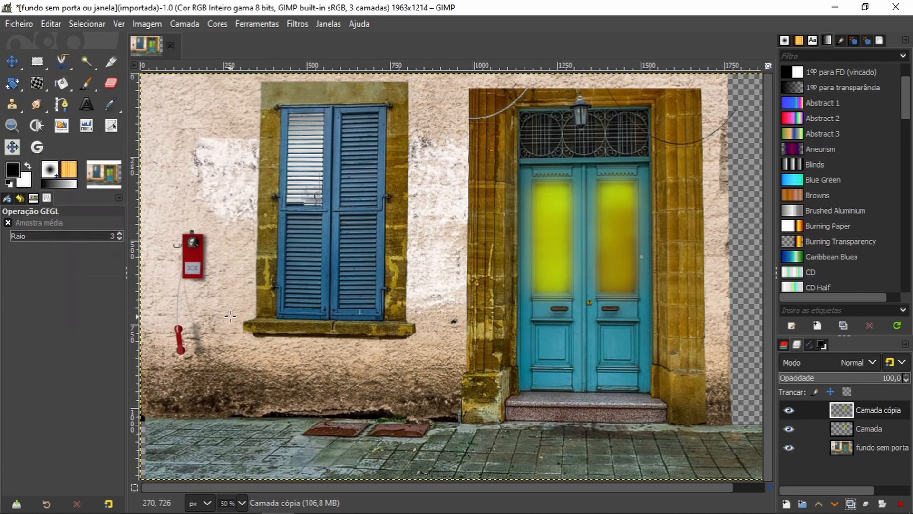
Step: Duplicate the door glass copy and apply a Gaussian blur of 22.50 in X and Y to the new duplicate
{"action": "left_click", "coordinate": [851, 503]}
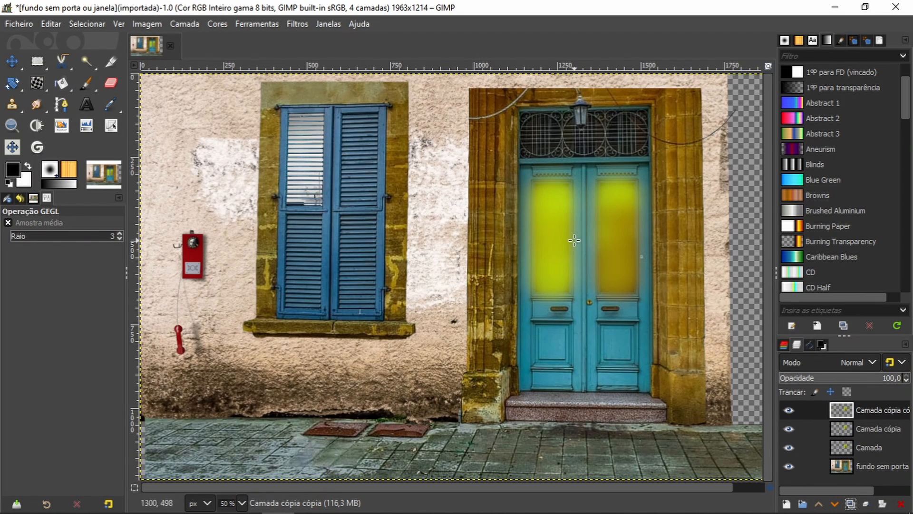
{"action": "left_click", "coordinate": [299, 24]}
{"action": "left_click", "coordinate": [320, 55]}
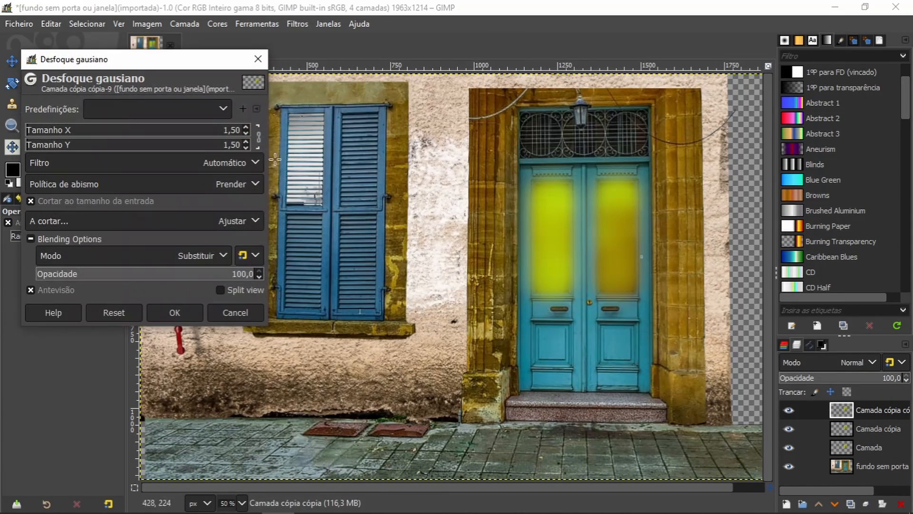
{"action": "left_click_drag", "start_coordinate": [245, 128], "coordinate": [246, 127]}
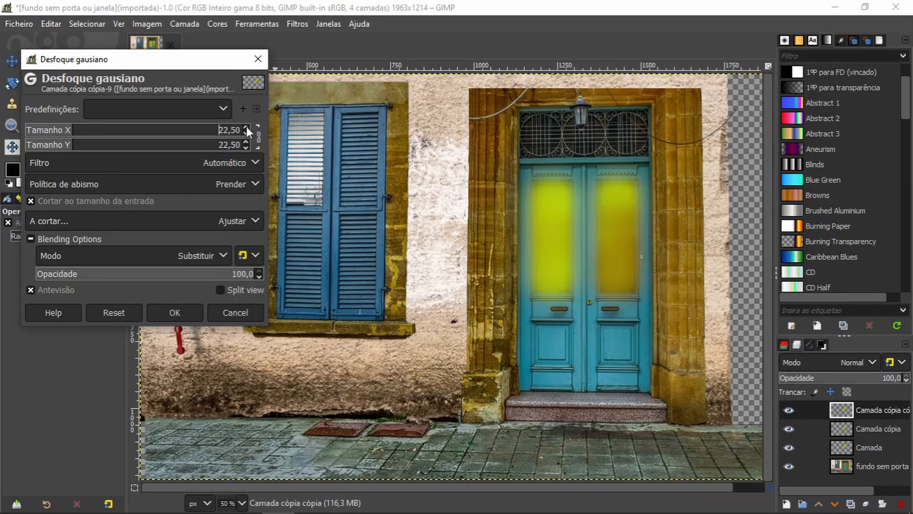
{"action": "left_click", "coordinate": [186, 313]}
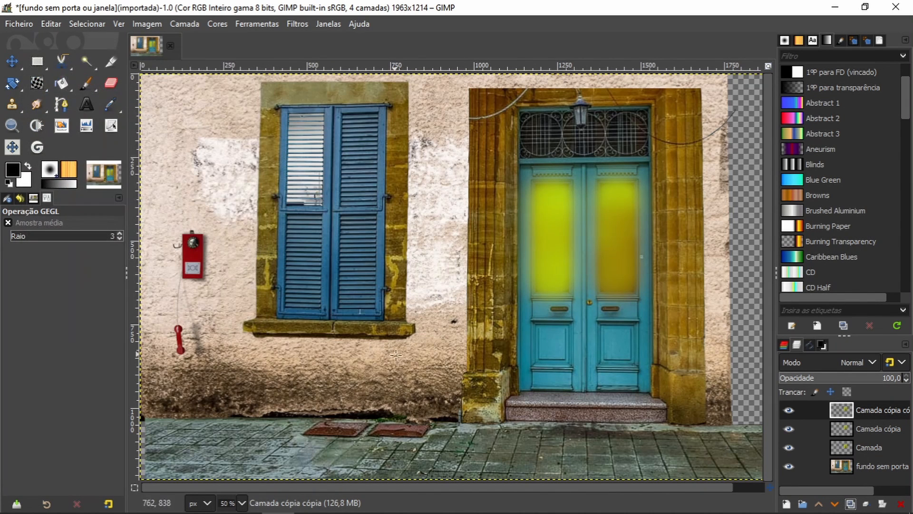
Step: Merge both blurred glass copies down into the original door glass layer above the background
{"action": "right_click", "coordinate": [876, 410]}
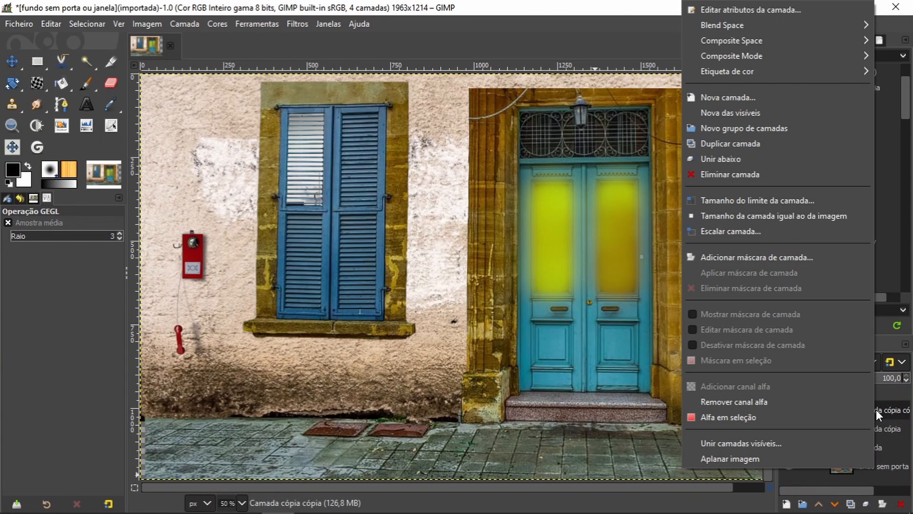
{"action": "left_click", "coordinate": [771, 162]}
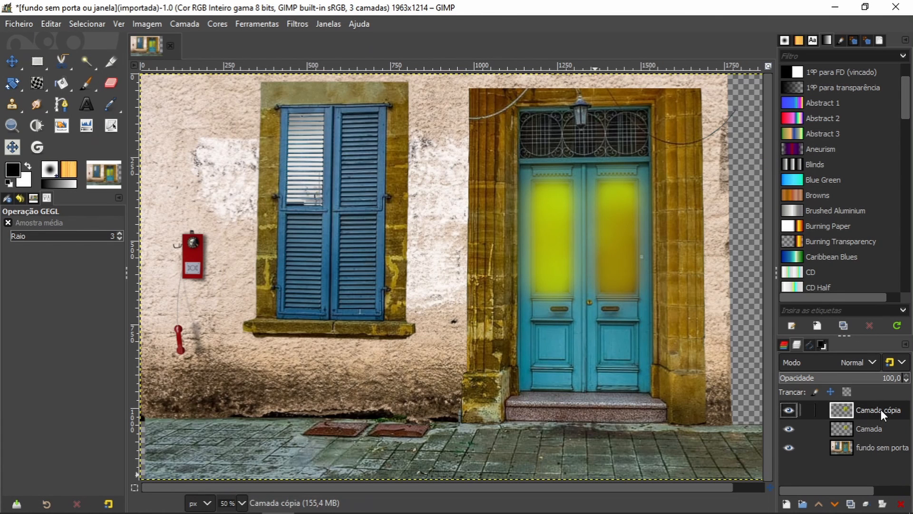
{"action": "right_click", "coordinate": [881, 409]}
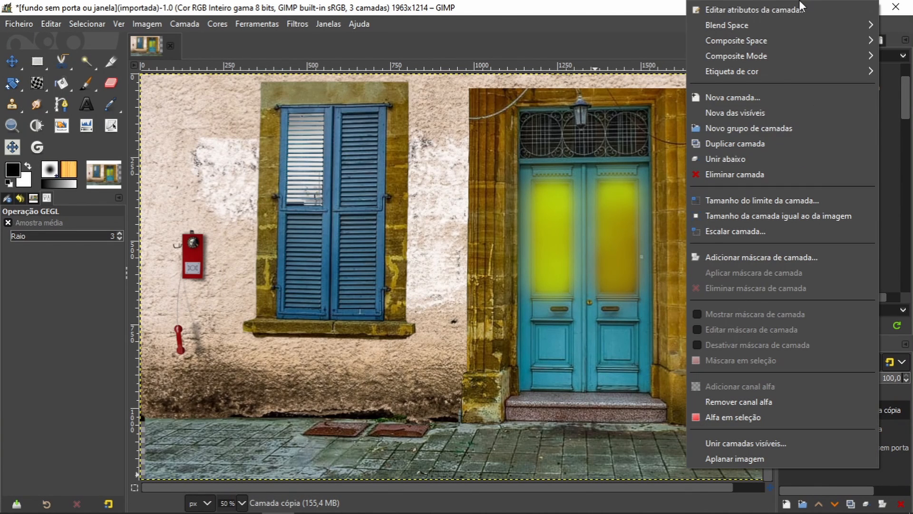
{"action": "left_click", "coordinate": [777, 160]}
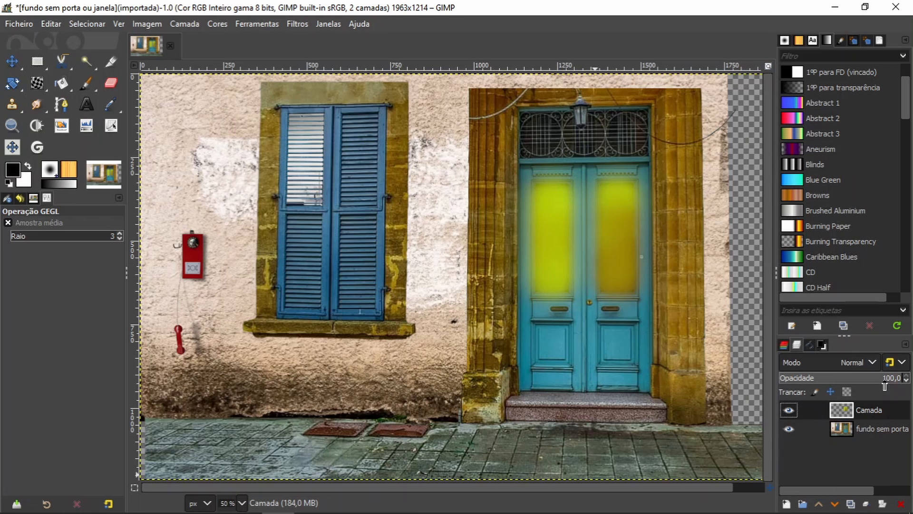
Step: Reduce the yellow glow layer's opacity to 29.2, comparing the door glass with the layer hidden and shown
{"action": "left_click_drag", "start_coordinate": [885, 383], "coordinate": [836, 378]}
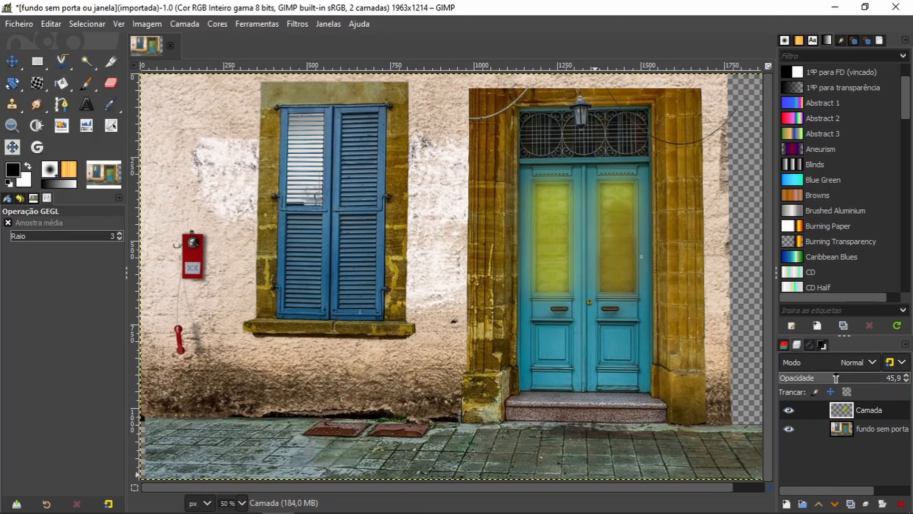
{"action": "left_click", "coordinate": [791, 414]}
{"action": "left_click", "coordinate": [791, 414]}
{"action": "left_click", "coordinate": [790, 412]}
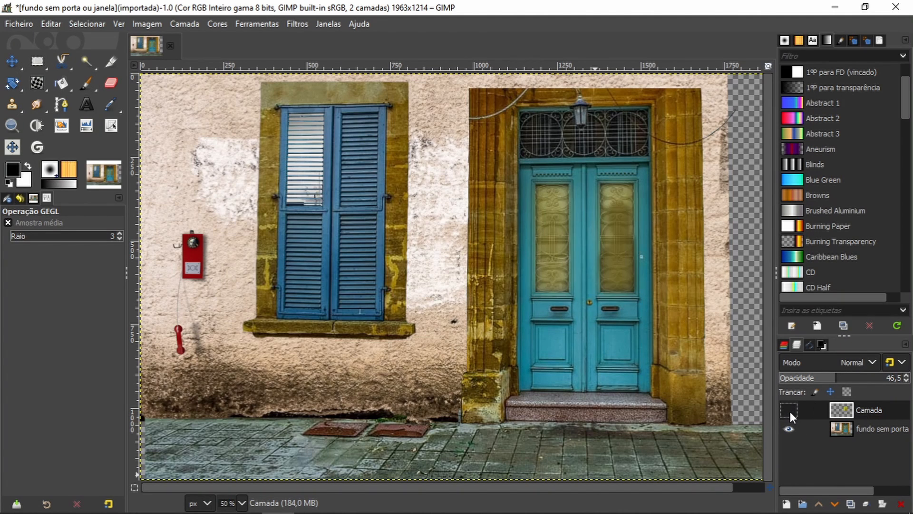
{"action": "left_click", "coordinate": [790, 412]}
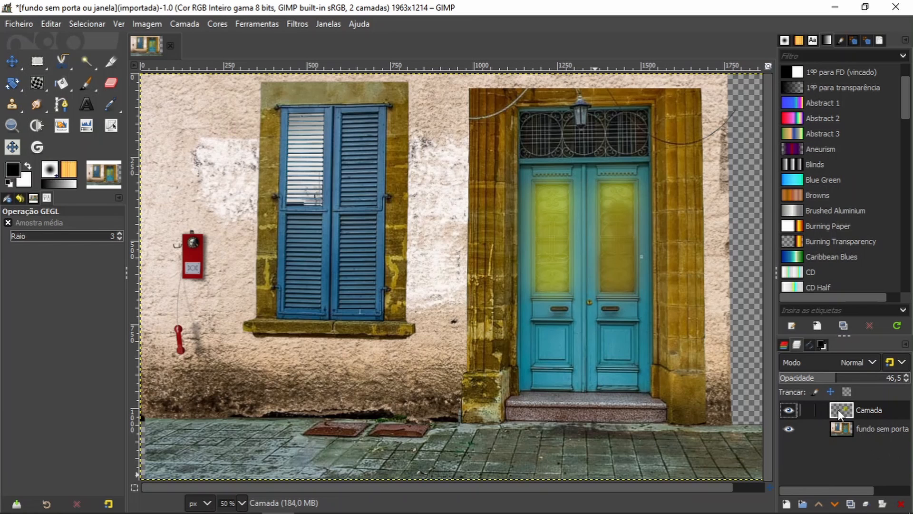
{"action": "left_click_drag", "start_coordinate": [836, 378], "coordinate": [815, 377]}
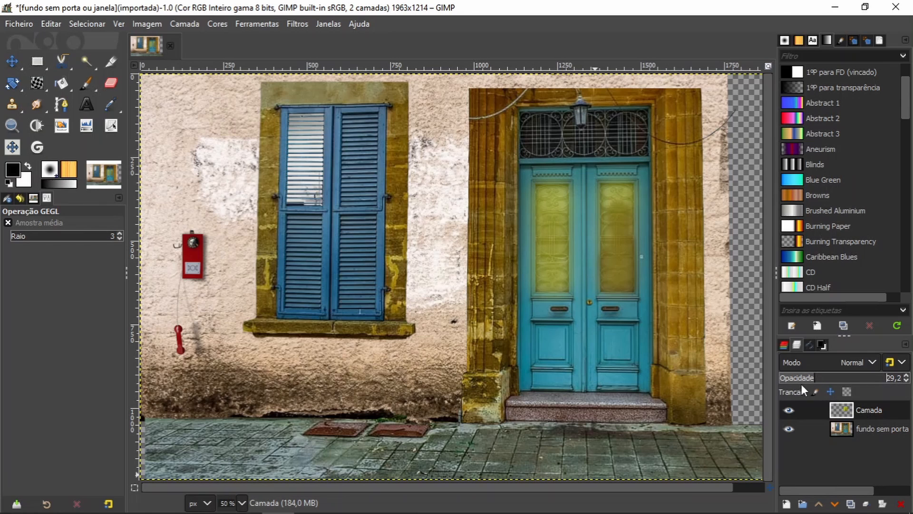
{"action": "left_click", "coordinate": [790, 409]}
{"action": "left_click", "coordinate": [789, 409]}
Step: Merge the visible glow and background layers into one layer fitted to the image
{"action": "right_click", "coordinate": [876, 409]}
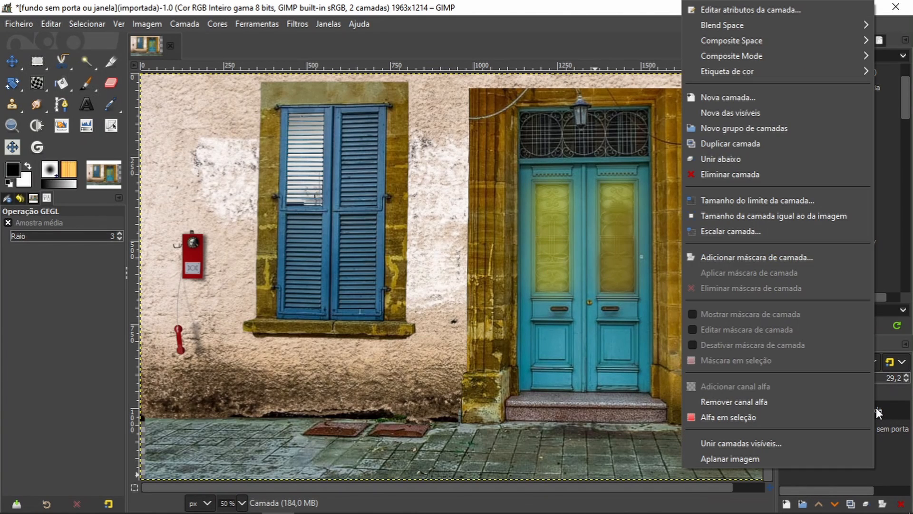
{"action": "left_click", "coordinate": [803, 473]}
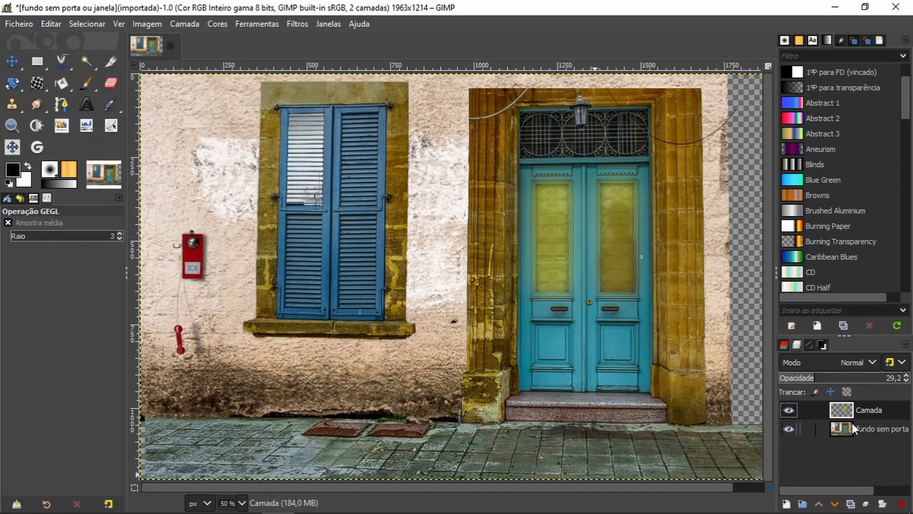
{"action": "right_click", "coordinate": [886, 407]}
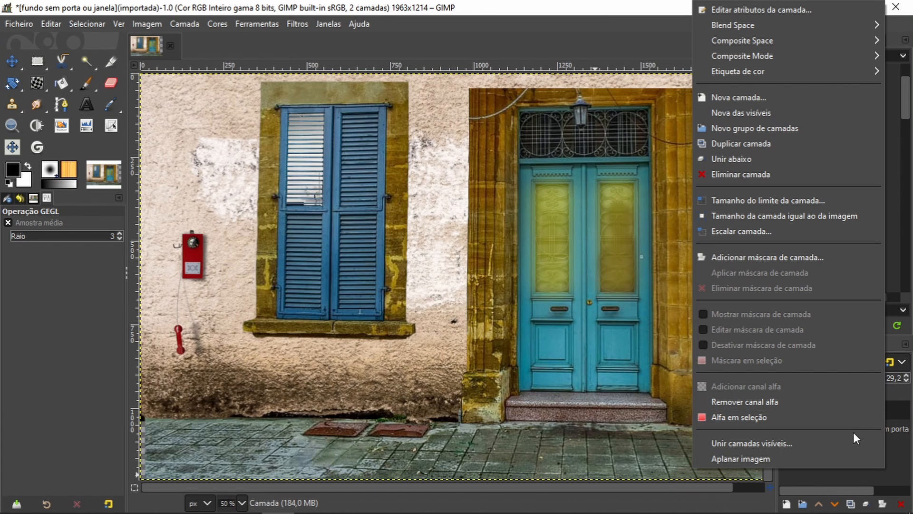
{"action": "left_click", "coordinate": [823, 442]}
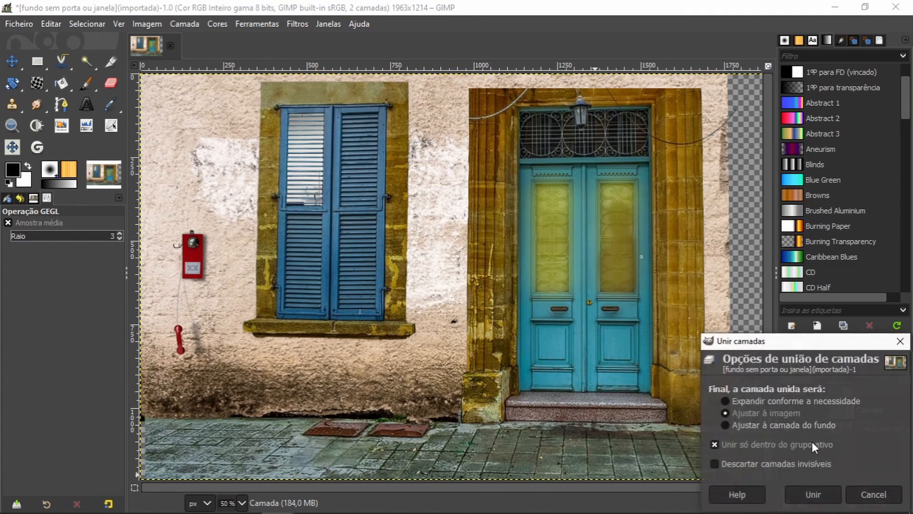
{"action": "left_click", "coordinate": [813, 495]}
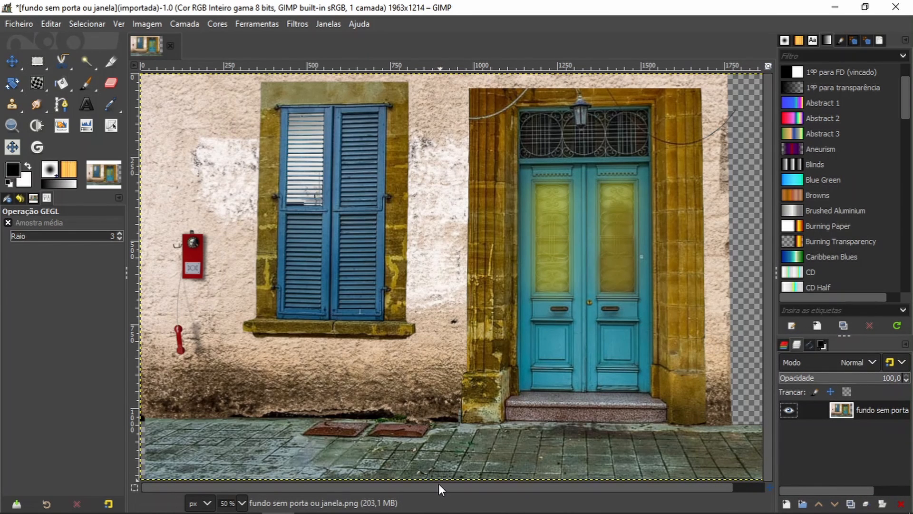
{"action": "key", "text": "ctrl+shift+f"}
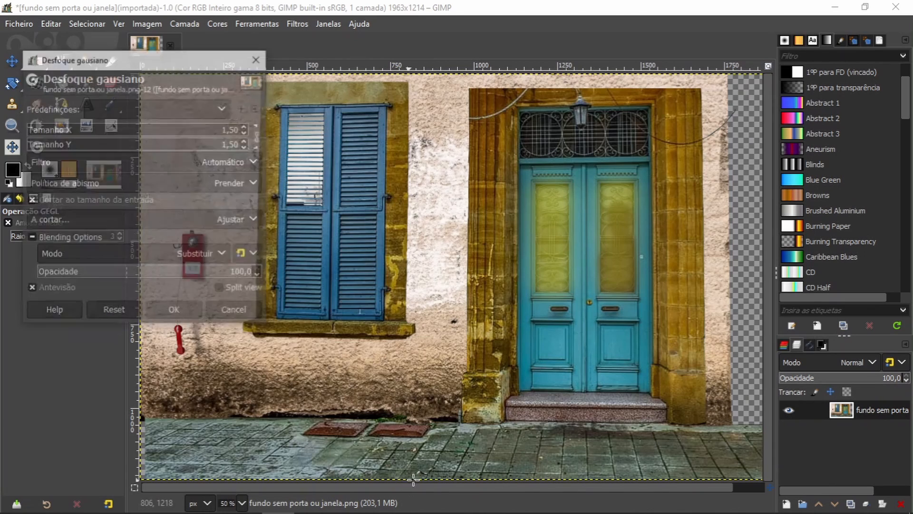
{"action": "left_click", "coordinate": [227, 311]}
{"action": "left_click_drag", "start_coordinate": [441, 488], "coordinate": [353, 482]}
{"action": "mouse_move", "coordinate": [408, 484]}
{"action": "left_mouse_down"}
{"action": "mouse_move", "coordinate": [488, 487]}
{"action": "mouse_move", "coordinate": [405, 483]}
{"action": "left_mouse_up"}
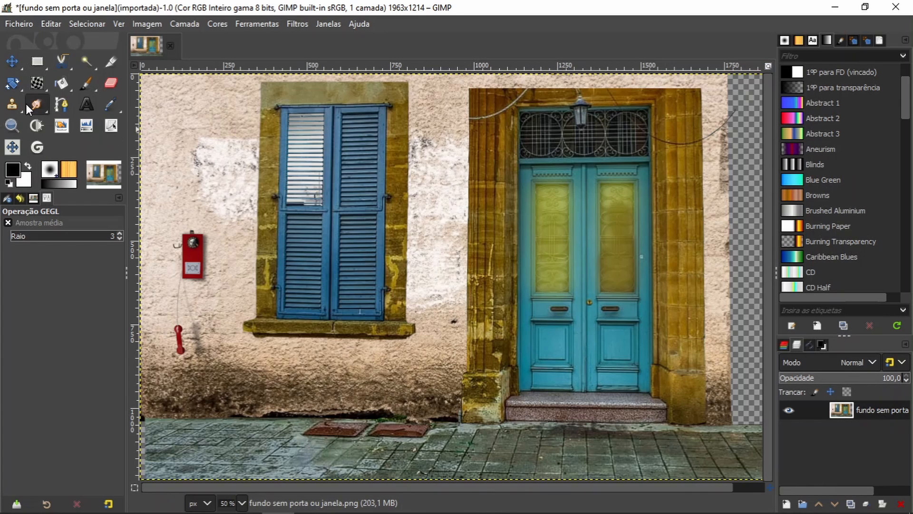
Step: Outline the first ironwork panel above the door with a closed four-point path and convert it to a selection
{"action": "left_click", "coordinate": [12, 125]}
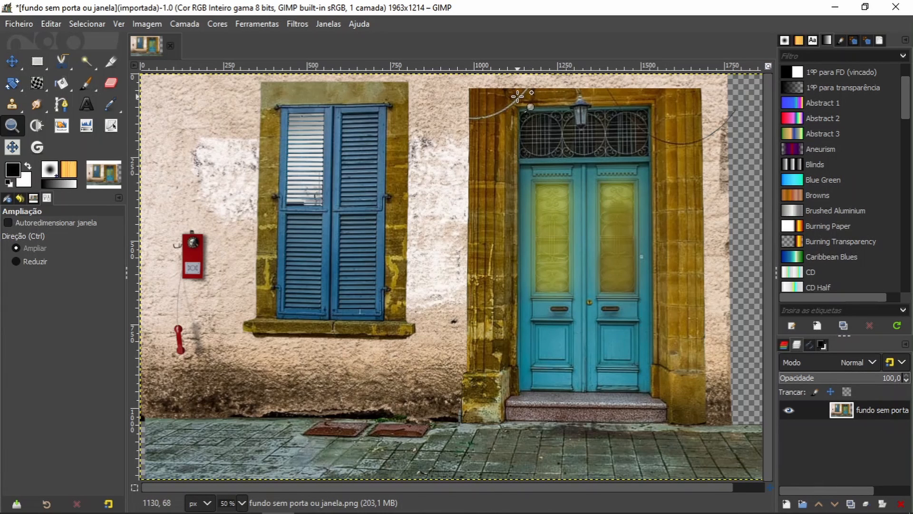
{"action": "left_click_drag", "start_coordinate": [499, 99], "coordinate": [618, 194]}
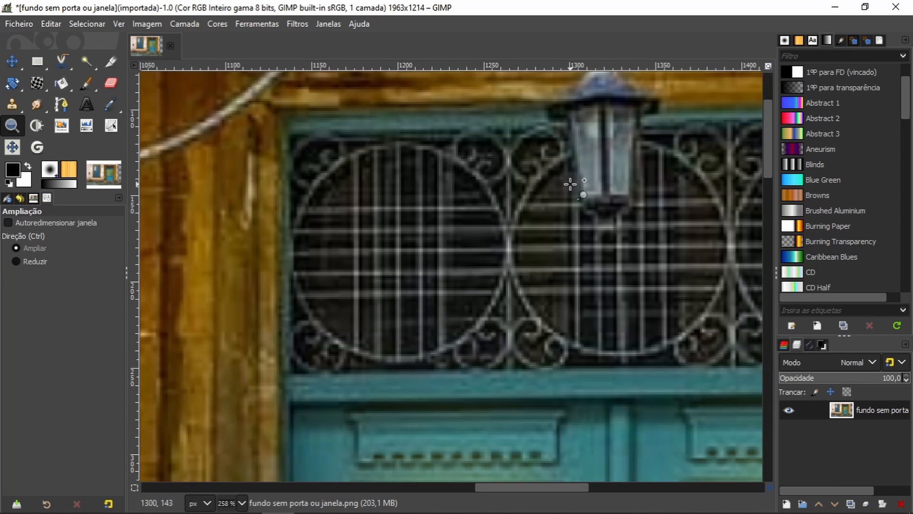
{"action": "left_click", "coordinate": [62, 104]}
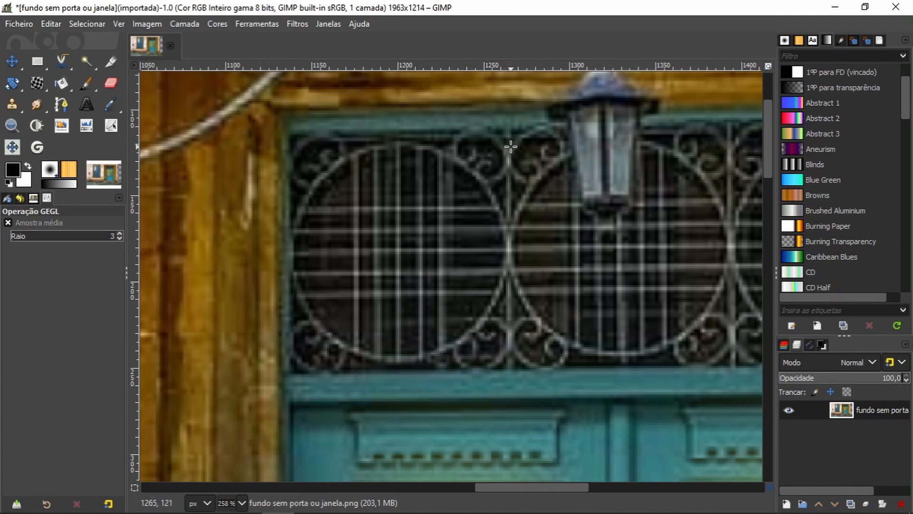
{"action": "left_click", "coordinate": [61, 104]}
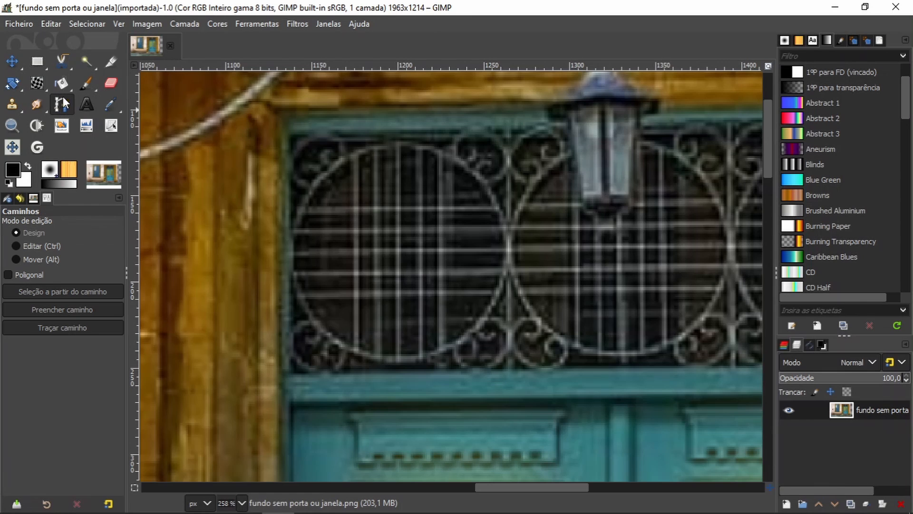
{"action": "left_click", "coordinate": [509, 131]}
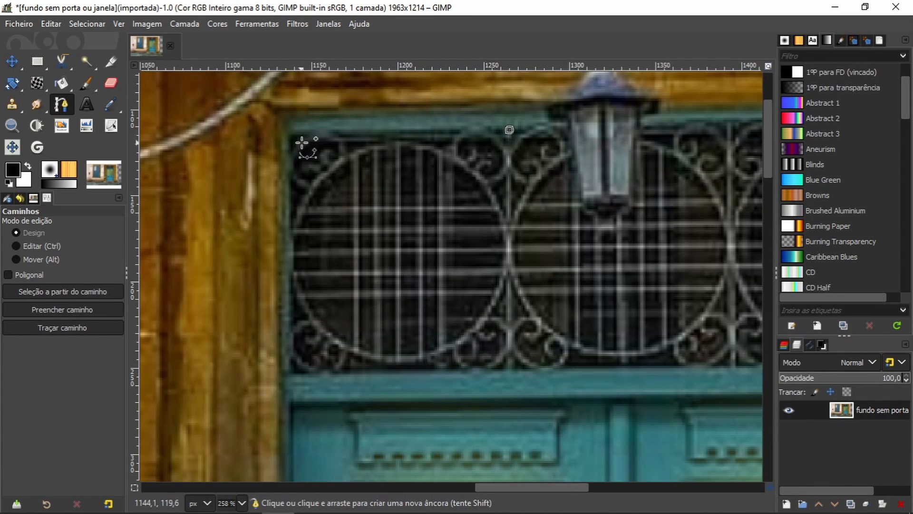
{"action": "left_click", "coordinate": [288, 137]}
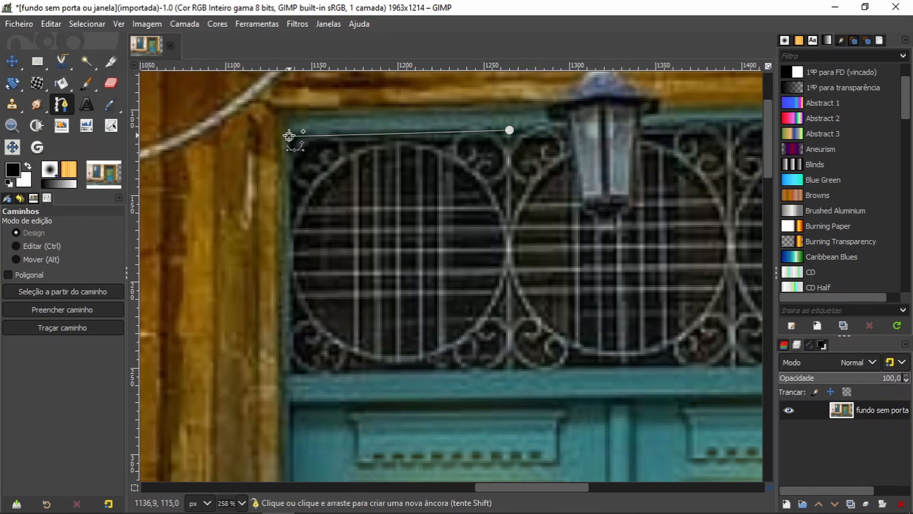
{"action": "left_click", "coordinate": [289, 376]}
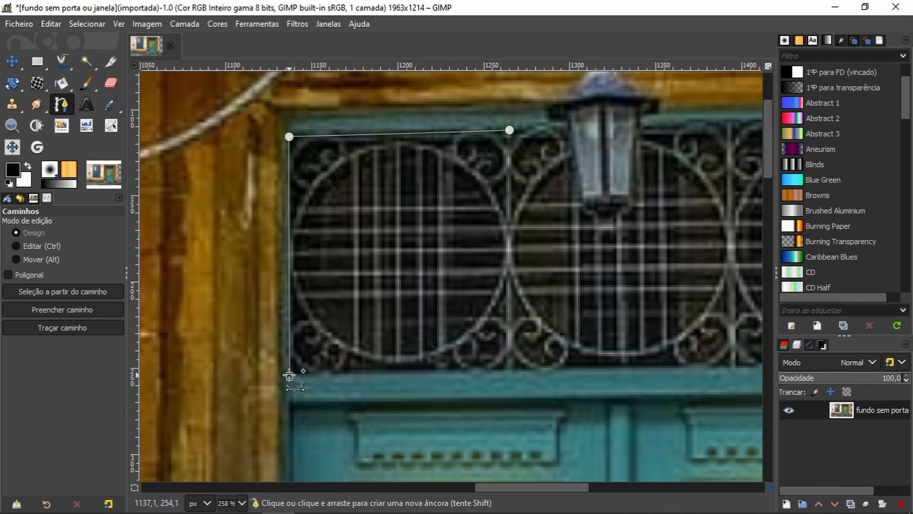
{"action": "left_click", "coordinate": [510, 369]}
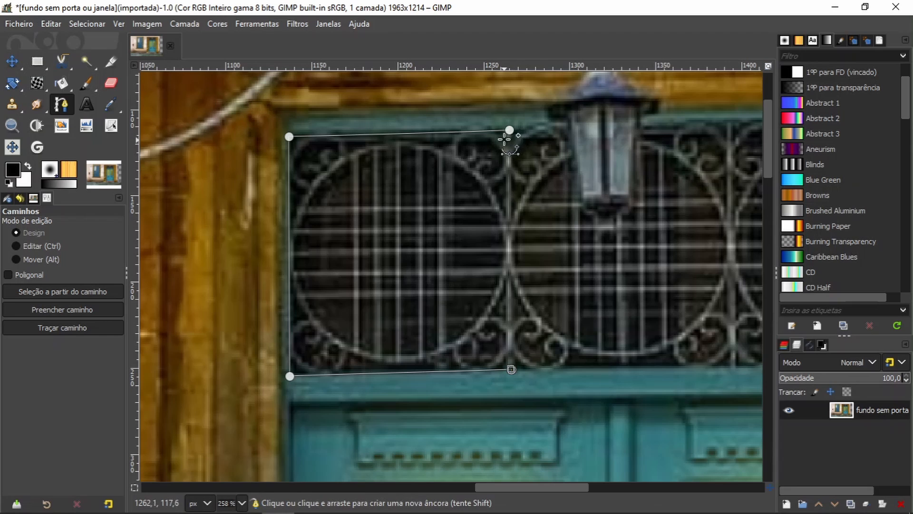
{"action": "key", "text": "ctrl"}
{"action": "left_click", "coordinate": [510, 130], "text": "ctrl"}
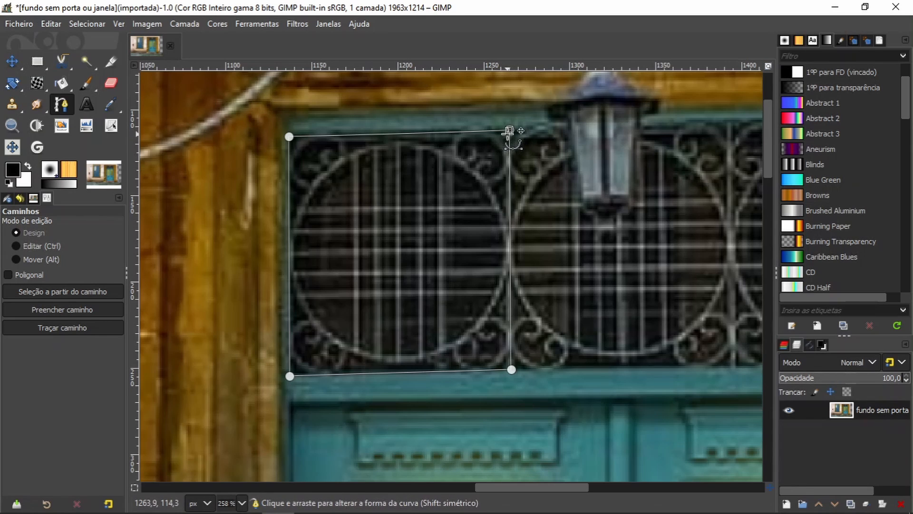
{"action": "key", "text": "Return"}
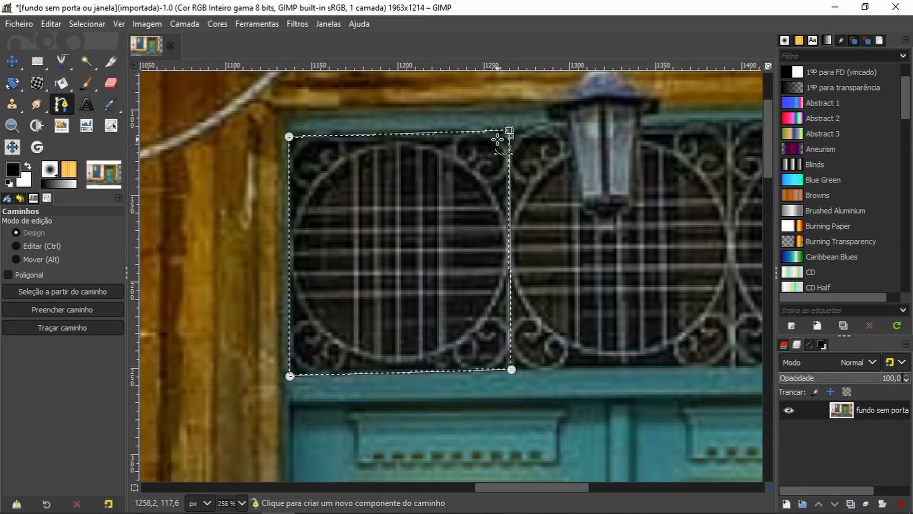
Step: Copy the selected ironwork panel and paste it as a new layer
{"action": "key", "text": "ctrl"}
{"action": "key", "text": "ctrl+c"}
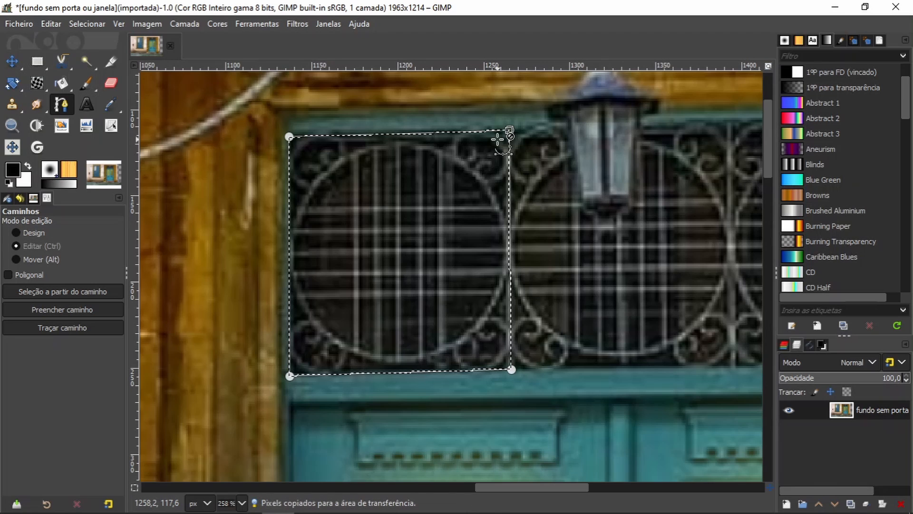
{"action": "key", "text": "ctrl+v"}
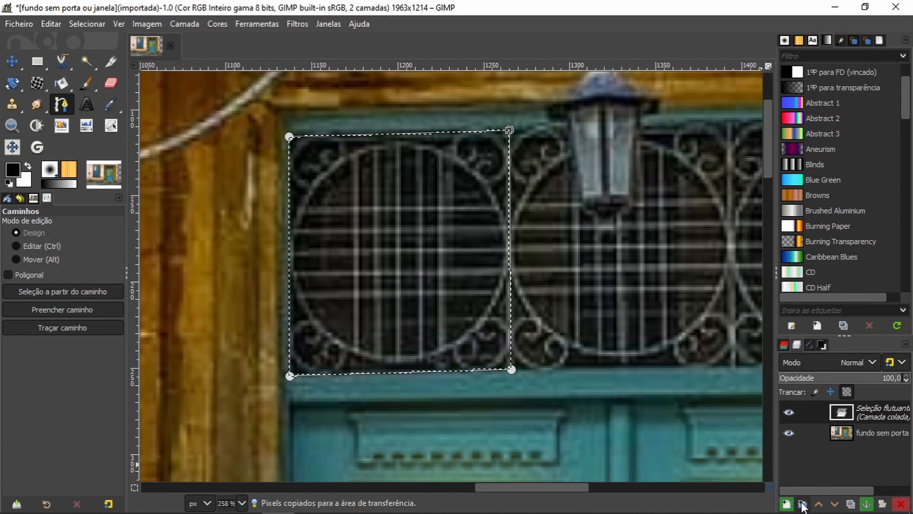
{"action": "left_click", "coordinate": [786, 504]}
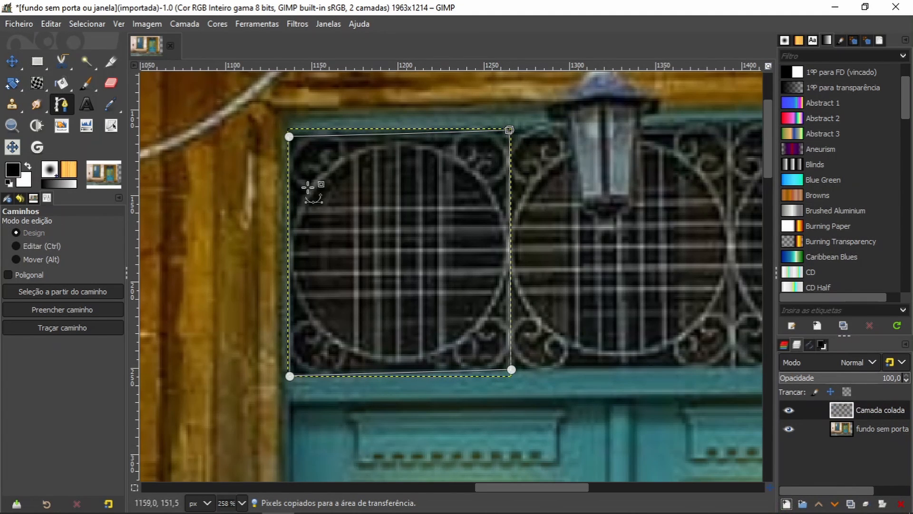
Step: Move the pasted panel over the middle grille behind the lantern, aligning it at 37.8 opacity before restoring opacity to 100
{"action": "left_click", "coordinate": [11, 61]}
{"action": "left_click_drag", "start_coordinate": [382, 264], "coordinate": [606, 257]}
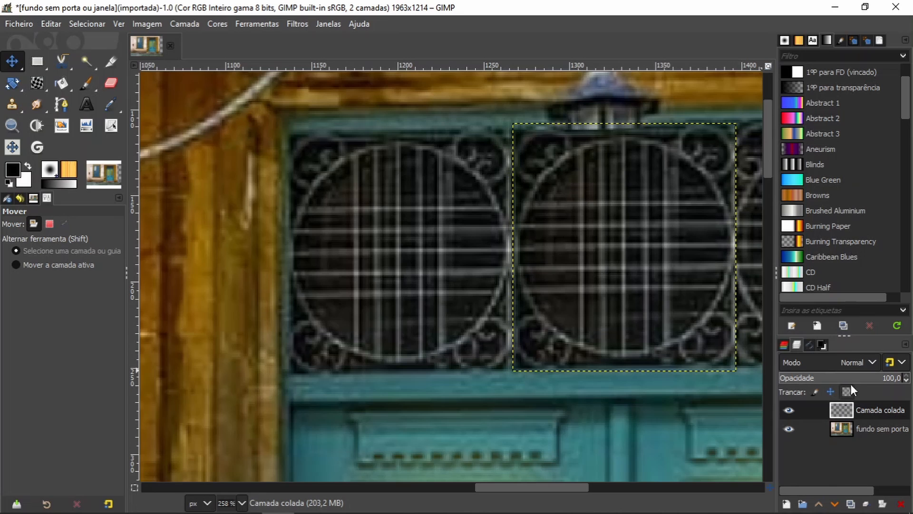
{"action": "left_click_drag", "start_coordinate": [851, 381], "coordinate": [826, 377]}
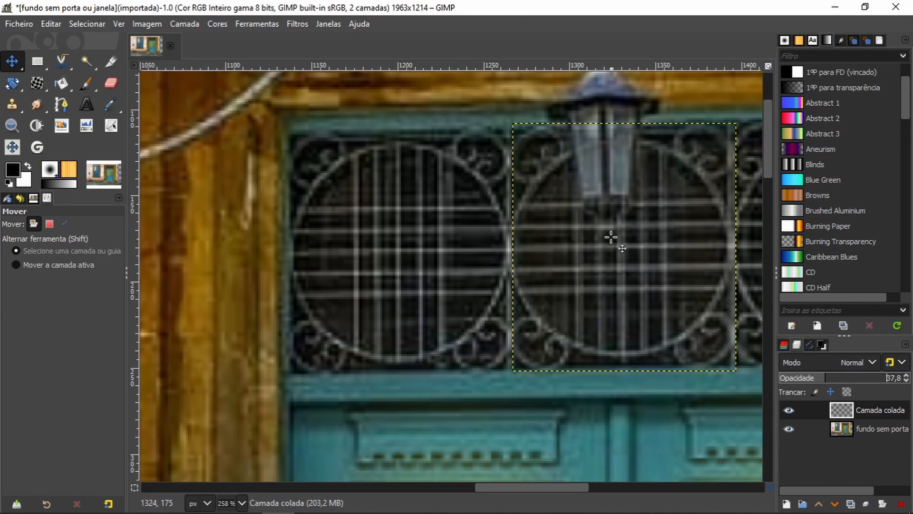
{"action": "left_click_drag", "start_coordinate": [624, 242], "coordinate": [620, 245]}
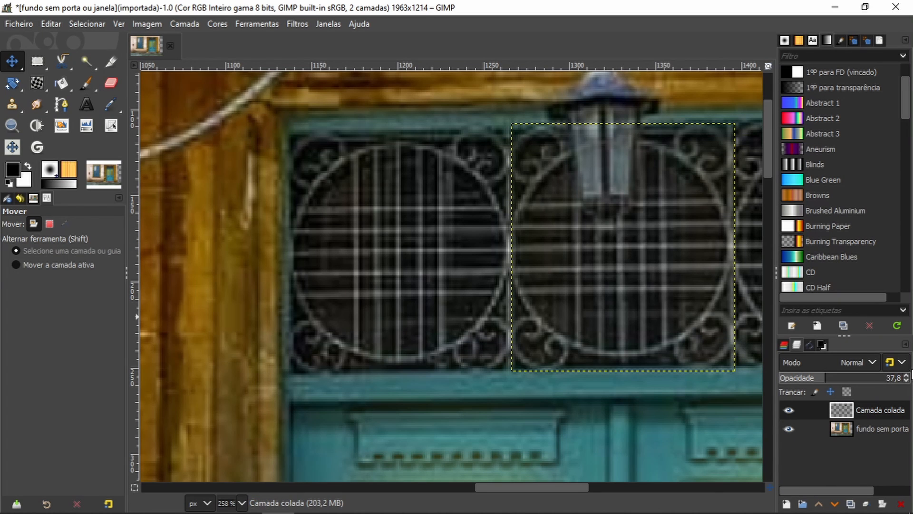
{"action": "left_click_drag", "start_coordinate": [863, 381], "coordinate": [909, 378]}
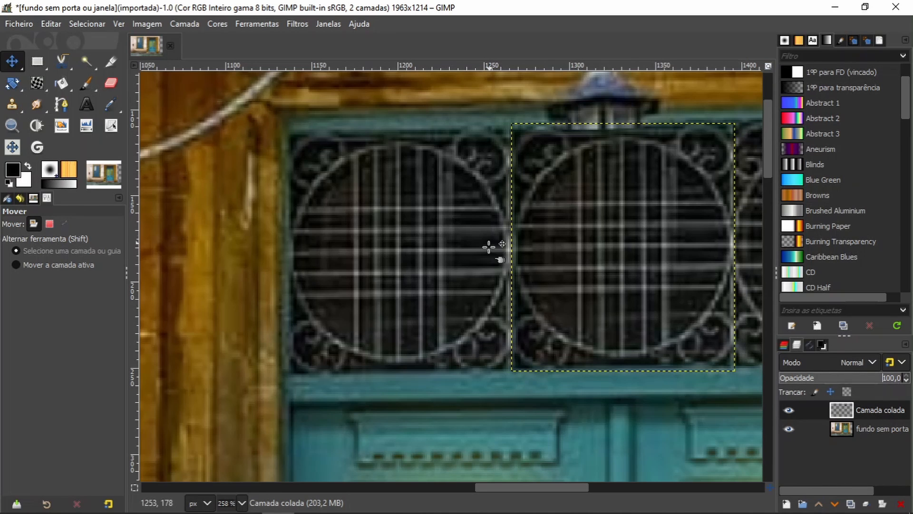
{"action": "left_click_drag", "start_coordinate": [701, 387], "coordinate": [781, 404]}
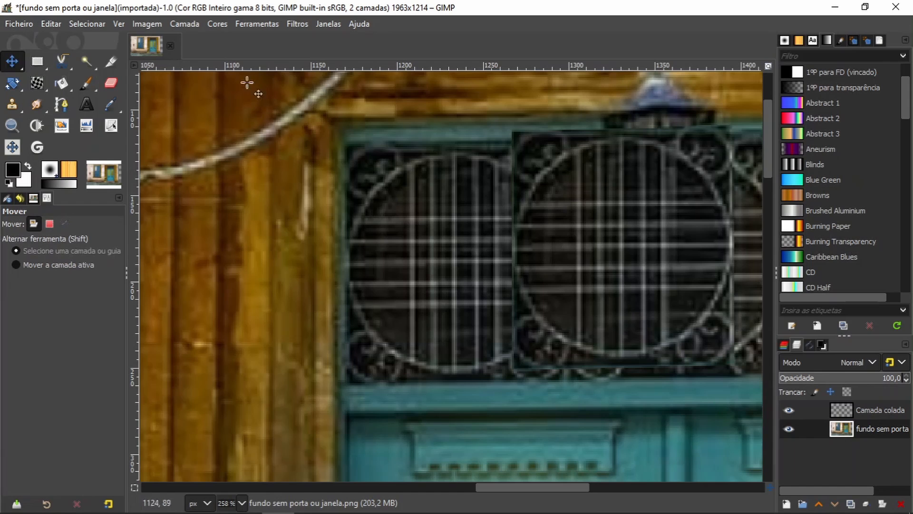
{"action": "left_click", "coordinate": [49, 24]}
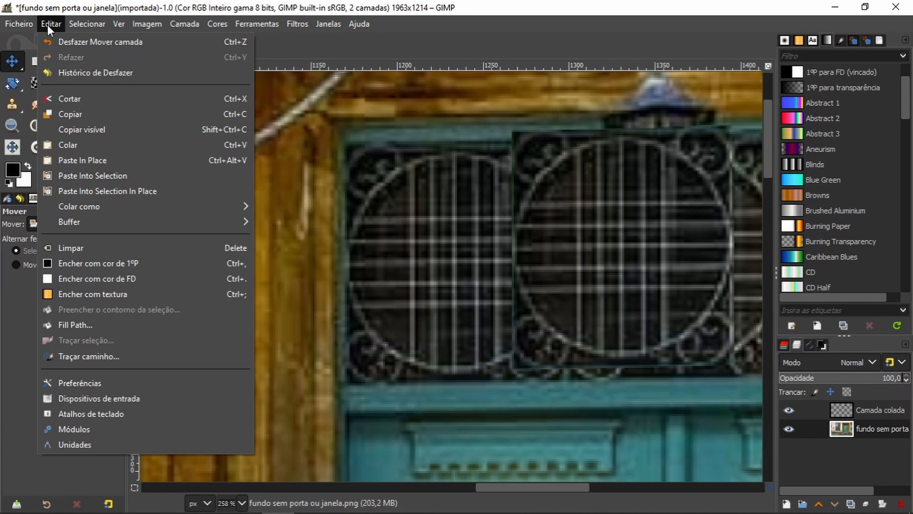
{"action": "left_click", "coordinate": [87, 44]}
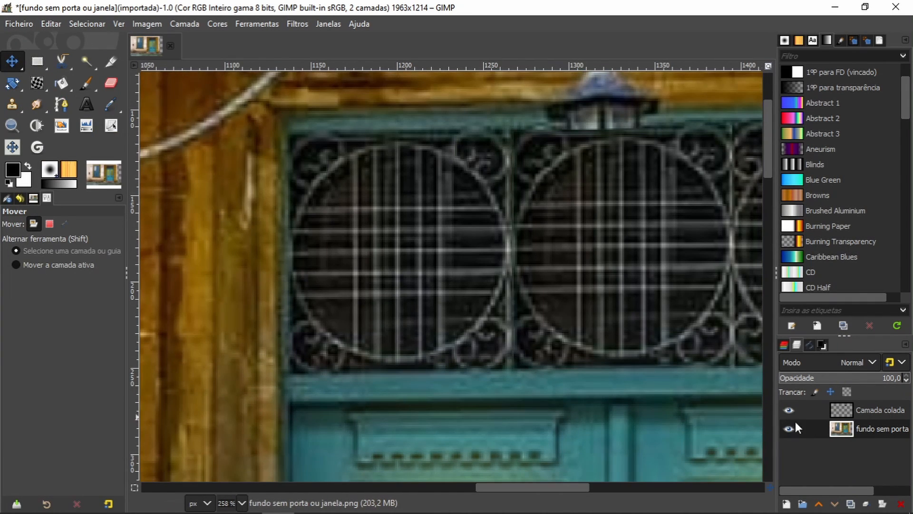
Step: Merge the pasted ironwork panel layer down into the background layer
{"action": "left_click", "coordinate": [871, 409]}
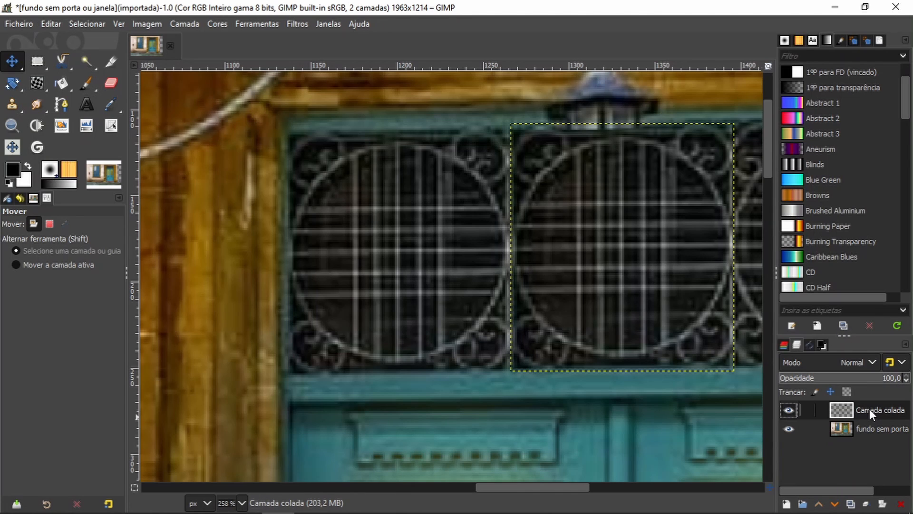
{"action": "right_click", "coordinate": [864, 413]}
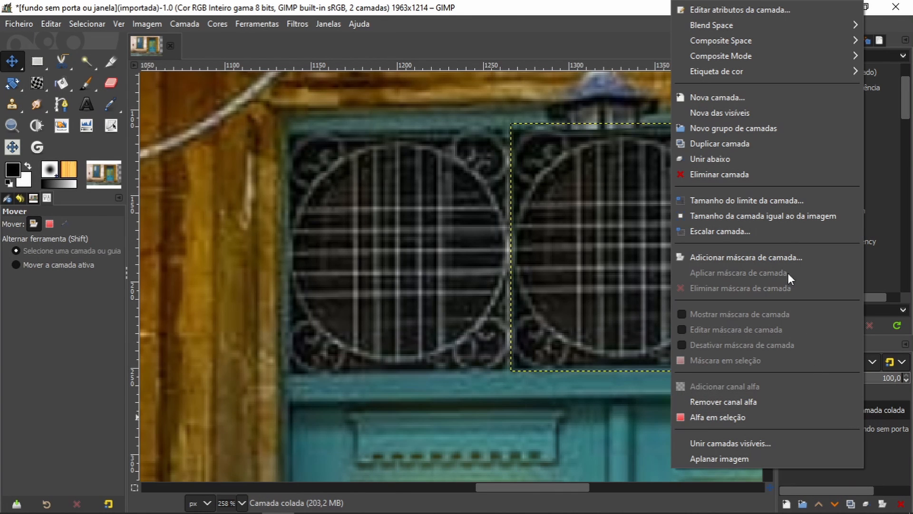
{"action": "left_click", "coordinate": [755, 160]}
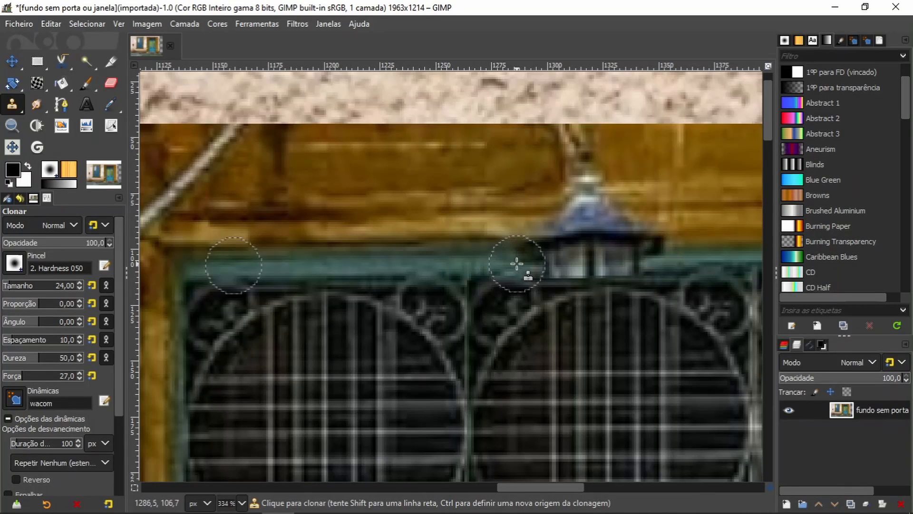
Step: Clone the teal frame and adjoining wood trim over the lantern's glass body above the middle grille
{"action": "mouse_move", "coordinate": [517, 265]}
{"action": "left_mouse_down"}
{"action": "mouse_move", "coordinate": [650, 273]}
{"action": "mouse_move", "coordinate": [662, 269]}
{"action": "mouse_move", "coordinate": [533, 266]}
{"action": "mouse_move", "coordinate": [600, 254]}
{"action": "mouse_move", "coordinate": [516, 250]}
{"action": "mouse_move", "coordinate": [675, 244]}
{"action": "mouse_move", "coordinate": [588, 242]}
{"action": "mouse_move", "coordinate": [563, 248]}
{"action": "mouse_move", "coordinate": [682, 249]}
{"action": "mouse_move", "coordinate": [593, 243]}
{"action": "left_mouse_up"}
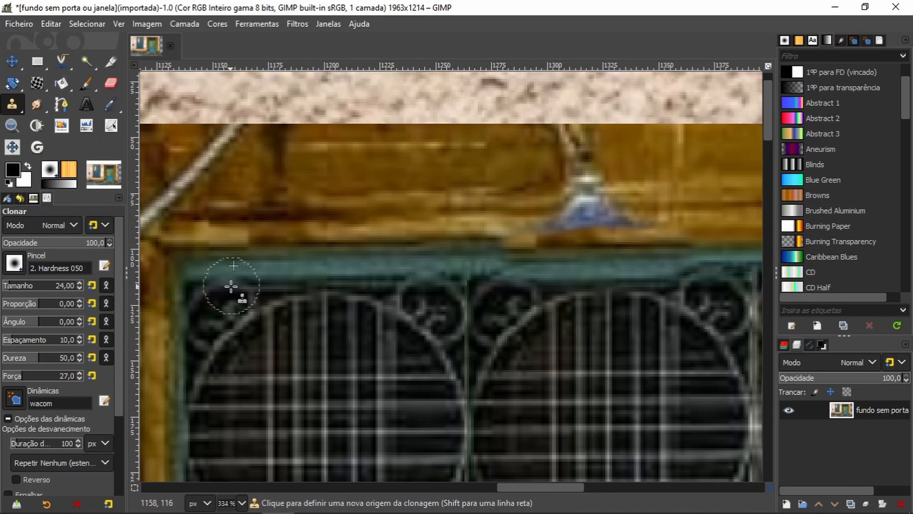
{"action": "left_click", "coordinate": [230, 275], "text": "ctrl"}
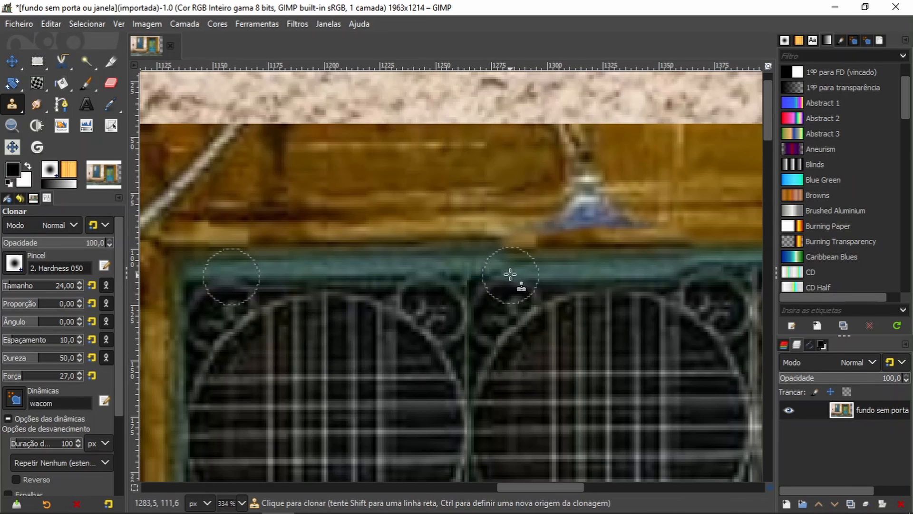
{"action": "mouse_move", "coordinate": [516, 274]}
{"action": "left_mouse_down"}
{"action": "mouse_move", "coordinate": [628, 277]}
{"action": "mouse_move", "coordinate": [498, 275]}
{"action": "mouse_move", "coordinate": [647, 270]}
{"action": "mouse_move", "coordinate": [607, 268]}
{"action": "left_mouse_up"}
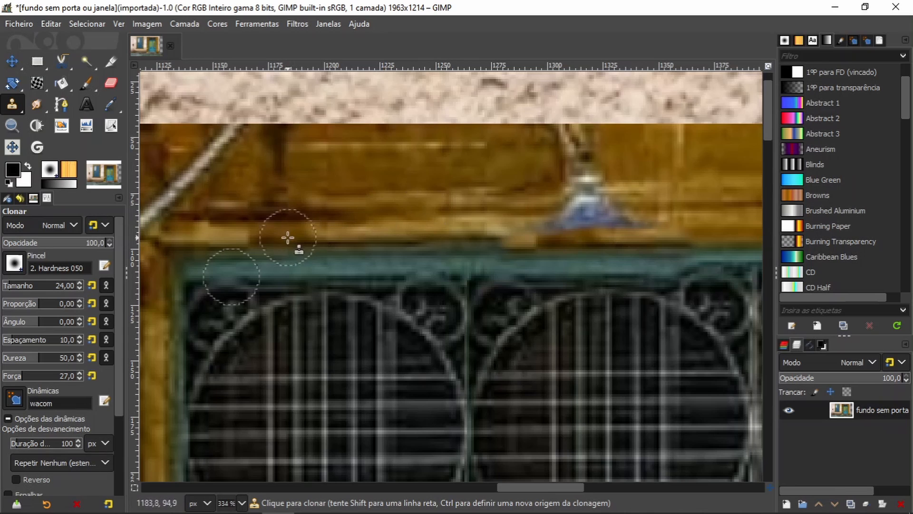
Step: Clone the wooden trim along the teal frame's upper edge to even the seam, and resample the beam beside the lantern's blue cap
{"action": "left_click", "coordinate": [229, 246], "text": "ctrl"}
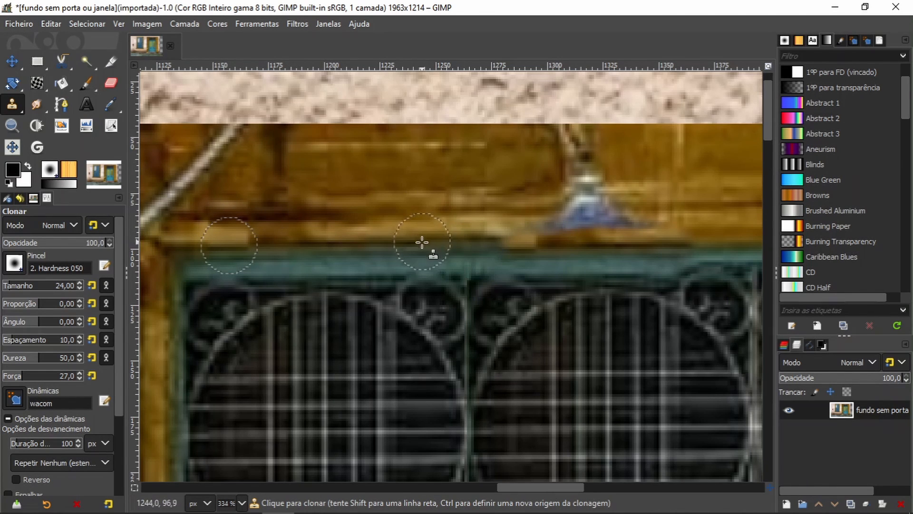
{"action": "mouse_move", "coordinate": [421, 244]}
{"action": "left_mouse_down"}
{"action": "mouse_move", "coordinate": [581, 244]}
{"action": "mouse_move", "coordinate": [563, 240]}
{"action": "left_mouse_up"}
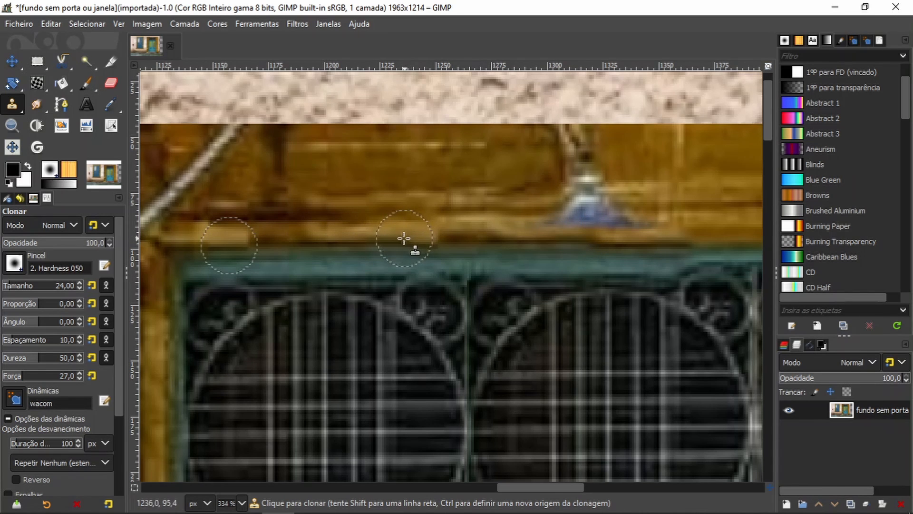
{"action": "left_click_drag", "start_coordinate": [413, 240], "coordinate": [434, 240]}
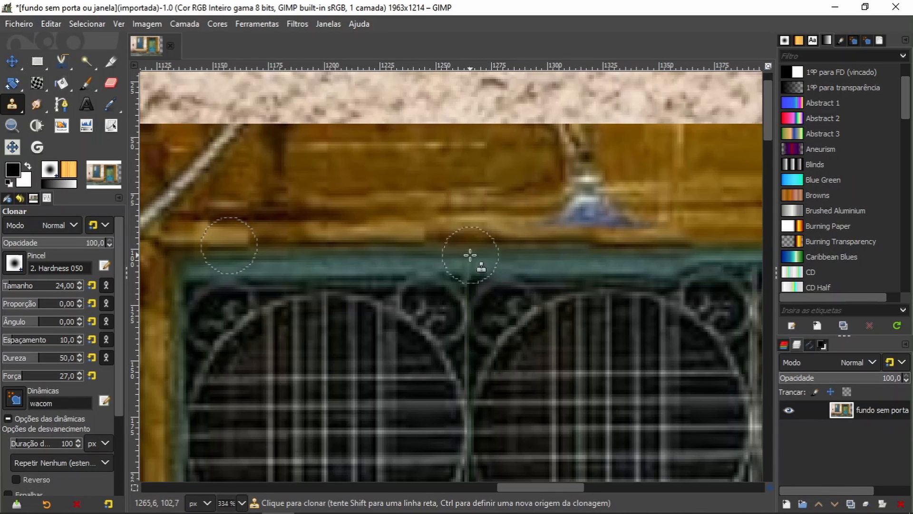
{"action": "left_click_drag", "start_coordinate": [432, 240], "coordinate": [447, 240]}
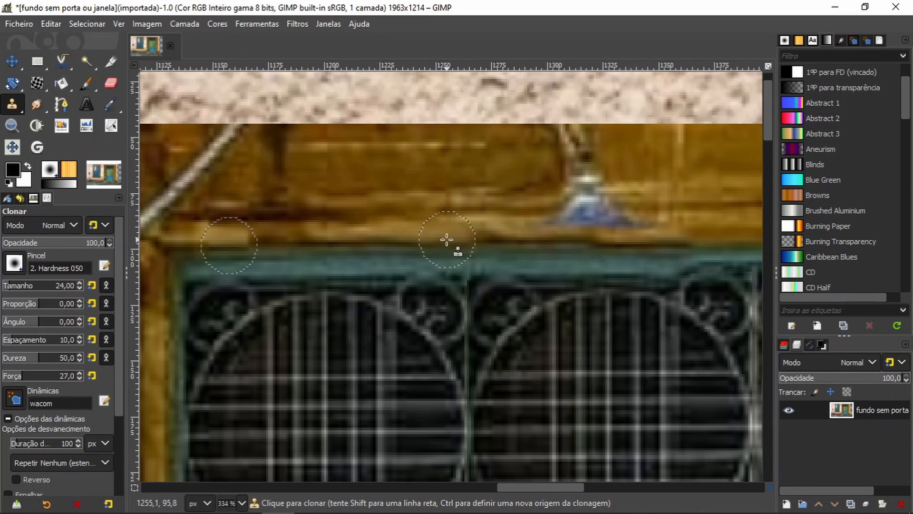
{"action": "left_click_drag", "start_coordinate": [446, 240], "coordinate": [493, 237]}
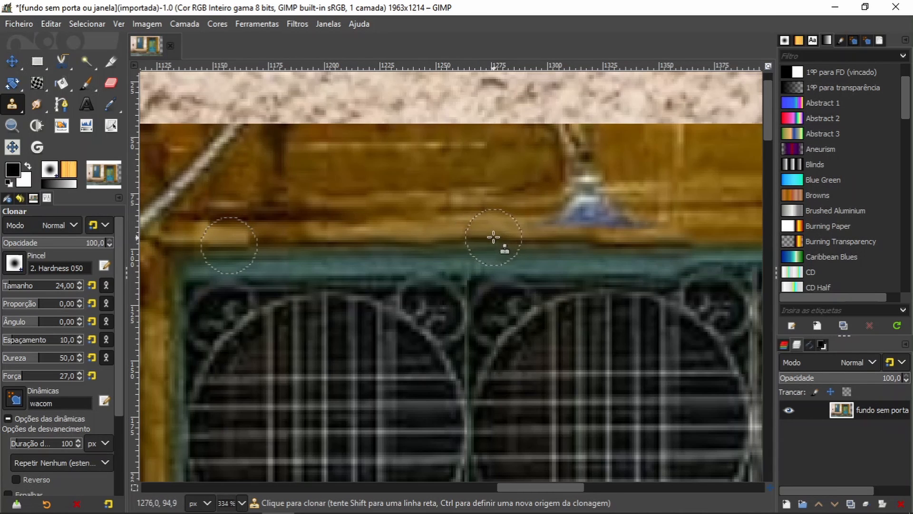
{"action": "key", "text": "ctrl"}
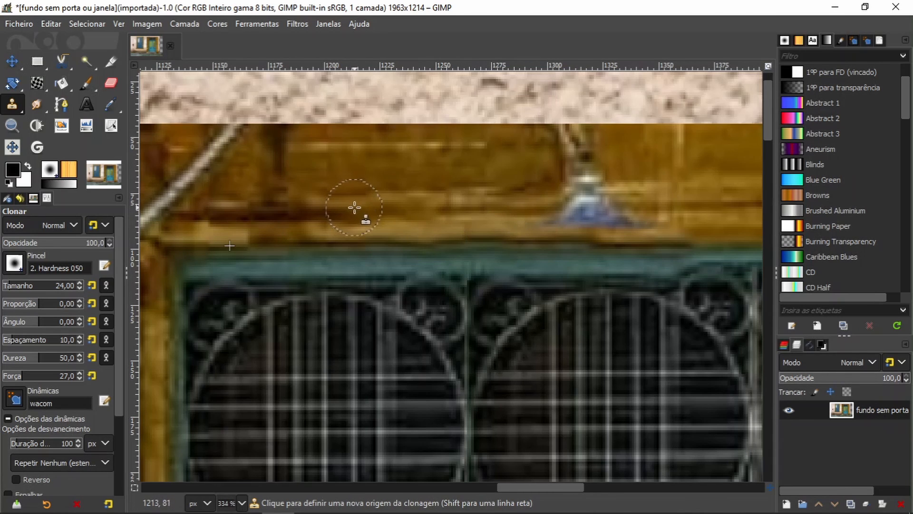
{"action": "left_click", "coordinate": [360, 211], "text": "ctrl"}
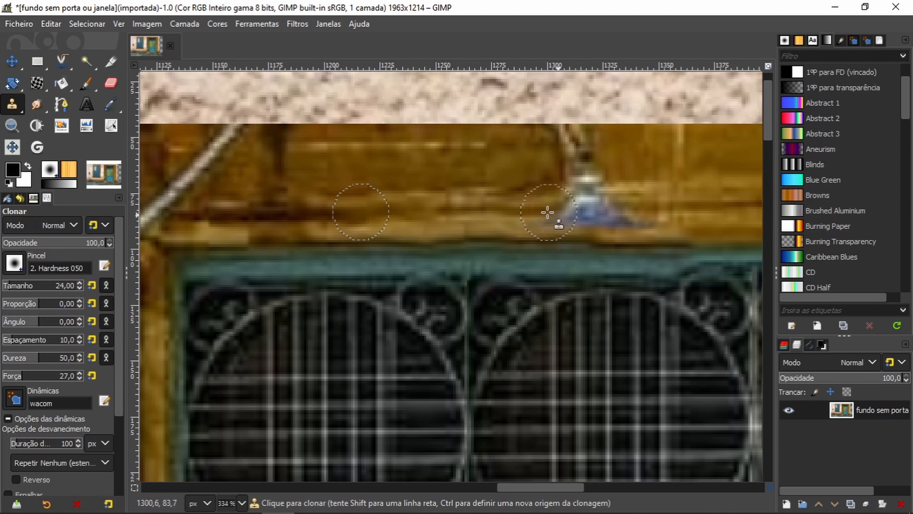
Step: Outline the left half of the doorstep's upper surface with a closed six-point path and convert it to a selection
{"action": "key", "text": "shift+ctrl+j"}
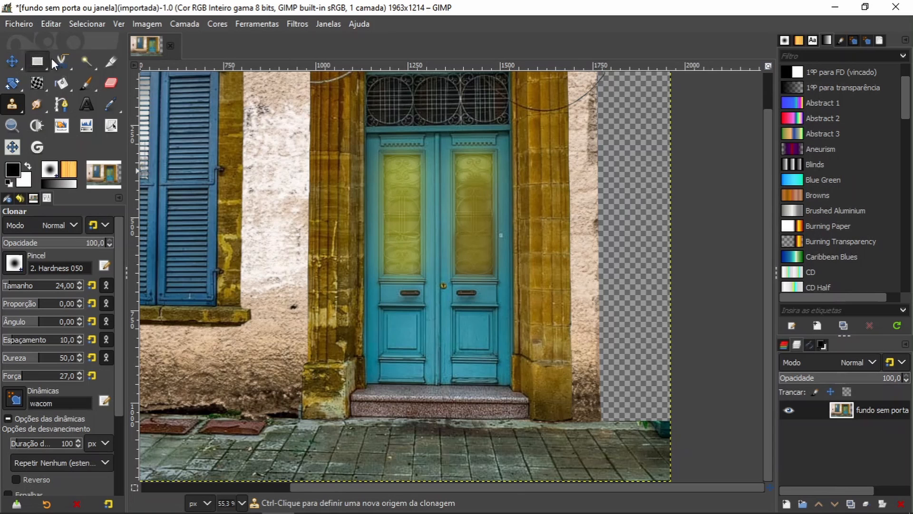
{"action": "left_click", "coordinate": [62, 109]}
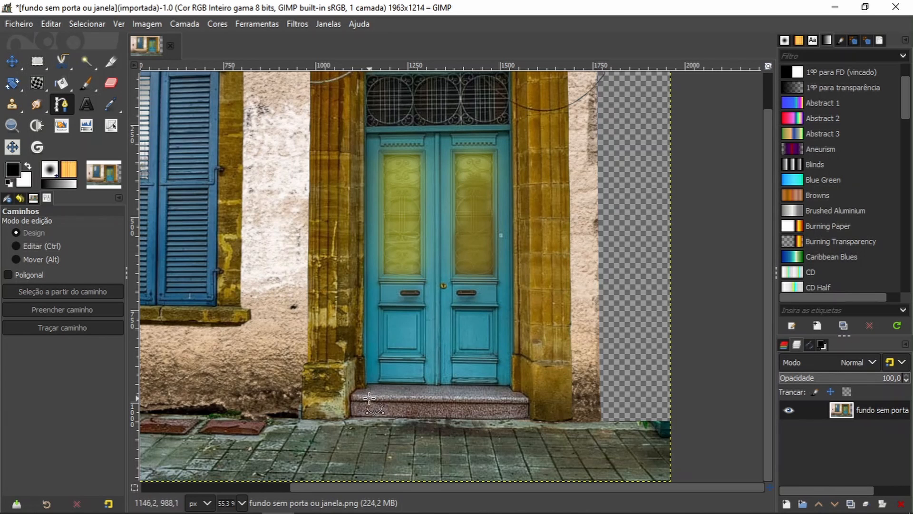
{"action": "scroll", "coordinate": [367, 399], "scroll_direction": "up", "scroll_amount": 4}
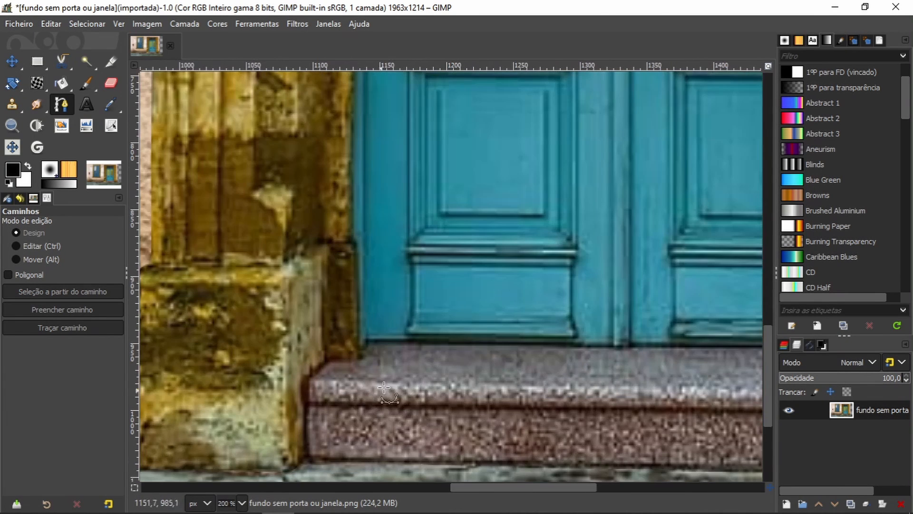
{"action": "left_click", "coordinate": [367, 340]}
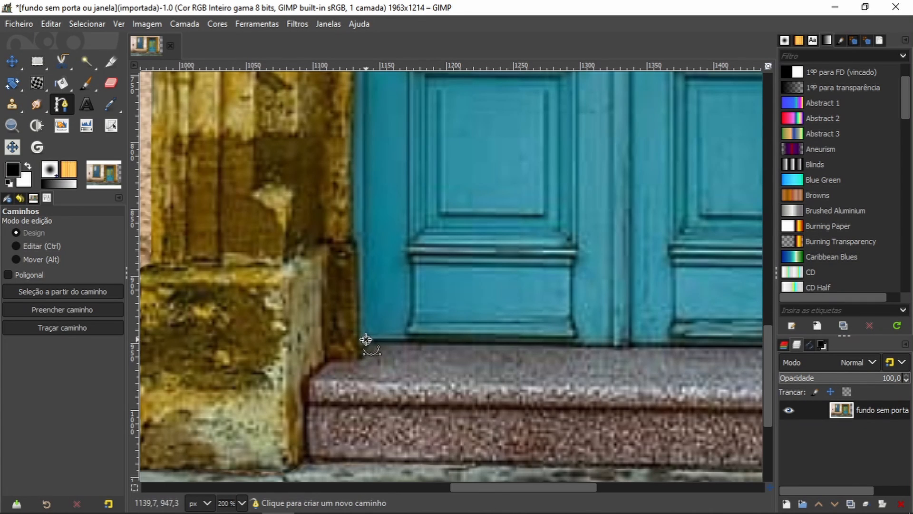
{"action": "left_click", "coordinate": [612, 345]}
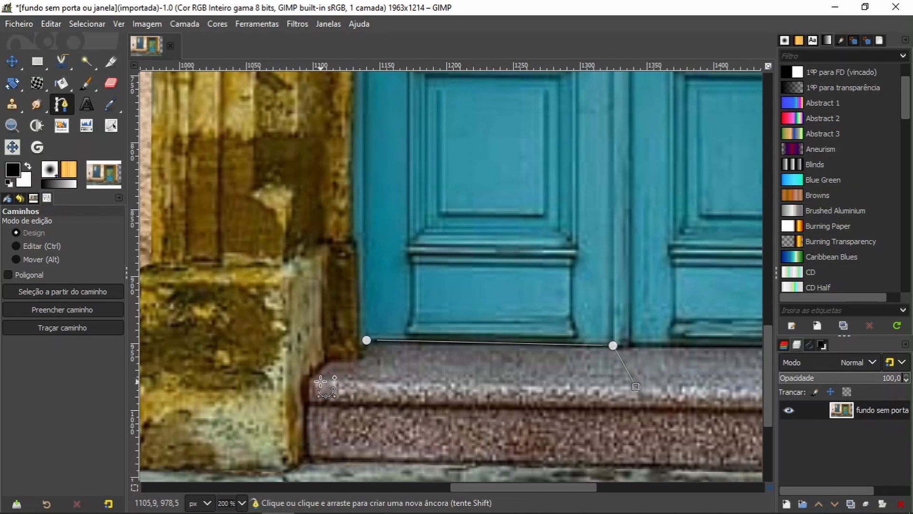
{"action": "left_click", "coordinate": [322, 382]}
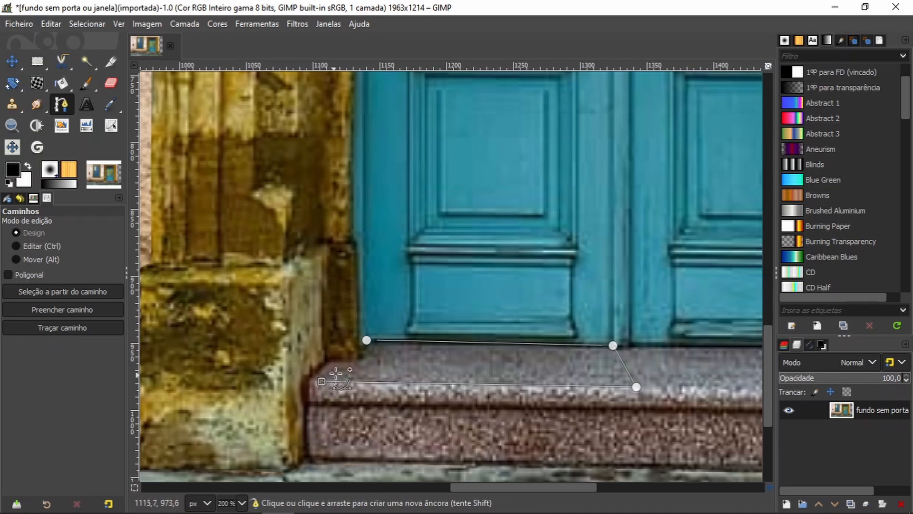
{"action": "left_click", "coordinate": [362, 366]}
{"action": "key", "text": "ctrl"}
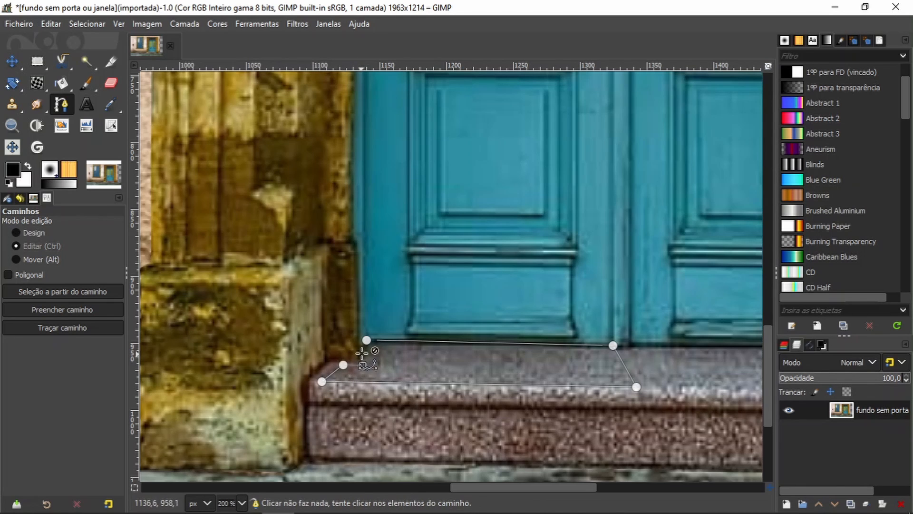
{"action": "left_click", "coordinate": [366, 339], "text": "ctrl"}
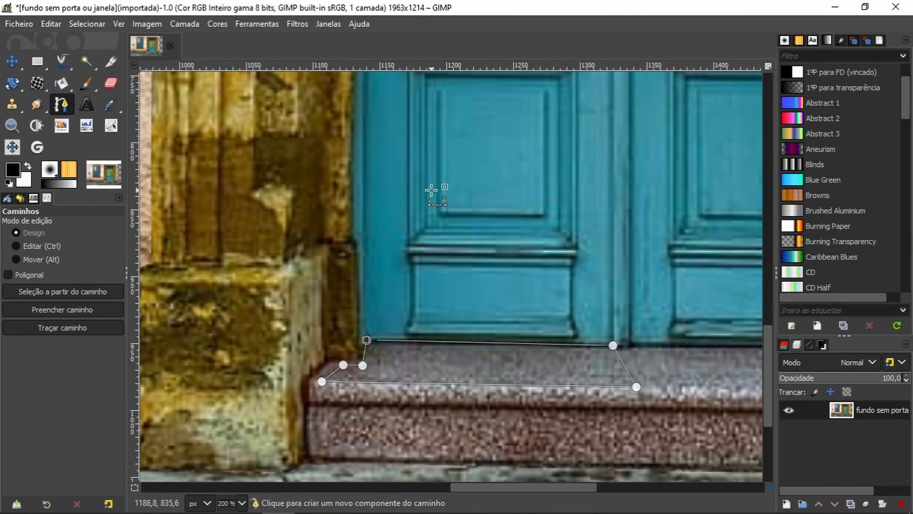
{"action": "key", "text": "shift+v"}
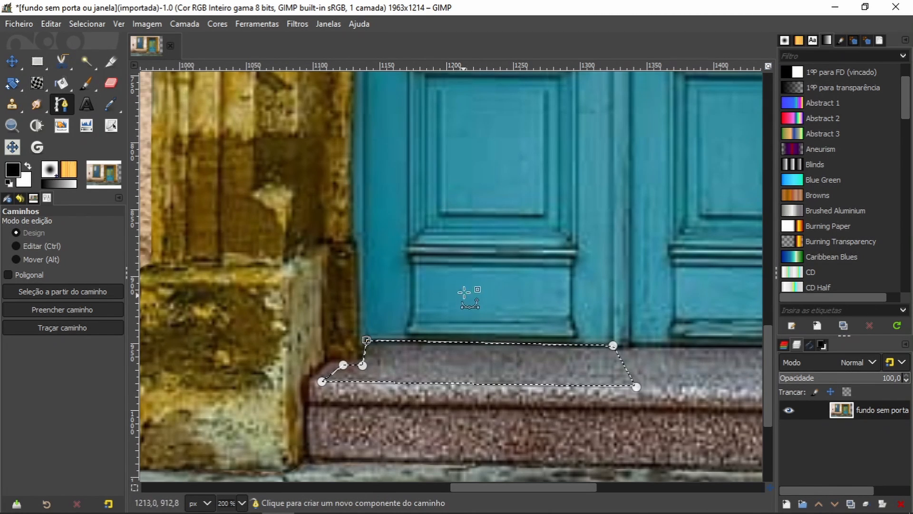
Step: Add a transparent 1963 × 1214 px layer and set up a linear gradient from yellow-green to transparency
{"action": "left_click", "coordinate": [786, 503]}
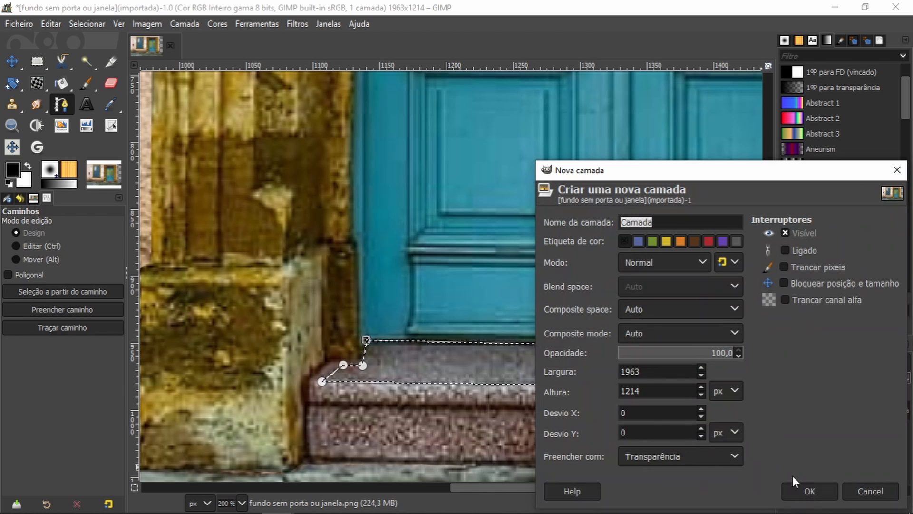
{"action": "left_click", "coordinate": [805, 492]}
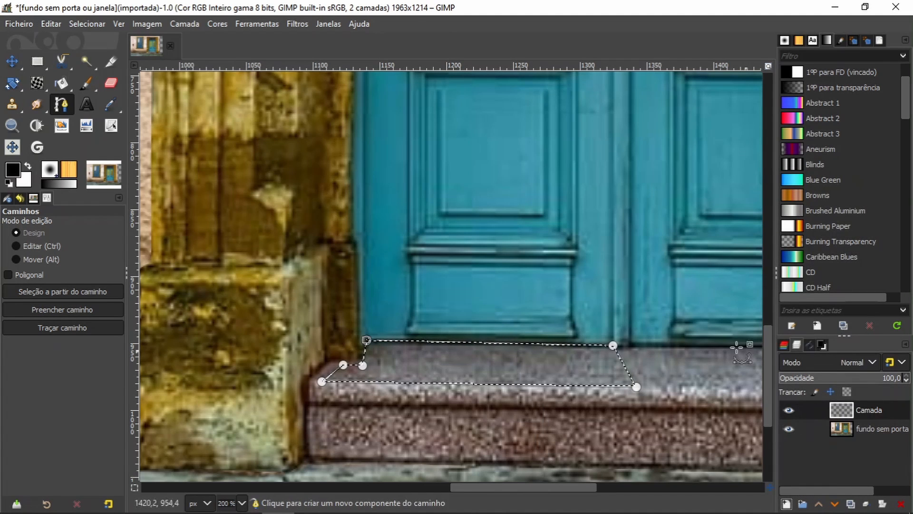
{"action": "left_click", "coordinate": [86, 84]}
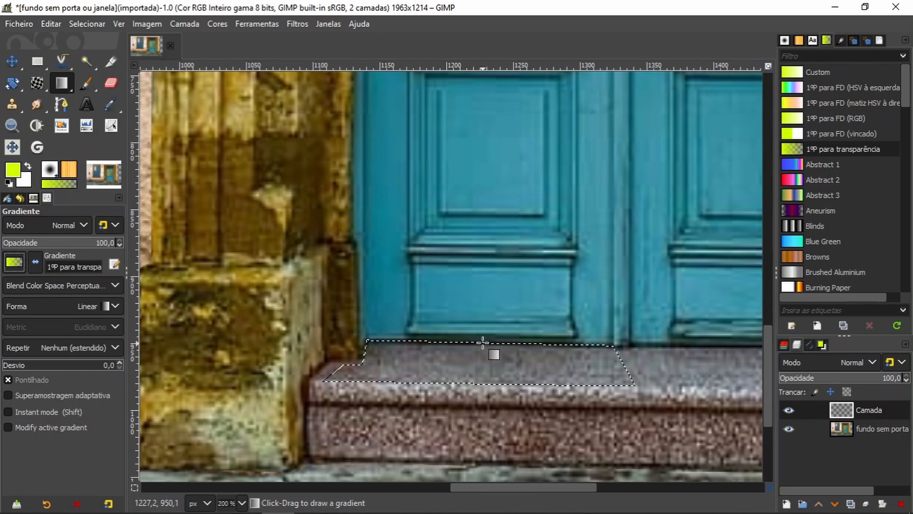
{"action": "left_click_drag", "start_coordinate": [483, 342], "coordinate": [486, 379]}
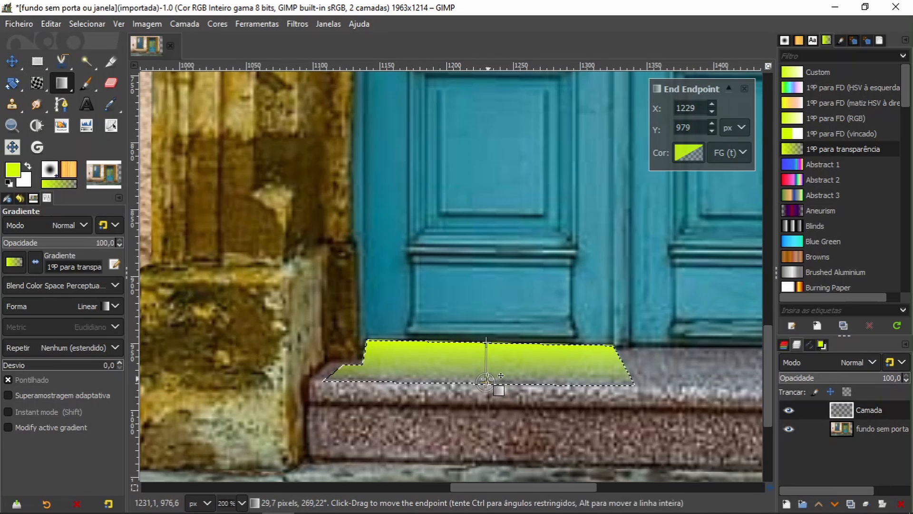
{"action": "left_click", "coordinate": [489, 303]}
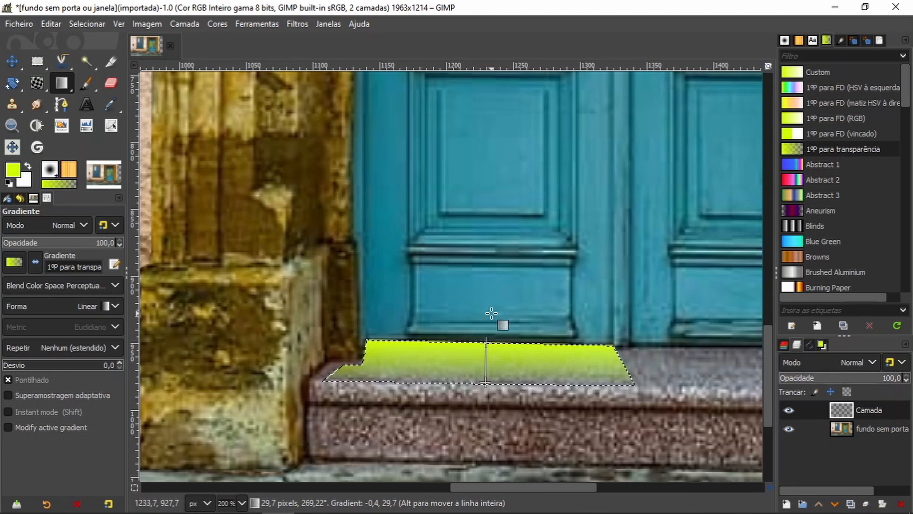
{"action": "key", "text": "Escape"}
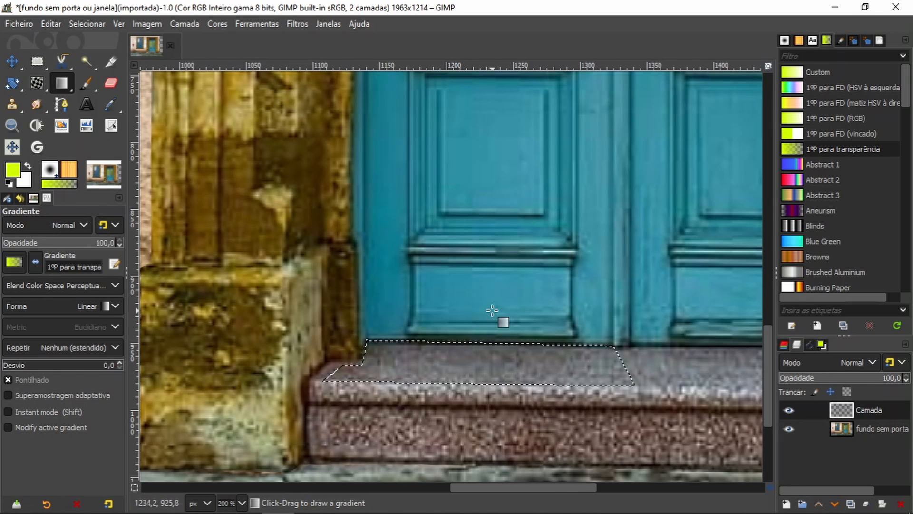
Step: Fill the selected doorstep area with a yellow-green-to-transparent gradient about 63 px long, running from above the door's lower edge past the step's front edge
{"action": "mouse_move", "coordinate": [493, 311]}
{"action": "left_mouse_down"}
{"action": "mouse_move", "coordinate": [483, 340]}
{"action": "mouse_move", "coordinate": [494, 386]}
{"action": "mouse_move", "coordinate": [482, 401]}
{"action": "left_mouse_up"}
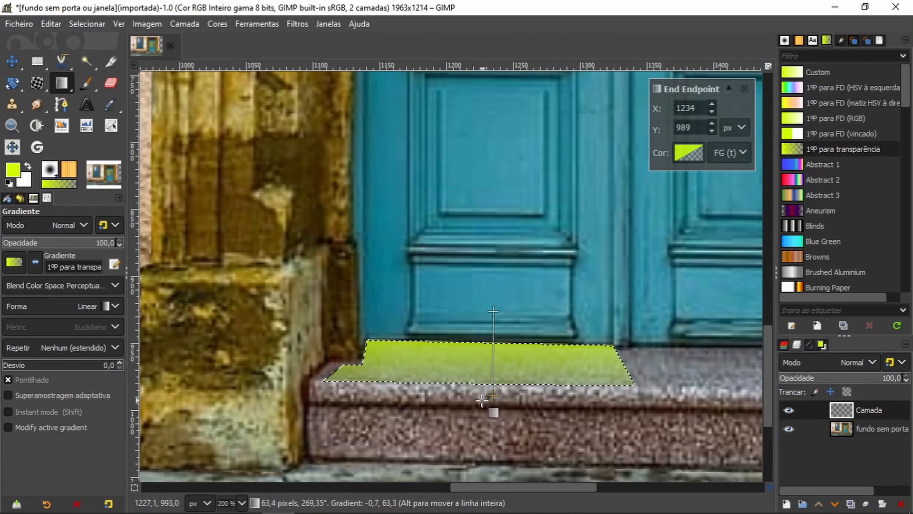
{"action": "key", "text": "Return"}
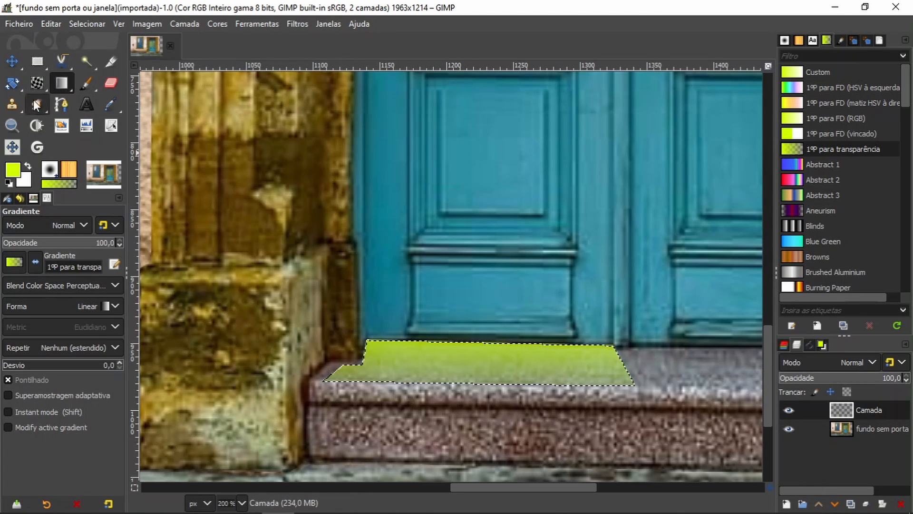
Step: Outline the right half of the doorstep's upper surface with a closed six-point path and convert it to a selection
{"action": "left_click", "coordinate": [61, 104]}
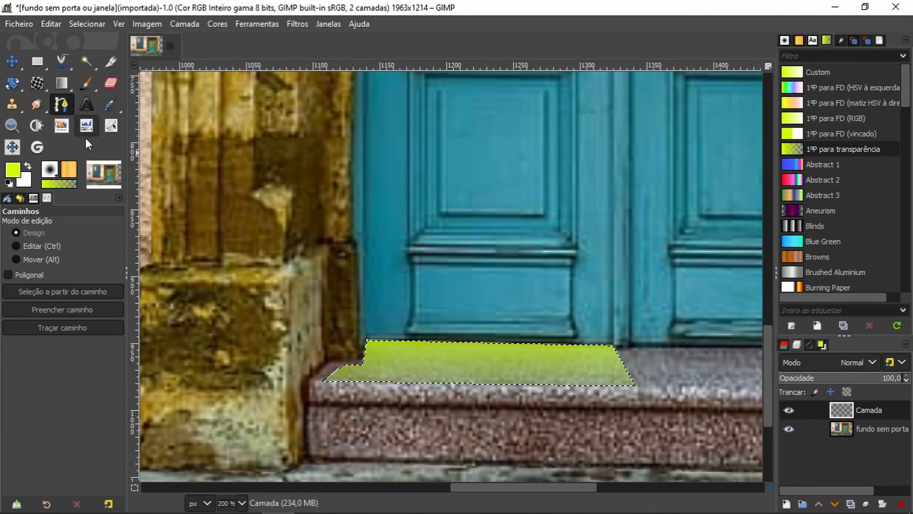
{"action": "left_click_drag", "start_coordinate": [417, 359], "coordinate": [220, 323]}
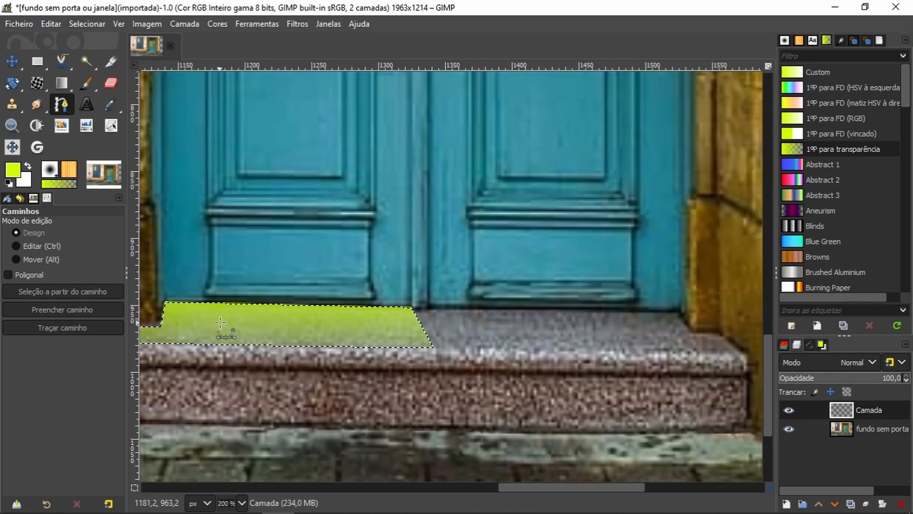
{"action": "left_click", "coordinate": [432, 308]}
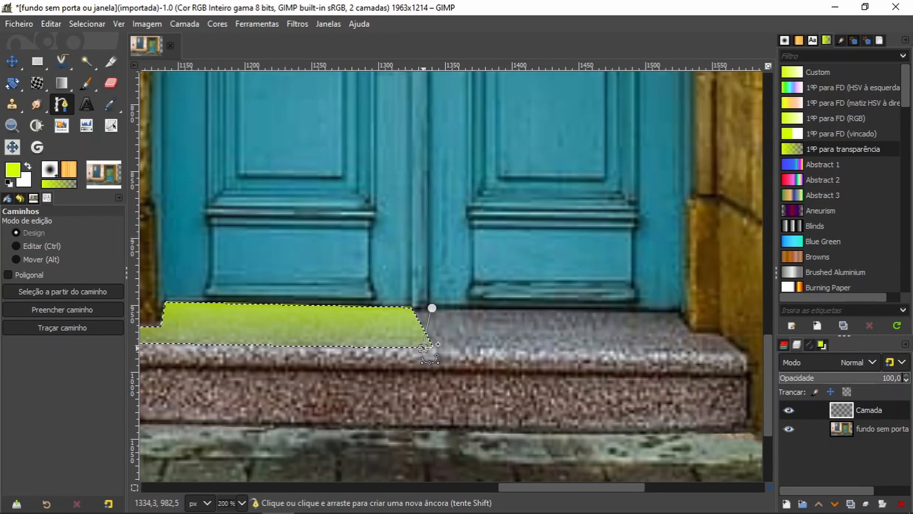
{"action": "left_click", "coordinate": [744, 358]}
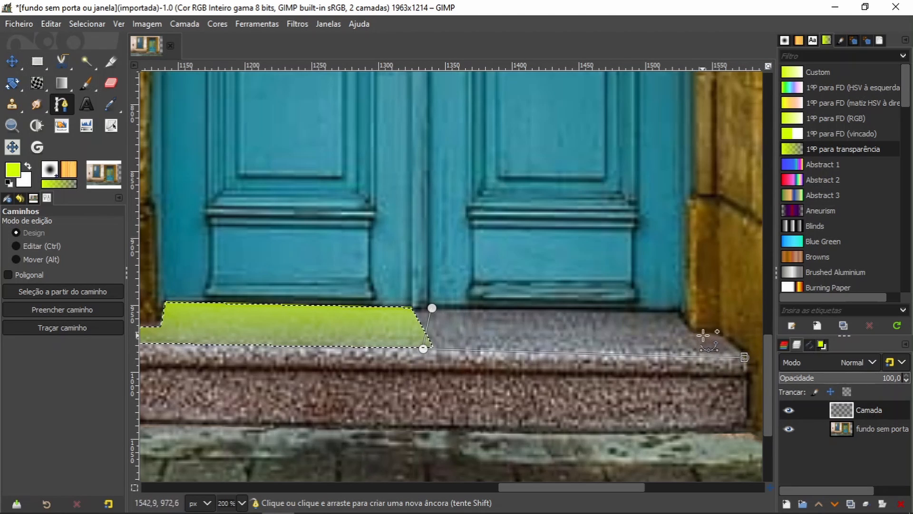
{"action": "left_click", "coordinate": [715, 333]}
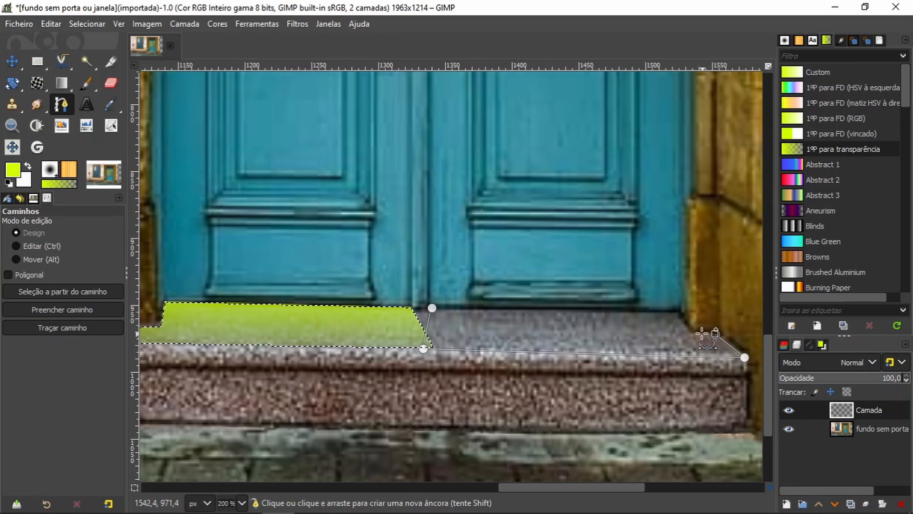
{"action": "left_click", "coordinate": [692, 335]}
{"action": "left_click", "coordinate": [676, 310]}
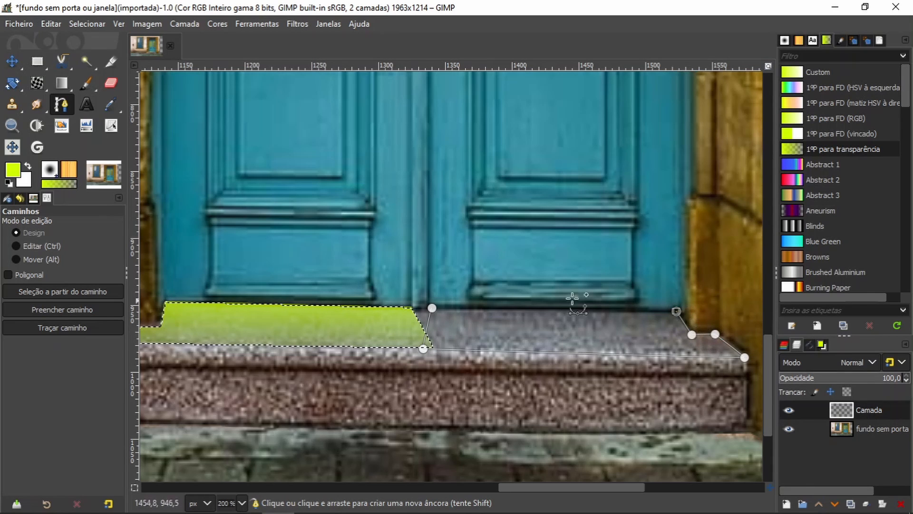
{"action": "left_click", "coordinate": [431, 309], "text": "ctrl"}
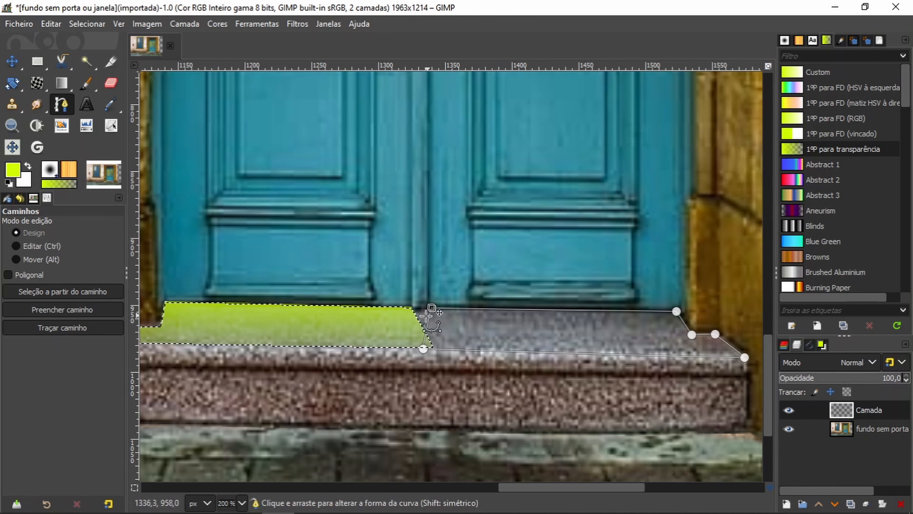
{"action": "key", "text": "Return"}
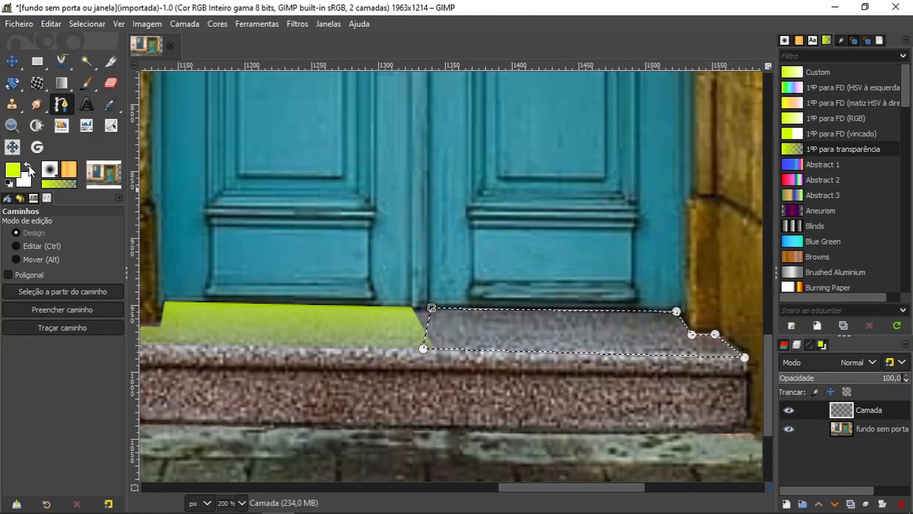
Step: Fill the selected right half of the doorstep with a linear yellow-green-to-transparent gradient about 78 px long, from the door's lower panel past the step's front edge
{"action": "left_click", "coordinate": [67, 84]}
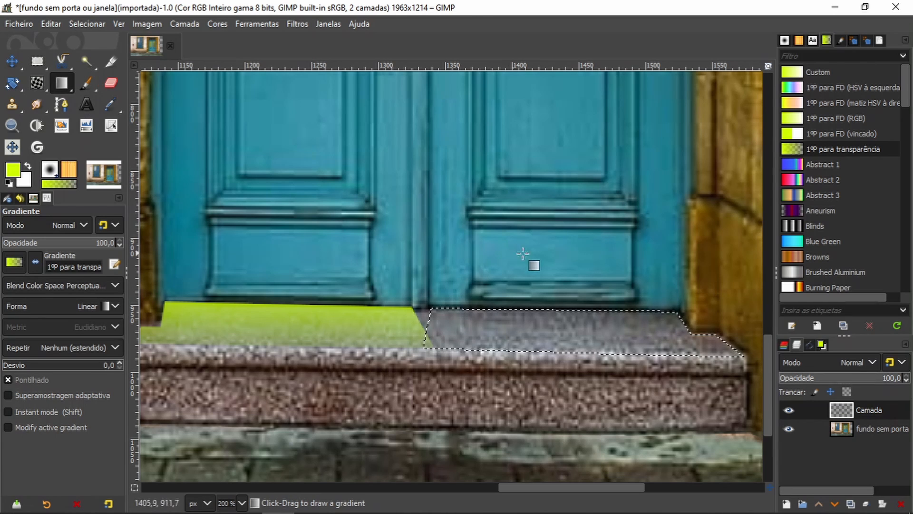
{"action": "left_click_drag", "start_coordinate": [553, 261], "coordinate": [559, 365]}
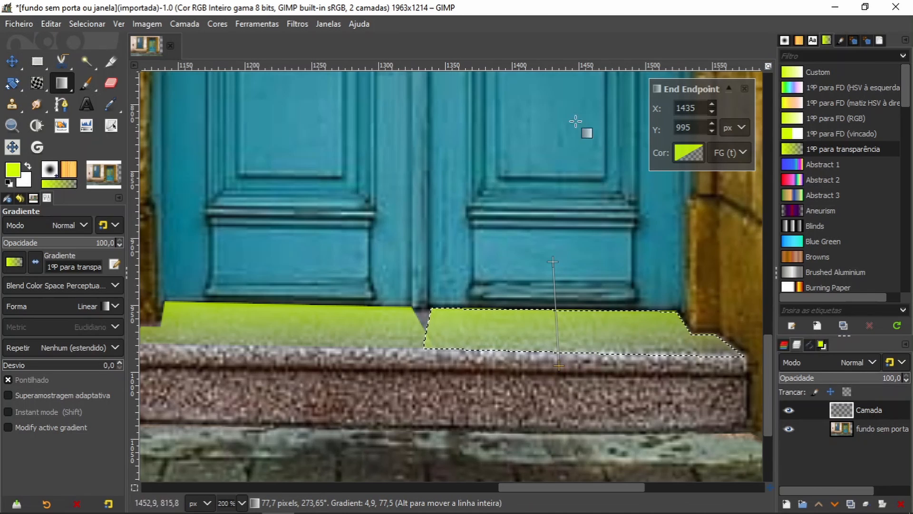
{"action": "key", "text": "Return"}
Step: Apply a Gaussian blur of size 2.50 in X and Y to the doorstep glow layer
{"action": "left_click", "coordinate": [297, 24]}
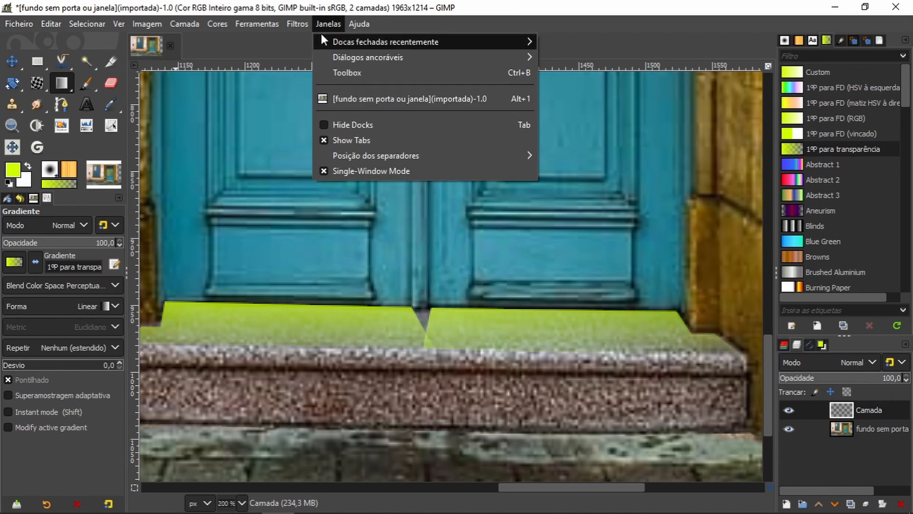
{"action": "left_click", "coordinate": [316, 57]}
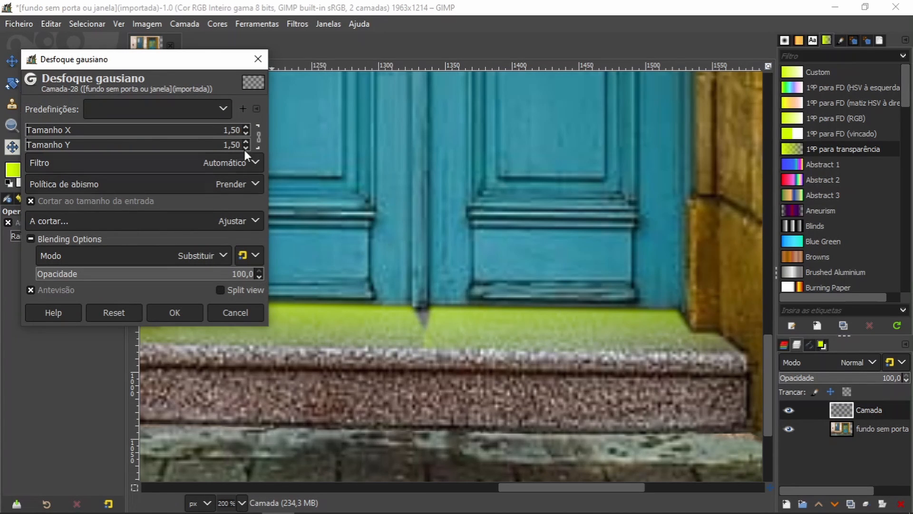
{"action": "left_click", "coordinate": [247, 127]}
{"action": "left_click", "coordinate": [246, 127]}
{"action": "left_click", "coordinate": [246, 128]}
{"action": "left_click", "coordinate": [246, 128]}
{"action": "left_click", "coordinate": [247, 128]}
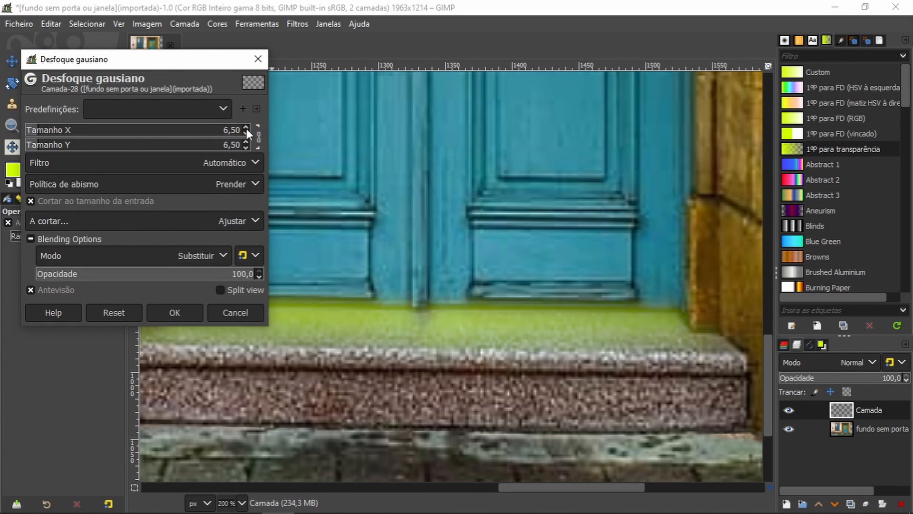
{"action": "left_click", "coordinate": [246, 129]}
{"action": "left_click", "coordinate": [247, 147]}
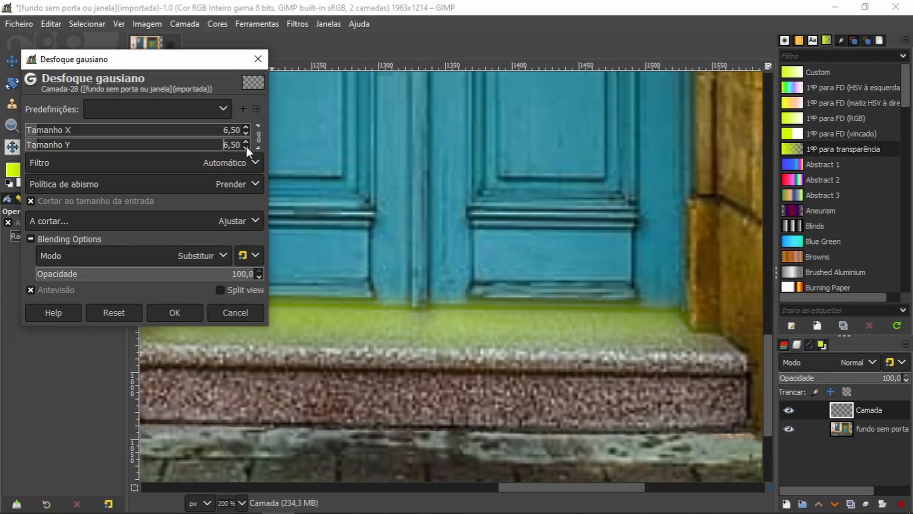
{"action": "left_click", "coordinate": [247, 147]}
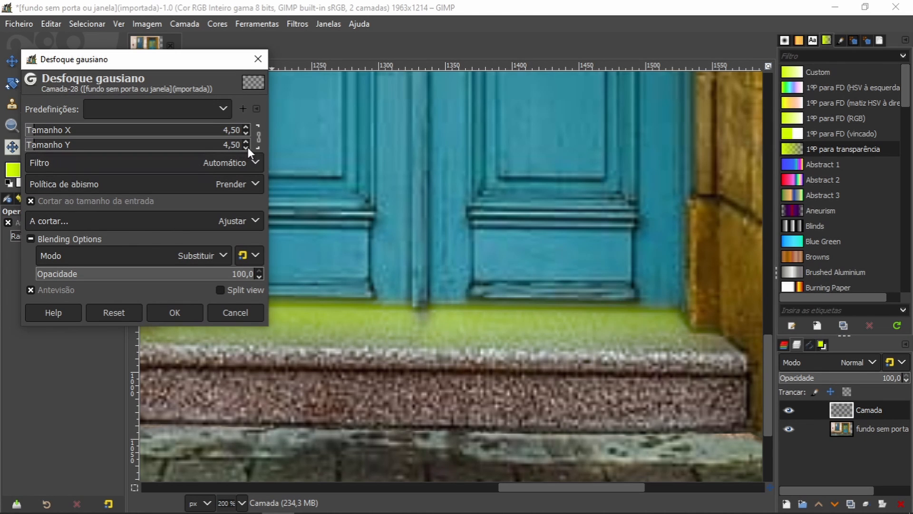
{"action": "left_click", "coordinate": [247, 147]}
{"action": "left_click", "coordinate": [246, 148]}
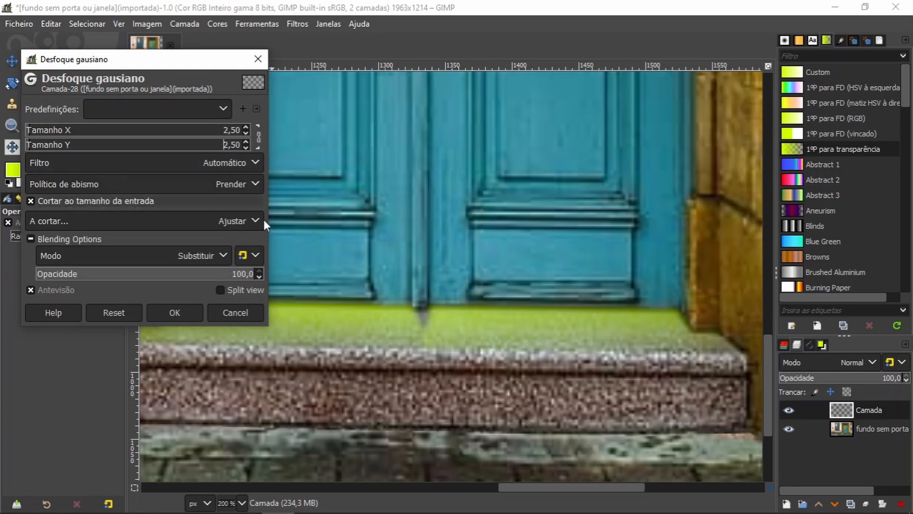
{"action": "left_click", "coordinate": [175, 312]}
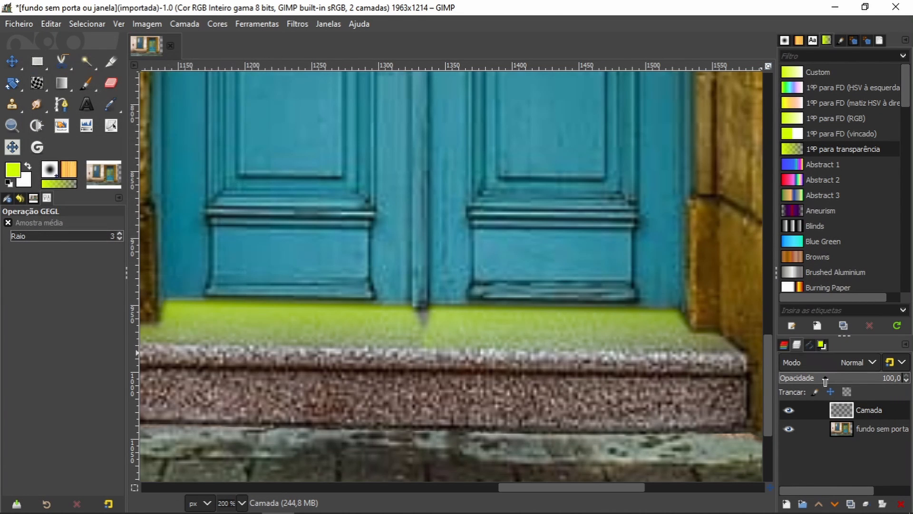
Step: Set the doorstep glow layer's opacity to 40 and duplicate the layer
{"action": "left_click_drag", "start_coordinate": [876, 379], "coordinate": [830, 386]}
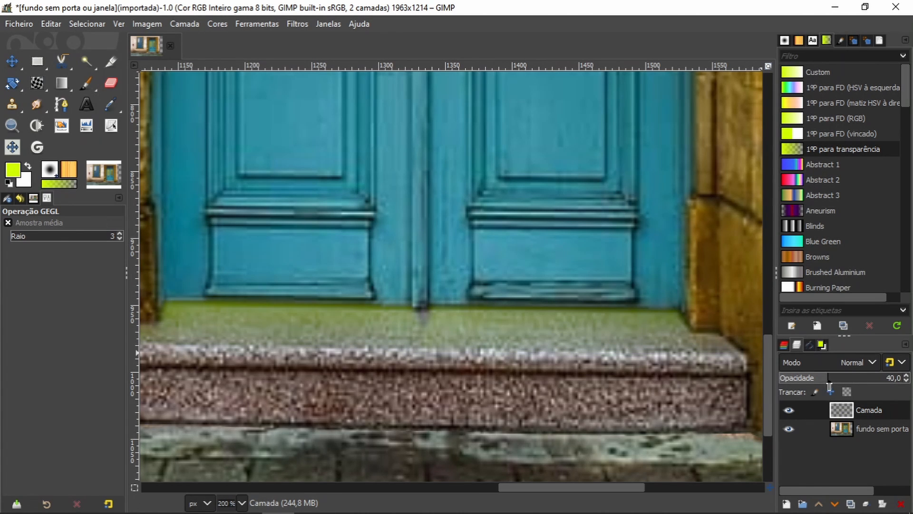
{"action": "left_click", "coordinate": [851, 504]}
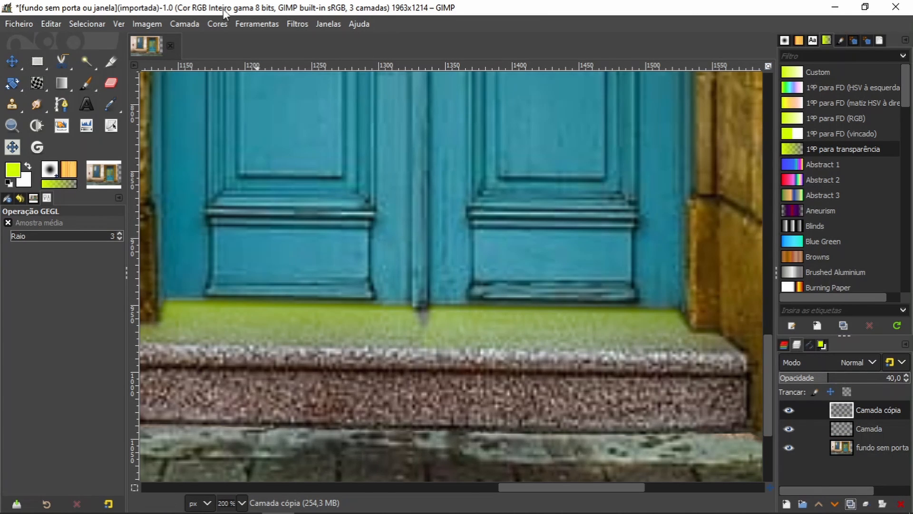
Step: Apply a Gaussian blur of size 14.50 in X and Y to the duplicated glow layer
{"action": "left_click", "coordinate": [298, 24]}
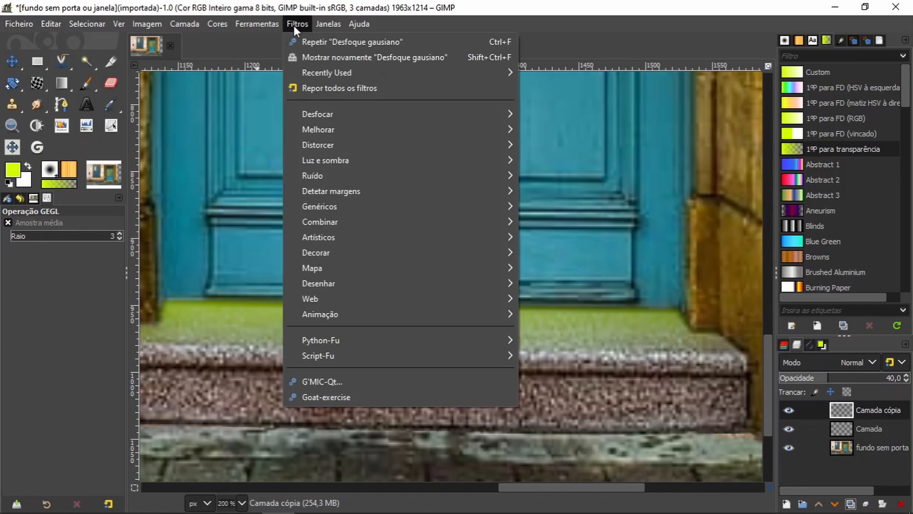
{"action": "left_click", "coordinate": [305, 55]}
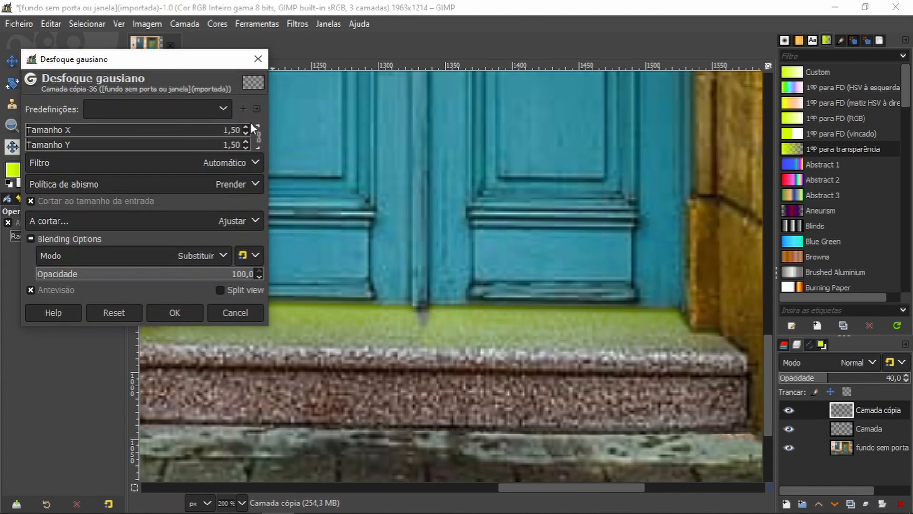
{"action": "scroll", "coordinate": [247, 125], "scroll_direction": "up", "scroll_amount": 13}
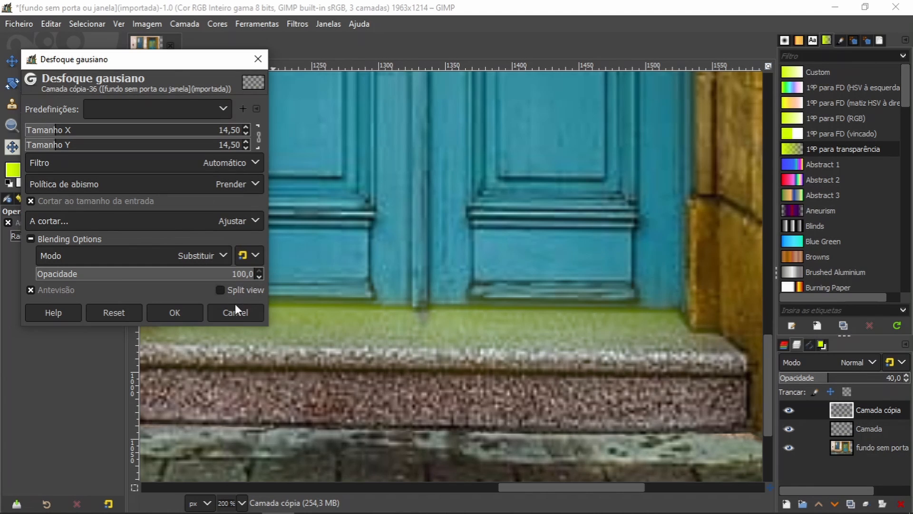
{"action": "left_click", "coordinate": [176, 313]}
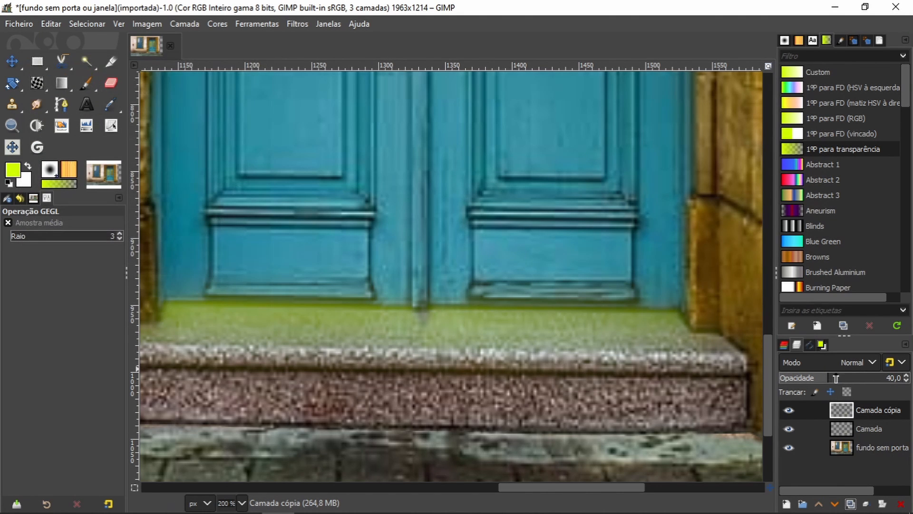
Step: Lower the blurred glow copy's opacity to 0, keeping its blending mode Normal
{"action": "left_click", "coordinate": [822, 367]}
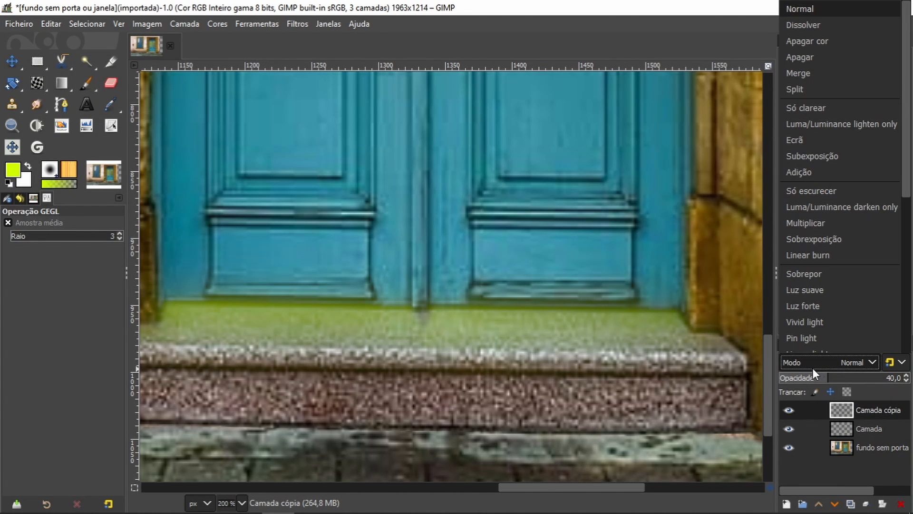
{"action": "left_click", "coordinate": [860, 396]}
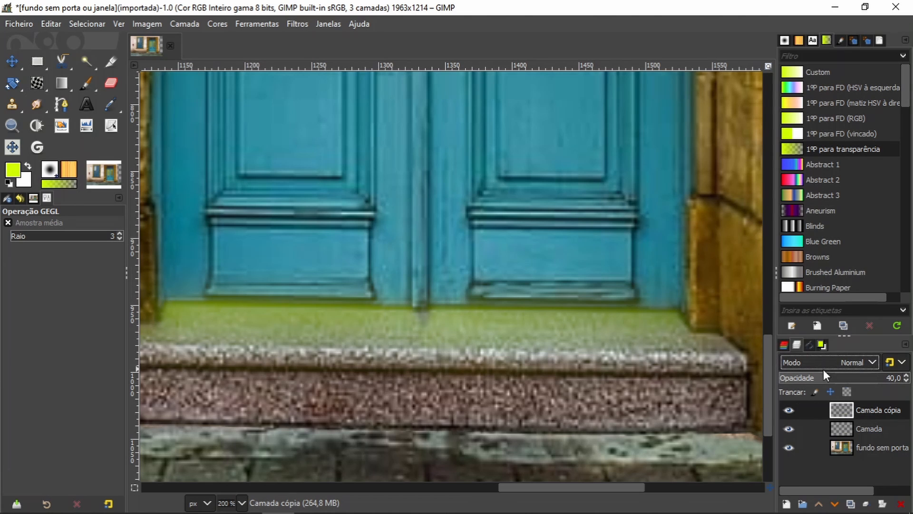
{"action": "left_click", "coordinate": [814, 378]}
{"action": "mouse_move", "coordinate": [814, 378]}
{"action": "left_mouse_down"}
{"action": "mouse_move", "coordinate": [775, 378]}
{"action": "mouse_move", "coordinate": [806, 378]}
{"action": "left_mouse_up"}
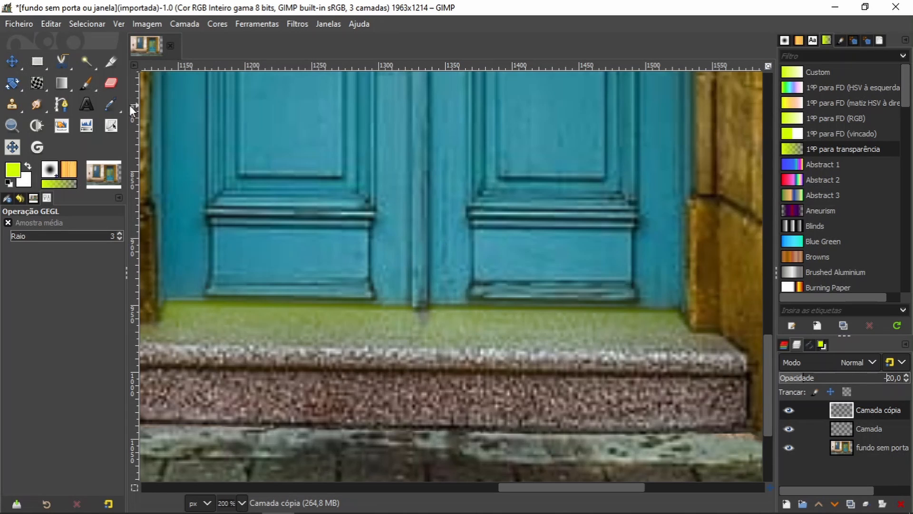
{"action": "left_click", "coordinate": [11, 61]}
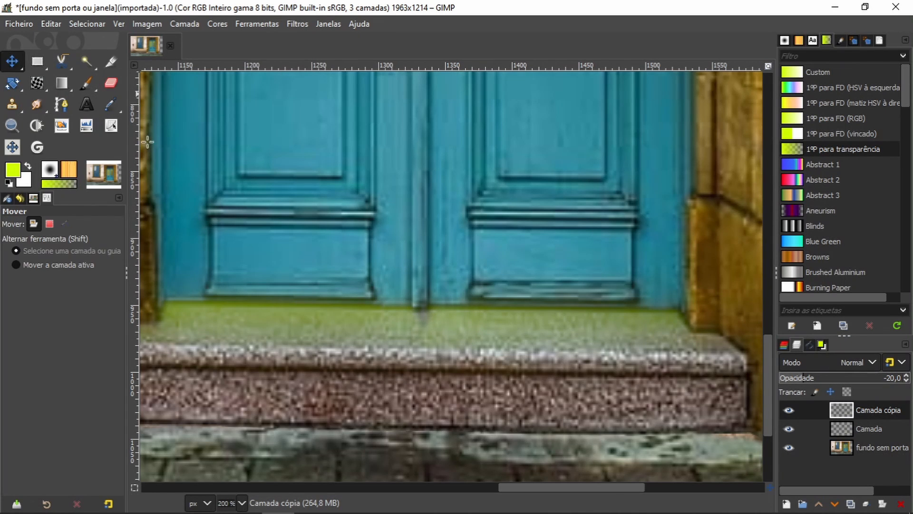
{"action": "left_click", "coordinate": [360, 241]}
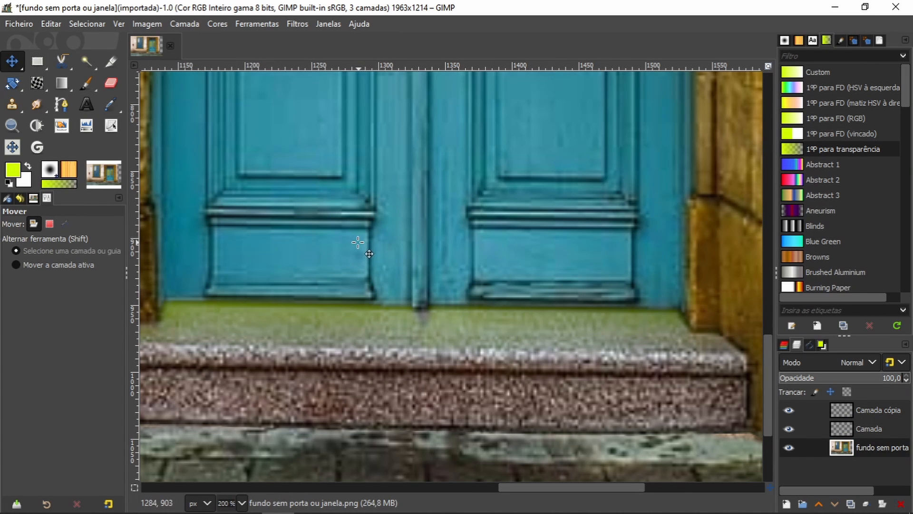
Step: Set the original doorstep glow layer's opacity to 20
{"action": "left_click", "coordinate": [865, 410]}
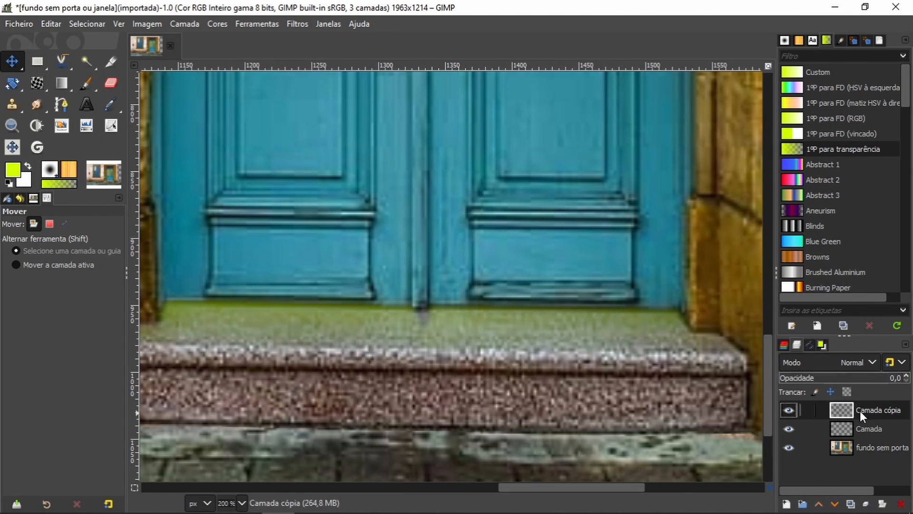
{"action": "left_click", "coordinate": [867, 428]}
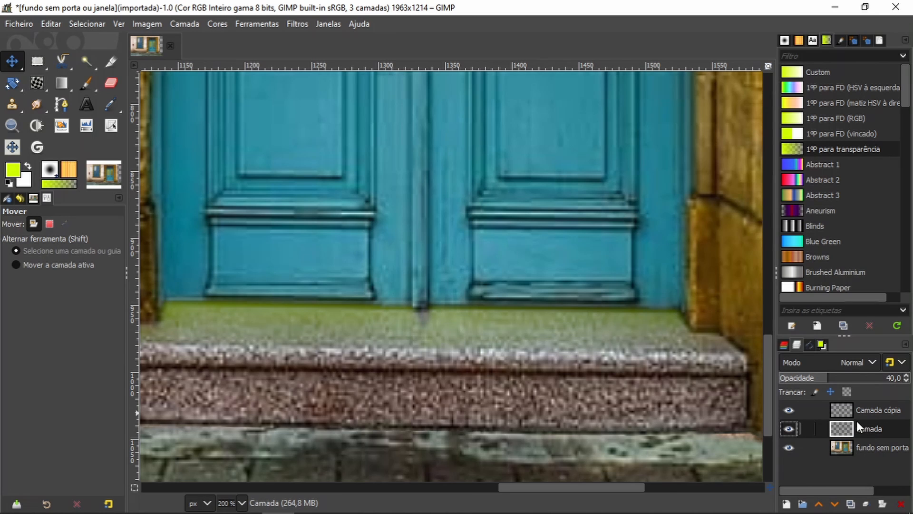
{"action": "key", "text": "minus"}
{"action": "key", "text": "minus"}
{"action": "key", "text": "minus"}
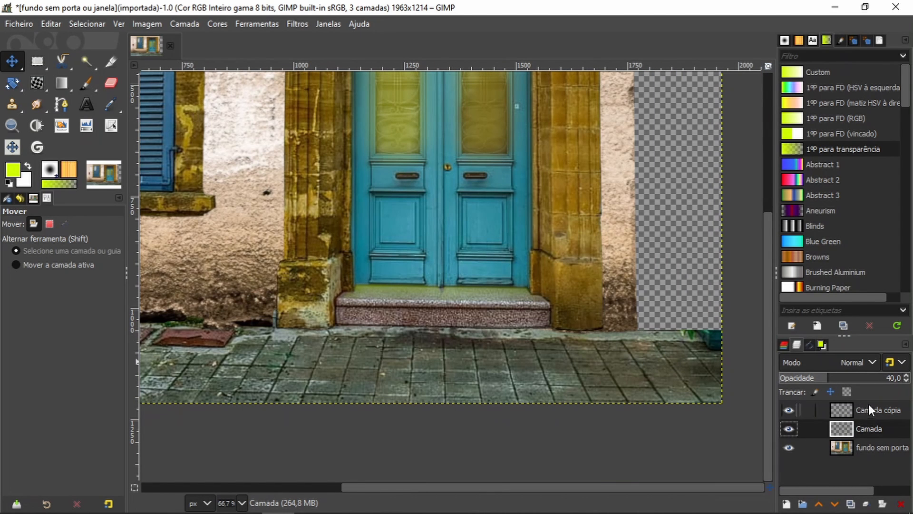
{"action": "left_click", "coordinate": [869, 410]}
{"action": "left_click", "coordinate": [871, 429]}
{"action": "left_click_drag", "start_coordinate": [815, 377], "coordinate": [804, 376]}
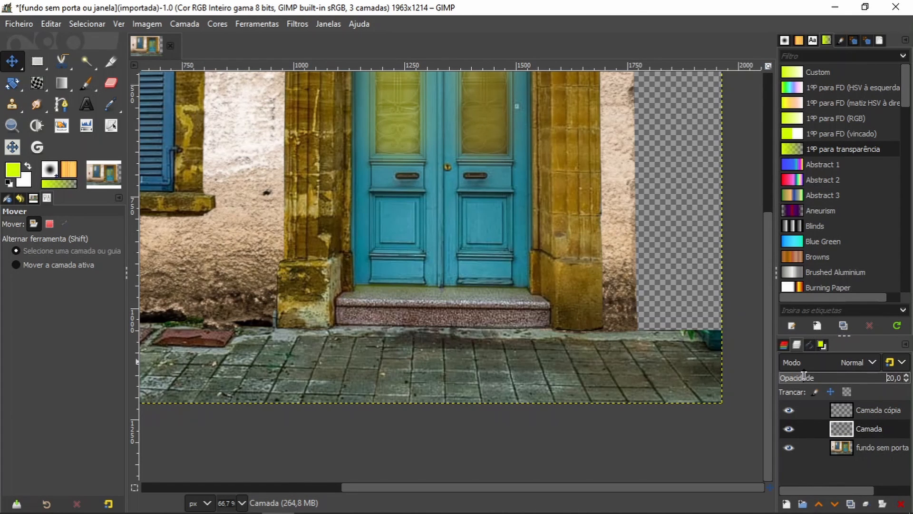
Step: Set the blurred glow copy's opacity to 16.8 and slightly reduce the original glow layer's opacity
{"action": "left_click", "coordinate": [866, 413]}
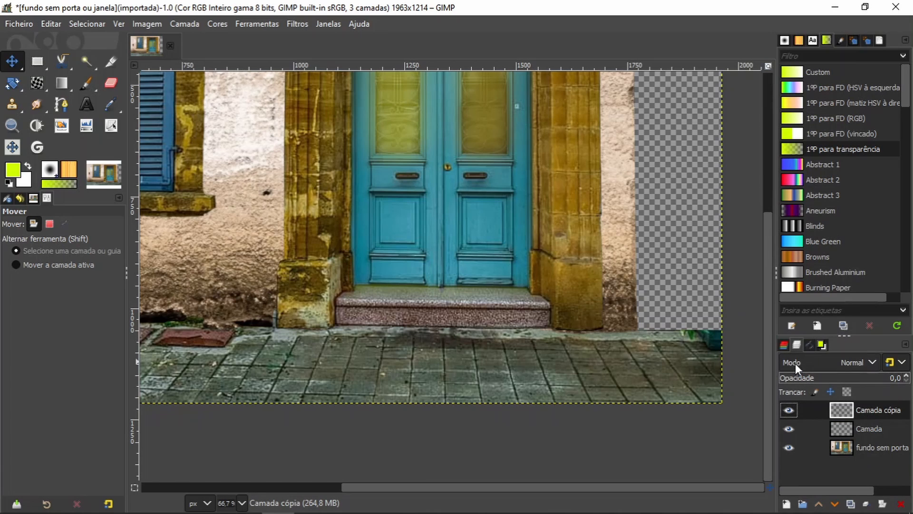
{"action": "left_click_drag", "start_coordinate": [784, 378], "coordinate": [802, 377]}
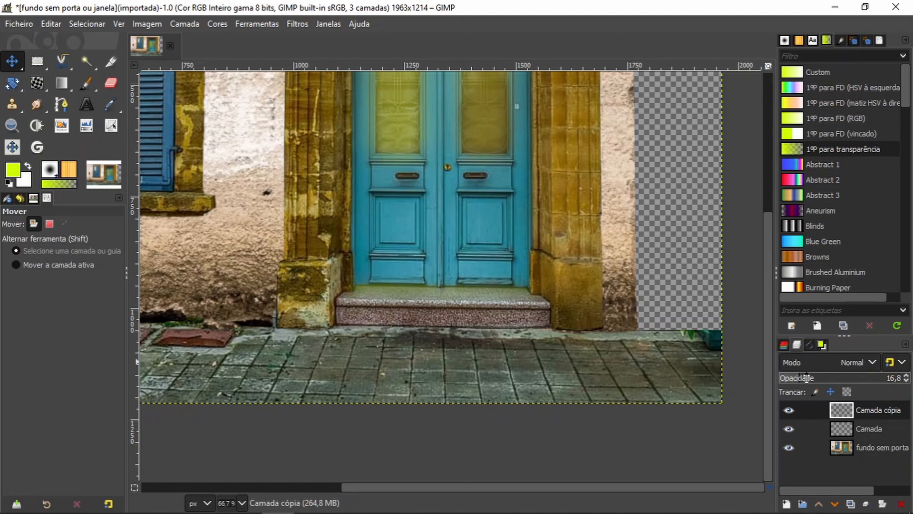
{"action": "left_click", "coordinate": [879, 430]}
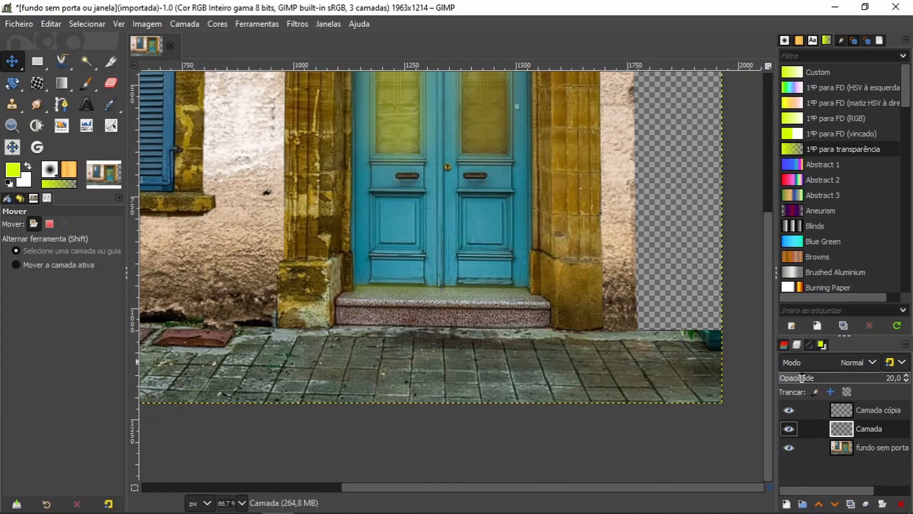
{"action": "mouse_move", "coordinate": [798, 378]}
{"action": "left_mouse_down"}
{"action": "mouse_move", "coordinate": [791, 378]}
{"action": "mouse_move", "coordinate": [812, 377]}
{"action": "mouse_move", "coordinate": [795, 378]}
{"action": "left_mouse_up"}
{"action": "left_click", "coordinate": [866, 412]}
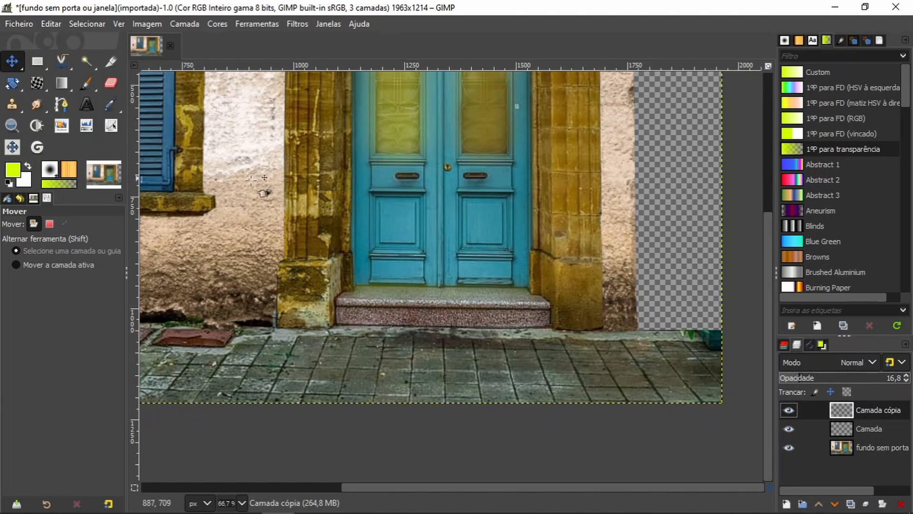
Step: On the background layer, clone clean frame texture over the left stretch of the white cable crossing the door frame's upper-left corner
{"action": "scroll", "coordinate": [307, 207], "scroll_direction": "down", "scroll_amount": 1}
{"action": "scroll", "coordinate": [306, 207], "scroll_direction": "down", "scroll_amount": 1}
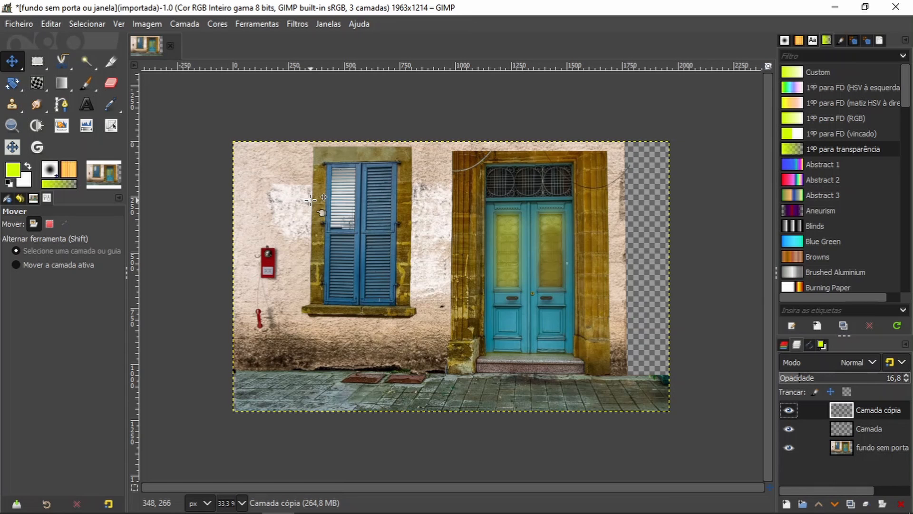
{"action": "key", "text": "z"}
{"action": "left_click_drag", "start_coordinate": [444, 149], "coordinate": [520, 191]}
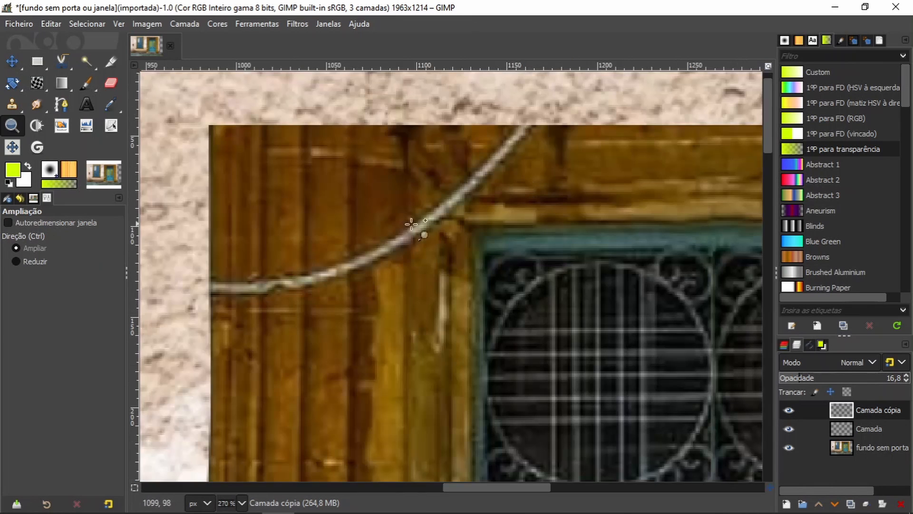
{"action": "key", "text": "c"}
{"action": "left_click", "coordinate": [231, 389], "text": "ctrl"}
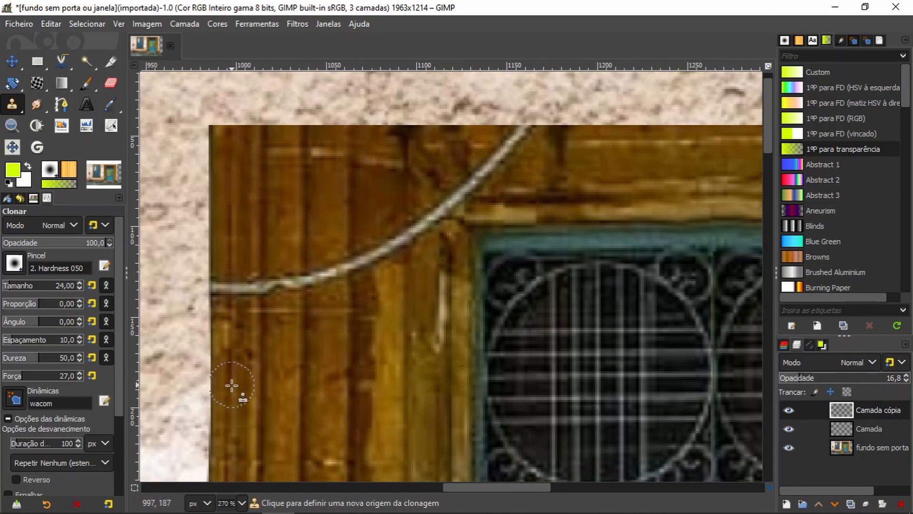
{"action": "left_click", "coordinate": [881, 447]}
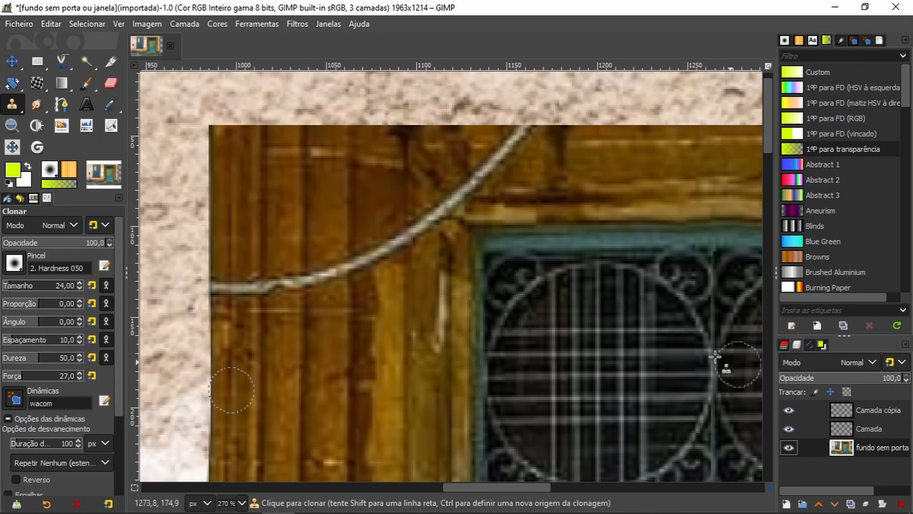
{"action": "mouse_move", "coordinate": [228, 297]}
{"action": "left_mouse_down"}
{"action": "mouse_move", "coordinate": [268, 284]}
{"action": "mouse_move", "coordinate": [220, 293]}
{"action": "mouse_move", "coordinate": [323, 282]}
{"action": "mouse_move", "coordinate": [357, 269]}
{"action": "left_mouse_up"}
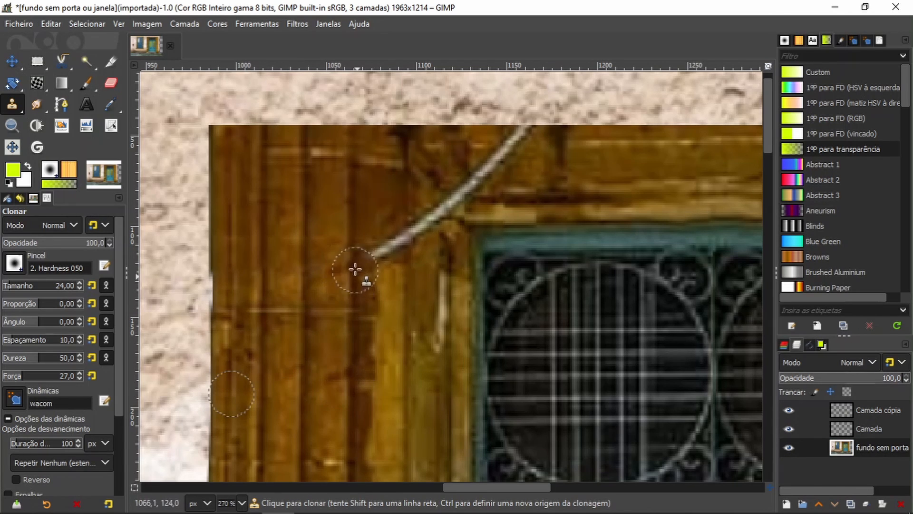
Step: Sample the dark wood above the cable and clone it over the cable's middle stretch, up to the door's corner
{"action": "left_click_drag", "start_coordinate": [485, 280], "coordinate": [398, 364]}
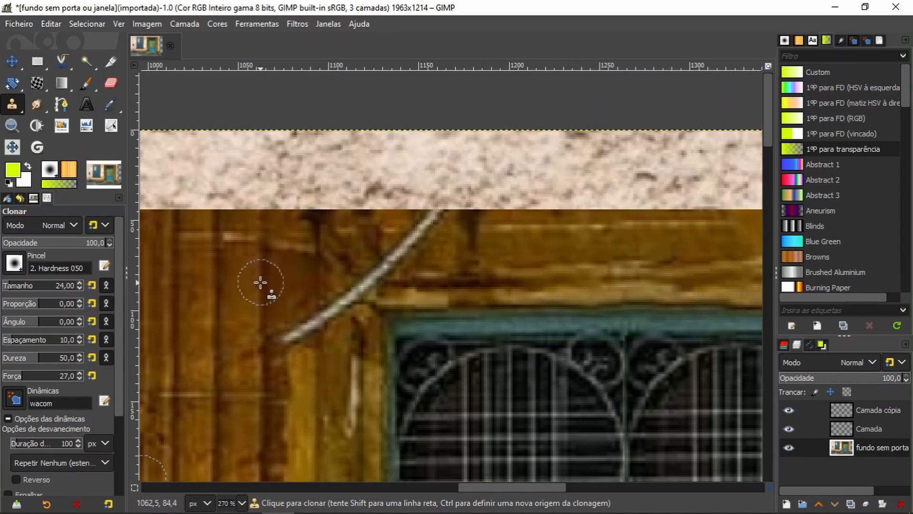
{"action": "left_click", "coordinate": [263, 276], "text": "ctrl"}
{"action": "mouse_move", "coordinate": [265, 350]}
{"action": "left_mouse_down"}
{"action": "mouse_move", "coordinate": [340, 303]}
{"action": "mouse_move", "coordinate": [342, 312]}
{"action": "mouse_move", "coordinate": [309, 323]}
{"action": "left_mouse_up"}
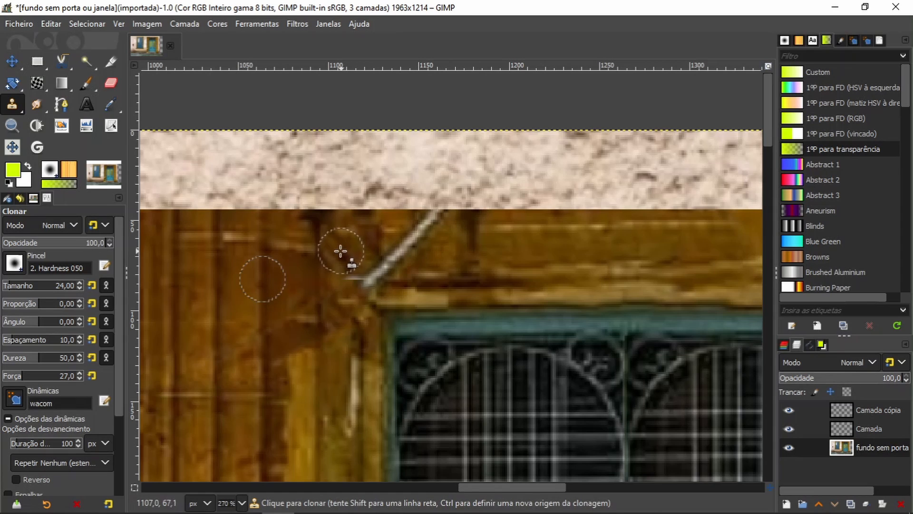
Step: Reduce the Clone brush size to 15 and clone dark wood over the cable's lower end beside the door's upper-left corner
{"action": "key", "text": "bracketleft"}
{"action": "key", "text": "bracketleft"}
{"action": "key", "text": "bracketleft"}
{"action": "key", "text": "bracketleft"}
{"action": "key", "text": "bracketleft"}
{"action": "key", "text": "bracketleft"}
{"action": "key", "text": "bracketleft"}
{"action": "key", "text": "bracketleft"}
{"action": "key", "text": "bracketleft"}
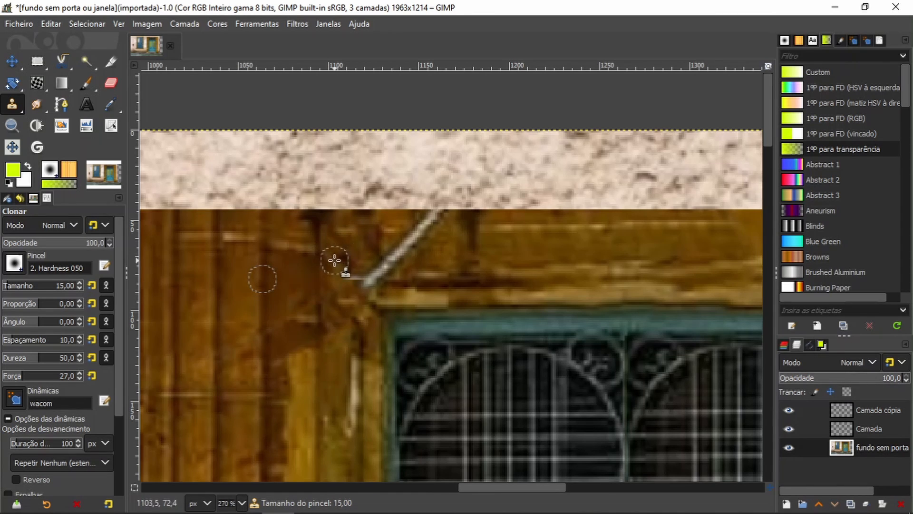
{"action": "left_click", "coordinate": [335, 253], "text": "ctrl"}
{"action": "mouse_move", "coordinate": [336, 291]}
{"action": "left_mouse_down"}
{"action": "mouse_move", "coordinate": [370, 281]}
{"action": "mouse_move", "coordinate": [351, 291]}
{"action": "left_mouse_up"}
Step: Clone clean wood over the white streak on the frame post just below the door's upper-left corner
{"action": "left_click", "coordinate": [336, 367], "text": "ctrl"}
{"action": "left_click_drag", "start_coordinate": [350, 363], "coordinate": [353, 384]}
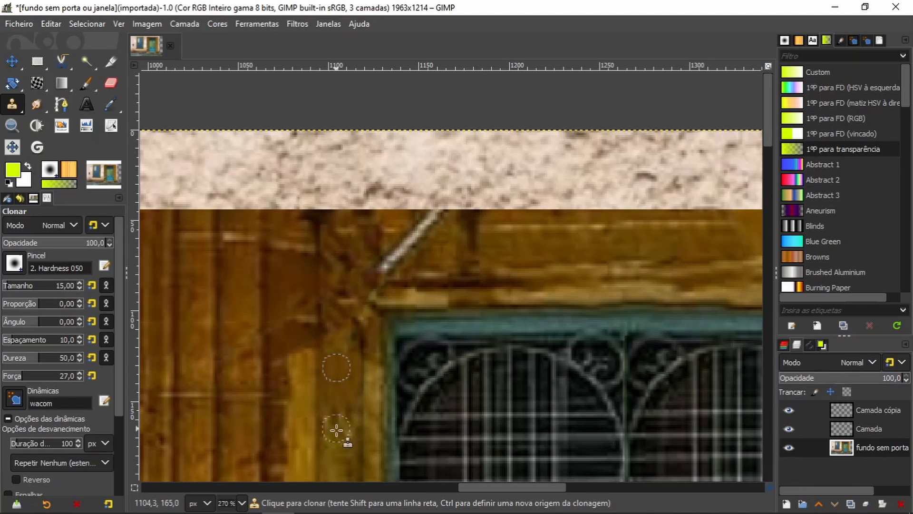
{"action": "left_click_drag", "start_coordinate": [339, 423], "coordinate": [349, 425]}
Step: Heal away the dark cable crossing the wooden frame above the door's right side, using nearby clean wood as the source
{"action": "key", "text": "h"}
{"action": "mouse_move", "coordinate": [746, 295]}
{"action": "left_mouse_down"}
{"action": "mouse_move", "coordinate": [476, 290]}
{"action": "mouse_move", "coordinate": [259, 270]}
{"action": "left_mouse_up"}
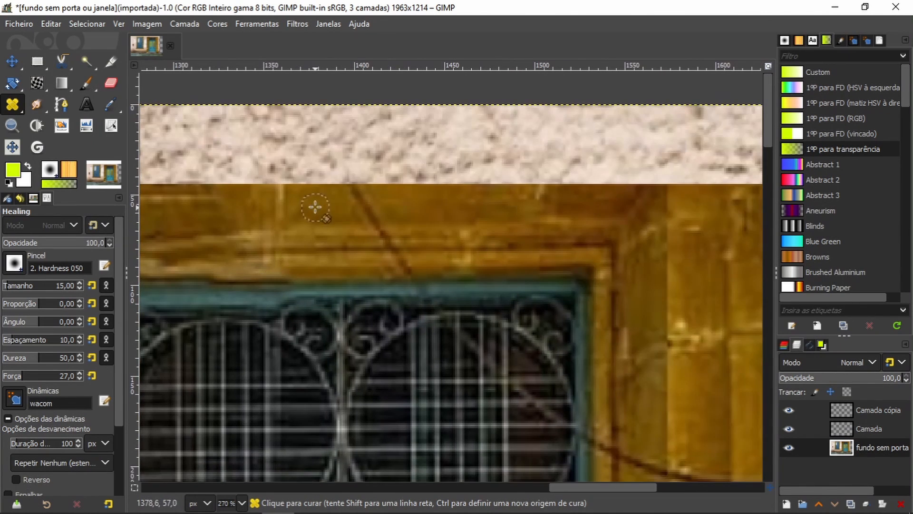
{"action": "left_click", "coordinate": [304, 191], "text": "ctrl"}
{"action": "mouse_move", "coordinate": [360, 192]}
{"action": "left_mouse_down"}
{"action": "mouse_move", "coordinate": [366, 186]}
{"action": "mouse_move", "coordinate": [369, 222]}
{"action": "mouse_move", "coordinate": [401, 261]}
{"action": "left_mouse_up"}
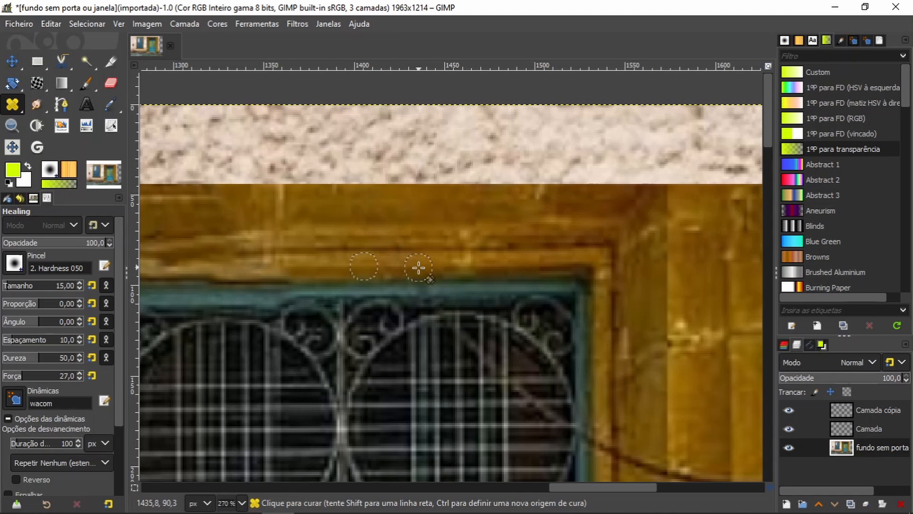
Step: Heal away the curved dark cable across the pilaster to the right of the door, resampling clean wood for the remaining traces
{"action": "left_click_drag", "start_coordinate": [507, 279], "coordinate": [317, 123]}
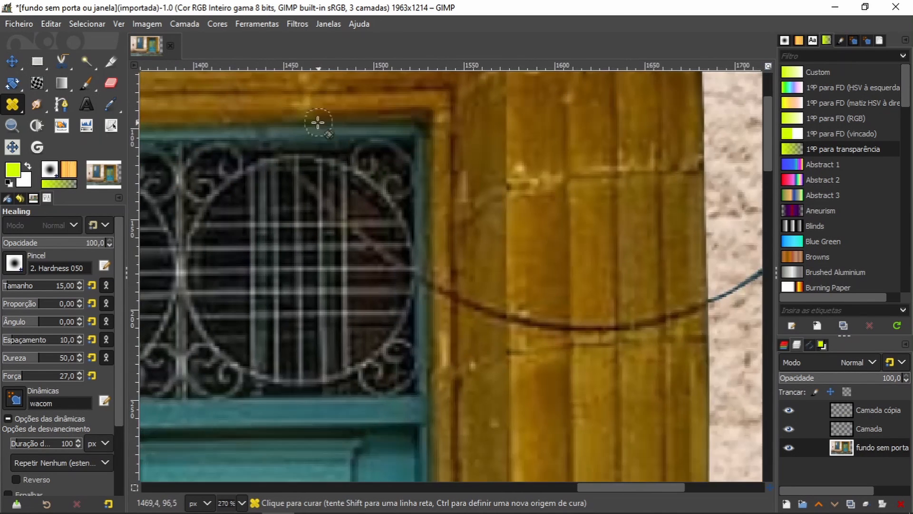
{"action": "left_click", "coordinate": [450, 256], "text": "ctrl"}
{"action": "mouse_move", "coordinate": [471, 305]}
{"action": "left_mouse_down"}
{"action": "mouse_move", "coordinate": [510, 322]}
{"action": "mouse_move", "coordinate": [612, 333]}
{"action": "mouse_move", "coordinate": [679, 320]}
{"action": "mouse_move", "coordinate": [703, 303]}
{"action": "left_mouse_up"}
{"action": "left_click", "coordinate": [683, 259], "text": "ctrl"}
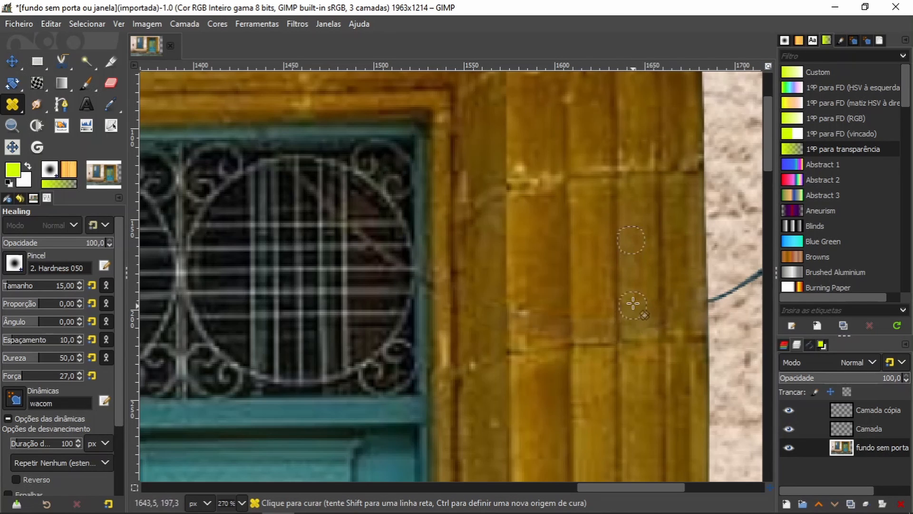
{"action": "left_click", "coordinate": [590, 285], "text": "ctrl"}
{"action": "mouse_move", "coordinate": [587, 316]}
{"action": "left_mouse_down"}
{"action": "mouse_move", "coordinate": [599, 306]}
{"action": "mouse_move", "coordinate": [525, 310]}
{"action": "left_mouse_up"}
{"action": "left_click", "coordinate": [538, 263], "text": "ctrl"}
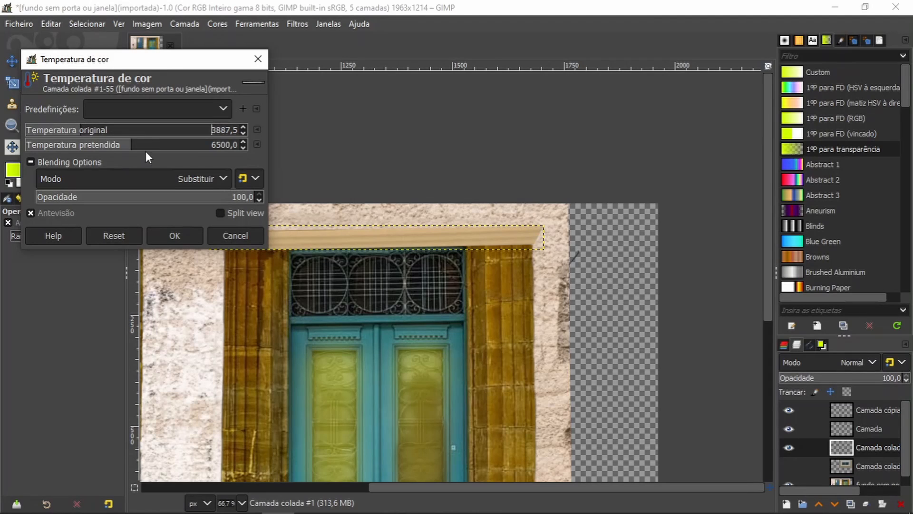
Step: Warm the pasted wooden lintel with Color Temperature, using an intended temperature of 12000, and tone down its orange colour
{"action": "left_click_drag", "start_coordinate": [146, 152], "coordinate": [245, 145]}
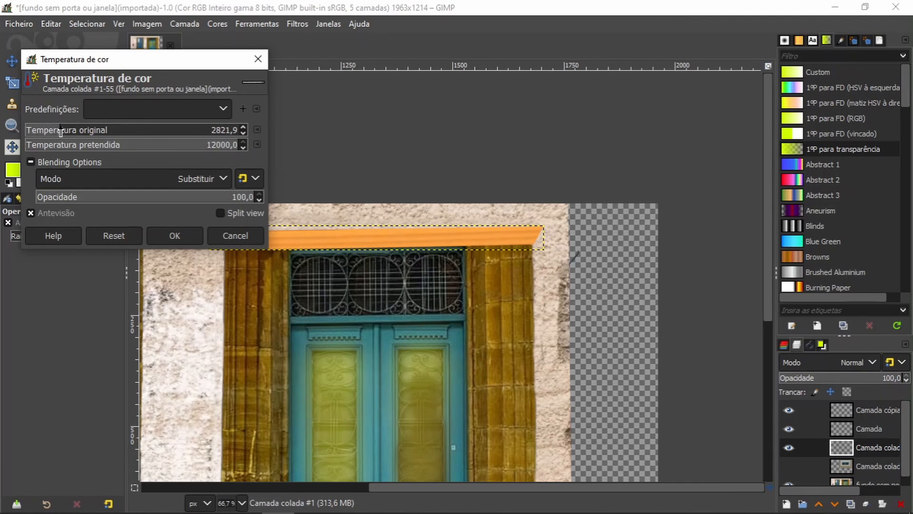
{"action": "left_click", "coordinate": [195, 235]}
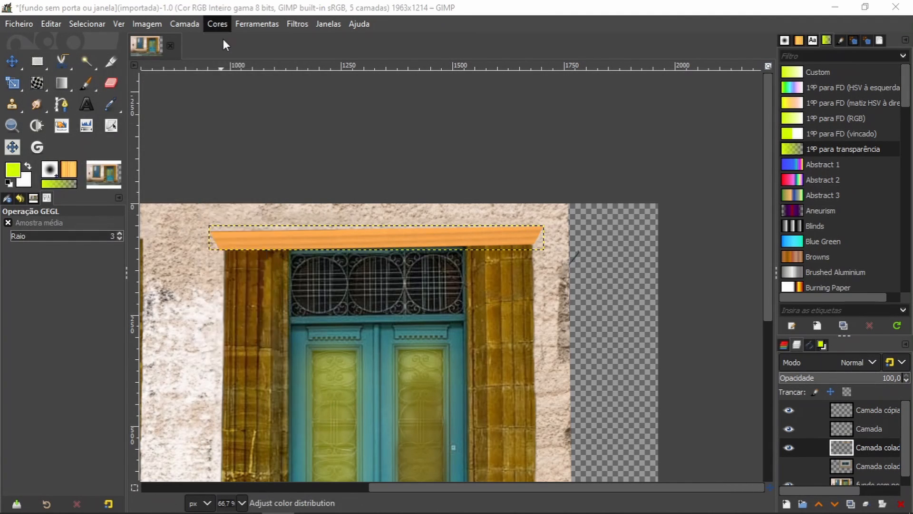
{"action": "left_click_drag", "start_coordinate": [142, 192], "coordinate": [160, 223]}
{"action": "left_click", "coordinate": [175, 345]}
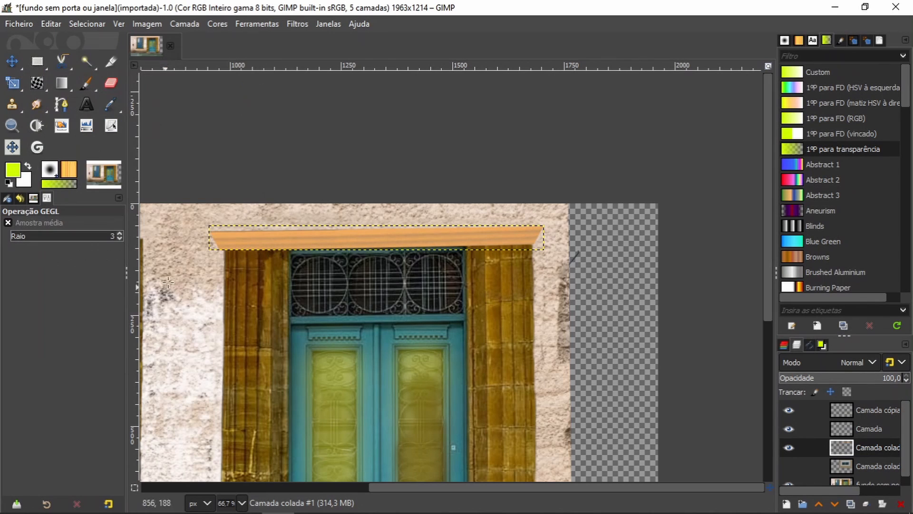
Step: Duplicate the wooden lintel layer above the door and move the copy above the window
{"action": "left_click", "coordinate": [12, 125]}
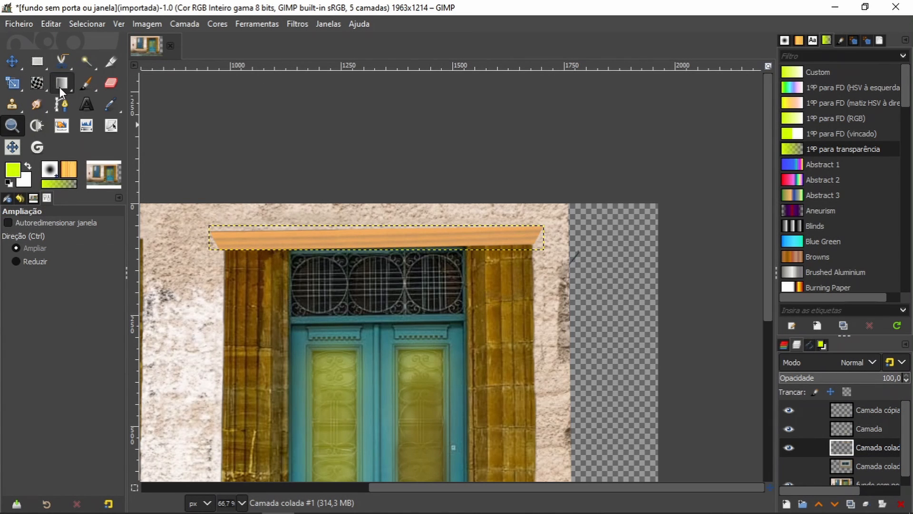
{"action": "left_click", "coordinate": [346, 388], "text": "ctrl"}
{"action": "scroll", "coordinate": [880, 467], "scroll_direction": "down", "scroll_amount": 1}
{"action": "left_click", "coordinate": [879, 471]}
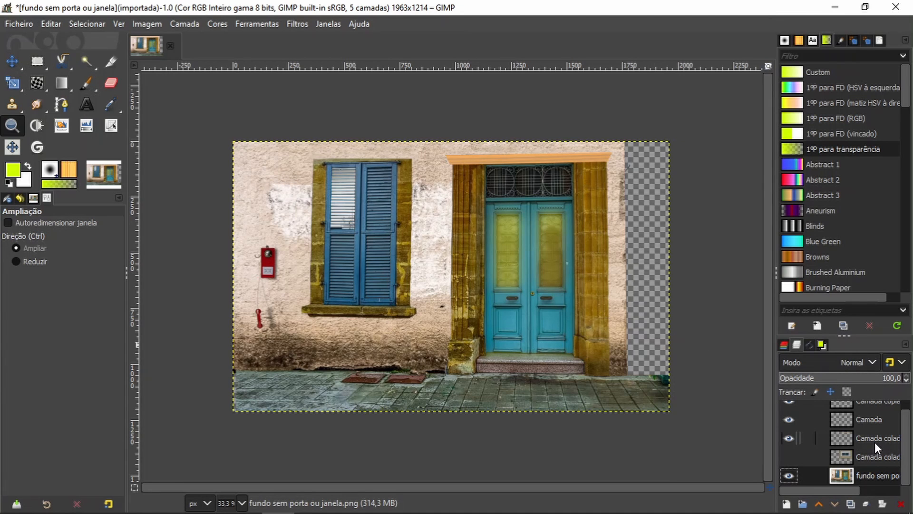
{"action": "key", "text": "m"}
{"action": "left_click", "coordinate": [541, 159]}
{"action": "left_click", "coordinate": [851, 504]}
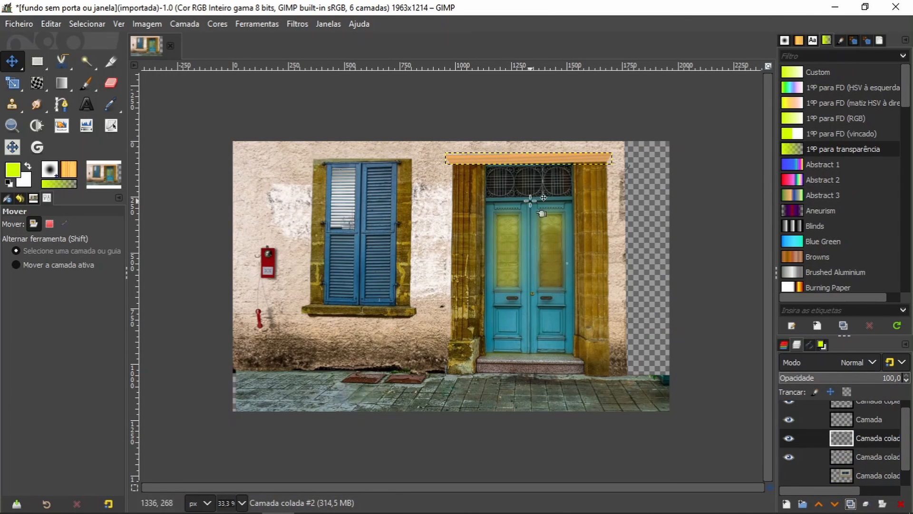
{"action": "left_click_drag", "start_coordinate": [531, 161], "coordinate": [390, 154]}
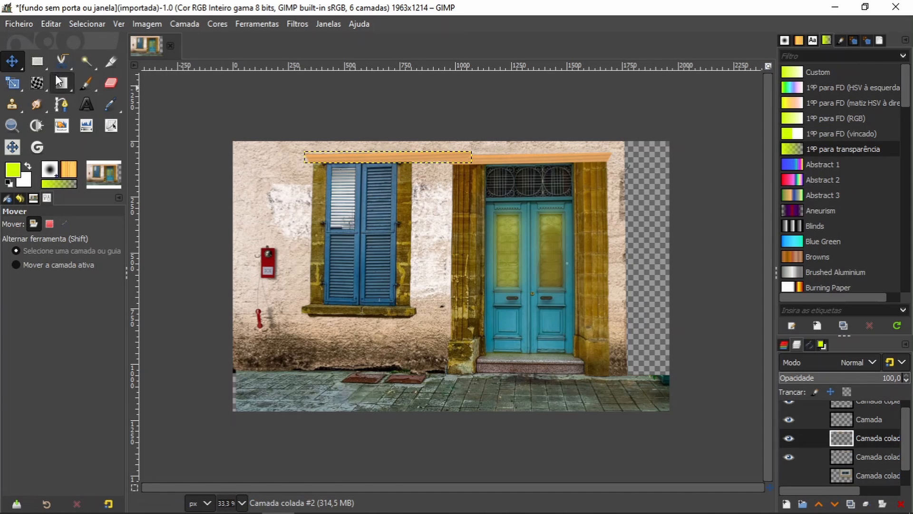
Step: Scale the copied lintel down to about 489 × 36 px to suit the window's width
{"action": "key", "text": "shift+s"}
{"action": "left_click", "coordinate": [390, 154]}
{"action": "left_click_drag", "start_coordinate": [471, 157], "coordinate": [412, 157]}
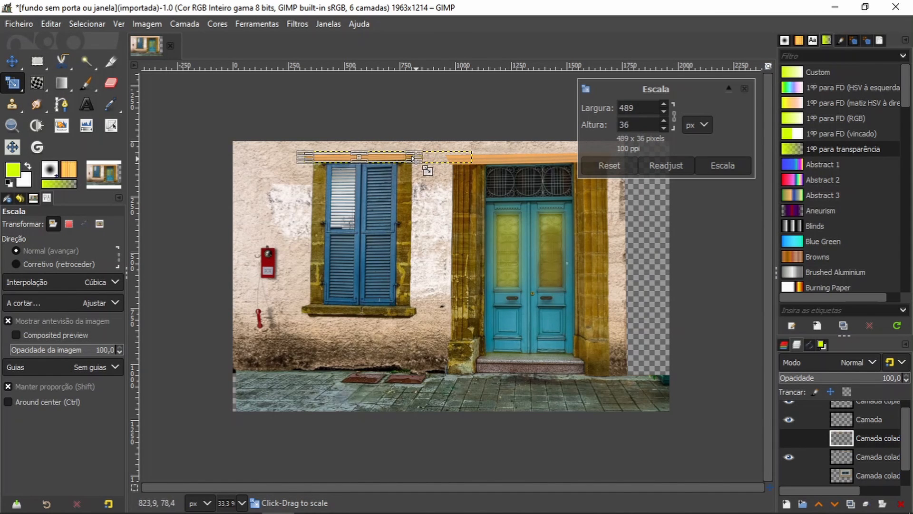
{"action": "left_click", "coordinate": [721, 166]}
Step: Nudge the window lintel slightly to the right and scale its left end inward to fit the window frame
{"action": "key", "text": "z"}
{"action": "left_click_drag", "start_coordinate": [298, 138], "coordinate": [432, 175]}
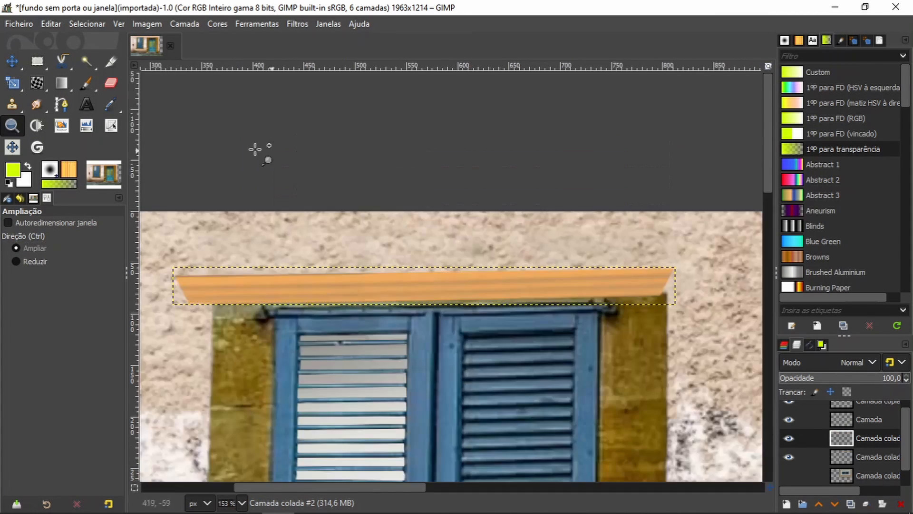
{"action": "left_click", "coordinate": [13, 62]}
{"action": "left_click_drag", "start_coordinate": [383, 282], "coordinate": [393, 281]}
{"action": "left_click", "coordinate": [13, 83]}
{"action": "left_click_drag", "start_coordinate": [181, 284], "coordinate": [193, 284]}
{"action": "left_click", "coordinate": [722, 163]}
{"action": "scroll", "coordinate": [457, 308], "scroll_direction": "down", "scroll_amount": 4}
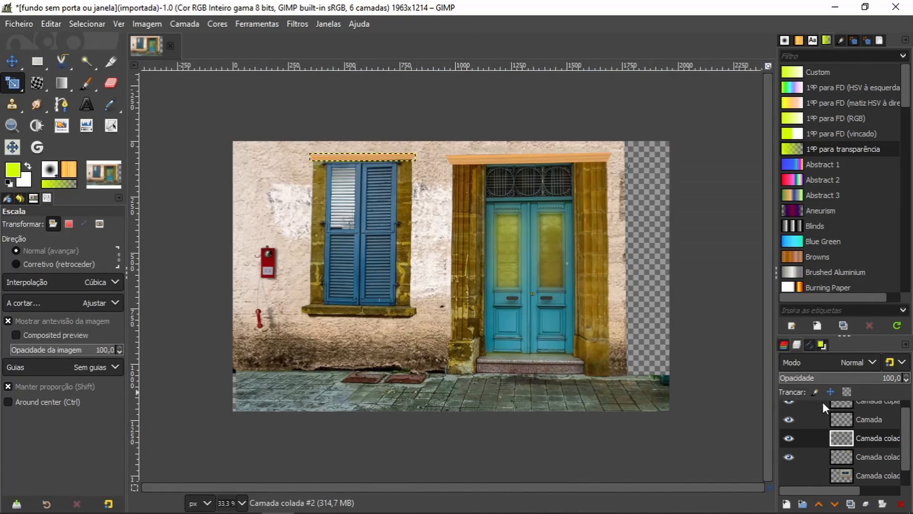
Step: Delete the leftover hidden pasted layer and merge all visible layers into one
{"action": "mouse_move", "coordinate": [906, 440]}
{"action": "left_mouse_down"}
{"action": "mouse_move", "coordinate": [908, 430]}
{"action": "mouse_move", "coordinate": [906, 455]}
{"action": "left_mouse_up"}
{"action": "left_click", "coordinate": [842, 457]}
{"action": "left_click", "coordinate": [789, 456]}
{"action": "left_click", "coordinate": [901, 504]}
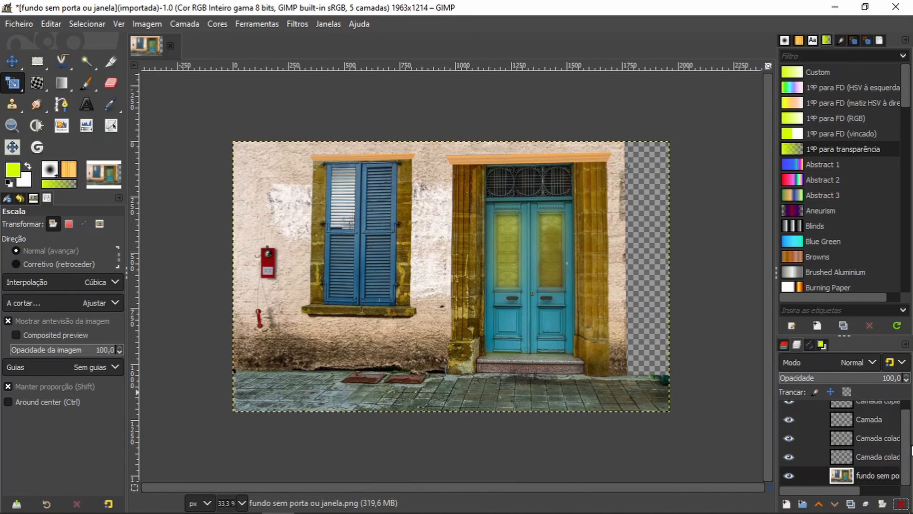
{"action": "right_click", "coordinate": [813, 474]}
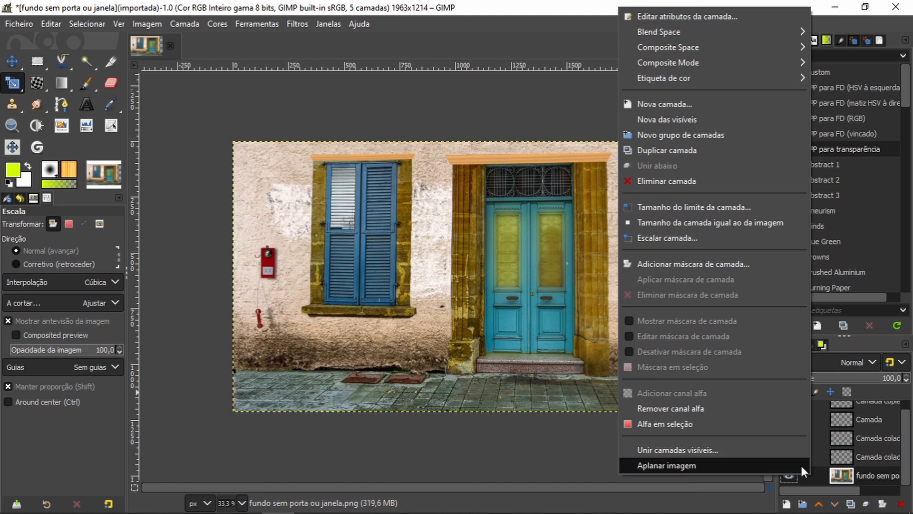
{"action": "left_click", "coordinate": [709, 452]}
{"action": "left_click", "coordinate": [718, 495]}
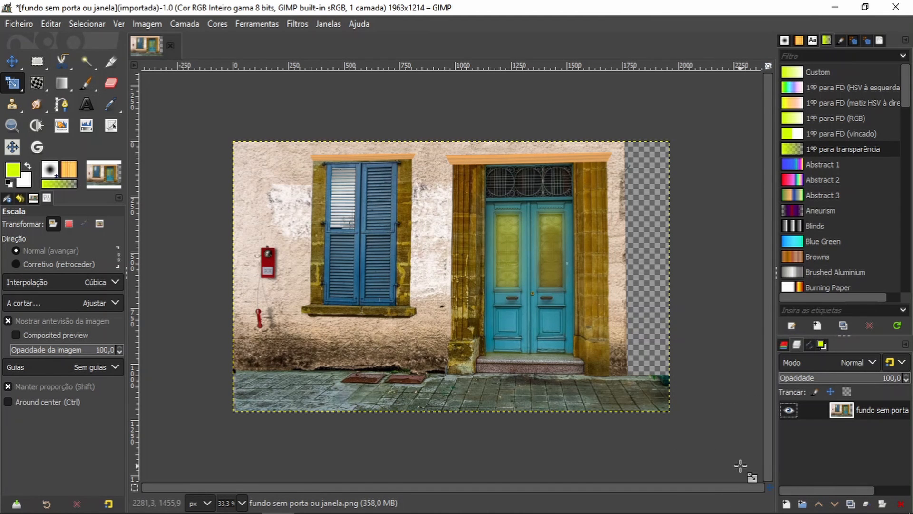
Step: Export the merged image over the existing file "fundo sem porta ou janela.png"
{"action": "left_click", "coordinate": [6, 88]}
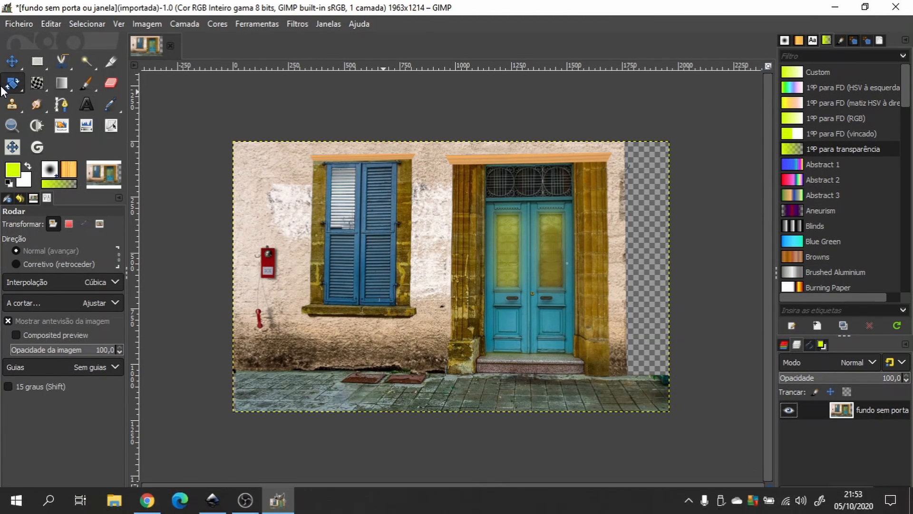
{"action": "left_click", "coordinate": [18, 24]}
{"action": "left_click", "coordinate": [80, 218]}
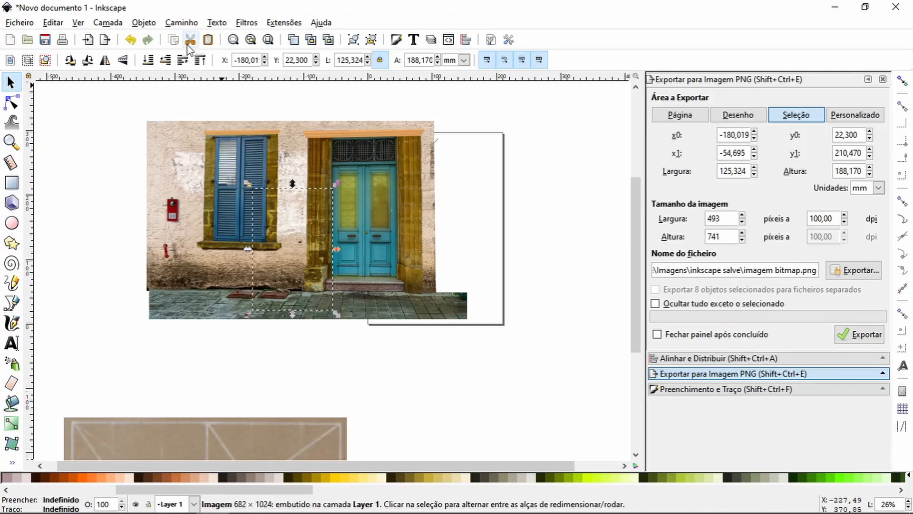
Step: Switch to Inkscape, bring the clipped beige image in front of the street scene and set its opacity to 56.5%
{"action": "left_click", "coordinate": [199, 60]}
{"action": "left_click_drag", "start_coordinate": [270, 431], "coordinate": [354, 138]}
{"action": "left_click", "coordinate": [199, 60]}
{"action": "left_click", "coordinate": [732, 390]}
{"action": "left_click", "coordinate": [779, 321]}
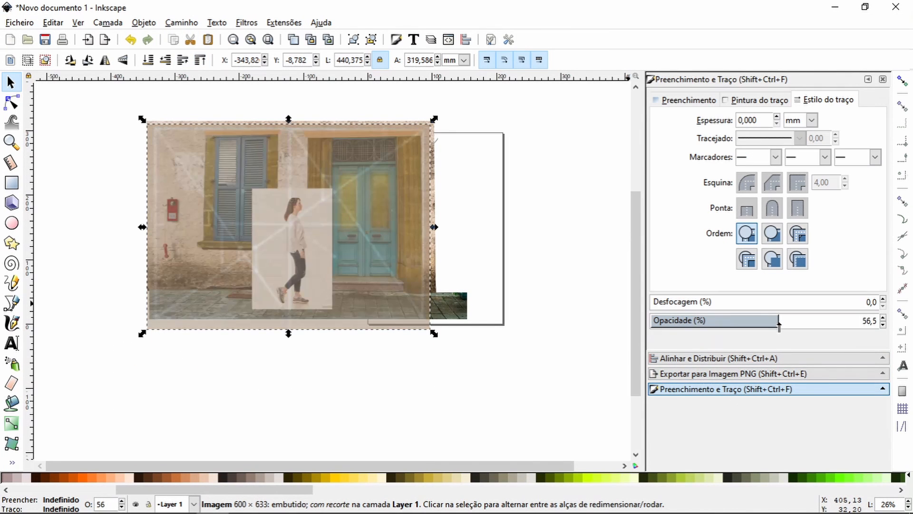
Step: Nudge the translucent image into line with the street scene, stack it behind the photos and set its opacity to 100%
{"action": "left_click", "coordinate": [11, 142]}
{"action": "left_click_drag", "start_coordinate": [128, 110], "coordinate": [447, 338]}
{"action": "left_click", "coordinate": [11, 83]}
{"action": "mouse_move", "coordinate": [349, 275]}
{"action": "left_mouse_down"}
{"action": "mouse_move", "coordinate": [341, 250]}
{"action": "mouse_move", "coordinate": [352, 272]}
{"action": "left_mouse_up"}
{"action": "key", "text": "Page_Down"}
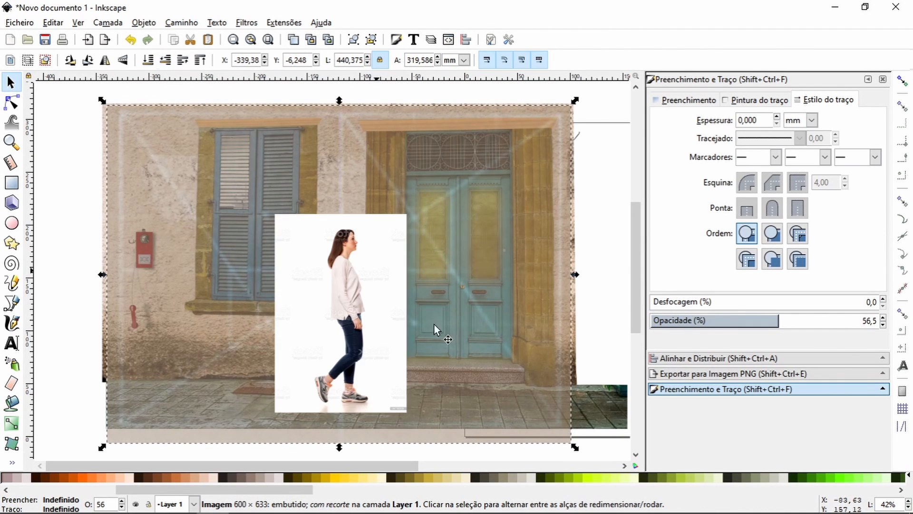
{"action": "left_click", "coordinate": [199, 60]}
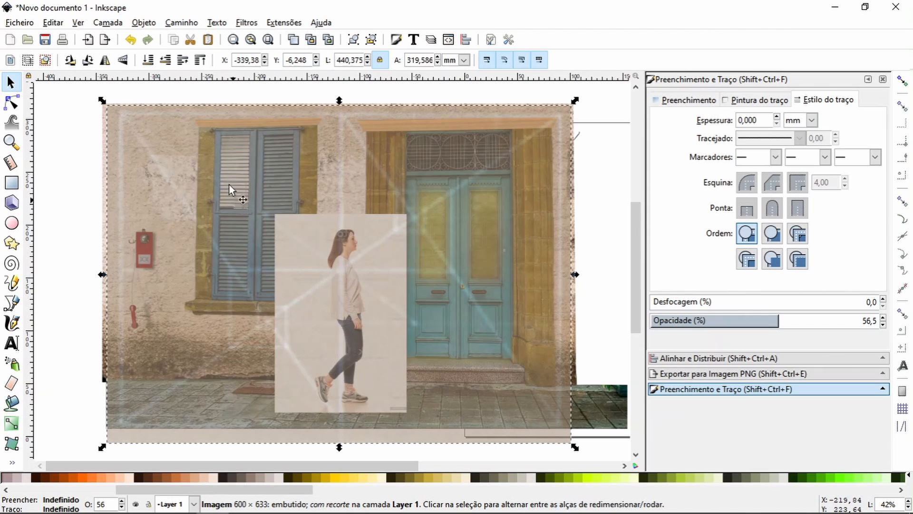
{"action": "left_click_drag", "start_coordinate": [845, 328], "coordinate": [910, 329]}
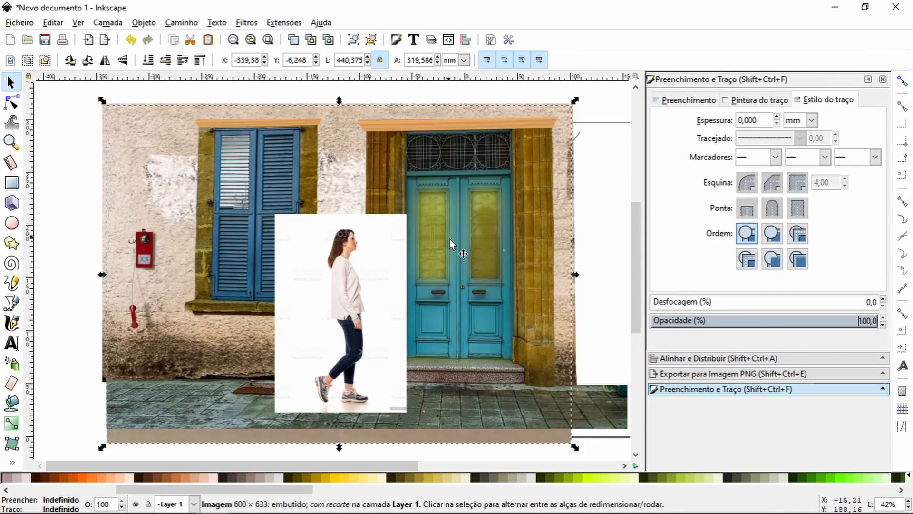
Step: Start a Bezier outline of the teal-jeans legs at the back of the sweater hem and trace down past the back pocket
{"action": "left_click", "coordinate": [12, 145]}
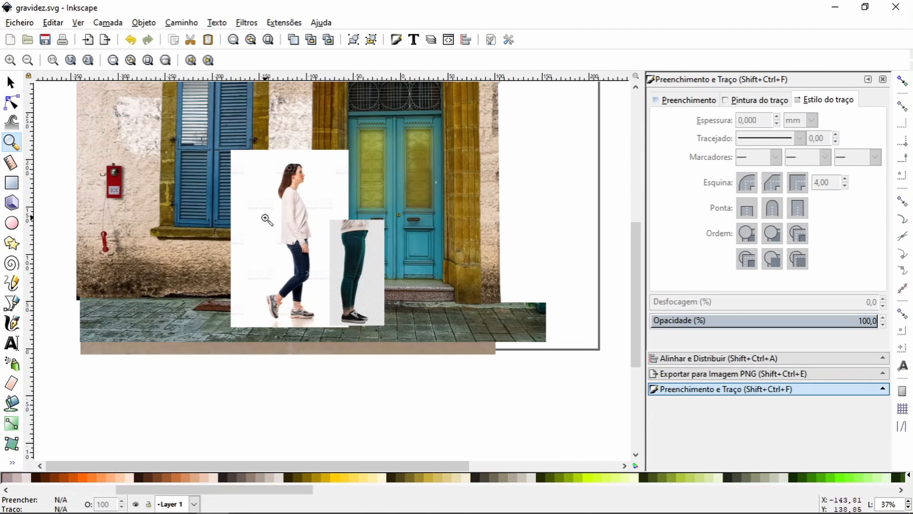
{"action": "left_click_drag", "start_coordinate": [265, 209], "coordinate": [394, 333]}
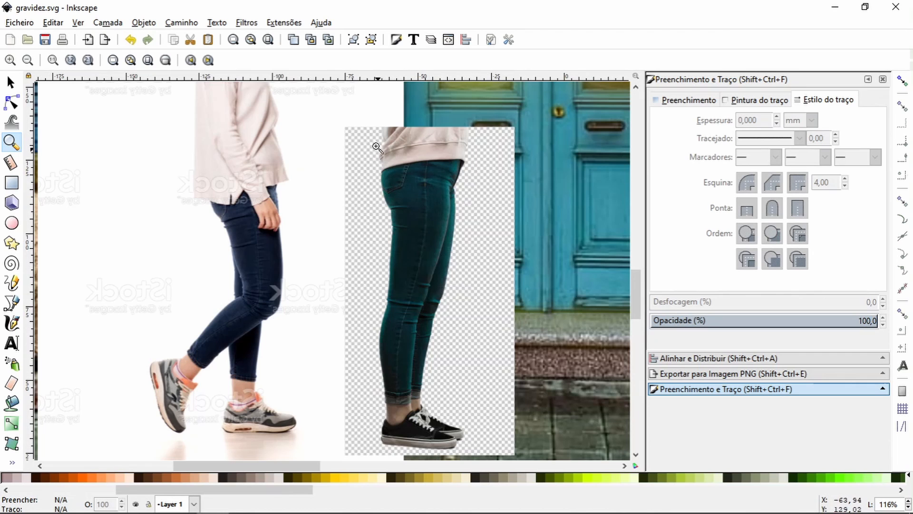
{"action": "left_click_drag", "start_coordinate": [333, 115], "coordinate": [479, 264]}
{"action": "left_click_drag", "start_coordinate": [266, 124], "coordinate": [374, 203]}
{"action": "left_click", "coordinate": [12, 303]}
{"action": "left_click_drag", "start_coordinate": [272, 151], "coordinate": [188, 244]}
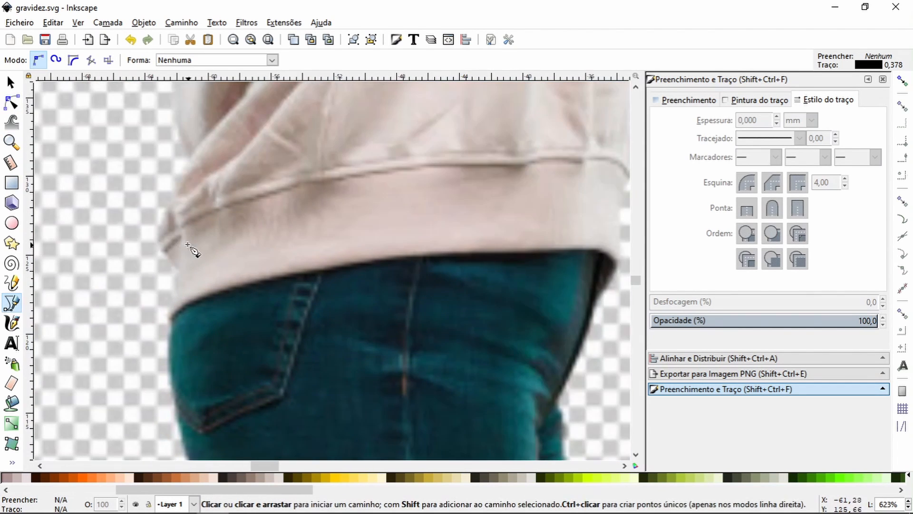
{"action": "left_click", "coordinate": [194, 172]}
{"action": "left_click", "coordinate": [170, 330]}
{"action": "key", "text": "space"}
{"action": "left_click_drag", "start_coordinate": [146, 309], "coordinate": [168, 347]}
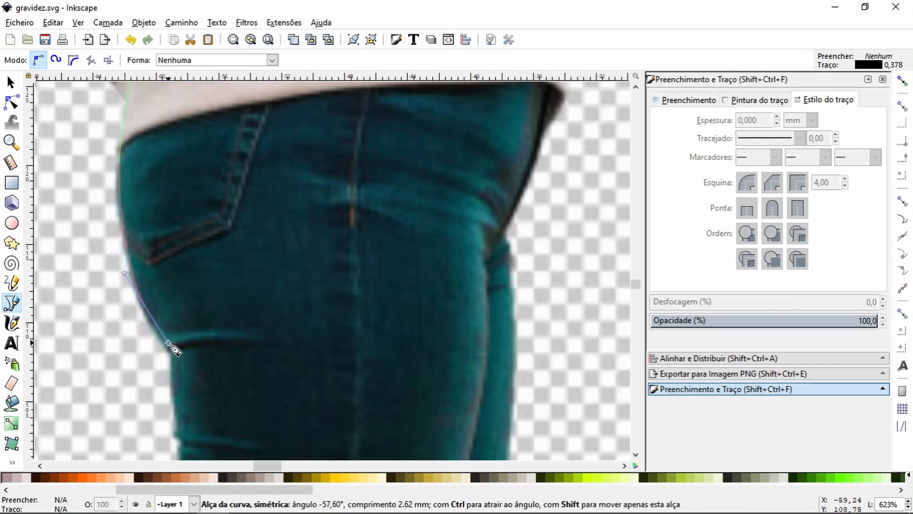
Step: Continue the outline down the back of the thigh, following the fabric creases to just above the knee
{"action": "key", "text": "space"}
{"action": "left_click", "coordinate": [279, 157]}
{"action": "left_click", "coordinate": [285, 241]}
{"action": "left_click", "coordinate": [291, 250]}
{"action": "left_click_drag", "start_coordinate": [290, 270], "coordinate": [290, 276]}
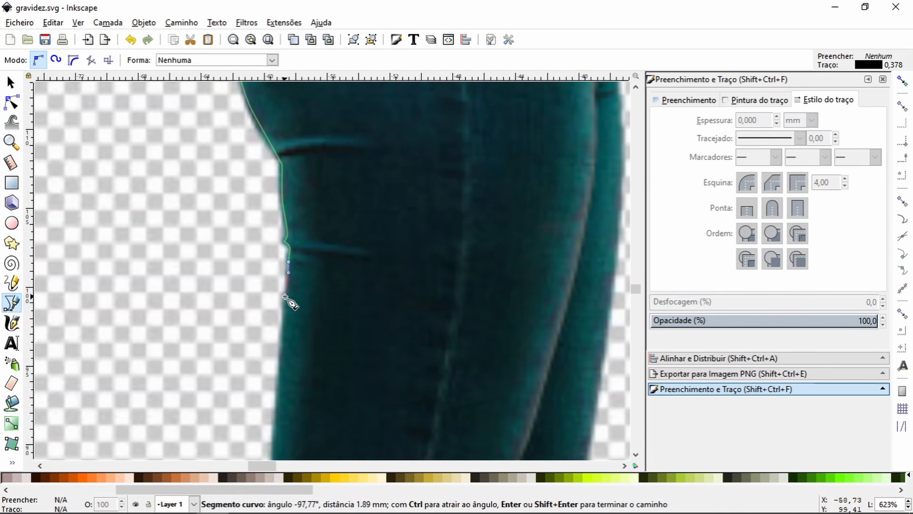
{"action": "key", "text": "space"}
{"action": "left_click", "coordinate": [172, 262]}
{"action": "key", "text": "space"}
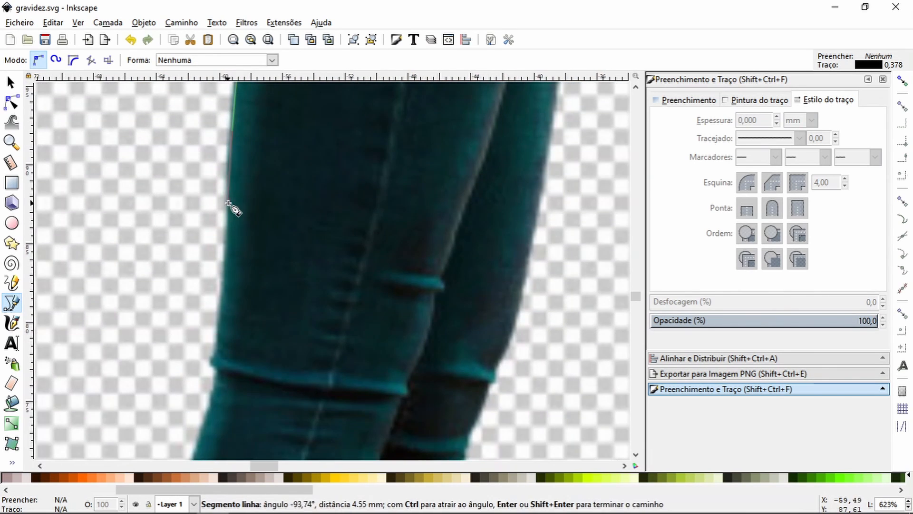
{"action": "left_click_drag", "start_coordinate": [230, 196], "coordinate": [264, 198]}
Step: Trace the outline around the crease behind the knee and down to the upper calf
{"action": "key", "text": "space"}
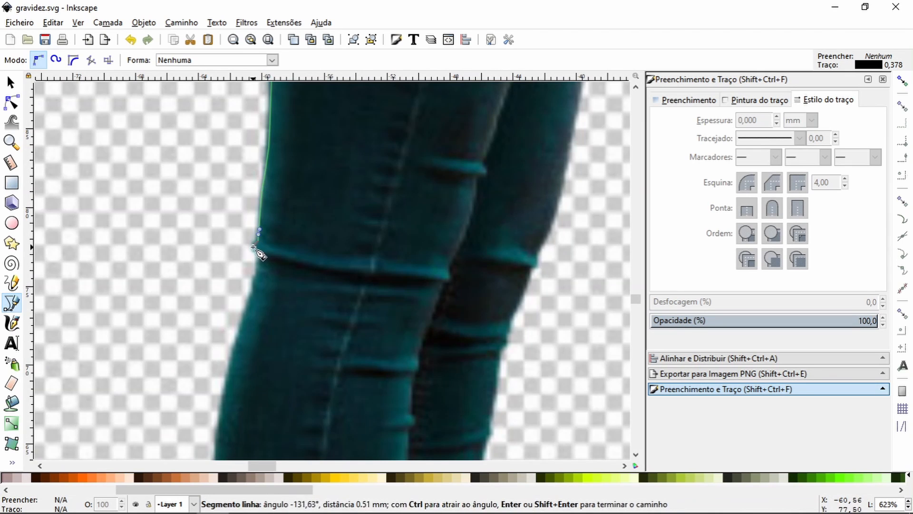
{"action": "key", "text": "space"}
{"action": "left_click_drag", "start_coordinate": [291, 144], "coordinate": [290, 185]}
{"action": "left_click", "coordinate": [277, 220]}
{"action": "key", "text": "space"}
{"action": "left_click_drag", "start_coordinate": [270, 249], "coordinate": [270, 285]}
{"action": "key", "text": "space"}
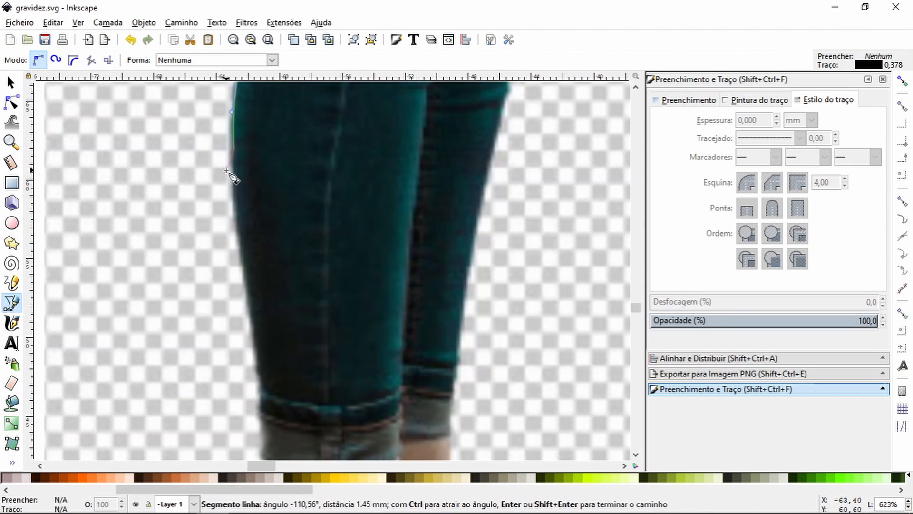
Step: Trace the outline down the back of the calf and around the rear edge of the rolled cuff
{"action": "scroll", "coordinate": [230, 176], "scroll_direction": "up", "scroll_amount": 2}
{"action": "left_click_drag", "start_coordinate": [239, 196], "coordinate": [249, 287]}
{"action": "key", "text": "space"}
{"action": "left_click", "coordinate": [202, 260]}
{"action": "key", "text": "space"}
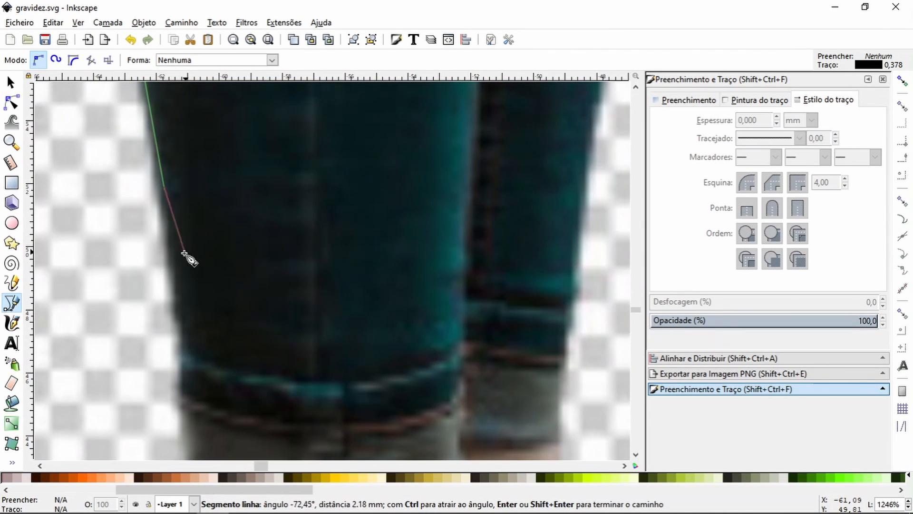
{"action": "key", "text": "space"}
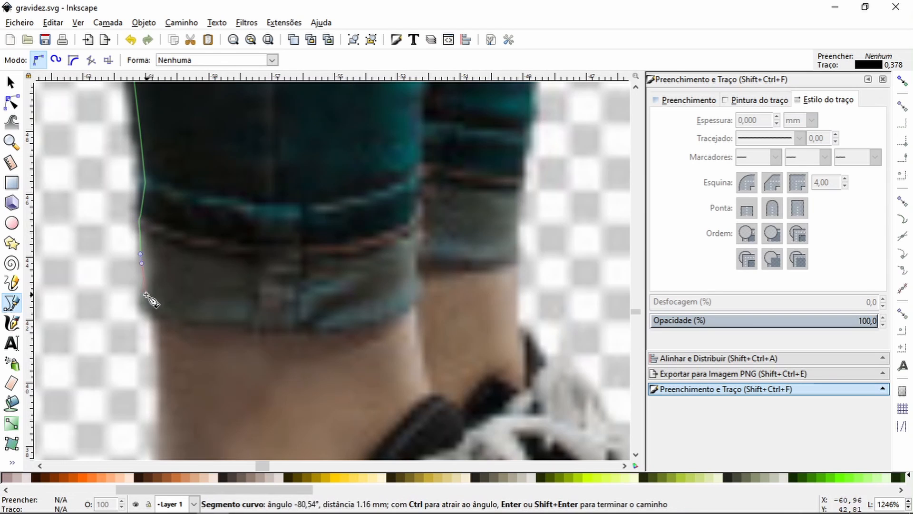
{"action": "left_click", "coordinate": [146, 311]}
{"action": "key", "text": "space"}
Step: Continue the outline down behind the ankle, across the black shoe and up to its laces
{"action": "left_click", "coordinate": [158, 184]}
{"action": "left_click", "coordinate": [160, 372]}
{"action": "key", "text": "space"}
{"action": "left_click", "coordinate": [144, 273]}
{"action": "left_click", "coordinate": [299, 269]}
{"action": "left_click", "coordinate": [355, 198]}
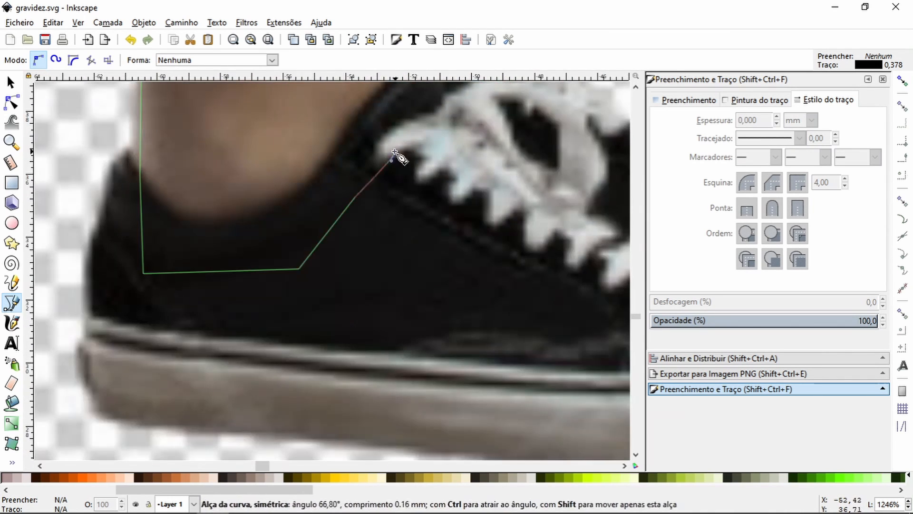
{"action": "left_click_drag", "start_coordinate": [391, 161], "coordinate": [395, 154]}
{"action": "key", "text": "space"}
Step: Trace up between the two ankles and along the front edge of the near leg's rolled cuff
{"action": "left_click_drag", "start_coordinate": [255, 232], "coordinate": [254, 228]}
{"action": "left_click", "coordinate": [257, 207]}
{"action": "left_click", "coordinate": [265, 191]}
{"action": "double_click", "coordinate": [257, 170]}
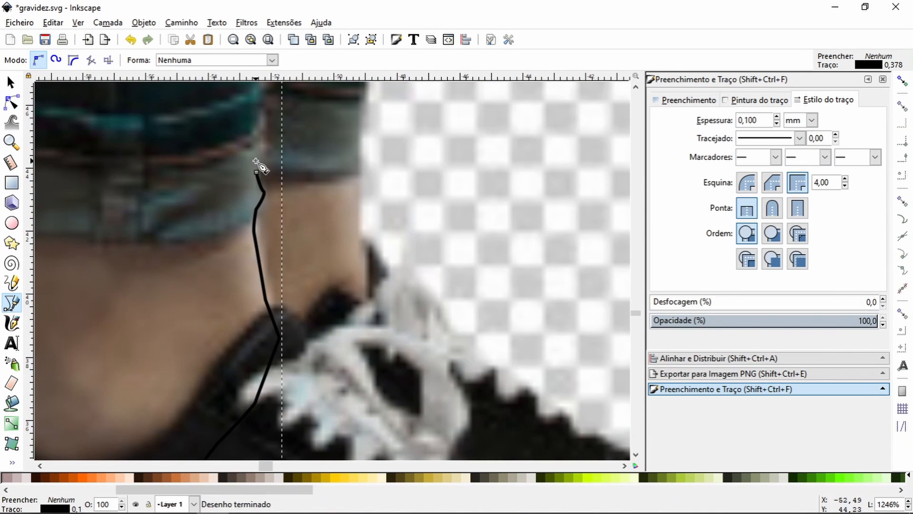
{"action": "left_click", "coordinate": [258, 170]}
{"action": "left_click_drag", "start_coordinate": [263, 153], "coordinate": [262, 146]}
{"action": "left_click", "coordinate": [262, 133]}
Step: Continue the outline above the cuff along the front edge of the near shin
{"action": "key", "text": "space"}
{"action": "left_click", "coordinate": [228, 257]}
{"action": "key", "text": "space"}
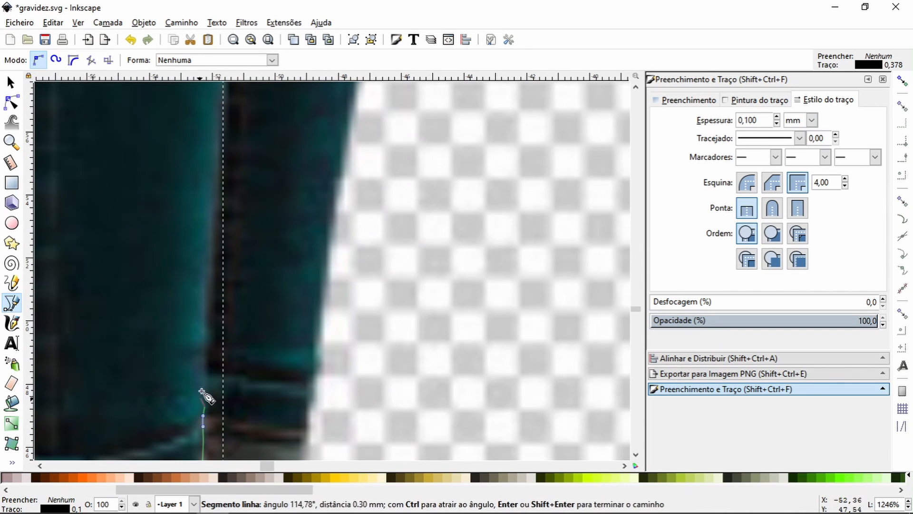
{"action": "left_click_drag", "start_coordinate": [201, 298], "coordinate": [203, 289]}
{"action": "left_click", "coordinate": [211, 230]}
{"action": "key", "text": "space"}
{"action": "double_click", "coordinate": [262, 221]}
{"action": "key", "text": "space"}
Step: Resume the outline from its open end and trace up the near shin's front edge towards the knee
{"action": "left_click", "coordinate": [14, 104]}
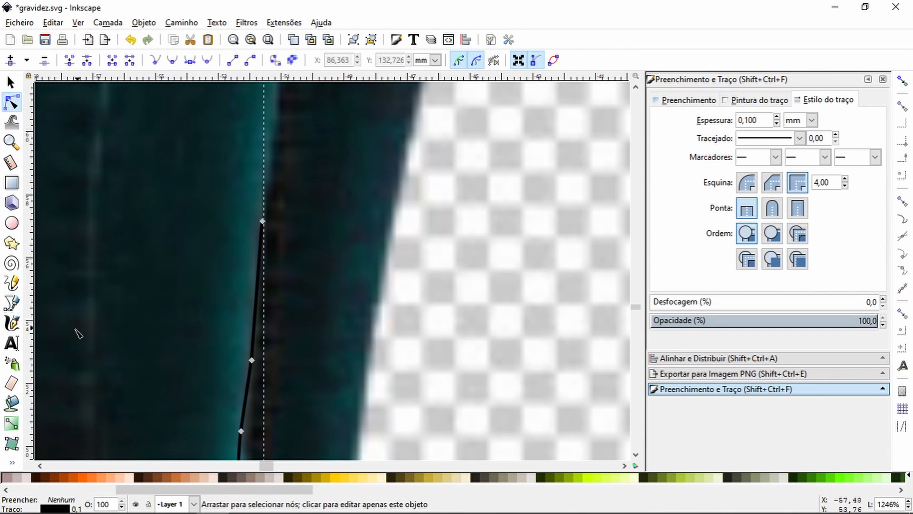
{"action": "left_click", "coordinate": [12, 303]}
{"action": "double_click", "coordinate": [264, 220]}
{"action": "left_click", "coordinate": [16, 104]}
{"action": "left_click", "coordinate": [259, 256]}
{"action": "left_click", "coordinate": [13, 303]}
{"action": "left_click", "coordinate": [262, 221]}
{"action": "key", "text": "space"}
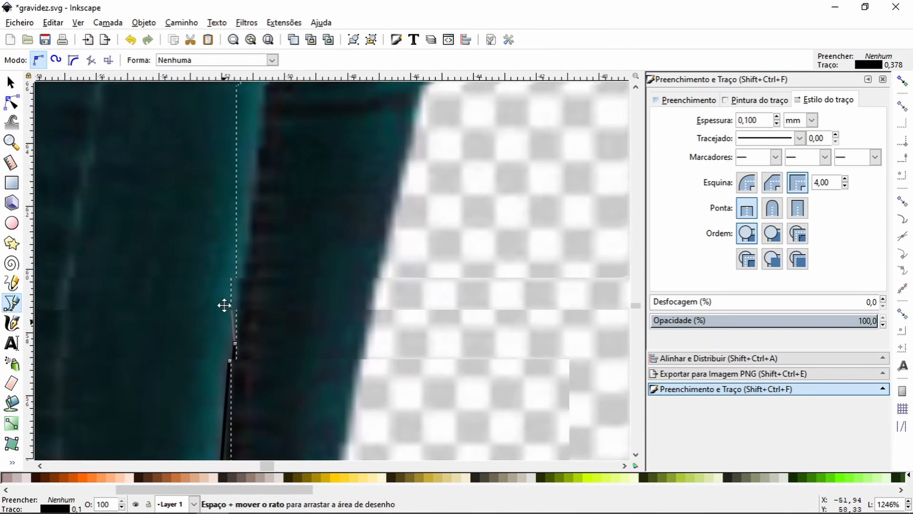
{"action": "left_click", "coordinate": [245, 265]}
{"action": "left_click", "coordinate": [252, 169]}
{"action": "key", "text": "space"}
Step: Trace the outline around the fabric creases at the front of the near knee
{"action": "left_click_drag", "start_coordinate": [201, 267], "coordinate": [205, 249]}
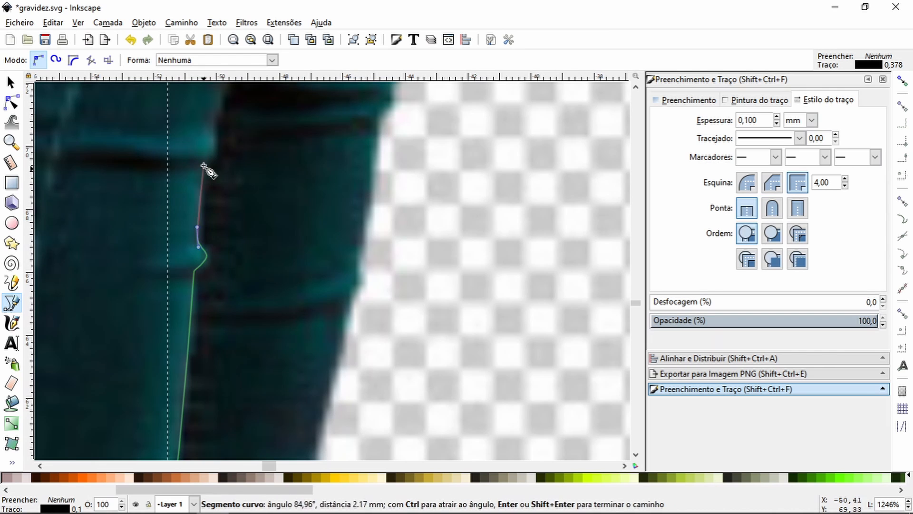
{"action": "left_click", "coordinate": [203, 167]}
{"action": "left_click_drag", "start_coordinate": [211, 153], "coordinate": [212, 138]}
{"action": "key", "text": "space"}
{"action": "left_click", "coordinate": [173, 283]}
{"action": "left_click_drag", "start_coordinate": [183, 246], "coordinate": [185, 233]}
{"action": "left_click_drag", "start_coordinate": [203, 195], "coordinate": [206, 183]}
{"action": "key", "text": "space"}
Step: Extend the outline from above the knee onto the near leg's lower thigh
{"action": "left_click_drag", "start_coordinate": [222, 279], "coordinate": [257, 275]}
{"action": "key", "text": "space"}
{"action": "key", "text": "space"}
{"action": "left_click_drag", "start_coordinate": [266, 210], "coordinate": [295, 209]}
{"action": "left_click", "coordinate": [280, 230]}
{"action": "left_click_drag", "start_coordinate": [295, 197], "coordinate": [300, 185]}
Step: Continue the outline up the edge between the near and far thighs, past mid-thigh
{"action": "key", "text": "space"}
{"action": "left_click", "coordinate": [258, 242]}
{"action": "left_click", "coordinate": [283, 176]}
{"action": "key", "text": "space"}
{"action": "left_click", "coordinate": [231, 243]}
{"action": "left_click", "coordinate": [250, 183]}
{"action": "key", "text": "space"}
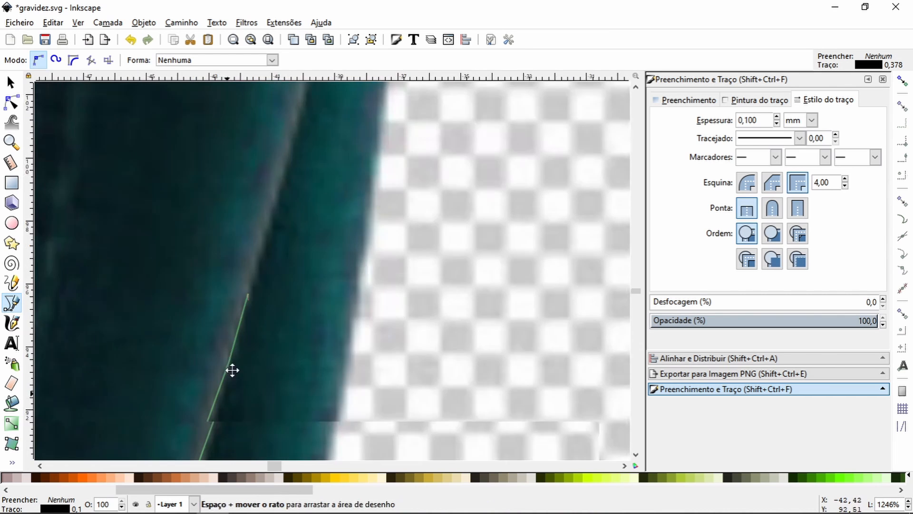
{"action": "left_click", "coordinate": [259, 256]}
{"action": "left_click", "coordinate": [283, 180]}
Step: Curve the outline up the near leg's upper thigh to the fold where the far leg disappears
{"action": "key", "text": "space"}
{"action": "left_click", "coordinate": [312, 273]}
{"action": "left_click", "coordinate": [328, 207]}
{"action": "key", "text": "space"}
{"action": "left_click_drag", "start_coordinate": [365, 217], "coordinate": [368, 201]}
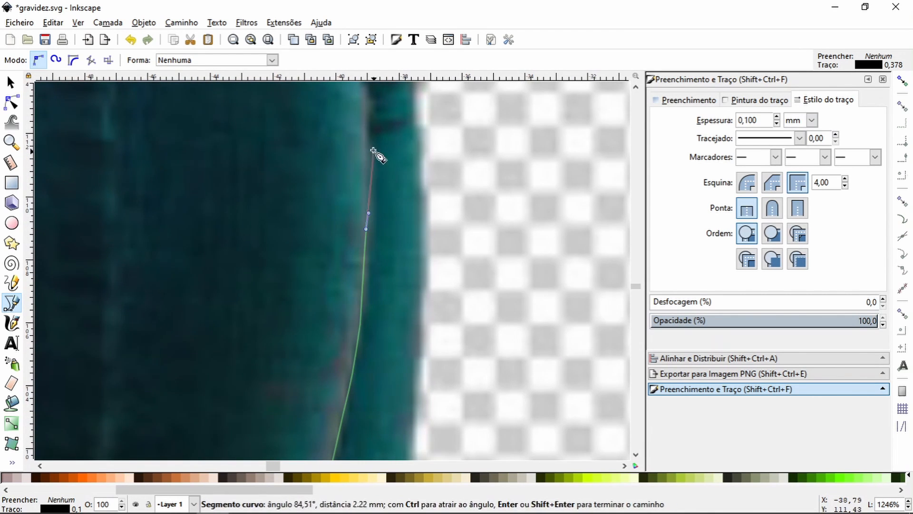
{"action": "left_click", "coordinate": [365, 133]}
{"action": "key", "text": "space"}
Step: Trace up the front of the hip and back across the sweater hem, closing the outline at its starting point
{"action": "key", "text": "space"}
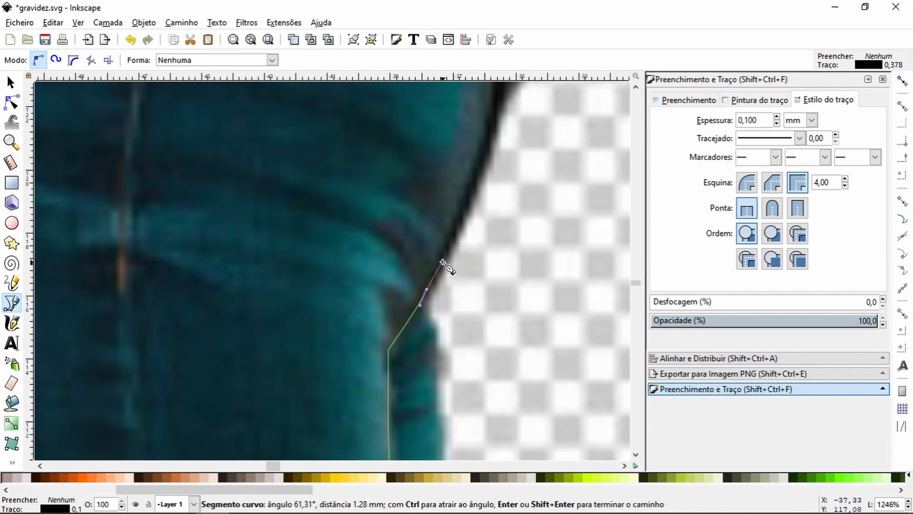
{"action": "left_click", "coordinate": [464, 224]}
{"action": "key", "text": "space"}
{"action": "left_click_drag", "start_coordinate": [374, 321], "coordinate": [377, 301]}
{"action": "left_click", "coordinate": [415, 149]}
{"action": "key", "text": "space"}
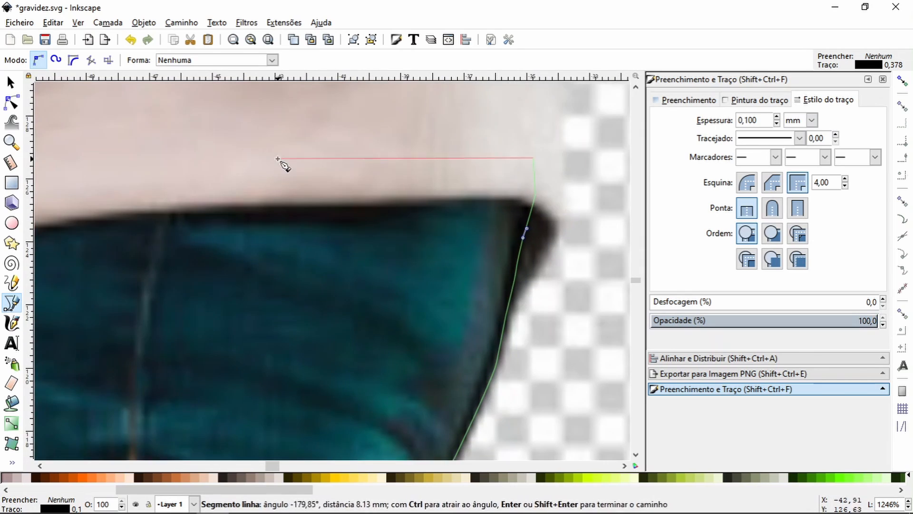
Step: Cut the near leg out of the photo with the traced outline and move it onto the walking woman's photo
{"action": "key", "text": "space"}
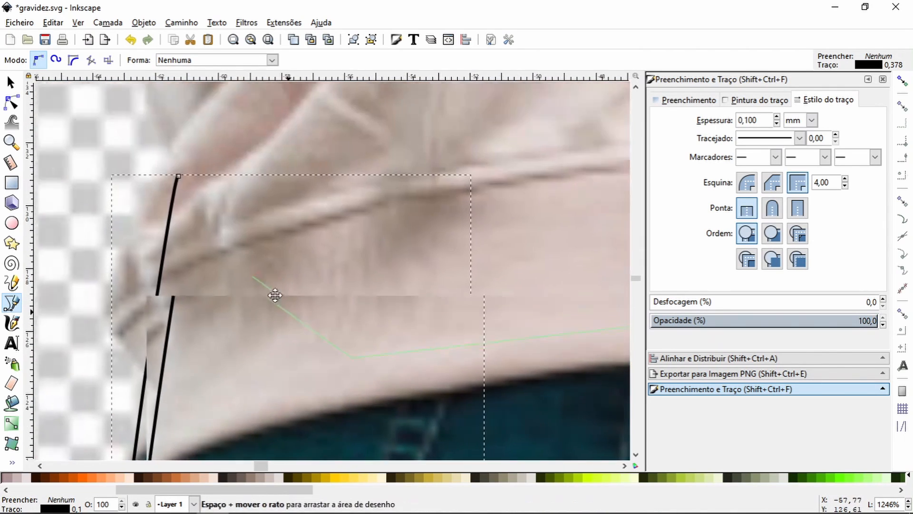
{"action": "left_click", "coordinate": [262, 299]}
{"action": "left_click", "coordinate": [188, 202]}
{"action": "left_click", "coordinate": [11, 142]}
{"action": "left_click", "coordinate": [27, 60]}
{"action": "left_click", "coordinate": [27, 60]}
{"action": "left_click", "coordinate": [27, 59]}
{"action": "left_click", "coordinate": [11, 83]}
{"action": "key", "text": "space"}
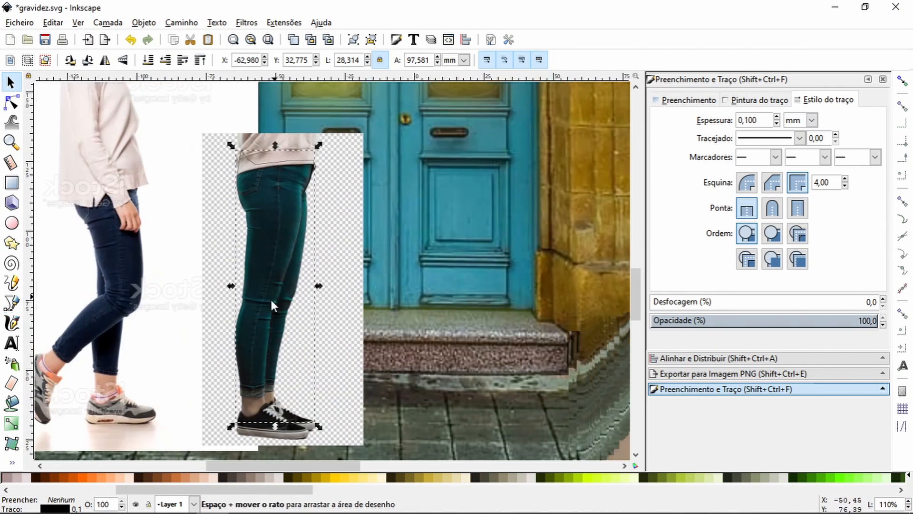
{"action": "left_click", "coordinate": [271, 300], "text": "shift"}
{"action": "left_click_drag", "start_coordinate": [270, 245], "coordinate": [105, 263]}
{"action": "left_click", "coordinate": [105, 262]}
Step: Set the leg cutout's rotation centre at the hip, rotate it slightly and nudge it into place
{"action": "left_click_drag", "start_coordinate": [111, 303], "coordinate": [75, 191]}
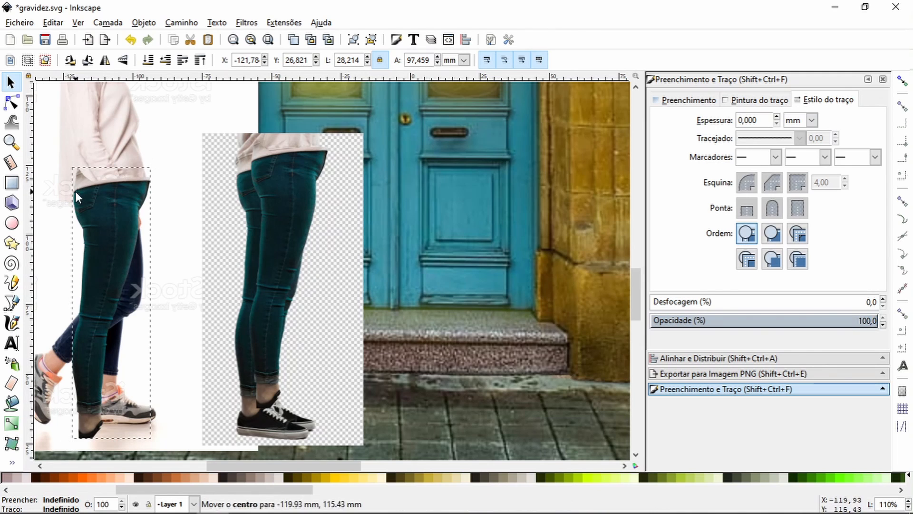
{"action": "left_click_drag", "start_coordinate": [154, 442], "coordinate": [167, 437]}
{"action": "left_click_drag", "start_coordinate": [114, 235], "coordinate": [114, 231]}
Step: Place the second leg cutout over the first and rotate it about the hip so the legs spread apart
{"action": "left_click_drag", "start_coordinate": [281, 222], "coordinate": [116, 246]}
{"action": "left_click", "coordinate": [117, 247]}
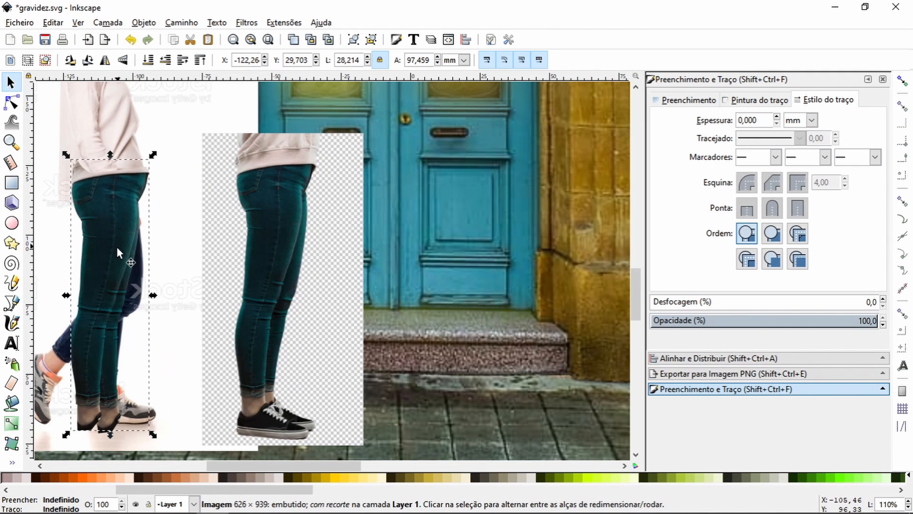
{"action": "left_click_drag", "start_coordinate": [112, 297], "coordinate": [73, 185]}
{"action": "left_click_drag", "start_coordinate": [152, 435], "coordinate": [211, 409]}
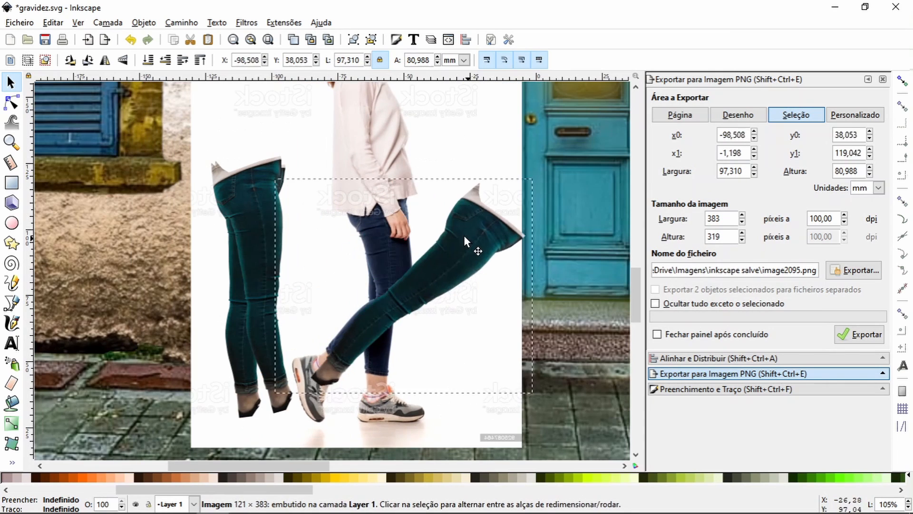
Step: Align the extra leg image with the walking woman's bent lower leg and set its opacity to 35.6%
{"action": "left_click_drag", "start_coordinate": [521, 195], "coordinate": [480, 266]}
{"action": "left_click", "coordinate": [783, 389]}
{"action": "left_click_drag", "start_coordinate": [780, 322], "coordinate": [732, 321]}
{"action": "left_click", "coordinate": [12, 142]}
{"action": "left_click_drag", "start_coordinate": [336, 226], "coordinate": [469, 365]}
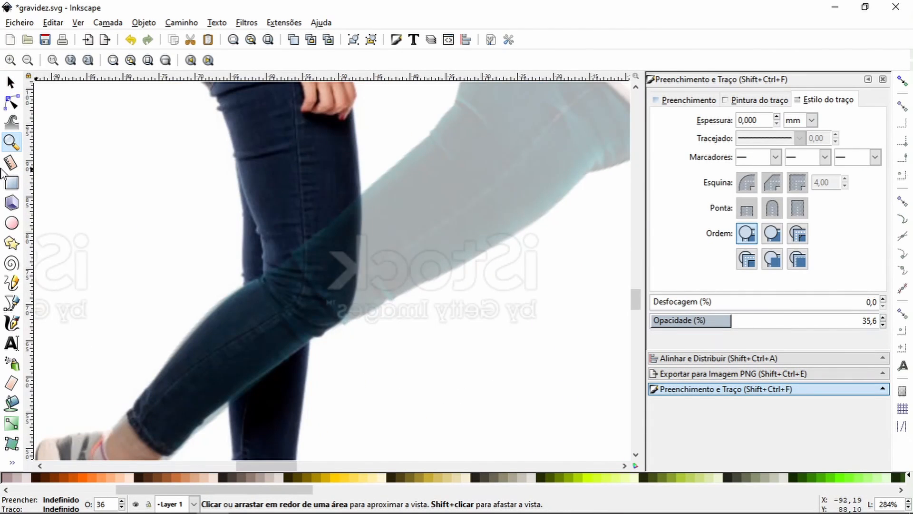
Step: Start a Bezier outline under the bent knee, following its front edge and crossing back behind the calf
{"action": "left_click", "coordinate": [11, 303]}
{"action": "left_click", "coordinate": [328, 337]}
{"action": "left_click_drag", "start_coordinate": [355, 311], "coordinate": [361, 291]}
{"action": "left_click", "coordinate": [362, 195]}
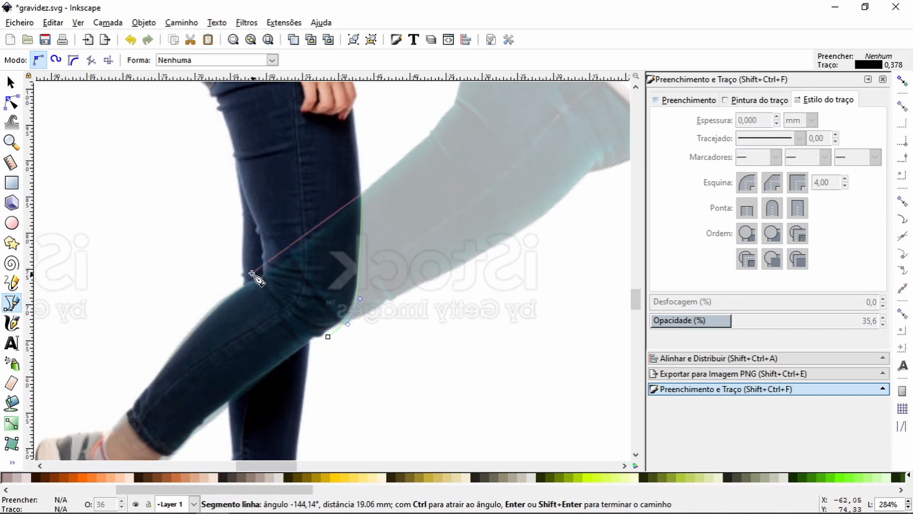
{"action": "left_click", "coordinate": [252, 268]}
{"action": "left_click", "coordinate": [140, 320]}
Step: Continue the outline around the raised ankle and back beneath the calf, closing it under the knee
{"action": "key", "text": "space"}
{"action": "left_click", "coordinate": [206, 257]}
{"action": "left_click", "coordinate": [226, 322]}
{"action": "left_click", "coordinate": [298, 346]}
{"action": "left_click", "coordinate": [329, 315]}
{"action": "left_click", "coordinate": [393, 257]}
{"action": "left_click", "coordinate": [451, 172]}
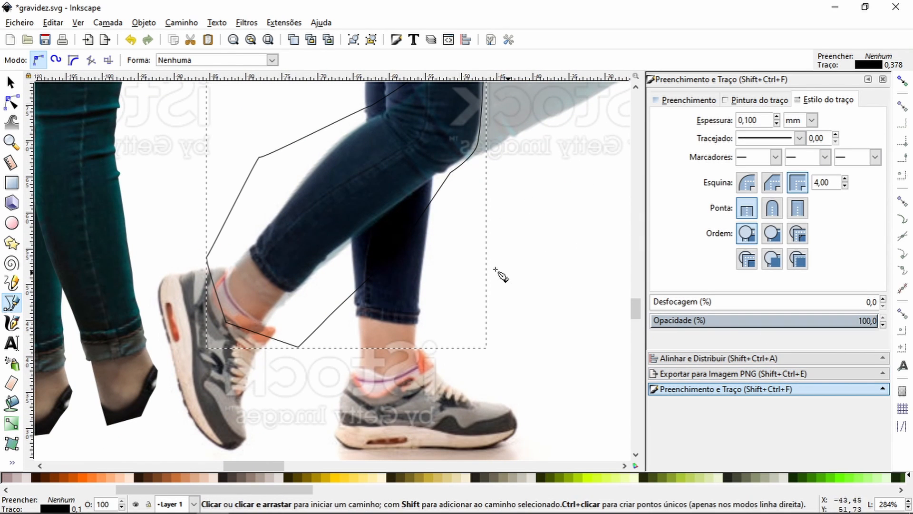
Step: Restore the translucent leg's opacity to 100% and adjust the outline's nodes around the ankle
{"action": "left_click", "coordinate": [11, 82]}
{"action": "left_click", "coordinate": [409, 138]}
{"action": "left_click_drag", "start_coordinate": [714, 324], "coordinate": [880, 323]}
{"action": "left_click", "coordinate": [12, 102]}
{"action": "left_click_drag", "start_coordinate": [215, 288], "coordinate": [225, 347]}
{"action": "left_click", "coordinate": [216, 291]}
Step: Clip the leg image to the lower-leg outline
{"action": "left_click", "coordinate": [11, 82]}
{"action": "left_click", "coordinate": [522, 107], "text": "shift"}
{"action": "right_click", "coordinate": [521, 107]}
{"action": "left_click", "coordinate": [556, 266]}
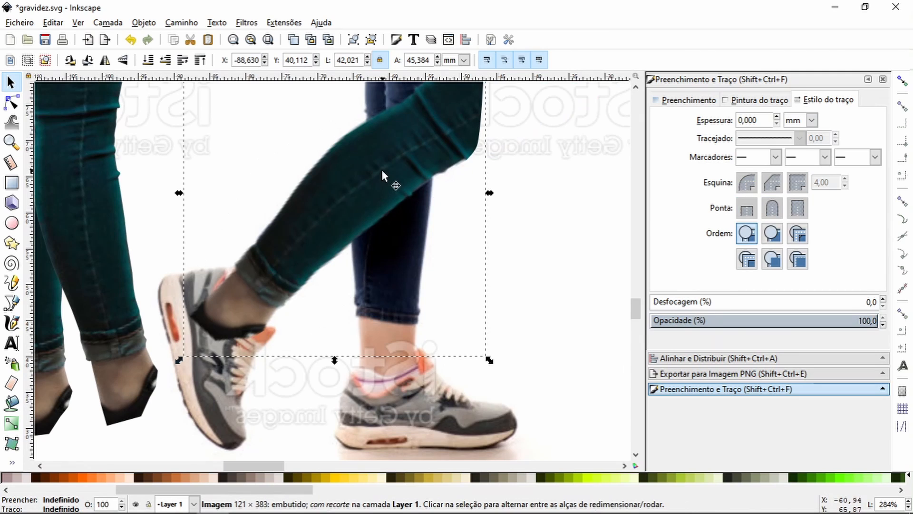
Step: Move the clipped lower leg over the knees of the standing teal-jeans legs
{"action": "left_click", "coordinate": [11, 142]}
{"action": "double_click", "coordinate": [28, 59]}
{"action": "double_click", "coordinate": [28, 60]}
{"action": "left_click", "coordinate": [11, 82]}
{"action": "left_click_drag", "start_coordinate": [351, 240], "coordinate": [258, 244]}
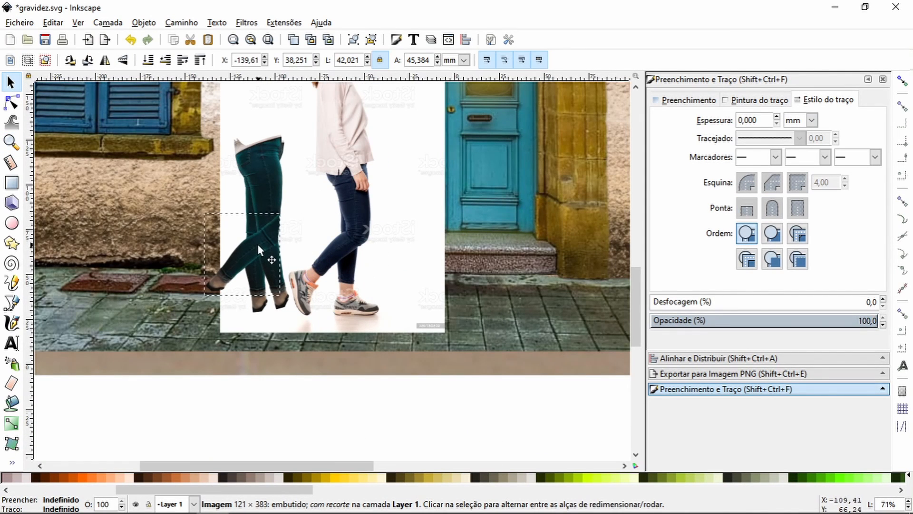
Step: Restack the overlapping leg cutouts and rotate one standing leg to meet the bent lower leg
{"action": "left_click", "coordinate": [11, 142]}
{"action": "left_click_drag", "start_coordinate": [186, 181], "coordinate": [323, 329]}
{"action": "key", "text": "space"}
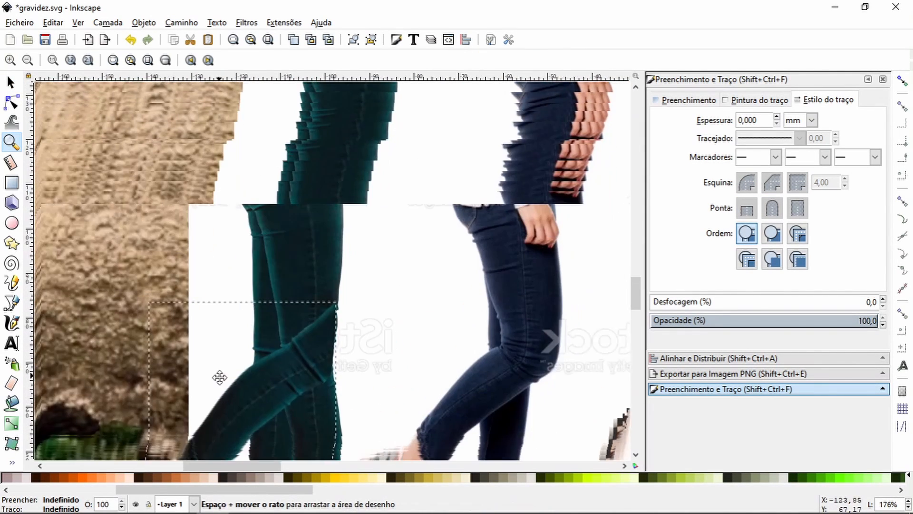
{"action": "left_click", "coordinate": [11, 82]}
{"action": "left_click", "coordinate": [214, 153]}
{"action": "key", "text": "Home"}
{"action": "left_click", "coordinate": [213, 153]}
{"action": "left_click_drag", "start_coordinate": [213, 152], "coordinate": [280, 179]}
{"action": "left_click_drag", "start_coordinate": [213, 377], "coordinate": [179, 371]}
Step: Move the standing leg's rotation centre up to the hip and refine its angle
{"action": "key", "text": "space"}
{"action": "left_click_drag", "start_coordinate": [264, 209], "coordinate": [259, 201]}
{"action": "left_click_drag", "start_coordinate": [230, 314], "coordinate": [191, 140]}
{"action": "key", "text": "space"}
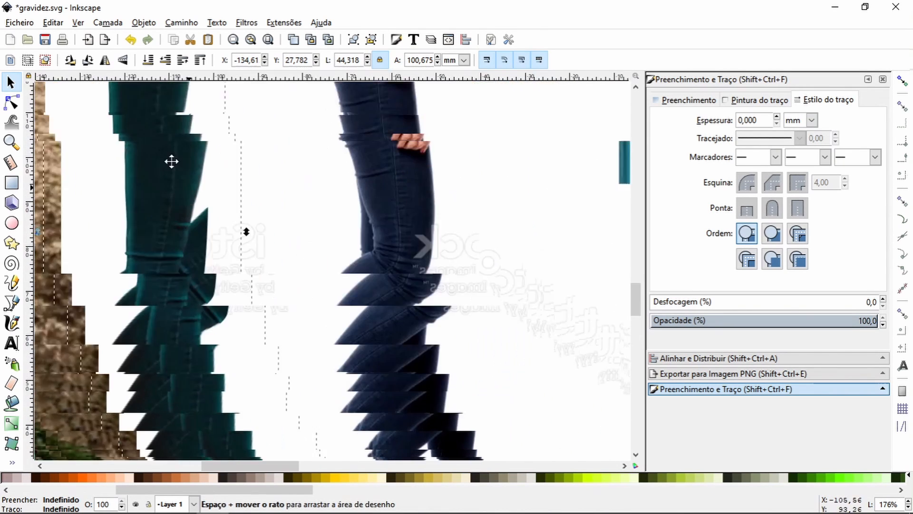
{"action": "key", "text": "minus"}
{"action": "left_click_drag", "start_coordinate": [261, 391], "coordinate": [299, 379]}
Step: Start a Bezier outline down the front of the overlapping knees and curve it beneath the bent knee
{"action": "left_click", "coordinate": [11, 142]}
{"action": "left_click_drag", "start_coordinate": [154, 194], "coordinate": [284, 302]}
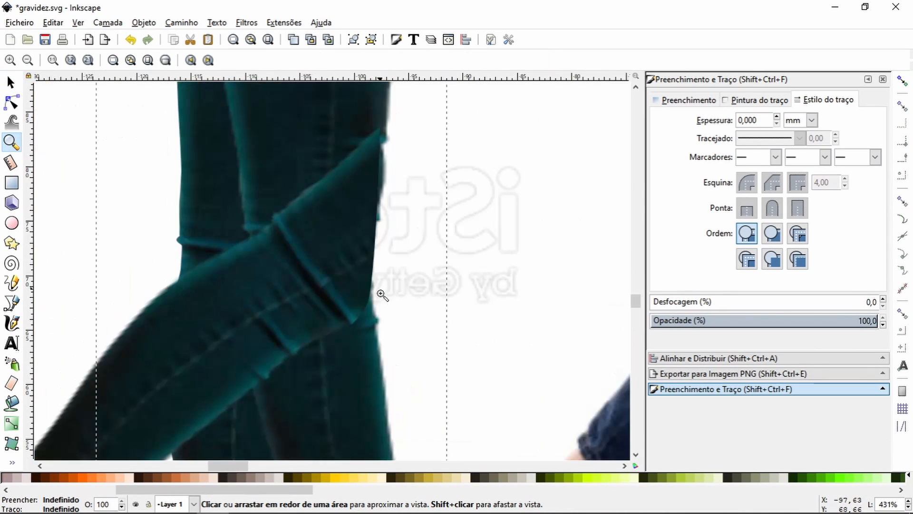
{"action": "left_click", "coordinate": [11, 303]}
{"action": "left_click", "coordinate": [389, 136]}
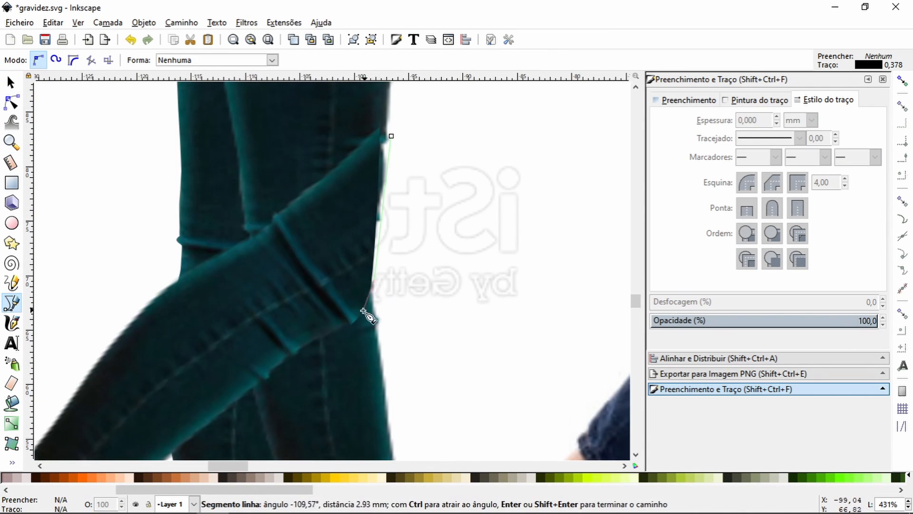
{"action": "mouse_move", "coordinate": [372, 309]}
{"action": "left_mouse_down"}
{"action": "mouse_move", "coordinate": [367, 327]}
{"action": "mouse_move", "coordinate": [332, 332]}
{"action": "mouse_move", "coordinate": [374, 318]}
{"action": "left_mouse_up"}
{"action": "key", "text": "Return"}
{"action": "left_click", "coordinate": [12, 102]}
{"action": "left_click", "coordinate": [11, 303]}
{"action": "left_click", "coordinate": [332, 331]}
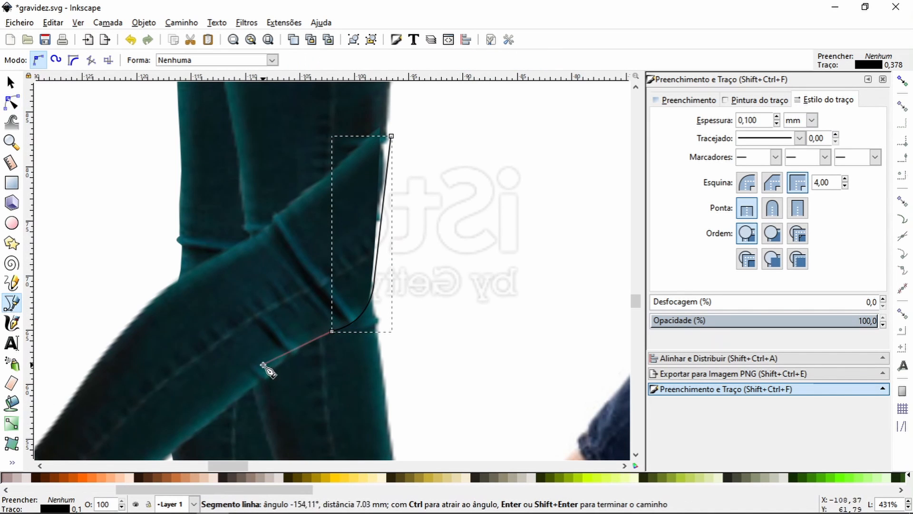
Step: Continue the clipping outline beneath the bent knee and up along the back of the teal-jeans thigh
{"action": "left_click", "coordinate": [263, 364]}
{"action": "left_click", "coordinate": [243, 368]}
{"action": "left_click", "coordinate": [238, 236]}
{"action": "left_click", "coordinate": [233, 169]}
{"action": "key", "text": "space"}
{"action": "left_click", "coordinate": [196, 150]}
{"action": "key", "text": "space"}
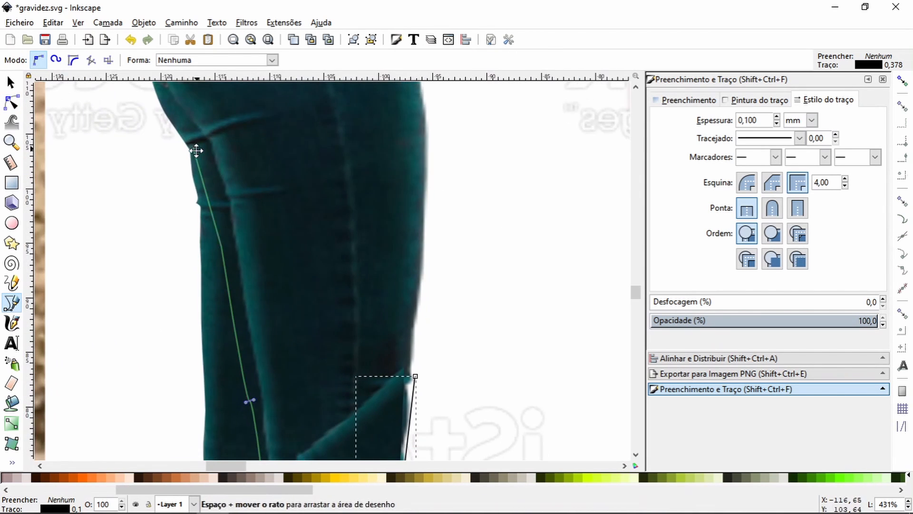
Step: Carry the outline around the outside of the hips and down the front, closing it at the knee
{"action": "left_click", "coordinate": [208, 365]}
{"action": "left_click", "coordinate": [202, 191]}
{"action": "left_click", "coordinate": [406, 190]}
{"action": "left_click", "coordinate": [532, 152]}
{"action": "left_click", "coordinate": [532, 352]}
{"action": "key", "text": "space"}
{"action": "left_click", "coordinate": [343, 355]}
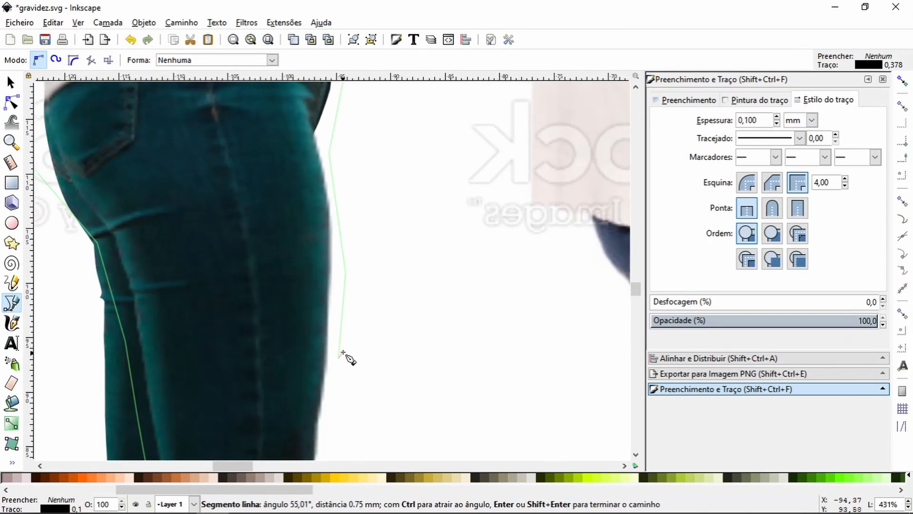
{"action": "key", "text": "space"}
{"action": "left_click", "coordinate": [240, 237]}
{"action": "left_click", "coordinate": [10, 81]}
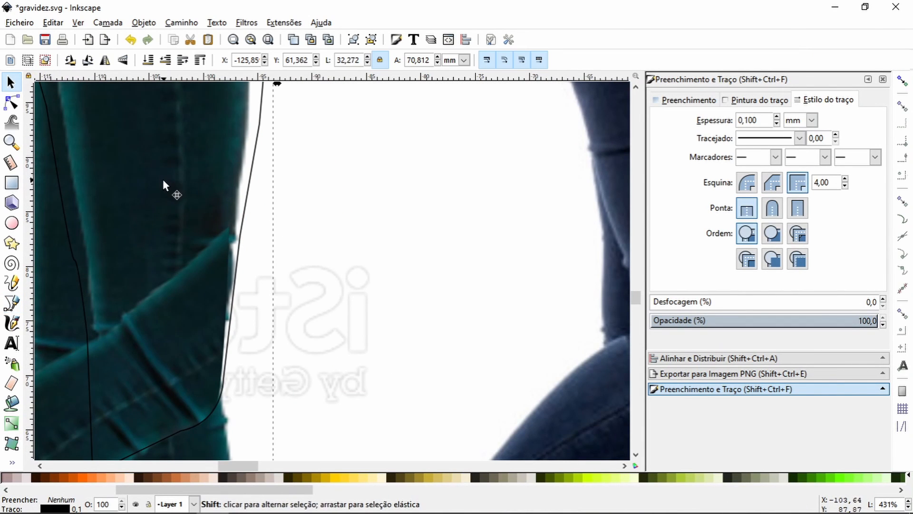
Step: Clip the teal-jeans leg cutout to the closed outline and inspect the joined legs beside the reference woman
{"action": "left_click", "coordinate": [162, 180], "text": "shift"}
{"action": "key", "text": "ctrl+7"}
{"action": "left_click", "coordinate": [10, 146]}
{"action": "left_click", "coordinate": [28, 60]}
{"action": "left_click", "coordinate": [28, 60]}
{"action": "left_click", "coordinate": [27, 60]}
{"action": "left_click", "coordinate": [28, 60]}
{"action": "left_click", "coordinate": [28, 60]}
{"action": "left_click", "coordinate": [28, 60]}
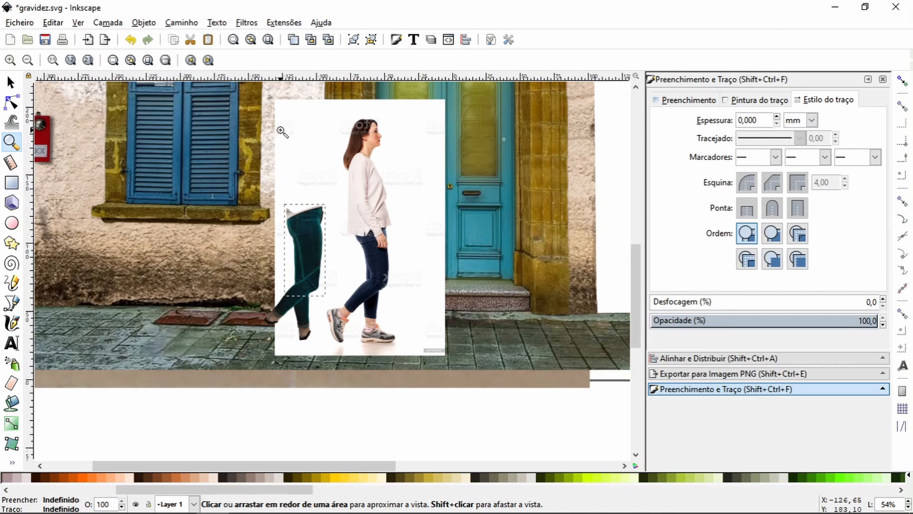
{"action": "key", "text": "space"}
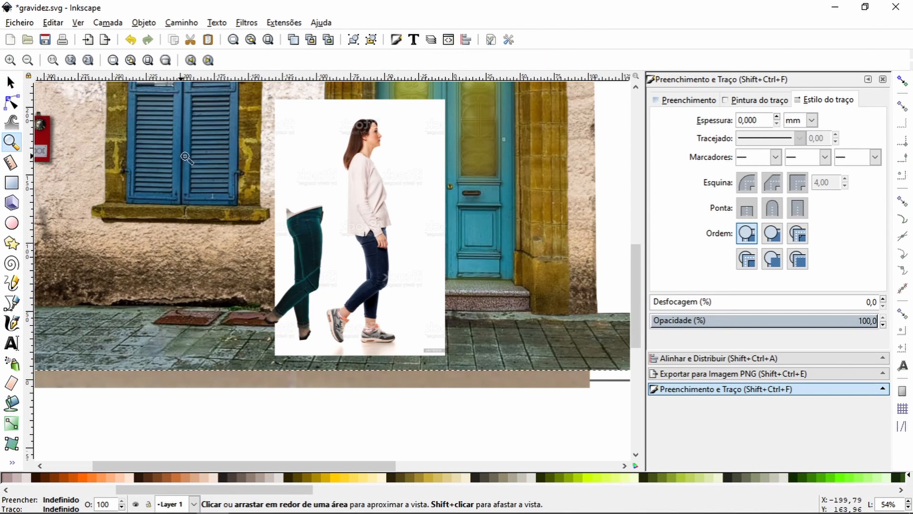
{"action": "left_click_drag", "start_coordinate": [175, 140], "coordinate": [417, 310]}
{"action": "scroll", "coordinate": [417, 311], "scroll_direction": "down", "scroll_amount": 6}
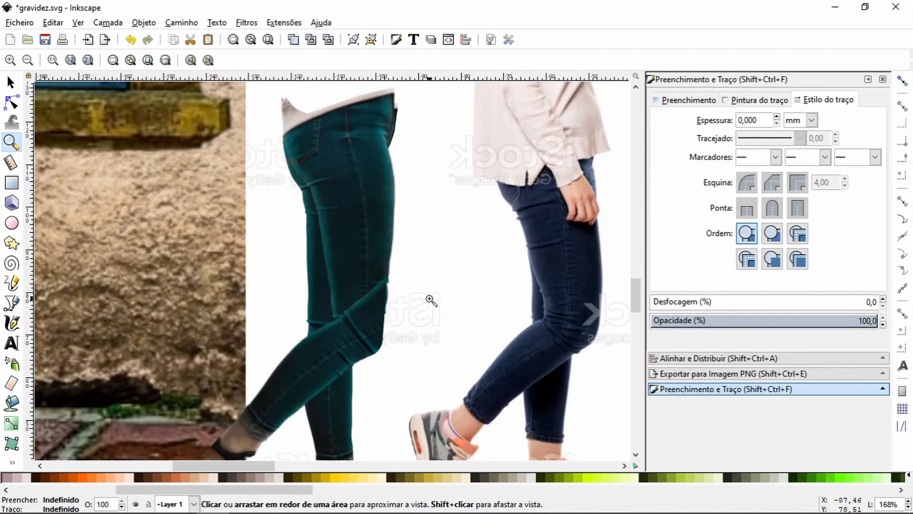
{"action": "key", "text": "5"}
{"action": "left_click", "coordinate": [10, 82]}
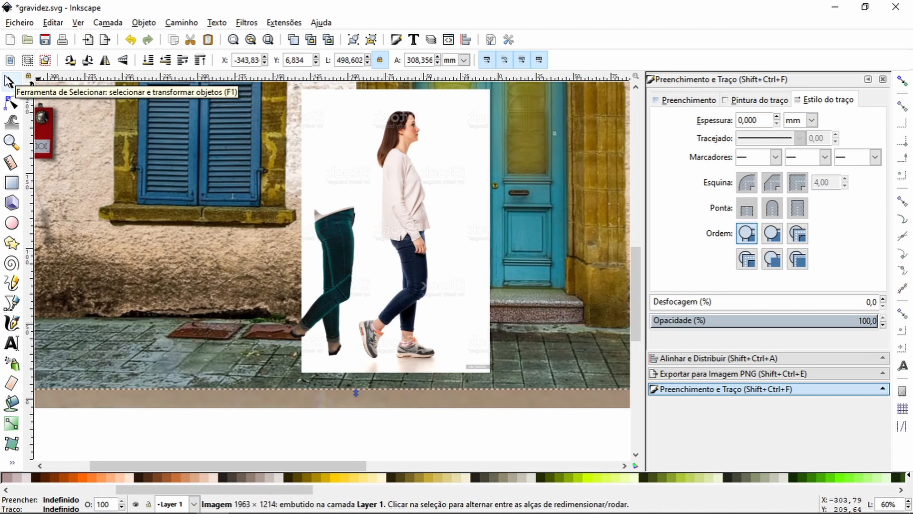
Step: Paste the photo of the hand-held white sneaker into the street scene
{"action": "right_click", "coordinate": [214, 173]}
{"action": "left_click", "coordinate": [261, 250]}
{"action": "left_click", "coordinate": [12, 142]}
{"action": "left_click_drag", "start_coordinate": [213, 195], "coordinate": [308, 257]}
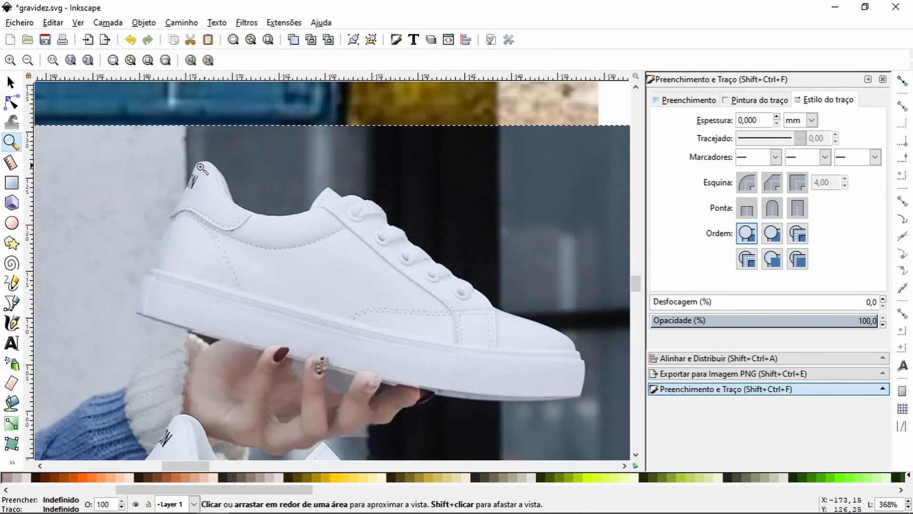
{"action": "left_click_drag", "start_coordinate": [160, 149], "coordinate": [259, 232]}
Step: Start a Bezier outline at the sneaker's heel tab and trace down the back of the heel to the sole
{"action": "left_click", "coordinate": [11, 303]}
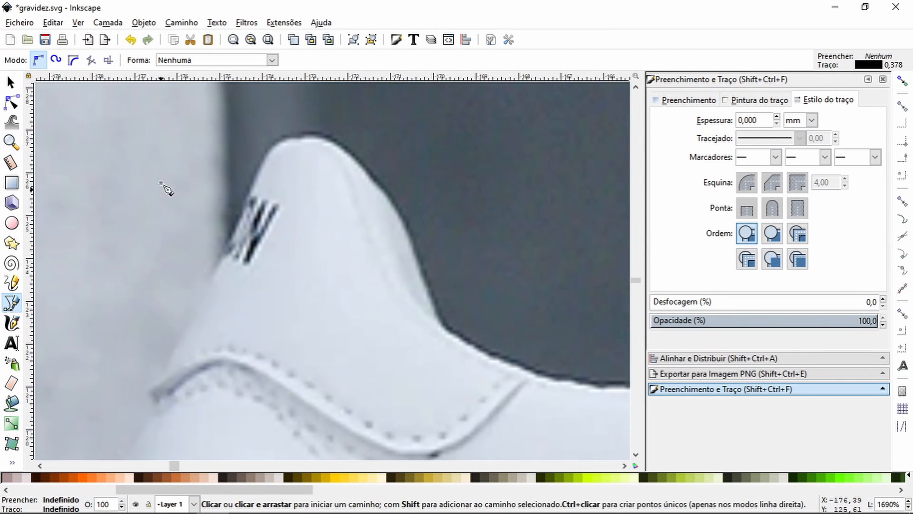
{"action": "left_click", "coordinate": [362, 170]}
{"action": "left_click_drag", "start_coordinate": [309, 139], "coordinate": [285, 137]}
{"action": "left_click", "coordinate": [243, 206]}
{"action": "left_click_drag", "start_coordinate": [243, 201], "coordinate": [307, 103]}
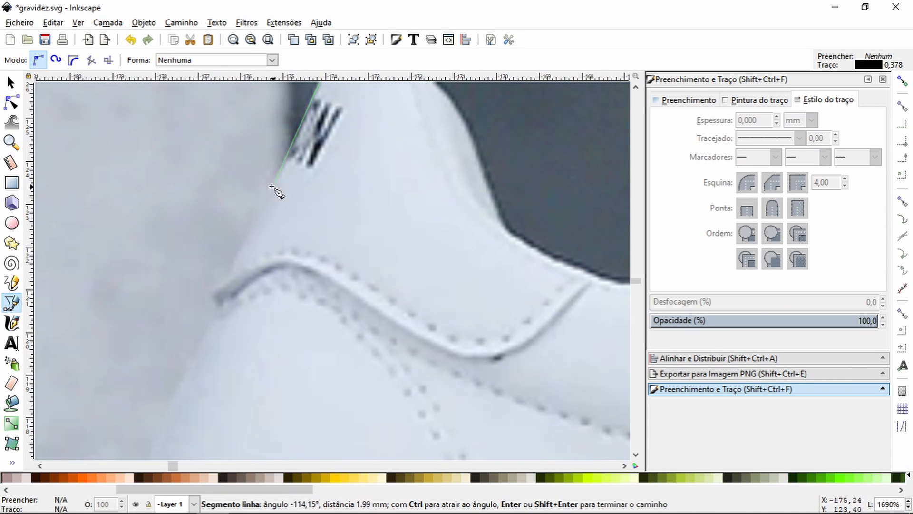
{"action": "left_click", "coordinate": [216, 301]}
{"action": "left_click_drag", "start_coordinate": [215, 302], "coordinate": [181, 135]}
{"action": "left_click_drag", "start_coordinate": [111, 312], "coordinate": [108, 339]}
{"action": "left_click", "coordinate": [105, 368]}
{"action": "left_click_drag", "start_coordinate": [106, 357], "coordinate": [141, 187]}
{"action": "left_click_drag", "start_coordinate": [105, 232], "coordinate": [205, 141]}
{"action": "left_click_drag", "start_coordinate": [205, 142], "coordinate": [196, 168]}
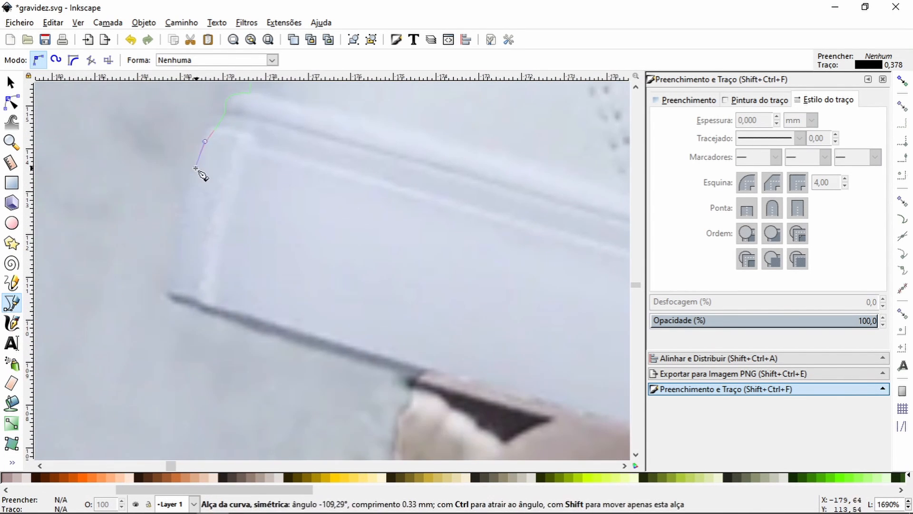
Step: Continue the outline around the heel corner and along the sole's lower edge, past the fingers towards the toe
{"action": "left_click_drag", "start_coordinate": [168, 289], "coordinate": [90, 197]}
{"action": "left_click_drag", "start_coordinate": [111, 210], "coordinate": [37, 144]}
{"action": "left_click", "coordinate": [314, 223]}
{"action": "left_click_drag", "start_coordinate": [314, 222], "coordinate": [149, 153]}
{"action": "left_click", "coordinate": [361, 209]}
{"action": "left_click_drag", "start_coordinate": [361, 209], "coordinate": [54, 130]}
{"action": "left_click", "coordinate": [297, 197]}
{"action": "left_click_drag", "start_coordinate": [297, 196], "coordinate": [94, 121]}
{"action": "left_click", "coordinate": [316, 179]}
{"action": "left_click_drag", "start_coordinate": [315, 180], "coordinate": [92, 128]}
{"action": "left_click", "coordinate": [245, 167]}
{"action": "left_click_drag", "start_coordinate": [244, 167], "coordinate": [89, 143]}
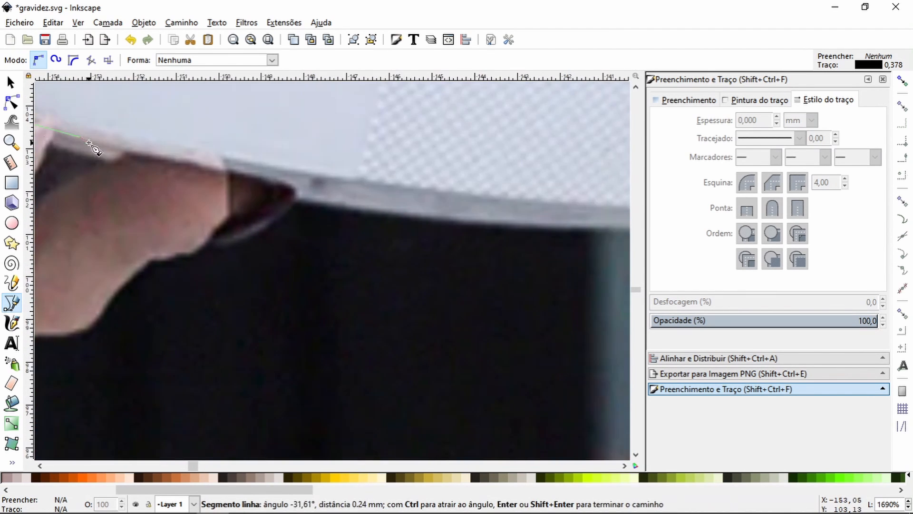
{"action": "left_click", "coordinate": [285, 172]}
{"action": "left_click_drag", "start_coordinate": [286, 172], "coordinate": [61, 204]}
Step: Trace the front of the sole, the rounded toe and the start of the sneaker's upper
{"action": "left_click_drag", "start_coordinate": [497, 228], "coordinate": [623, 220]}
{"action": "key", "text": "space"}
{"action": "left_click", "coordinate": [341, 278]}
{"action": "left_click_drag", "start_coordinate": [357, 201], "coordinate": [357, 193]}
{"action": "key", "text": "space"}
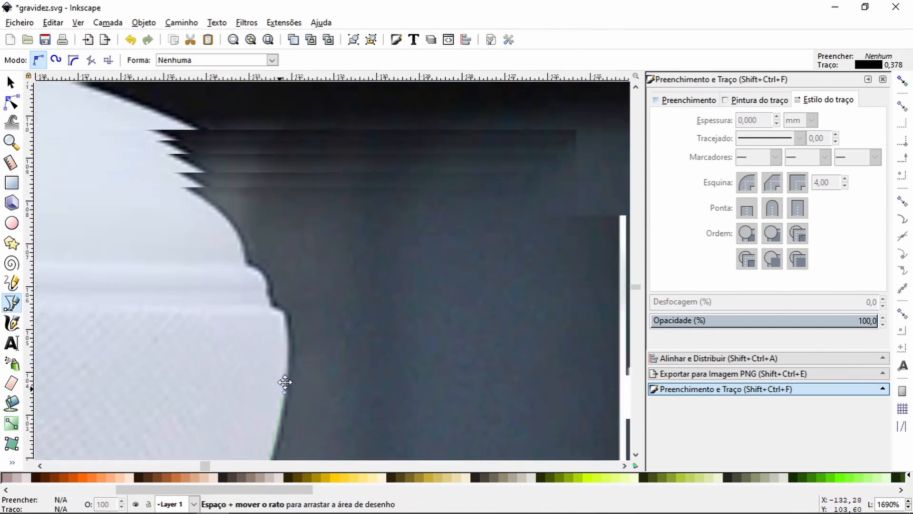
{"action": "left_click_drag", "start_coordinate": [280, 307], "coordinate": [271, 295]}
{"action": "key", "text": "space"}
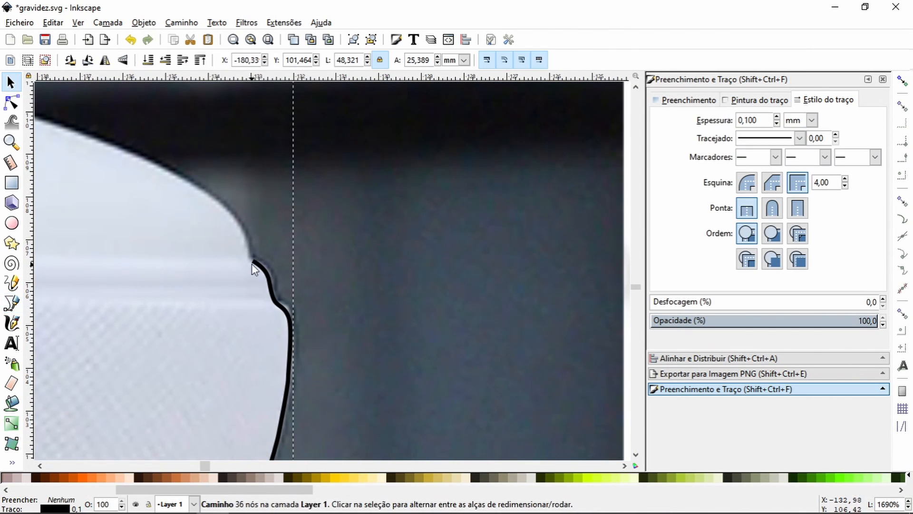
{"action": "key", "text": "space"}
{"action": "left_click", "coordinate": [253, 261]}
{"action": "left_click_drag", "start_coordinate": [244, 244], "coordinate": [244, 236]}
{"action": "left_click_drag", "start_coordinate": [202, 192], "coordinate": [173, 179]}
{"action": "key", "text": "space"}
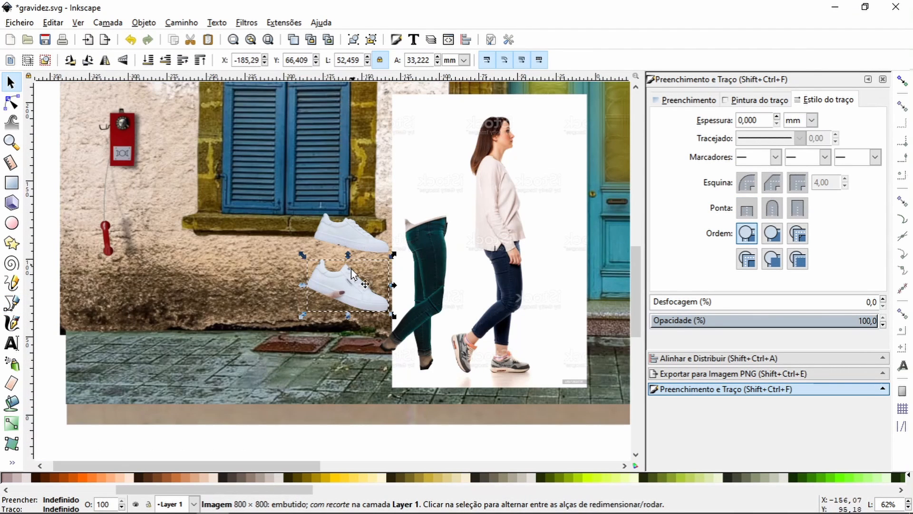
Step: Select both white sneaker cutouts, scale them down to foot size and move them to the reference woman's feet
{"action": "left_click", "coordinate": [273, 288]}
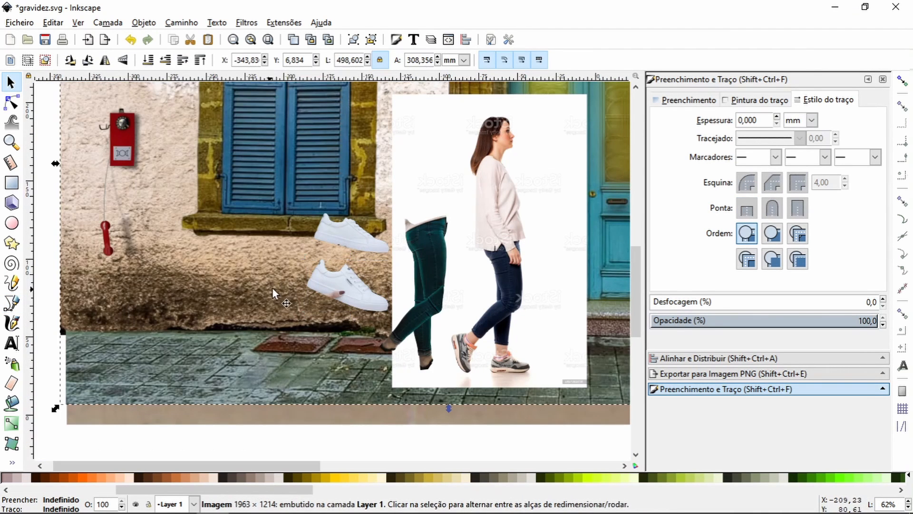
{"action": "left_click", "coordinate": [344, 279]}
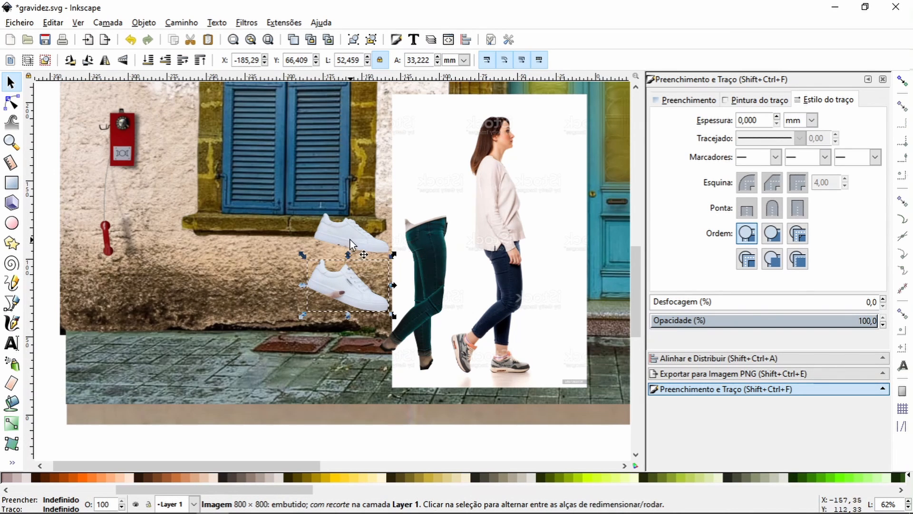
{"action": "key", "text": "shift"}
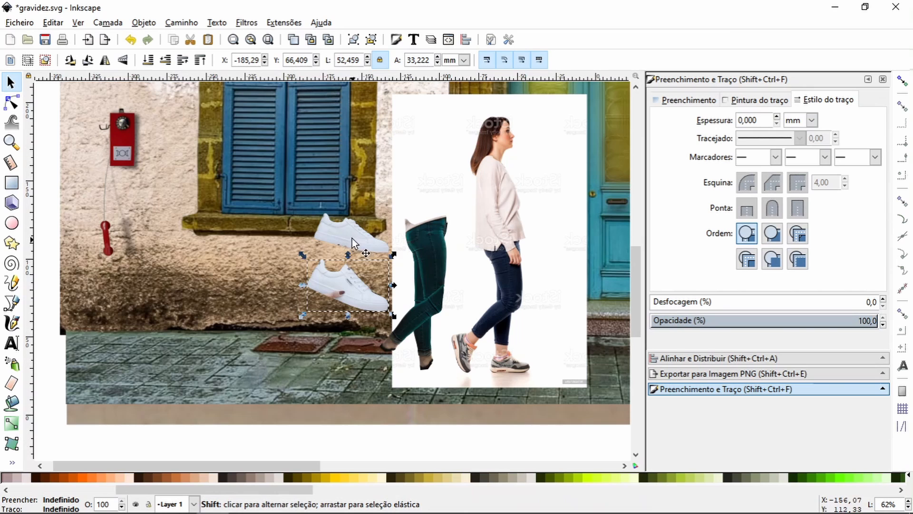
{"action": "left_click", "coordinate": [355, 242], "text": "shift"}
{"action": "left_click_drag", "start_coordinate": [369, 241], "coordinate": [501, 362]}
Step: Place the level sneaker on the foot of the standing teal-jeans leg
{"action": "left_click", "coordinate": [214, 235]}
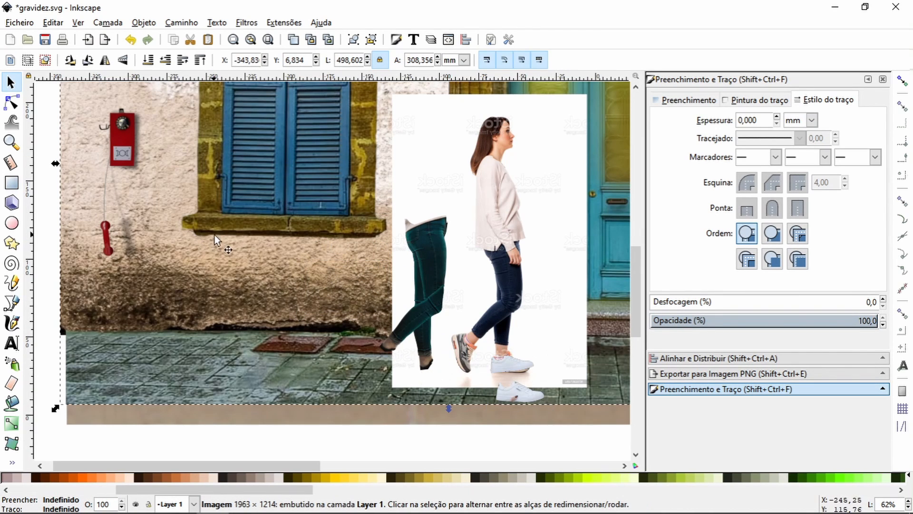
{"action": "left_click", "coordinate": [504, 373]}
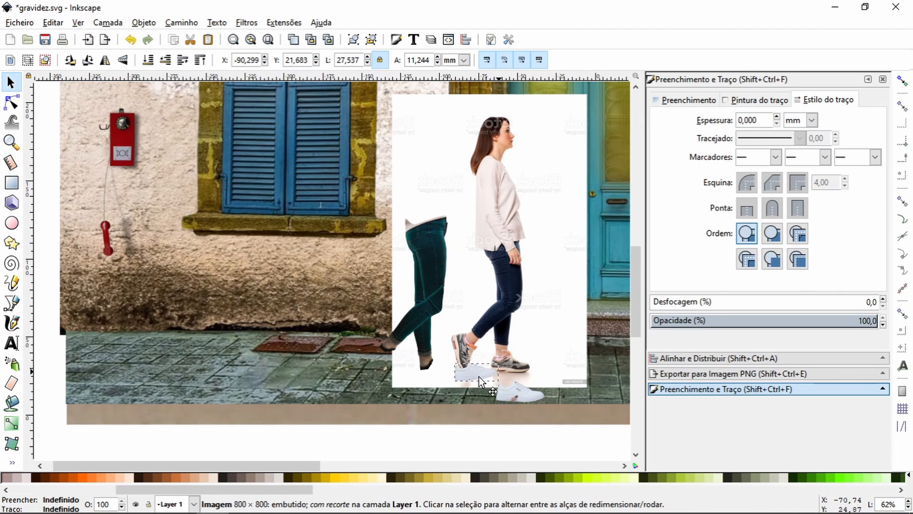
{"action": "left_click_drag", "start_coordinate": [478, 377], "coordinate": [447, 373]}
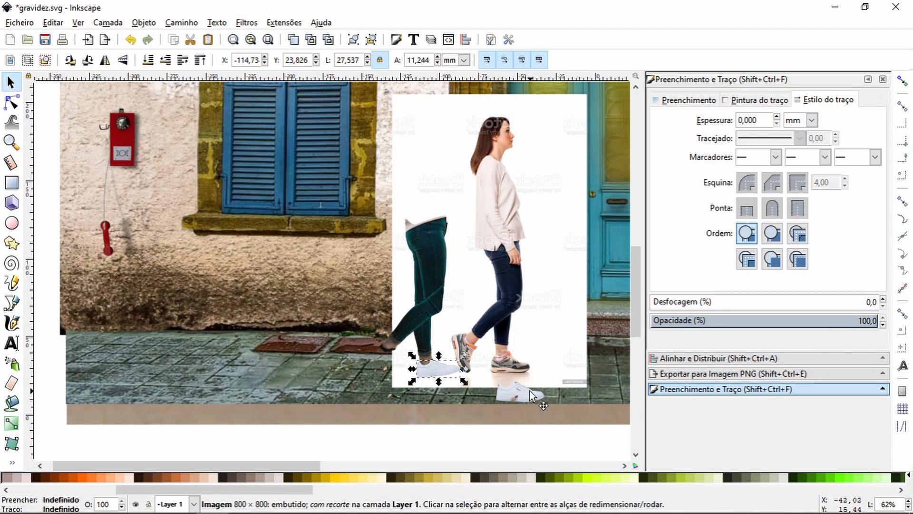
Step: Rotate the other sneaker toe-down and place it on the raised foot of the bent teal-jeans leg
{"action": "left_click_drag", "start_coordinate": [530, 390], "coordinate": [527, 420]}
{"action": "left_click", "coordinate": [522, 402]}
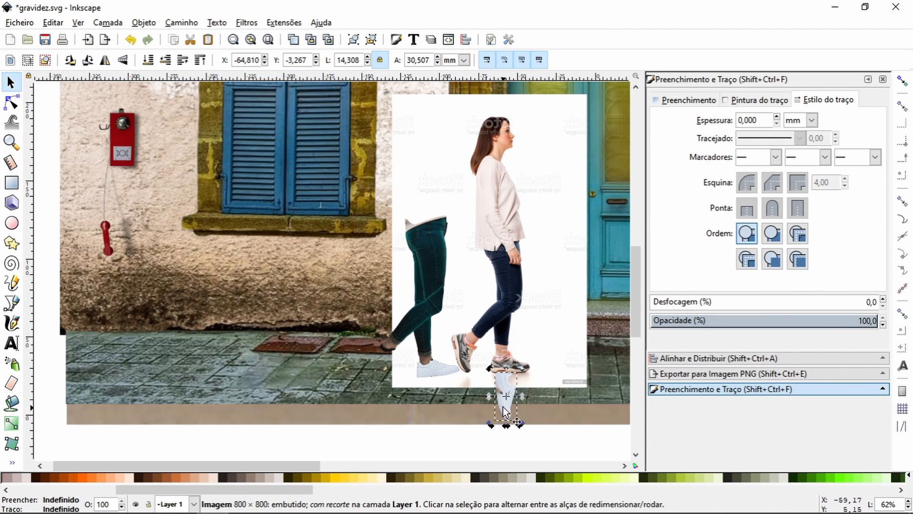
{"action": "left_click_drag", "start_coordinate": [464, 364], "coordinate": [435, 370]}
{"action": "left_click", "coordinate": [464, 370]}
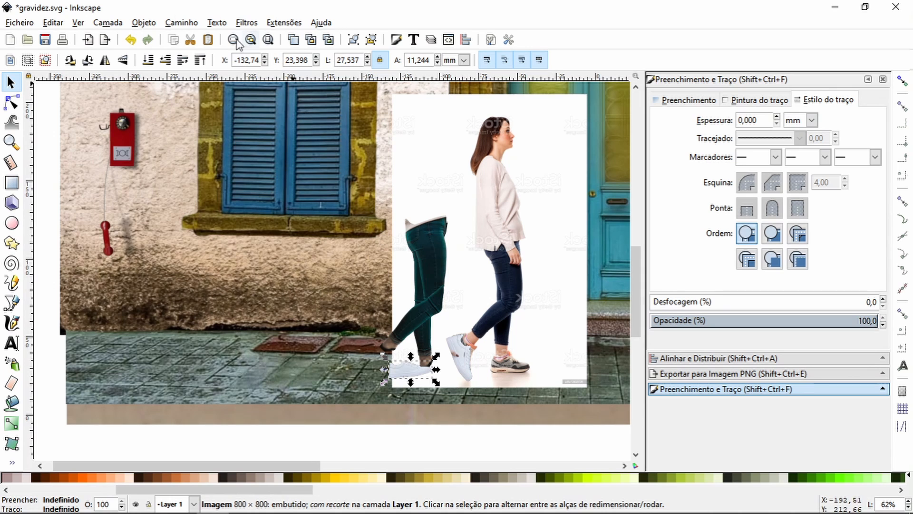
{"action": "left_click", "coordinate": [130, 42]}
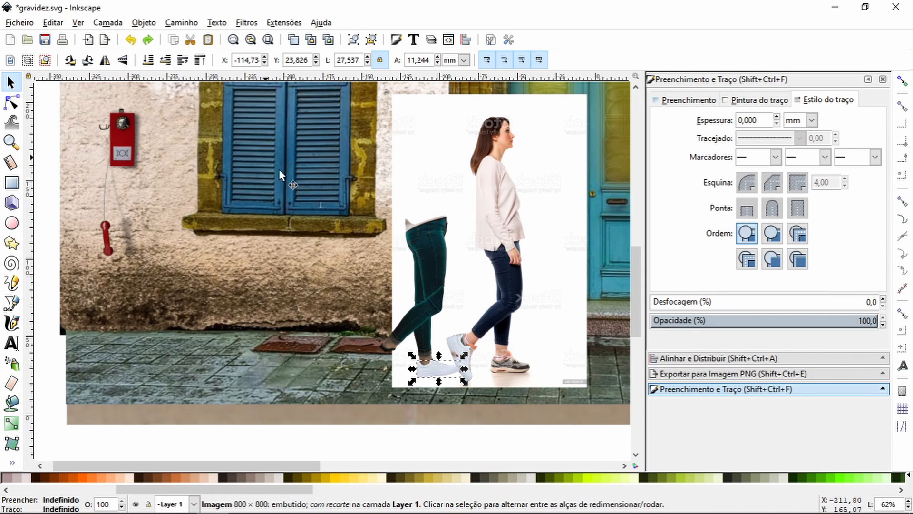
{"action": "left_click", "coordinate": [458, 341]}
{"action": "left_click_drag", "start_coordinate": [465, 350], "coordinate": [388, 352]}
Step: Move the reference woman's photo aside, clear of the assembled teal-jeans legs
{"action": "left_click_drag", "start_coordinate": [481, 285], "coordinate": [560, 287]}
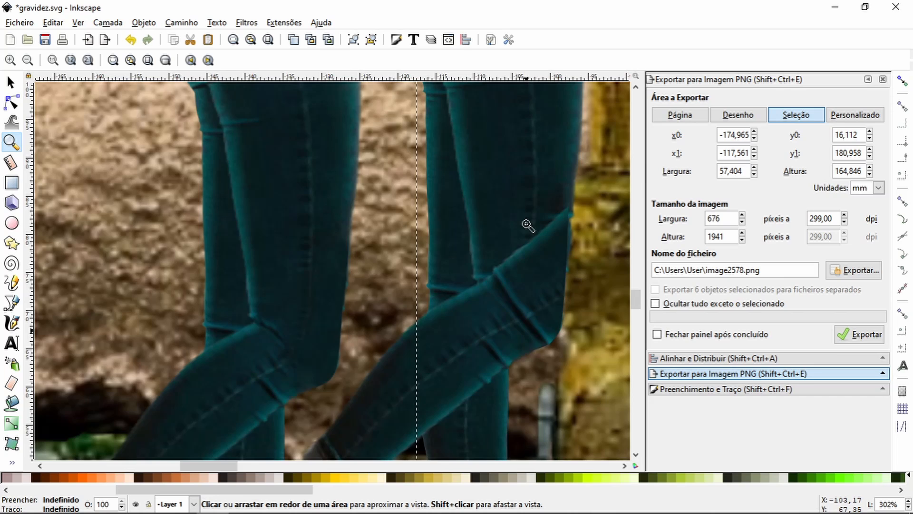
Step: Examine the bitmap copy of the backpack figure beside the original group, from the shoulders down to the sneakers
{"action": "scroll", "coordinate": [526, 224], "scroll_direction": "up", "scroll_amount": 5}
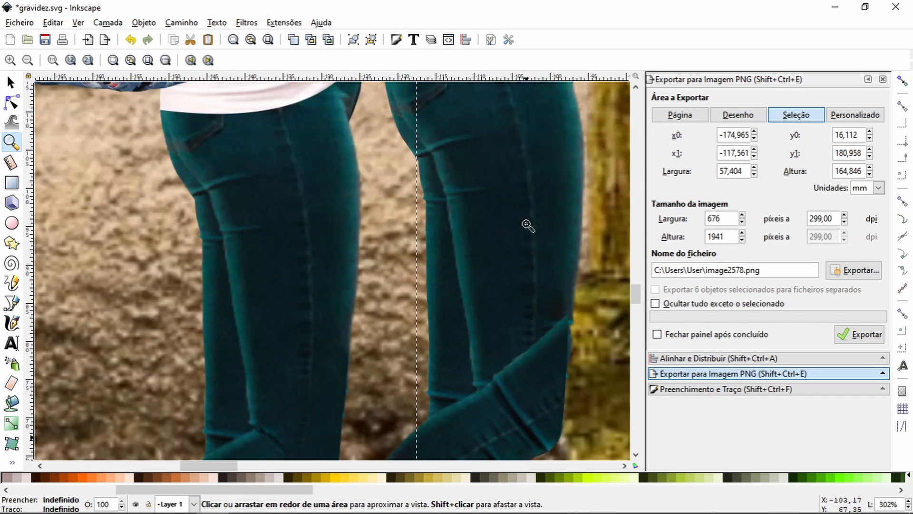
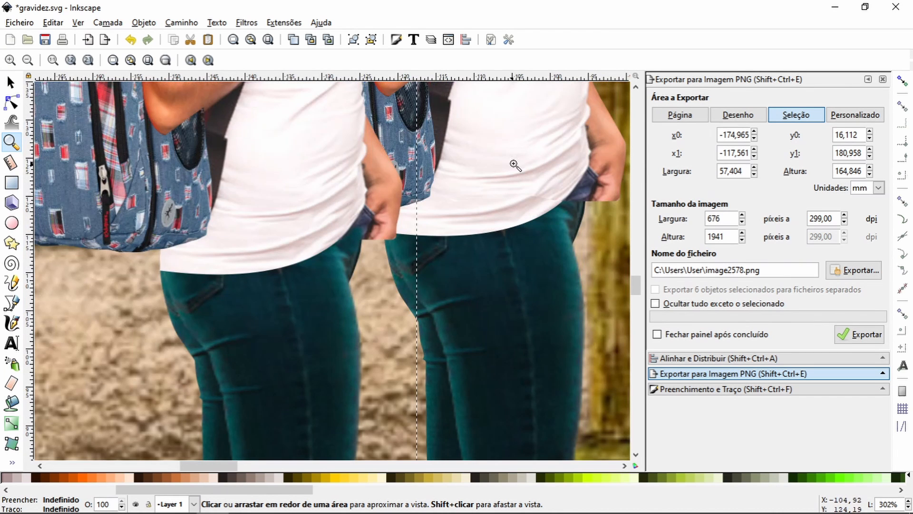
Step: Examine the bitmap copy of the backpack figure beside the original group, from the shoulders down to the sneakers
{"action": "scroll", "coordinate": [371, 232], "scroll_direction": "up", "scroll_amount": 4}
{"action": "scroll", "coordinate": [362, 233], "scroll_direction": "up", "scroll_amount": 6}
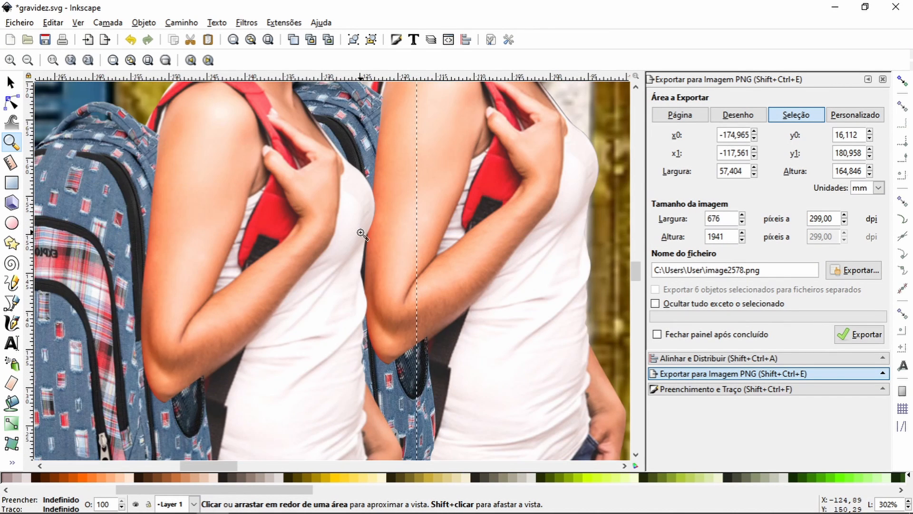
{"action": "scroll", "coordinate": [362, 234], "scroll_direction": "down", "scroll_amount": 8}
{"action": "scroll", "coordinate": [362, 234], "scroll_direction": "down", "scroll_amount": 4}
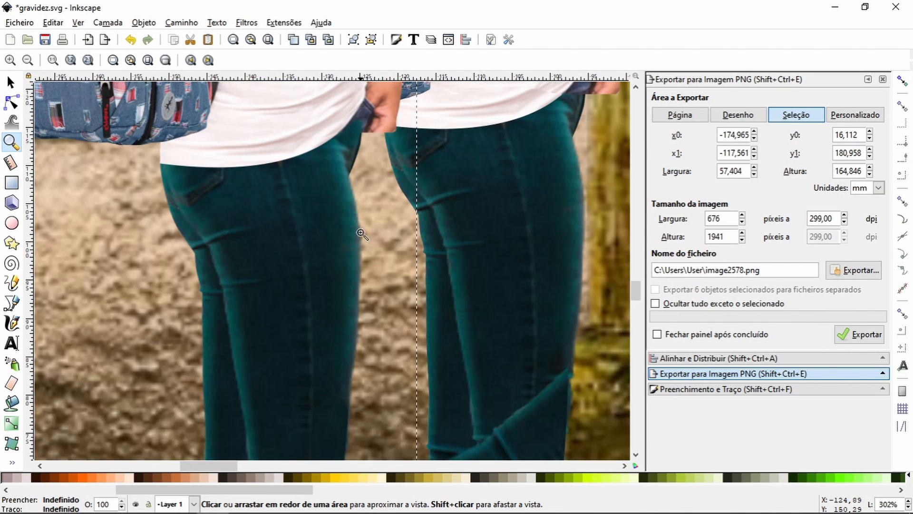
{"action": "scroll", "coordinate": [362, 233], "scroll_direction": "up", "scroll_amount": 4}
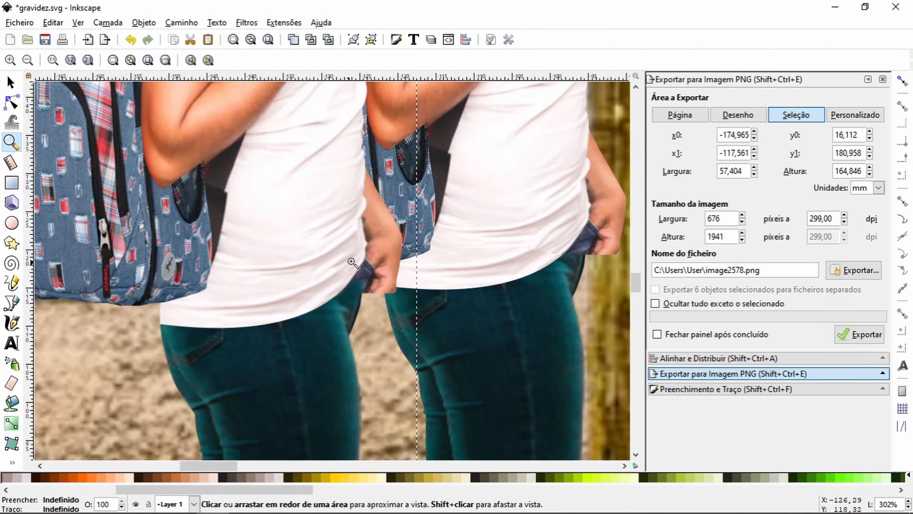
{"action": "scroll", "coordinate": [394, 265], "scroll_direction": "down", "scroll_amount": 5}
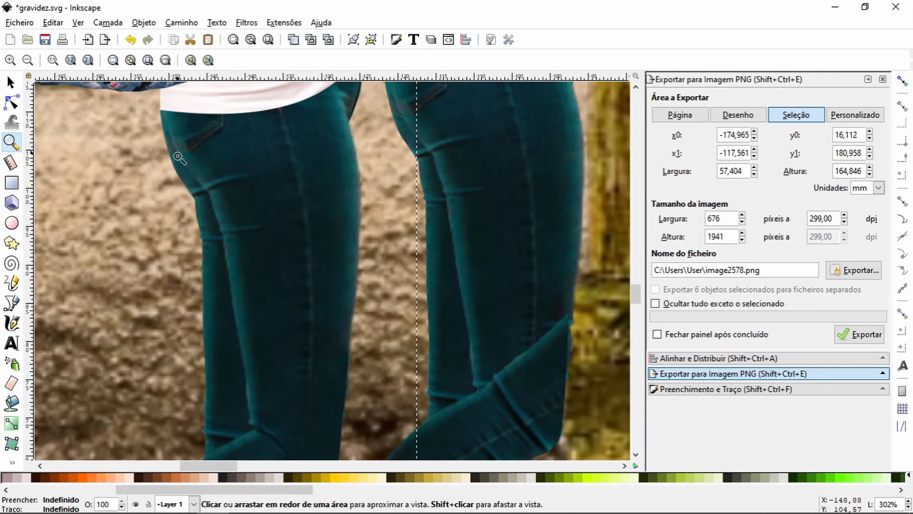
{"action": "scroll", "coordinate": [328, 213], "scroll_direction": "down", "scroll_amount": 5}
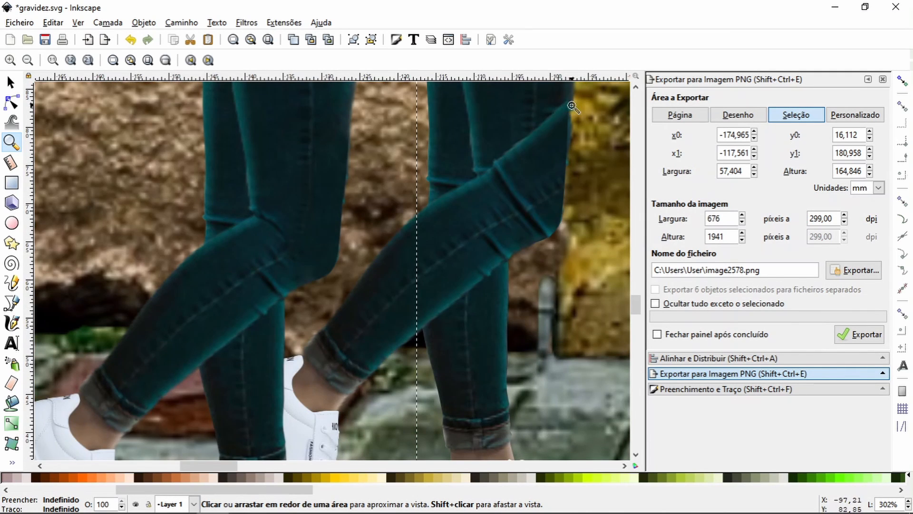
{"action": "scroll", "coordinate": [251, 281], "scroll_direction": "down", "scroll_amount": 4}
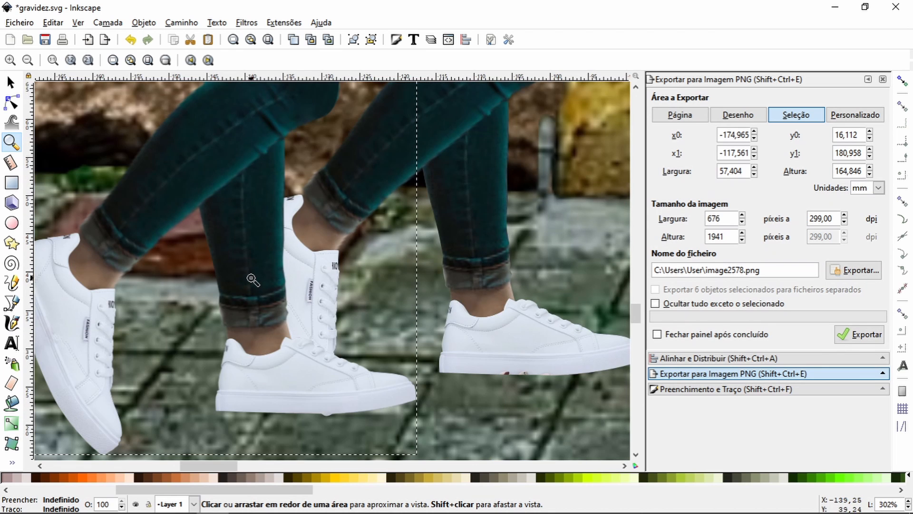
Step: Move the original grouped backpack figure clear of its bitmap copy and delete the group
{"action": "left_click", "coordinate": [12, 83]}
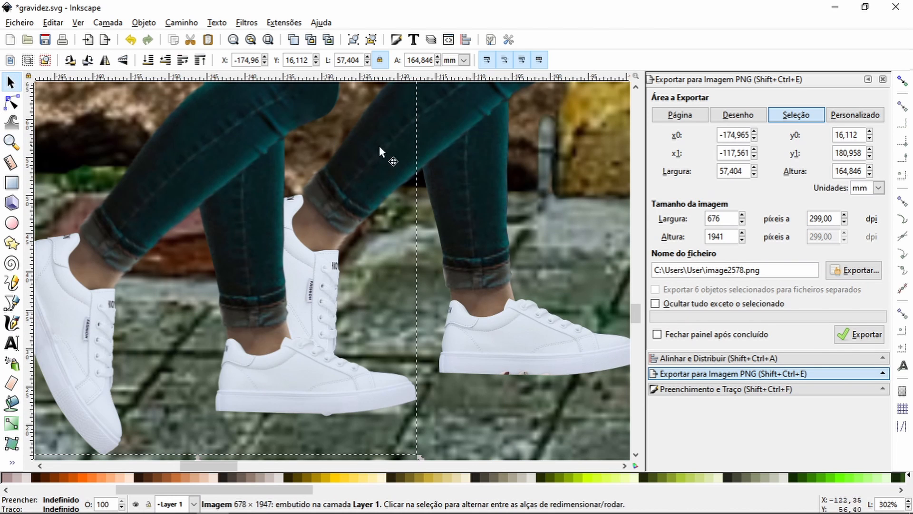
{"action": "left_click", "coordinate": [427, 134]}
{"action": "left_click_drag", "start_coordinate": [470, 133], "coordinate": [531, 107]}
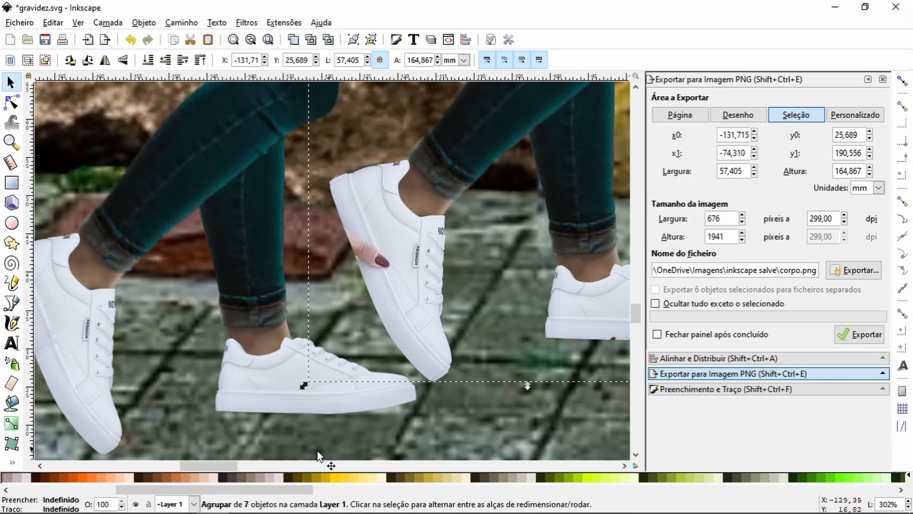
{"action": "left_click_drag", "start_coordinate": [219, 467], "coordinate": [245, 460]}
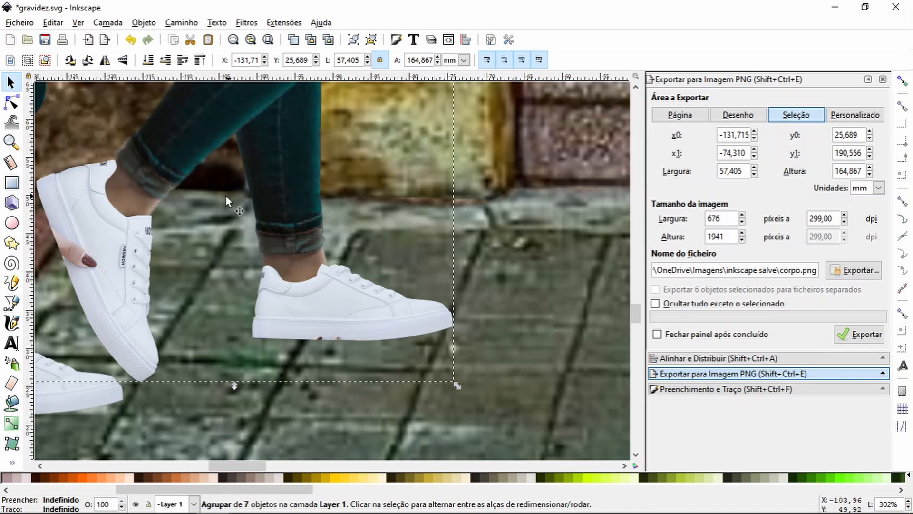
{"action": "left_click", "coordinate": [11, 142]}
{"action": "left_click", "coordinate": [27, 60]}
{"action": "left_click", "coordinate": [27, 60]}
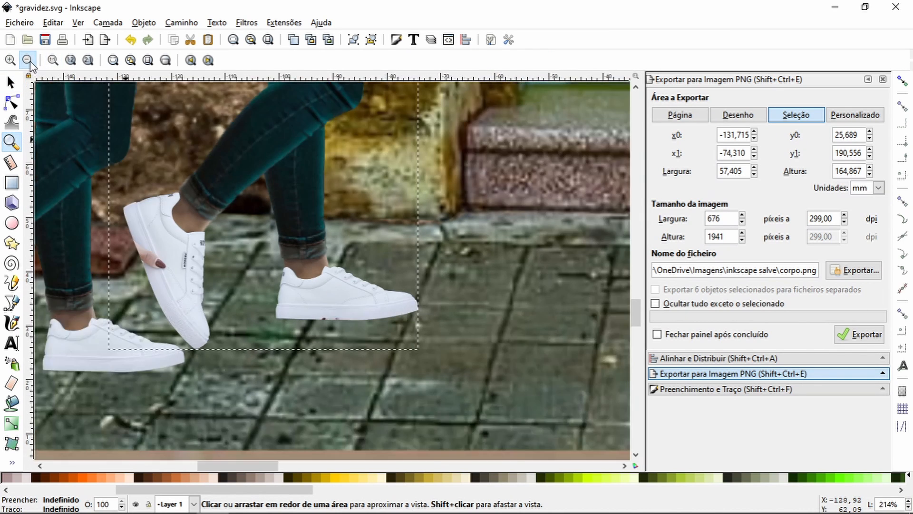
{"action": "left_click", "coordinate": [27, 60]}
{"action": "left_click", "coordinate": [27, 60]}
{"action": "left_click", "coordinate": [27, 60]}
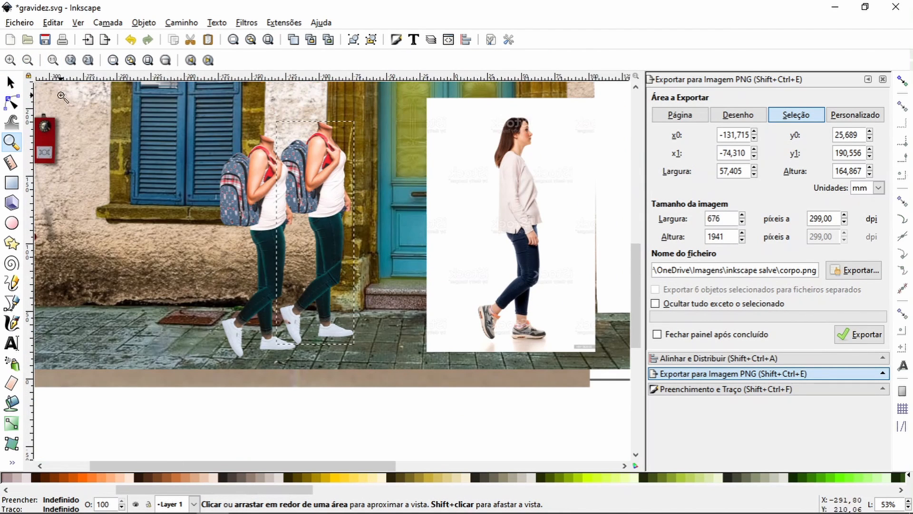
{"action": "left_click", "coordinate": [14, 86]}
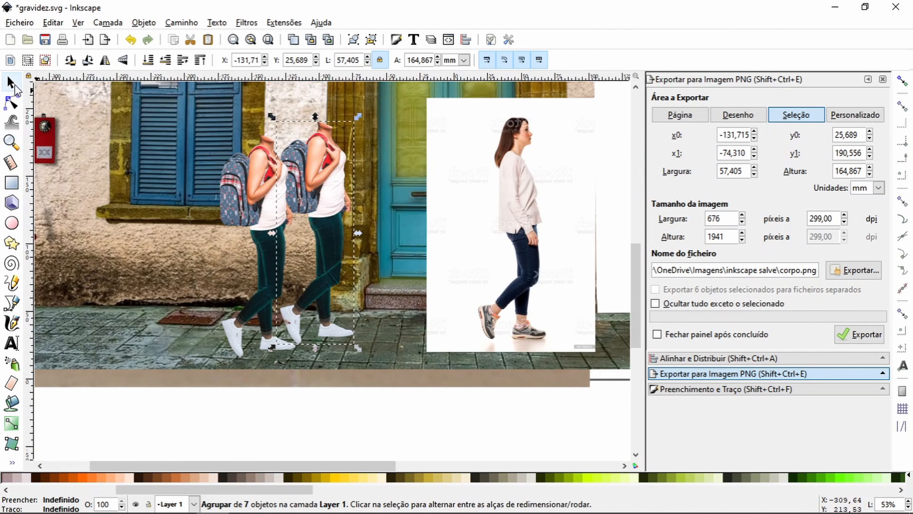
{"action": "left_click", "coordinate": [192, 42]}
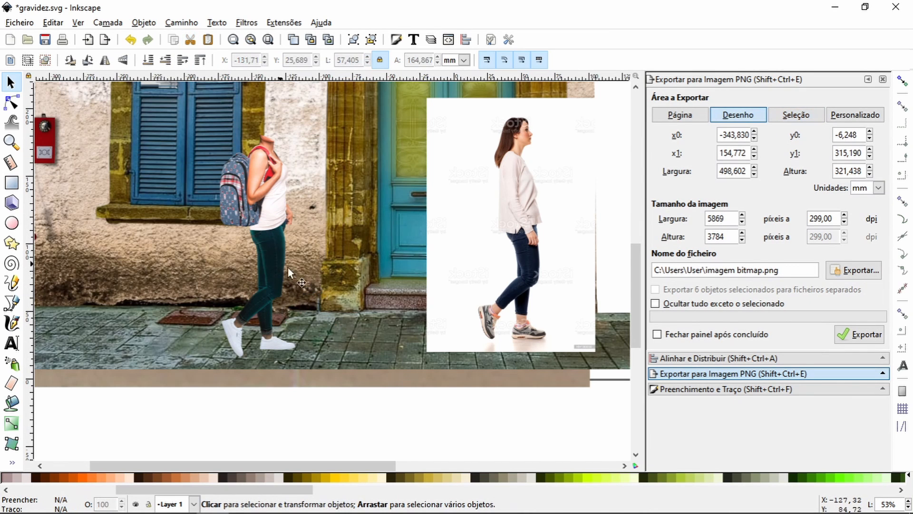
Step: Move the bitmap backpack figure towards the doorway and send the brown perspective-grid image to the back of the scene
{"action": "scroll", "coordinate": [313, 271], "scroll_direction": "up", "scroll_amount": 3}
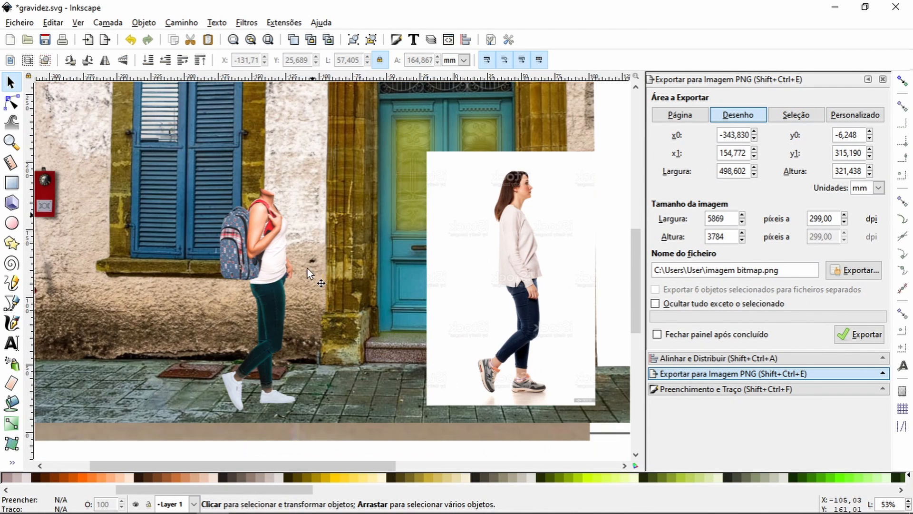
{"action": "left_click_drag", "start_coordinate": [269, 266], "coordinate": [306, 257]}
{"action": "left_click", "coordinate": [340, 436]}
{"action": "left_click", "coordinate": [200, 60]}
{"action": "left_click", "coordinate": [165, 60]}
{"action": "left_click", "coordinate": [313, 202]}
{"action": "left_click", "coordinate": [166, 60]}
{"action": "left_click", "coordinate": [148, 60]}
{"action": "left_click", "coordinate": [288, 432]}
{"action": "left_click", "coordinate": [200, 60]}
{"action": "left_click", "coordinate": [166, 60]}
{"action": "left_click", "coordinate": [403, 378]}
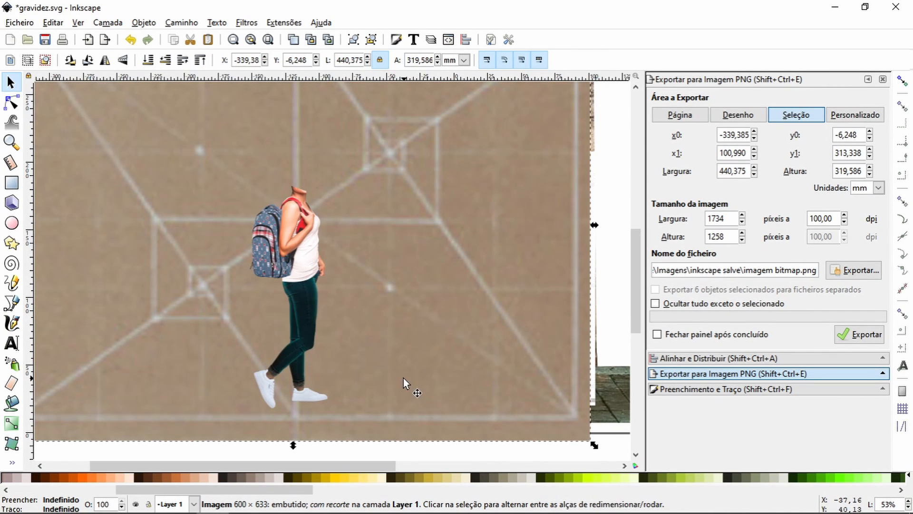
{"action": "left_click", "coordinate": [148, 60]}
Step: Move the reference woman's photo closer to the backpack figure and place the panda photo over the blue shutters
{"action": "left_click_drag", "start_coordinate": [498, 272], "coordinate": [404, 266]}
{"action": "left_click_drag", "start_coordinate": [443, 299], "coordinate": [469, 312]}
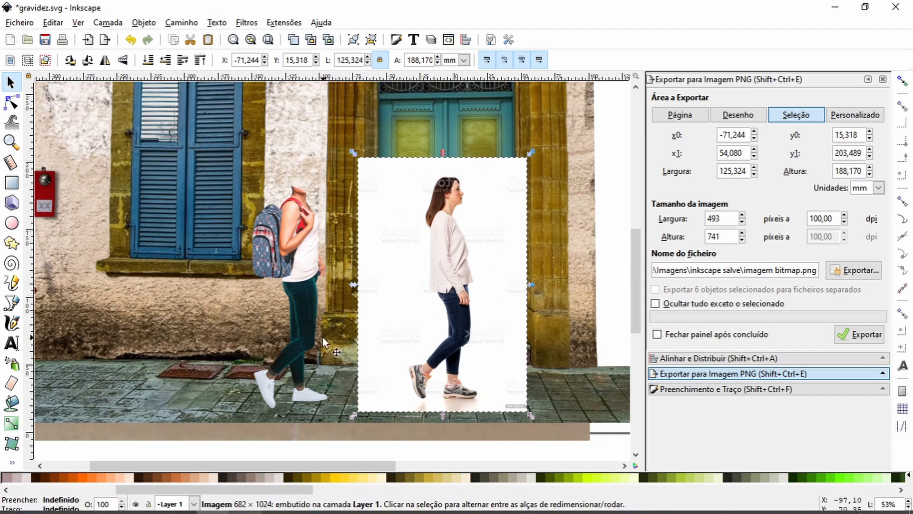
{"action": "left_click", "coordinate": [323, 338]}
{"action": "left_click", "coordinate": [166, 60]}
{"action": "left_click_drag", "start_coordinate": [290, 155], "coordinate": [176, 190]}
{"action": "left_click", "coordinate": [11, 142]}
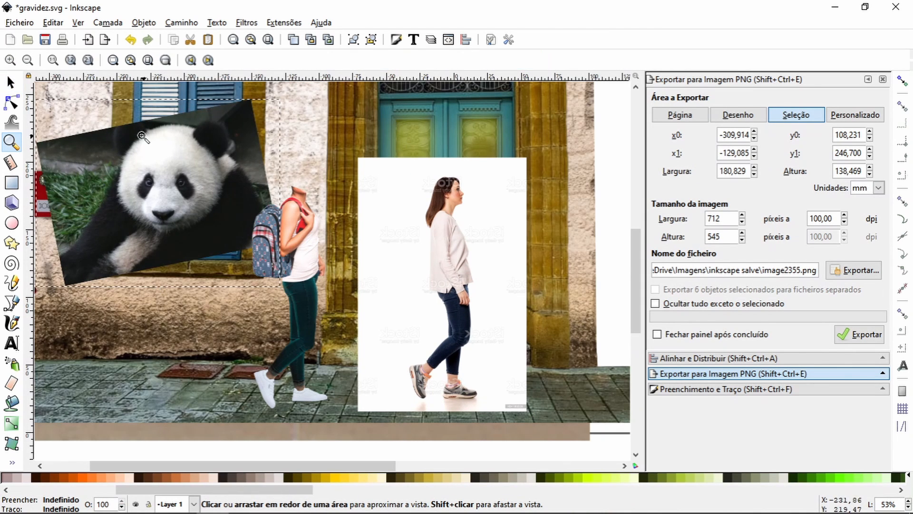
{"action": "left_click_drag", "start_coordinate": [105, 118], "coordinate": [185, 190]}
{"action": "left_click", "coordinate": [12, 303]}
{"action": "left_click", "coordinate": [221, 278]}
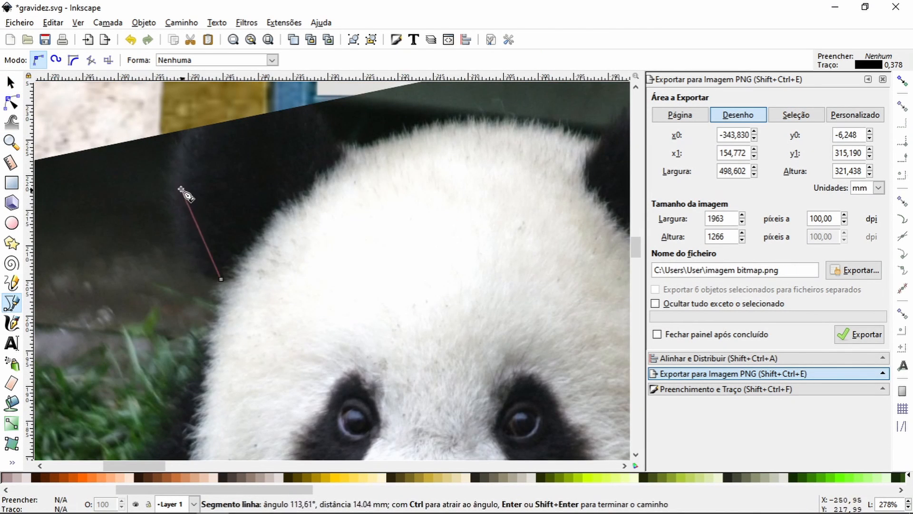
{"action": "left_click_drag", "start_coordinate": [205, 132], "coordinate": [333, 143]}
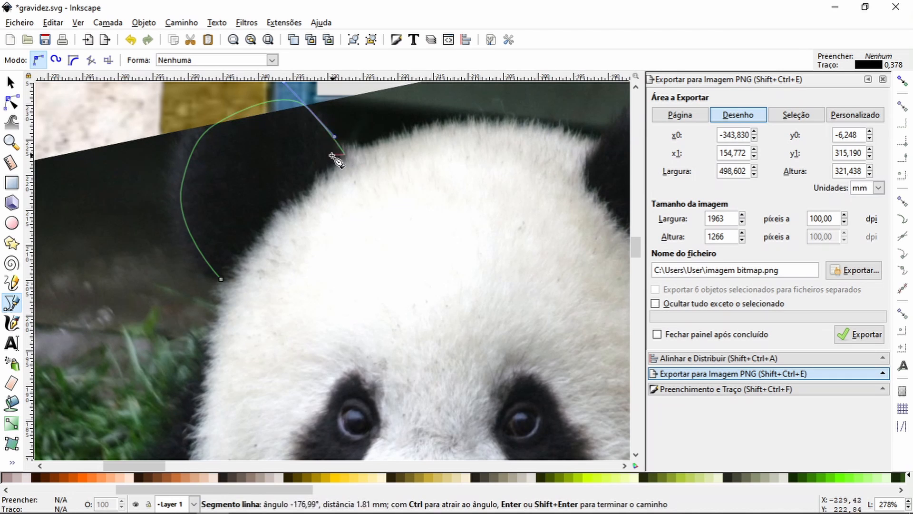
{"action": "key", "text": "Escape"}
Step: Trace a closed outline around the panda's right-hand ear with the Bezier tool
{"action": "left_click_drag", "start_coordinate": [401, 180], "coordinate": [174, 215]}
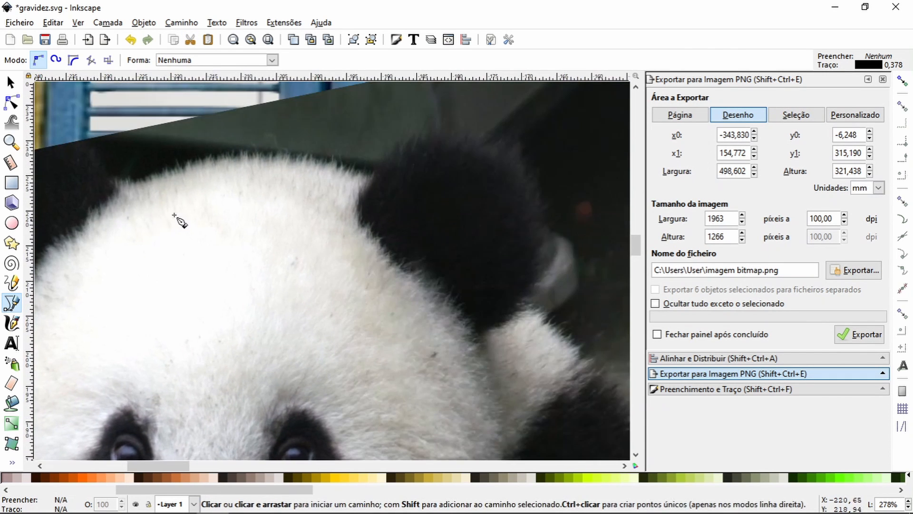
{"action": "left_click", "coordinate": [355, 208]}
{"action": "left_click_drag", "start_coordinate": [388, 162], "coordinate": [398, 151]}
{"action": "left_click_drag", "start_coordinate": [455, 144], "coordinate": [470, 151]}
{"action": "left_click_drag", "start_coordinate": [518, 184], "coordinate": [524, 199]}
{"action": "left_click_drag", "start_coordinate": [541, 252], "coordinate": [538, 269]}
{"action": "left_click_drag", "start_coordinate": [516, 310], "coordinate": [503, 322]}
{"action": "left_click", "coordinate": [471, 341]}
{"action": "left_click", "coordinate": [398, 272]}
{"action": "left_click", "coordinate": [354, 208]}
Step: Duplicate the panda photo, lower the copy below the ear outline and select the outline with it
{"action": "key", "text": "F1"}
{"action": "left_click", "coordinate": [195, 227]}
{"action": "key", "text": "ctrl+d"}
{"action": "left_click", "coordinate": [165, 60]}
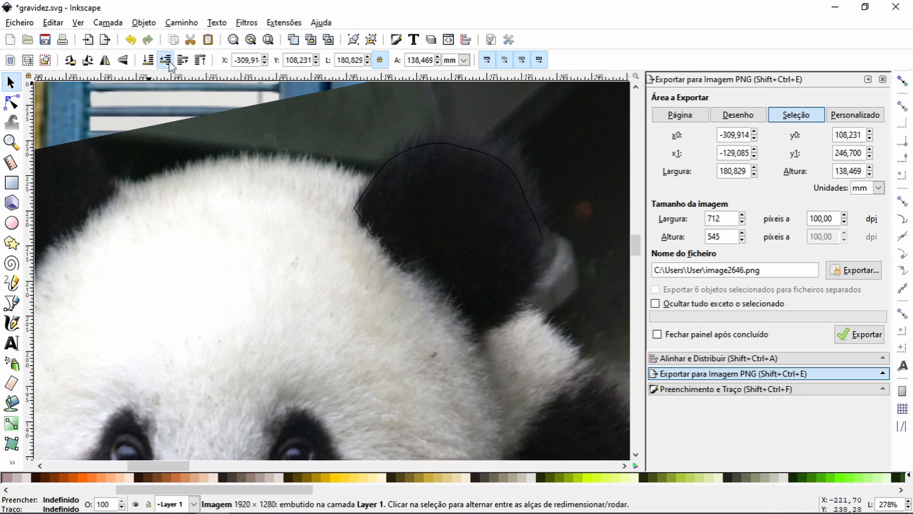
{"action": "left_click", "coordinate": [382, 168], "text": "shift"}
{"action": "left_click", "coordinate": [294, 128], "text": "shift"}
{"action": "key", "text": "ctrl+7"}
{"action": "left_click", "coordinate": [298, 136]}
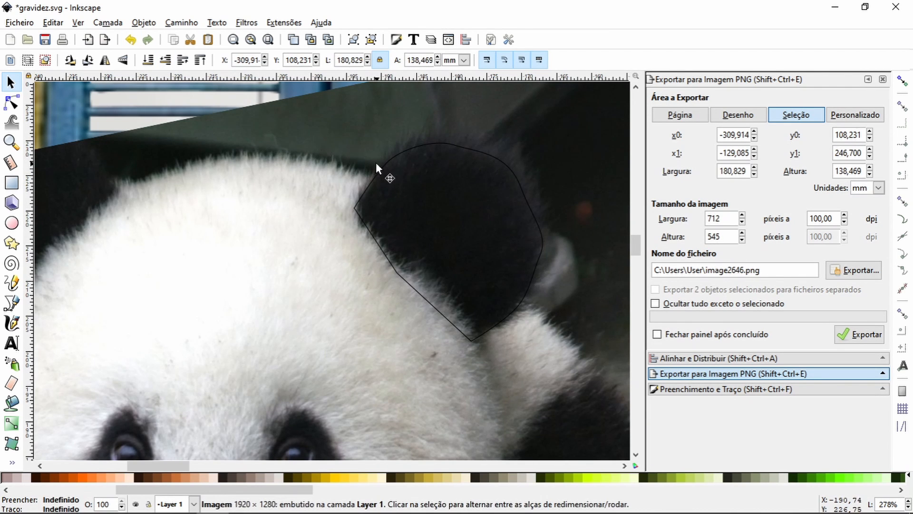
{"action": "left_click", "coordinate": [379, 167], "text": "shift"}
{"action": "left_click", "coordinate": [345, 127], "text": "shift"}
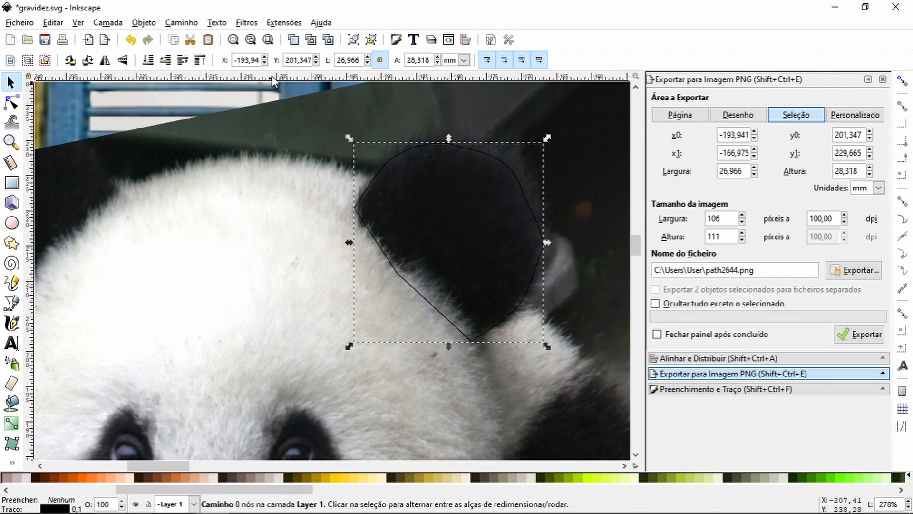
Step: Clip the duplicate panda photo to the ear outline
{"action": "left_click", "coordinate": [12, 144]}
{"action": "left_click", "coordinate": [27, 60]}
{"action": "left_click", "coordinate": [28, 60]}
{"action": "left_click", "coordinate": [27, 59]}
{"action": "left_click", "coordinate": [11, 83]}
{"action": "left_click_drag", "start_coordinate": [228, 299], "coordinate": [188, 218]}
{"action": "left_click", "coordinate": [131, 40]}
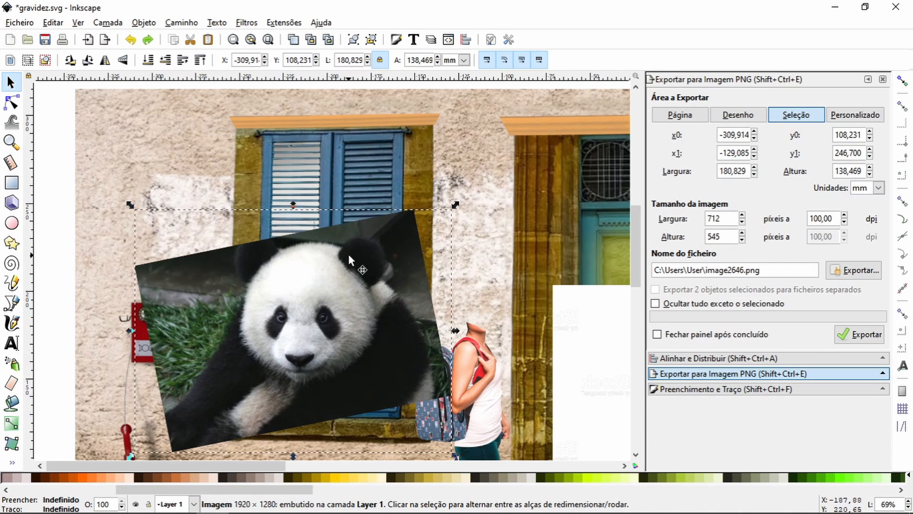
{"action": "left_click", "coordinate": [347, 248], "text": "shift"}
{"action": "right_click", "coordinate": [345, 248]}
{"action": "left_click", "coordinate": [384, 413]}
Step: Place the clipped ear over the panda's left-hand ear, flip it horizontally and lower it in the stacking order
{"action": "left_click_drag", "start_coordinate": [361, 252], "coordinate": [313, 312]}
{"action": "left_click", "coordinate": [105, 60]}
{"action": "left_click", "coordinate": [166, 61]}
Step: Start a Bezier outline of the panda's head at the forehead and trace it down the left-hand cheek
{"action": "left_click", "coordinate": [11, 142]}
{"action": "left_click", "coordinate": [11, 303]}
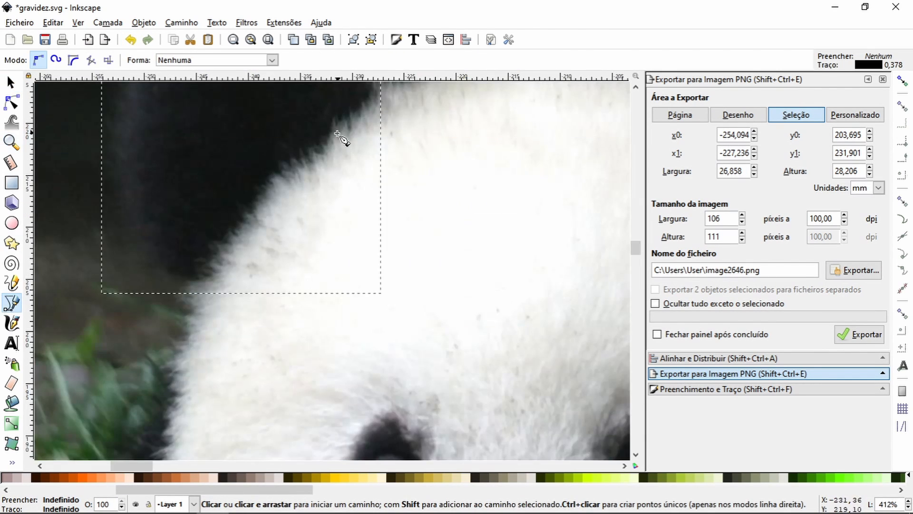
{"action": "key", "text": "space"}
{"action": "mouse_move", "coordinate": [349, 138]}
{"action": "left_mouse_down"}
{"action": "mouse_move", "coordinate": [146, 238]}
{"action": "mouse_move", "coordinate": [348, 139]}
{"action": "left_mouse_up"}
{"action": "left_click", "coordinate": [272, 171]}
{"action": "left_click", "coordinate": [215, 186]}
{"action": "left_click", "coordinate": [194, 198]}
{"action": "left_click", "coordinate": [160, 213]}
{"action": "key", "text": "space"}
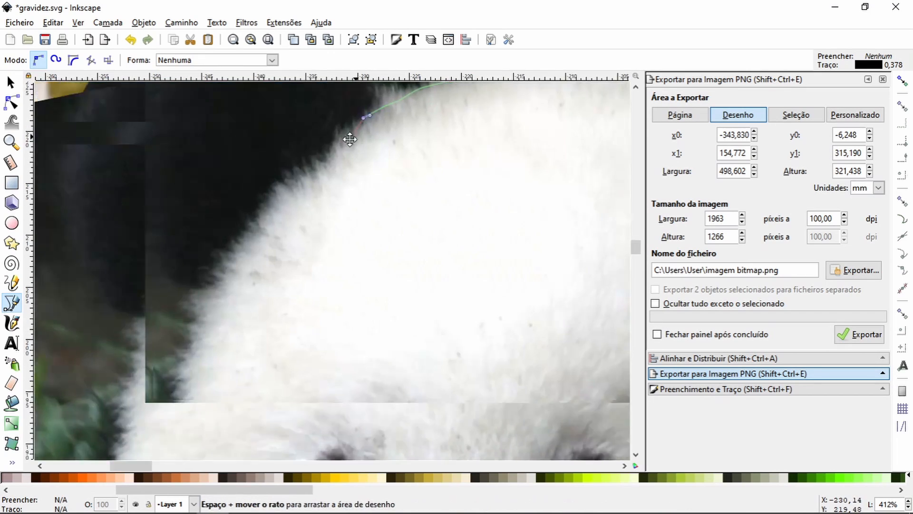
{"action": "left_click_drag", "start_coordinate": [261, 193], "coordinate": [237, 219]}
{"action": "key", "text": "space"}
{"action": "left_click_drag", "start_coordinate": [319, 187], "coordinate": [298, 206]}
{"action": "key", "text": "space"}
{"action": "left_click_drag", "start_coordinate": [297, 255], "coordinate": [296, 273]}
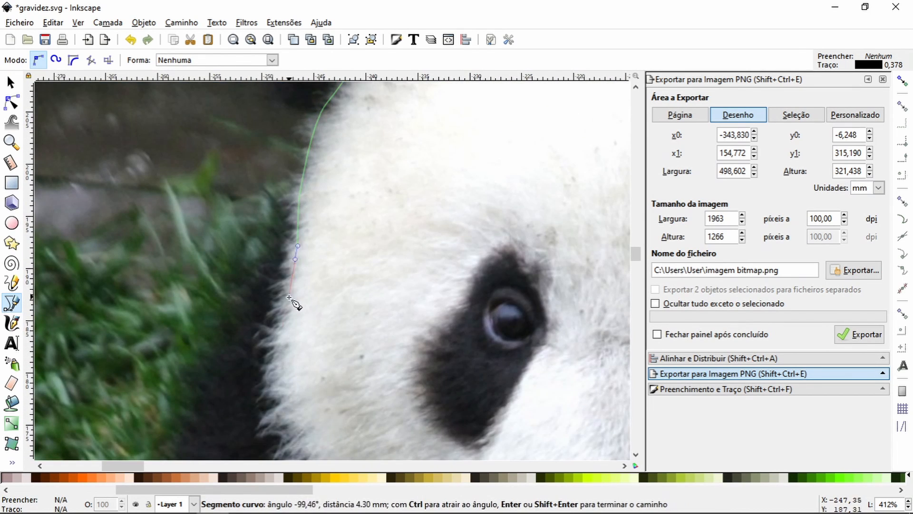
{"action": "left_click_drag", "start_coordinate": [285, 316], "coordinate": [282, 328]}
{"action": "left_click_drag", "start_coordinate": [274, 383], "coordinate": [275, 392]}
Step: Continue the head outline around the lower left-hand cheek and beneath the mouth and chin
{"action": "key", "text": "space"}
{"action": "left_click_drag", "start_coordinate": [165, 222], "coordinate": [170, 231]}
{"action": "left_click_drag", "start_coordinate": [215, 304], "coordinate": [225, 312]}
{"action": "left_click_drag", "start_coordinate": [290, 378], "coordinate": [296, 383]}
{"action": "key", "text": "space"}
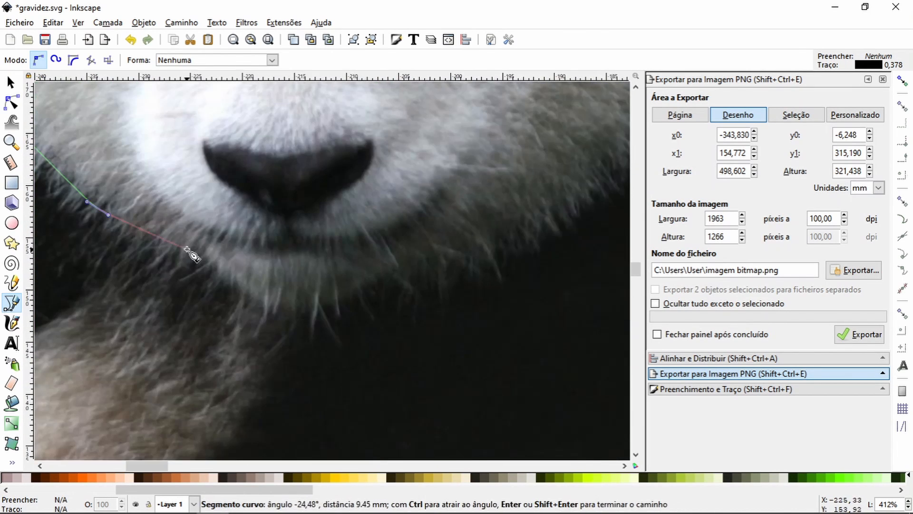
{"action": "left_click", "coordinate": [198, 246]}
{"action": "left_click_drag", "start_coordinate": [243, 284], "coordinate": [251, 290]}
{"action": "left_click_drag", "start_coordinate": [315, 305], "coordinate": [342, 298]}
{"action": "left_click", "coordinate": [390, 269]}
Step: Continue the head outline up the right-hand cheek to the base of the right-hand ear
{"action": "key", "text": "space"}
{"action": "left_click_drag", "start_coordinate": [260, 300], "coordinate": [275, 290]}
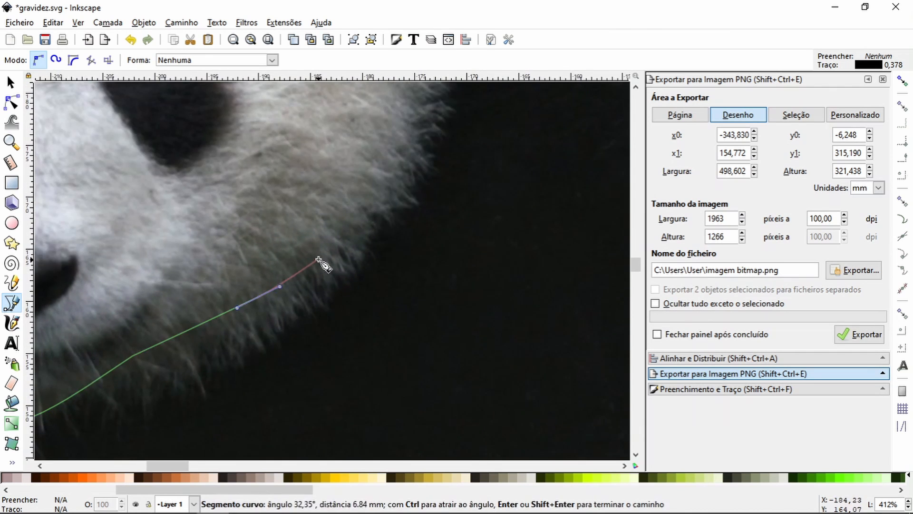
{"action": "left_click_drag", "start_coordinate": [364, 220], "coordinate": [379, 203]}
{"action": "key", "text": "space"}
{"action": "left_click_drag", "start_coordinate": [273, 203], "coordinate": [275, 196]}
{"action": "key", "text": "space"}
{"action": "left_click", "coordinate": [297, 352]}
{"action": "left_click_drag", "start_coordinate": [293, 248], "coordinate": [289, 238]}
{"action": "left_click", "coordinate": [272, 189]}
{"action": "key", "text": "space"}
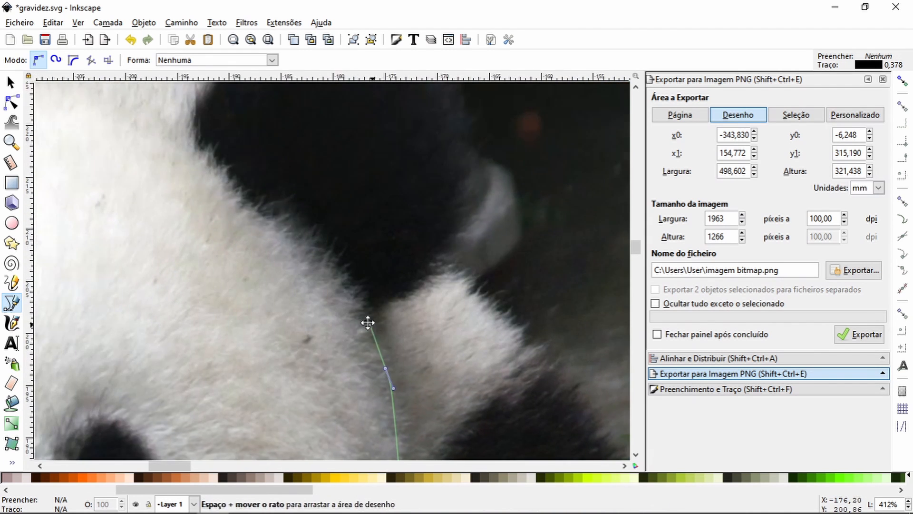
Step: Trace the outline around the right-hand ear and back across the top of the forehead, closing the path
{"action": "left_click_drag", "start_coordinate": [388, 296], "coordinate": [395, 295]}
{"action": "left_click", "coordinate": [428, 261]}
{"action": "key", "text": "space"}
{"action": "left_click_drag", "start_coordinate": [329, 289], "coordinate": [329, 261]}
{"action": "left_click_drag", "start_coordinate": [303, 181], "coordinate": [282, 159]}
{"action": "left_click_drag", "start_coordinate": [222, 123], "coordinate": [126, 135]}
{"action": "left_click", "coordinate": [93, 171]}
{"action": "key", "text": "space"}
{"action": "left_click", "coordinate": [436, 209]}
{"action": "left_click", "coordinate": [361, 193]}
{"action": "left_click", "coordinate": [252, 188]}
{"action": "left_click", "coordinate": [180, 203]}
Step: Delete two surplus nodes on the right-hand ear's part of the outline and adjust its upper curve
{"action": "key", "text": "n"}
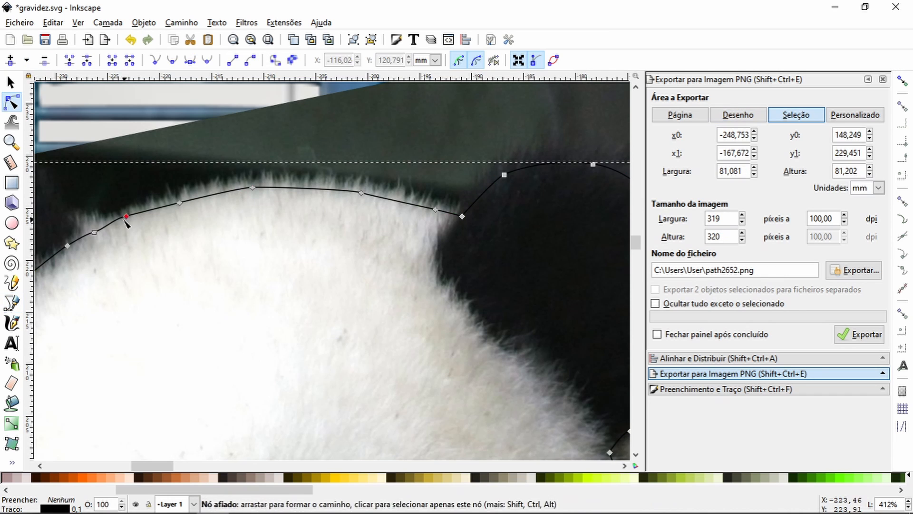
{"action": "key", "text": "space"}
{"action": "left_click", "coordinate": [184, 189]}
{"action": "key", "text": "Delete"}
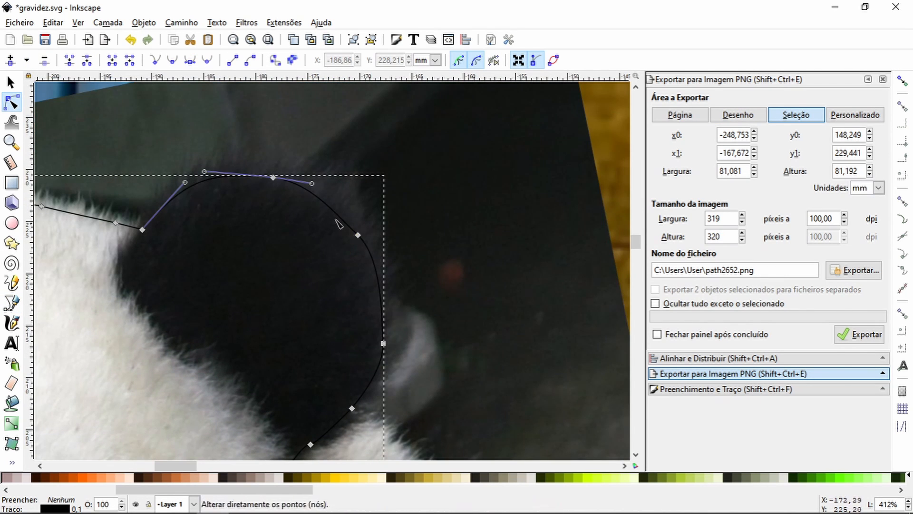
{"action": "left_click_drag", "start_coordinate": [274, 178], "coordinate": [274, 176]}
{"action": "left_click", "coordinate": [358, 235]}
{"action": "key", "text": "Delete"}
{"action": "left_click_drag", "start_coordinate": [384, 257], "coordinate": [389, 270]}
Step: Round off the outer edge of the right-hand ear's outline by moving its nodes and making them auto-smooth
{"action": "left_click", "coordinate": [387, 343]}
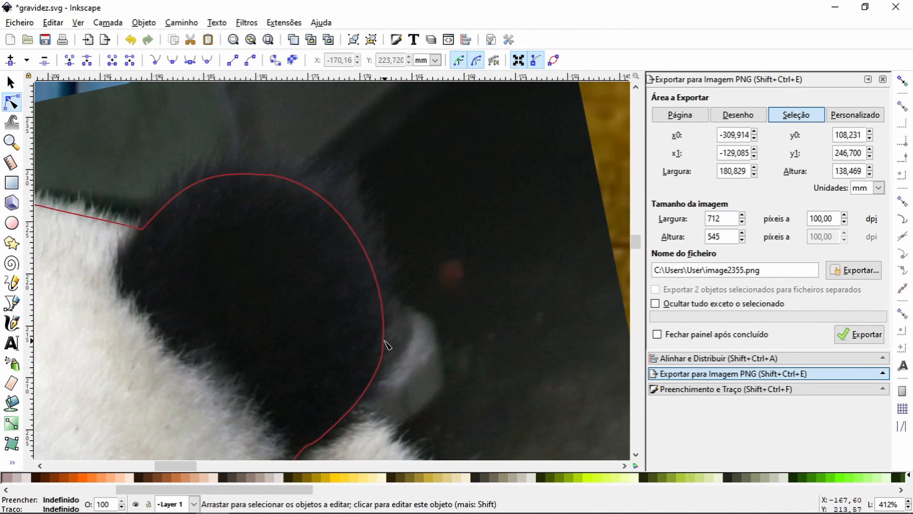
{"action": "left_click", "coordinate": [384, 343]}
{"action": "left_click_drag", "start_coordinate": [383, 344], "coordinate": [389, 324]}
{"action": "left_click", "coordinate": [207, 60]}
{"action": "left_click_drag", "start_coordinate": [382, 261], "coordinate": [381, 238]}
{"action": "left_click", "coordinate": [446, 281]}
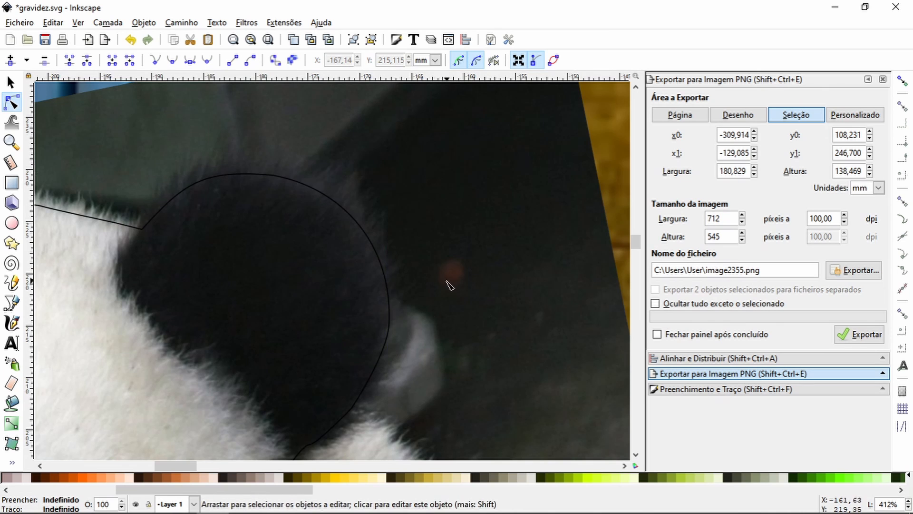
Step: Adjust the outline nodes between the right-hand ear's base and the upper cheek, and delete a surplus node there
{"action": "key", "text": "space"}
{"action": "left_click", "coordinate": [315, 165]}
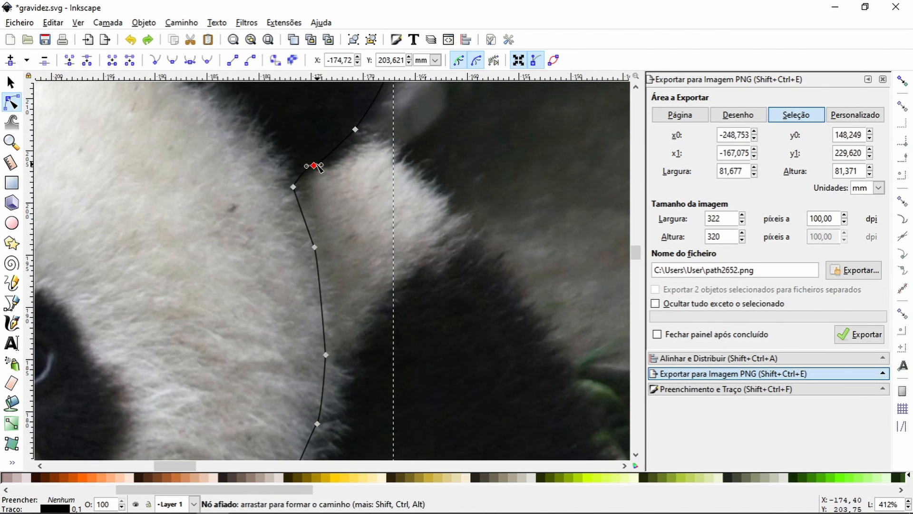
{"action": "left_click_drag", "start_coordinate": [309, 175], "coordinate": [309, 176]}
{"action": "key", "text": "space"}
{"action": "left_click", "coordinate": [263, 133]}
{"action": "left_click_drag", "start_coordinate": [266, 138], "coordinate": [269, 148]}
{"action": "key", "text": "space"}
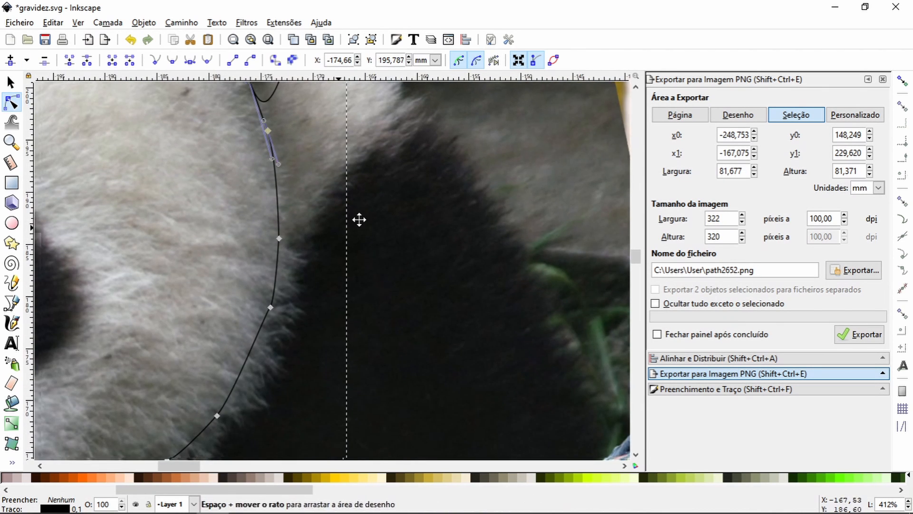
{"action": "left_click", "coordinate": [330, 284]}
{"action": "key", "text": "Delete"}
Step: Delete a surplus node on the left-hand cheek's part of the head outline
{"action": "key", "text": "space"}
{"action": "key", "text": "space"}
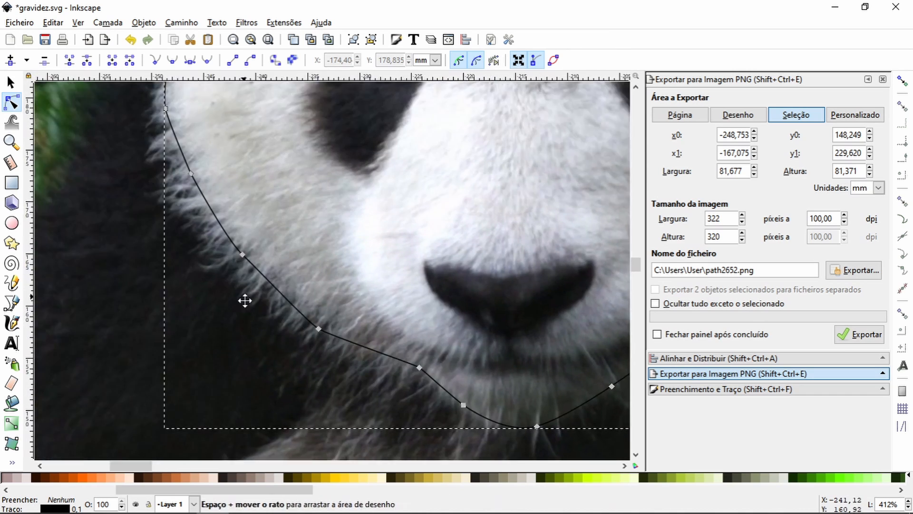
{"action": "key", "text": "space"}
{"action": "left_click", "coordinate": [209, 306]}
{"action": "key", "text": "Delete"}
{"action": "key", "text": "space"}
{"action": "key", "text": "minus"}
{"action": "key", "text": "minus"}
{"action": "key", "text": "minus"}
{"action": "key", "text": "minus"}
{"action": "key", "text": "minus"}
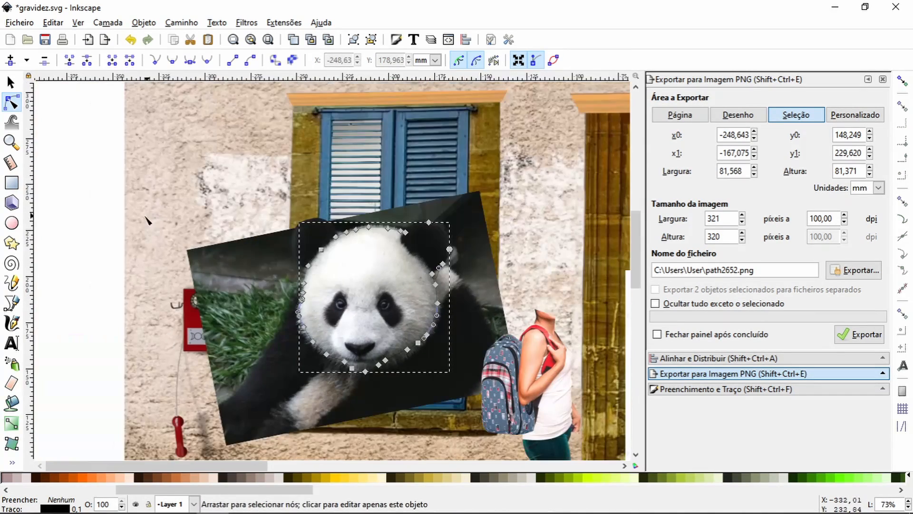
Step: Clip the panda photo to the finished head outline
{"action": "left_click", "coordinate": [12, 82]}
{"action": "left_click", "coordinate": [245, 278], "text": "shift"}
{"action": "key", "text": "ctrl+7"}
Step: Delete a surplus node from the upper curve of the left-hand ear's clip path
{"action": "key", "text": "z"}
{"action": "left_click_drag", "start_coordinate": [277, 207], "coordinate": [352, 284]}
{"action": "key", "text": "n"}
{"action": "left_click", "coordinate": [253, 208]}
{"action": "left_click", "coordinate": [217, 278]}
{"action": "key", "text": "Delete"}
{"action": "left_click", "coordinate": [240, 196]}
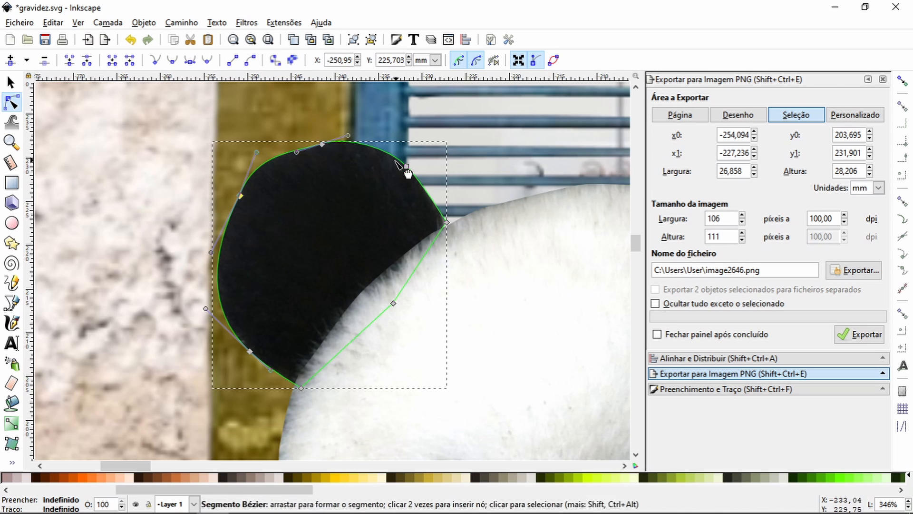
{"action": "key", "text": "Delete"}
Step: Reposition the left-hand ear's upper clip node as auto-smooth and pull the corner at the forehead inward
{"action": "left_click_drag", "start_coordinate": [322, 145], "coordinate": [251, 184]}
{"action": "left_click_drag", "start_coordinate": [155, 202], "coordinate": [247, 183]}
{"action": "left_click", "coordinate": [207, 60]}
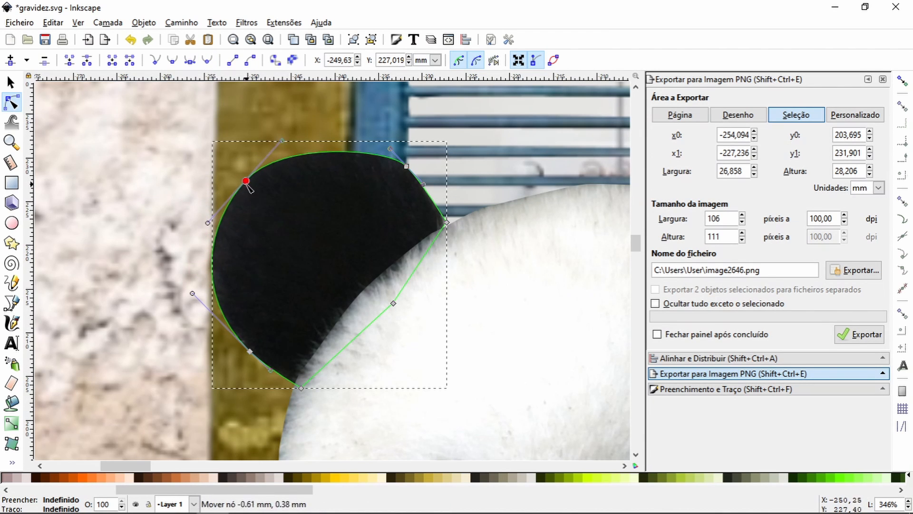
{"action": "left_click_drag", "start_coordinate": [446, 222], "coordinate": [431, 253]}
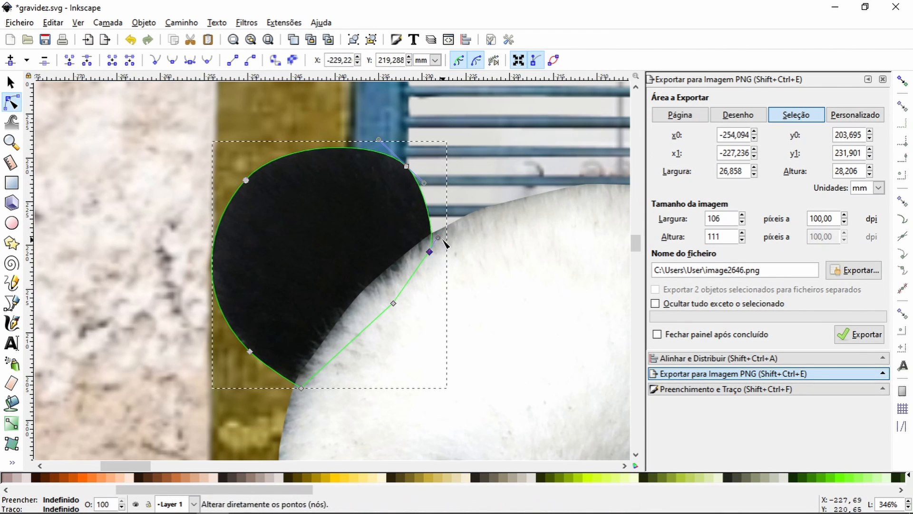
Step: Reshape the head's clip path around the right-hand ear and its base, deleting a surplus node
{"action": "left_click", "coordinate": [12, 142]}
{"action": "left_click", "coordinate": [27, 61]}
{"action": "left_click", "coordinate": [27, 61]}
{"action": "left_click", "coordinate": [28, 60]}
{"action": "left_click", "coordinate": [28, 61]}
{"action": "left_click", "coordinate": [11, 83]}
{"action": "left_click", "coordinate": [12, 142]}
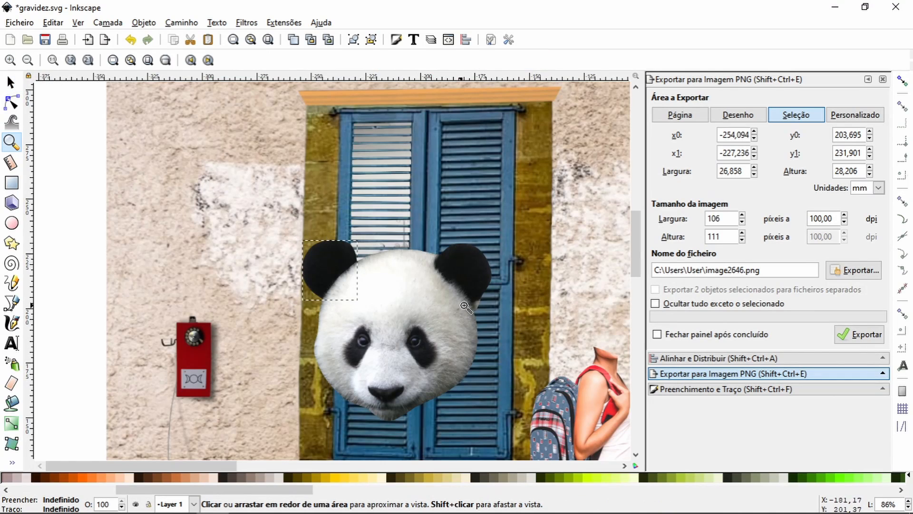
{"action": "left_click_drag", "start_coordinate": [429, 264], "coordinate": [509, 346]}
{"action": "left_click", "coordinate": [12, 103]}
{"action": "left_click", "coordinate": [368, 250]}
{"action": "left_click_drag", "start_coordinate": [364, 297], "coordinate": [370, 245]}
{"action": "left_click_drag", "start_coordinate": [397, 219], "coordinate": [392, 230]}
{"action": "left_click_drag", "start_coordinate": [362, 263], "coordinate": [395, 231]}
{"action": "key", "text": "Delete"}
{"action": "left_click_drag", "start_coordinate": [432, 143], "coordinate": [427, 144]}
Step: Group the panda head with its separate left-hand ear
{"action": "left_click", "coordinate": [12, 142]}
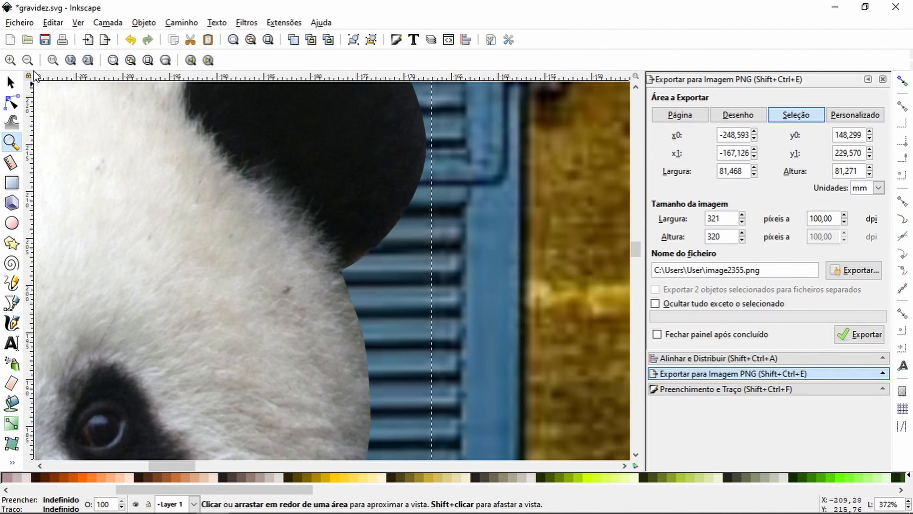
{"action": "left_click", "coordinate": [28, 61]}
{"action": "left_click", "coordinate": [27, 61]}
{"action": "left_click", "coordinate": [27, 61]}
{"action": "left_click", "coordinate": [27, 60]}
{"action": "left_click", "coordinate": [10, 83]}
{"action": "left_click", "coordinate": [208, 222], "text": "shift"}
{"action": "left_click", "coordinate": [353, 39]}
Step: Scale the panda head group down to about 32 mm wide, raise it to the front and move it over the stock photo woman's head
{"action": "left_click_drag", "start_coordinate": [359, 198], "coordinate": [267, 287]}
{"action": "left_click_drag", "start_coordinate": [229, 344], "coordinate": [498, 301]}
{"action": "left_click_drag", "start_coordinate": [539, 242], "coordinate": [502, 277]}
{"action": "left_click_drag", "start_coordinate": [461, 300], "coordinate": [488, 281]}
{"action": "left_click", "coordinate": [199, 60]}
{"action": "left_click_drag", "start_coordinate": [421, 324], "coordinate": [156, 228]}
{"action": "left_click_drag", "start_coordinate": [236, 216], "coordinate": [498, 240]}
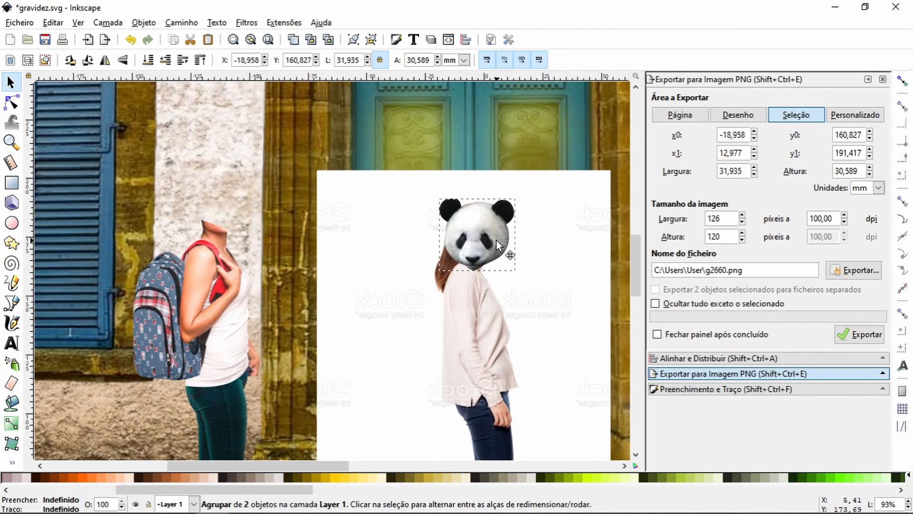
Step: Enlarge the panda head slightly, place it on the backpack figure's neck, and delete the white-background photo of the woman
{"action": "left_click_drag", "start_coordinate": [518, 194], "coordinate": [518, 195]}
{"action": "right_click", "coordinate": [520, 194]}
{"action": "left_click", "coordinate": [499, 191]}
{"action": "right_click", "coordinate": [418, 192]}
{"action": "left_click", "coordinate": [311, 257]}
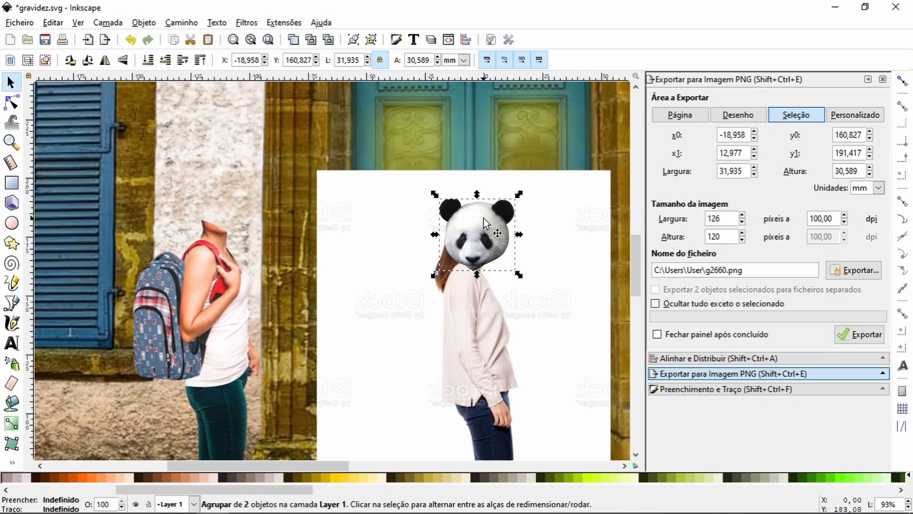
{"action": "left_click_drag", "start_coordinate": [435, 193], "coordinate": [432, 187]}
{"action": "left_click_drag", "start_coordinate": [477, 232], "coordinate": [220, 208]}
{"action": "left_click", "coordinate": [371, 238]}
{"action": "key", "text": "Delete"}
Step: Draw a closed Pen outline around the backpack figure's forearm and hand in front of the hips
{"action": "left_click", "coordinate": [12, 143]}
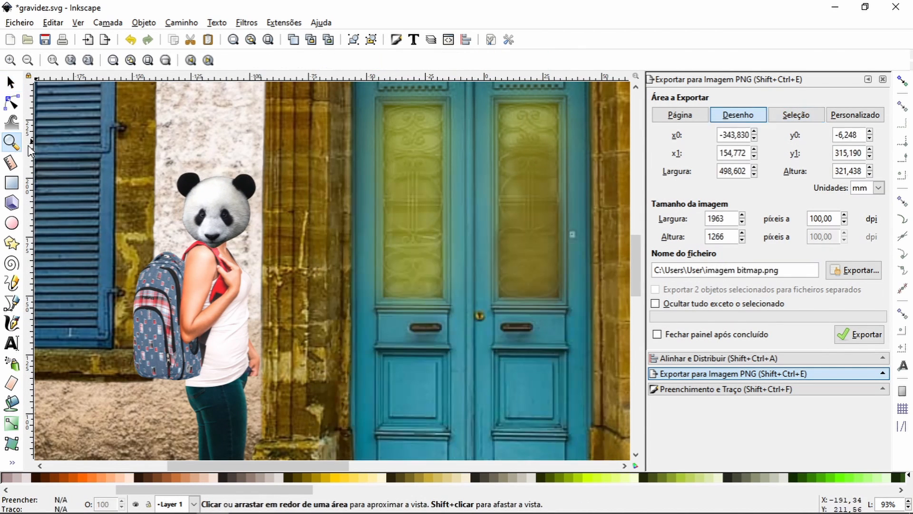
{"action": "left_click_drag", "start_coordinate": [224, 352], "coordinate": [224, 352]}
{"action": "key", "text": "b"}
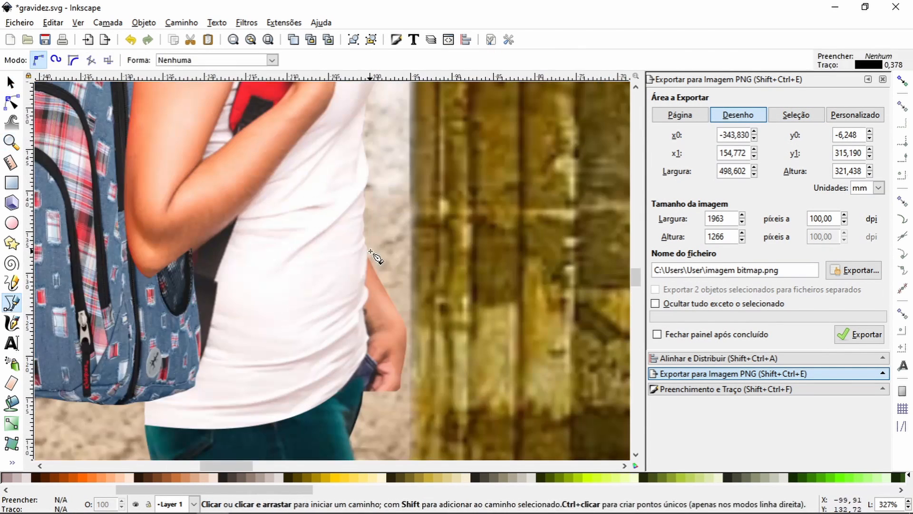
{"action": "left_click", "coordinate": [370, 251]}
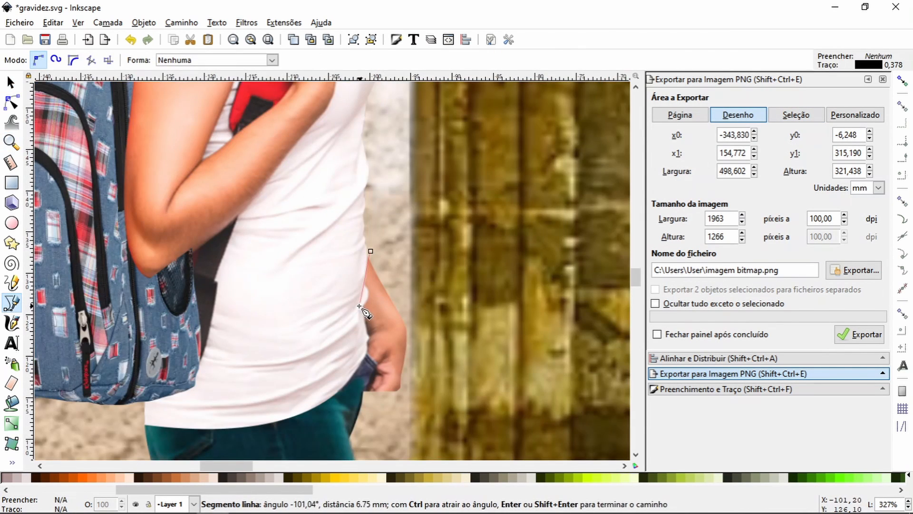
{"action": "left_click", "coordinate": [370, 251]}
Step: Clip a duplicate of the figure's photo to the forearm outline and move the cut-out hand aside onto the stone pillar
{"action": "key", "text": "s"}
{"action": "left_click", "coordinate": [165, 59]}
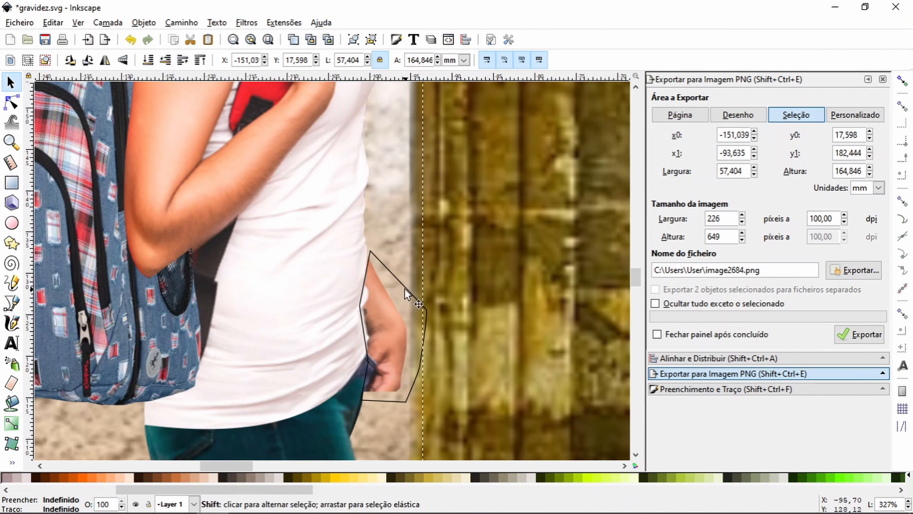
{"action": "left_click", "coordinate": [404, 287], "text": "shift"}
{"action": "key", "text": "ctrl+7"}
{"action": "left_click_drag", "start_coordinate": [398, 325], "coordinate": [510, 290]}
Step: Start a second Pen outline on the figure, following the shirt's front edge past the forearm down to the trousers
{"action": "key", "text": "b"}
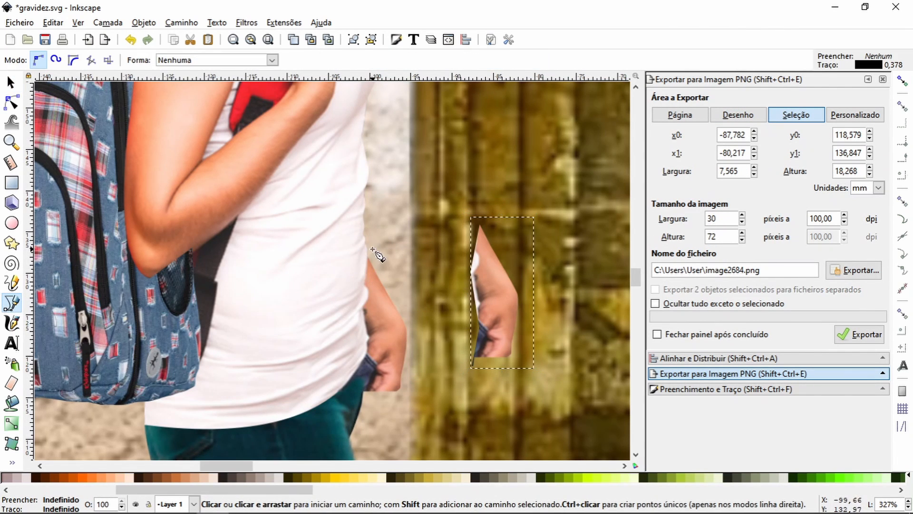
{"action": "key", "text": "z"}
{"action": "left_click_drag", "start_coordinate": [325, 223], "coordinate": [428, 321]}
{"action": "key", "text": "b"}
{"action": "left_click", "coordinate": [312, 216]}
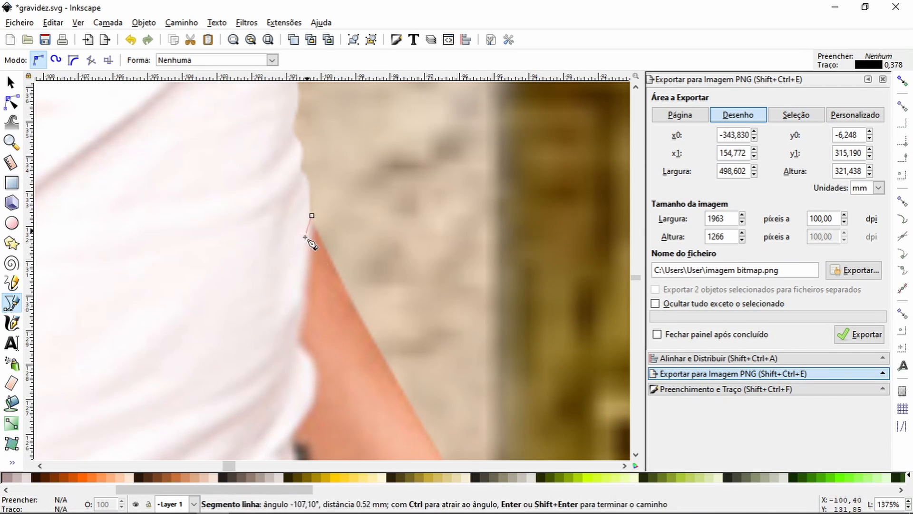
{"action": "left_click", "coordinate": [305, 310]}
{"action": "left_click", "coordinate": [297, 338]}
{"action": "key", "text": "space"}
{"action": "left_click", "coordinate": [279, 218]}
{"action": "left_click_drag", "start_coordinate": [290, 244], "coordinate": [290, 247]}
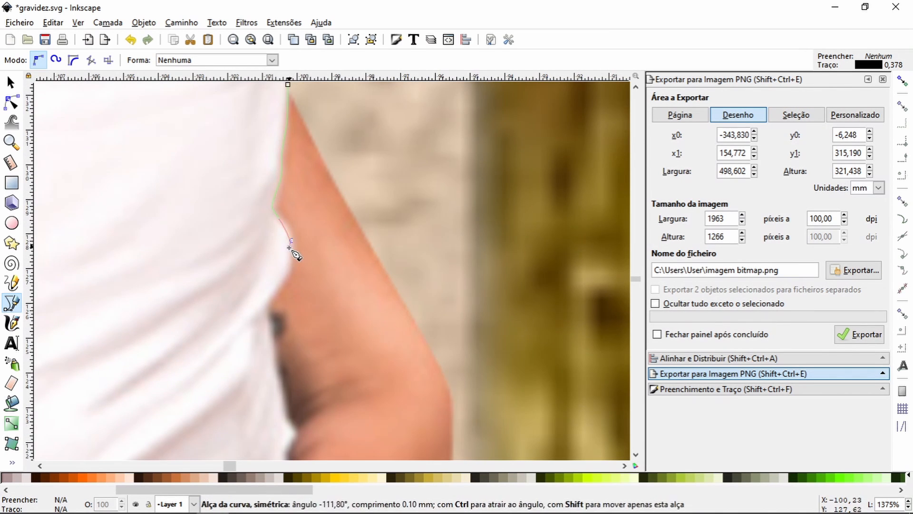
{"action": "left_click", "coordinate": [269, 310]}
{"action": "left_click_drag", "start_coordinate": [269, 309], "coordinate": [235, 178]}
{"action": "scroll", "coordinate": [248, 333], "scroll_direction": "down", "scroll_amount": 4}
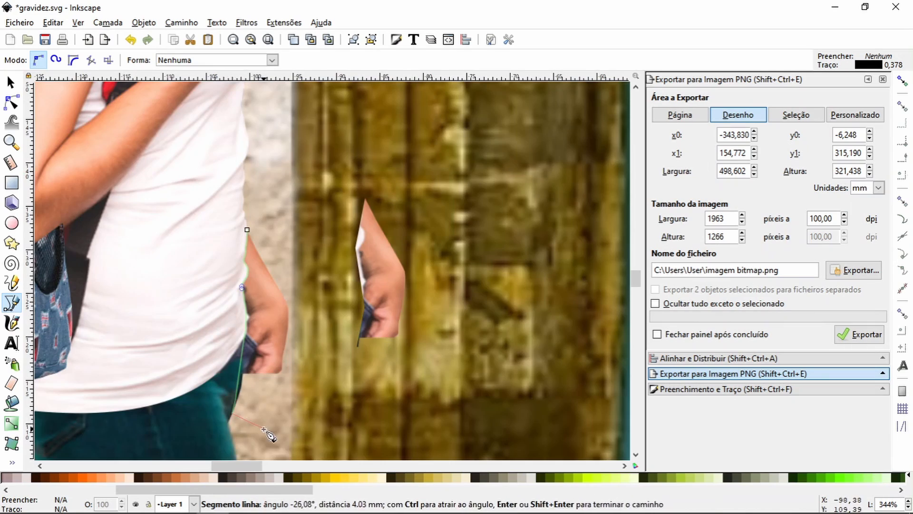
Step: Continue the outline loosely down in front of the legs and out past the front shoe's toe
{"action": "left_click", "coordinate": [265, 435]}
{"action": "key", "text": "space"}
{"action": "left_click", "coordinate": [267, 276]}
{"action": "key", "text": "space"}
{"action": "left_click", "coordinate": [231, 293]}
{"action": "left_click", "coordinate": [269, 279]}
{"action": "left_click", "coordinate": [277, 388]}
{"action": "left_click", "coordinate": [383, 212]}
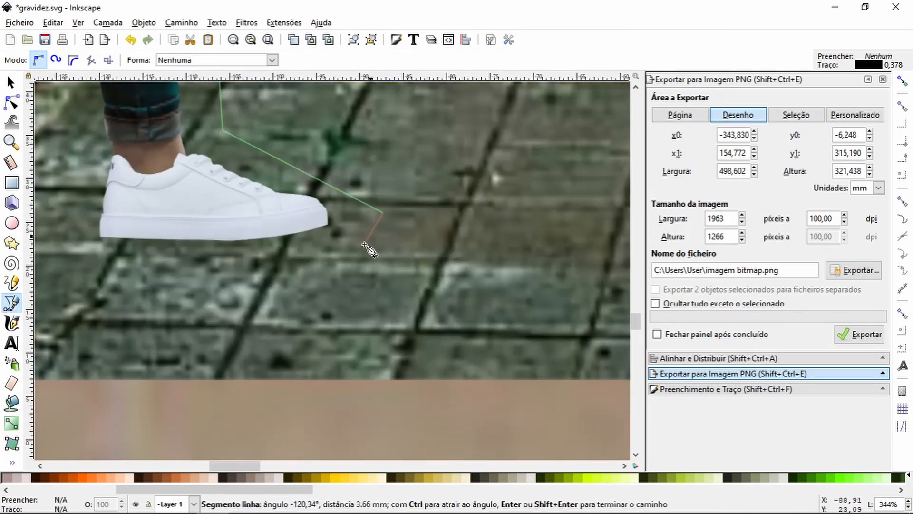
Step: Continue the outline beneath the shoes, around the rear shoe and up behind the raised calf
{"action": "left_click", "coordinate": [124, 273]}
{"action": "left_click", "coordinate": [358, 281]}
{"action": "left_click", "coordinate": [282, 192]}
{"action": "left_click", "coordinate": [220, 217]}
{"action": "left_click", "coordinate": [312, 194]}
{"action": "key", "text": "space"}
{"action": "left_click", "coordinate": [277, 207]}
{"action": "left_click", "coordinate": [282, 120]}
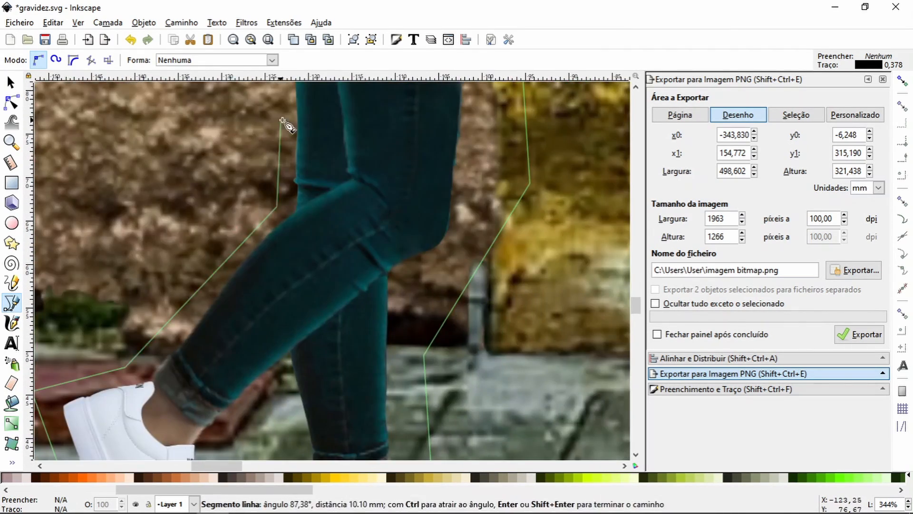
Step: Continue the outline up behind the thigh and along the outer side of the backpack
{"action": "key", "text": "space"}
{"action": "left_click", "coordinate": [320, 173]}
{"action": "key", "text": "space"}
{"action": "left_click", "coordinate": [281, 164]}
{"action": "left_click", "coordinate": [128, 241]}
{"action": "key", "text": "space"}
{"action": "left_click", "coordinate": [274, 207]}
{"action": "left_click", "coordinate": [296, 128]}
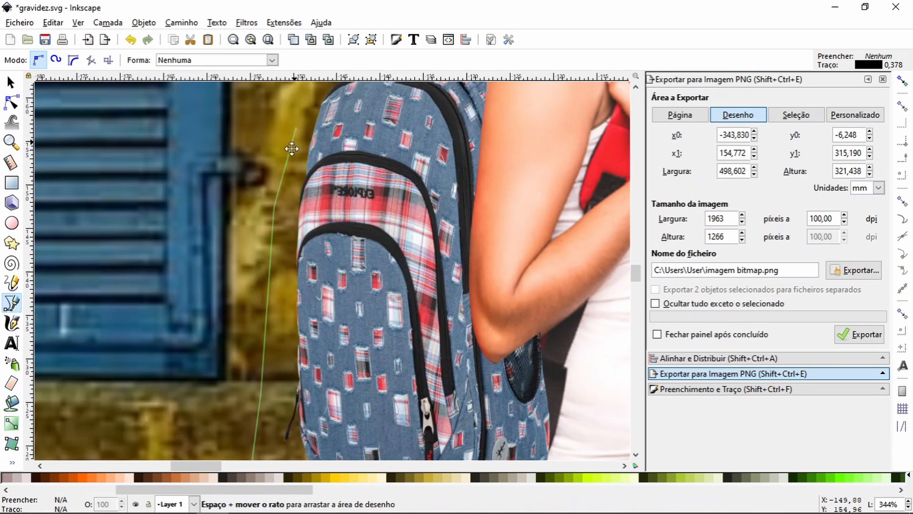
Step: Take the outline over the backpack and shoulders, down the front of the body, and close it at the forearm
{"action": "left_click", "coordinate": [240, 171]}
{"action": "left_click", "coordinate": [332, 180]}
{"action": "key", "text": "space"}
{"action": "left_click", "coordinate": [494, 200]}
{"action": "key", "text": "space"}
{"action": "key", "text": "space"}
{"action": "left_click", "coordinate": [298, 112]}
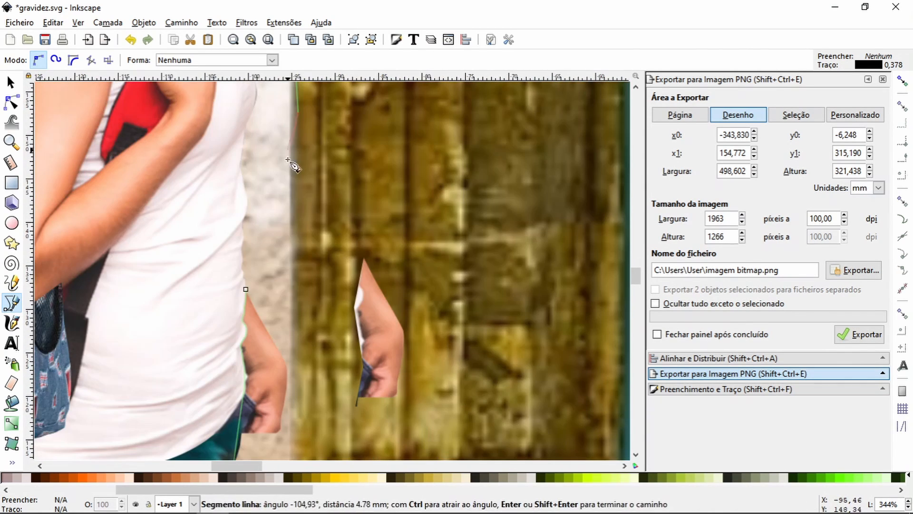
{"action": "left_click", "coordinate": [247, 287]}
Step: Clip the backpack figure's photo to the new outline that leaves out the forearm and hand
{"action": "left_click", "coordinate": [10, 88]}
{"action": "left_click", "coordinate": [209, 298], "text": "shift"}
{"action": "right_click", "coordinate": [209, 297]}
{"action": "left_click", "coordinate": [247, 442]}
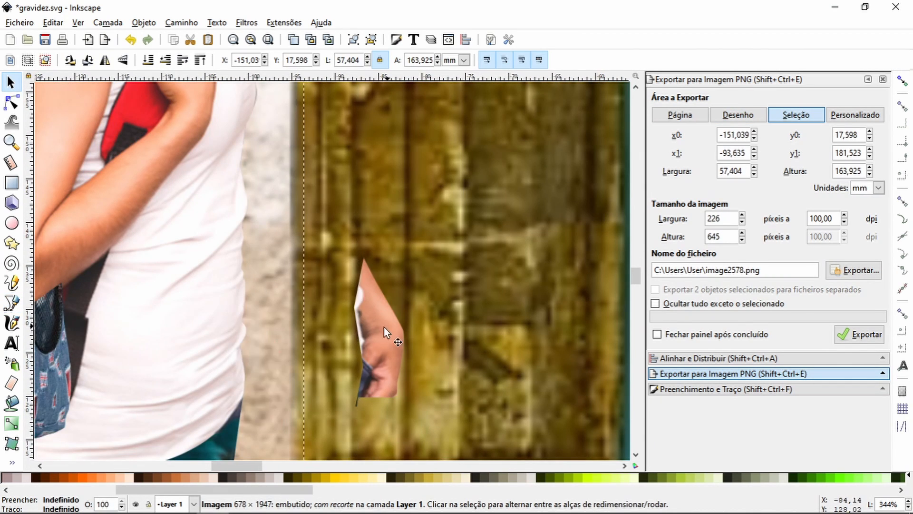
Step: Move the cut-out hand back to the shirt's front edge and rotate it in towards the body
{"action": "left_click_drag", "start_coordinate": [384, 327], "coordinate": [264, 325]}
{"action": "left_click", "coordinate": [242, 316]}
{"action": "left_click_drag", "start_coordinate": [304, 243], "coordinate": [311, 253]}
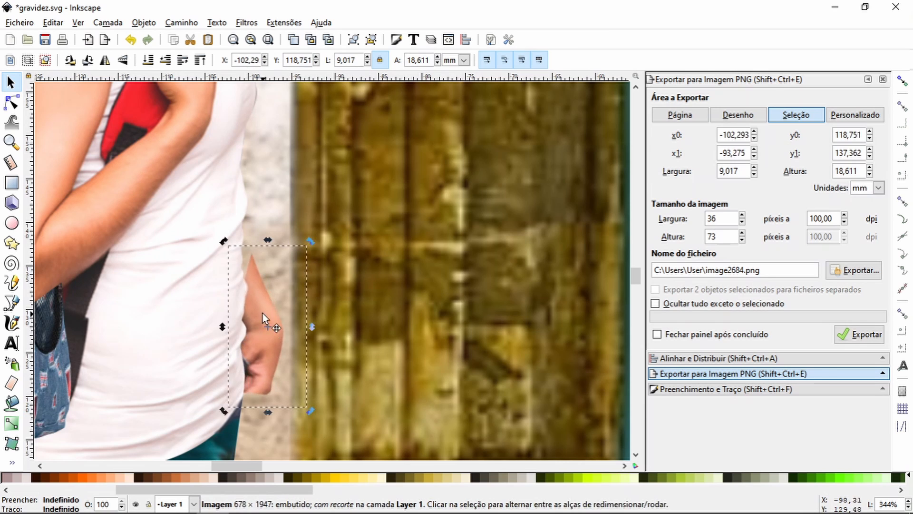
{"action": "mouse_move", "coordinate": [263, 313]}
{"action": "left_mouse_down"}
{"action": "mouse_move", "coordinate": [253, 322]}
{"action": "mouse_move", "coordinate": [265, 316]}
{"action": "left_mouse_up"}
{"action": "left_click", "coordinate": [260, 314]}
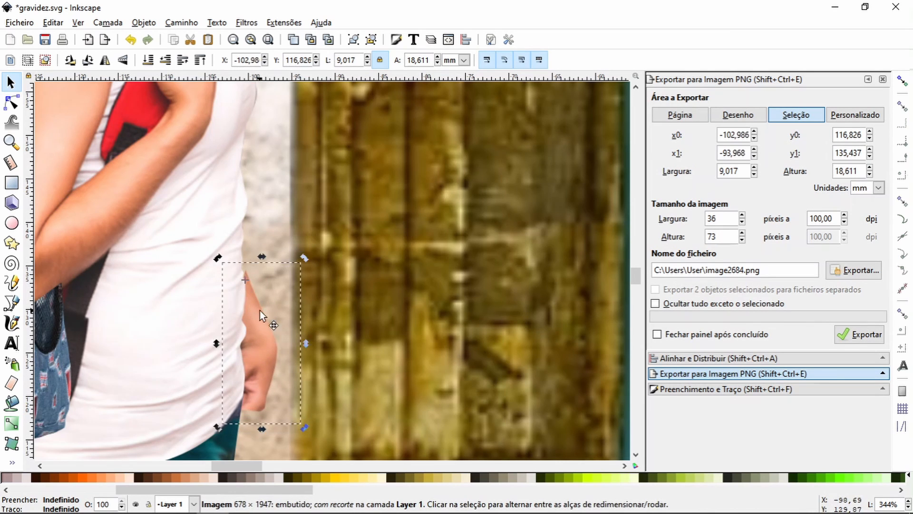
{"action": "left_click_drag", "start_coordinate": [304, 420], "coordinate": [277, 439]}
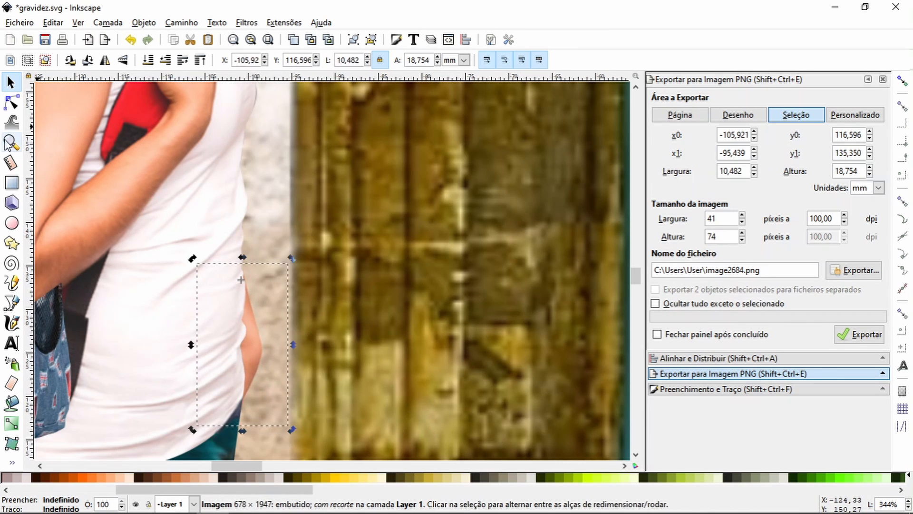
Step: Lower the cut-out hand along the shirt's front edge and refine its rotation beside the hip
{"action": "left_click", "coordinate": [11, 142]}
{"action": "left_click", "coordinate": [28, 61]}
{"action": "left_click", "coordinate": [28, 60]}
{"action": "left_click", "coordinate": [28, 60]}
{"action": "left_click", "coordinate": [27, 60]}
{"action": "left_click", "coordinate": [28, 60]}
{"action": "left_click_drag", "start_coordinate": [280, 222], "coordinate": [350, 351]}
{"action": "left_click", "coordinate": [11, 82]}
{"action": "left_click", "coordinate": [349, 335]}
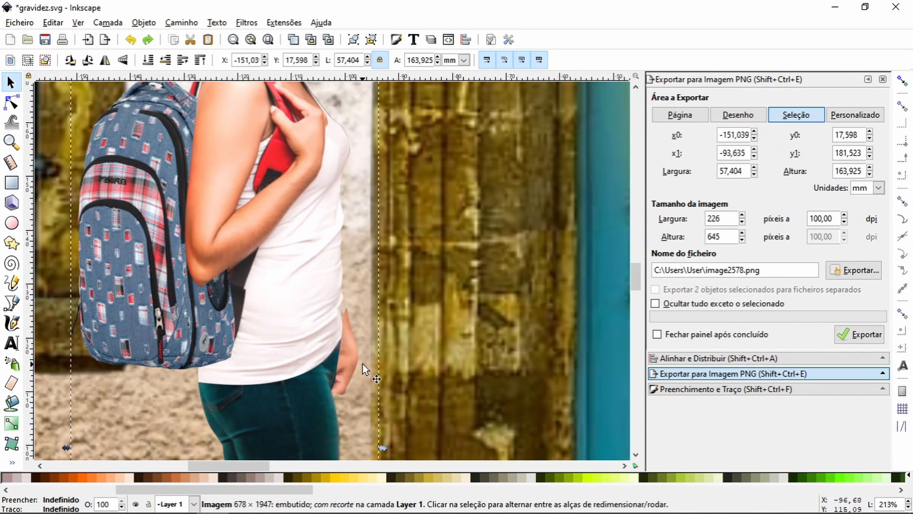
{"action": "left_click", "coordinate": [347, 358]}
{"action": "left_click_drag", "start_coordinate": [378, 415], "coordinate": [363, 419]}
{"action": "mouse_move", "coordinate": [347, 358]}
{"action": "left_mouse_down"}
{"action": "mouse_move", "coordinate": [347, 345]}
{"action": "mouse_move", "coordinate": [348, 359]}
{"action": "left_mouse_up"}
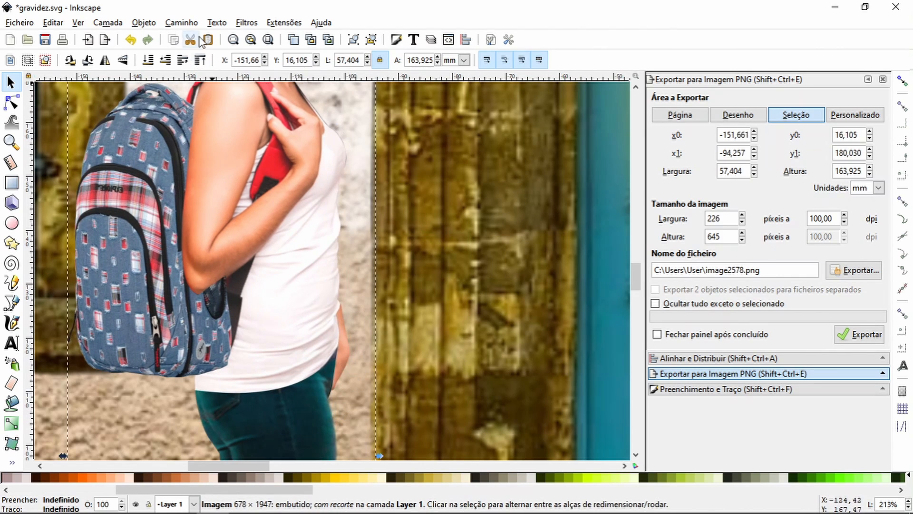
{"action": "key", "text": "ctrl+z"}
{"action": "left_click", "coordinate": [349, 364]}
Step: Draw a rectangle about 418 × 295 mm over the composition, remove its stroke, and stretch its upper and right edges slightly
{"action": "left_click", "coordinate": [11, 142]}
{"action": "key", "text": "5"}
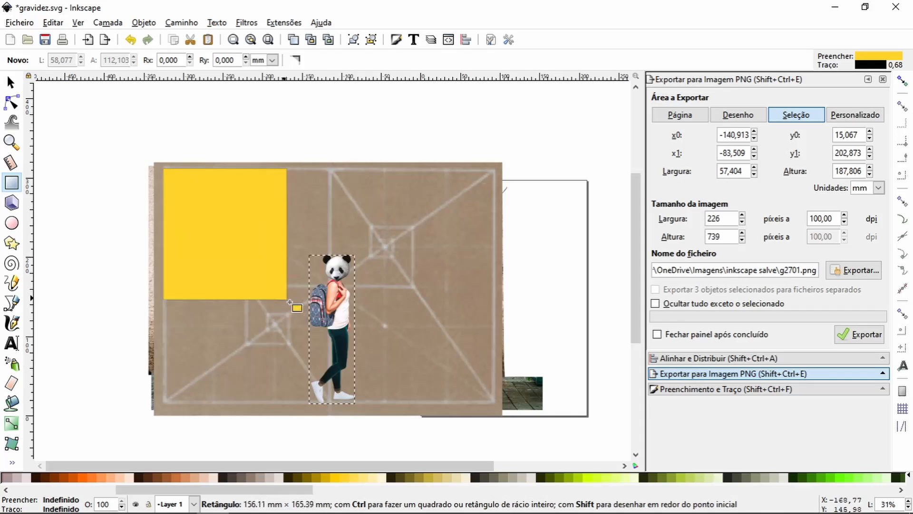
{"action": "left_click_drag", "start_coordinate": [290, 302], "coordinate": [494, 403]}
{"action": "left_click", "coordinate": [726, 389]}
{"action": "left_click", "coordinate": [759, 99]}
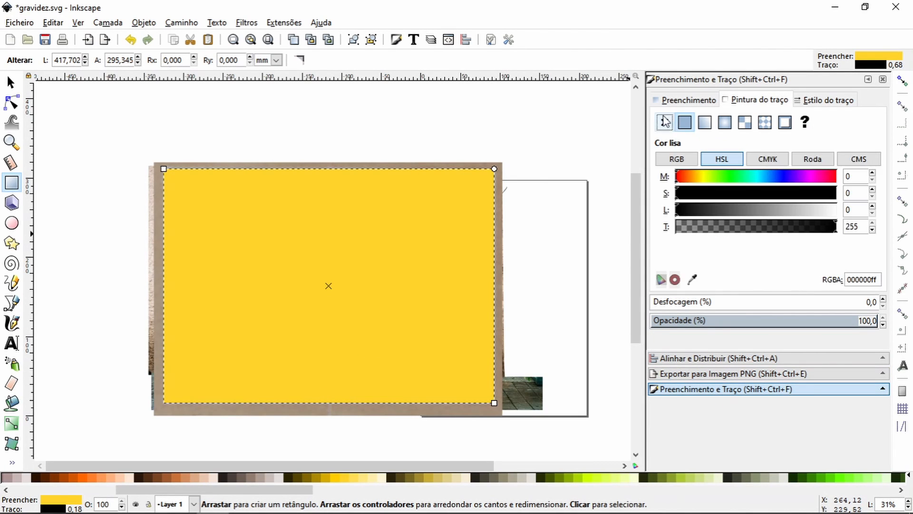
{"action": "left_click", "coordinate": [664, 122]}
{"action": "left_click", "coordinate": [10, 82]}
{"action": "left_click_drag", "start_coordinate": [331, 160], "coordinate": [330, 164]}
{"action": "left_click_drag", "start_coordinate": [501, 286], "coordinate": [504, 287]}
Step: Send the brown guide image behind the street scene and clip the street photo to the rectangle
{"action": "left_click", "coordinate": [148, 63]}
{"action": "left_click", "coordinate": [228, 209]}
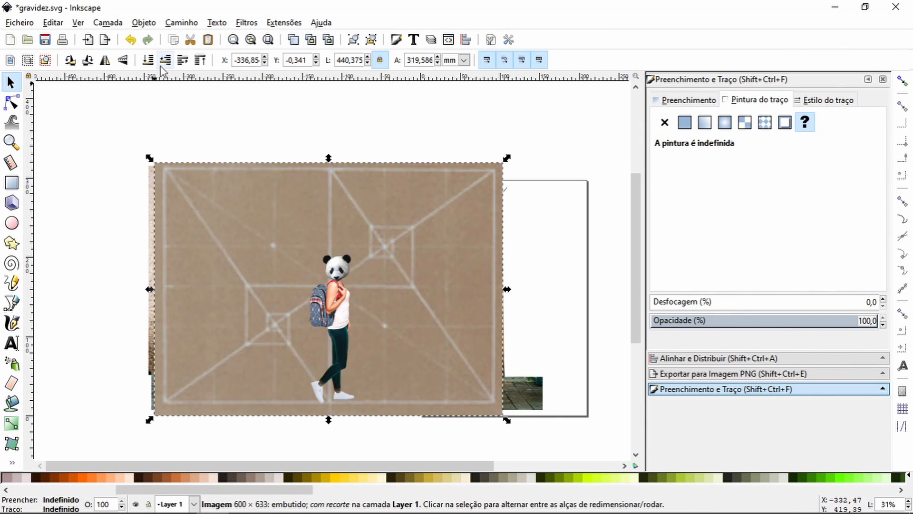
{"action": "left_click", "coordinate": [149, 62]}
{"action": "left_click", "coordinate": [318, 232]}
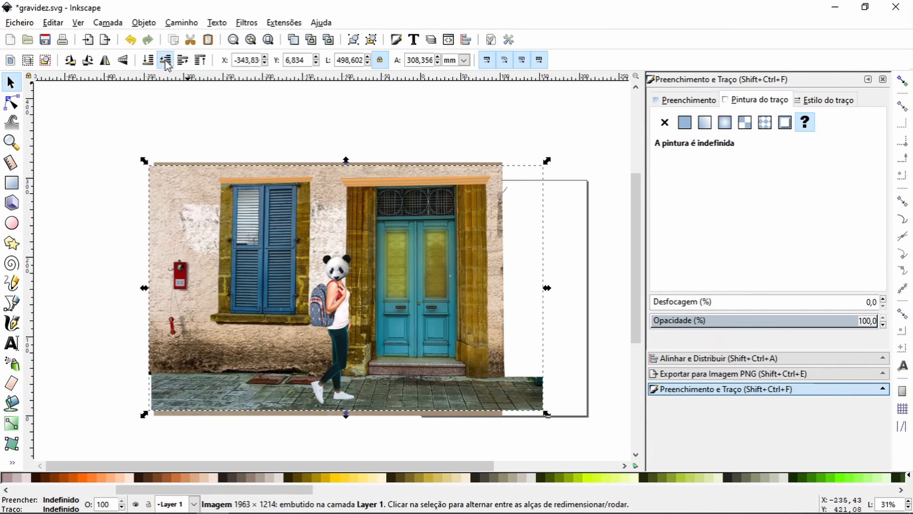
{"action": "left_click", "coordinate": [166, 63]}
{"action": "left_click", "coordinate": [330, 218], "text": "shift"}
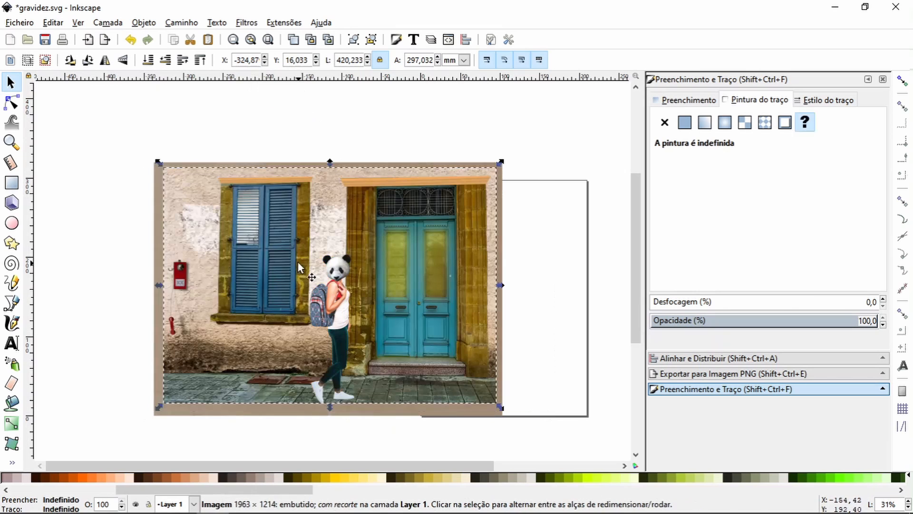
Step: Nudge the grouped panda-headed figure three steps up on the pavement
{"action": "left_click", "coordinate": [11, 141]}
{"action": "left_click_drag", "start_coordinate": [159, 164], "coordinate": [481, 411]}
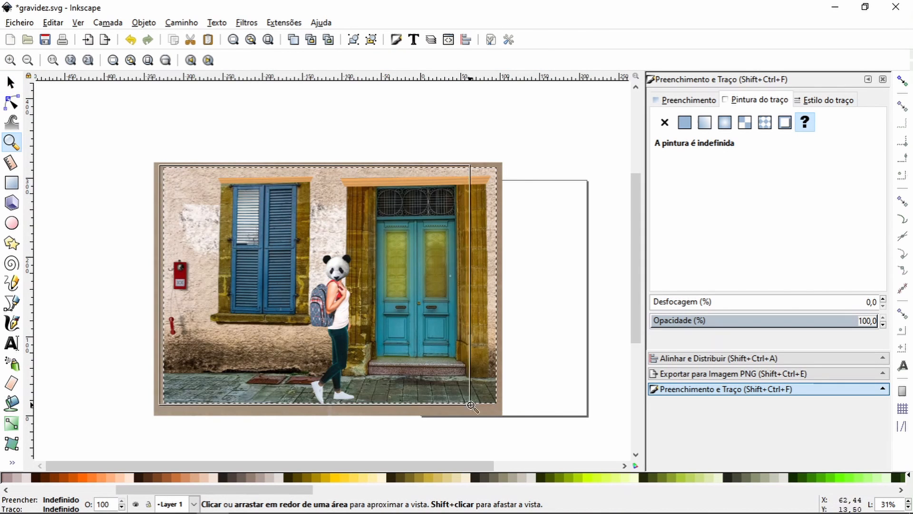
{"action": "key", "text": "s"}
{"action": "left_click", "coordinate": [341, 295]}
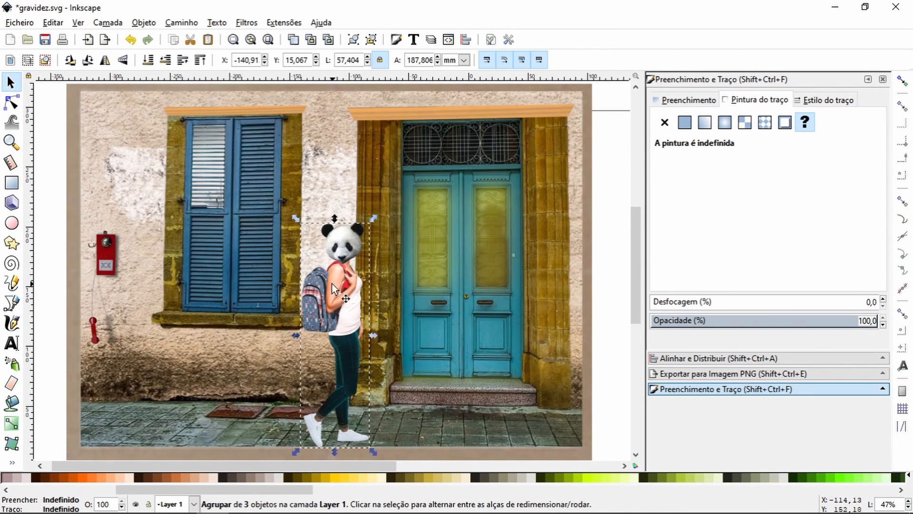
{"action": "key", "text": "Up"}
{"action": "key", "text": "Up"}
{"action": "key", "text": "Up"}
{"action": "key", "text": "Up"}
{"action": "key", "text": "Up"}
{"action": "key", "text": "Escape"}
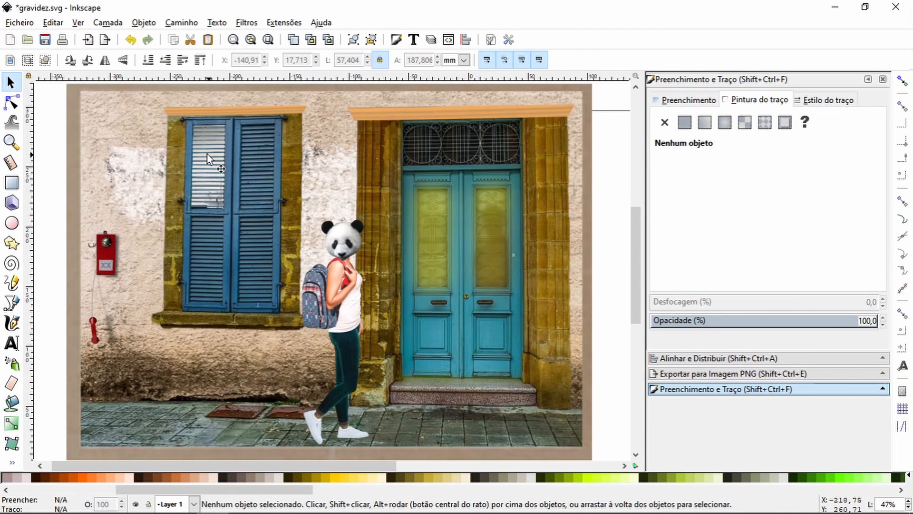
Step: Paste the rubbish-pile photo and scale it to about 290 × 193 mm over the lower left part of the street scene
{"action": "scroll", "coordinate": [243, 381], "scroll_direction": "down", "scroll_amount": 3}
{"action": "right_click", "coordinate": [218, 359]}
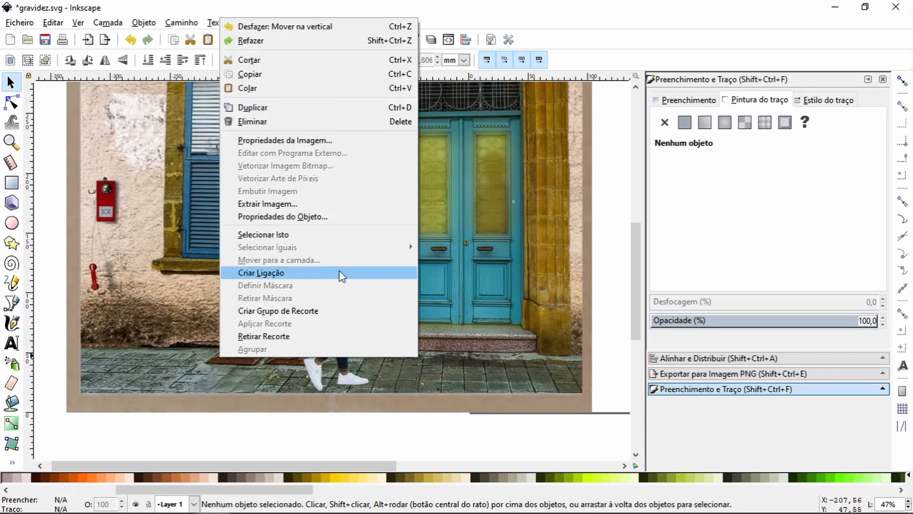
{"action": "left_click", "coordinate": [295, 87]}
{"action": "left_click_drag", "start_coordinate": [347, 196], "coordinate": [471, 279]}
{"action": "left_click_drag", "start_coordinate": [413, 195], "coordinate": [524, 254]}
{"action": "left_click_drag", "start_coordinate": [377, 196], "coordinate": [318, 158]}
{"action": "left_click_drag", "start_coordinate": [481, 273], "coordinate": [448, 315]}
{"action": "left_click_drag", "start_coordinate": [282, 199], "coordinate": [195, 139]}
{"action": "left_click_drag", "start_coordinate": [347, 292], "coordinate": [227, 330]}
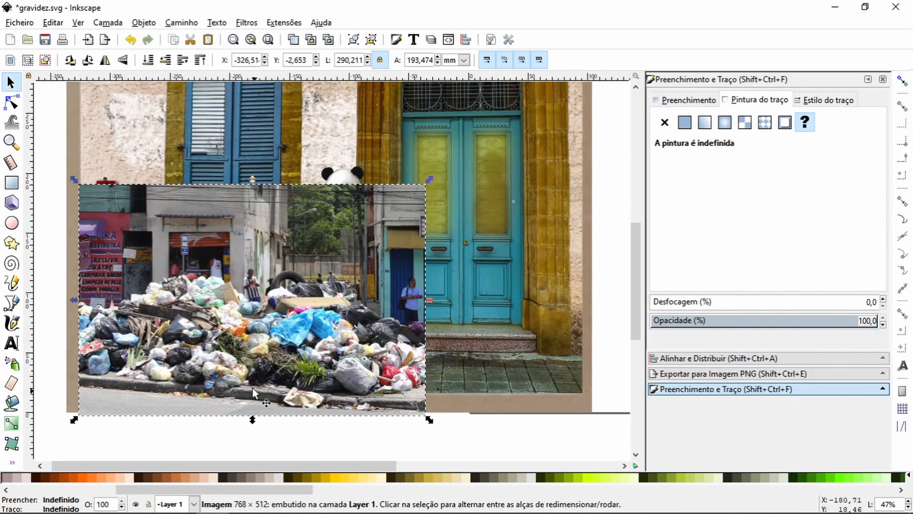
Step: Start a Bézier outline around a cluster of garbage bags, following its upper edge and going down its left side
{"action": "left_click", "coordinate": [11, 142]}
{"action": "left_click_drag", "start_coordinate": [119, 312], "coordinate": [261, 393]}
{"action": "left_click", "coordinate": [28, 60]}
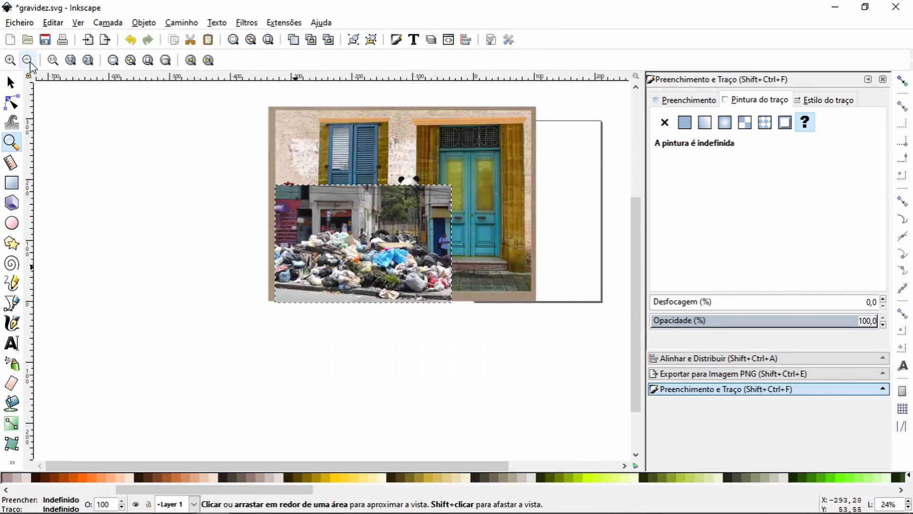
{"action": "left_click_drag", "start_coordinate": [377, 302], "coordinate": [377, 302]}
{"action": "left_click_drag", "start_coordinate": [249, 278], "coordinate": [446, 410]}
{"action": "left_click", "coordinate": [11, 303]}
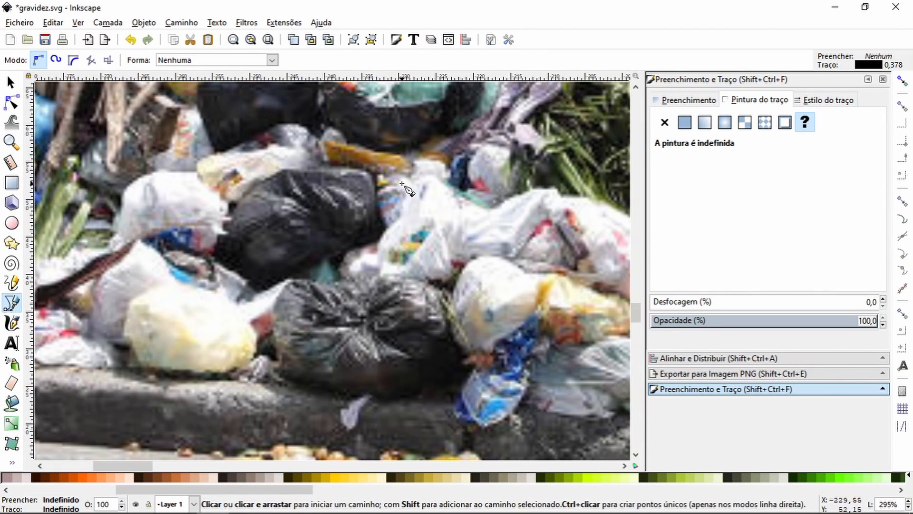
{"action": "left_click", "coordinate": [410, 171]}
{"action": "left_click_drag", "start_coordinate": [402, 159], "coordinate": [399, 155]}
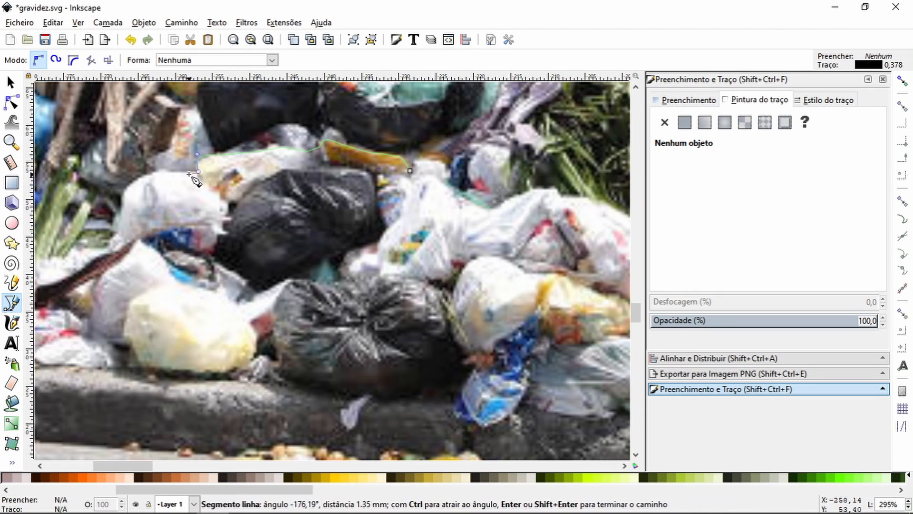
{"action": "left_click", "coordinate": [110, 246]}
{"action": "key", "text": "space"}
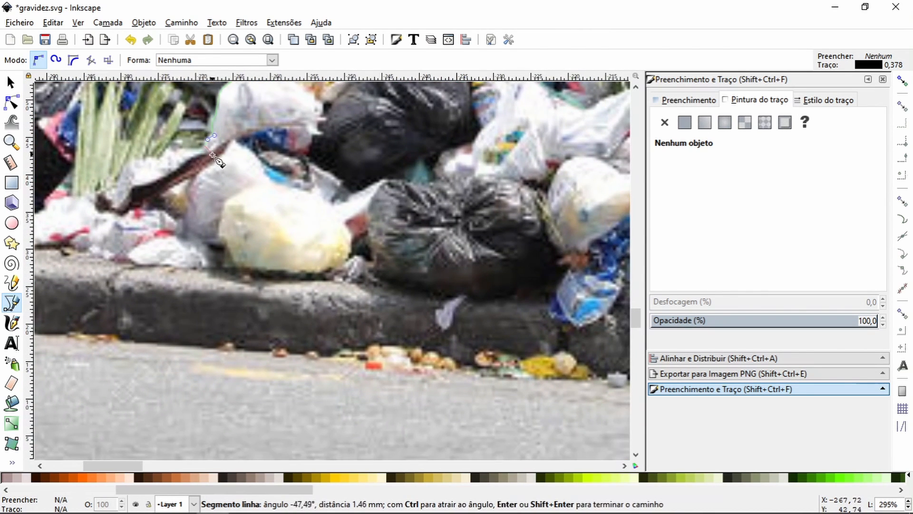
Step: Continue the outline along the underside of the bags above the kerb, around the blue bag
{"action": "left_click", "coordinate": [323, 278]}
{"action": "left_click", "coordinate": [364, 281]}
{"action": "key", "text": "space"}
{"action": "left_click_drag", "start_coordinate": [247, 236], "coordinate": [270, 235]}
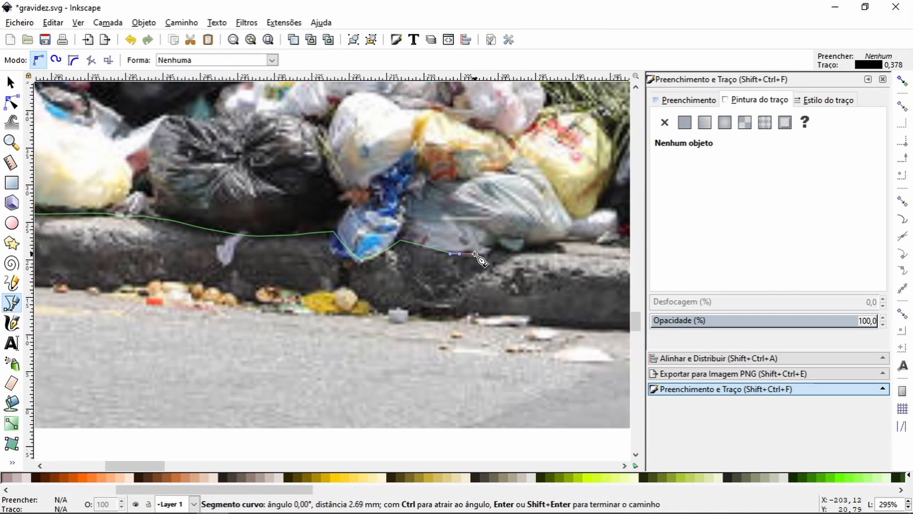
{"action": "key", "text": "space"}
{"action": "left_click_drag", "start_coordinate": [405, 299], "coordinate": [411, 296]}
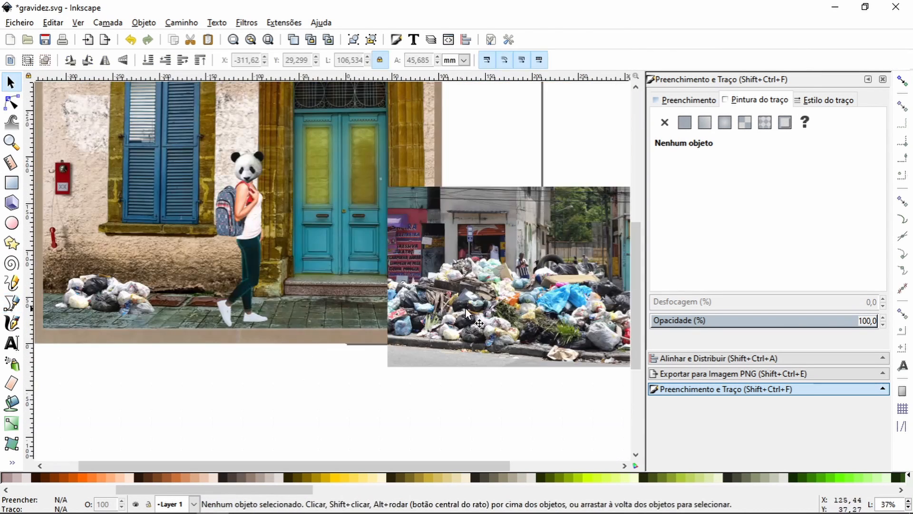
Step: Move the spare rubbish photo left over the scene and outline the grey, red and white bags at its right end
{"action": "left_click_drag", "start_coordinate": [485, 280], "coordinate": [278, 291]}
{"action": "left_click", "coordinate": [12, 142]}
{"action": "left_click_drag", "start_coordinate": [365, 305], "coordinate": [445, 372]}
{"action": "key", "text": "b"}
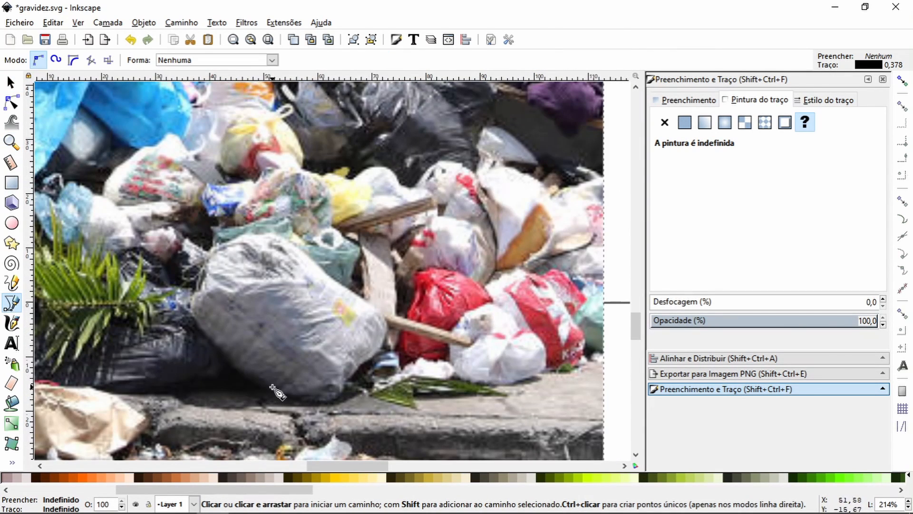
{"action": "left_click", "coordinate": [144, 392]}
{"action": "left_click_drag", "start_coordinate": [175, 357], "coordinate": [179, 349]}
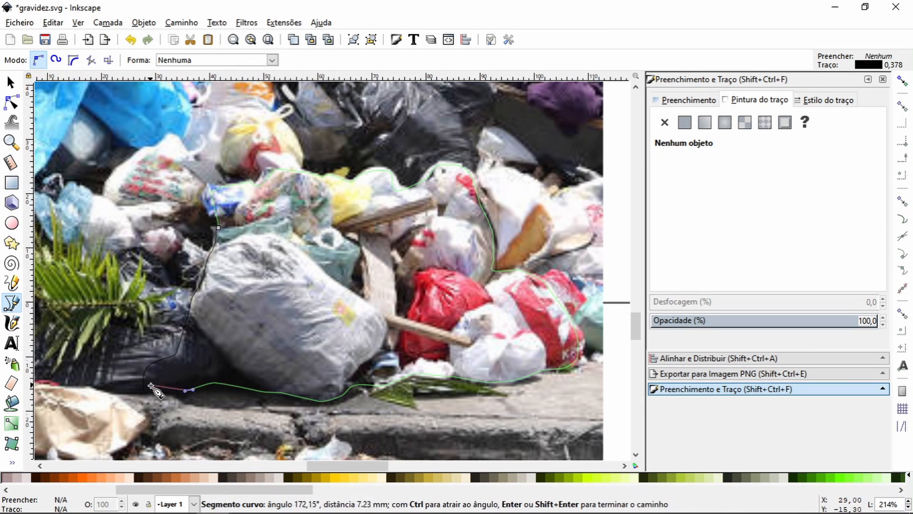
Step: Join the open end nodes at the outline's lower left corner and clip the rubbish photo to it
{"action": "key", "text": "Return"}
{"action": "key", "text": "z"}
{"action": "left_click_drag", "start_coordinate": [125, 366], "coordinate": [182, 431]}
{"action": "key", "text": "n"}
{"action": "left_click_drag", "start_coordinate": [293, 227], "coordinate": [285, 240]}
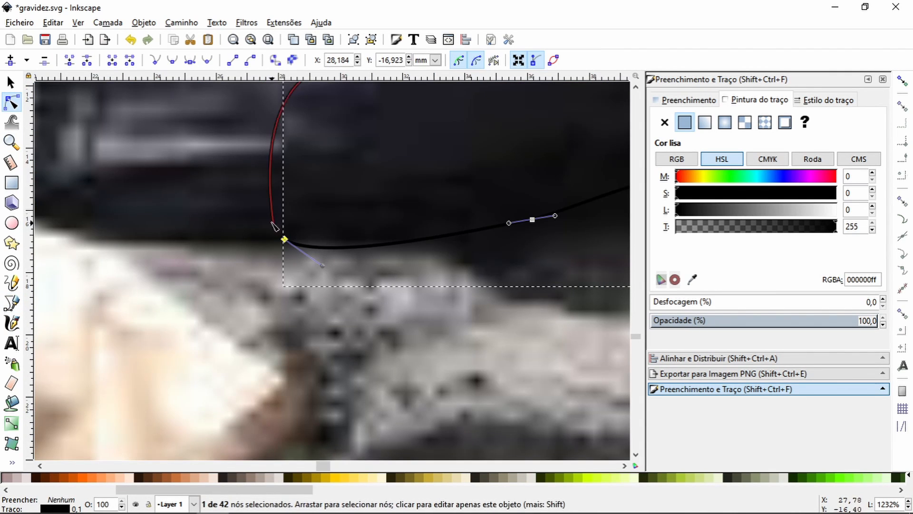
{"action": "left_click", "coordinate": [70, 60]}
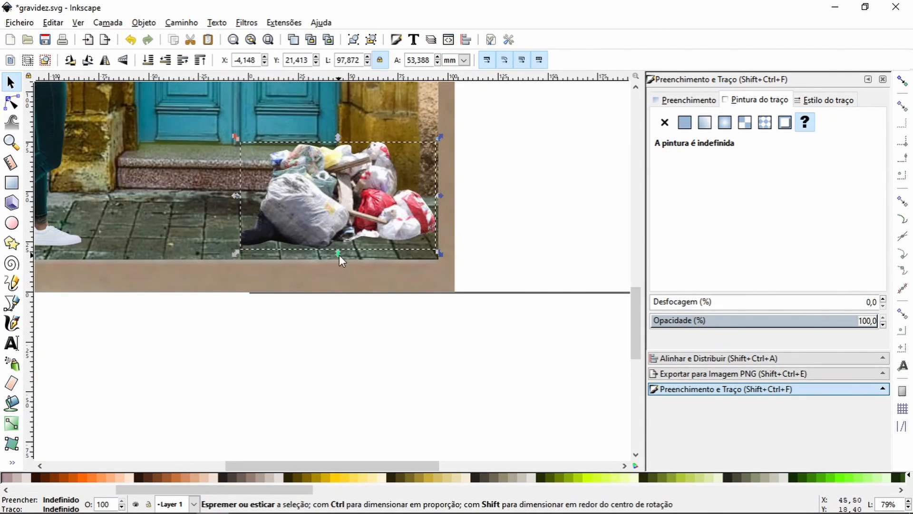
{"action": "key", "text": "Escape"}
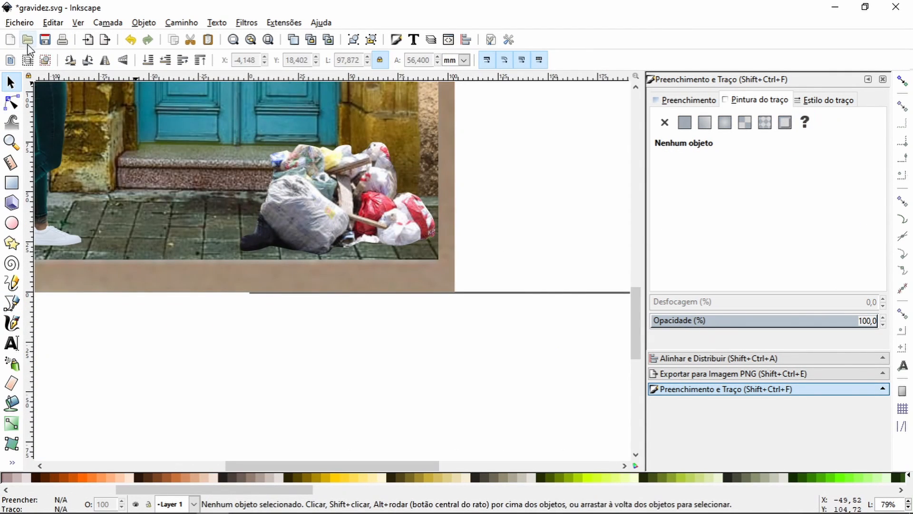
Step: Place the plush doll photo, about 32.5 × 48.8 mm, above the bags beside the door
{"action": "left_click", "coordinate": [11, 142]}
{"action": "left_click", "coordinate": [29, 62]}
{"action": "left_click", "coordinate": [29, 62]}
{"action": "left_click", "coordinate": [28, 62]}
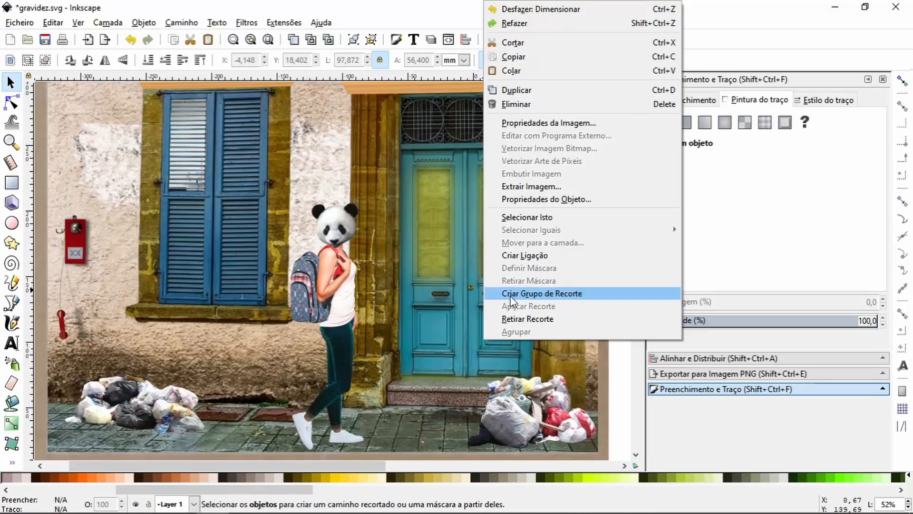
{"action": "left_click", "coordinate": [534, 292]}
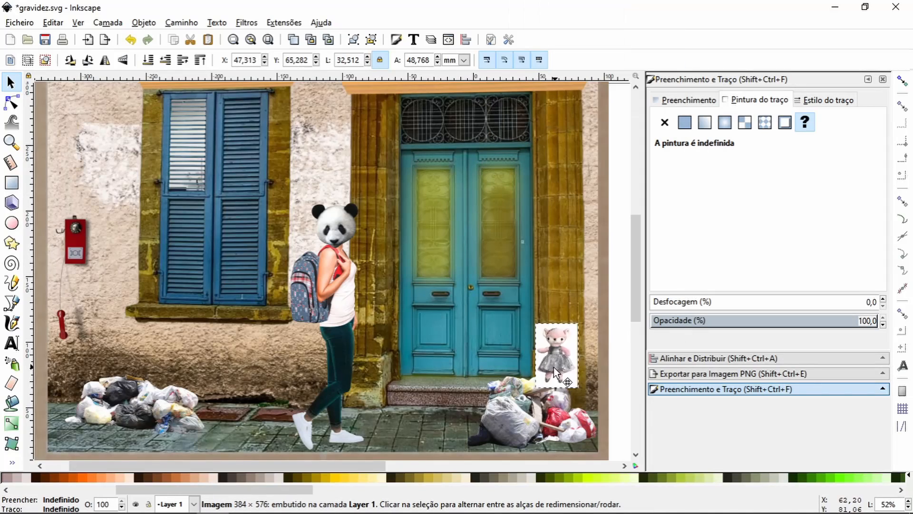
Step: Outline the doll from its left ear over the head and refine the clip's nodes beside the arm
{"action": "left_click", "coordinate": [11, 143]}
{"action": "left_click_drag", "start_coordinate": [484, 294], "coordinate": [520, 317]}
{"action": "left_click", "coordinate": [11, 303]}
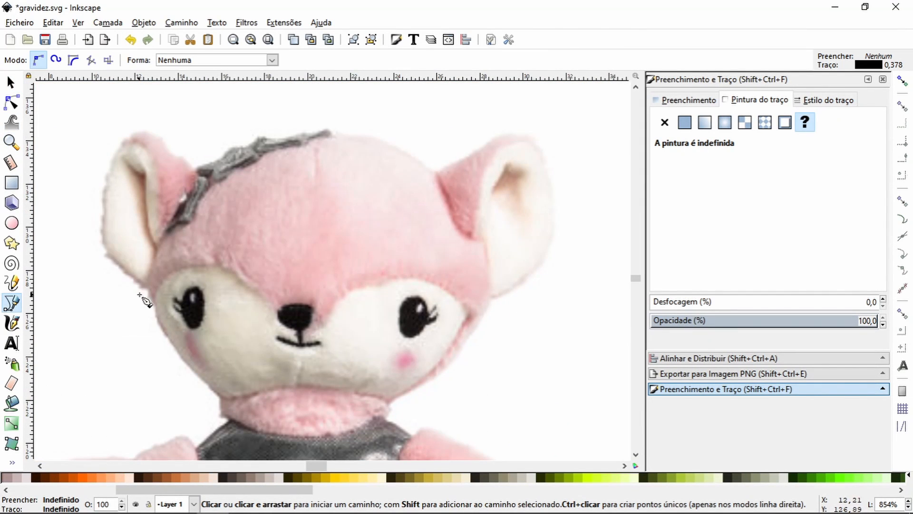
{"action": "left_click", "coordinate": [149, 284]}
{"action": "left_click_drag", "start_coordinate": [104, 233], "coordinate": [104, 215]}
{"action": "left_click_drag", "start_coordinate": [141, 135], "coordinate": [167, 130]}
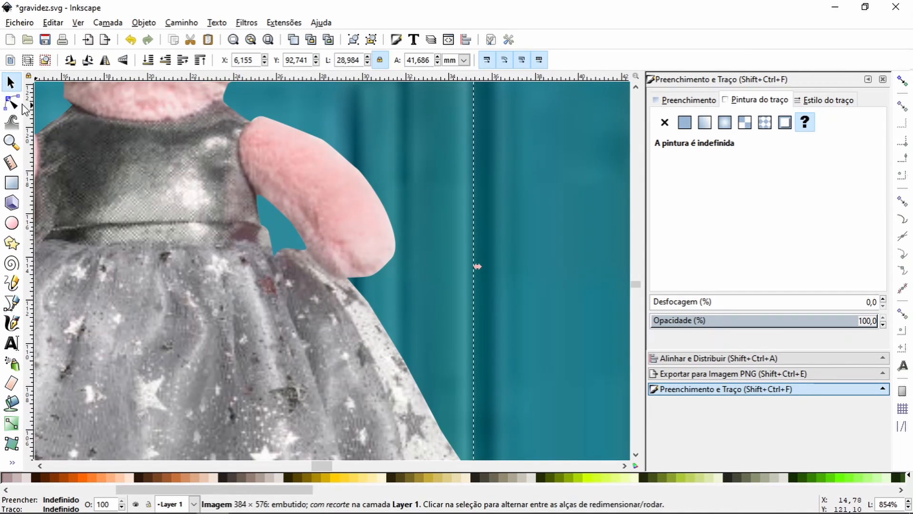
{"action": "left_click", "coordinate": [14, 103]}
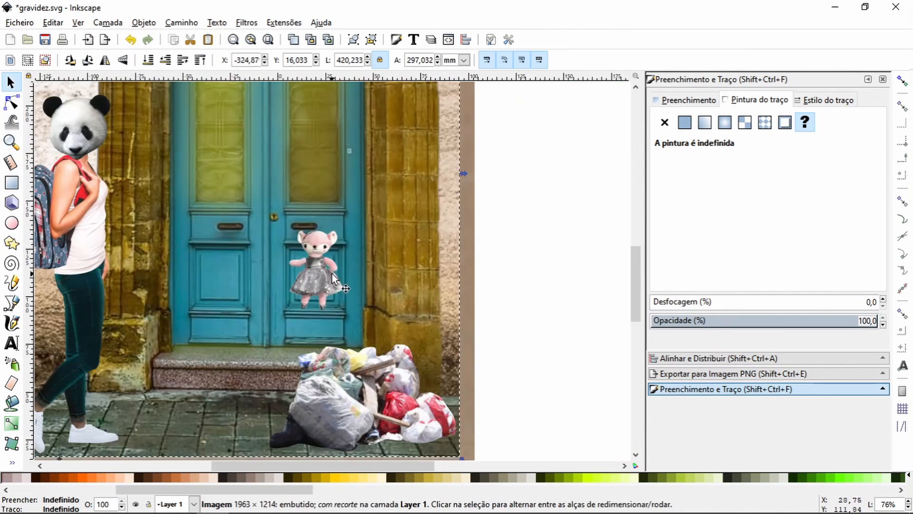
Step: Move the cut-out doll onto the garbage bags beside the door and rotate it so that it leans
{"action": "left_click_drag", "start_coordinate": [350, 224], "coordinate": [396, 370]}
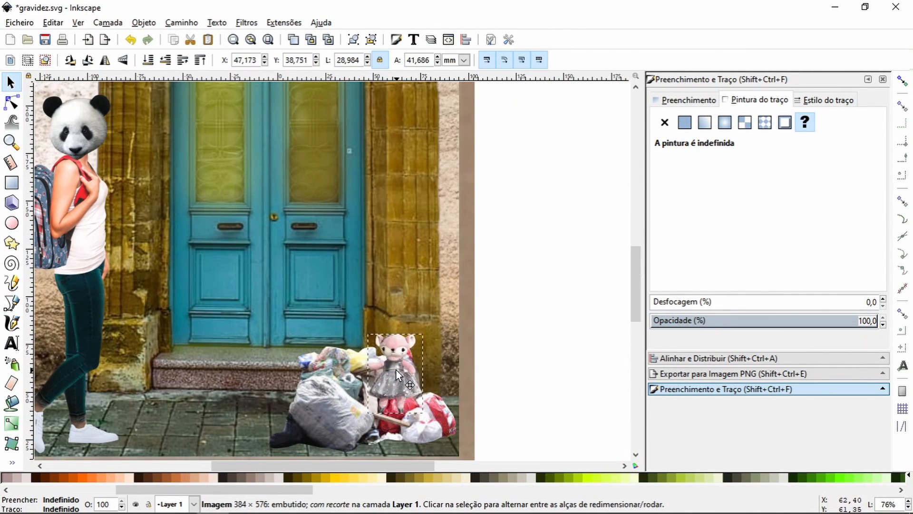
{"action": "left_click", "coordinate": [396, 370]}
{"action": "left_click_drag", "start_coordinate": [365, 331], "coordinate": [350, 340]}
{"action": "left_click", "coordinate": [519, 316]}
{"action": "mouse_move", "coordinate": [400, 373]}
{"action": "left_mouse_down"}
{"action": "mouse_move", "coordinate": [432, 376]}
{"action": "mouse_move", "coordinate": [403, 378]}
{"action": "left_mouse_up"}
{"action": "left_click", "coordinate": [519, 308]}
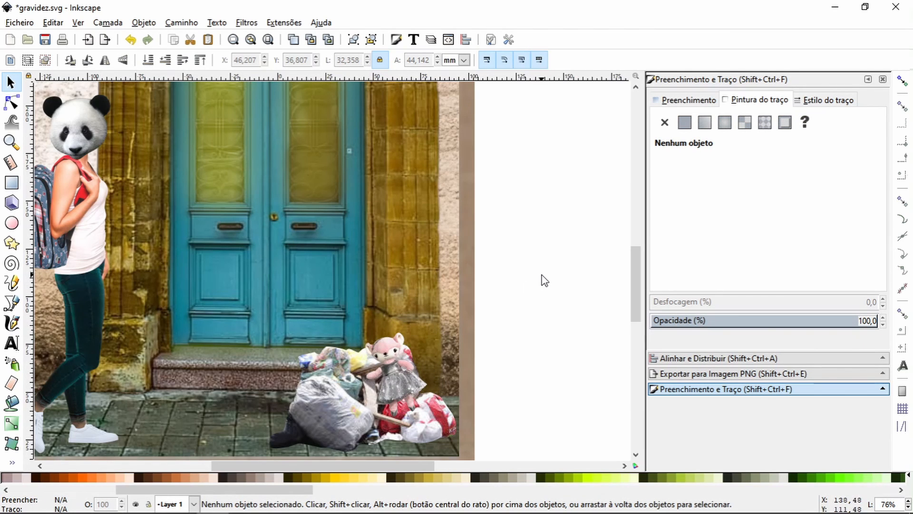
Step: Paste the yellow garbage bag photo and trace the left loop of its knot with a Bézier path
{"action": "key", "text": "ctrl+v"}
{"action": "key", "text": "z"}
{"action": "left_click_drag", "start_coordinate": [473, 259], "coordinate": [536, 296]}
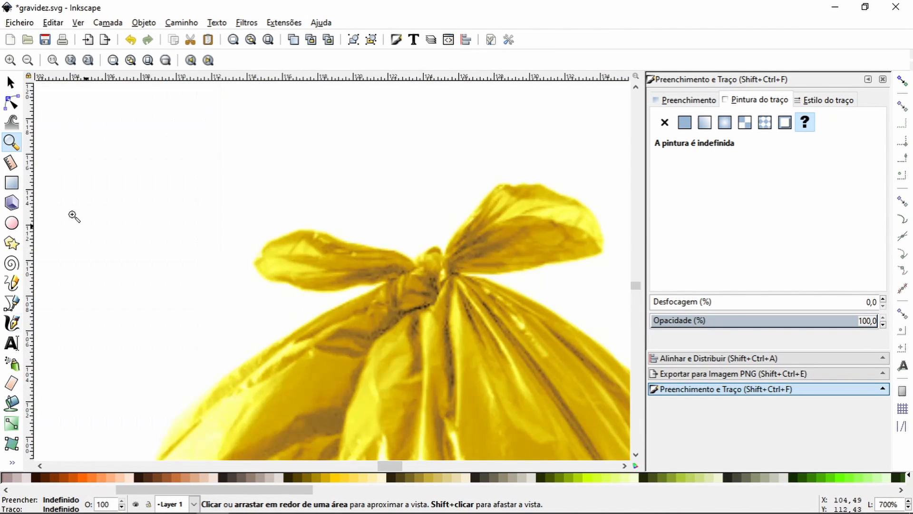
{"action": "key", "text": "b"}
{"action": "left_click_drag", "start_coordinate": [416, 266], "coordinate": [356, 250]}
{"action": "double_click", "coordinate": [257, 265]}
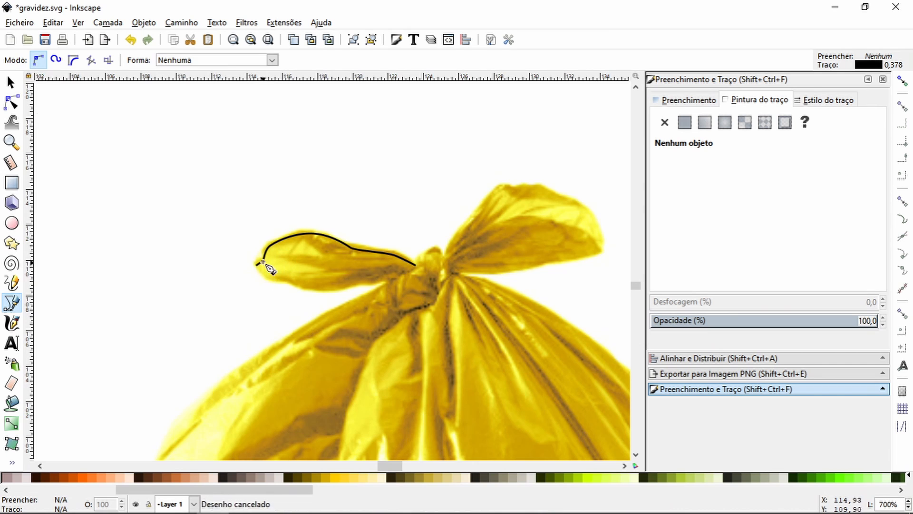
{"action": "left_click_drag", "start_coordinate": [377, 281], "coordinate": [379, 280]}
{"action": "left_click", "coordinate": [393, 280]}
{"action": "left_click_drag", "start_coordinate": [374, 294], "coordinate": [457, 174]}
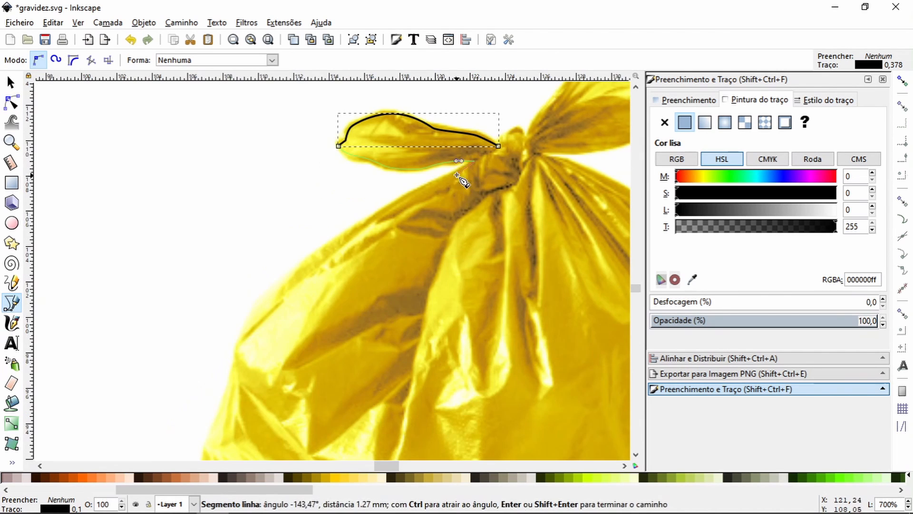
Step: Continue the yellow bag's outline from the knot down its left side to the lower corner
{"action": "left_click", "coordinate": [272, 304]}
{"action": "left_click_drag", "start_coordinate": [237, 339], "coordinate": [294, 224]}
{"action": "left_click", "coordinate": [294, 228]}
{"action": "left_click", "coordinate": [267, 324]}
{"action": "left_click_drag", "start_coordinate": [261, 312], "coordinate": [217, 105]}
{"action": "left_click_drag", "start_coordinate": [216, 197], "coordinate": [215, 203]}
{"action": "left_click", "coordinate": [218, 235]}
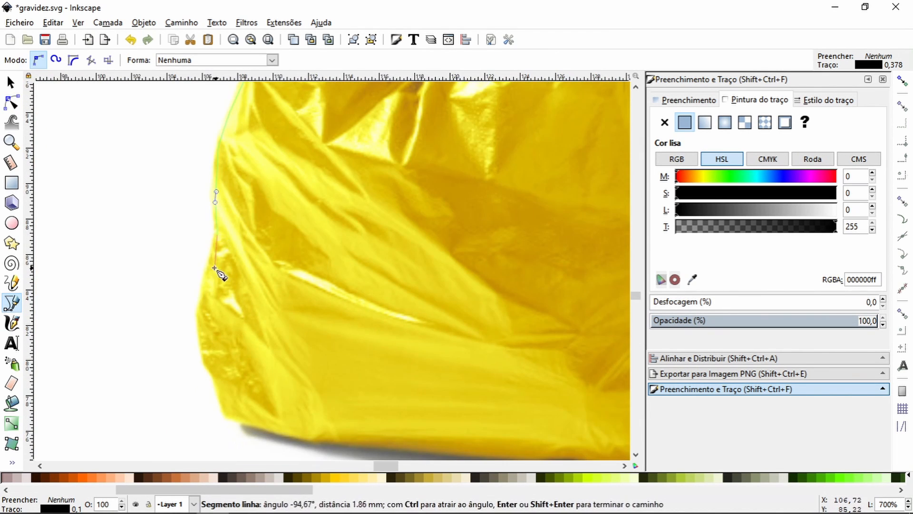
{"action": "left_click_drag", "start_coordinate": [211, 370], "coordinate": [215, 374]}
{"action": "left_click", "coordinate": [222, 395]}
Step: Trace the yellow bag's bottom edge above its shadow to the lower right corner
{"action": "left_click_drag", "start_coordinate": [227, 411], "coordinate": [115, 284]}
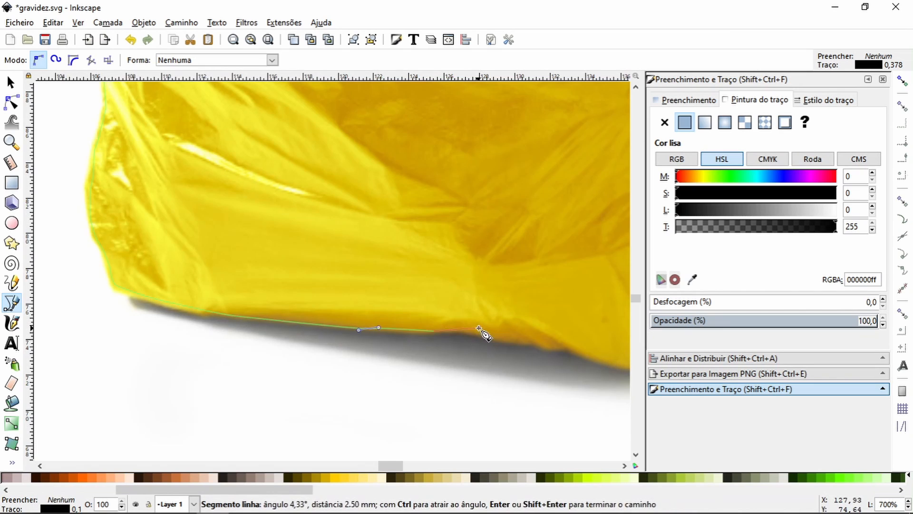
{"action": "left_click_drag", "start_coordinate": [477, 326], "coordinate": [487, 330]}
{"action": "left_click_drag", "start_coordinate": [516, 341], "coordinate": [295, 302]}
{"action": "left_click_drag", "start_coordinate": [313, 301], "coordinate": [322, 302]}
{"action": "left_click_drag", "start_coordinate": [533, 281], "coordinate": [543, 277]}
{"action": "left_click_drag", "start_coordinate": [544, 275], "coordinate": [422, 402]}
Step: Take the outline up the yellow bag's right side and over its shoulder to the knot
{"action": "left_click_drag", "start_coordinate": [423, 376], "coordinate": [423, 367]}
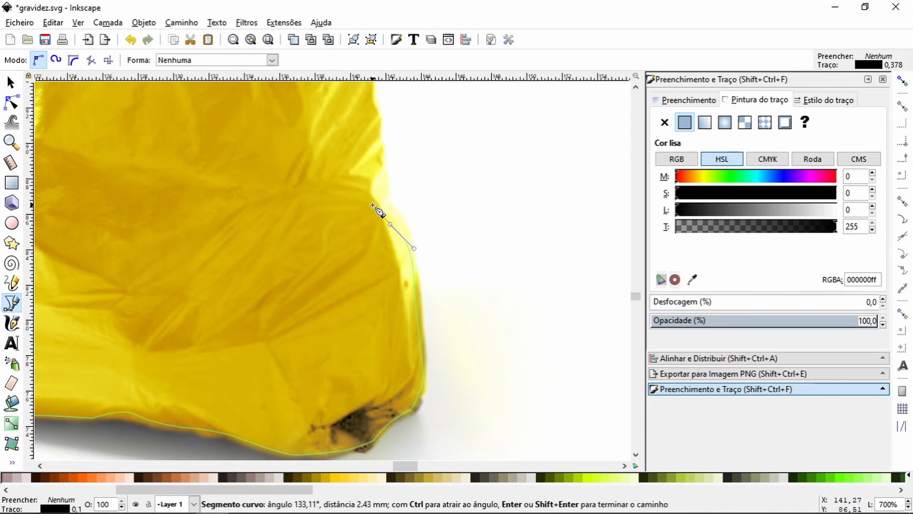
{"action": "left_click_drag", "start_coordinate": [377, 123], "coordinate": [376, 117]}
{"action": "left_click_drag", "start_coordinate": [375, 114], "coordinate": [410, 317]}
{"action": "left_click_drag", "start_coordinate": [403, 287], "coordinate": [402, 268]}
{"action": "left_click", "coordinate": [309, 103]}
{"action": "left_click_drag", "start_coordinate": [309, 104], "coordinate": [490, 352]}
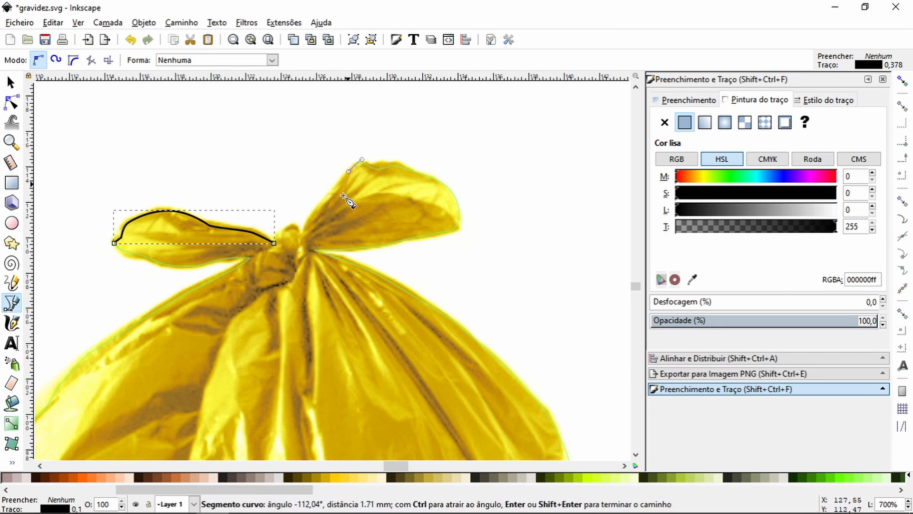
Step: Close the outline around the right loop and knot, and clip the yellow bag's photo to it
{"action": "left_click", "coordinate": [292, 227]}
{"action": "left_click", "coordinate": [274, 243]}
{"action": "left_click", "coordinate": [11, 83]}
{"action": "left_click", "coordinate": [298, 136], "text": "shift"}
{"action": "right_click", "coordinate": [298, 136]}
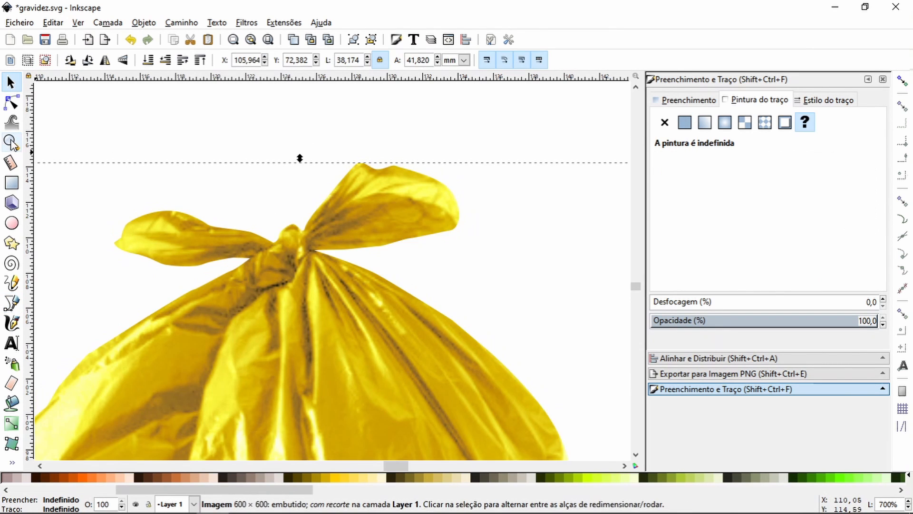
Step: Move the cut-out bag in front of the doll on the rubbish pile and recolour it dark green with the Colorir filter
{"action": "left_click", "coordinate": [12, 142]}
{"action": "left_click", "coordinate": [27, 60]}
{"action": "left_click", "coordinate": [28, 60]}
{"action": "left_click", "coordinate": [12, 83]}
{"action": "left_click_drag", "start_coordinate": [328, 304], "coordinate": [179, 437]}
{"action": "left_click_drag", "start_coordinate": [429, 241], "coordinate": [219, 270]}
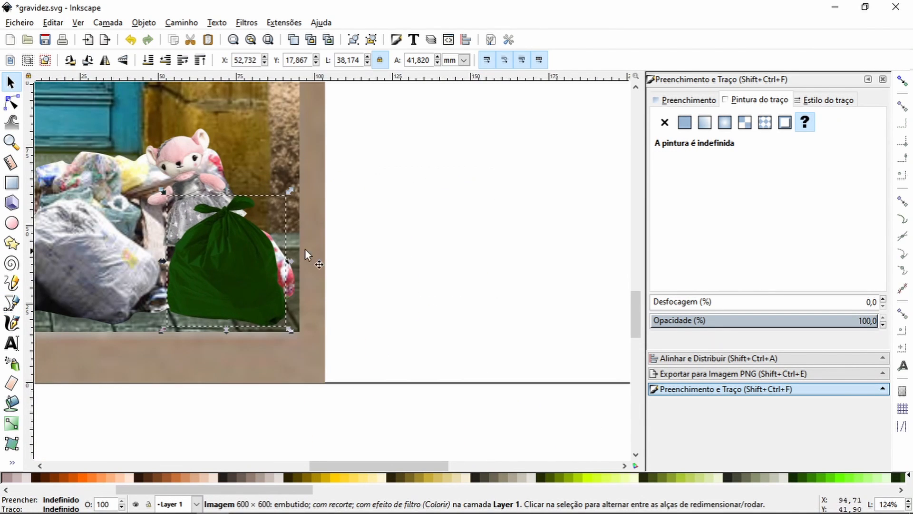
Step: Draw a closed shadow outline along the base of the left rubbish pile, following its lower edge on the pavement
{"action": "left_click", "coordinate": [12, 145]}
{"action": "left_click", "coordinate": [28, 60]}
{"action": "left_click", "coordinate": [28, 61]}
{"action": "left_click_drag", "start_coordinate": [305, 466], "coordinate": [228, 466]}
{"action": "left_click", "coordinate": [11, 83]}
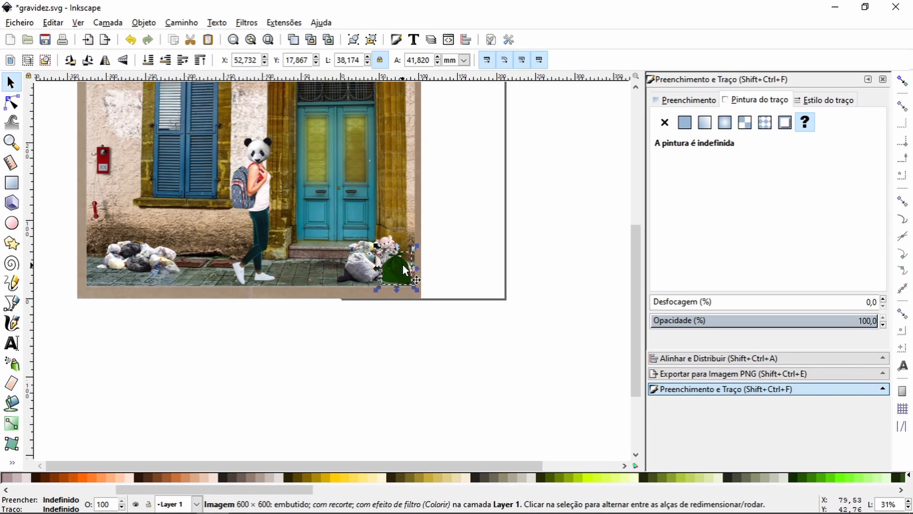
{"action": "left_click", "coordinate": [446, 253]}
{"action": "left_click", "coordinate": [11, 144]}
{"action": "left_click_drag", "start_coordinate": [98, 239], "coordinate": [101, 243]}
{"action": "left_click", "coordinate": [28, 60]}
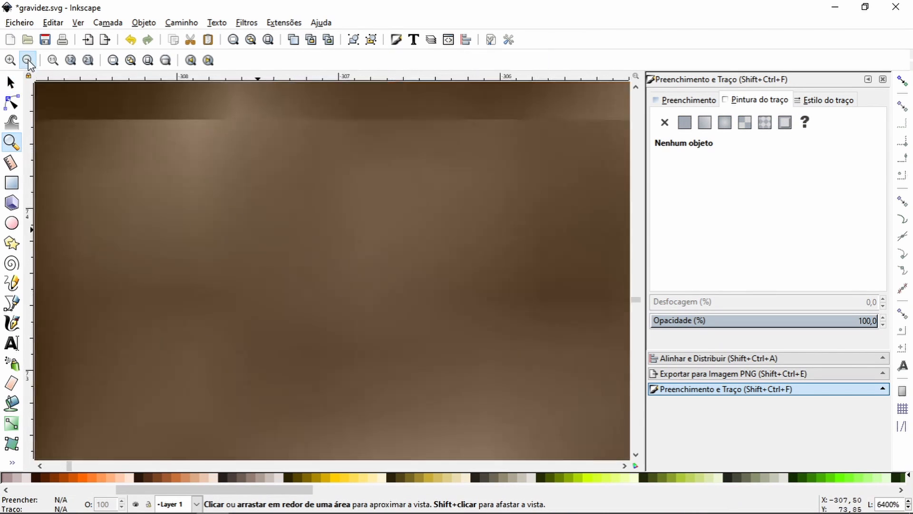
{"action": "left_click", "coordinate": [27, 60]}
{"action": "left_click", "coordinate": [28, 61]}
{"action": "left_click", "coordinate": [27, 60]}
{"action": "left_click", "coordinate": [28, 61]}
{"action": "key", "text": "space"}
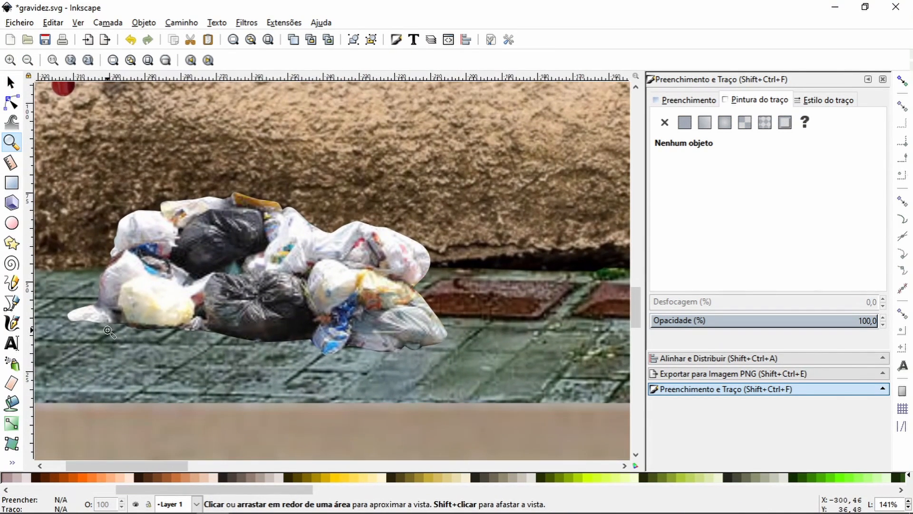
{"action": "left_click", "coordinate": [11, 303]}
{"action": "left_click_drag", "start_coordinate": [71, 312], "coordinate": [51, 318]}
{"action": "left_click_drag", "start_coordinate": [79, 329], "coordinate": [83, 328]}
{"action": "left_click_drag", "start_coordinate": [138, 330], "coordinate": [143, 332]}
{"action": "left_click_drag", "start_coordinate": [201, 334], "coordinate": [262, 345]}
{"action": "left_click_drag", "start_coordinate": [329, 357], "coordinate": [335, 357]}
{"action": "left_click_drag", "start_coordinate": [412, 354], "coordinate": [453, 339]}
{"action": "left_click_drag", "start_coordinate": [446, 333], "coordinate": [443, 332]}
{"action": "left_click", "coordinate": [247, 310]}
{"action": "left_click", "coordinate": [72, 312]}
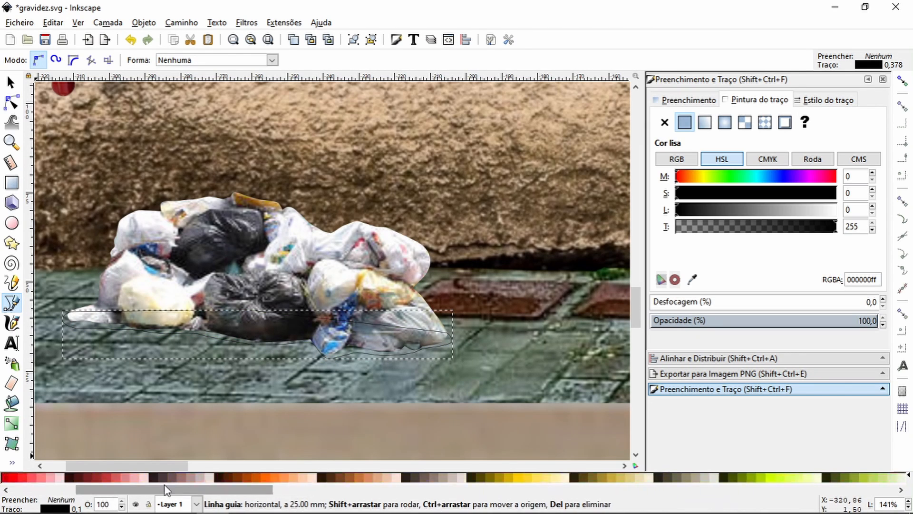
Step: Fill the left pile's shadow black, lower it behind the bags, and set its blur to 2% and opacity to 82.9%
{"action": "left_click", "coordinate": [12, 84]}
{"action": "key", "text": "Page_Down"}
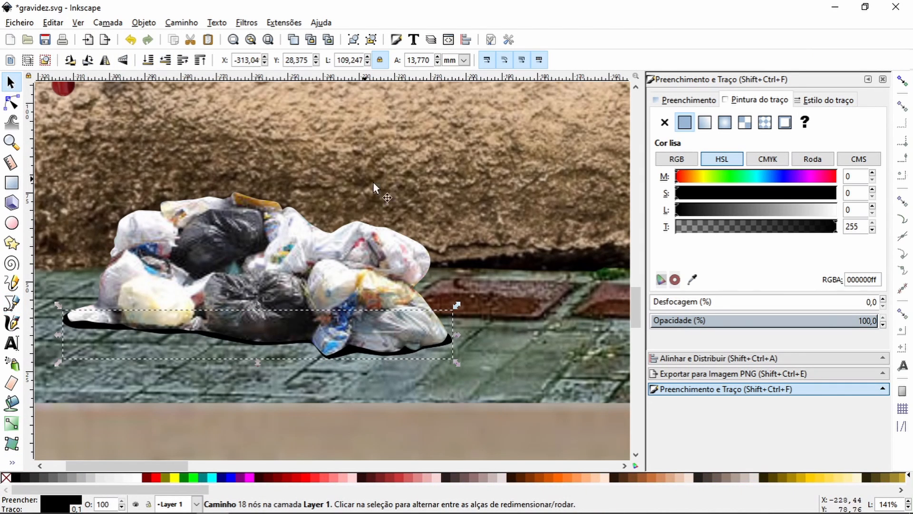
{"action": "left_click", "coordinate": [883, 299]}
{"action": "left_click_drag", "start_coordinate": [863, 320], "coordinate": [834, 322]}
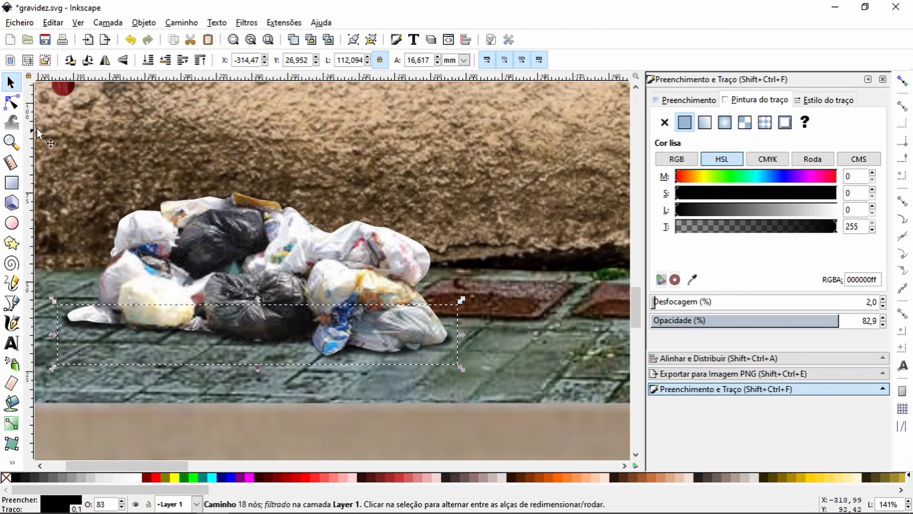
Step: Draw a closed shadow outline beneath the right rubbish pile, from the black bag to the far side of the green bag
{"action": "left_click", "coordinate": [12, 142]}
{"action": "left_click", "coordinate": [27, 61]}
{"action": "left_click", "coordinate": [27, 60]}
{"action": "left_click_drag", "start_coordinate": [259, 466], "coordinate": [421, 466]}
{"action": "left_click", "coordinate": [12, 303]}
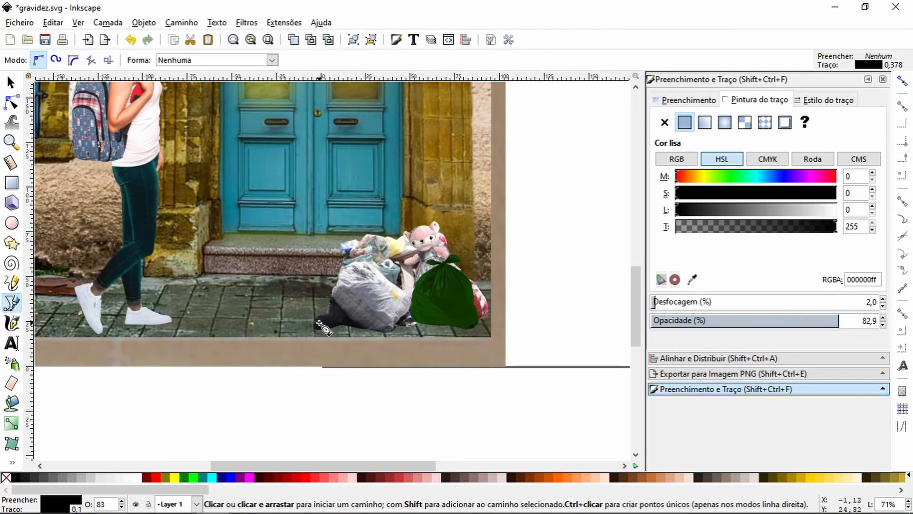
{"action": "left_click", "coordinate": [317, 323]}
{"action": "left_click", "coordinate": [332, 329]}
{"action": "left_click_drag", "start_coordinate": [390, 334], "coordinate": [475, 330]}
{"action": "left_click_drag", "start_coordinate": [487, 316], "coordinate": [486, 312]}
{"action": "left_click_drag", "start_coordinate": [438, 311], "coordinate": [434, 311]}
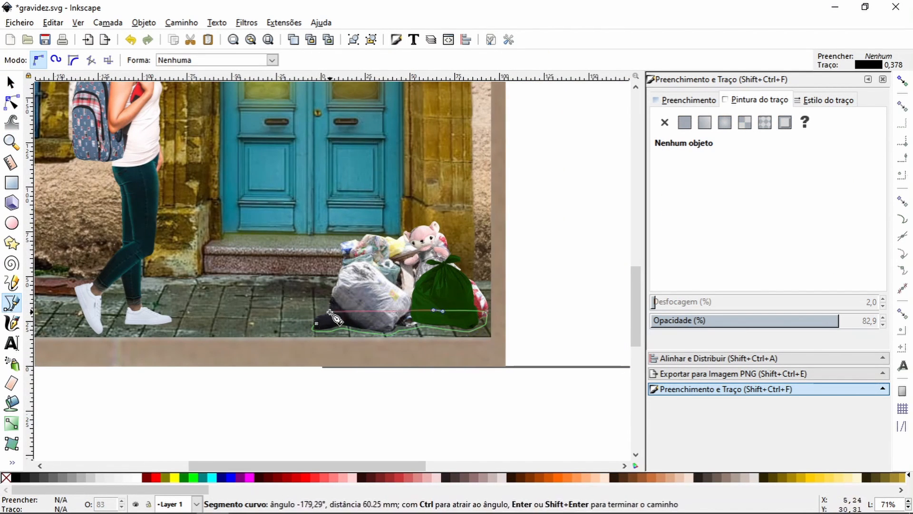
{"action": "left_click", "coordinate": [317, 323]}
Step: Give the right pile's shadow a black fill and 3% blur, reduce its opacity, and place it behind the bags
{"action": "left_click", "coordinate": [883, 298]}
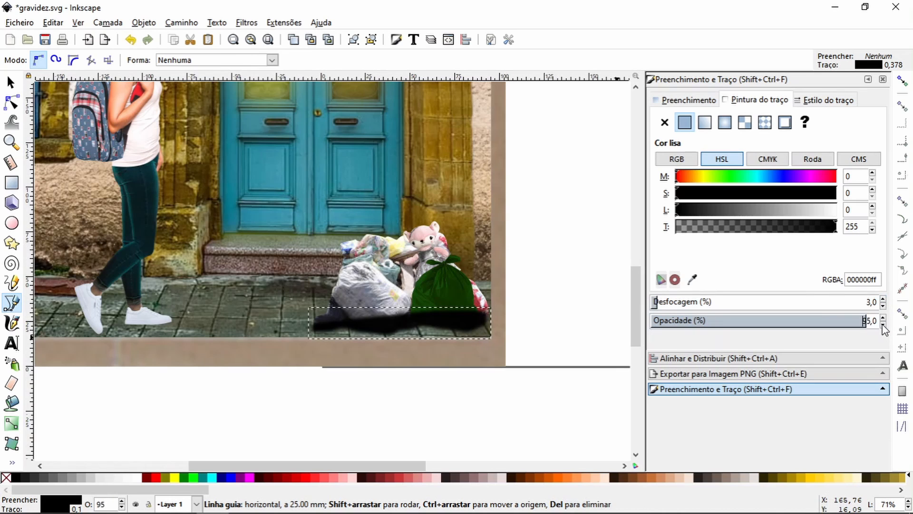
{"action": "key", "text": "F1"}
{"action": "left_click", "coordinate": [369, 283], "text": "shift"}
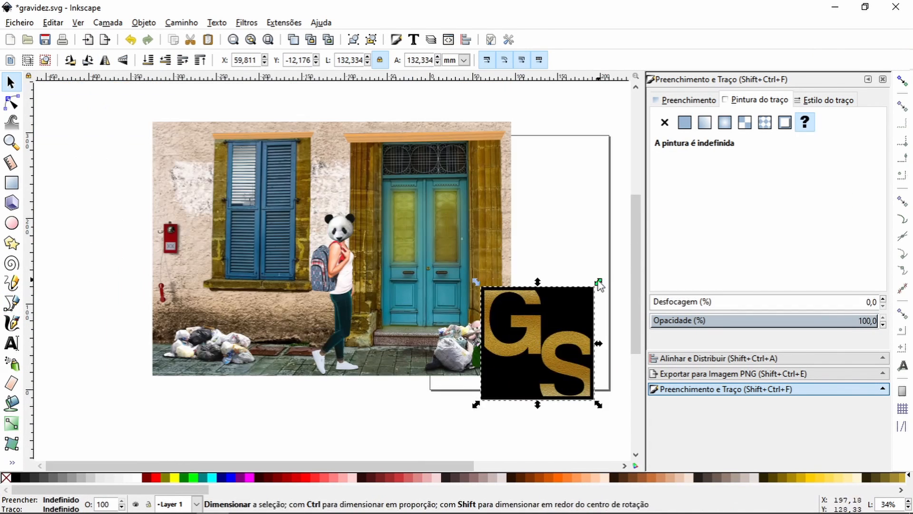
Step: Place the GS logo in the scene's lower left corner and scale it to about 19 mm square
{"action": "left_click_drag", "start_coordinate": [601, 286], "coordinate": [277, 353]}
{"action": "left_click", "coordinate": [10, 142]}
{"action": "left_click_drag", "start_coordinate": [133, 327], "coordinate": [231, 393]}
{"action": "left_click", "coordinate": [11, 82]}
{"action": "left_click_drag", "start_coordinate": [291, 247], "coordinate": [260, 275]}
{"action": "key", "text": "Right"}
{"action": "key", "text": "Up"}
{"action": "left_click", "coordinate": [254, 429]}
{"action": "left_click", "coordinate": [267, 285]}
{"action": "left_click_drag", "start_coordinate": [285, 238], "coordinate": [282, 249]}
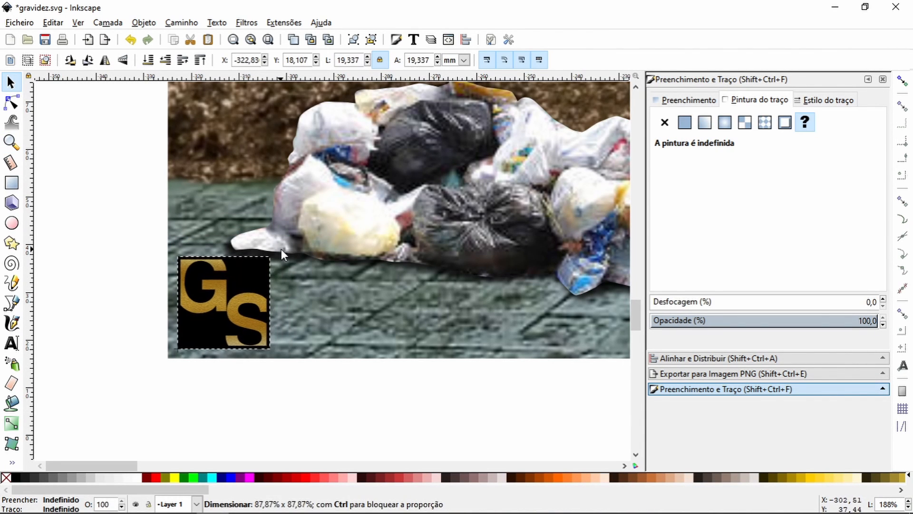
Step: Bring the handwritten signature onto the pavement beside the GS logo and make its strokes white
{"action": "left_click", "coordinate": [294, 413]}
{"action": "mouse_move", "coordinate": [607, 261]}
{"action": "left_mouse_down"}
{"action": "mouse_move", "coordinate": [355, 341]}
{"action": "mouse_move", "coordinate": [382, 328]}
{"action": "left_mouse_up"}
{"action": "left_click", "coordinate": [172, 465]}
{"action": "left_click", "coordinate": [172, 452]}
{"action": "left_click_drag", "start_coordinate": [172, 465], "coordinate": [78, 465]}
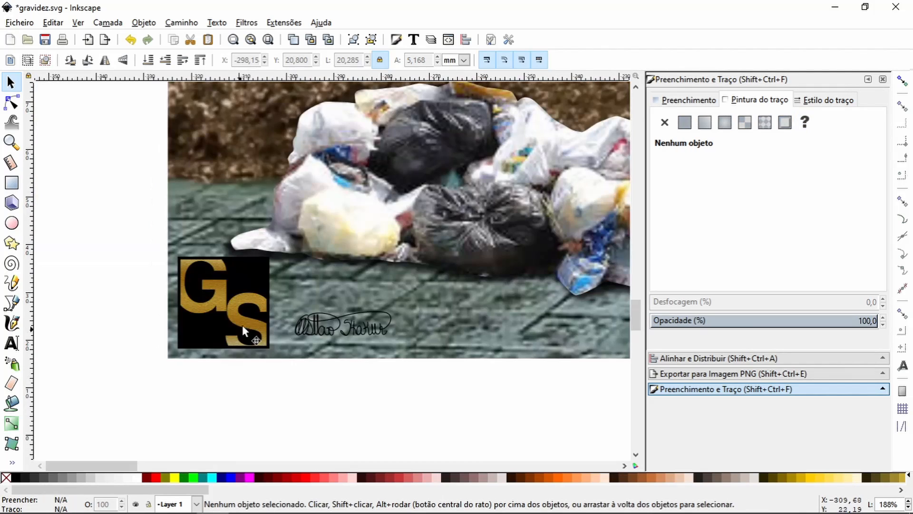
{"action": "left_click", "coordinate": [328, 327]}
{"action": "left_click", "coordinate": [137, 478], "text": "shift"}
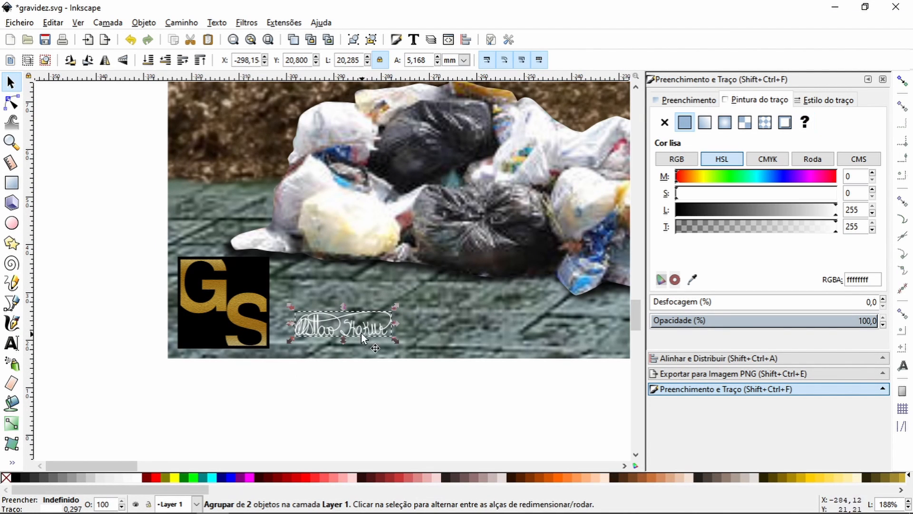
Step: Move the signature into the dark gap at the foot of the wall, between the left pile and the shoes, about 17 mm wide
{"action": "left_click_drag", "start_coordinate": [278, 136], "coordinate": [291, 132]}
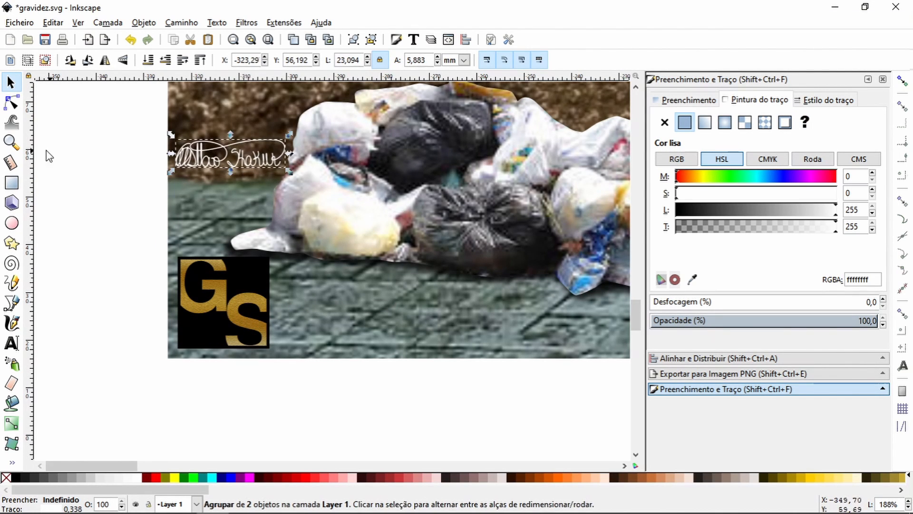
{"action": "left_click", "coordinate": [45, 151]}
{"action": "left_click", "coordinate": [11, 143]}
{"action": "left_click", "coordinate": [27, 60]}
{"action": "left_click", "coordinate": [28, 60]}
{"action": "left_click", "coordinate": [27, 60]}
{"action": "left_click_drag", "start_coordinate": [410, 346], "coordinate": [262, 374]}
{"action": "left_click", "coordinate": [4, 80]}
{"action": "left_click_drag", "start_coordinate": [156, 256], "coordinate": [406, 261]}
{"action": "left_click", "coordinate": [11, 142]}
{"action": "mouse_move", "coordinate": [327, 249]}
{"action": "left_mouse_down"}
{"action": "mouse_move", "coordinate": [414, 280]}
{"action": "mouse_move", "coordinate": [458, 280]}
{"action": "left_mouse_up"}
{"action": "left_click", "coordinate": [11, 82]}
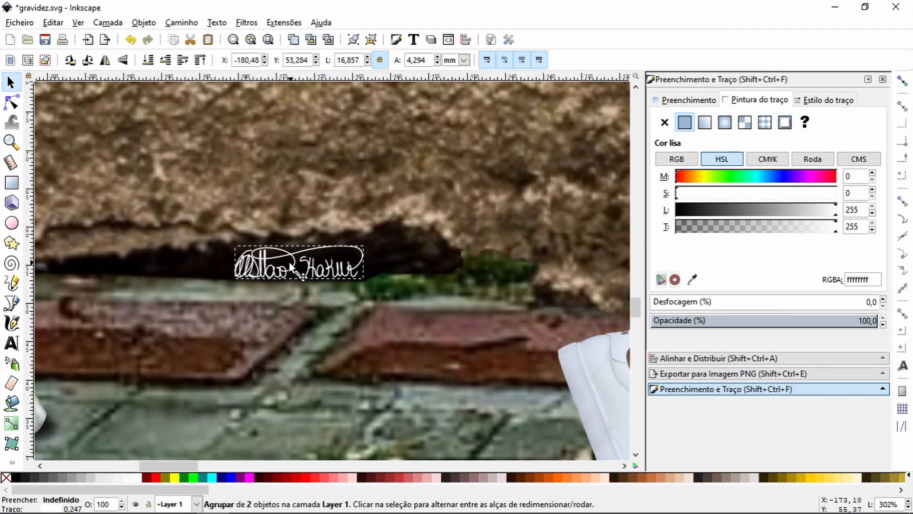
Step: Select all objects of the finished street scene
{"action": "left_click", "coordinate": [11, 142]}
{"action": "left_click", "coordinate": [28, 61]}
{"action": "left_click", "coordinate": [28, 61]}
{"action": "triple_click", "coordinate": [28, 60]}
{"action": "left_click", "coordinate": [12, 82]}
{"action": "left_click", "coordinate": [309, 391]}
{"action": "left_click_drag", "start_coordinate": [386, 390], "coordinate": [254, 383]}
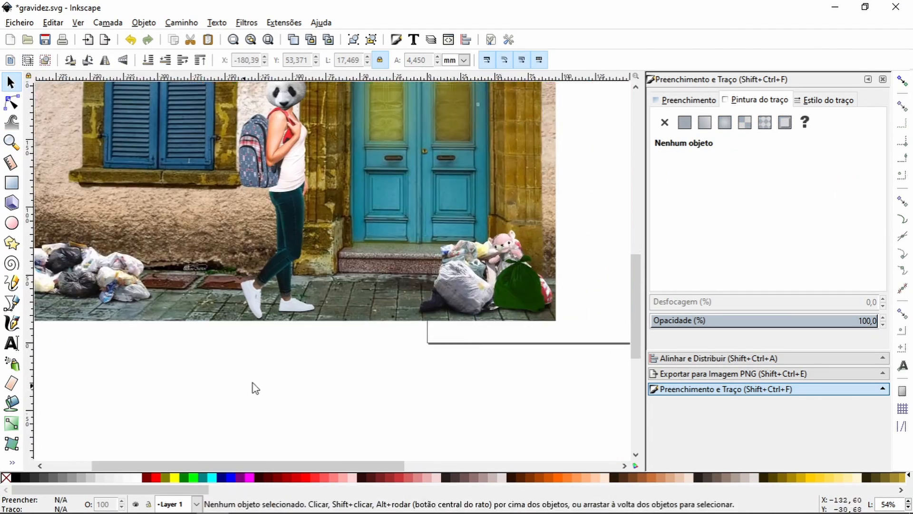
{"action": "mouse_move", "coordinate": [152, 175]}
{"action": "left_mouse_down"}
{"action": "mouse_move", "coordinate": [268, 293]}
{"action": "mouse_move", "coordinate": [233, 305]}
{"action": "left_mouse_up"}
{"action": "scroll", "coordinate": [276, 335], "scroll_direction": "down", "scroll_amount": 5}
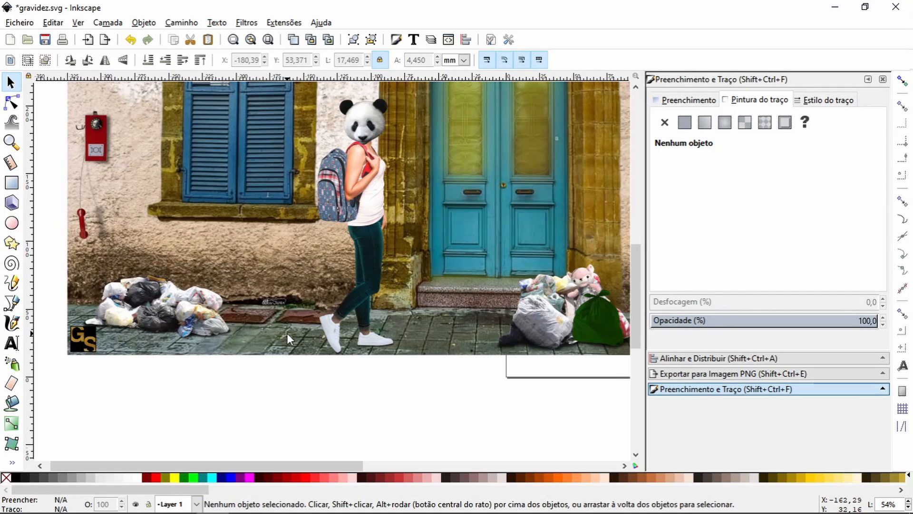
{"action": "left_click", "coordinate": [13, 143]}
{"action": "left_click", "coordinate": [27, 61]}
{"action": "left_click", "coordinate": [28, 60]}
{"action": "left_click", "coordinate": [11, 82]}
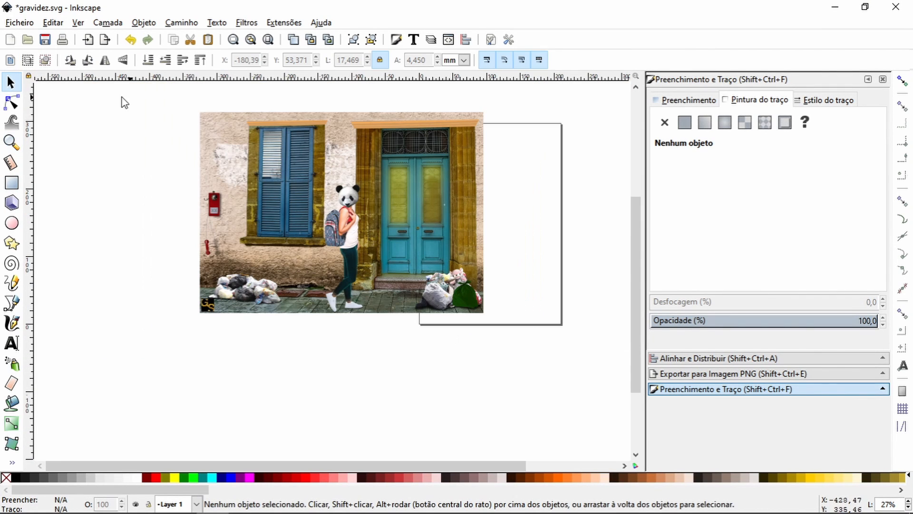
{"action": "left_click_drag", "start_coordinate": [169, 105], "coordinate": [519, 374]}
{"action": "left_click", "coordinate": [19, 22]}
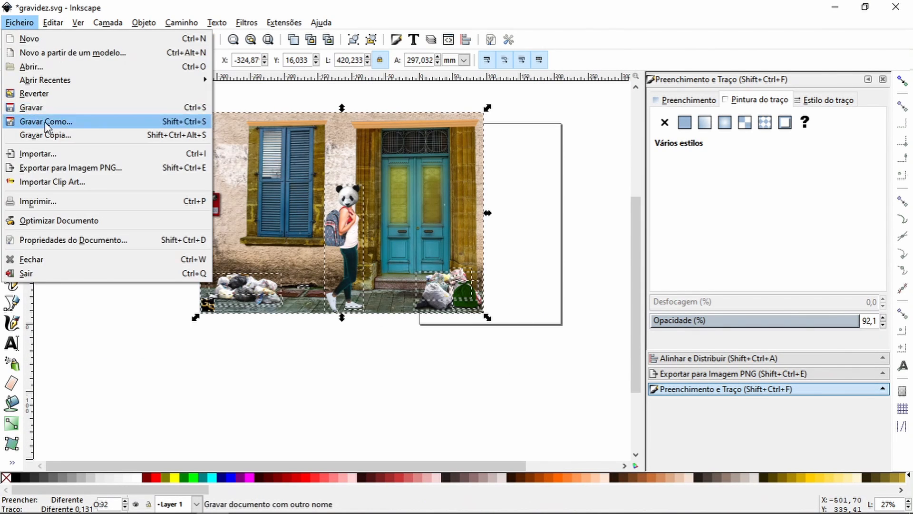
{"action": "left_click", "coordinate": [52, 122]}
{"action": "left_click", "coordinate": [279, 48]}
{"action": "left_click", "coordinate": [38, 232]}
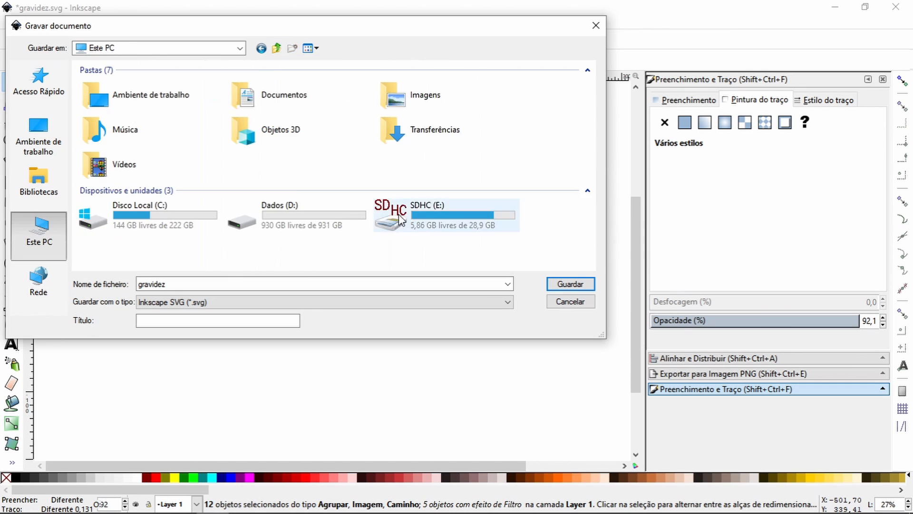
{"action": "double_click", "coordinate": [410, 209]}
{"action": "double_click", "coordinate": [119, 199]}
{"action": "scroll", "coordinate": [158, 187], "scroll_direction": "down", "scroll_amount": 1}
{"action": "double_click", "coordinate": [127, 199]}
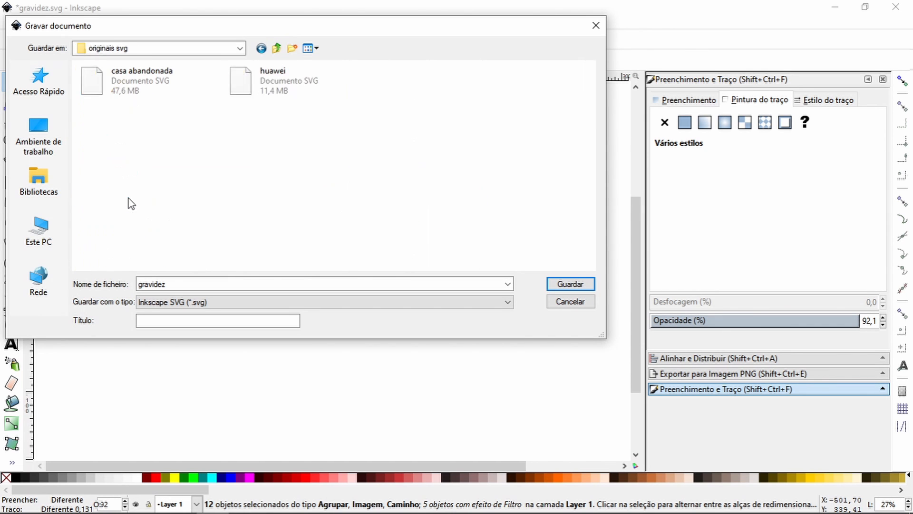
{"action": "left_click", "coordinate": [209, 283]}
{"action": "left_click", "coordinate": [508, 302]}
{"action": "left_click", "coordinate": [386, 202]}
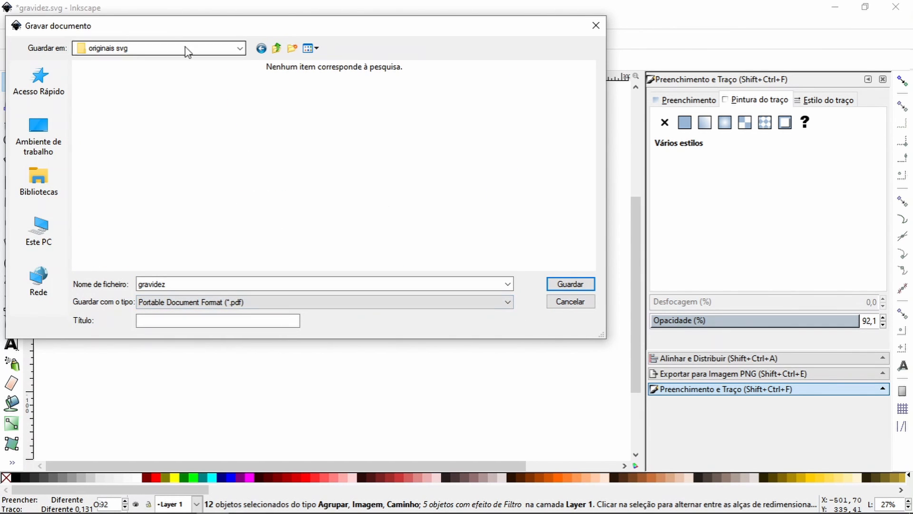
{"action": "left_click", "coordinate": [571, 302]}
Step: Save the document as the Inkscape SVG gravidez in the "originais svg" folder
{"action": "left_click", "coordinate": [21, 24]}
{"action": "left_click", "coordinate": [45, 123]}
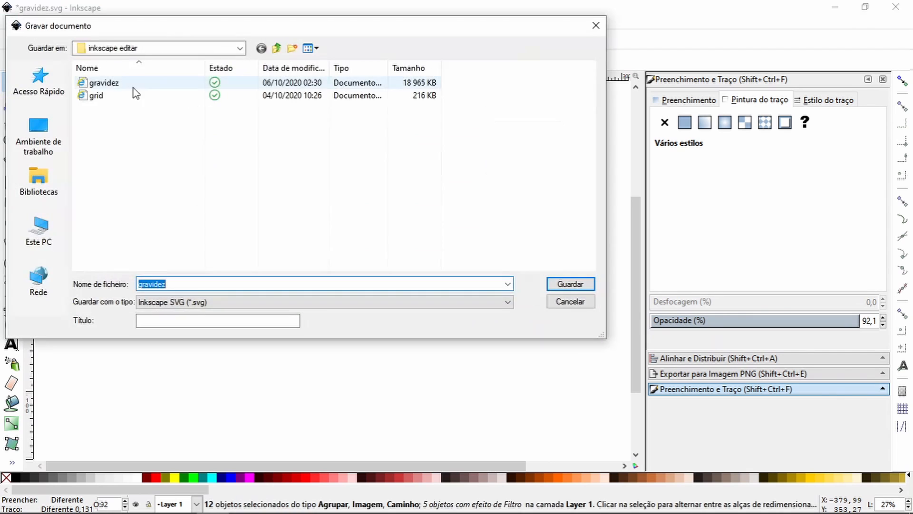
{"action": "left_click", "coordinate": [278, 48]}
{"action": "double_click", "coordinate": [125, 228]}
{"action": "double_click", "coordinate": [102, 200]}
{"action": "double_click", "coordinate": [123, 237]}
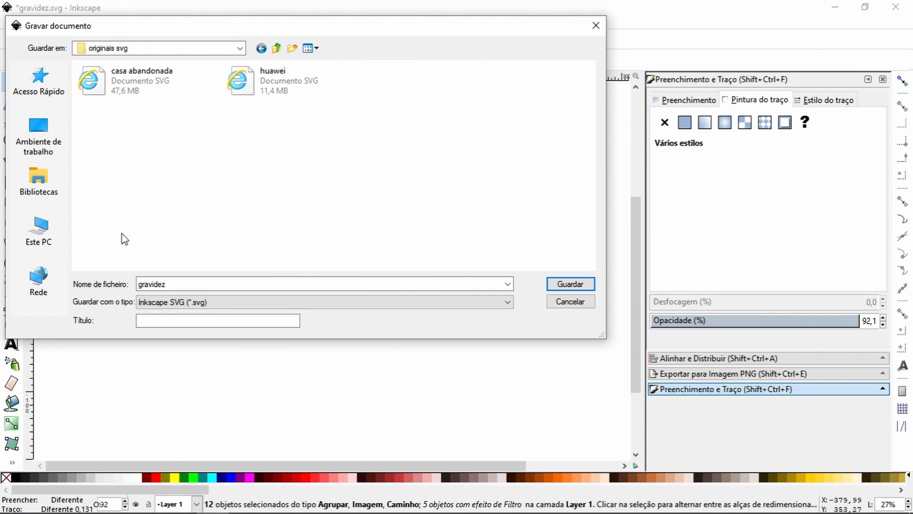
{"action": "left_click", "coordinate": [577, 283]}
Step: Save a PDF version named gravidez in the "arte em pdf" folder, using PDF 1.5, embedded fonts and 300 dpi rasterization
{"action": "left_click", "coordinate": [19, 23]}
{"action": "left_click", "coordinate": [45, 122]}
{"action": "left_click", "coordinate": [276, 48]}
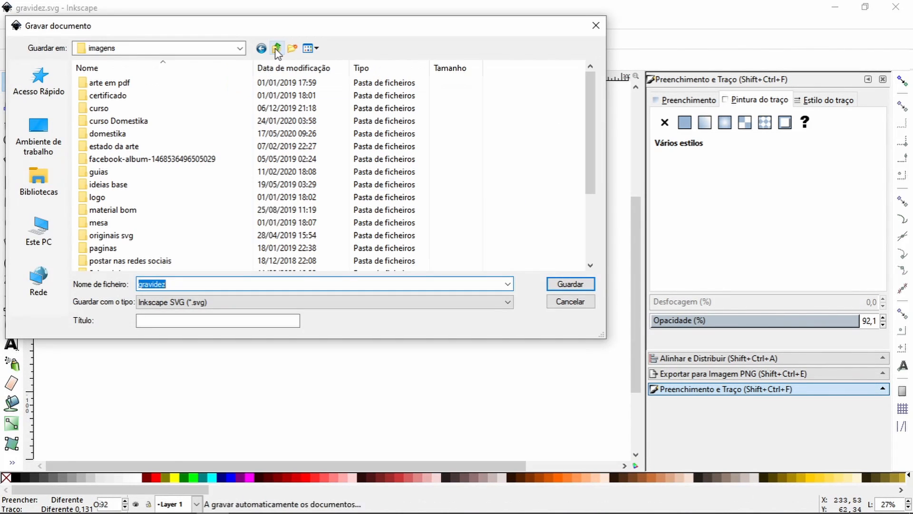
{"action": "scroll", "coordinate": [201, 177], "scroll_direction": "down", "scroll_amount": 3}
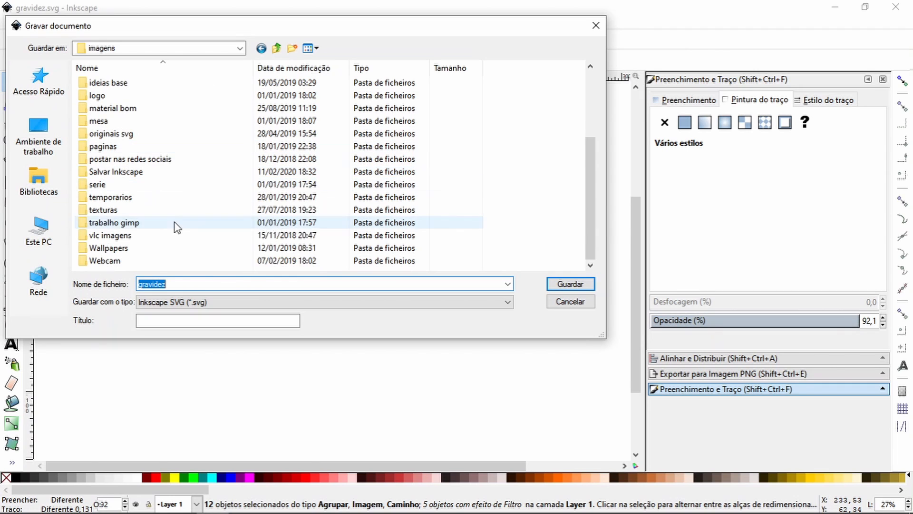
{"action": "left_click", "coordinate": [139, 185]}
{"action": "scroll", "coordinate": [138, 187], "scroll_direction": "up", "scroll_amount": 3}
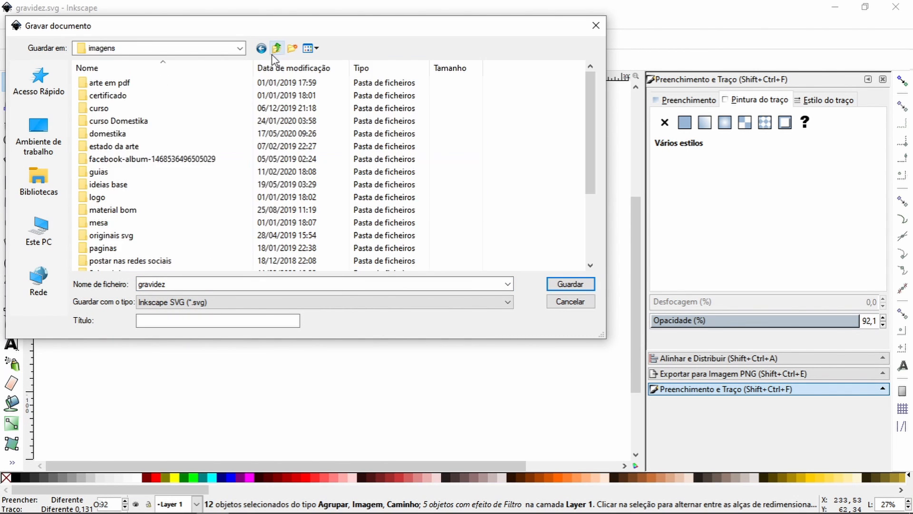
{"action": "double_click", "coordinate": [125, 84]}
{"action": "left_click", "coordinate": [507, 302]}
{"action": "left_click", "coordinate": [256, 104]}
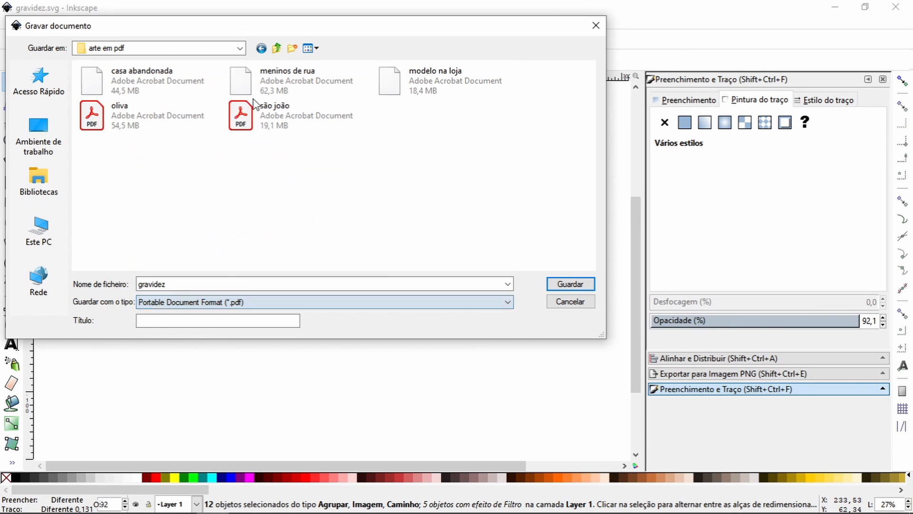
{"action": "left_click", "coordinate": [570, 284]}
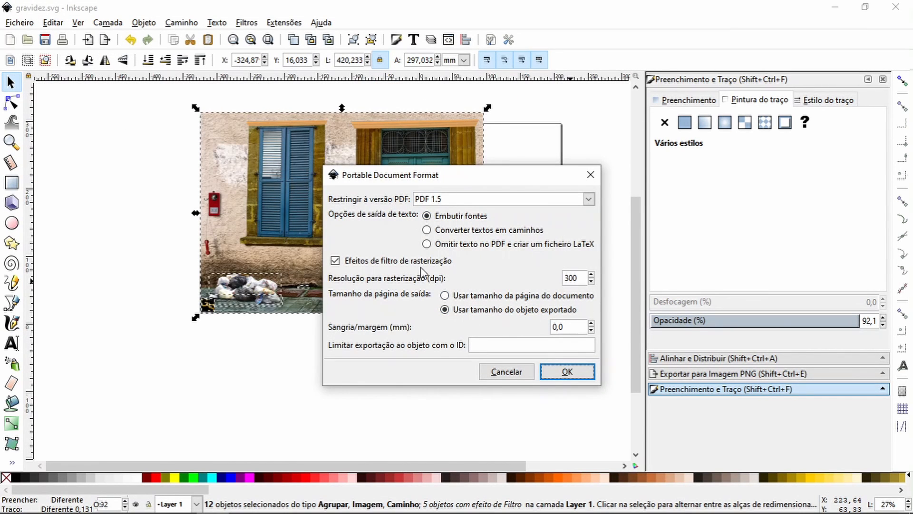
{"action": "left_click", "coordinate": [555, 373]}
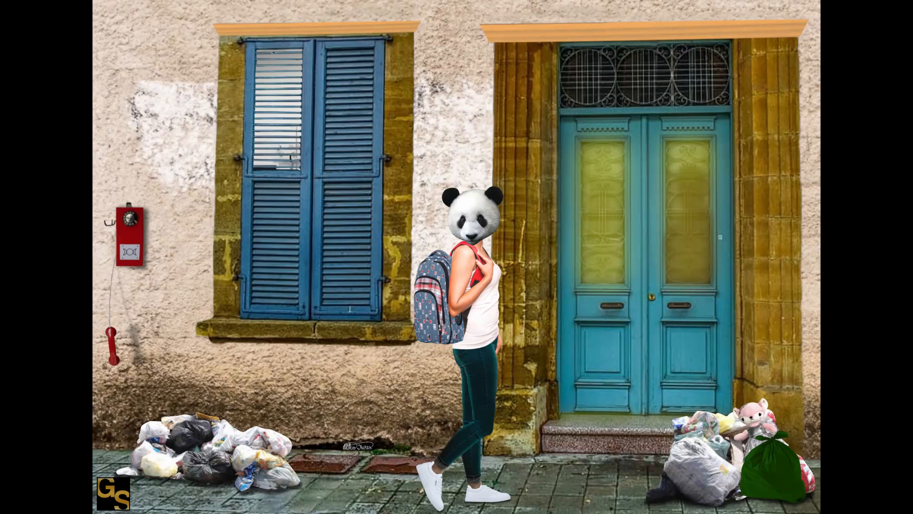